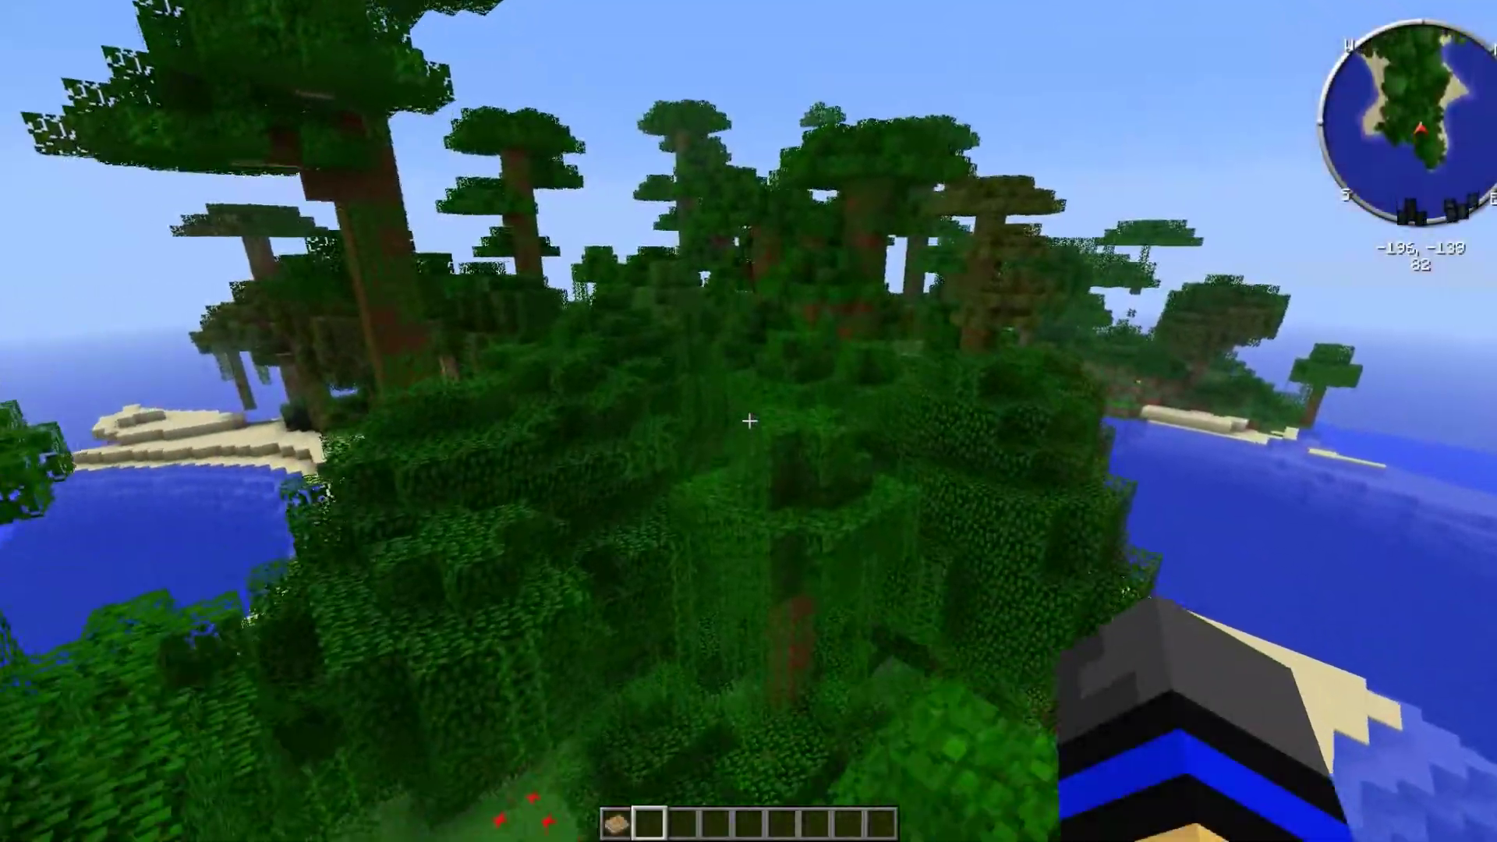
# Fly west over the jungle canopy along the coast, rising above the treetops
pyautogui.press('w')
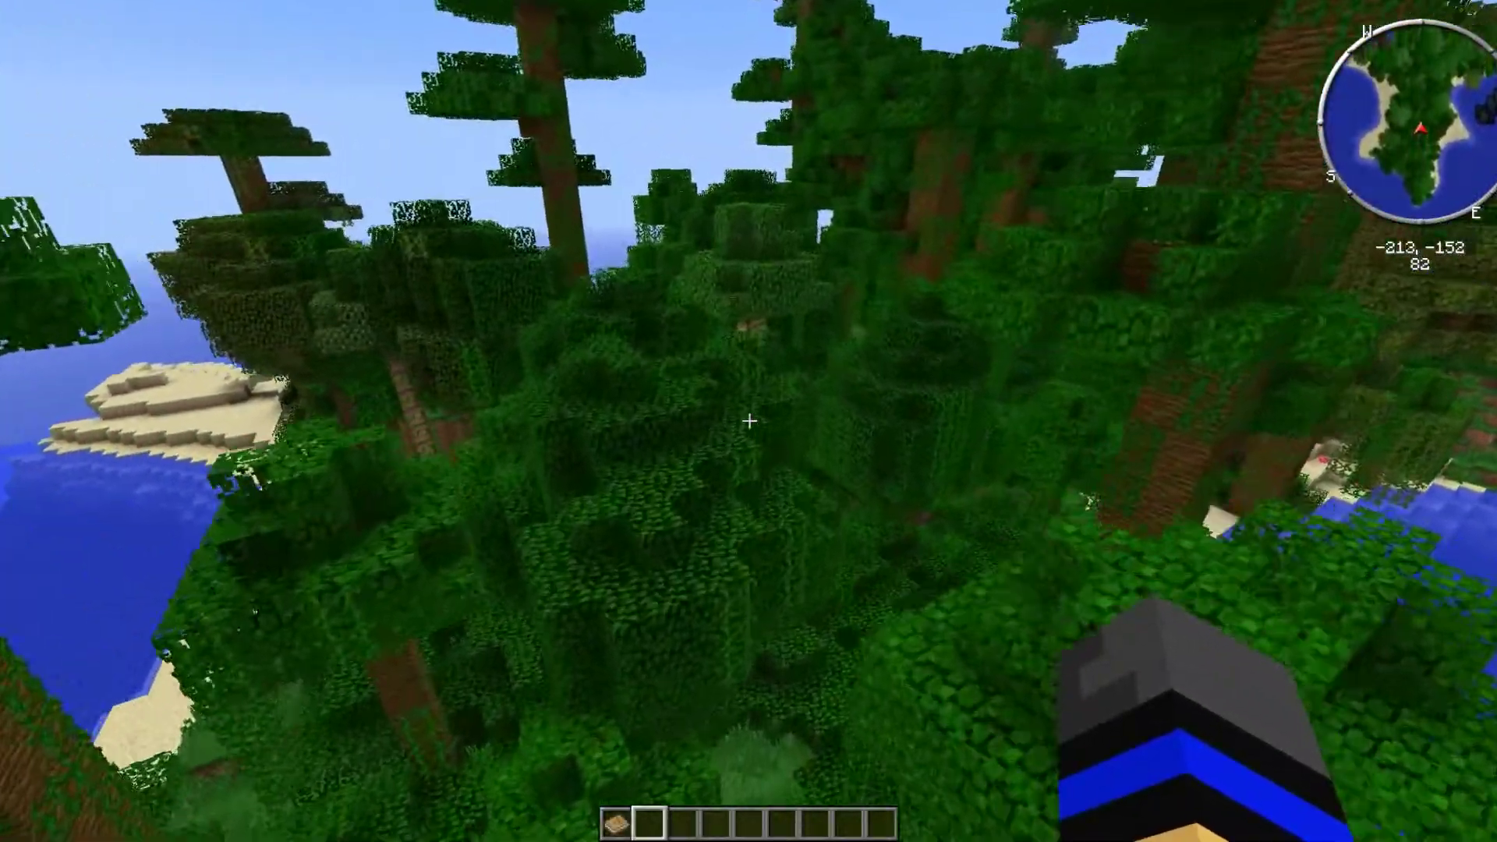
pyautogui.press('w')
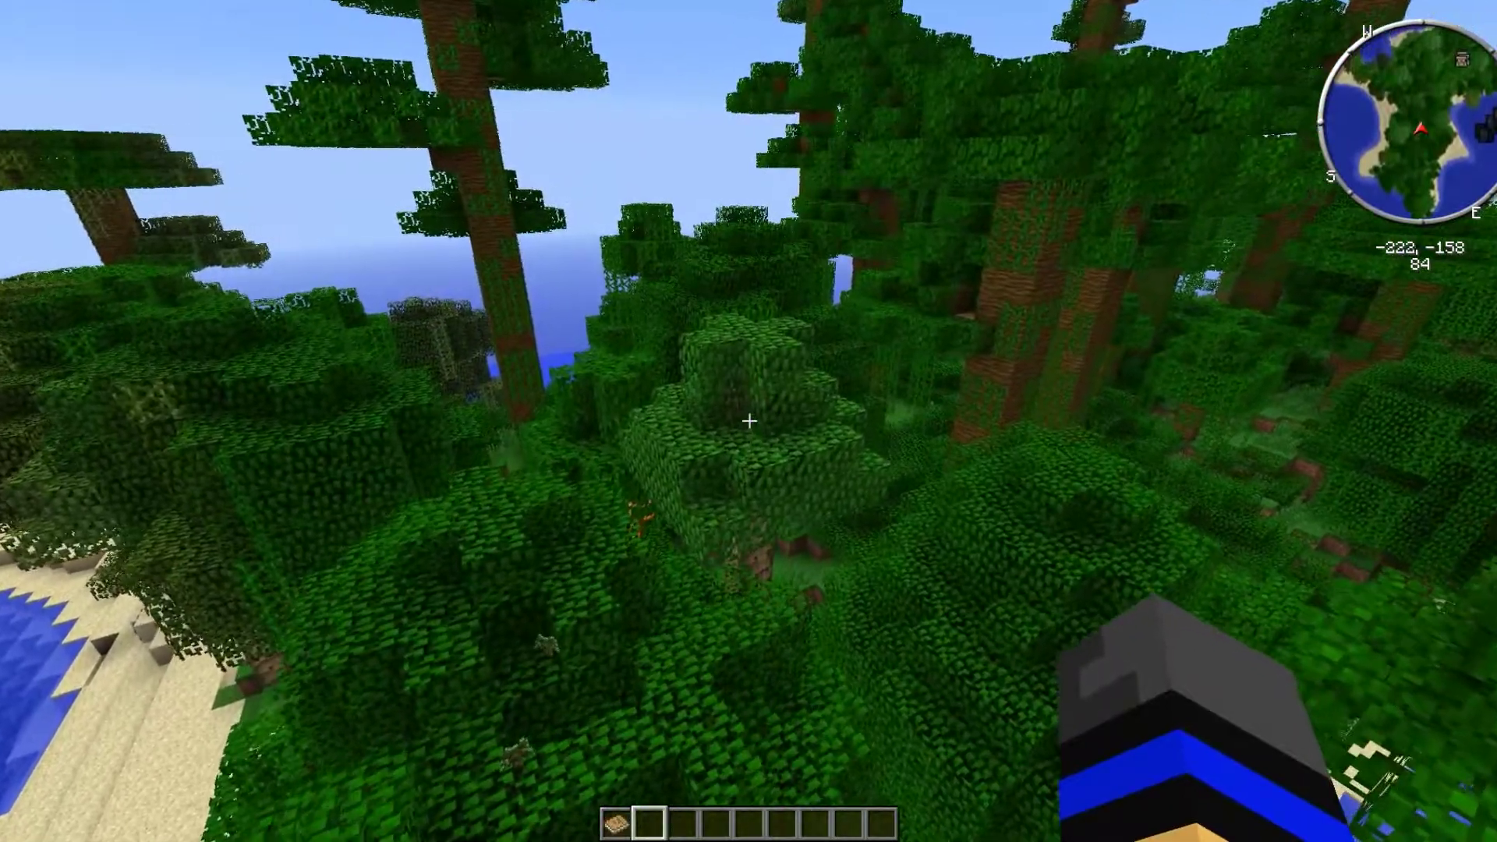
pyautogui.press('w')
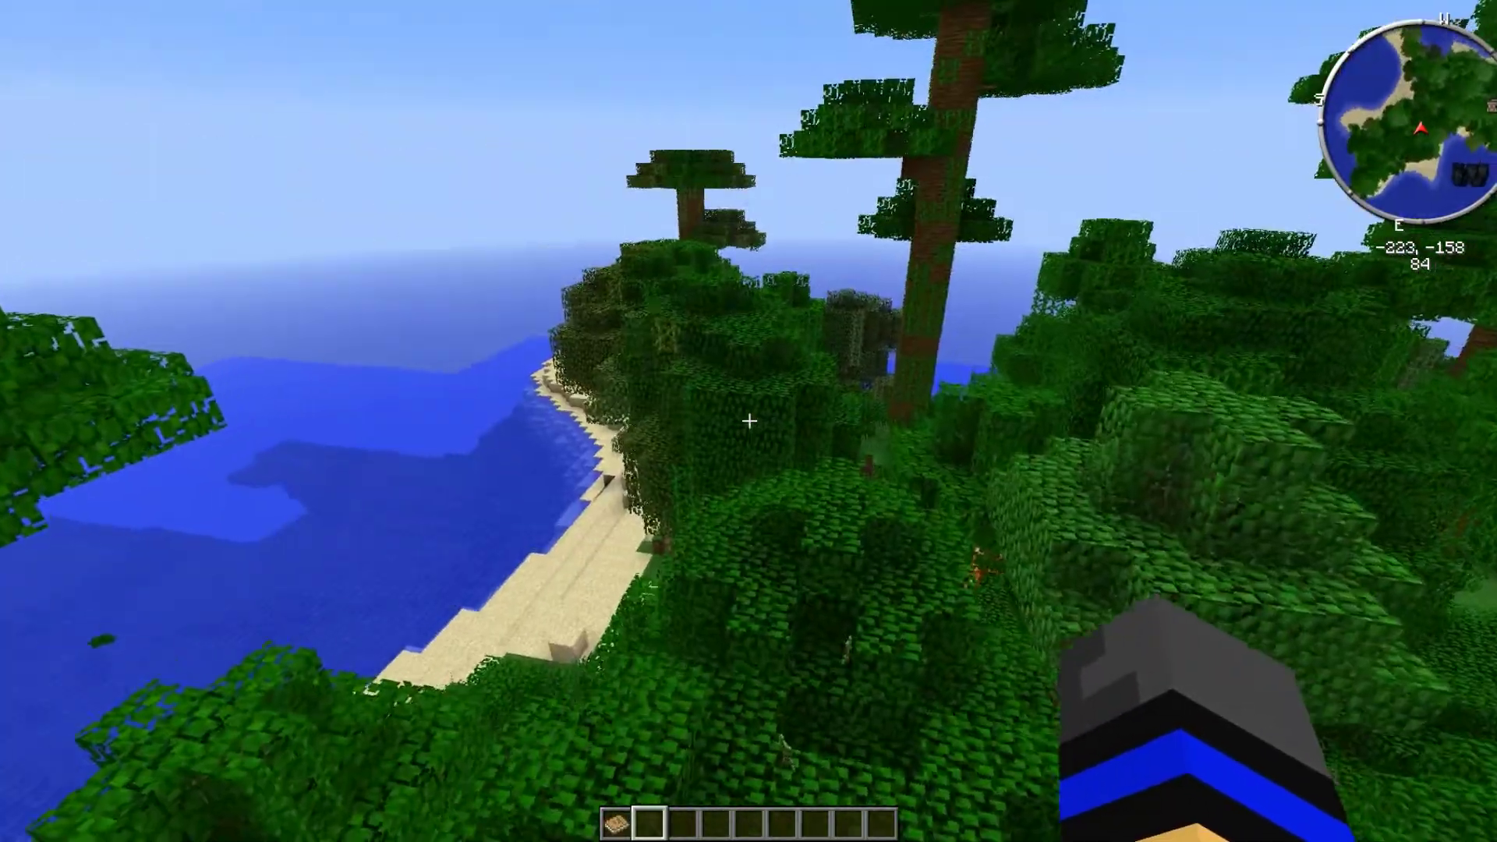
pyautogui.press('w')
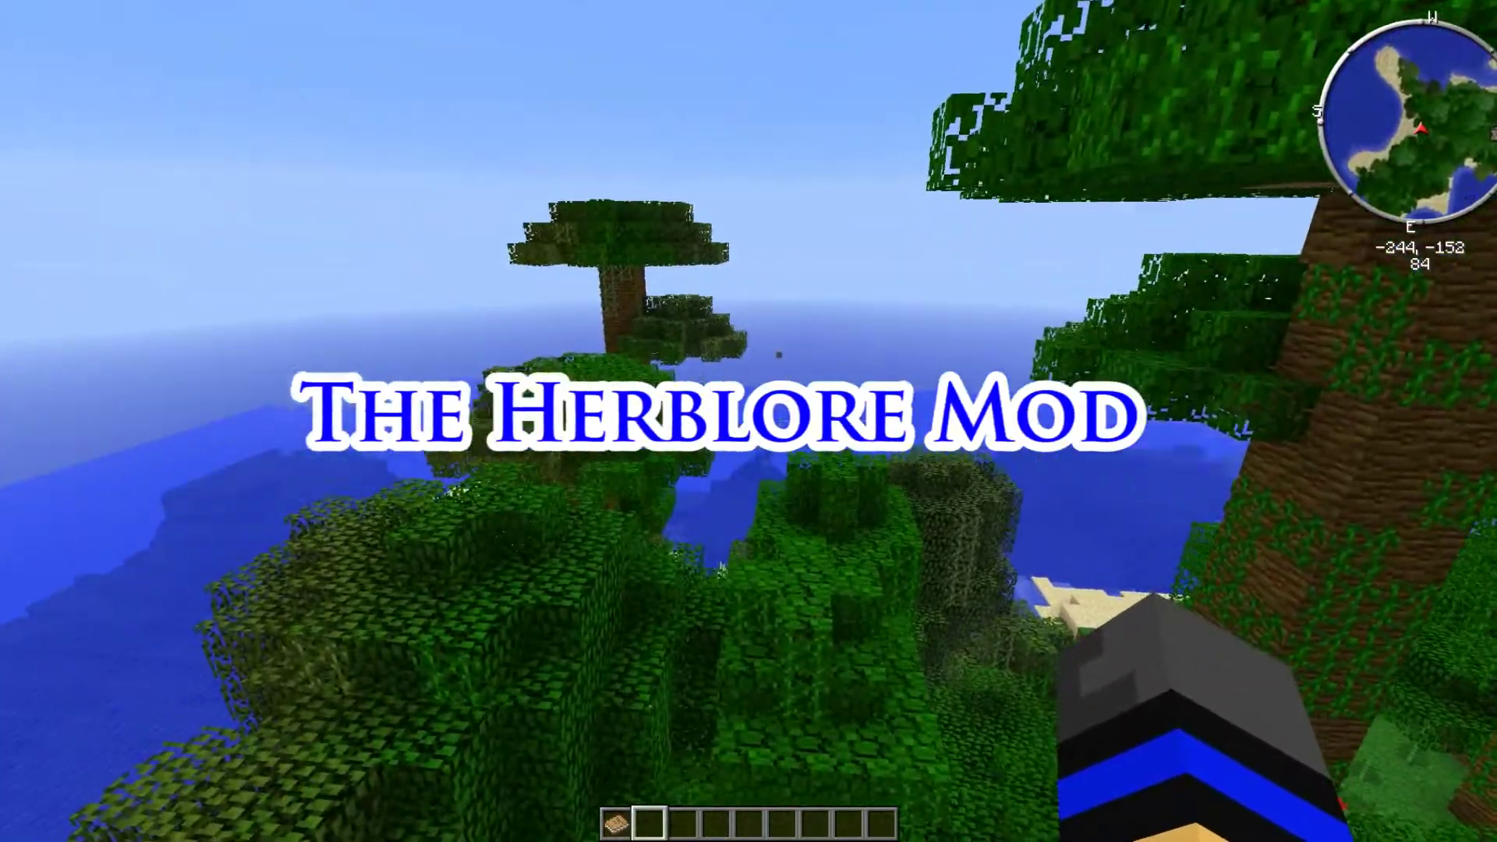
pyautogui.press('w')
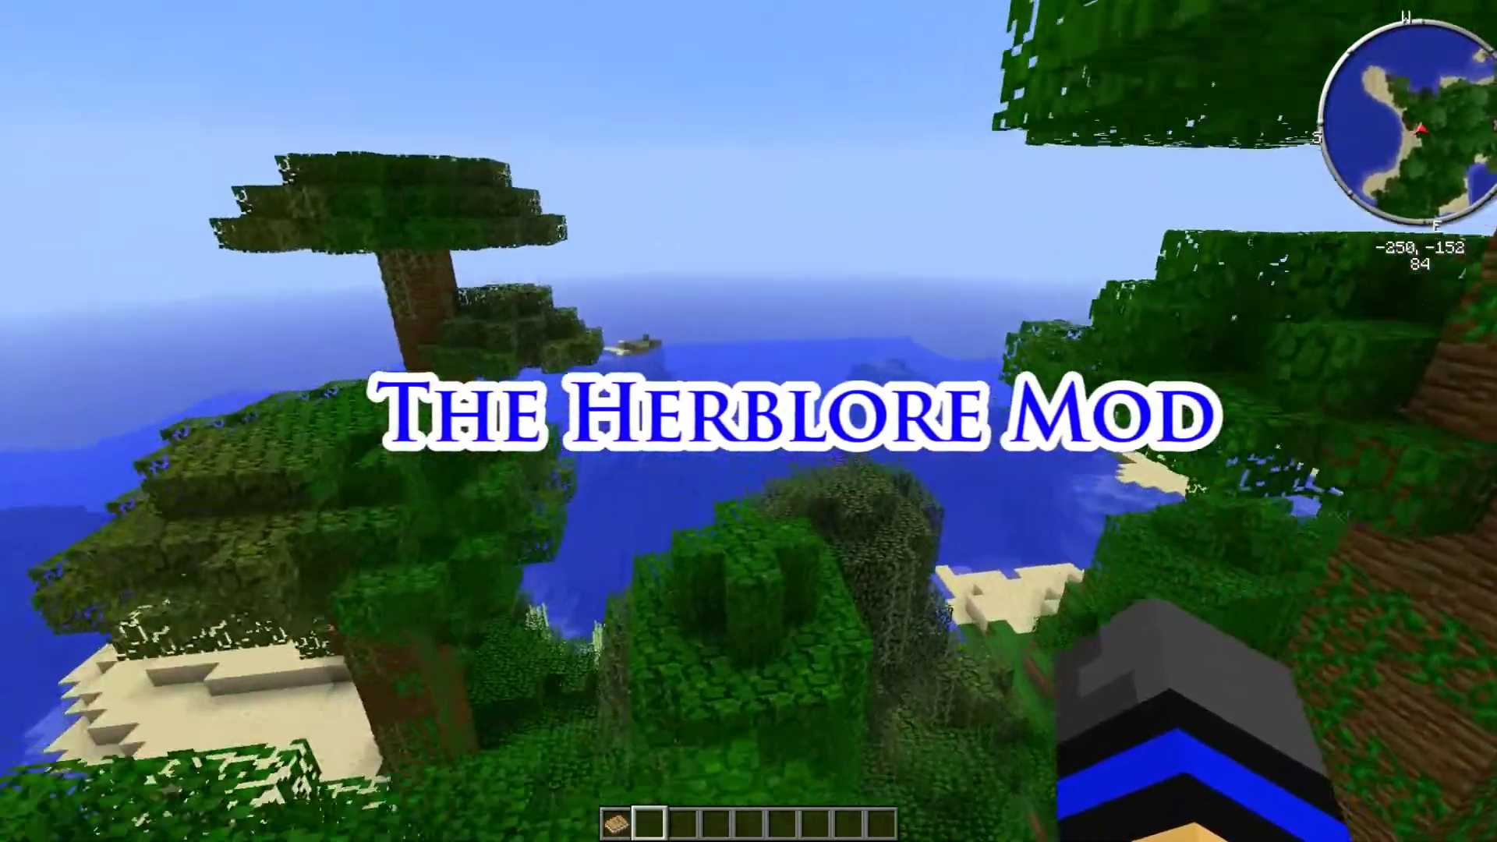
pyautogui.press('w')
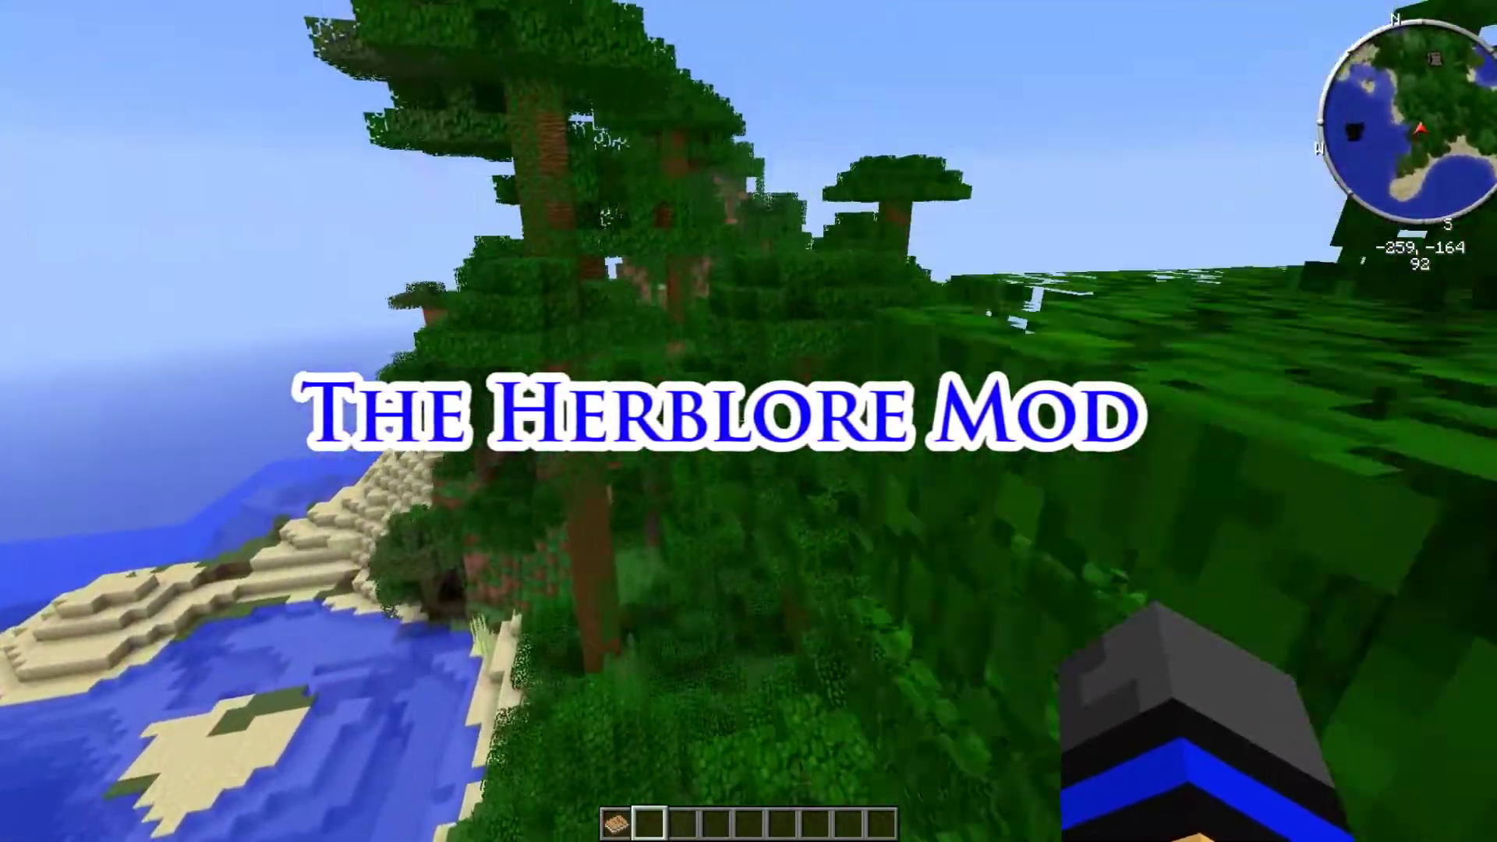
pyautogui.press('w')
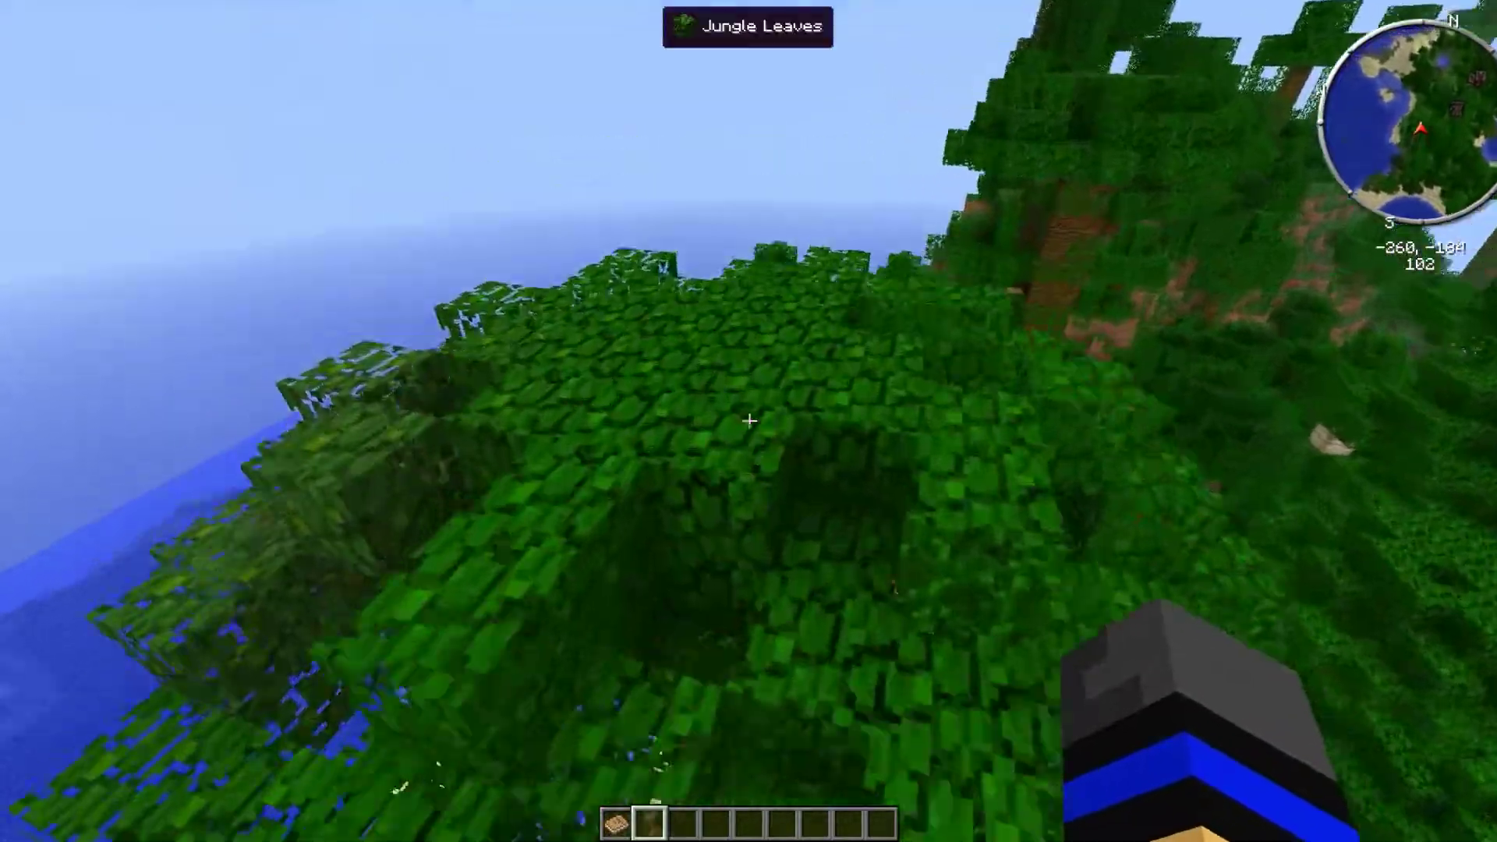
# Fly over the jungle hill just above the canopy, then head toward the ocean side
pyautogui.press('w')
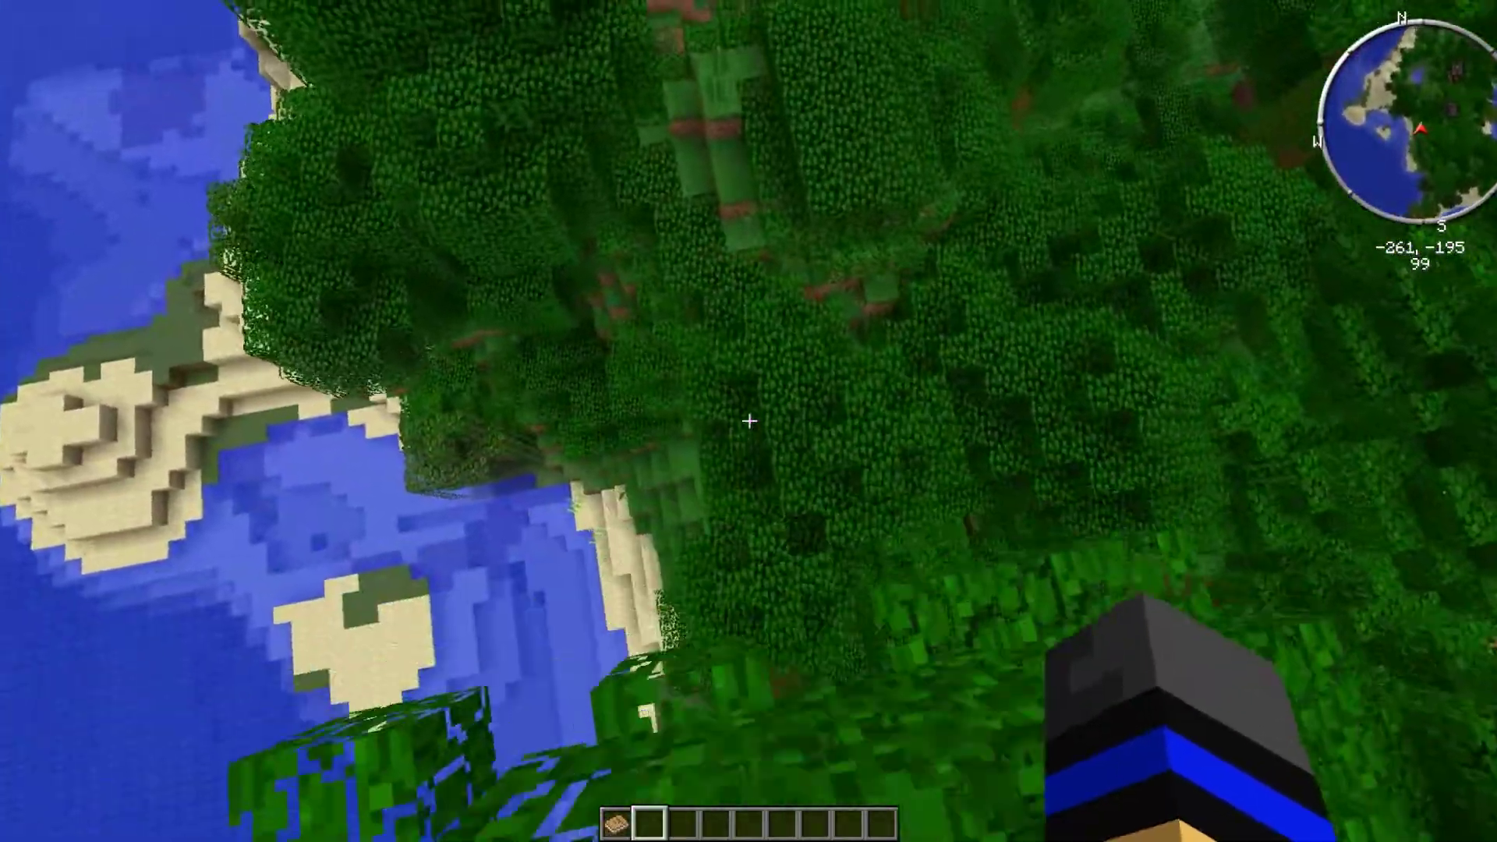
pyautogui.press('w')
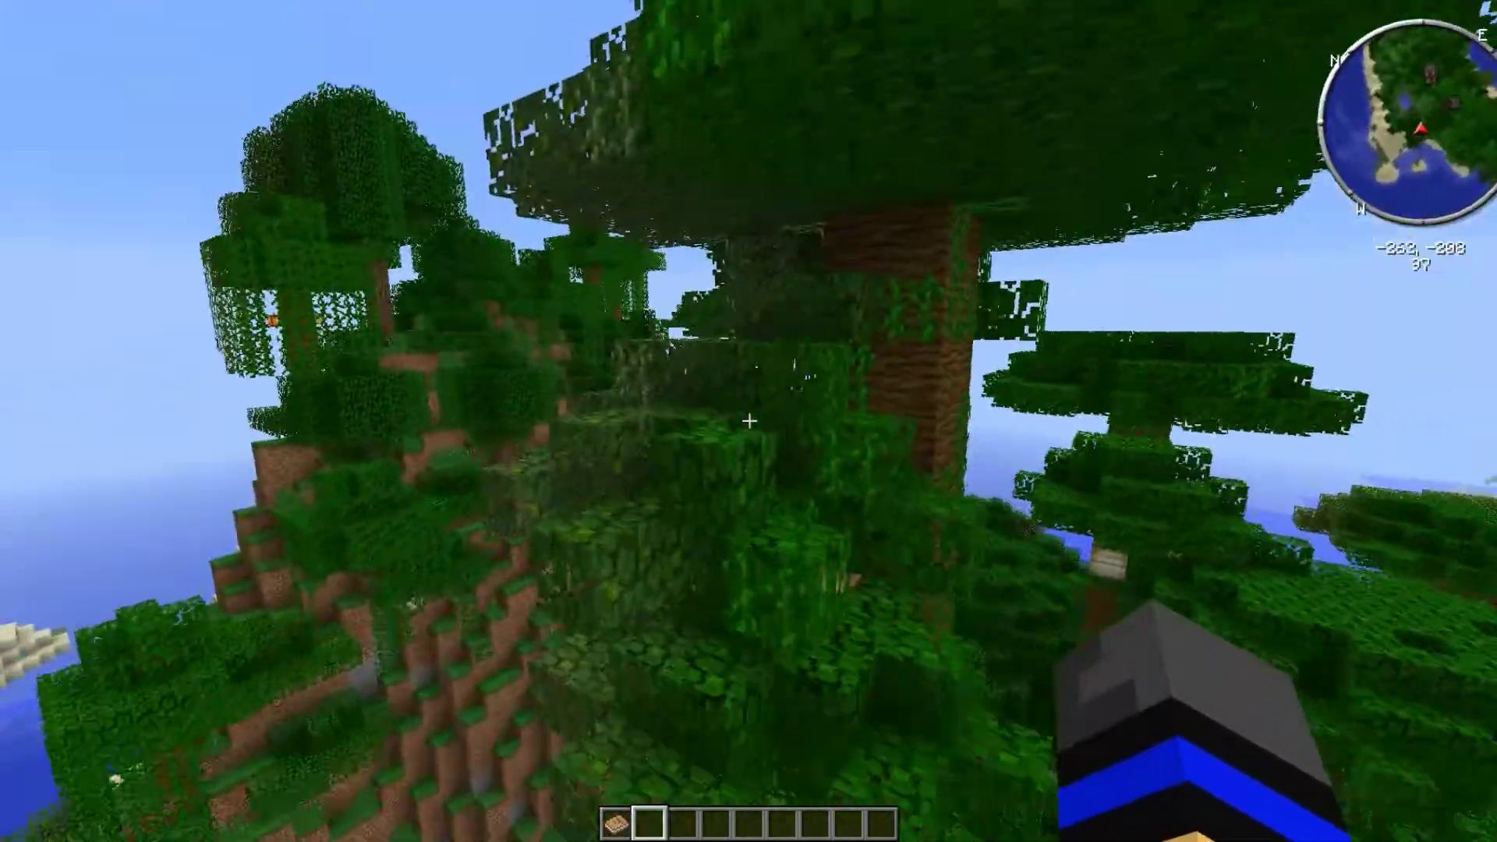
pyautogui.press('w')
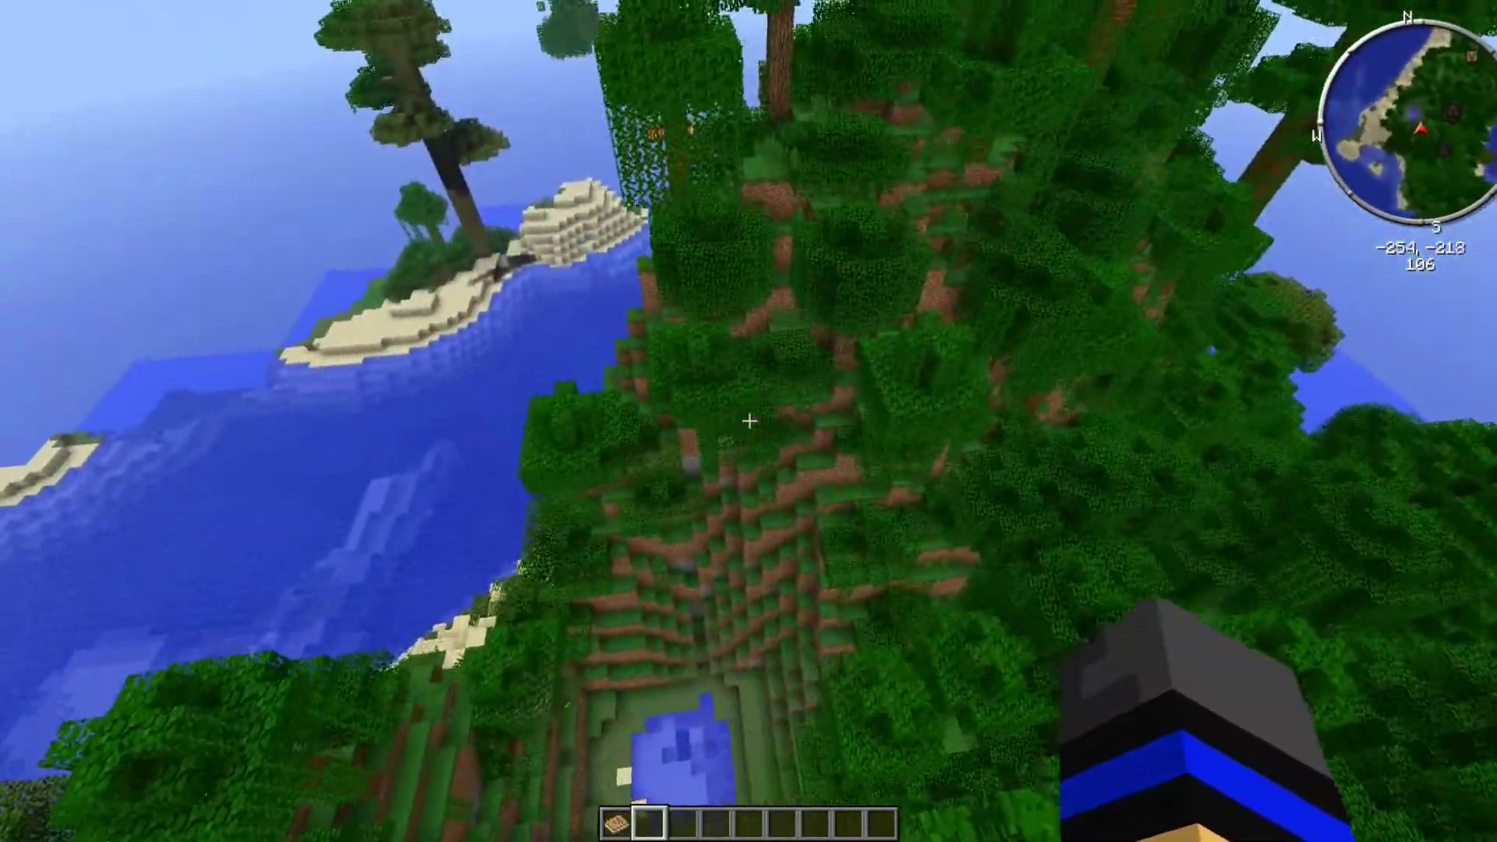
pyautogui.press('w')
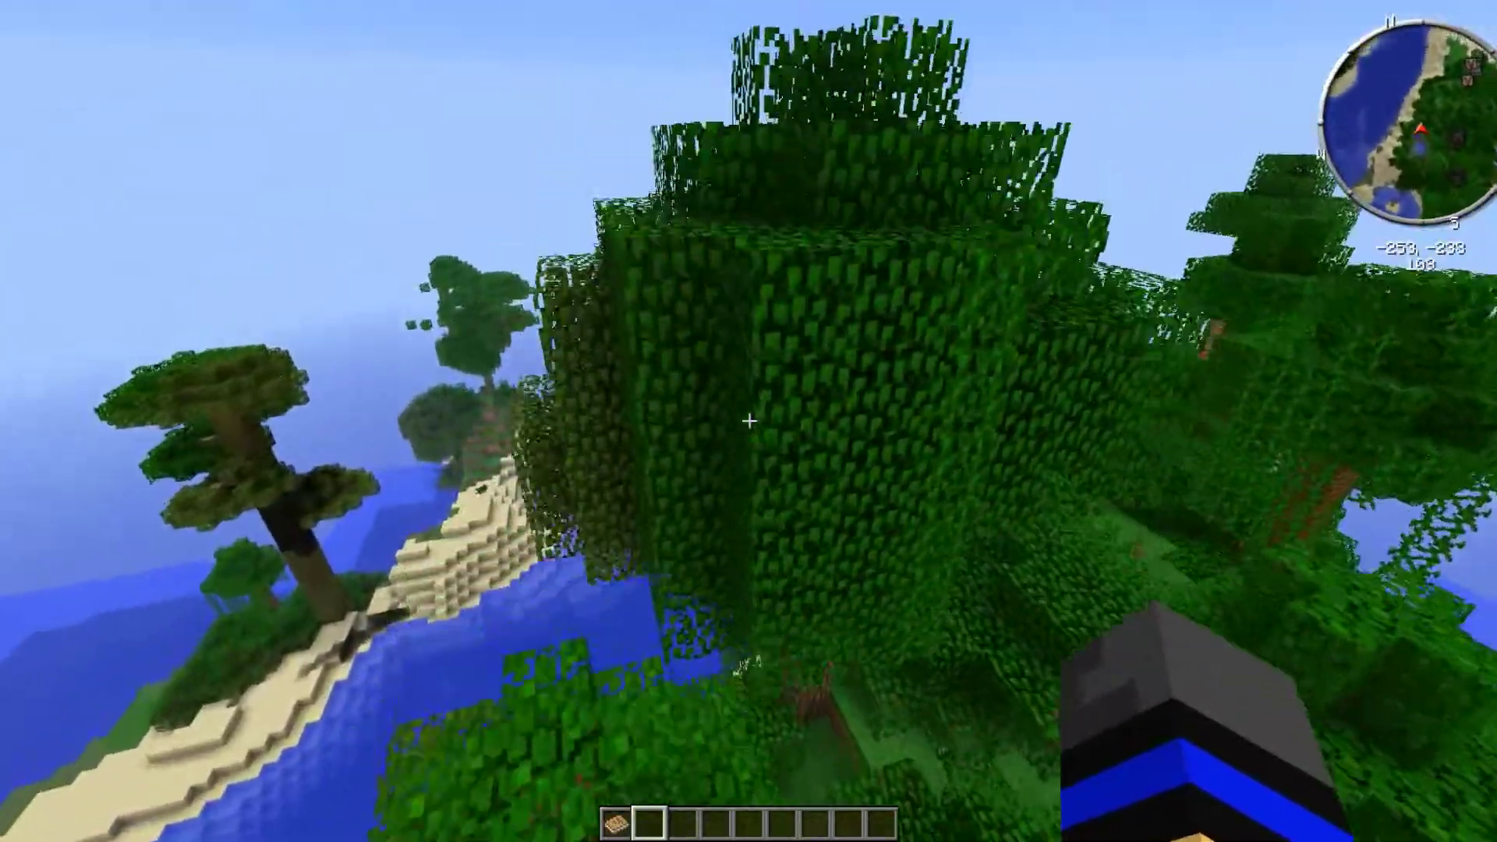
pyautogui.press('w')
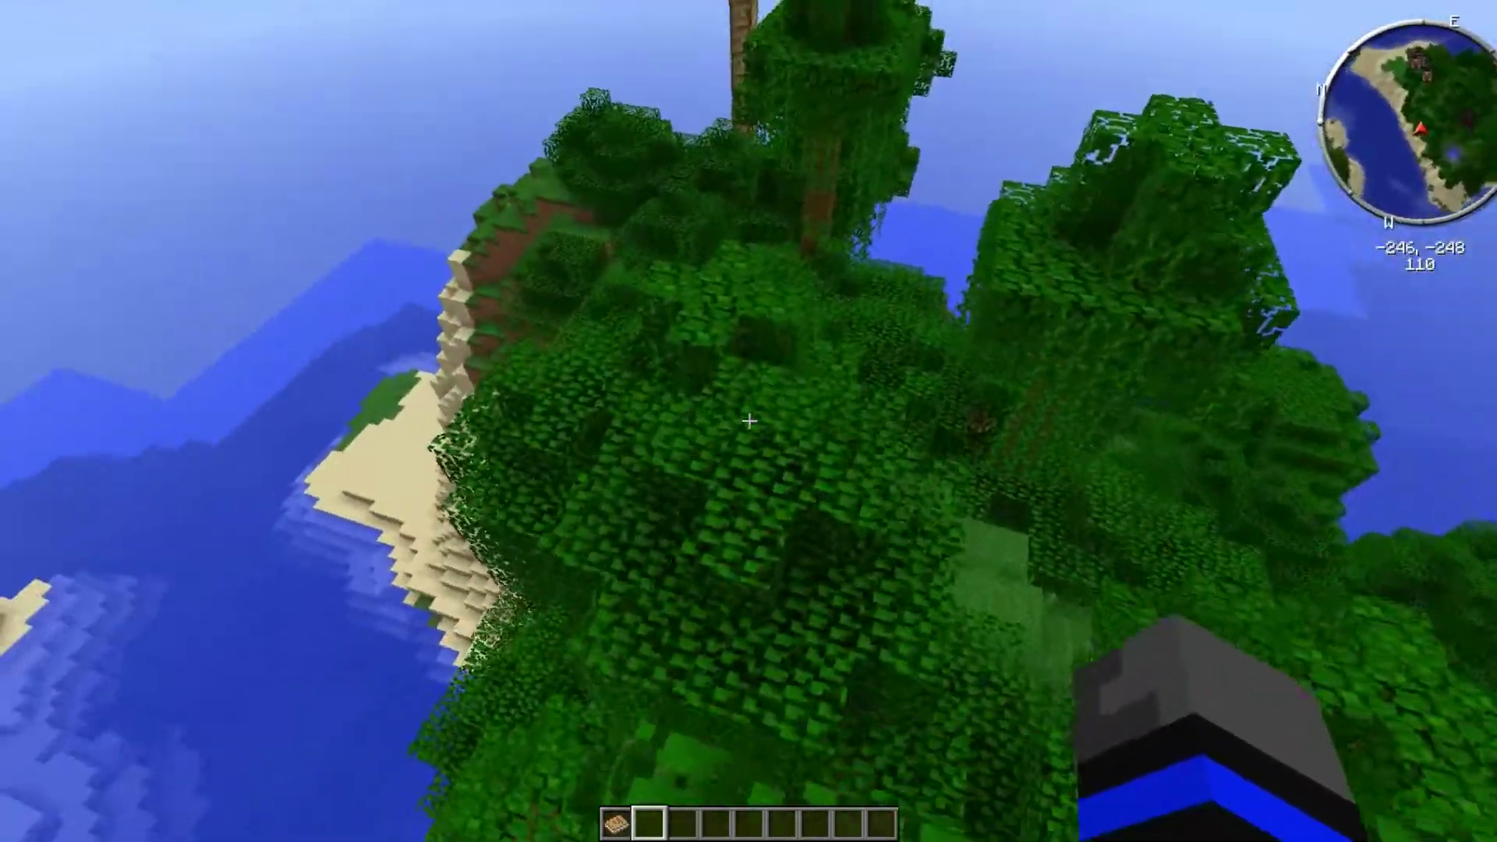
pyautogui.press('w')
pyautogui.press('w')
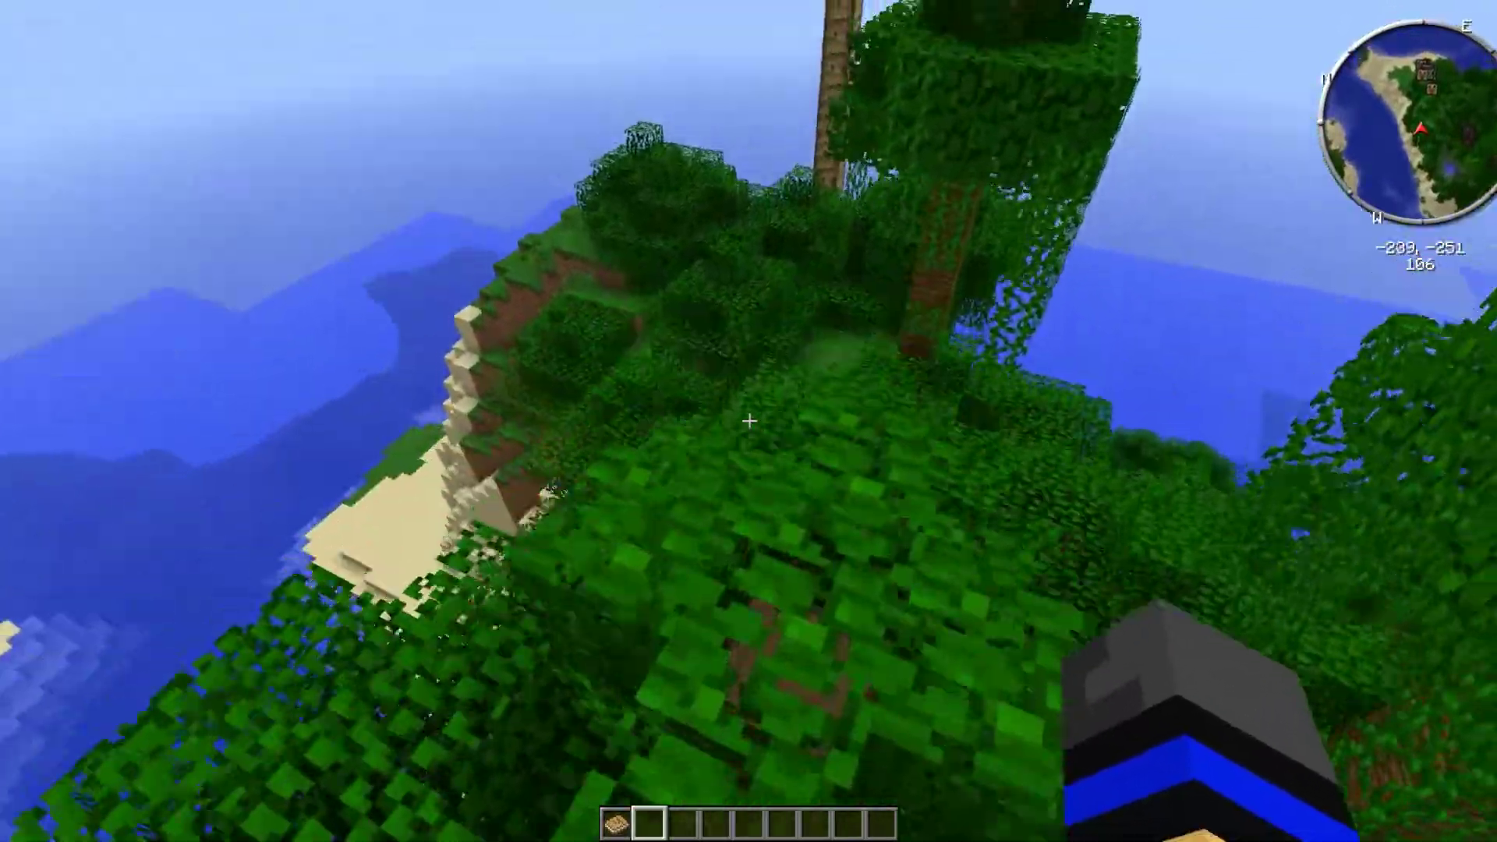
pyautogui.press('w')
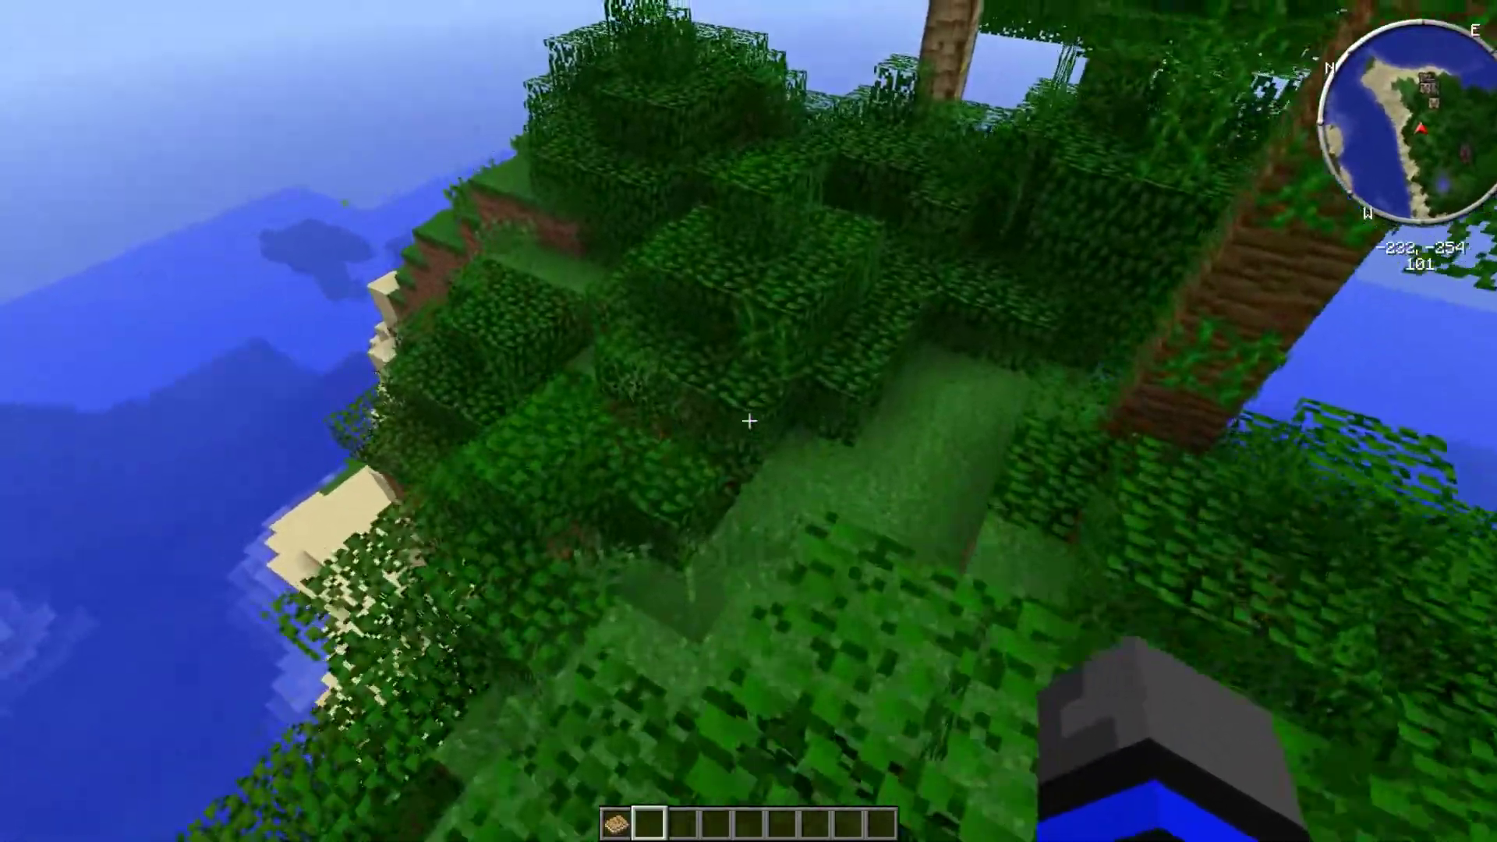
pyautogui.press('w')
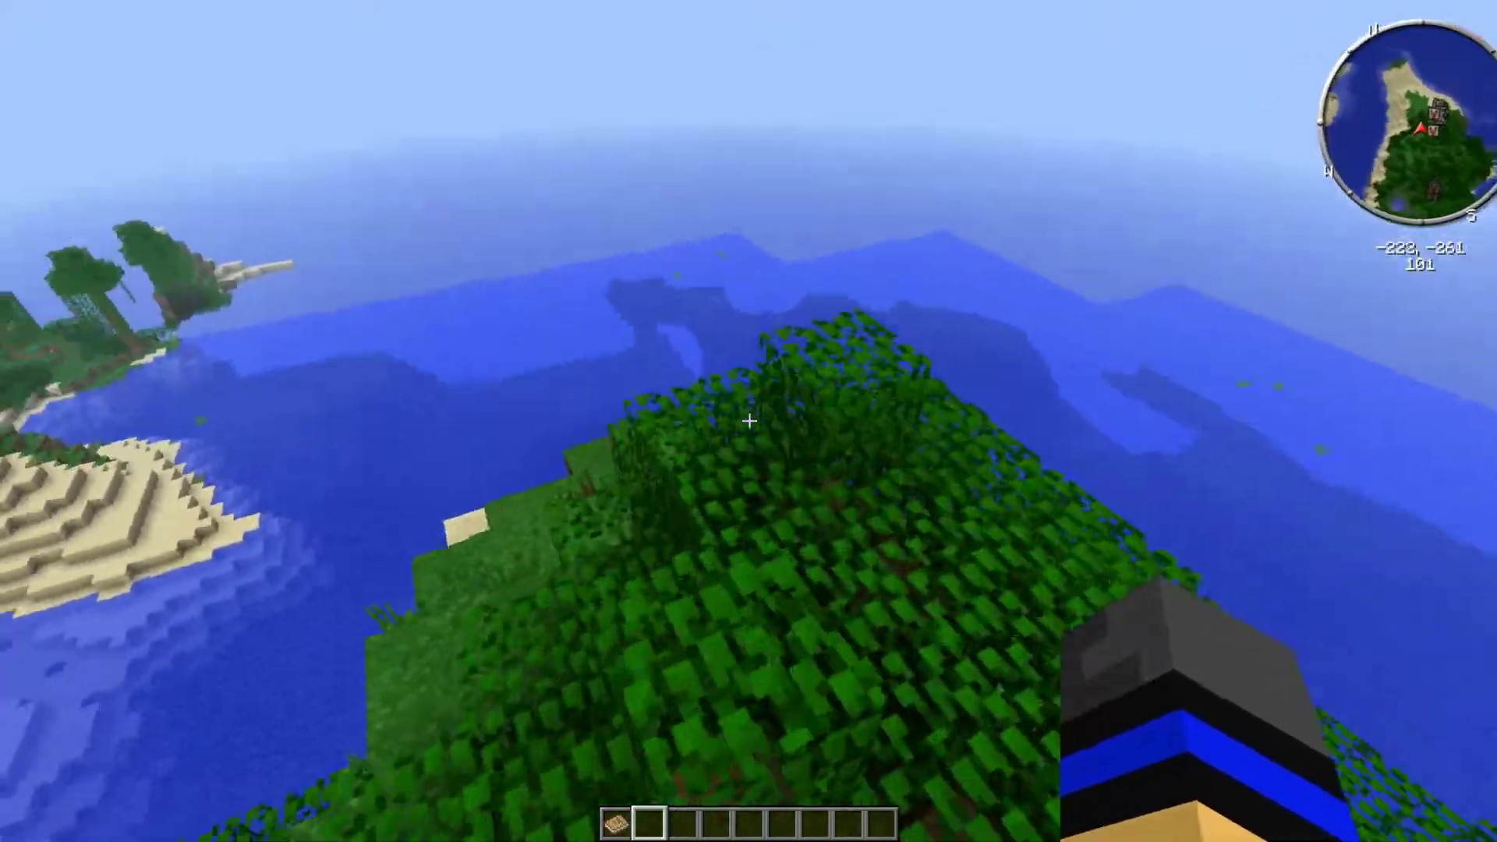
pyautogui.press('w')
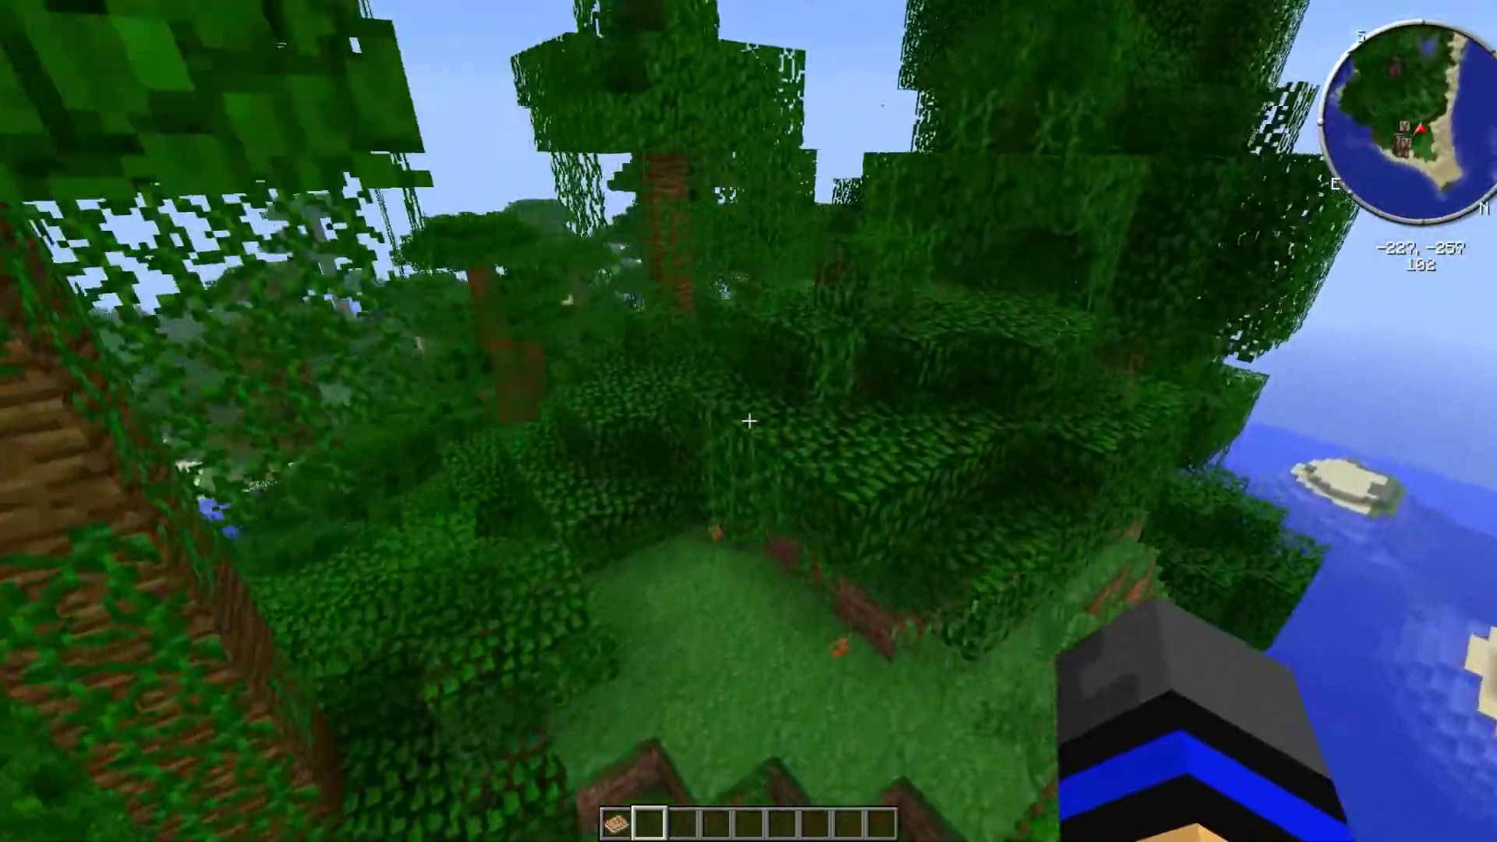
pyautogui.press('w')
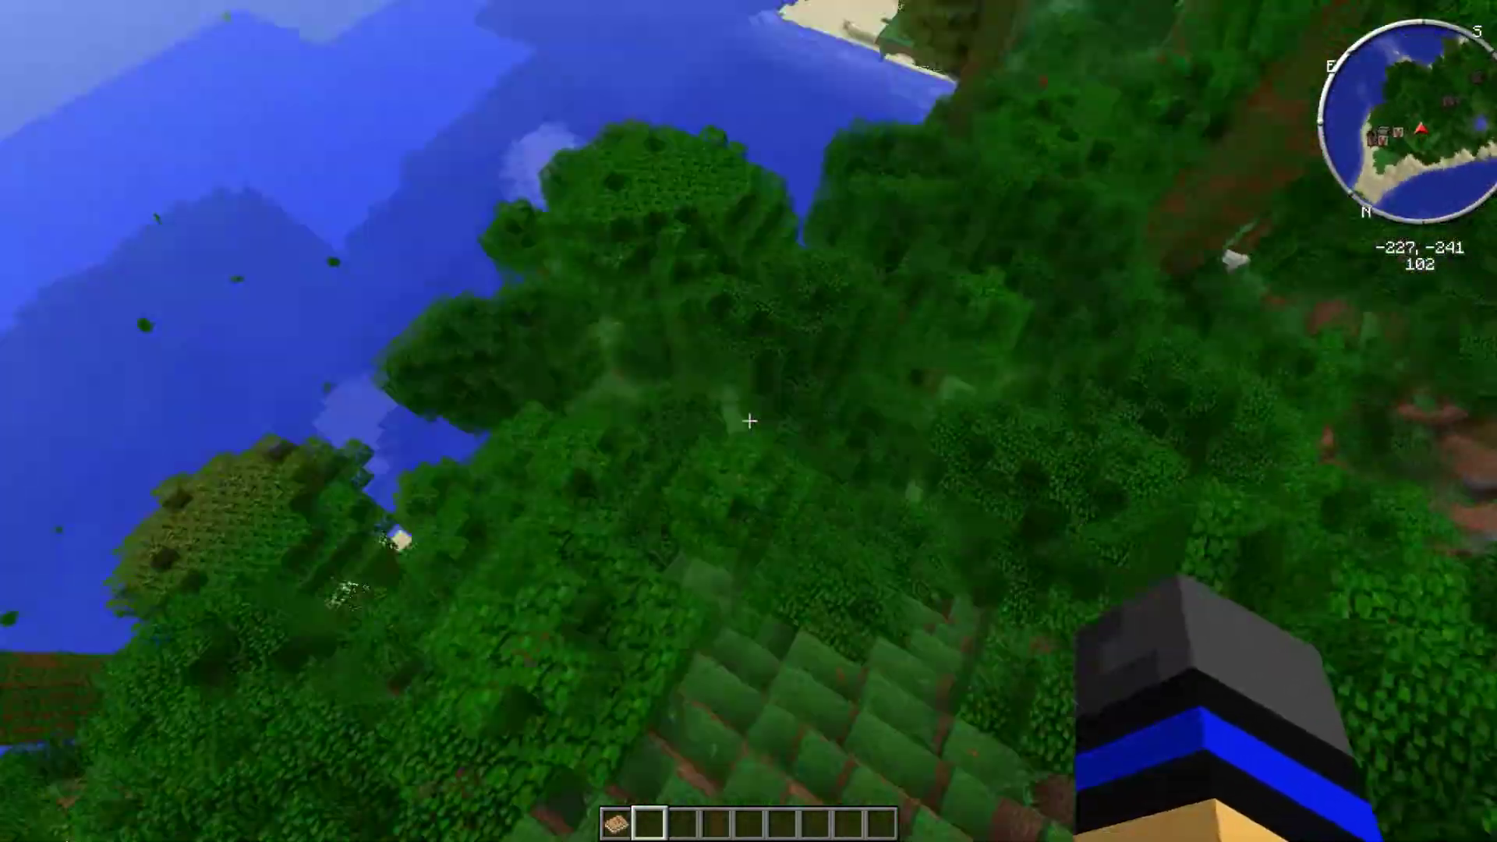
pyautogui.press('w')
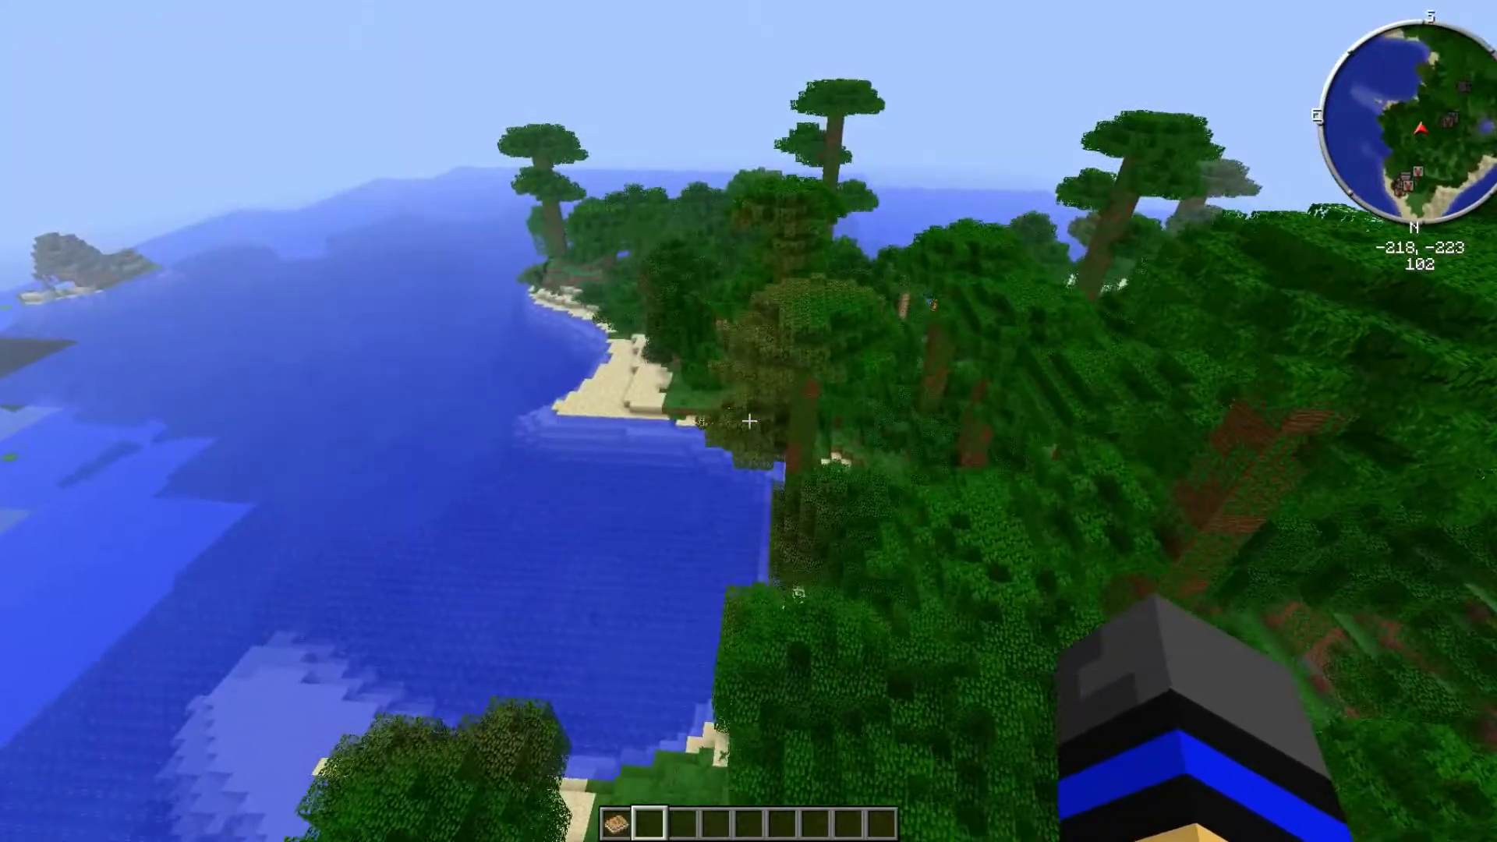
pyautogui.press('w')
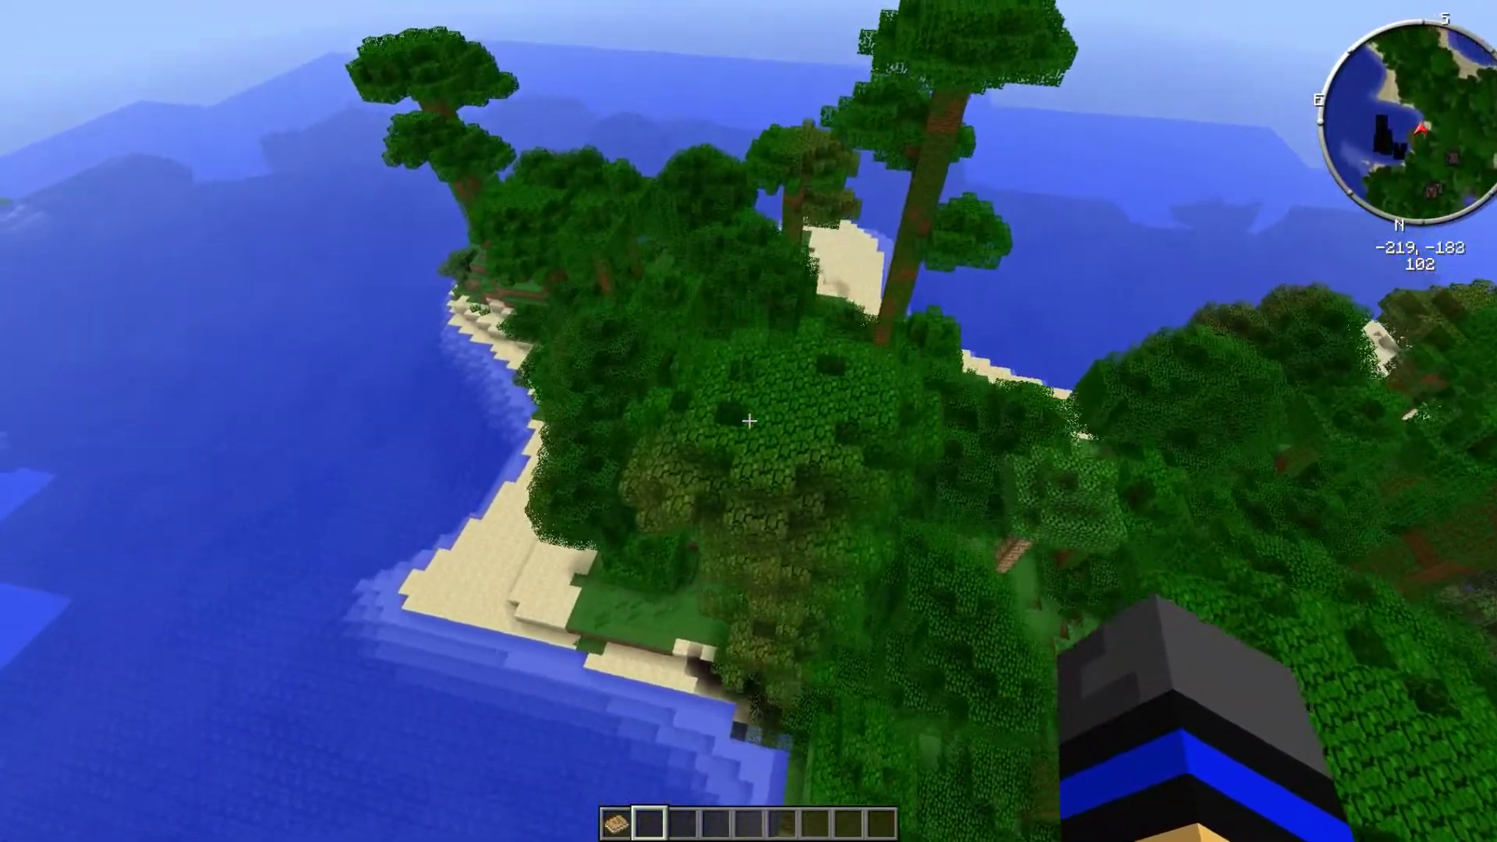
# Weave through the treetops and jungle hill, then fly out over the sand island
pyautogui.press('w')
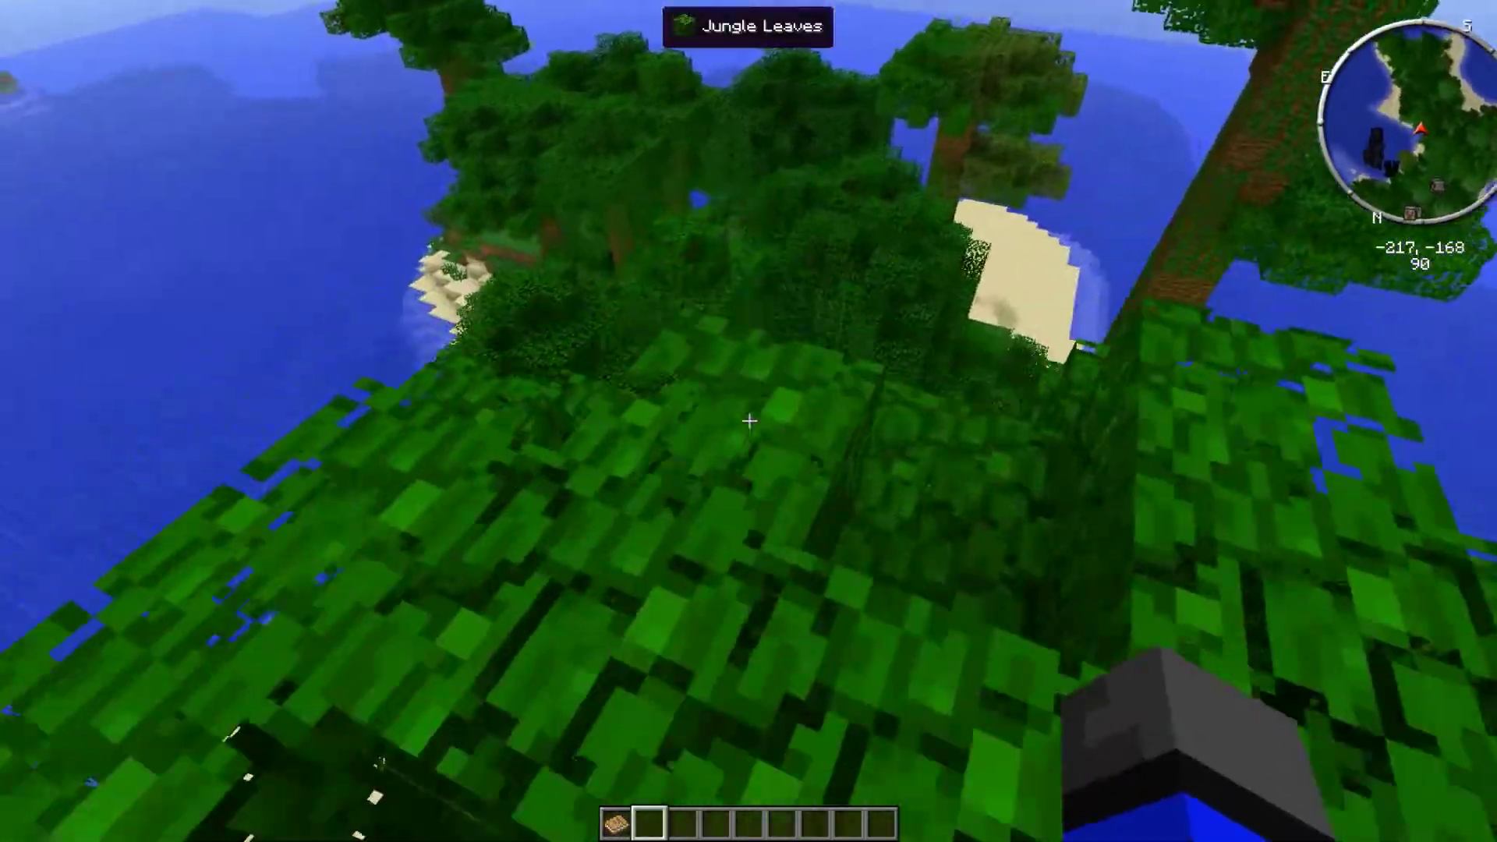
pyautogui.press('w')
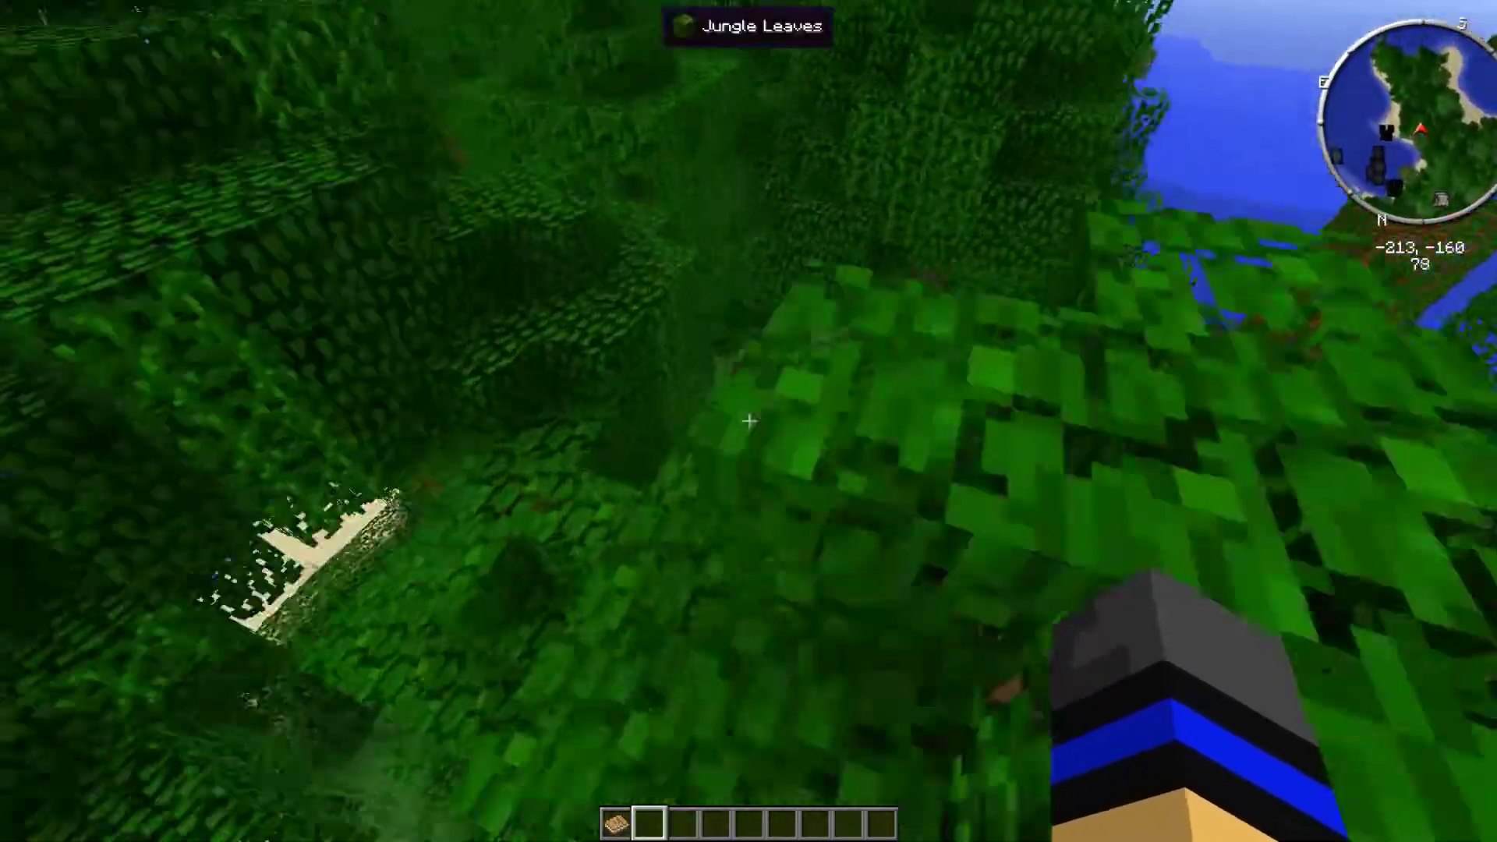
pyautogui.press('w')
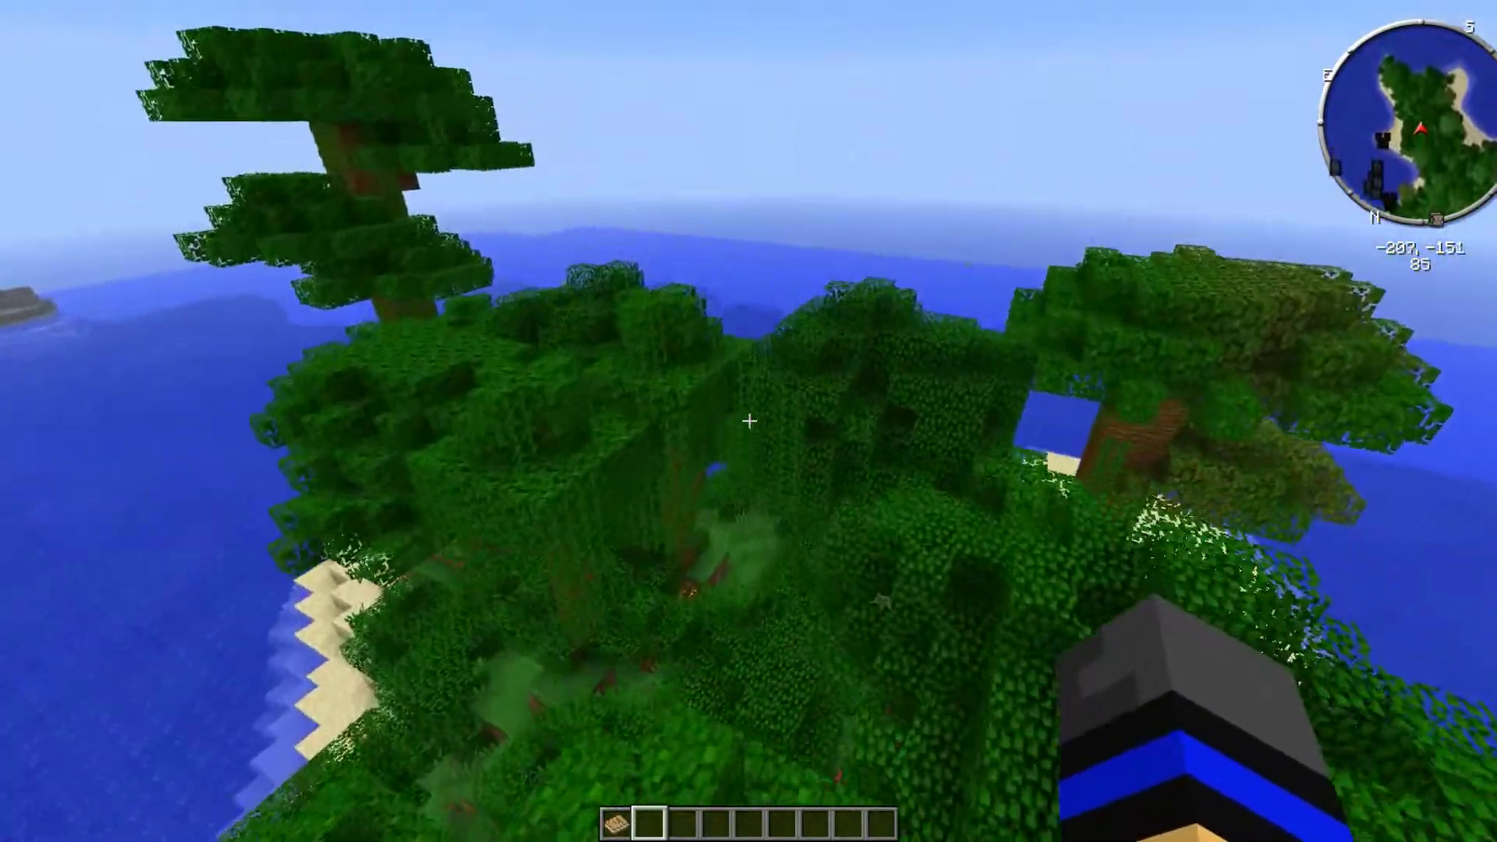
pyautogui.press('w')
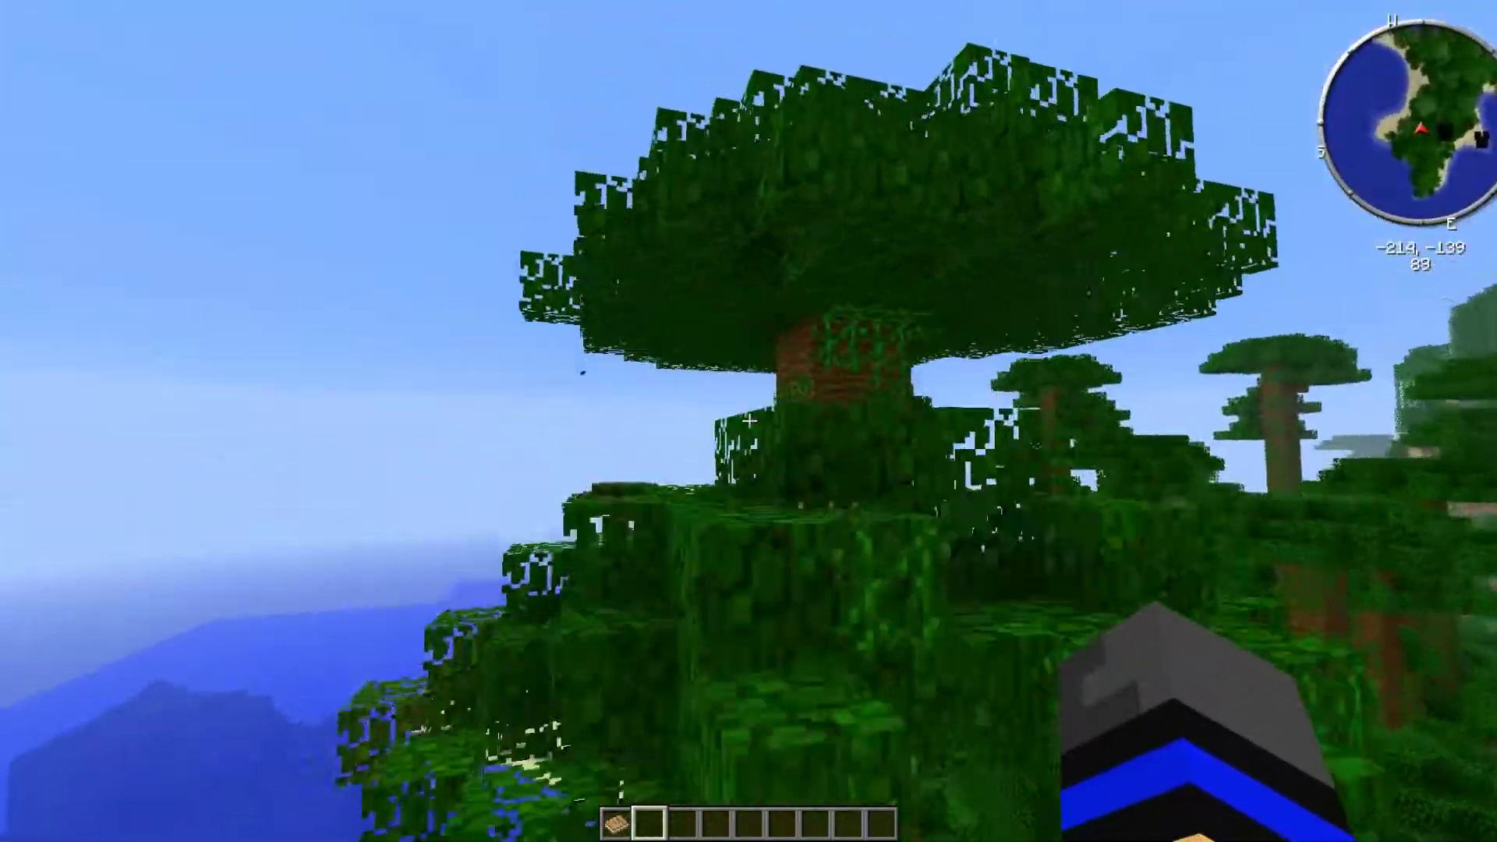
pyautogui.press('w')
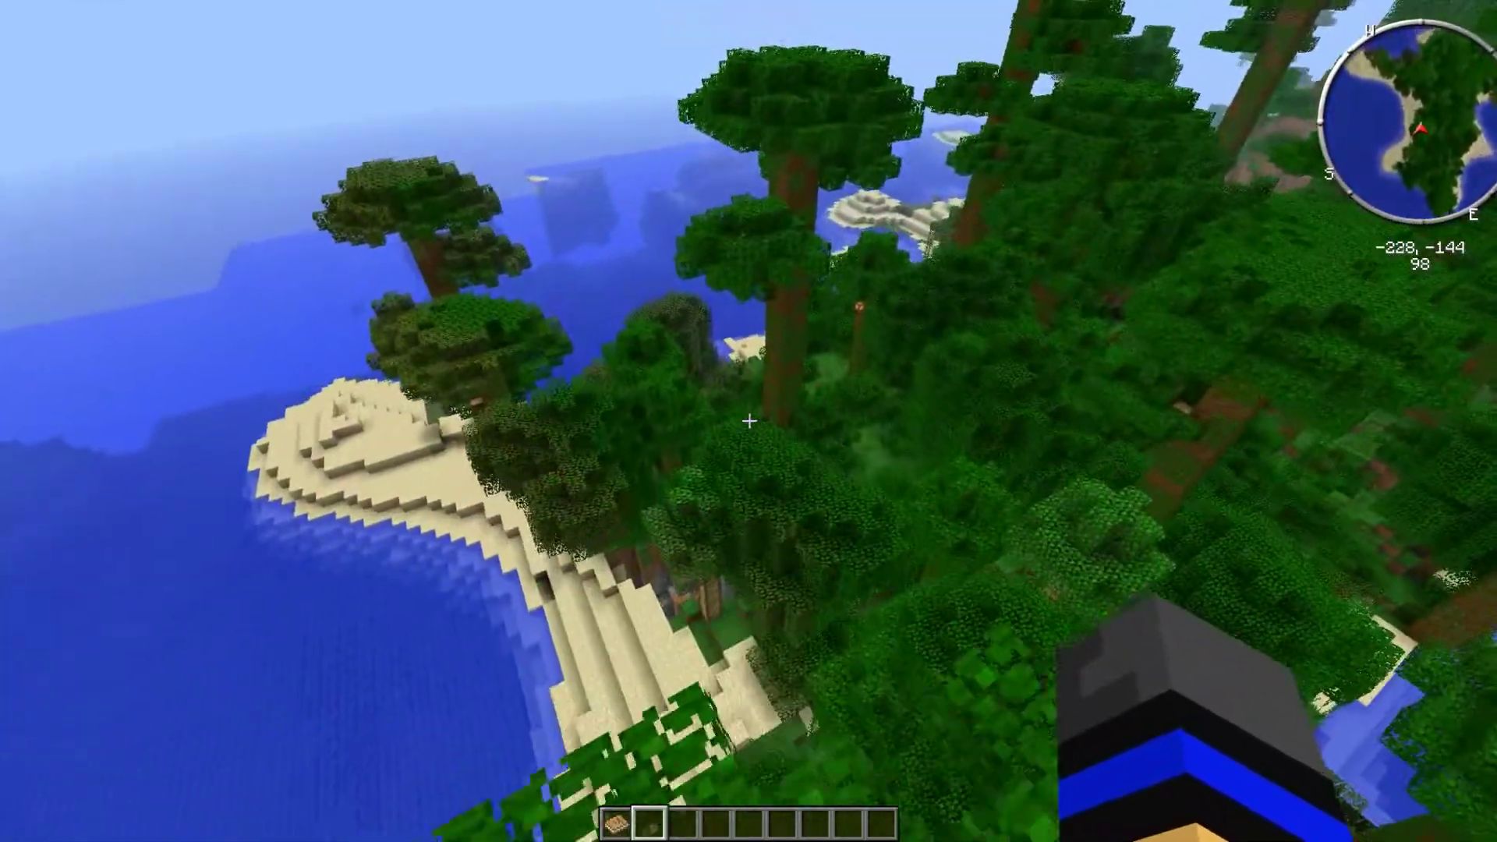
pyautogui.press('w')
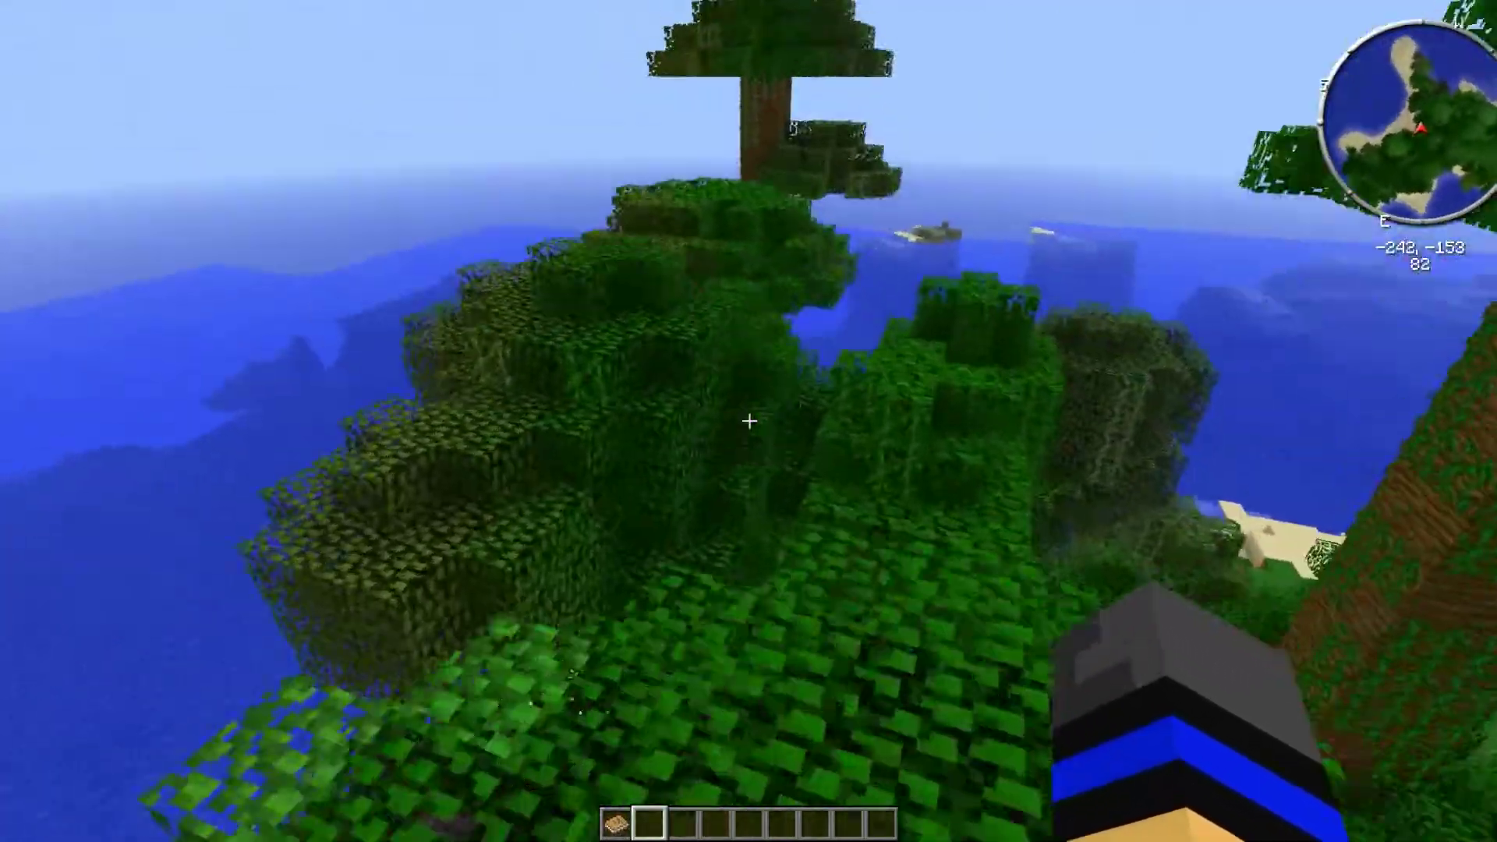
pyautogui.press('w')
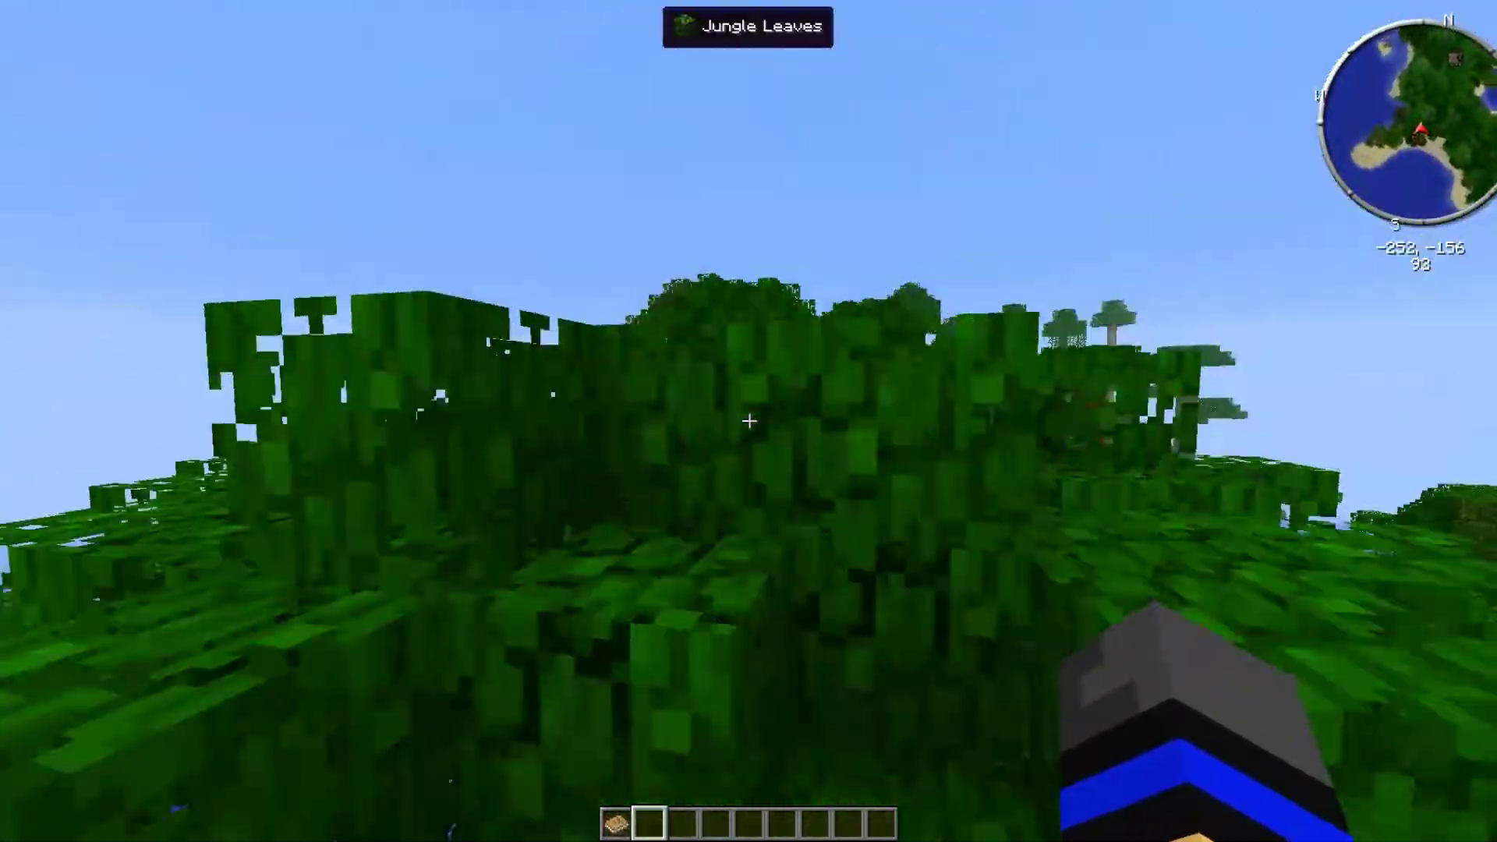
pyautogui.press('w')
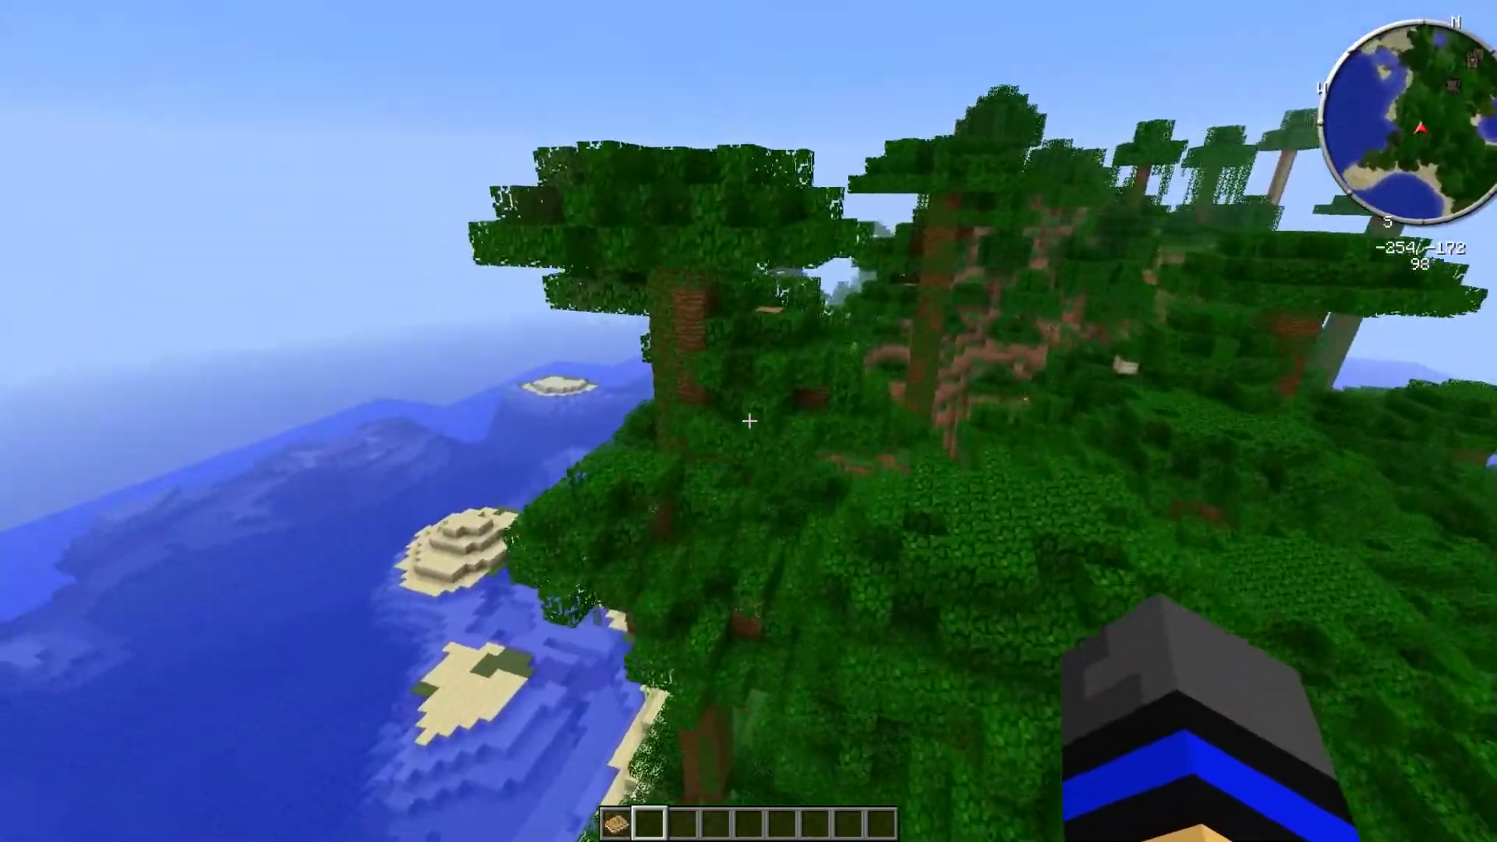
pyautogui.press('w')
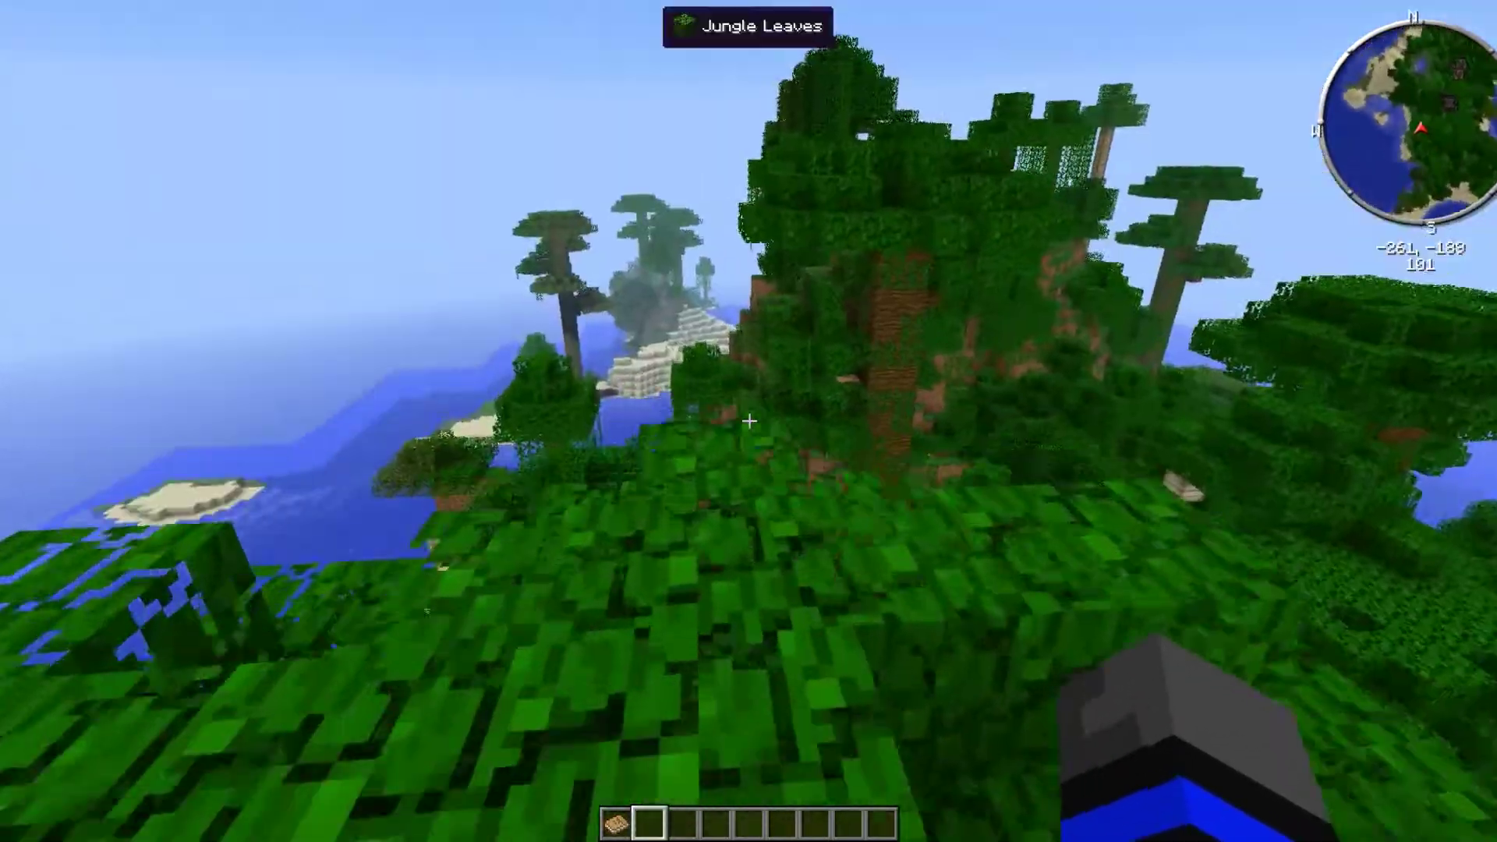
pyautogui.press('w')
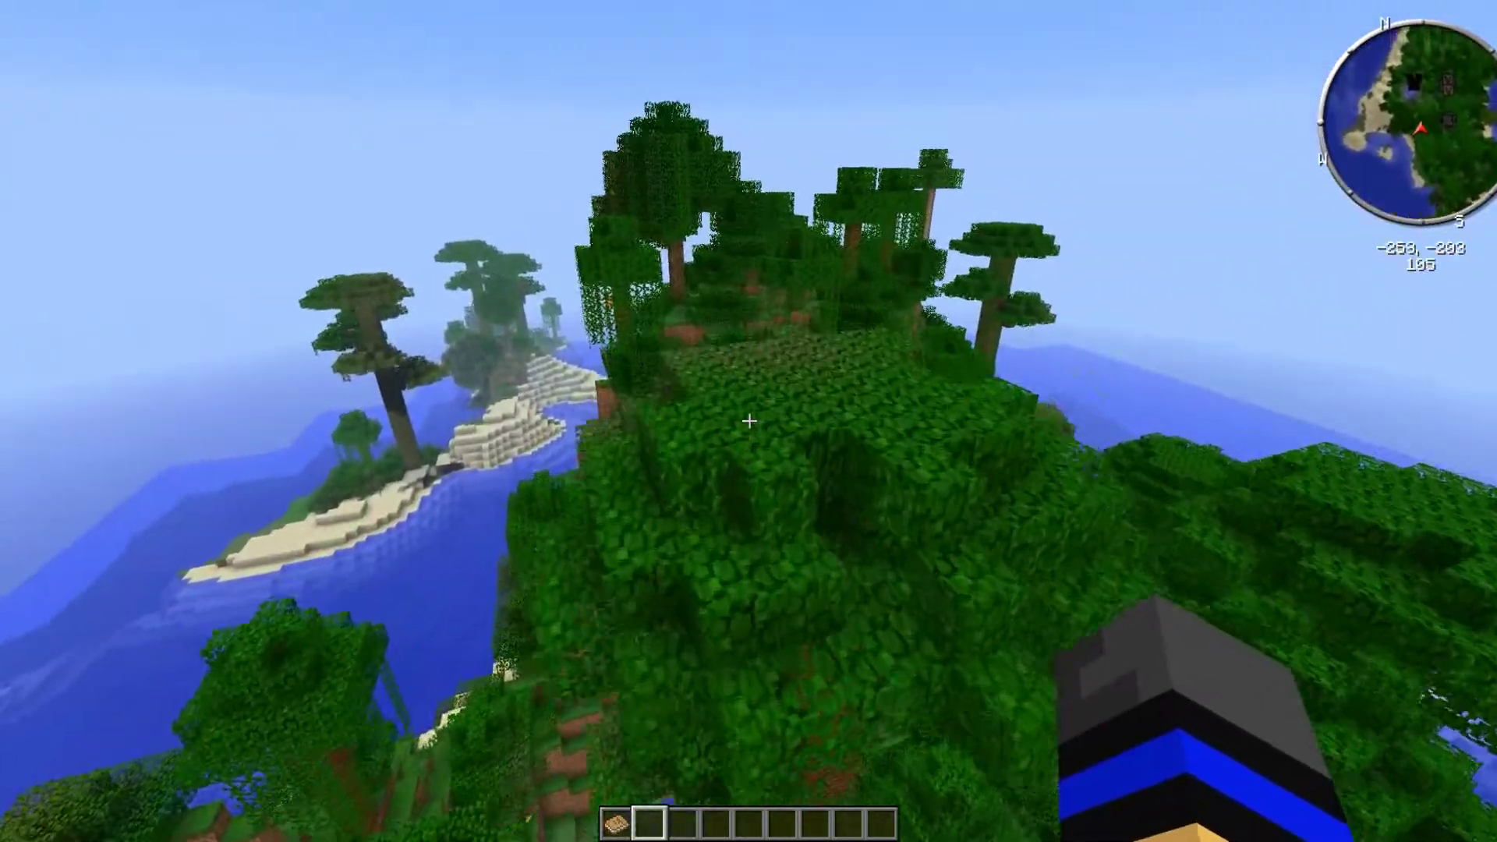
pyautogui.press('w')
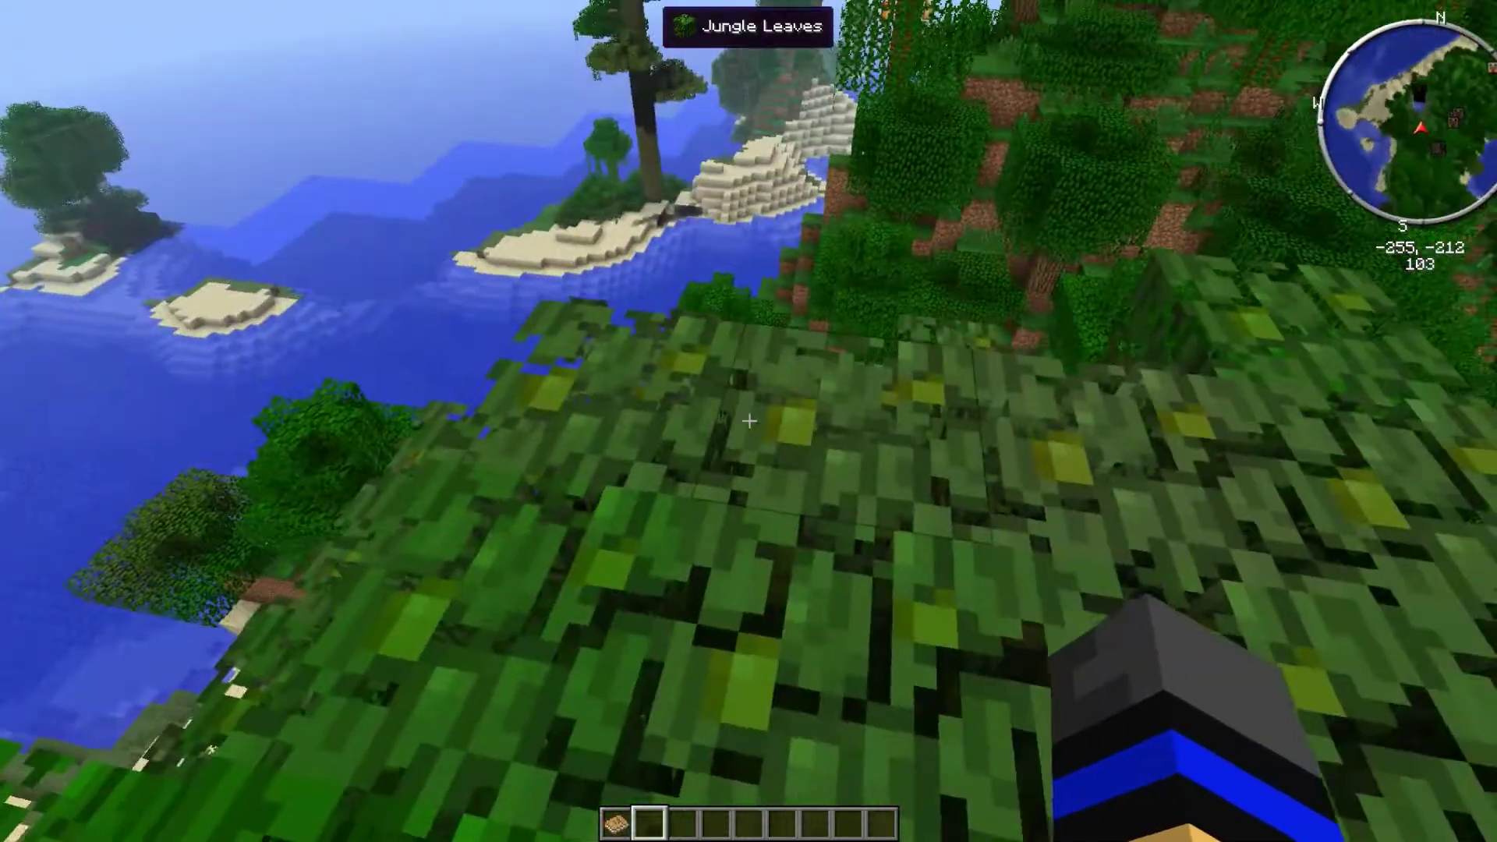
pyautogui.press('w')
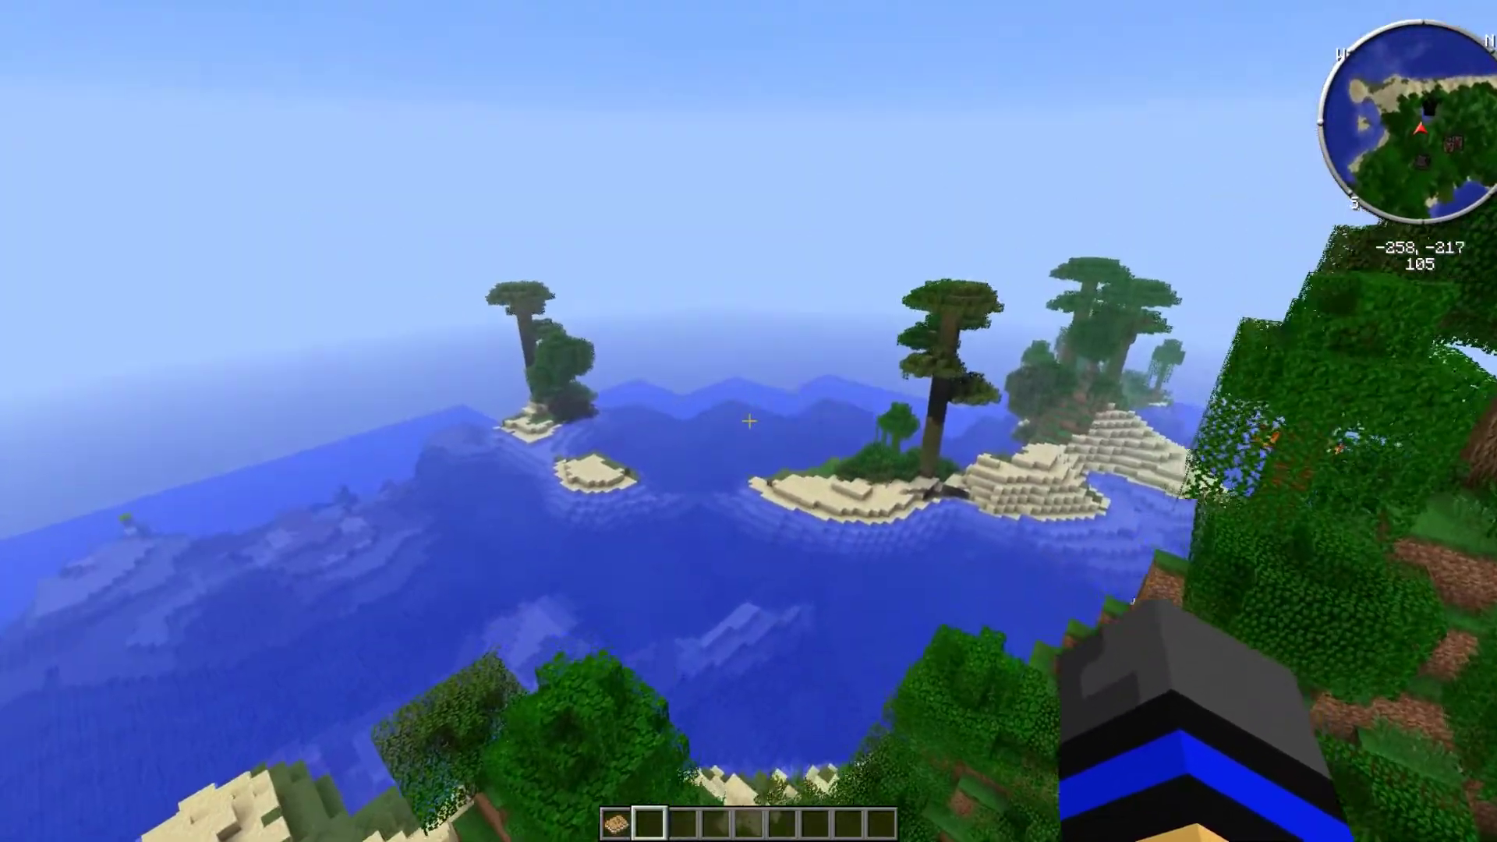
pyautogui.press('w')
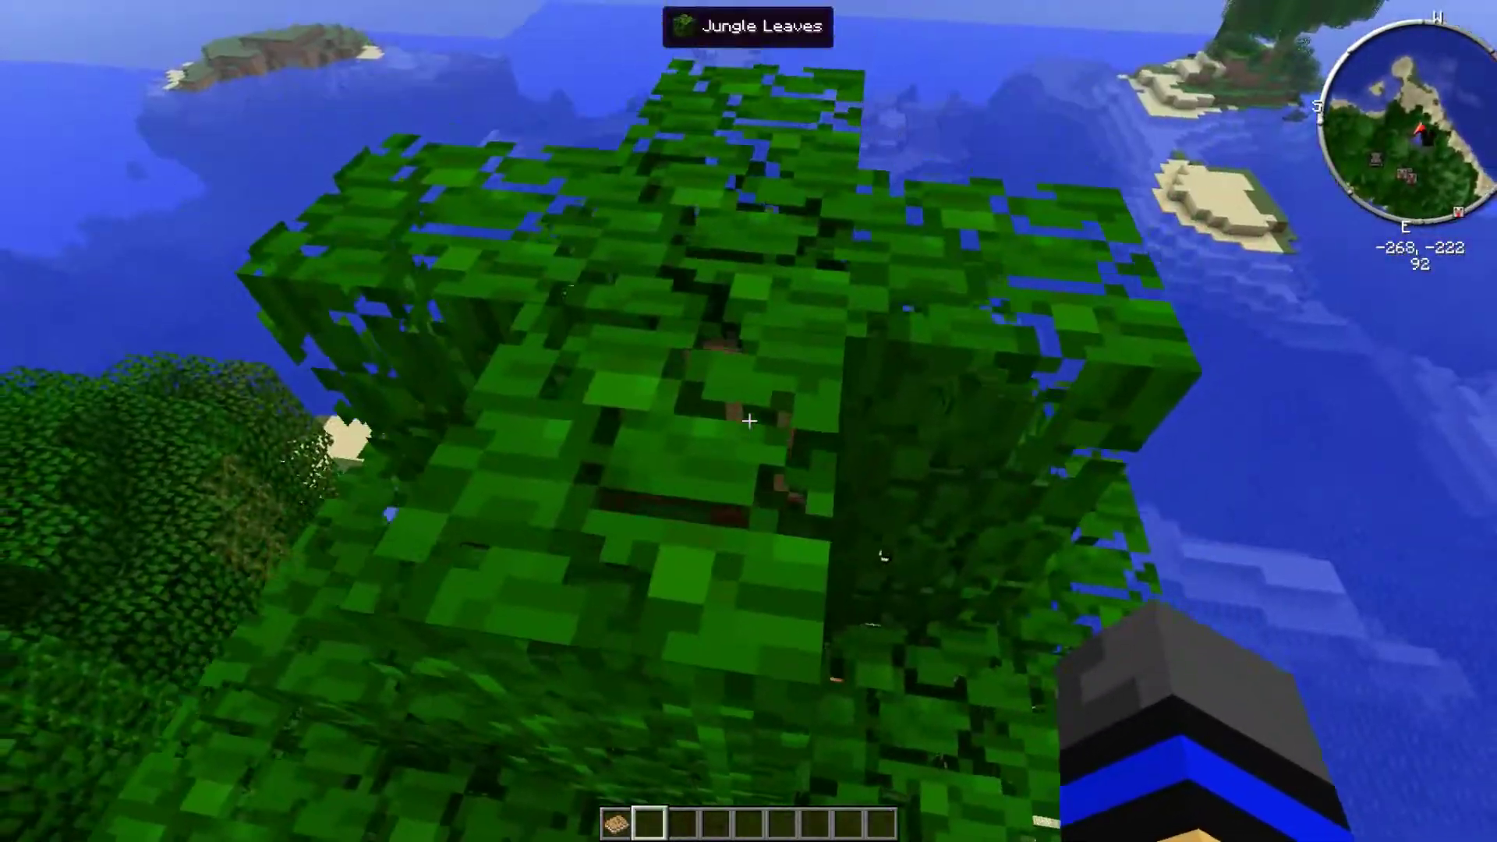
pyautogui.press('w')
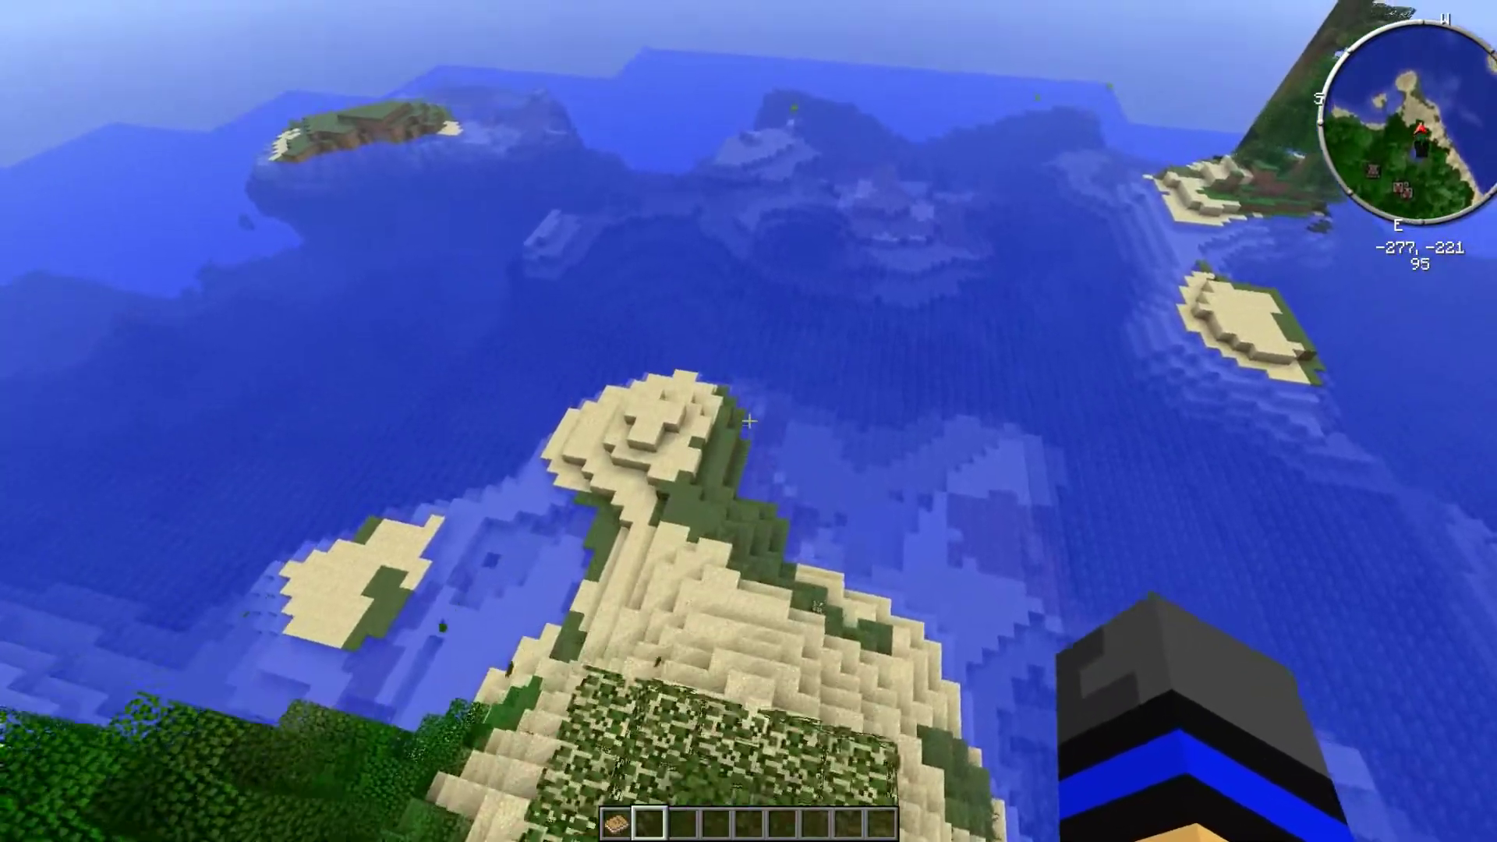
# Cross the sand island and the grassy island, then fly out to the Wild Seaweed
pyautogui.press('w')
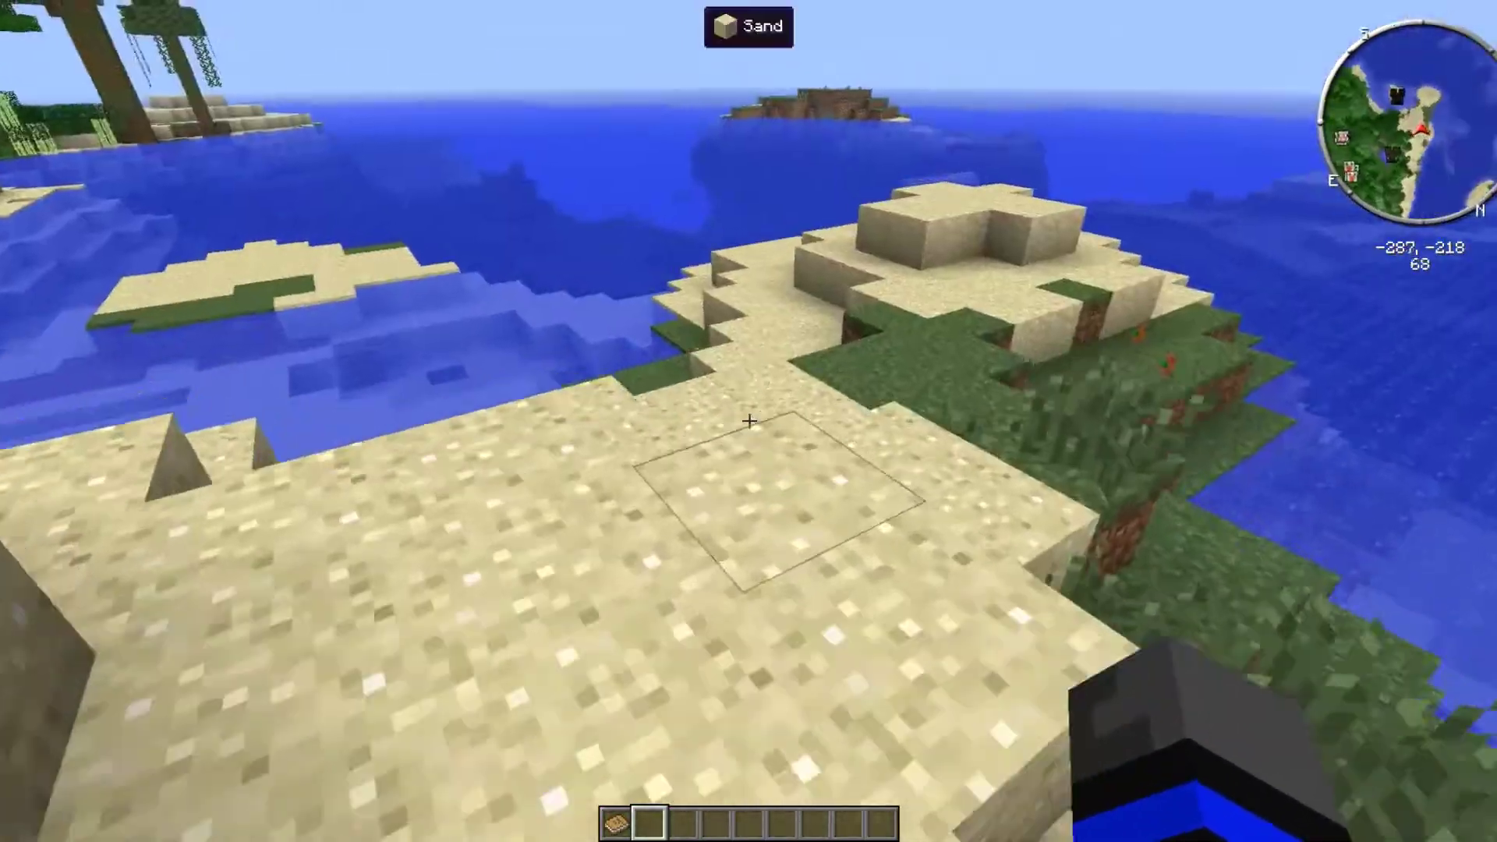
pyautogui.press('w')
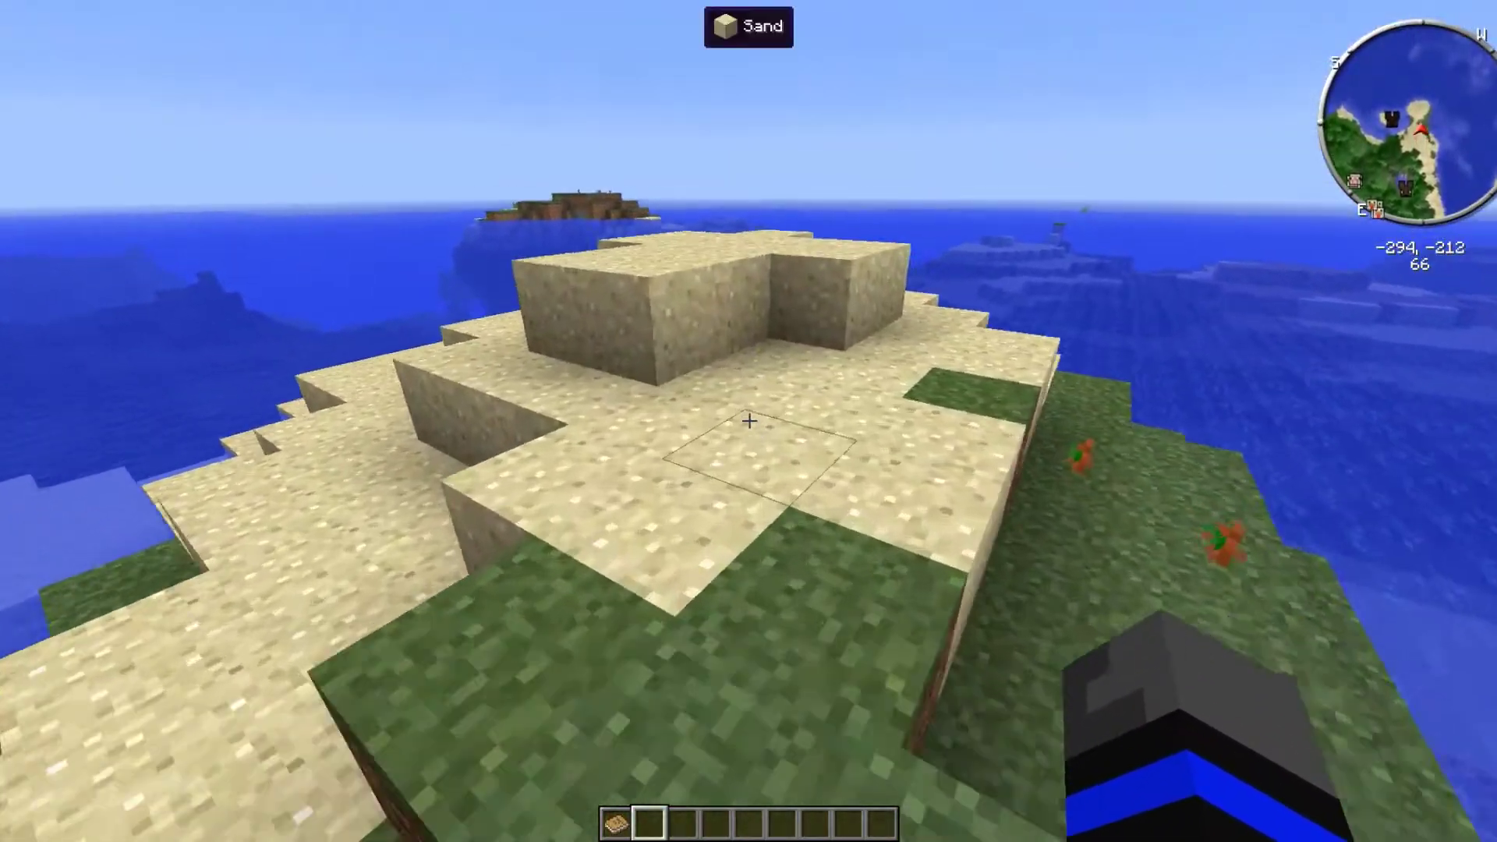
pyautogui.press('w')
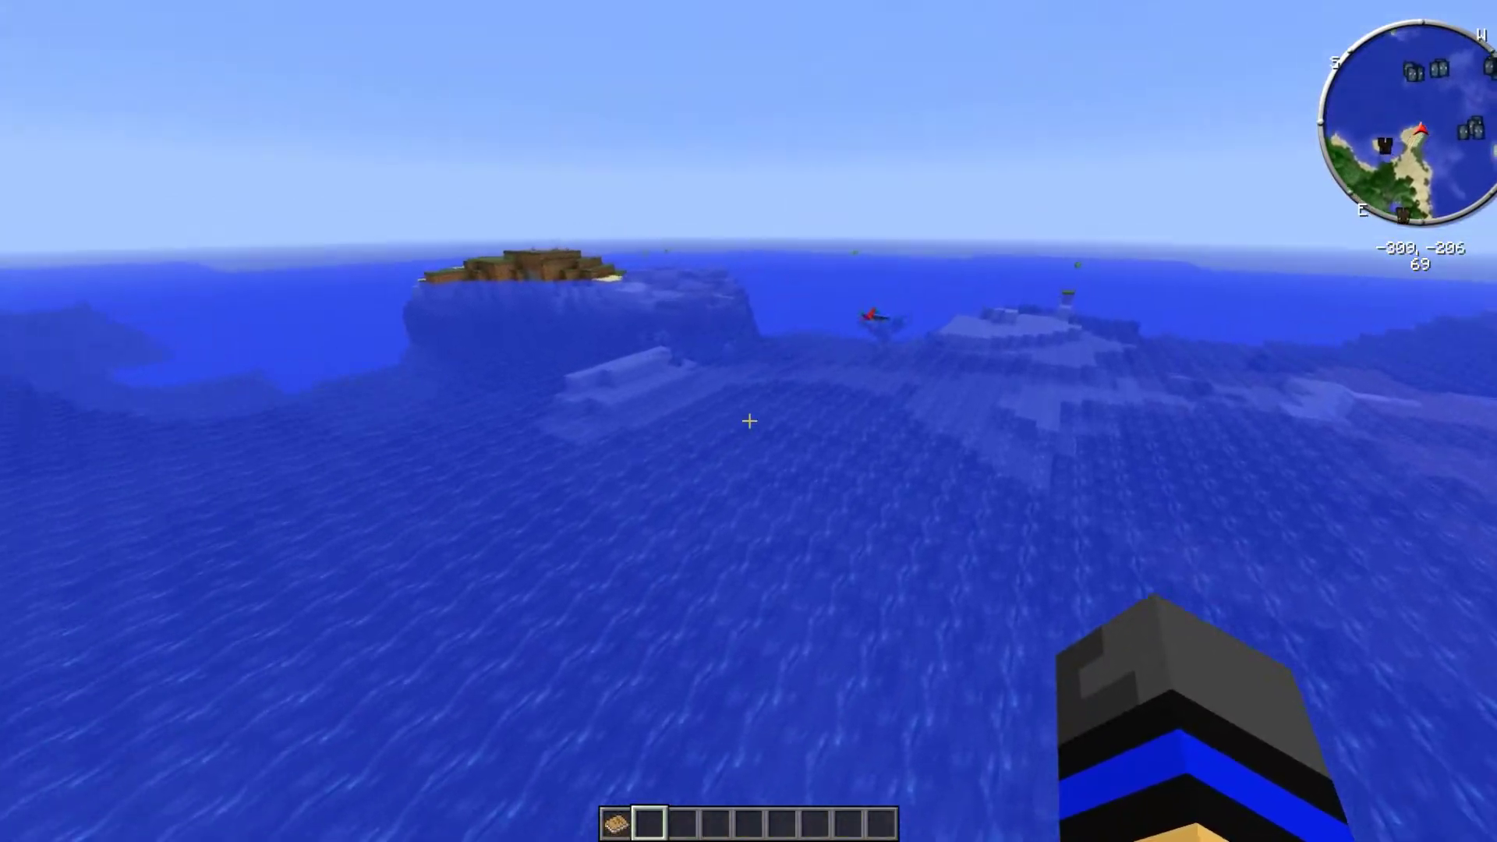
pyautogui.press('w')
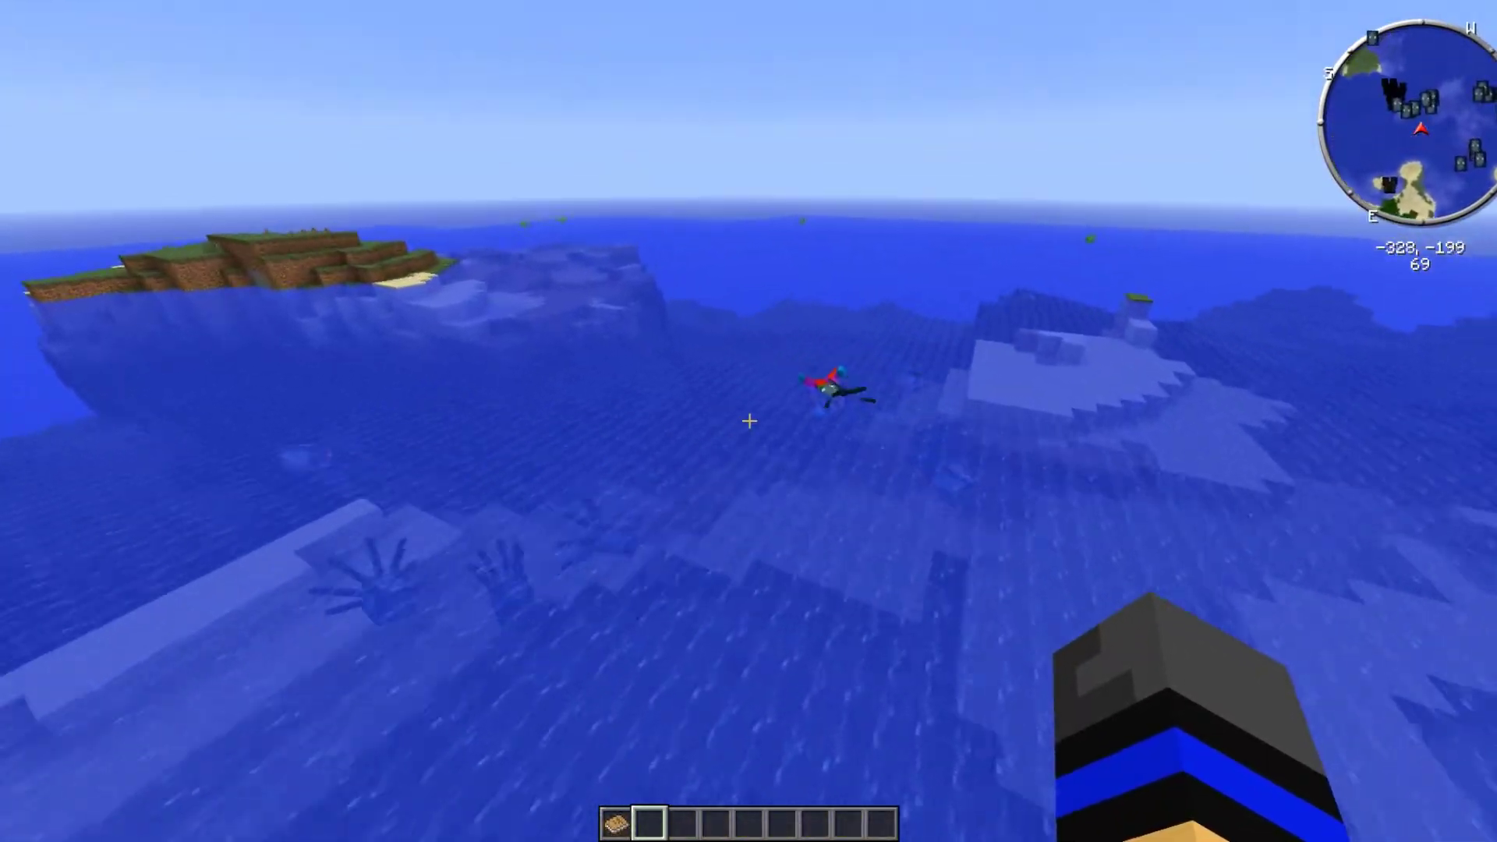
pyautogui.press('w')
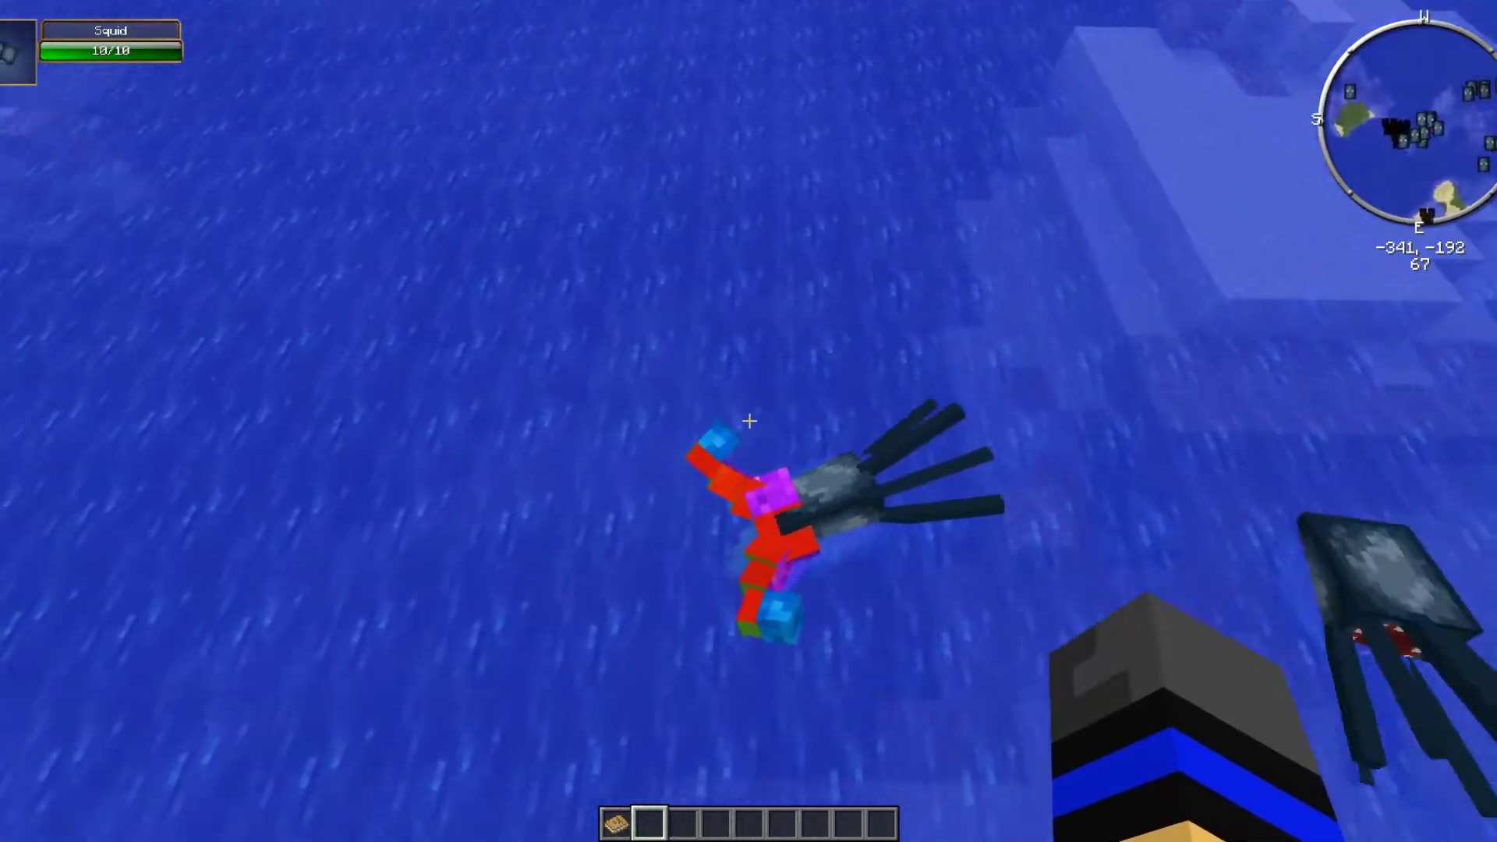
pyautogui.press('w')
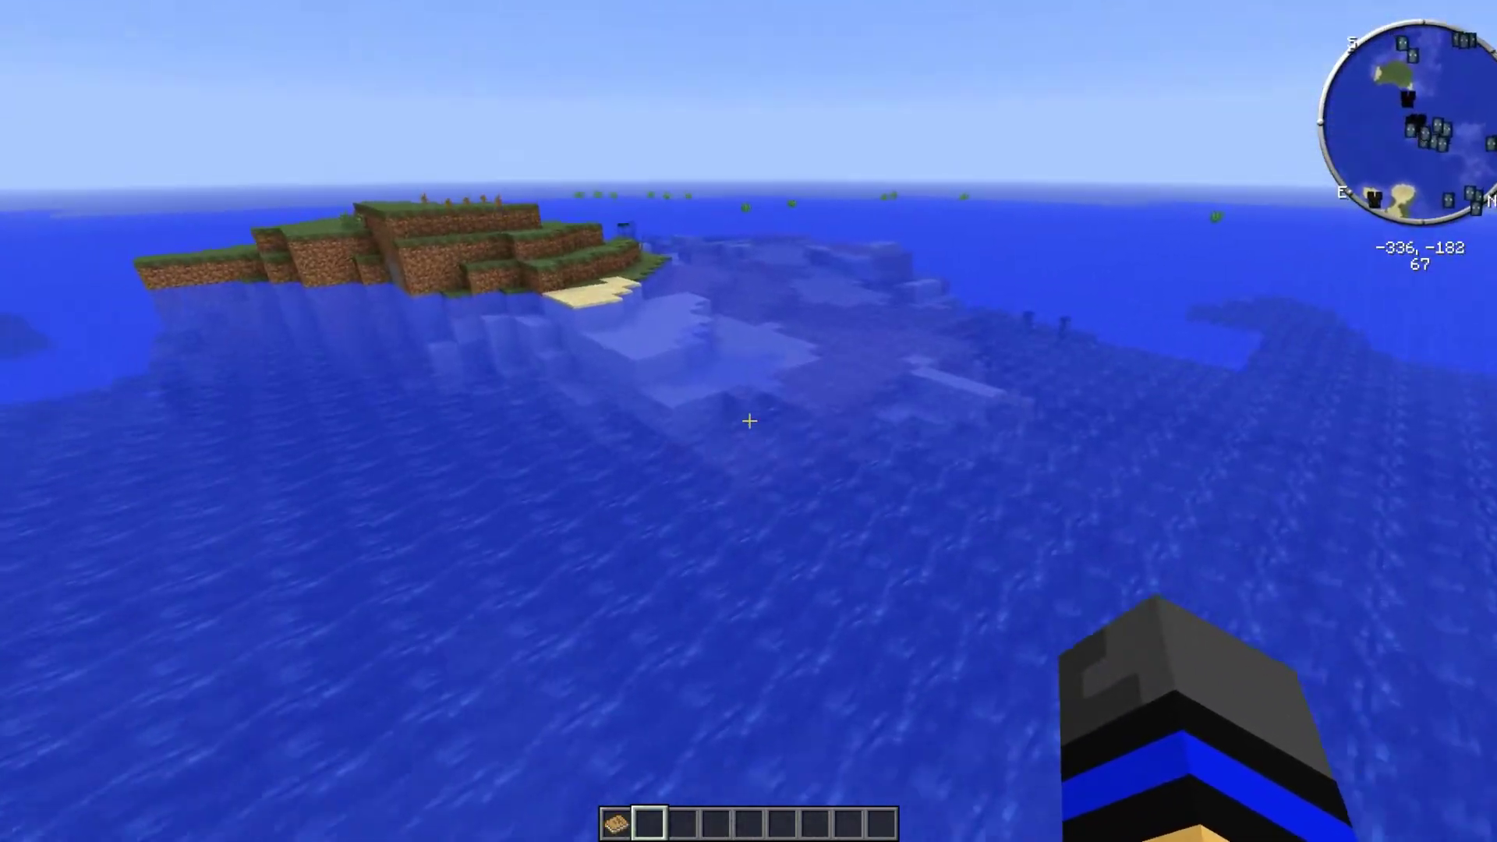
pyautogui.press('w')
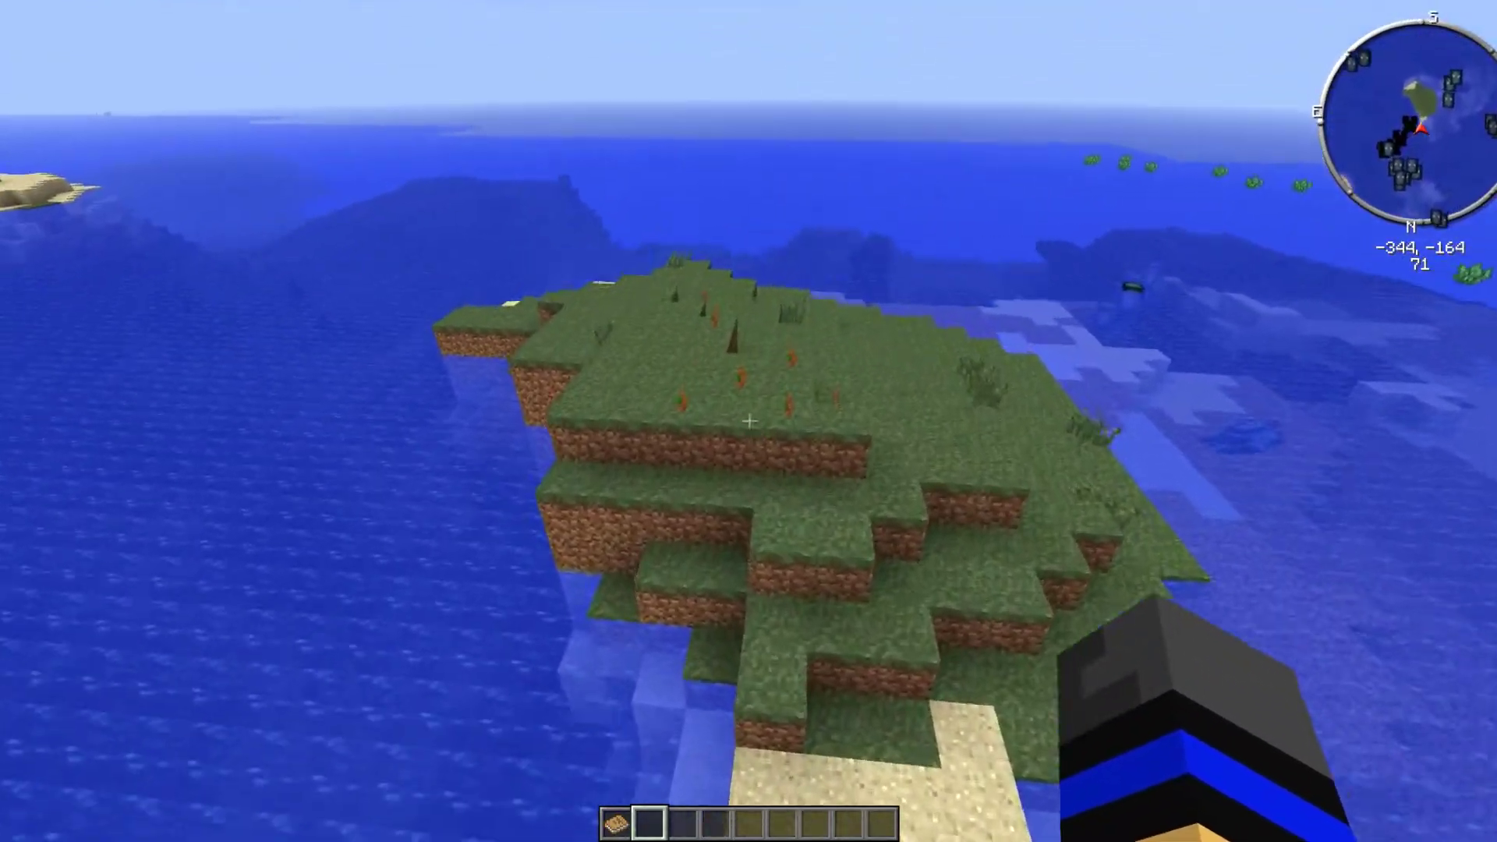
pyautogui.press('w')
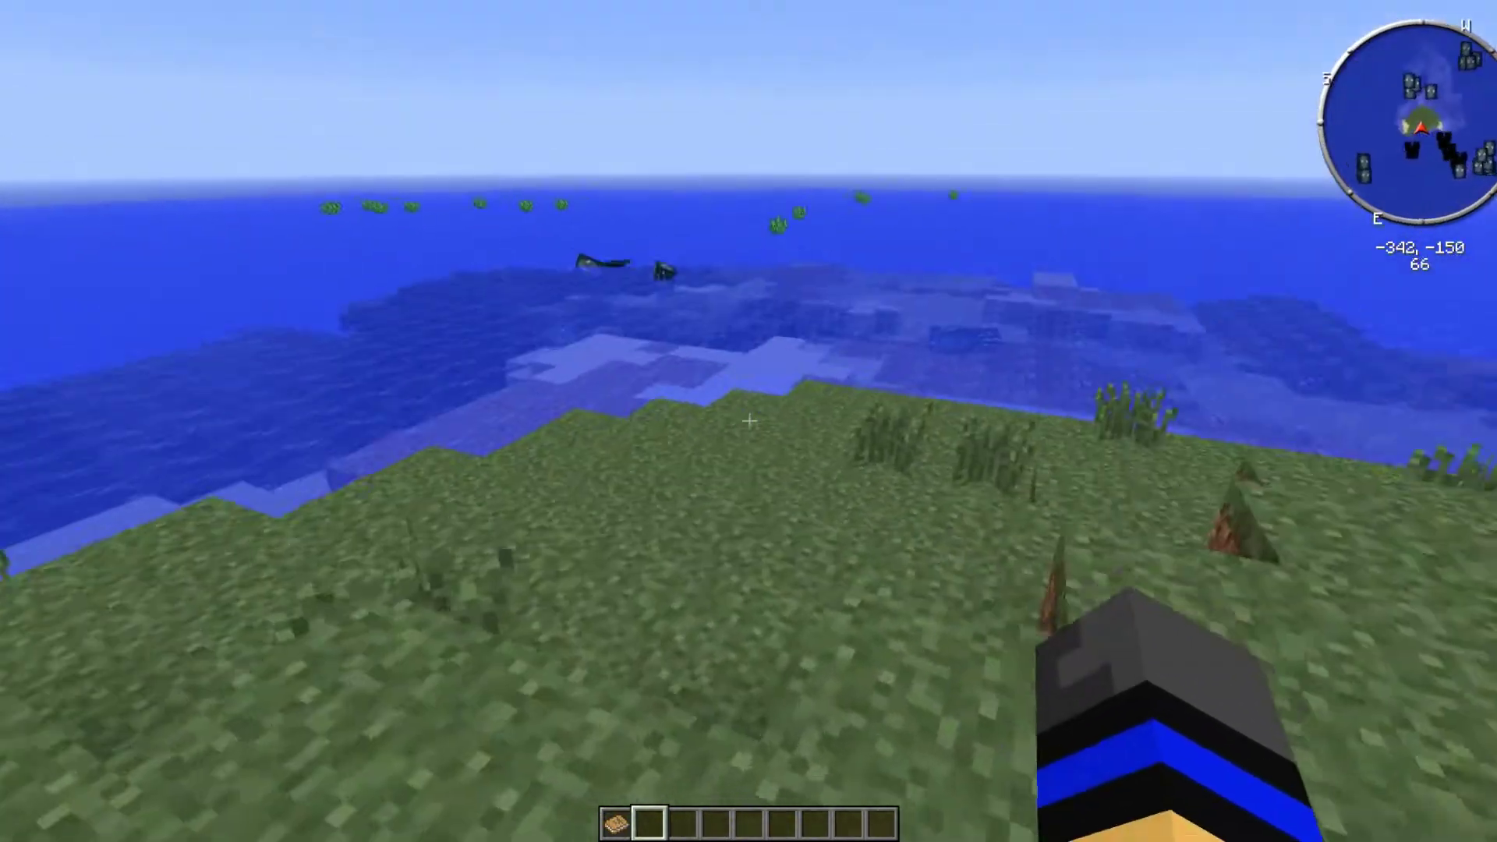
pyautogui.press('w')
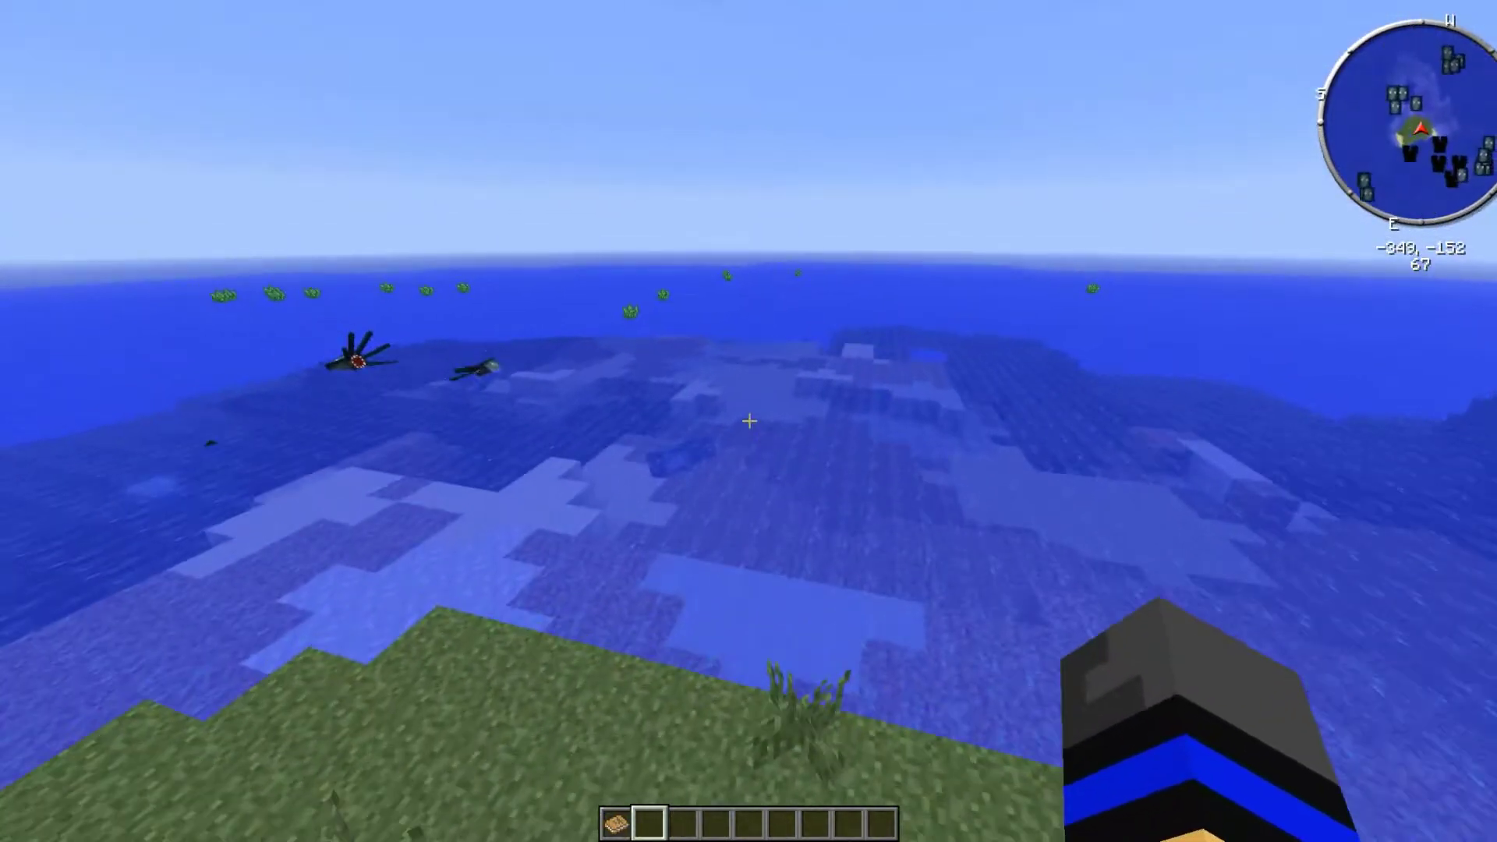
pyautogui.press('w')
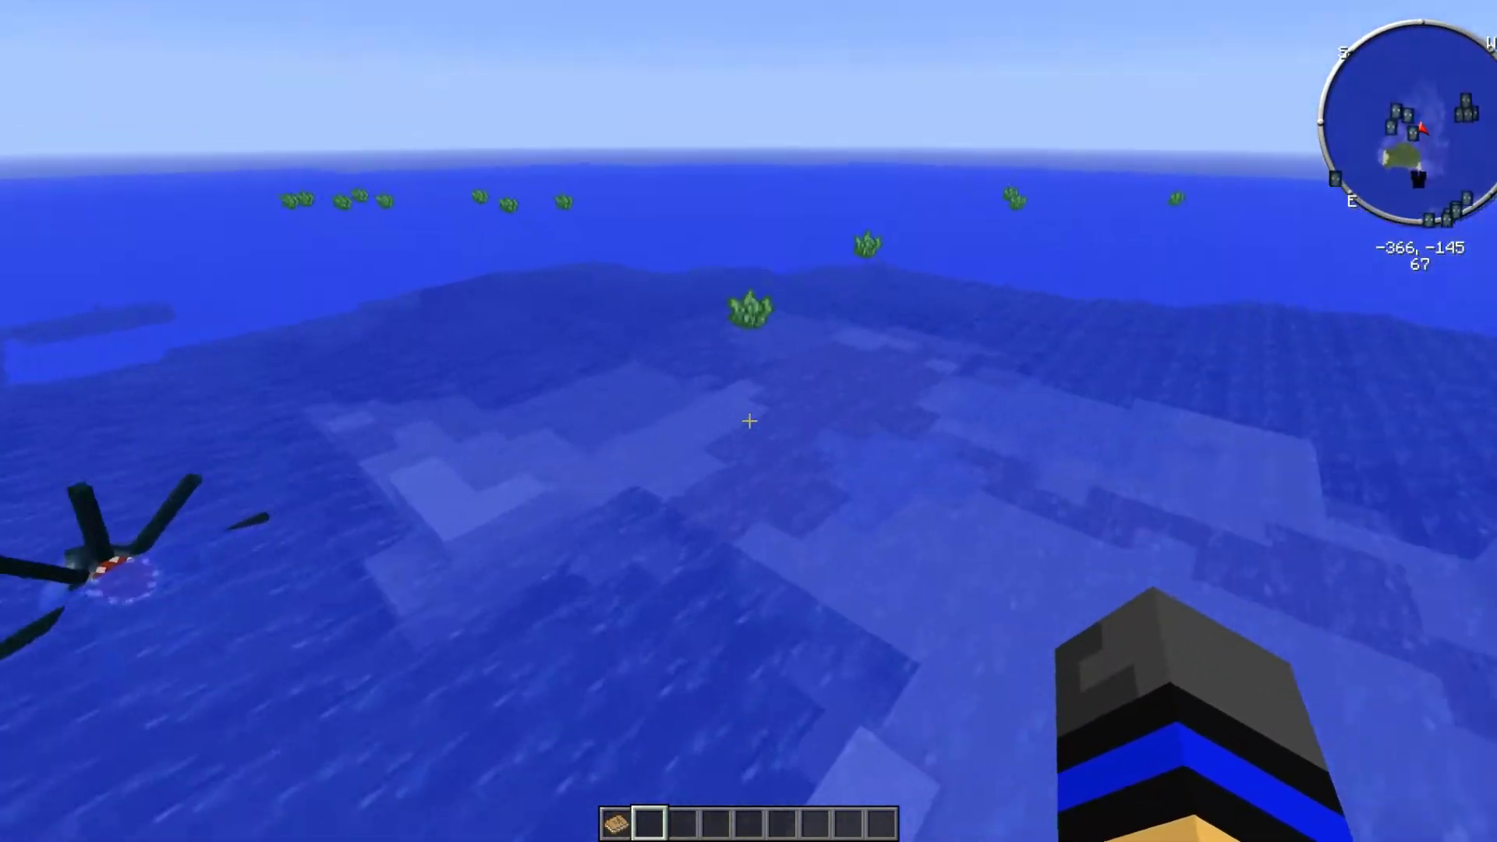
pyautogui.press('w')
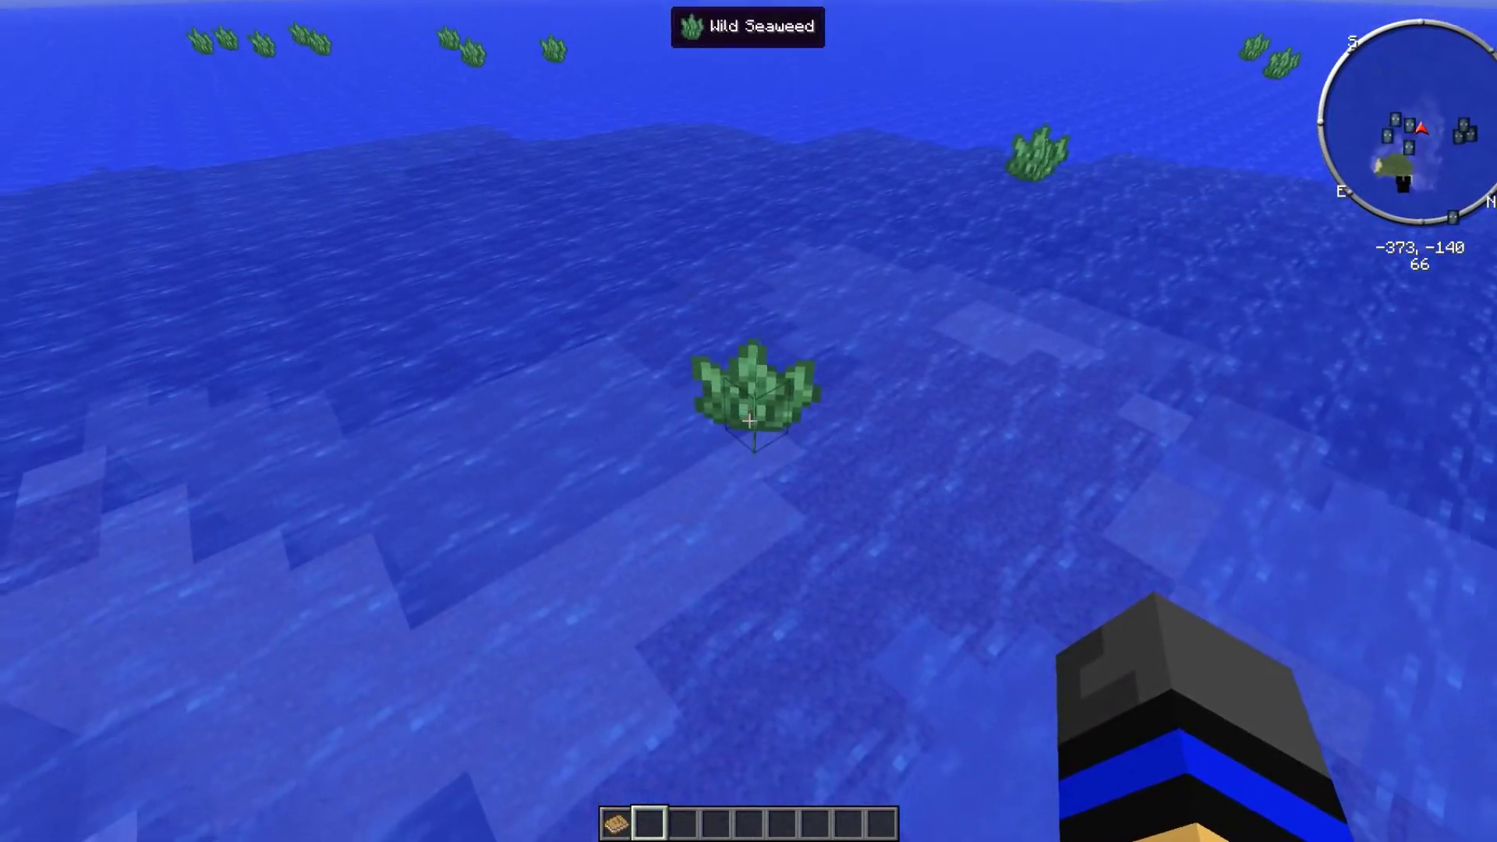
# Turn back over the grassy island and fly up into the jungle canopy
pyautogui.press('w')
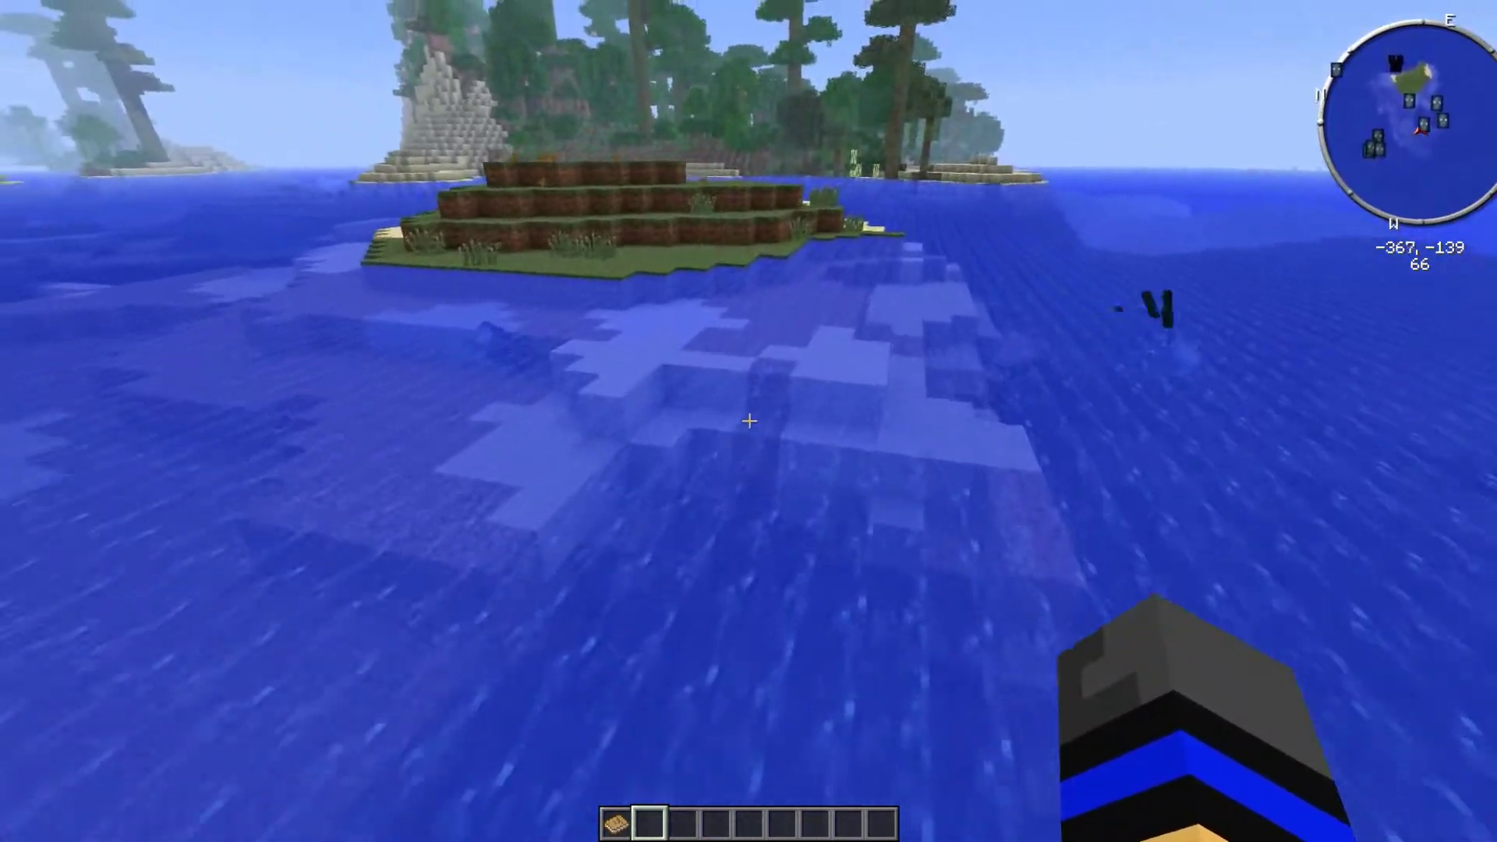
pyautogui.press('w')
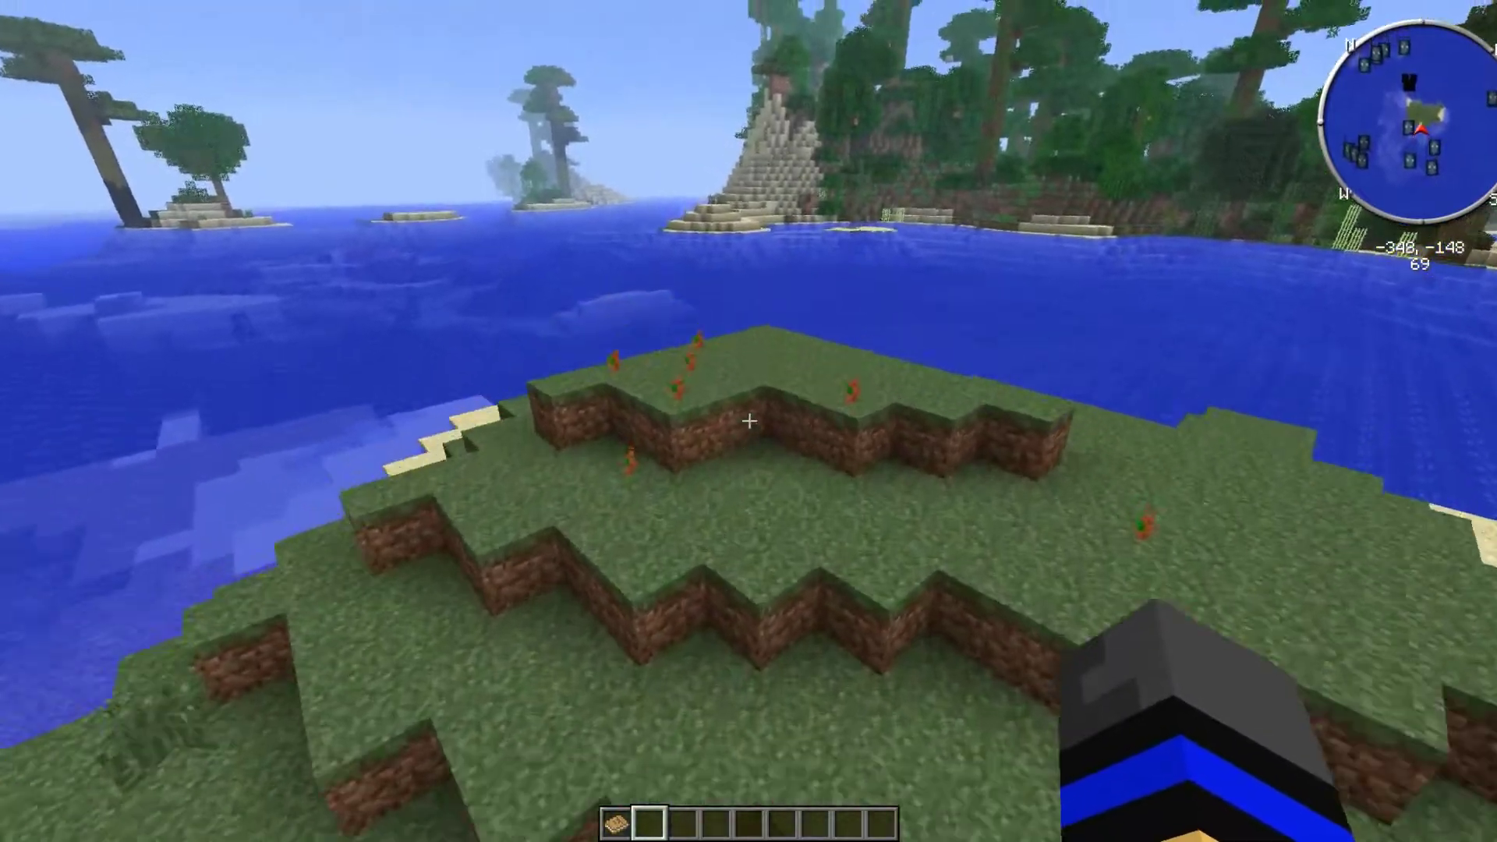
pyautogui.press('w')
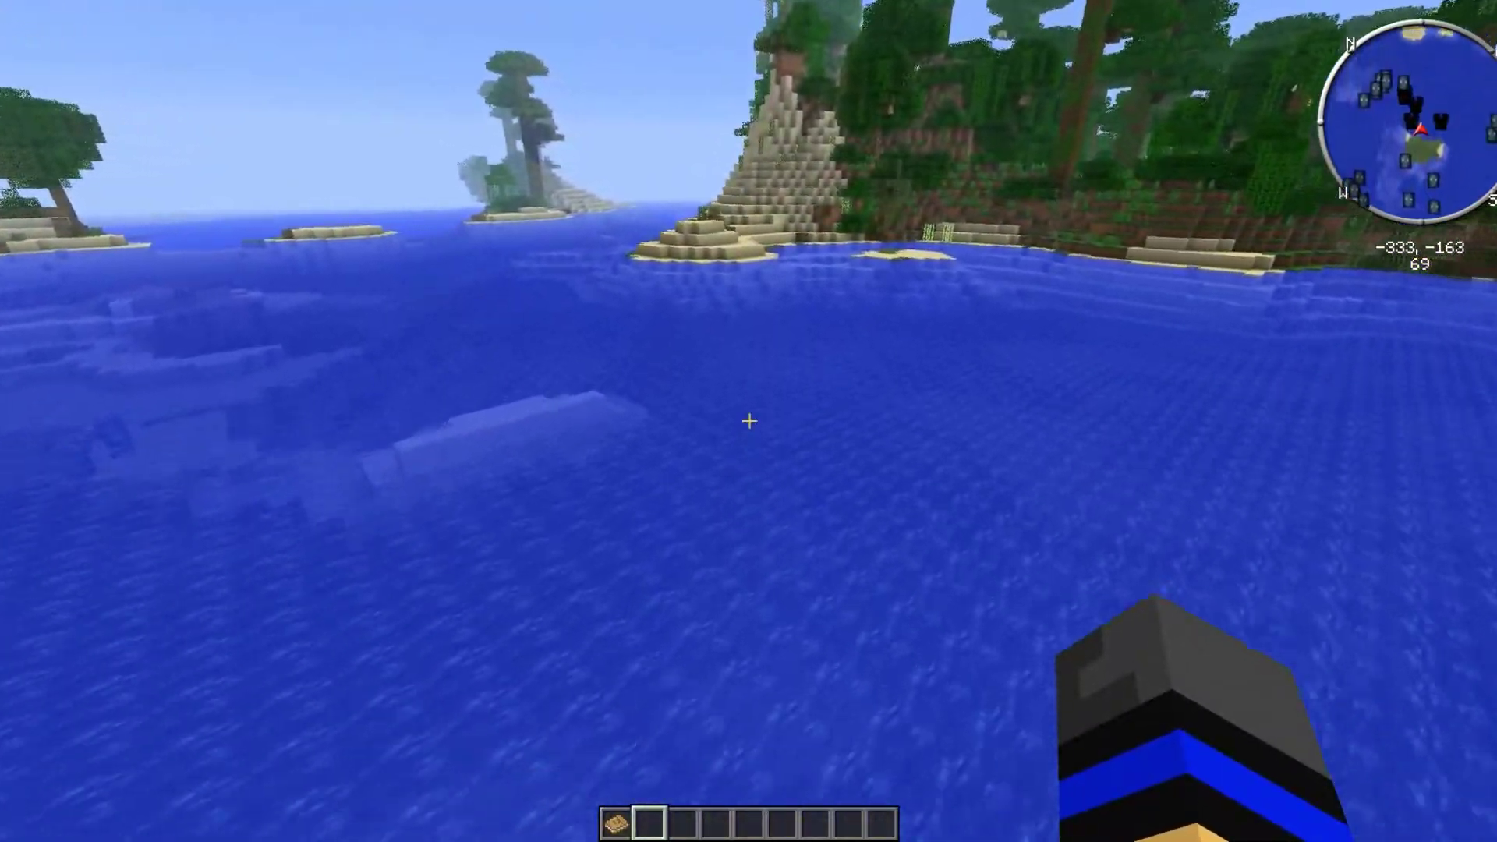
pyautogui.press('w')
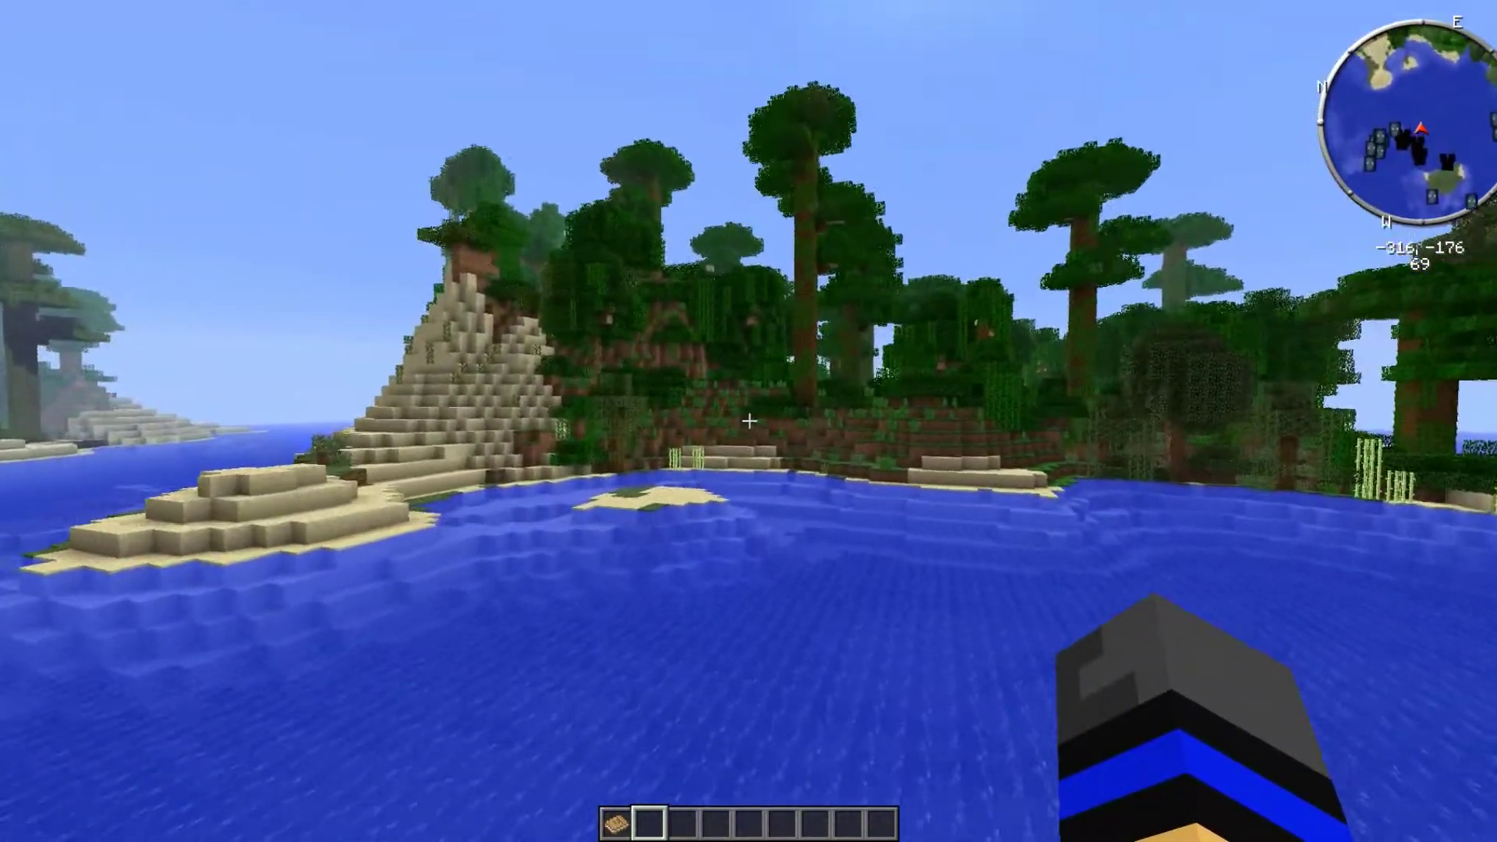
pyautogui.press('w')
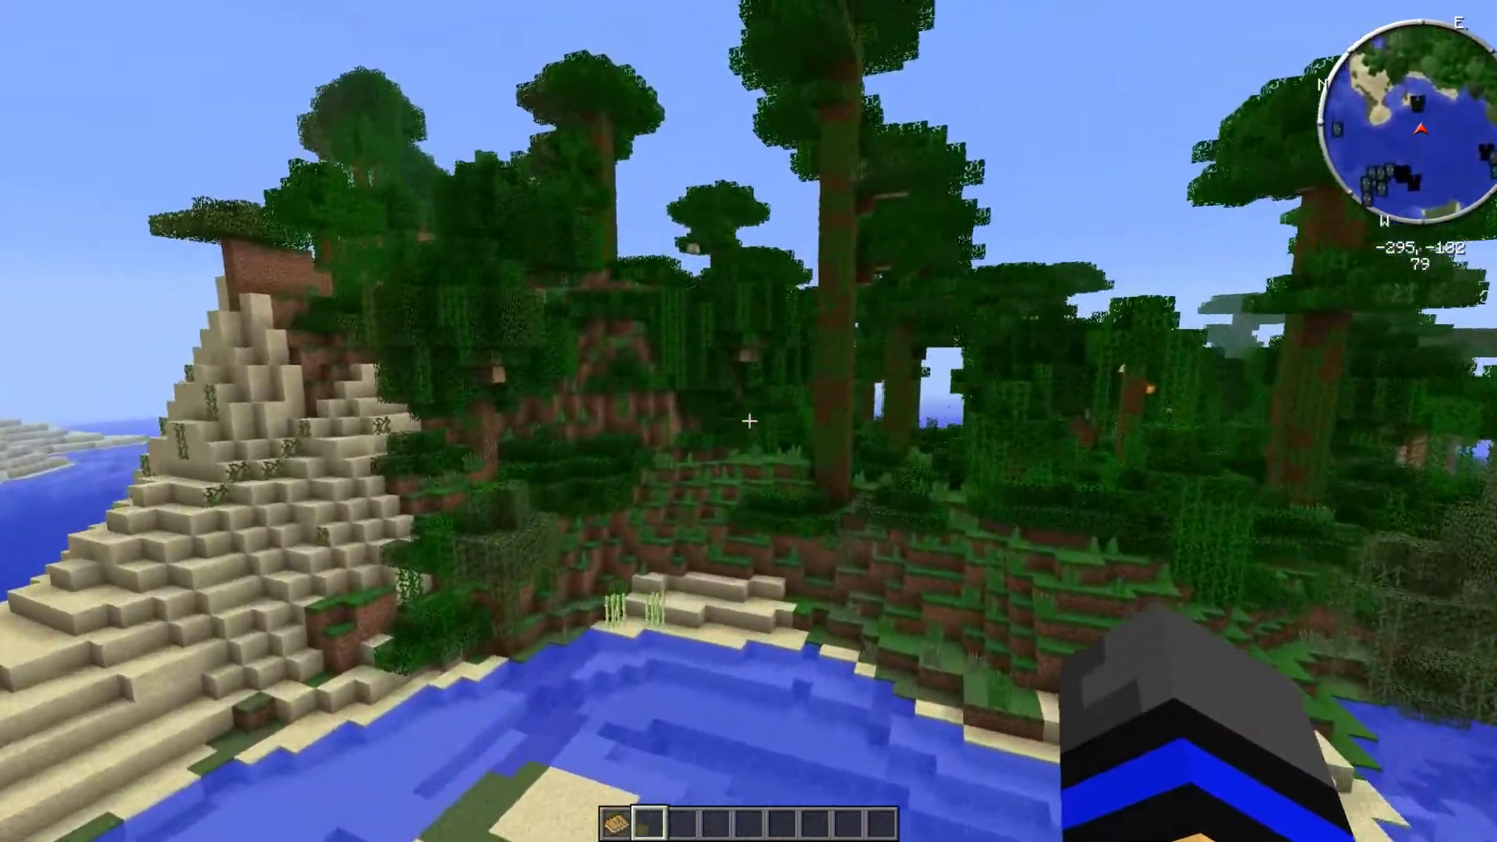
pyautogui.press('w')
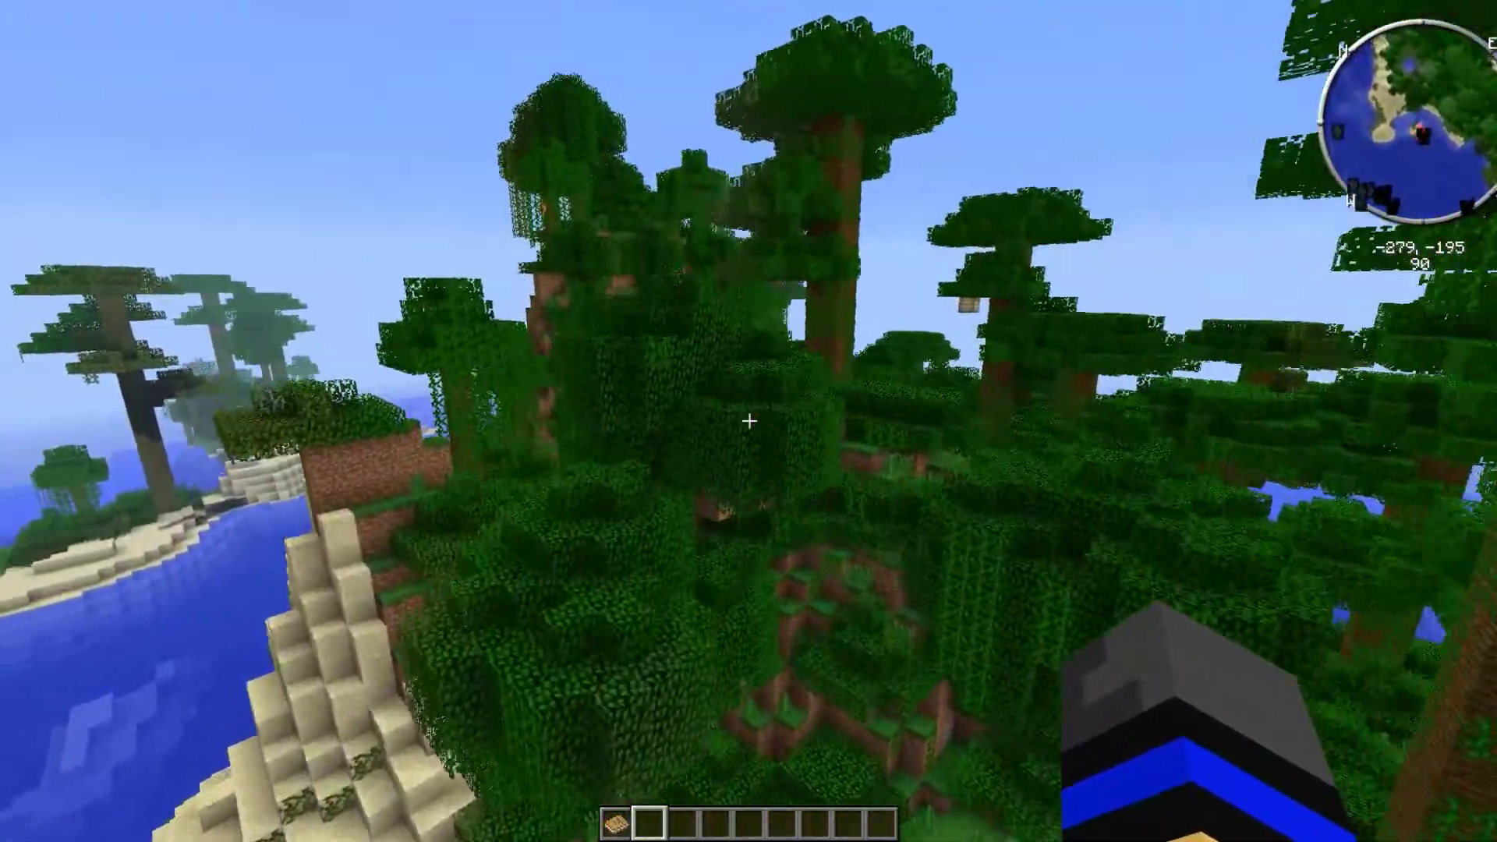
pyautogui.press('w')
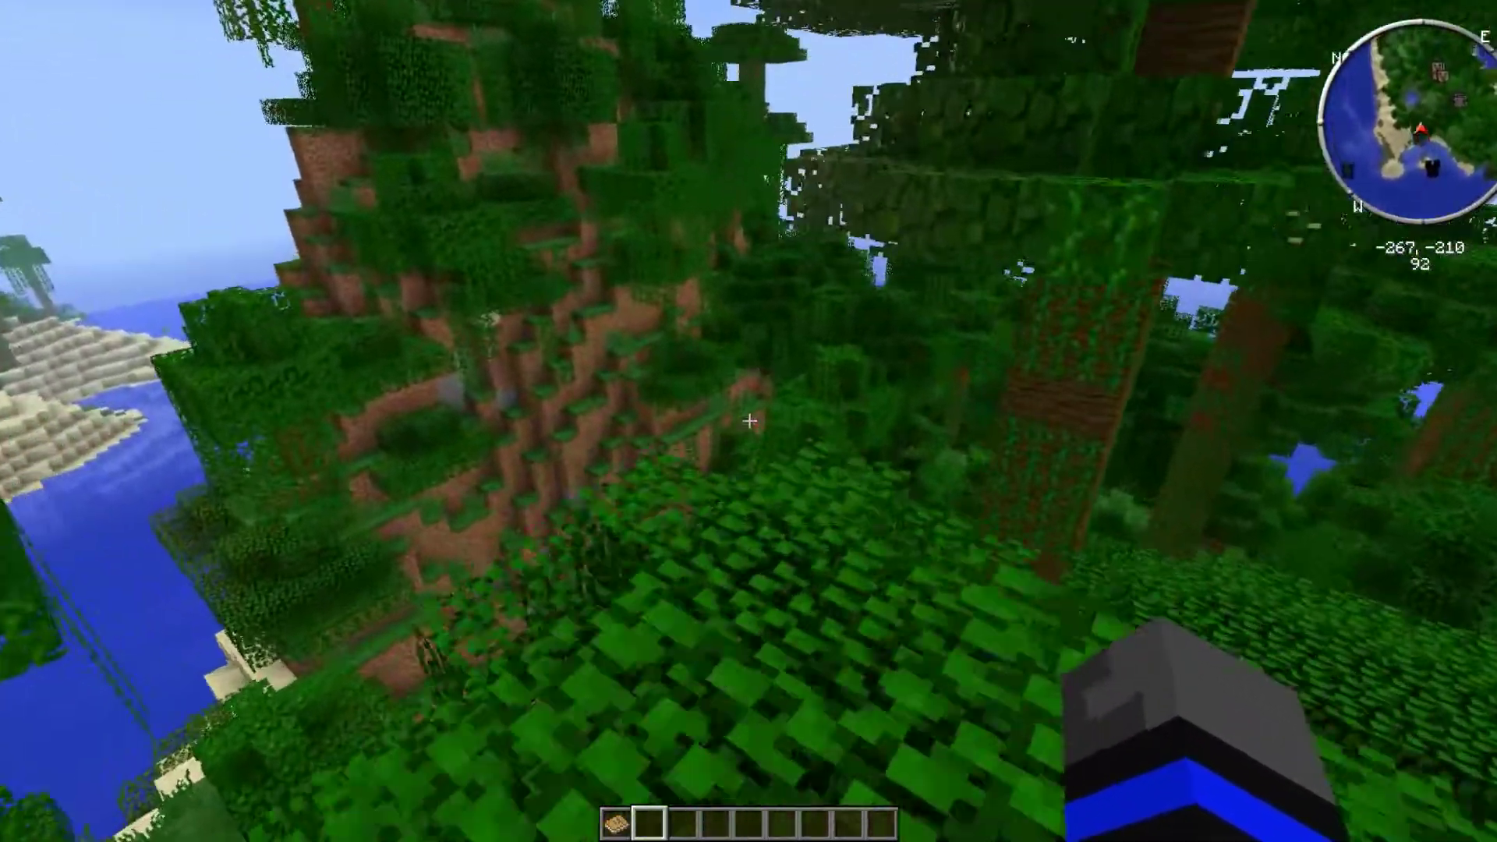
pyautogui.press('w')
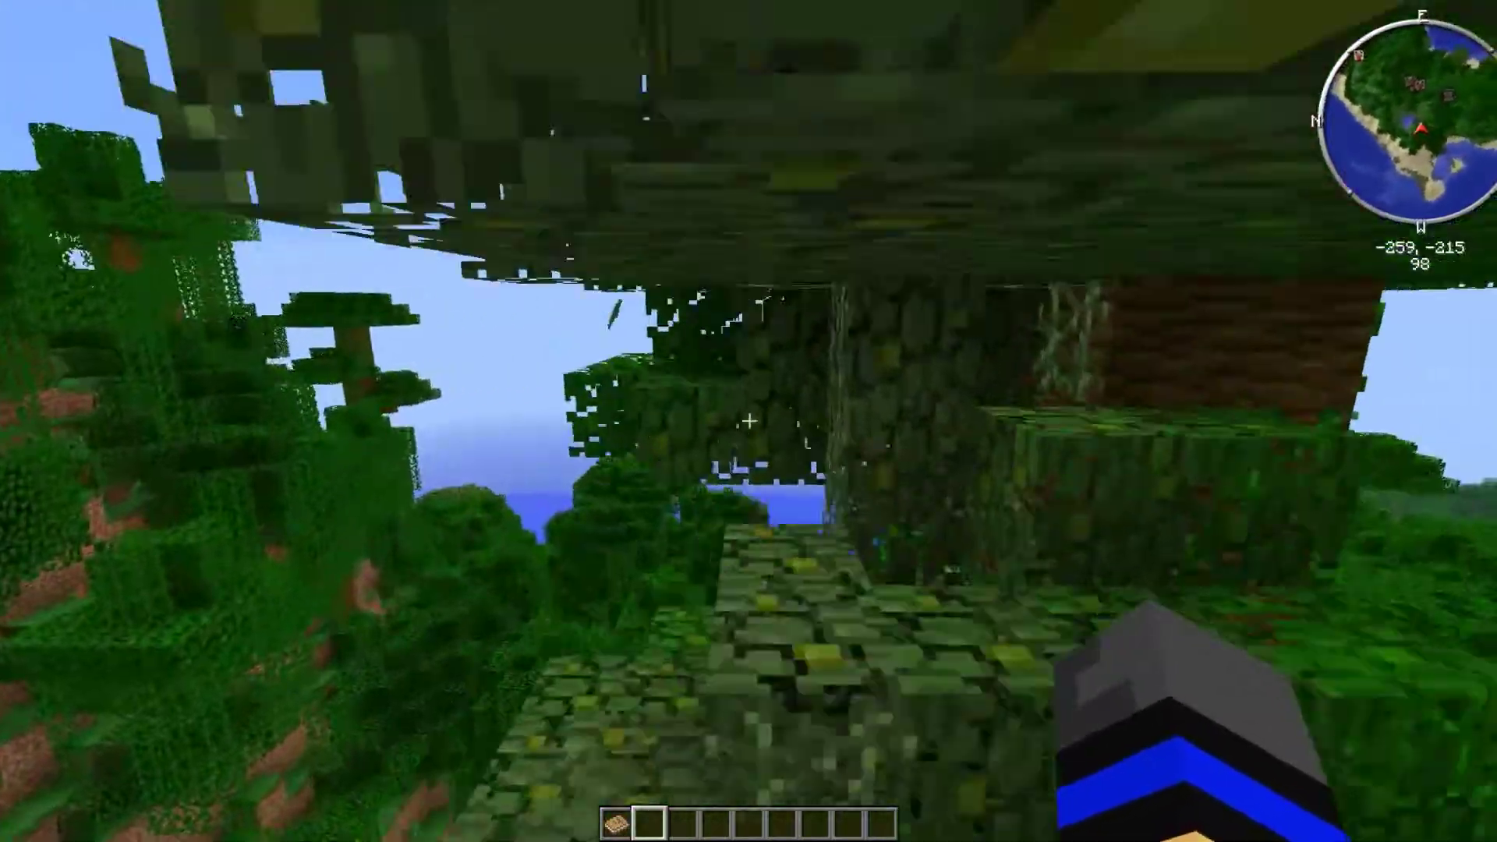
# Cross the jungle treetops, land on the beach sand, and open the creative inventory
pyautogui.press('space')
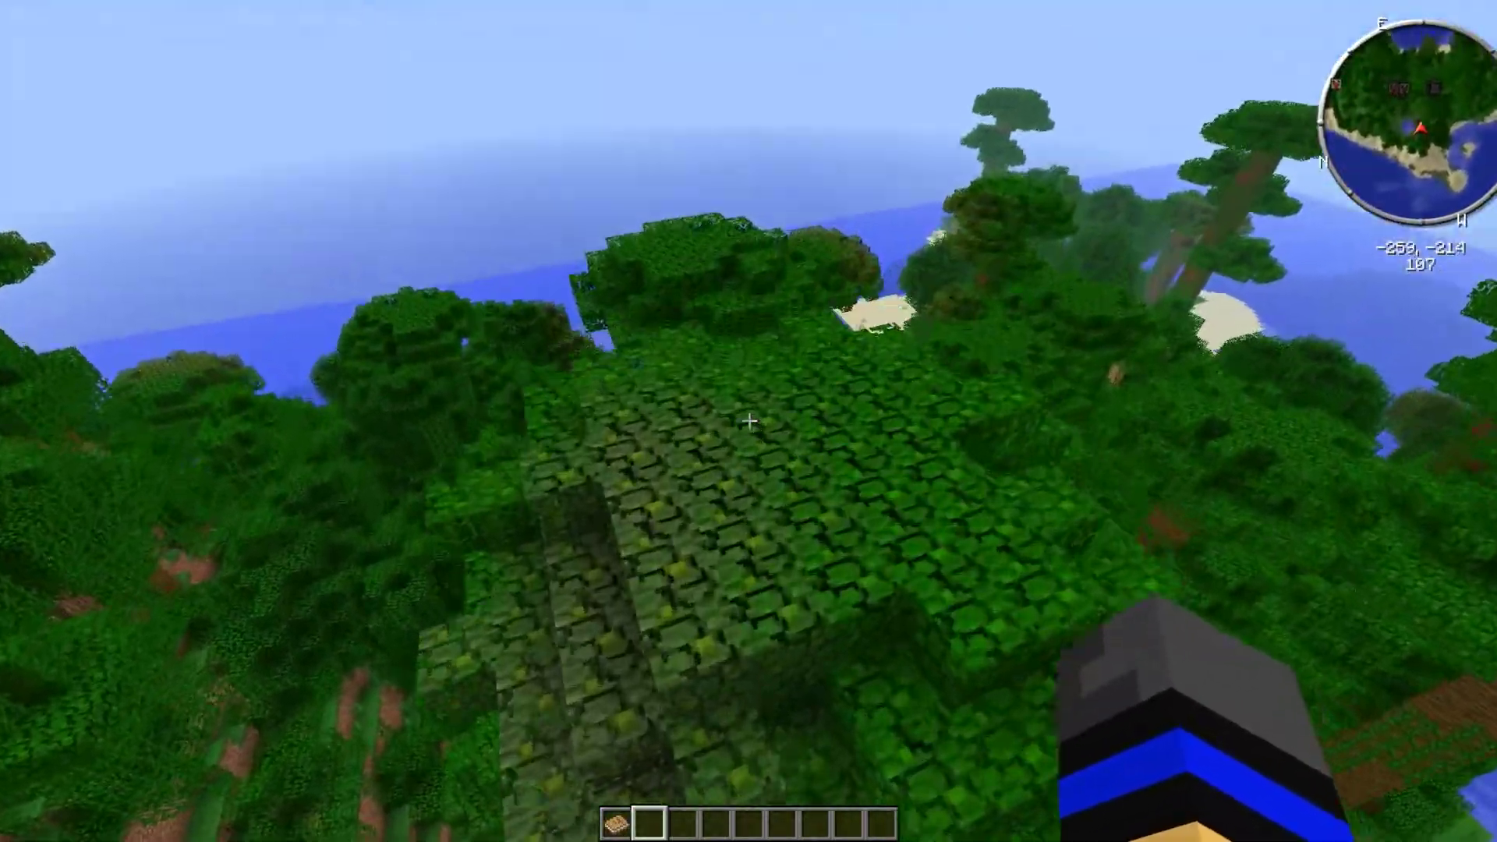
pyautogui.press('w')
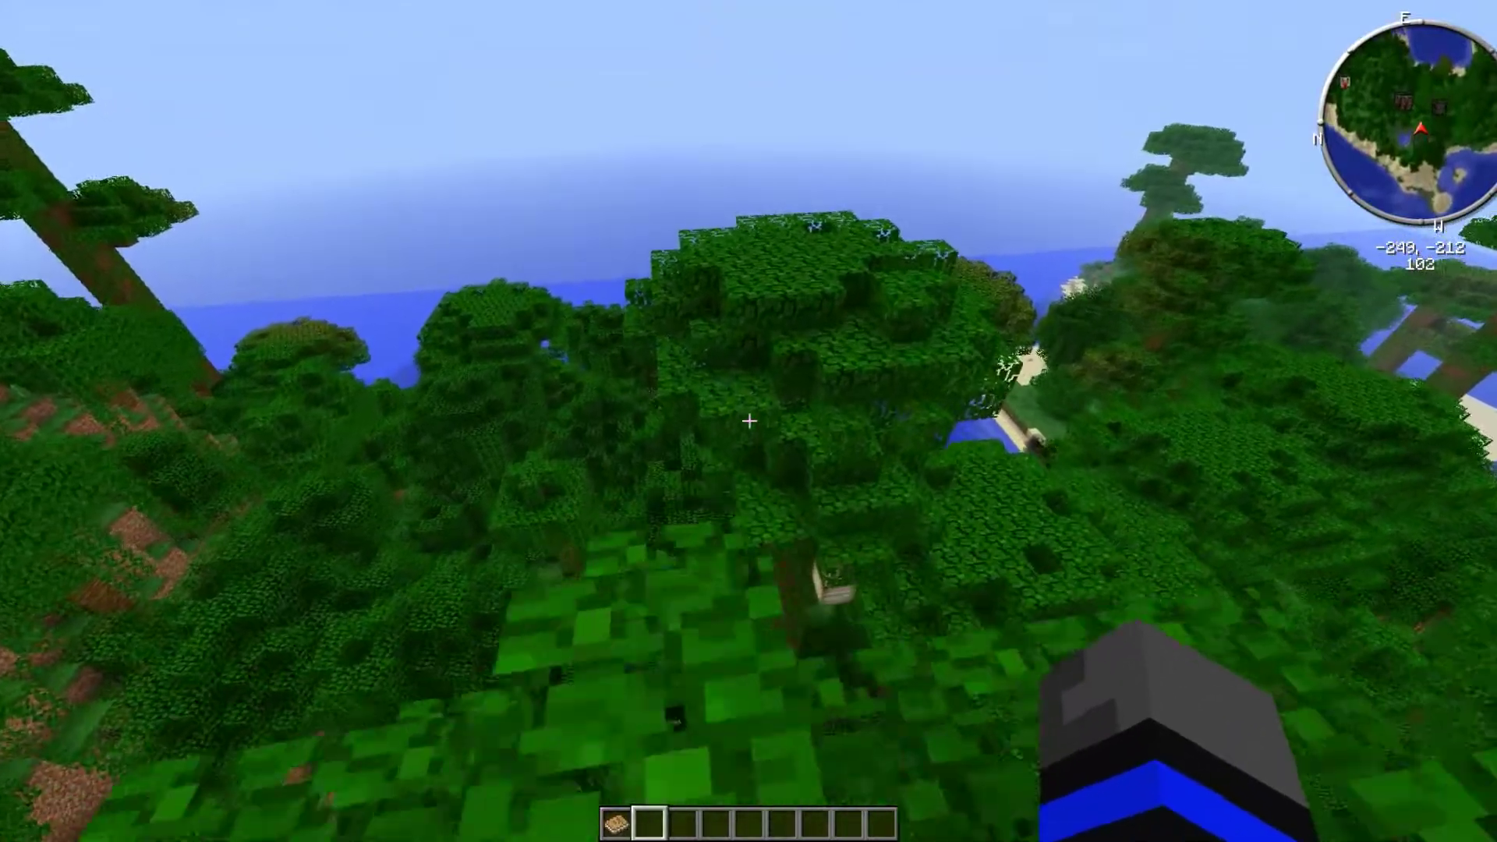
pyautogui.press('w')
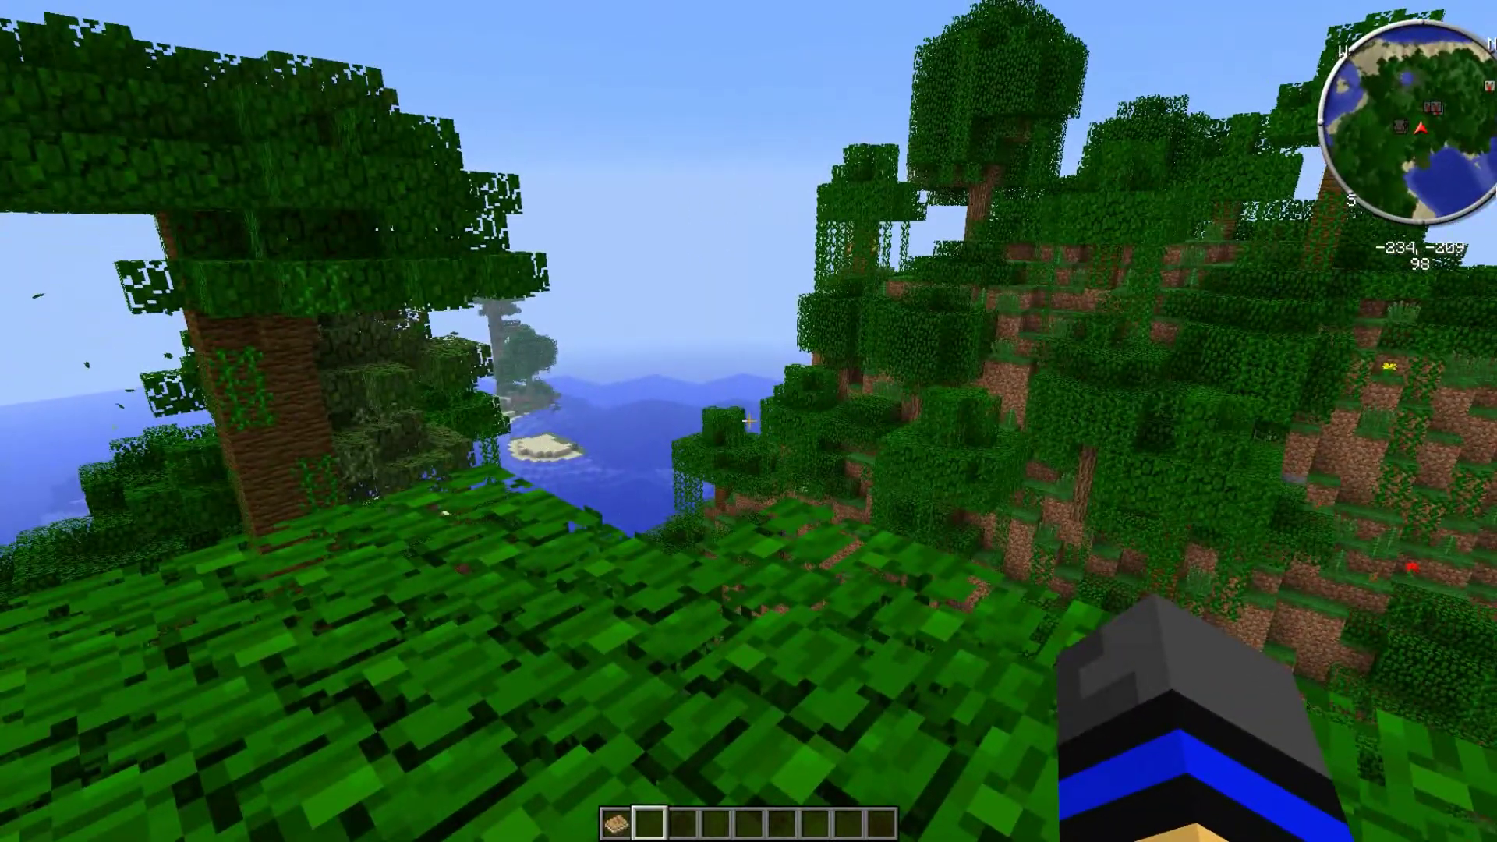
pyautogui.press('w')
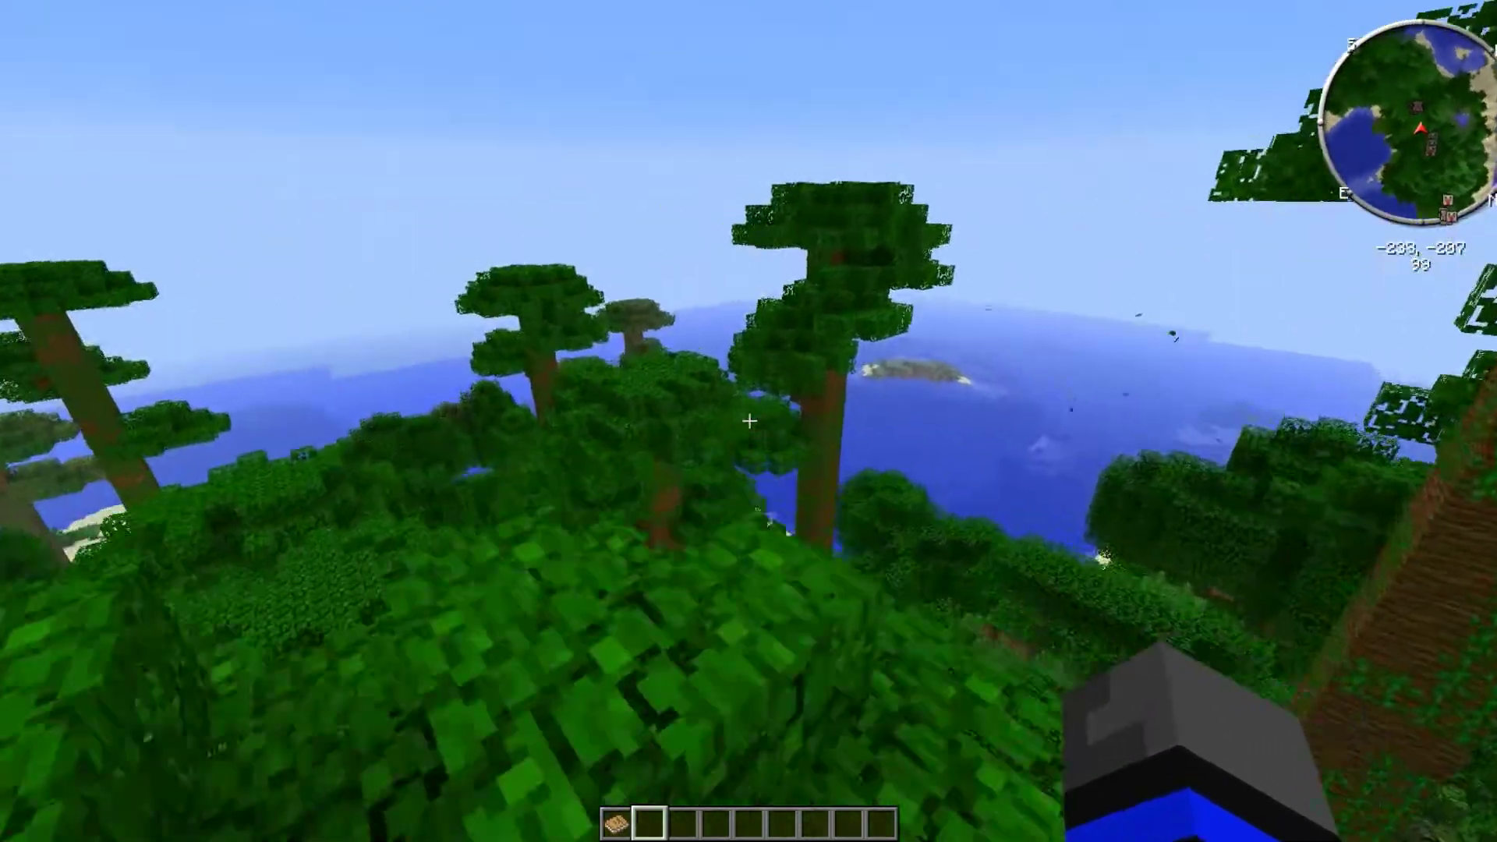
pyautogui.press('w')
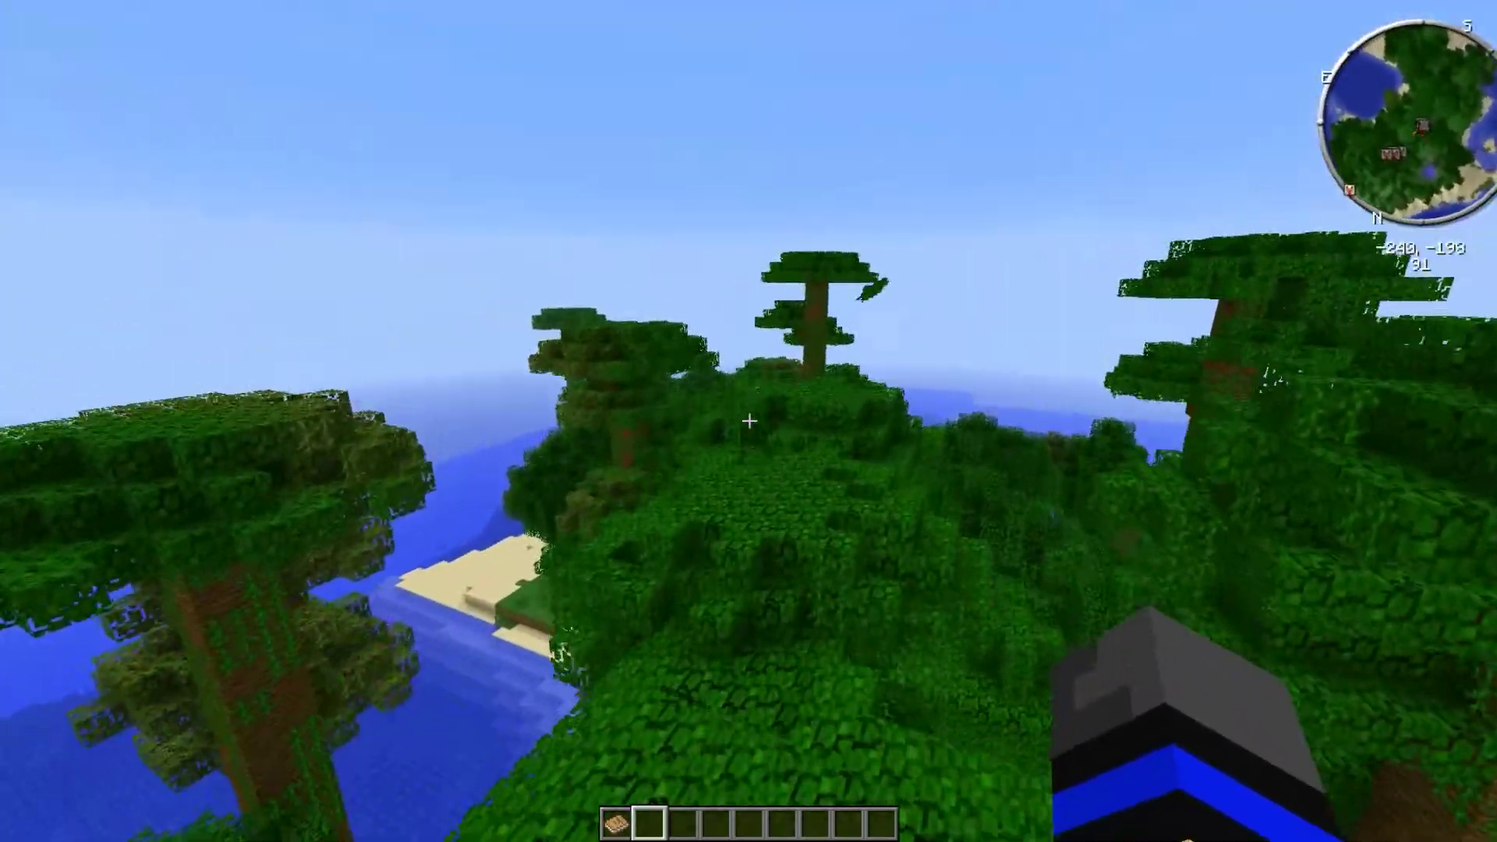
pyautogui.press('w')
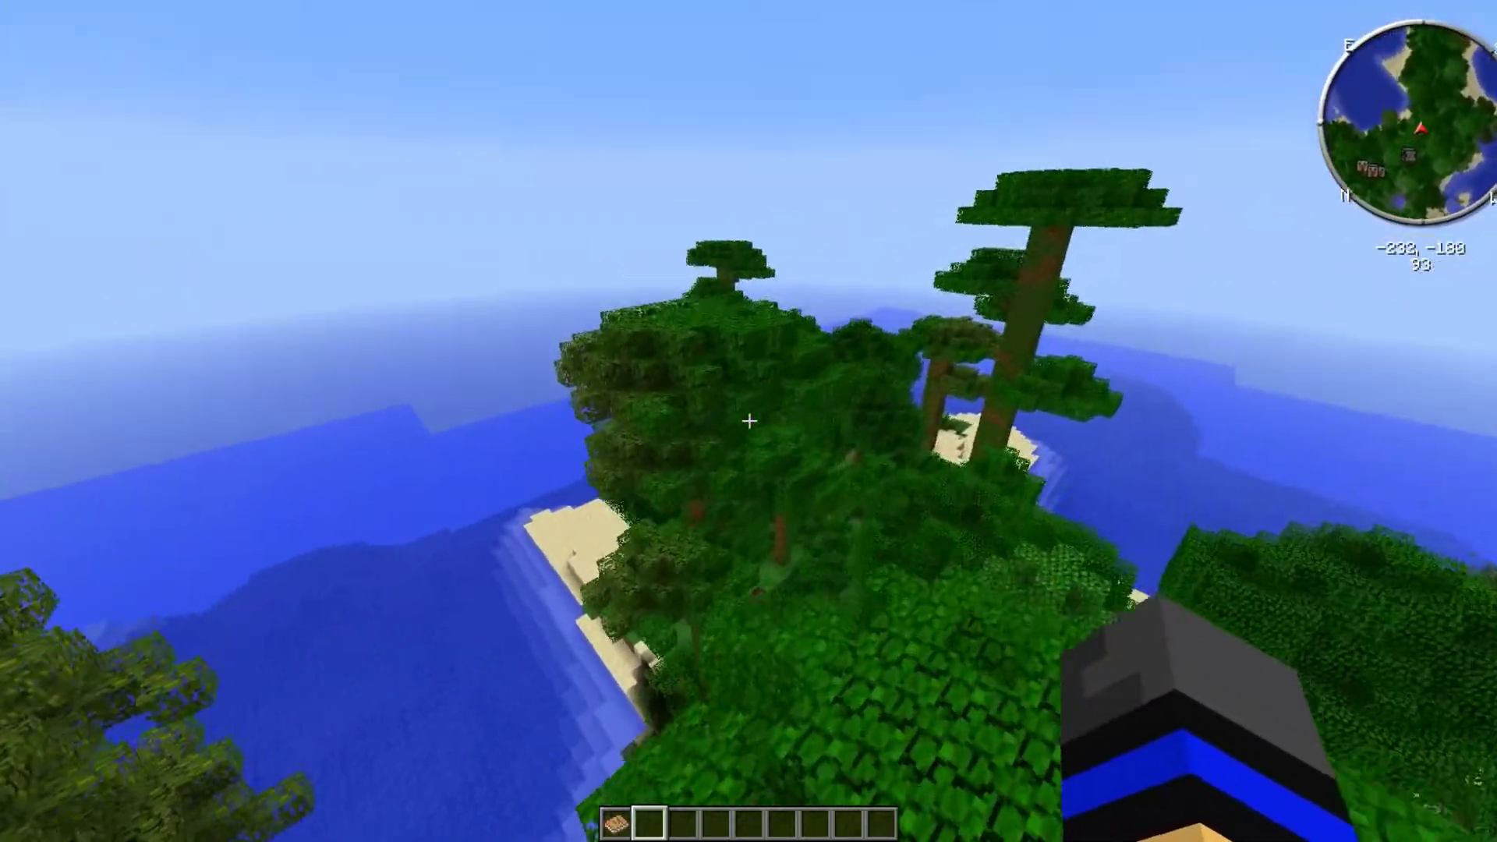
pyautogui.press('w')
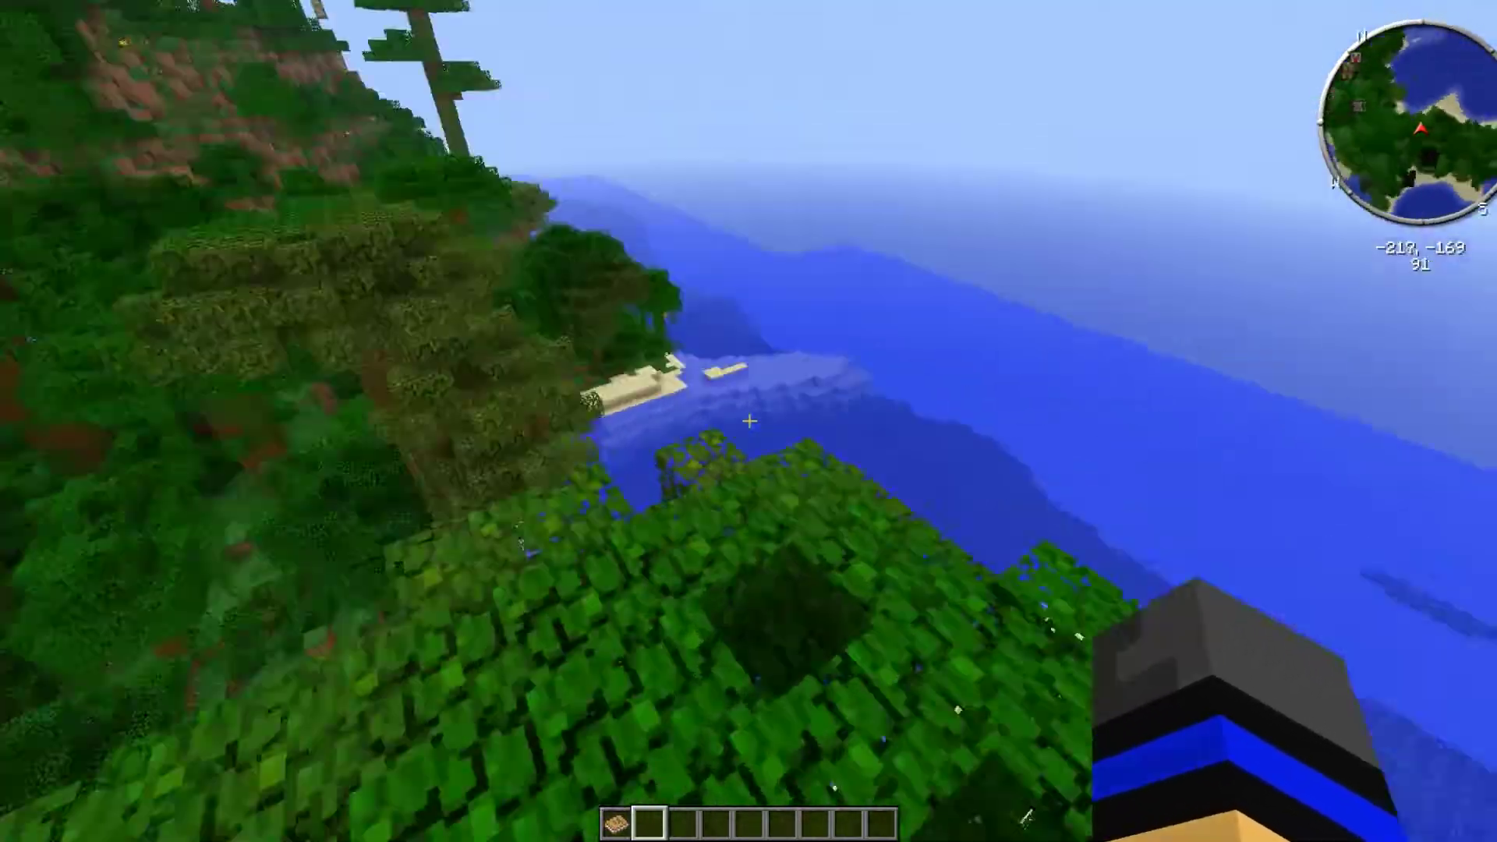
pyautogui.press('w')
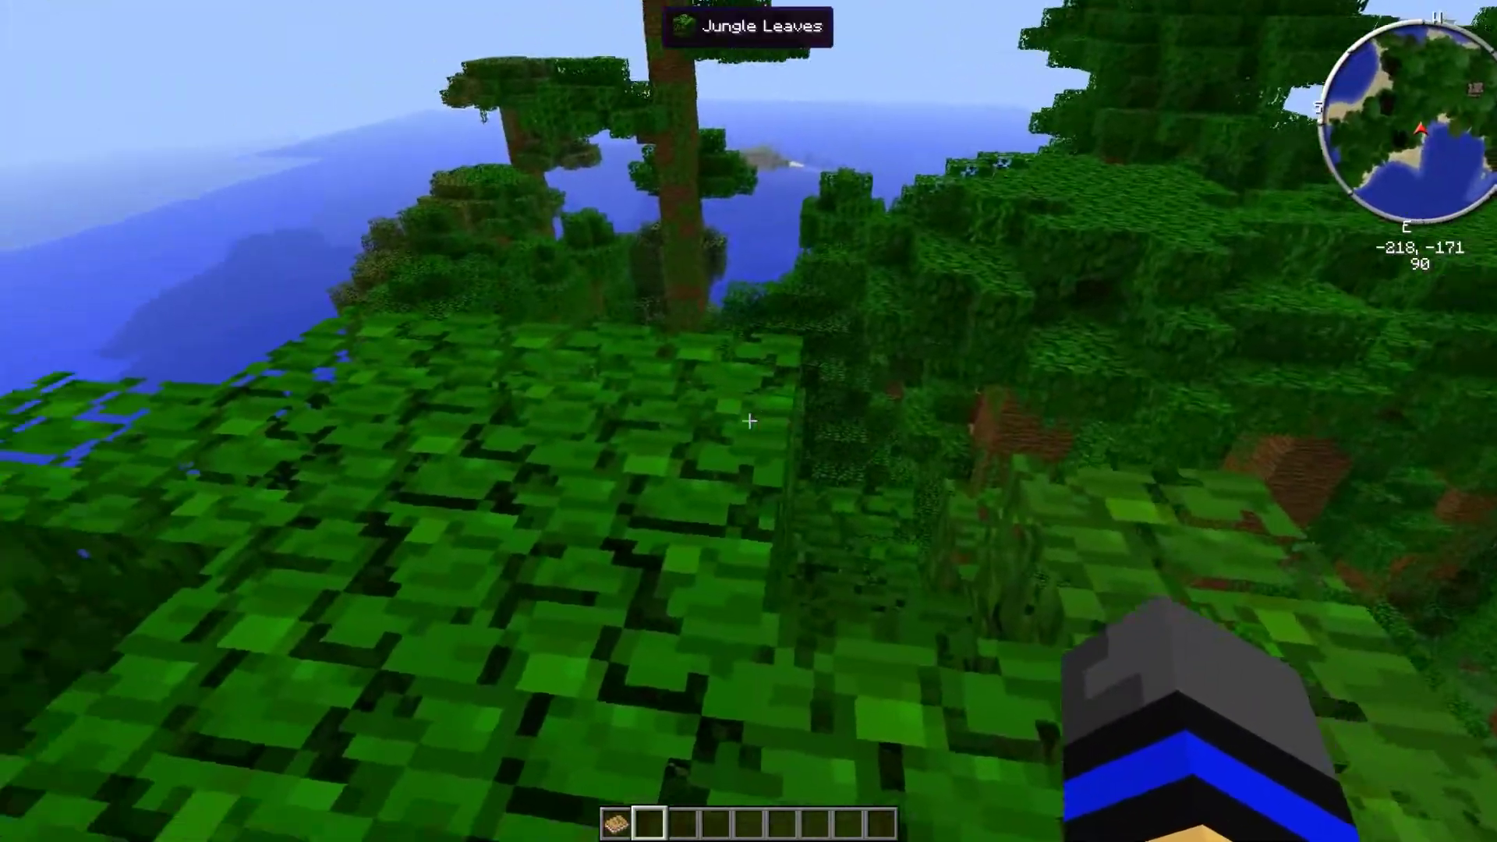
pyautogui.press('w')
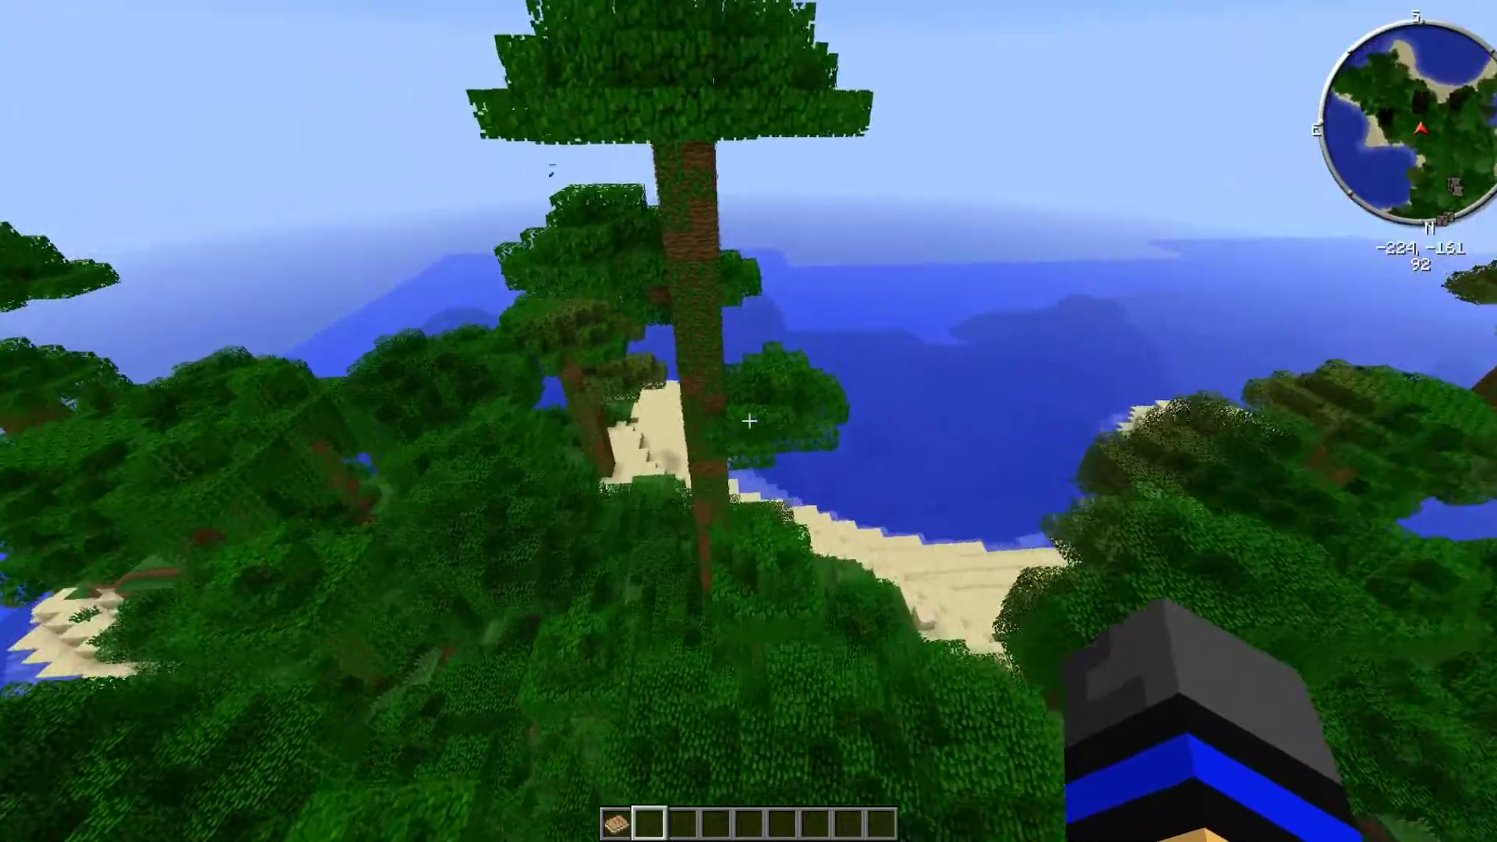
pyautogui.press('w')
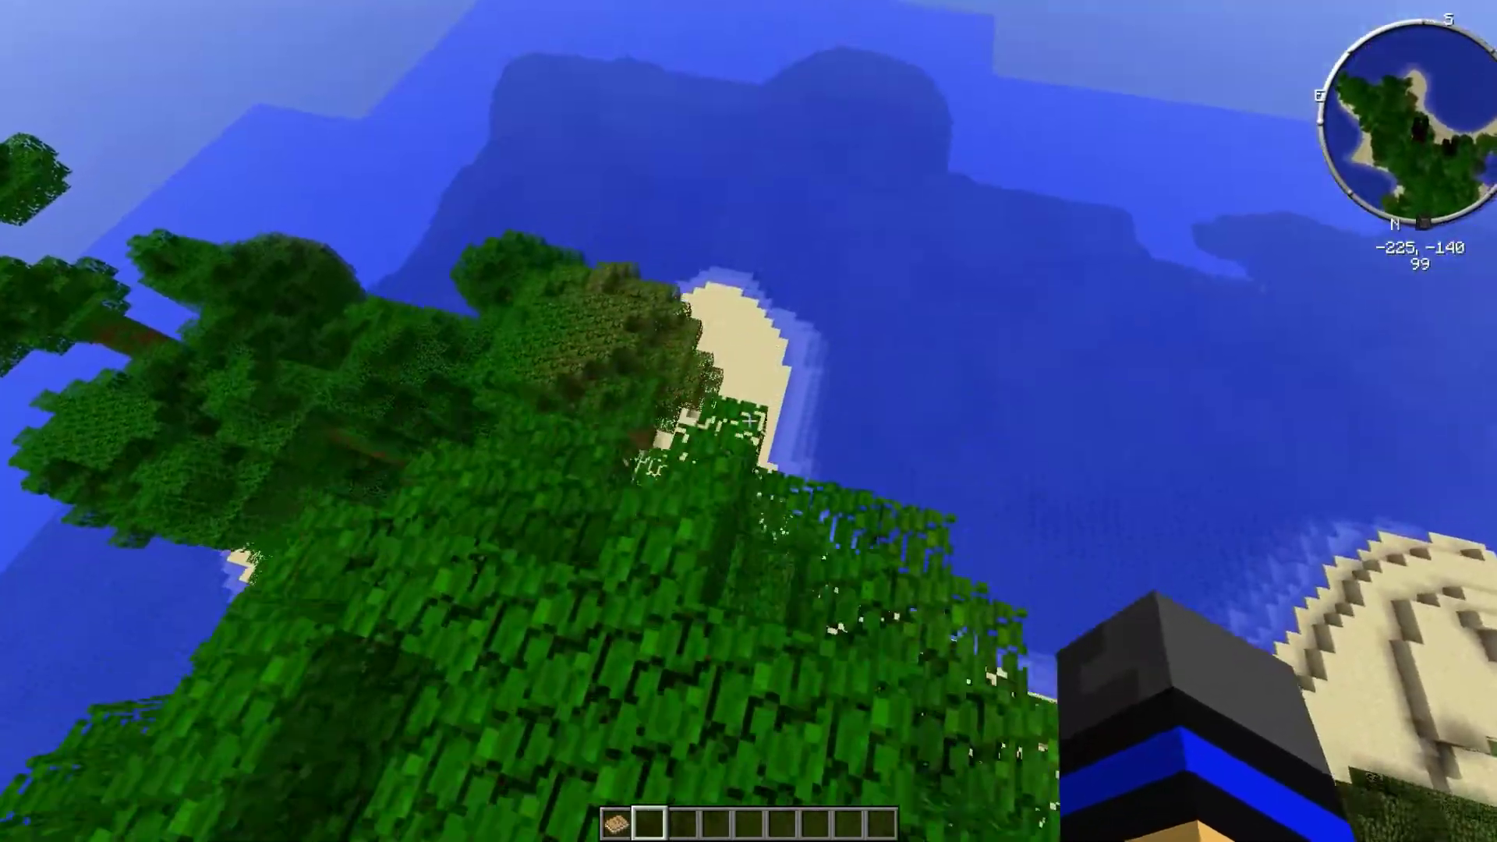
pyautogui.press('shift')
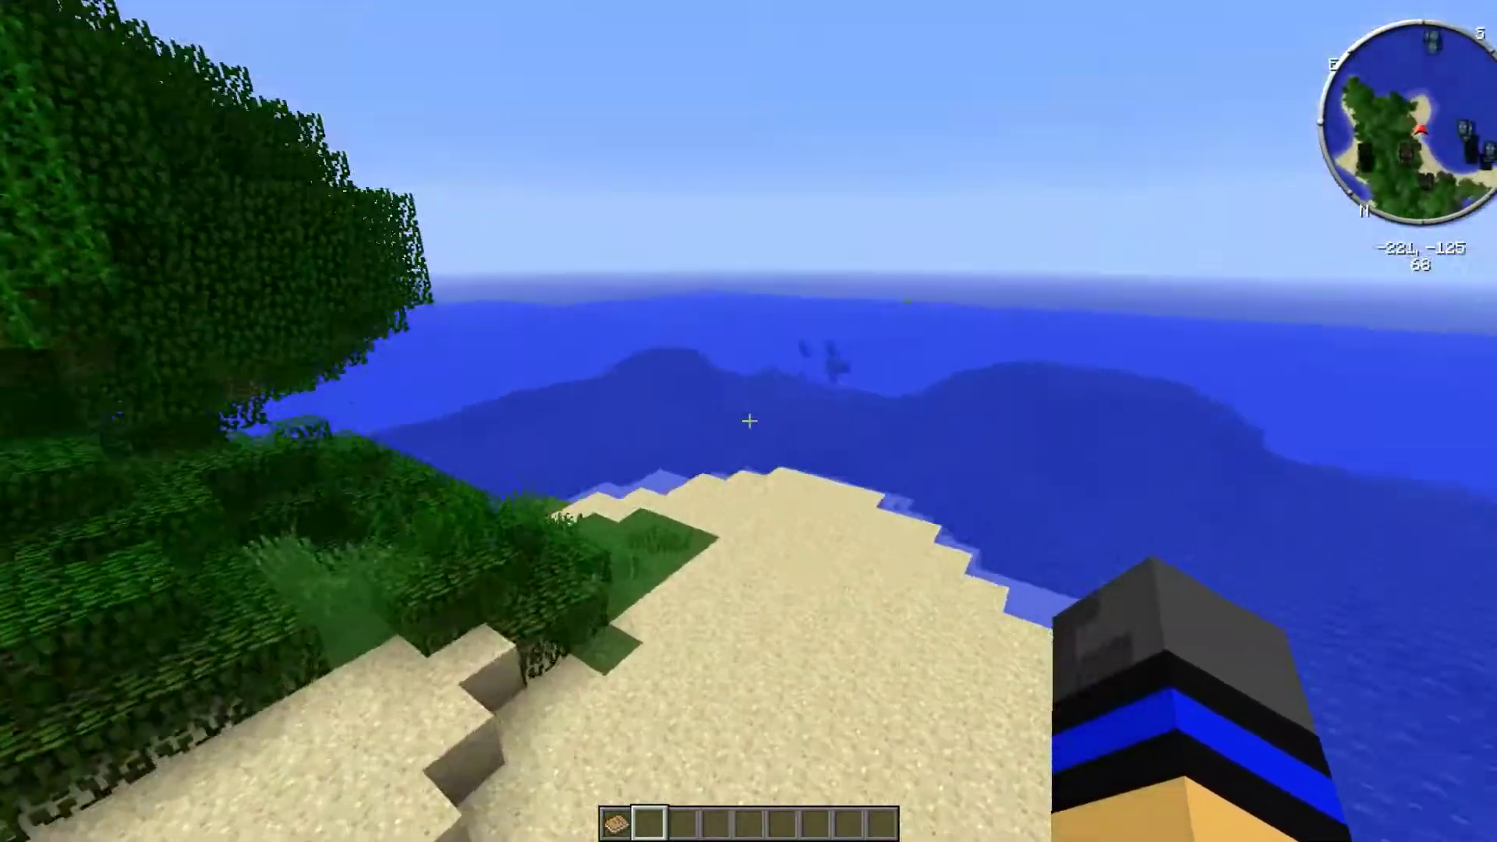
pyautogui.press('e')
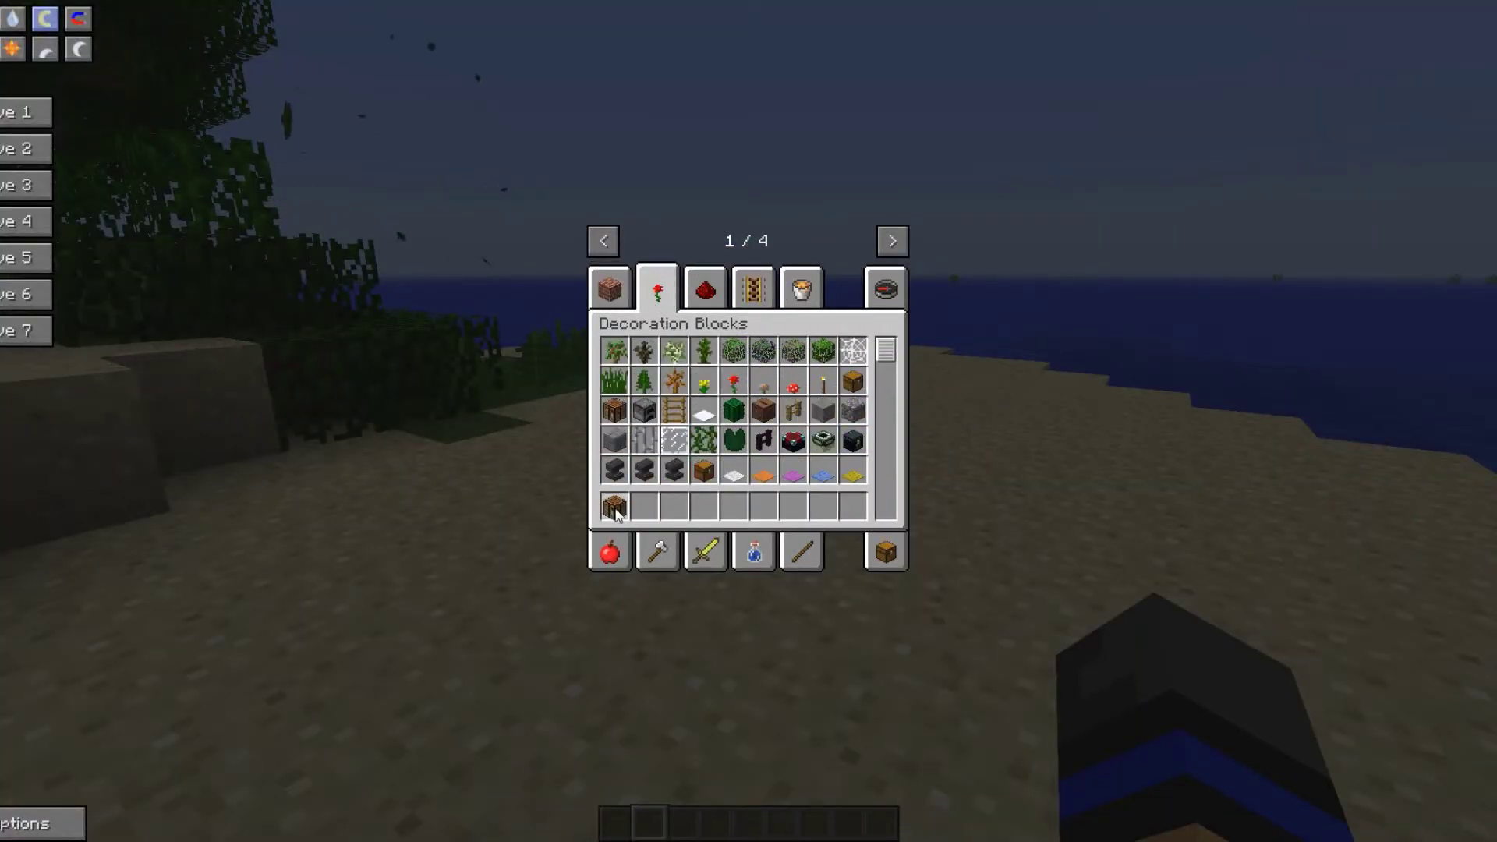
# Place and open a crafting table on the sand, then spawn string, iron ingots and glass
pyautogui.press('Escape')
pyautogui.press('1')
pyautogui.rightClick(750, 421)
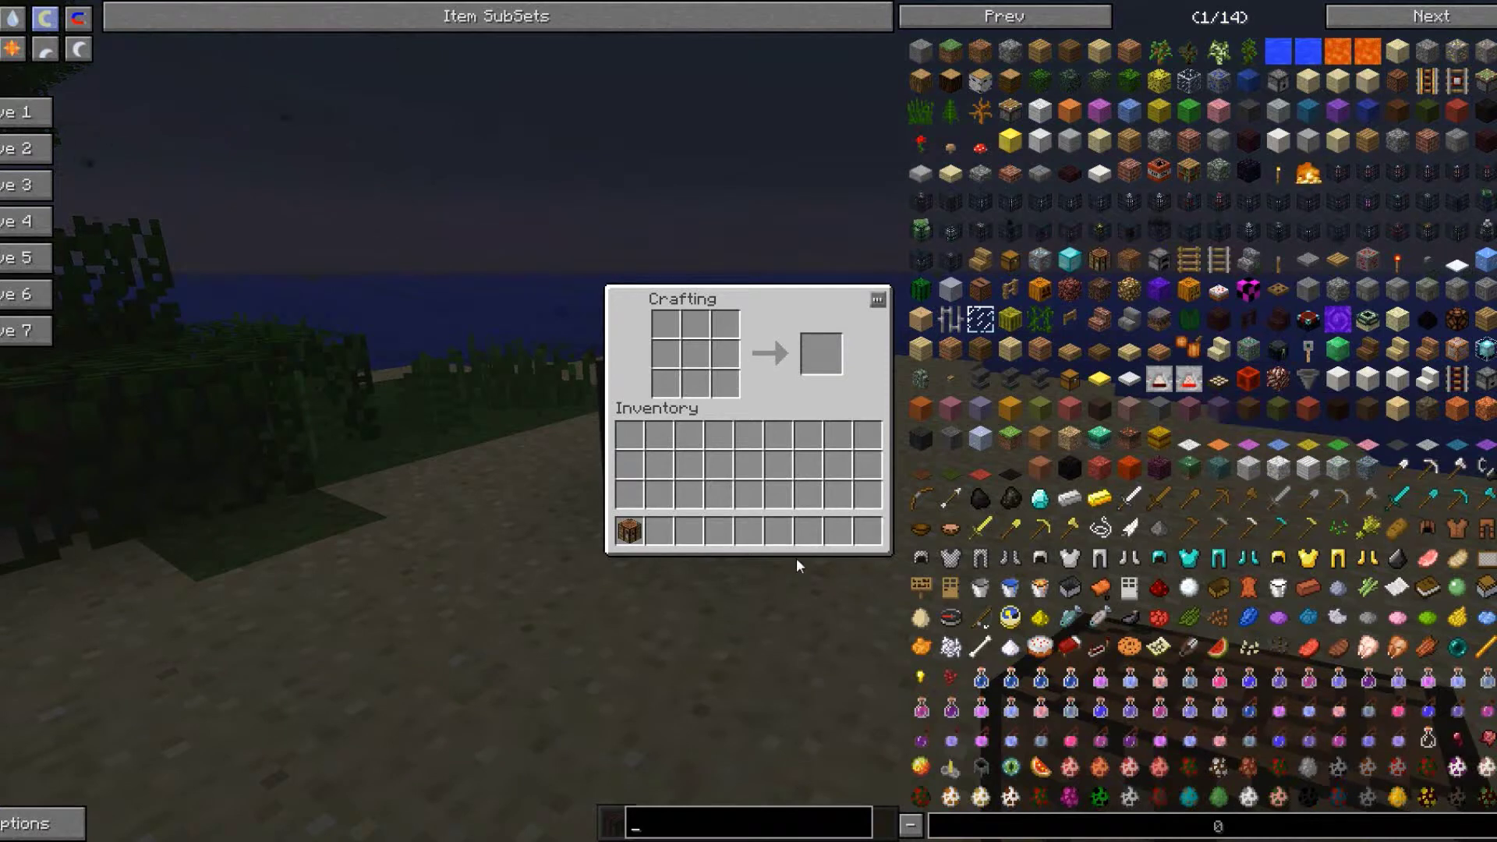
pyautogui.write('st')
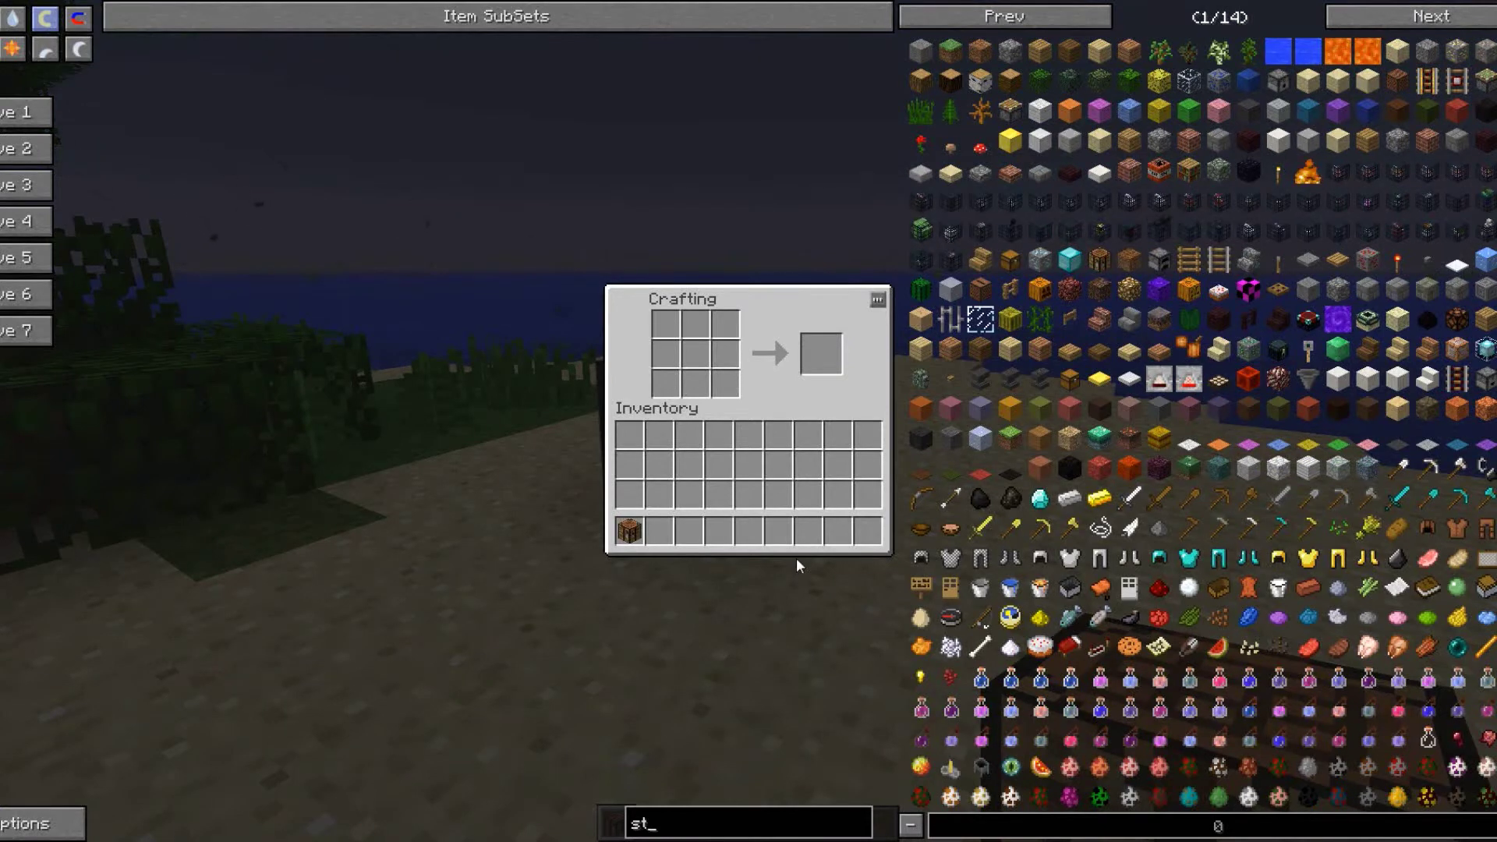
pyautogui.write('r')
pyautogui.click(921, 50)
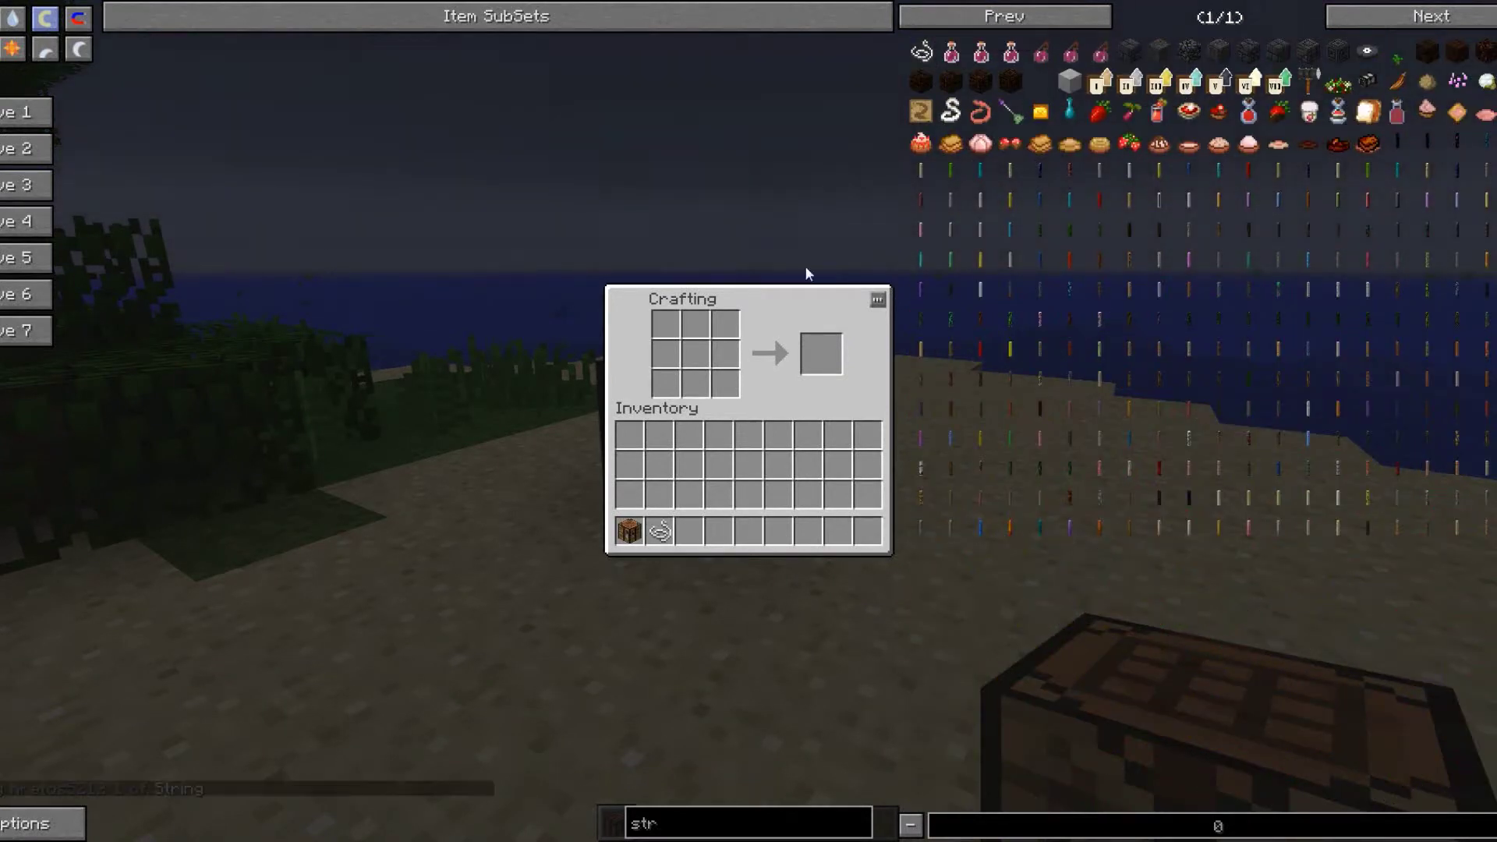
pyautogui.press('BackSpace')
pyautogui.press('BackSpace')
pyautogui.press('BackSpace')
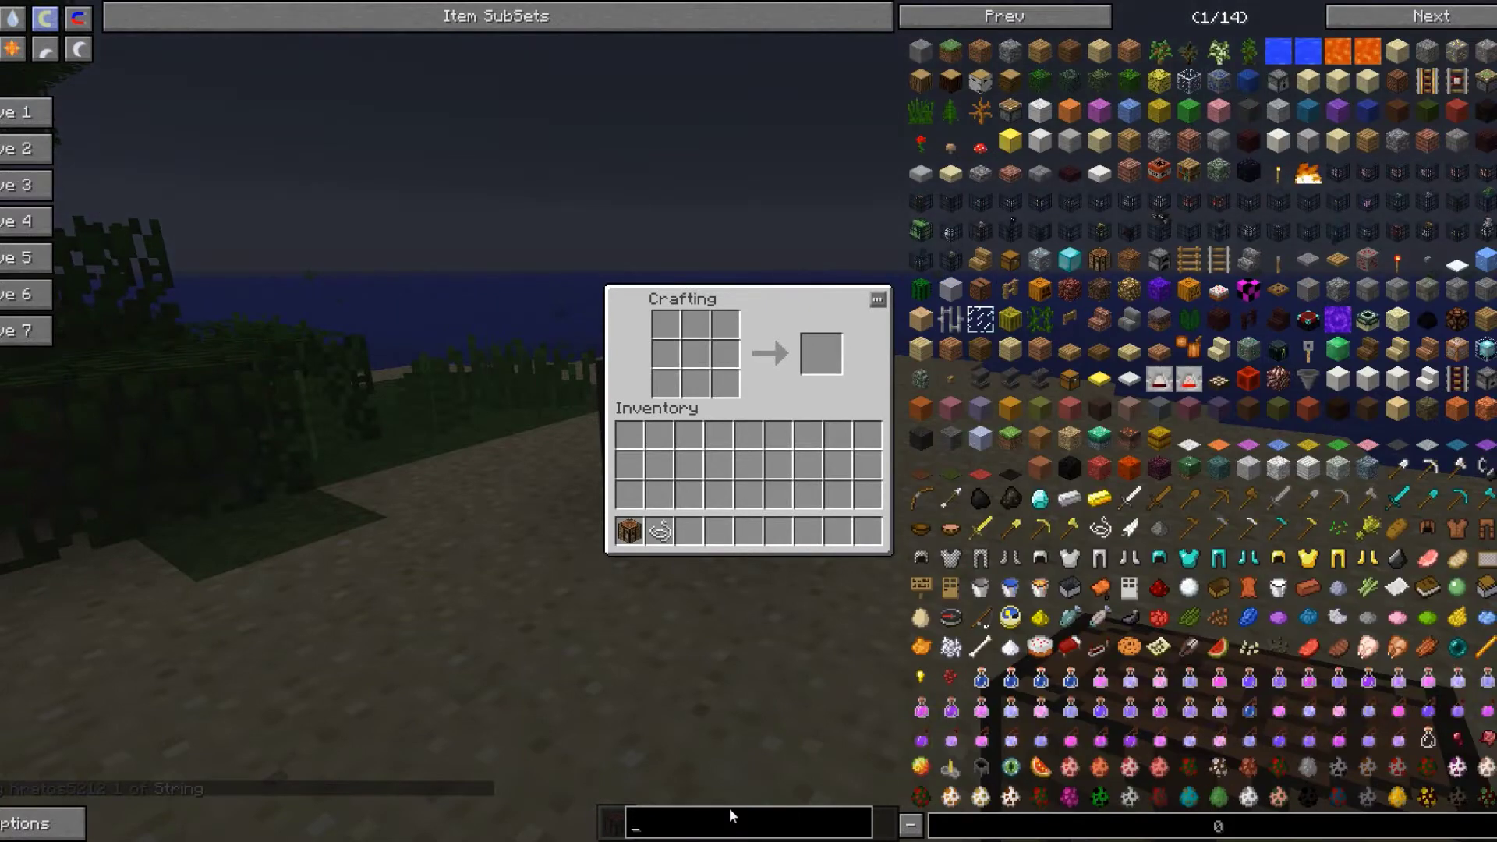
pyautogui.write('iron')
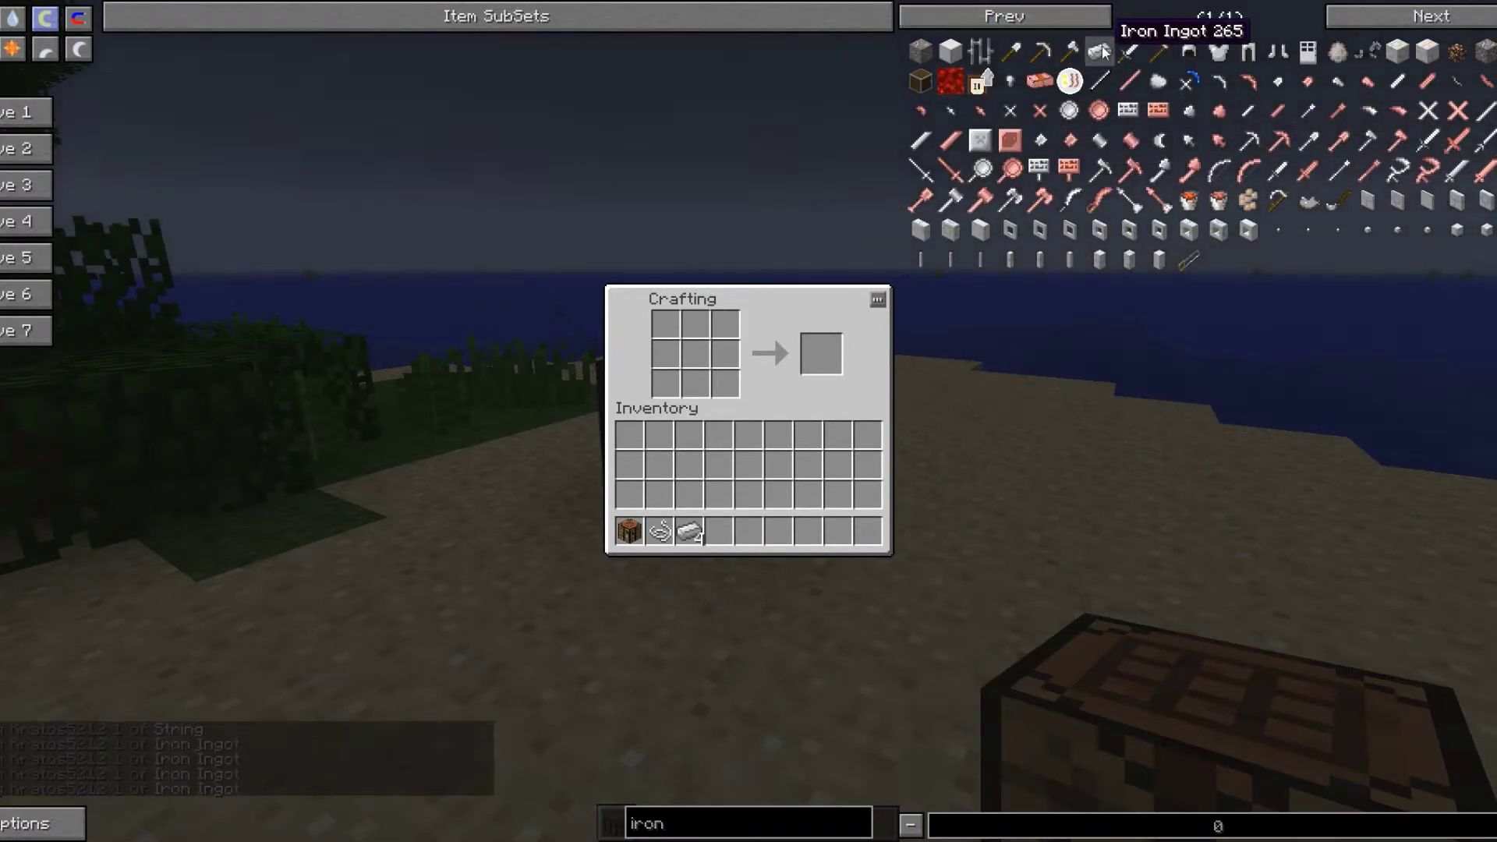
pyautogui.press('BackSpace')
pyautogui.press('BackSpace')
pyautogui.press('BackSpace')
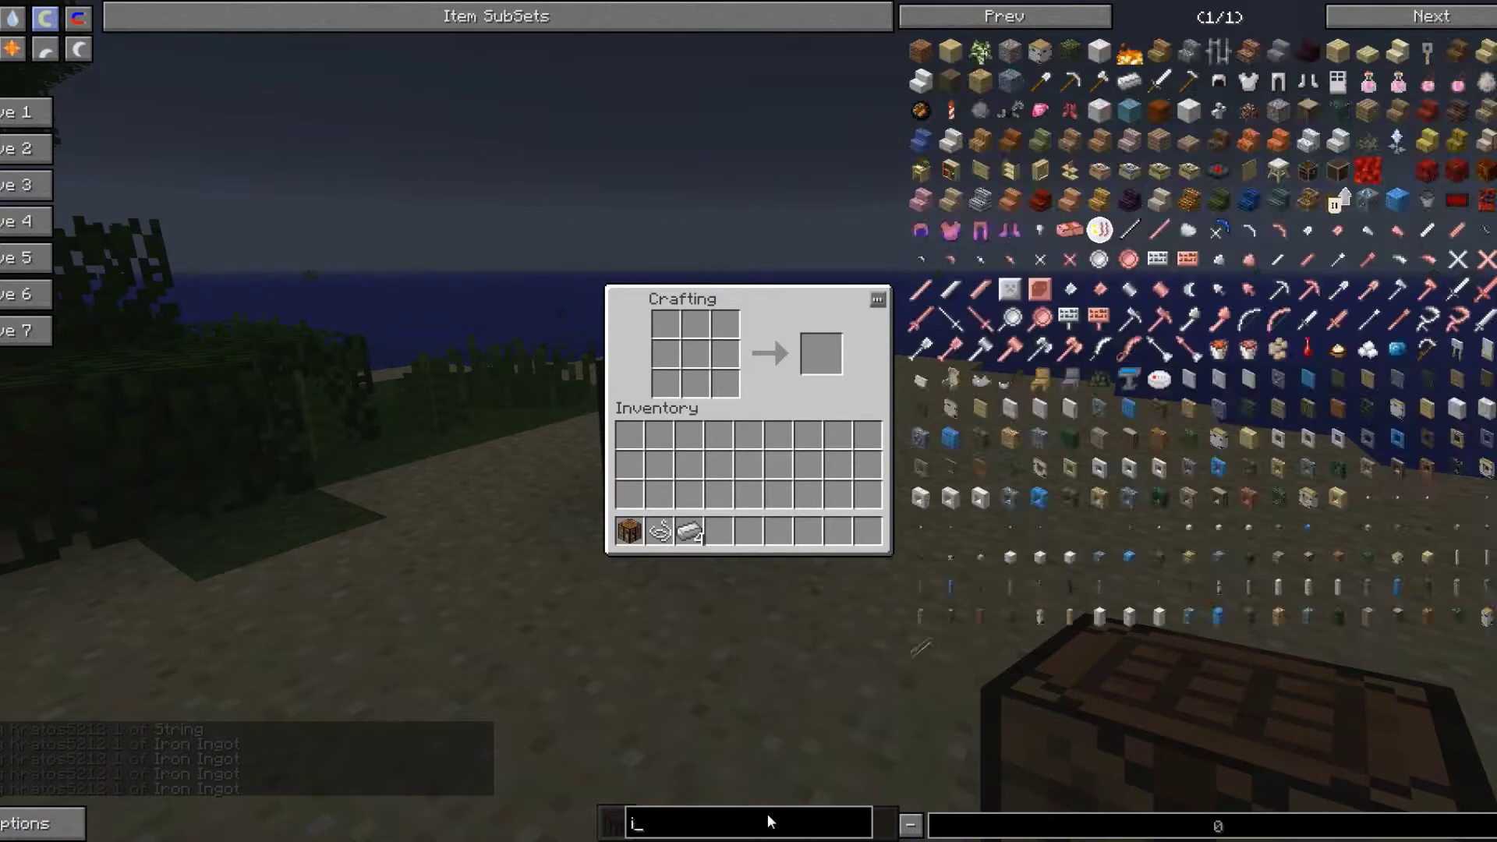
pyautogui.write('glass')
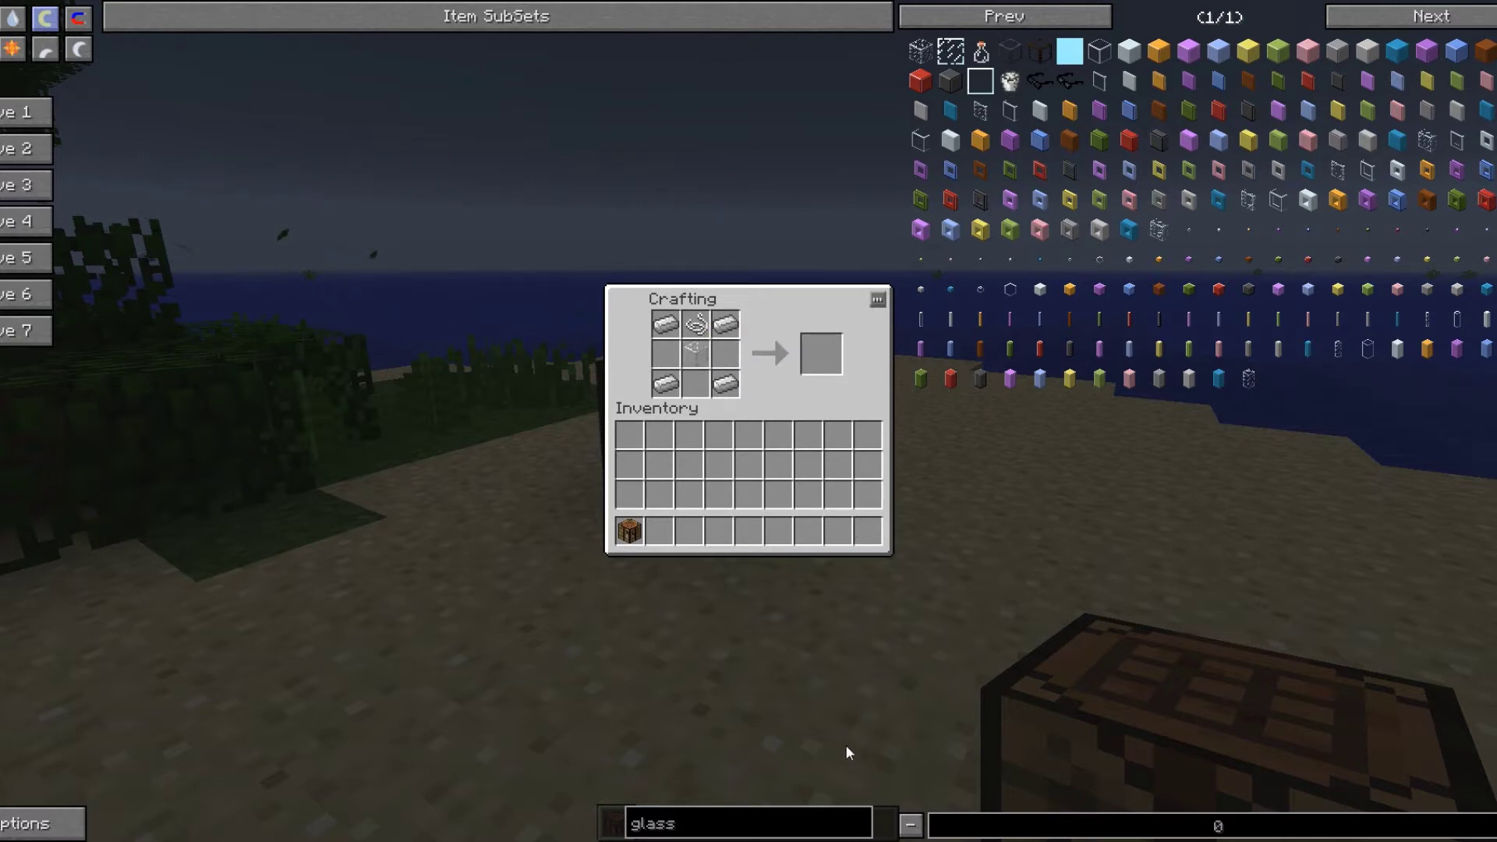
pyautogui.press('BackSpace')
pyautogui.press('BackSpace')
pyautogui.press('BackSpace')
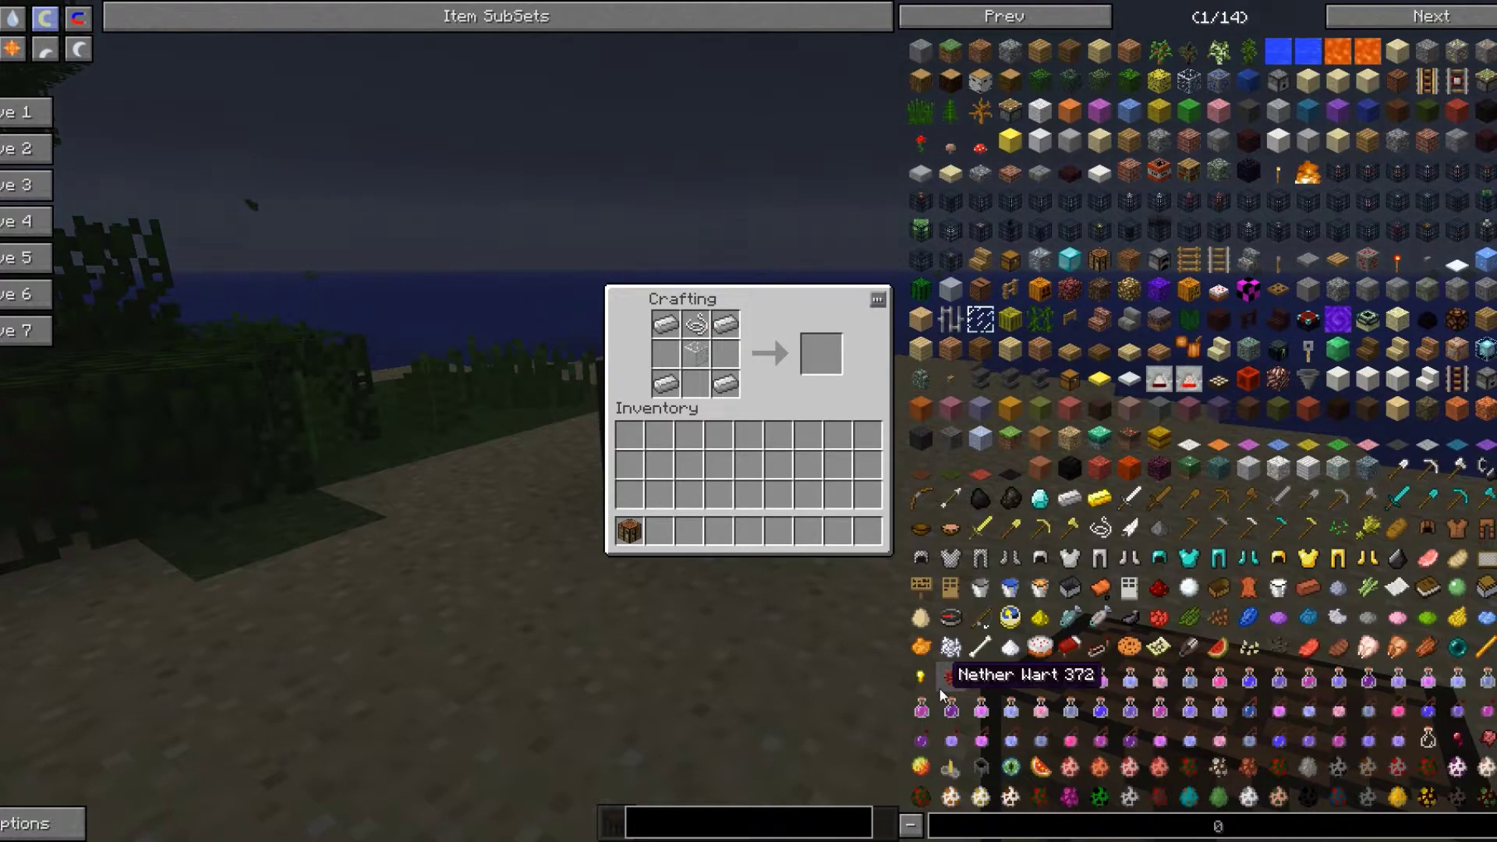
pyautogui.write('dryin')
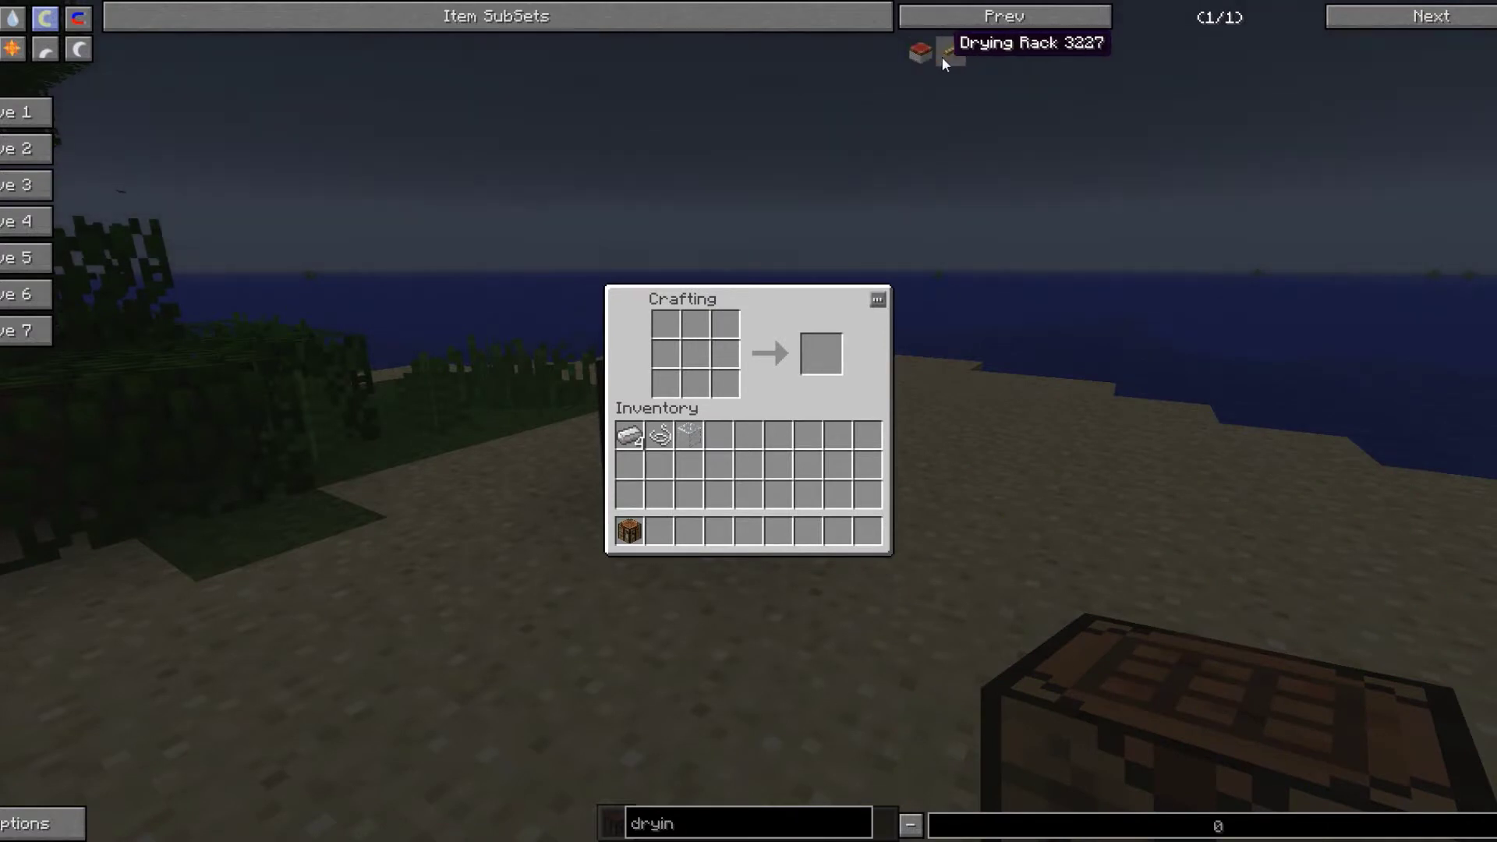
# View the Drying Table recipe, then spawn a Drying Table and move string and iron into the hotbar
pyautogui.click(910, 58)
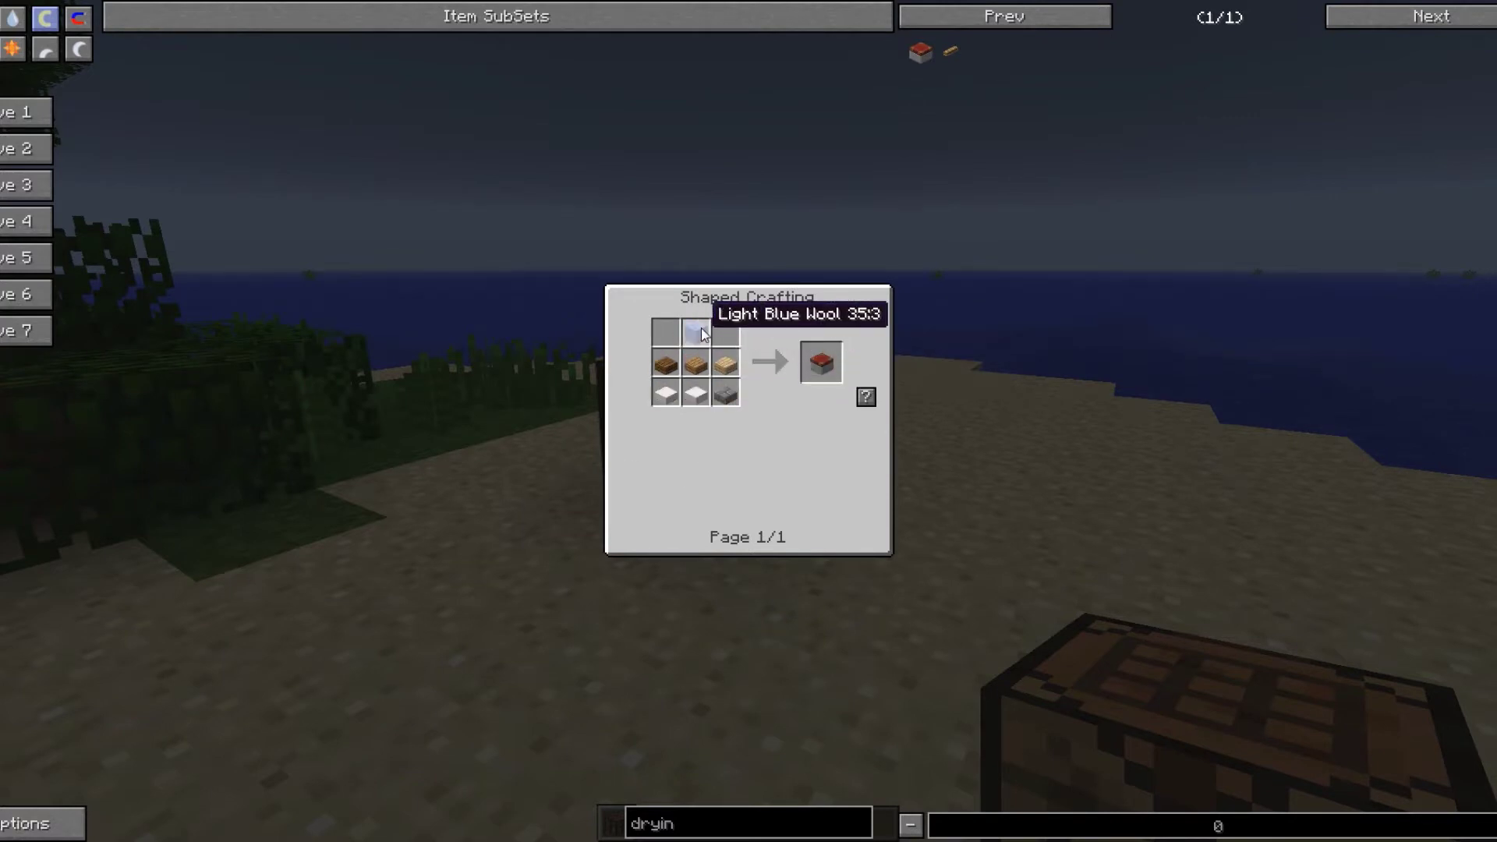
pyautogui.press('Escape')
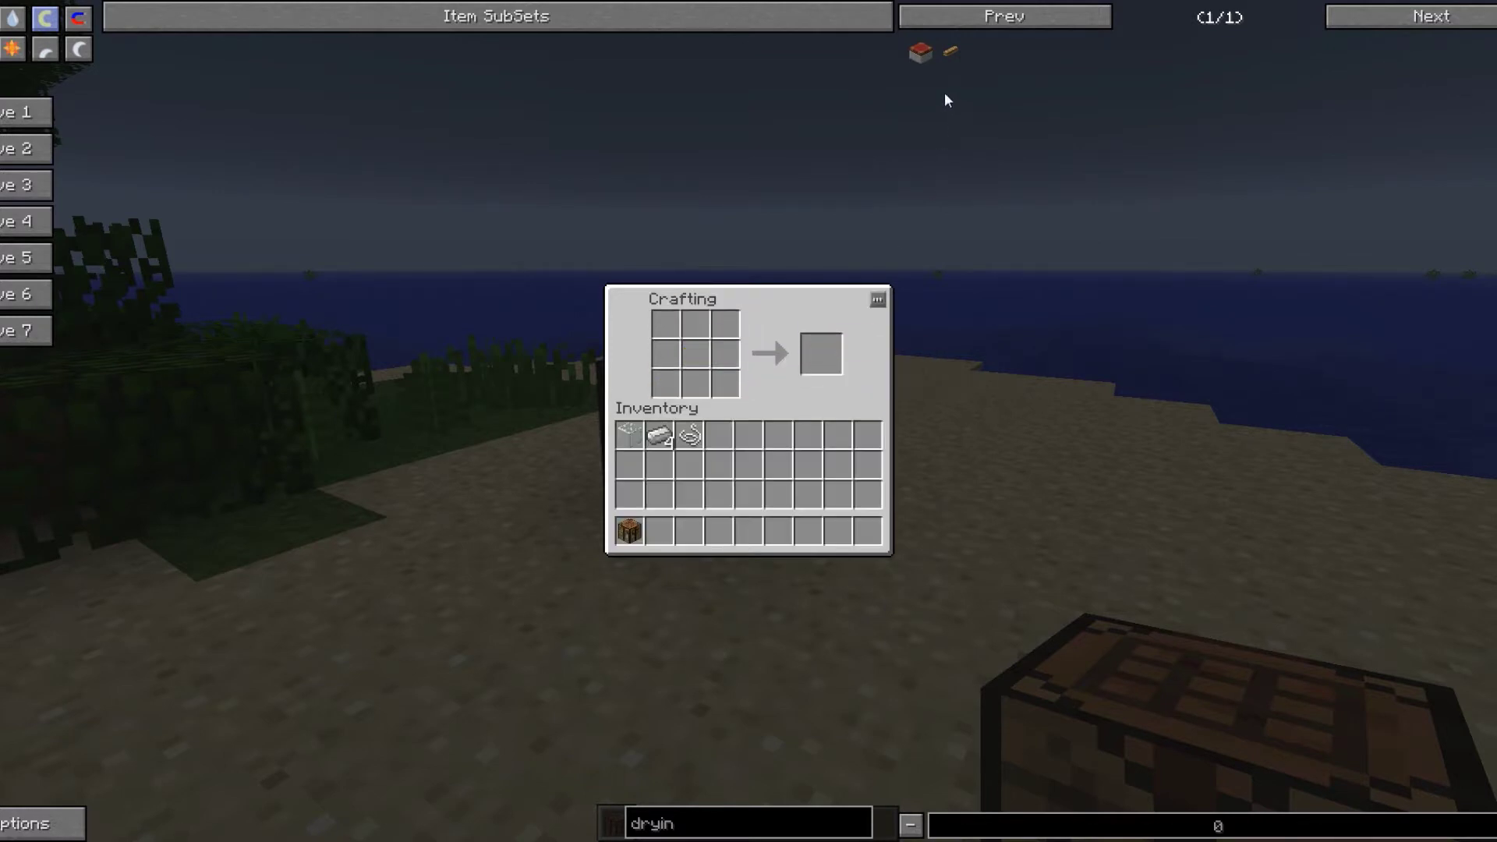
pyautogui.click(919, 53)
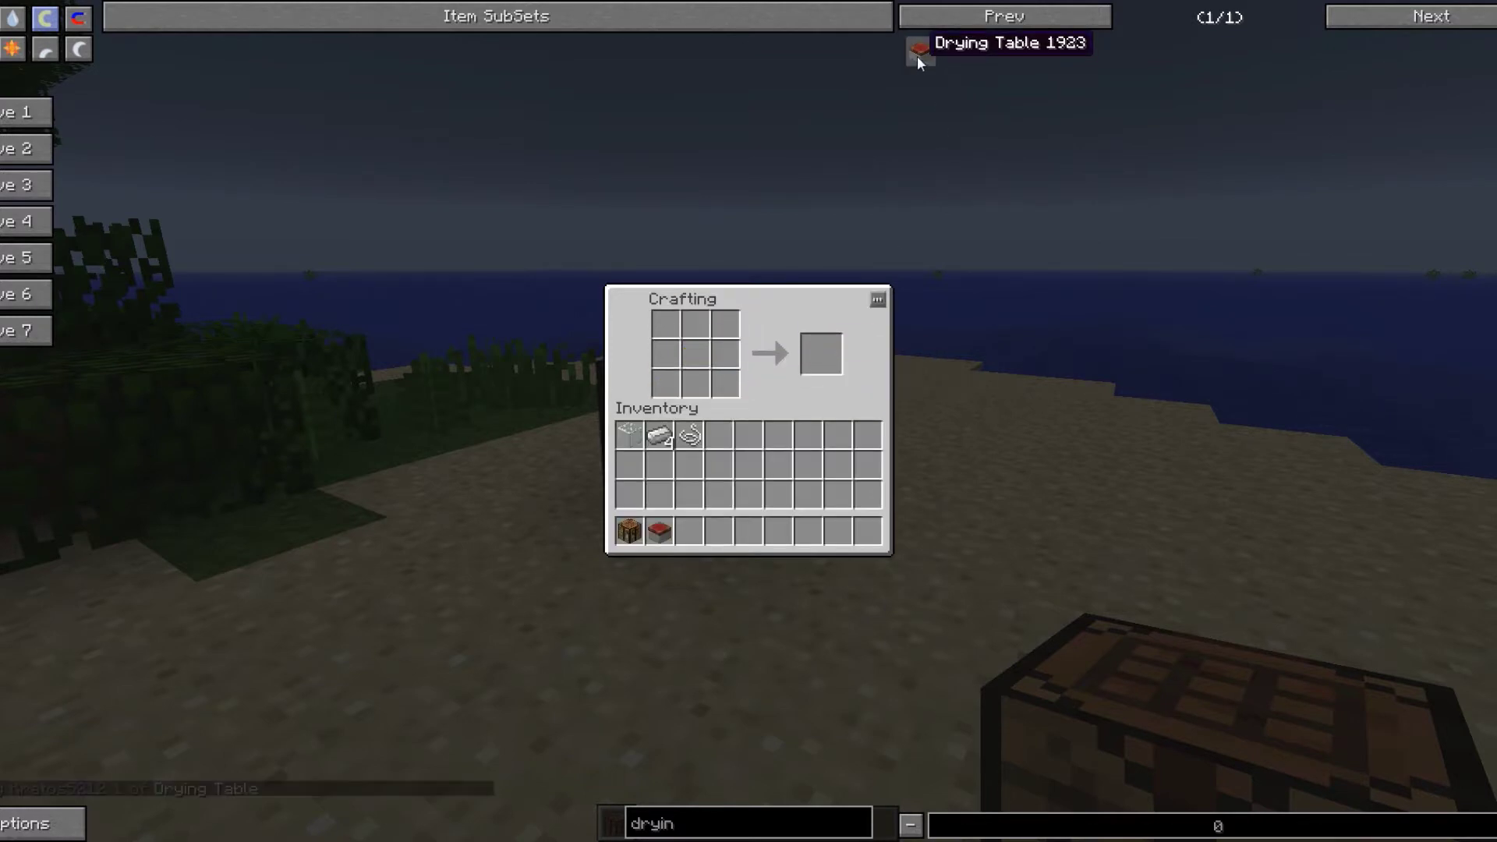
pyautogui.keyDown('shift'); pyautogui.click(659, 435); pyautogui.keyUp('shift')
pyautogui.keyDown('shift'); pyautogui.click(628, 435); pyautogui.keyUp('shift')
pyautogui.keyDown('shift'); pyautogui.click(688, 435); pyautogui.keyUp('shift')
pyautogui.press('Escape')
pyautogui.press('e')
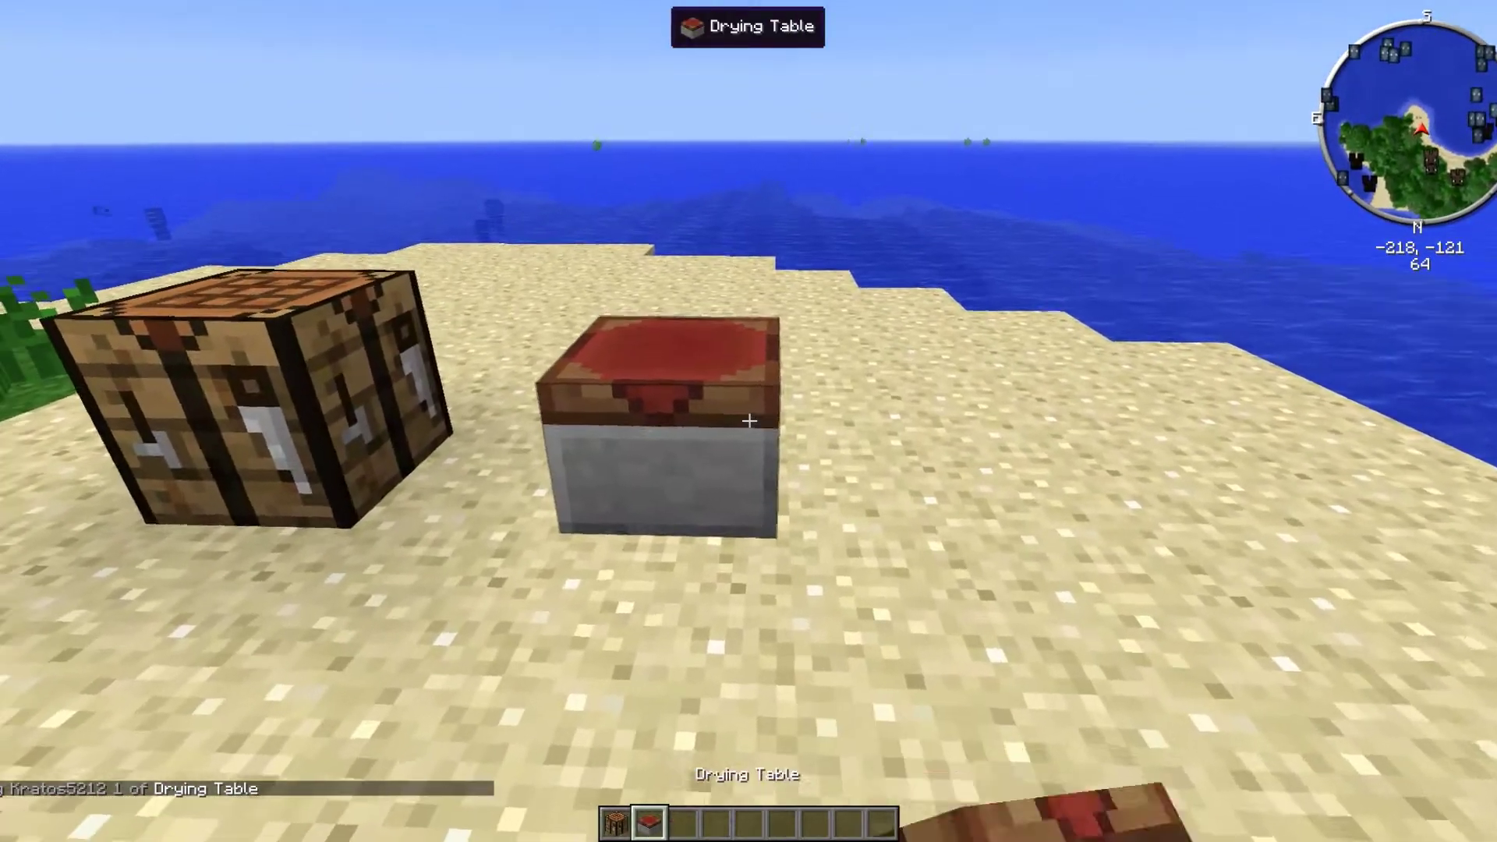
# Check the placed Drying Table, then walk the shoreline and circle back around it
pyautogui.rightClick(748, 421)
pyautogui.press('Escape')
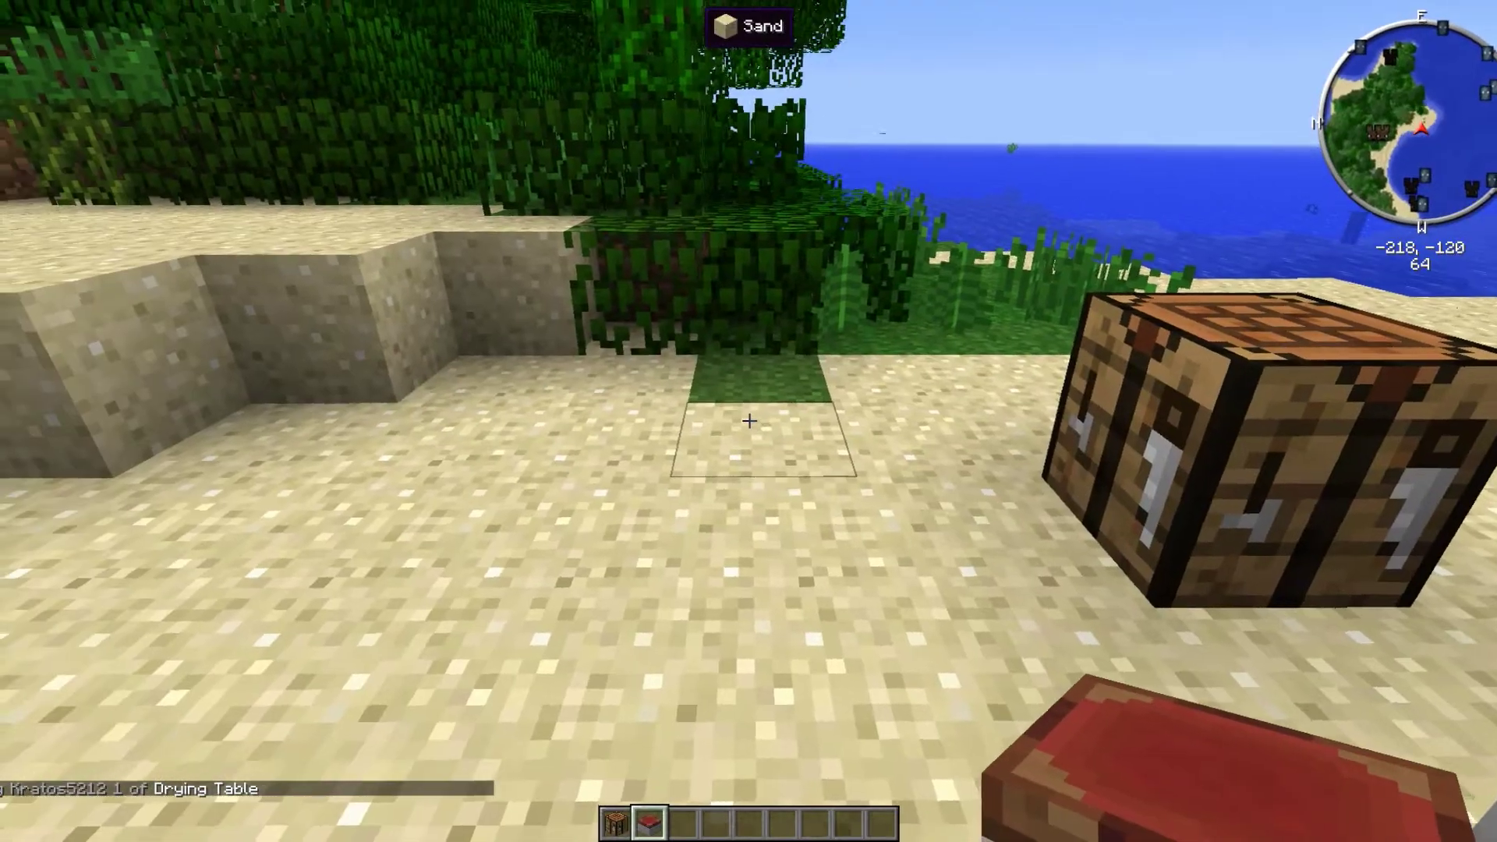
pyautogui.press('w')
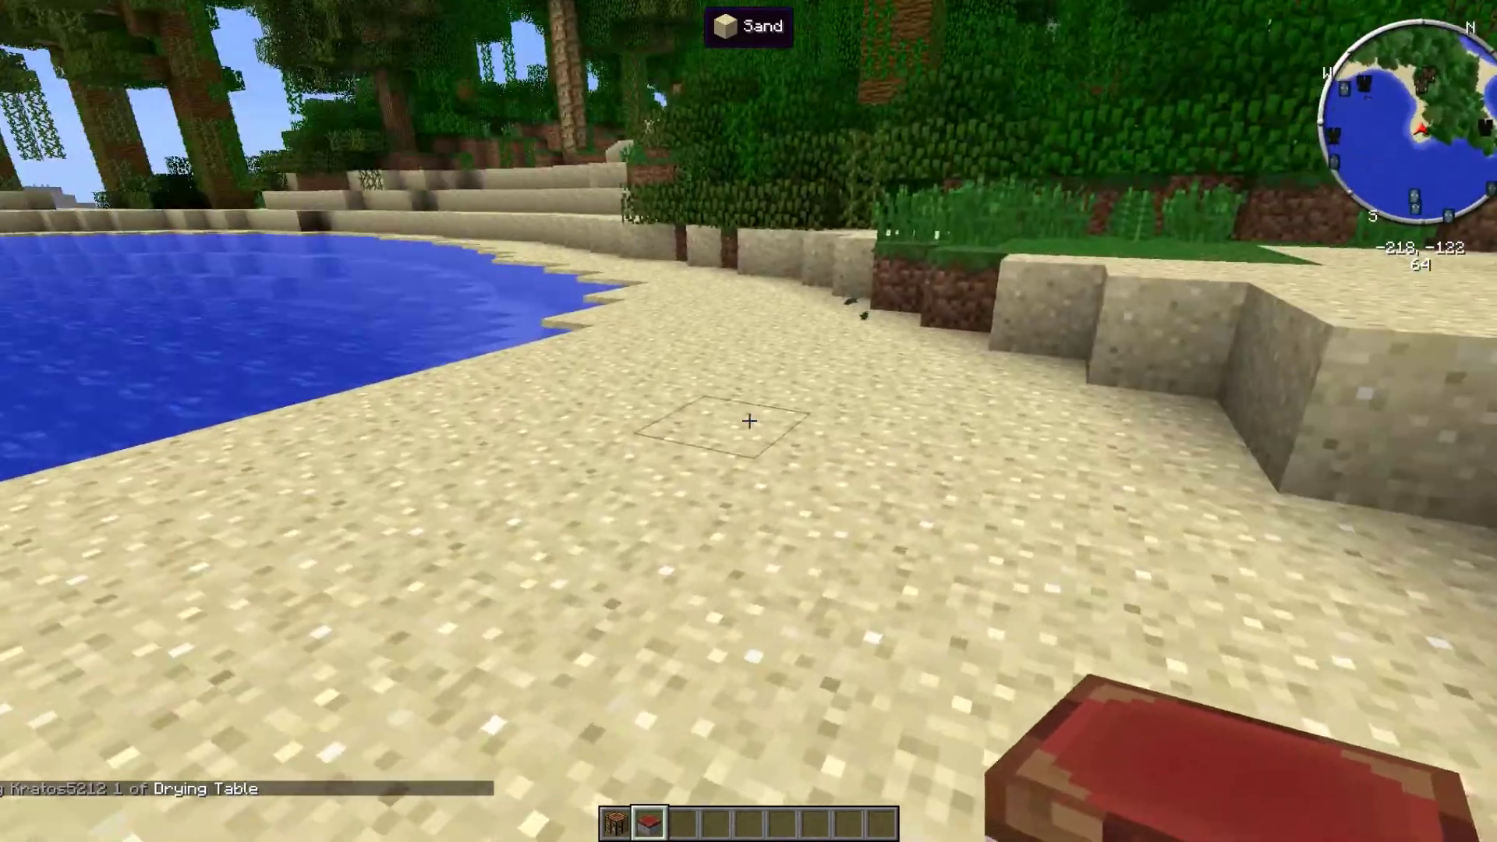
pyautogui.press('w')
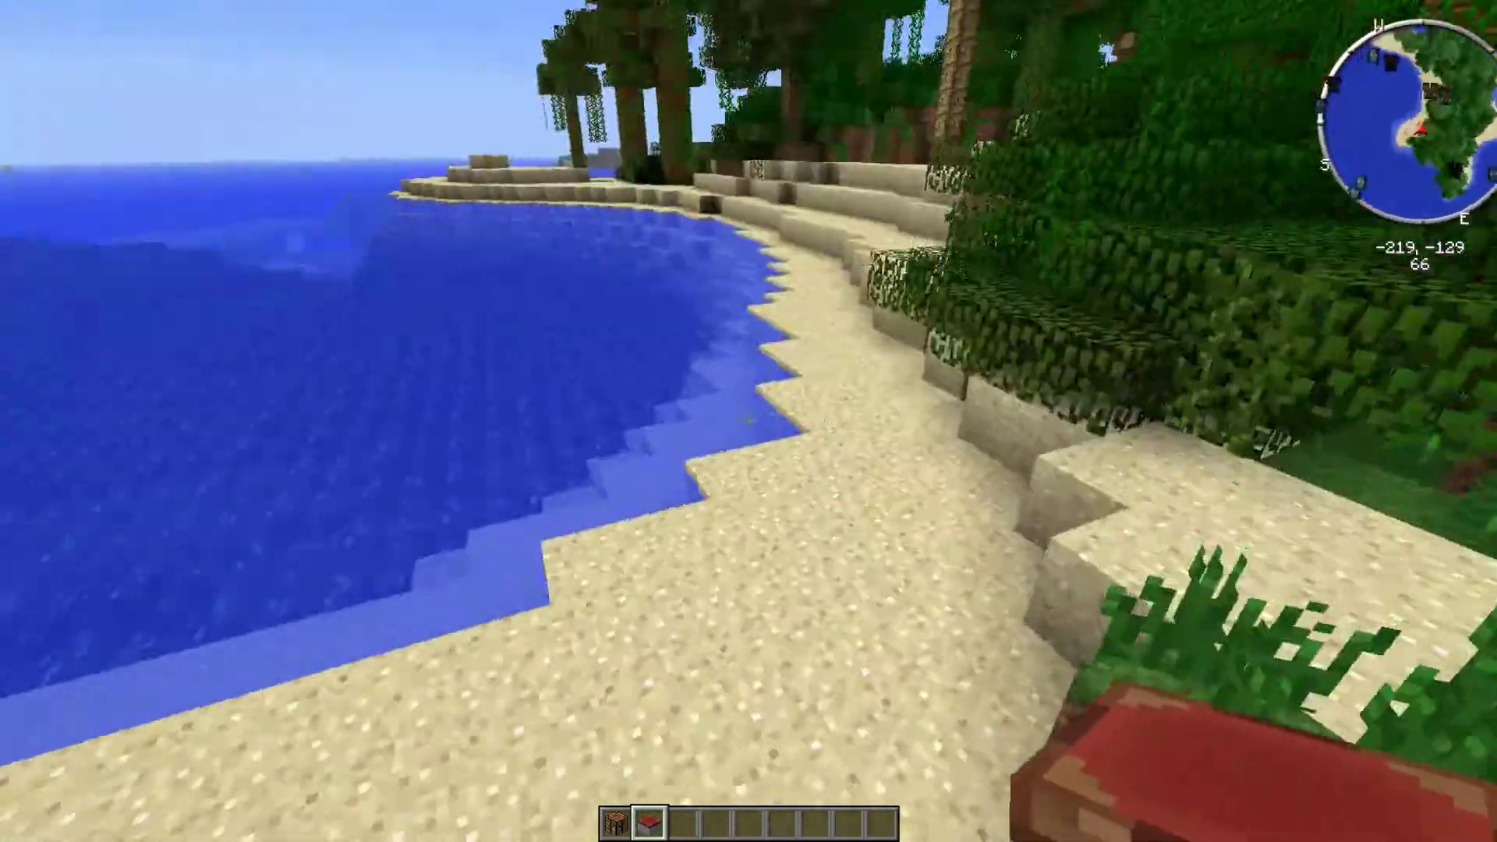
pyautogui.press('w')
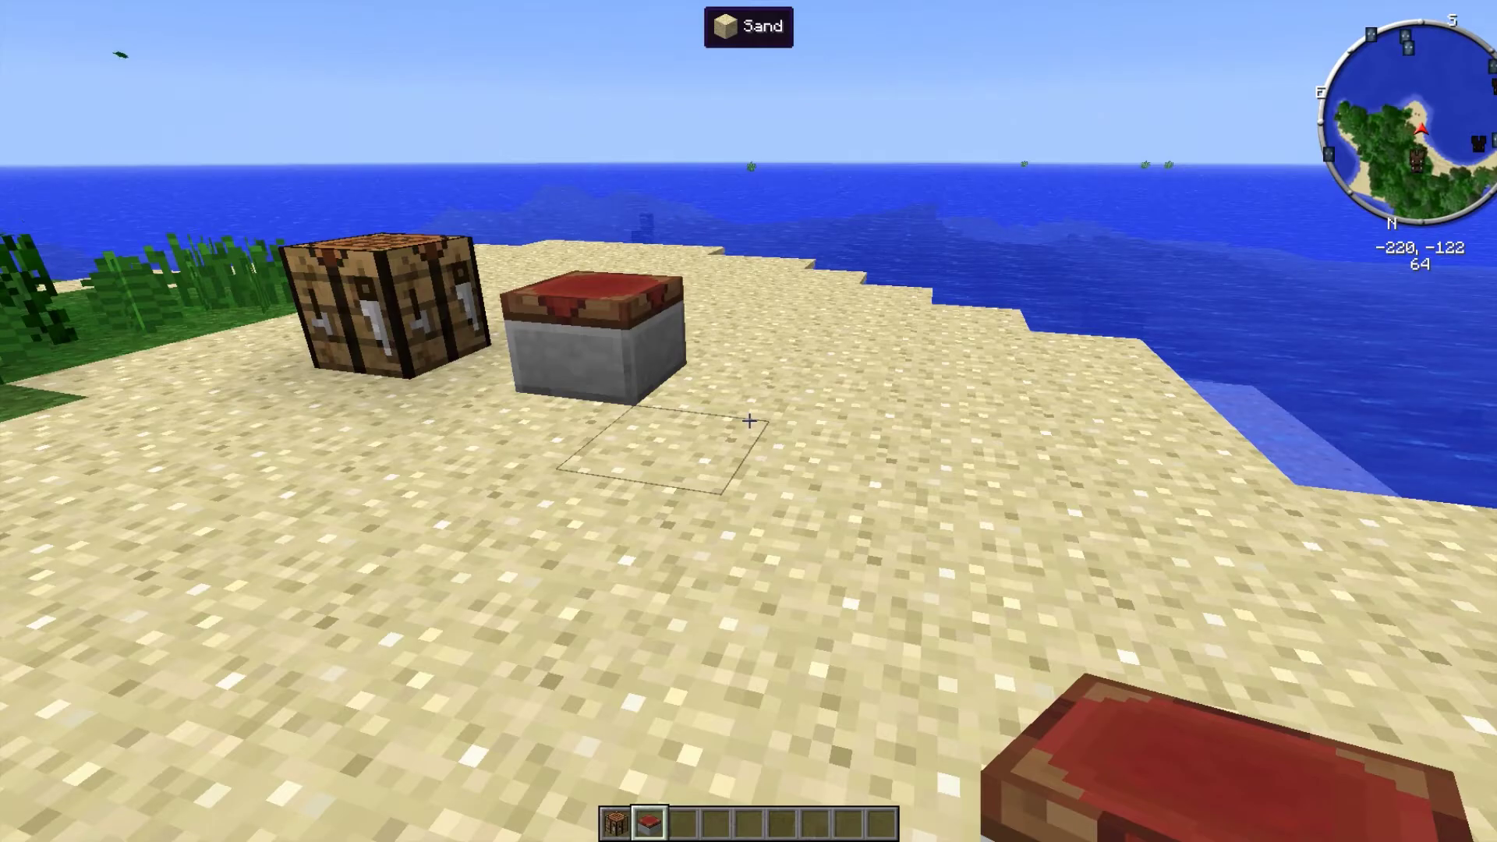
pyautogui.press('w')
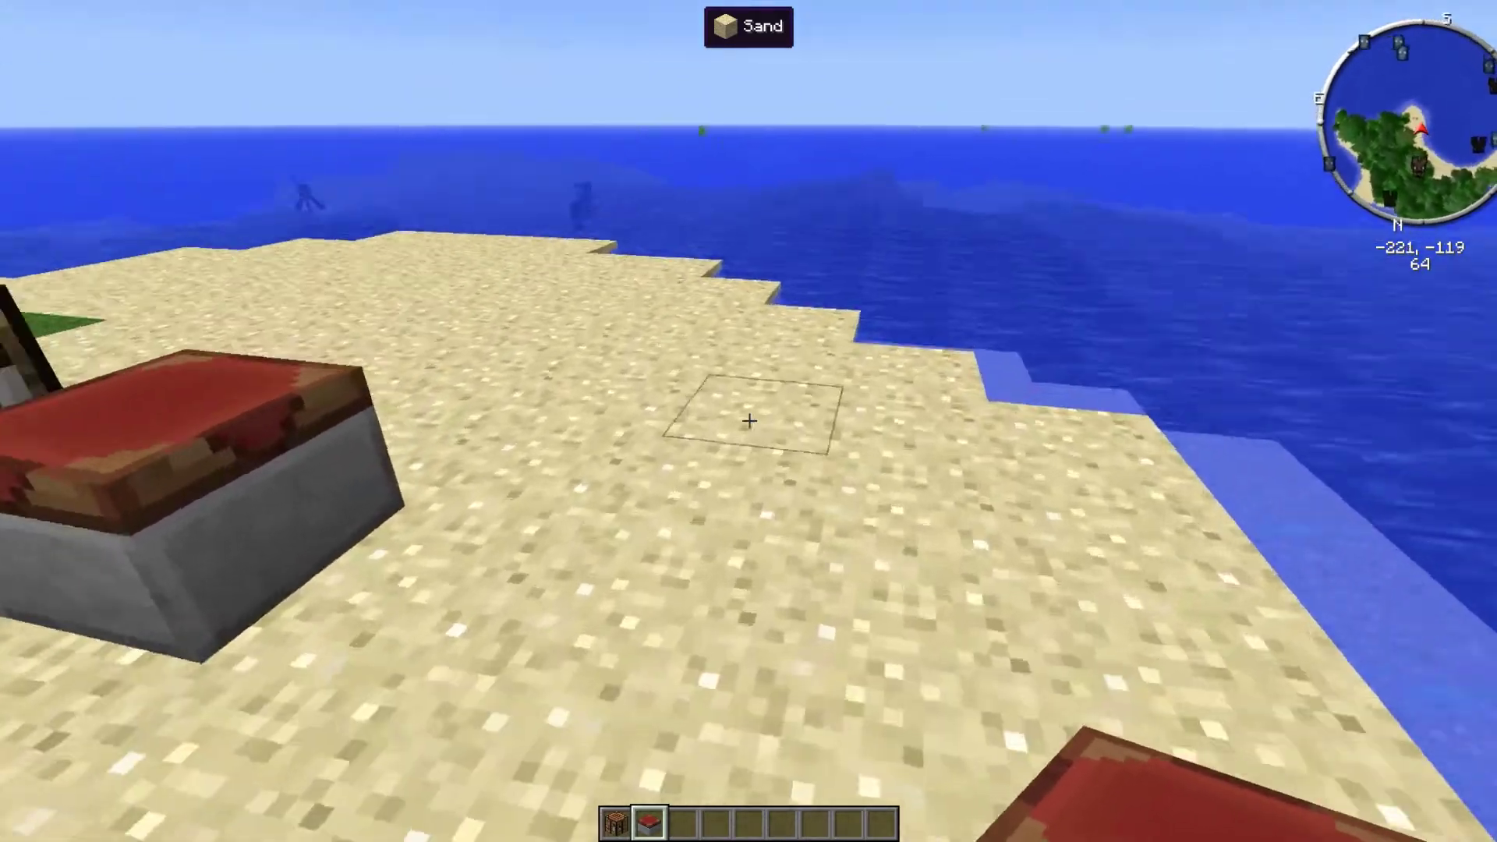
pyautogui.press('w')
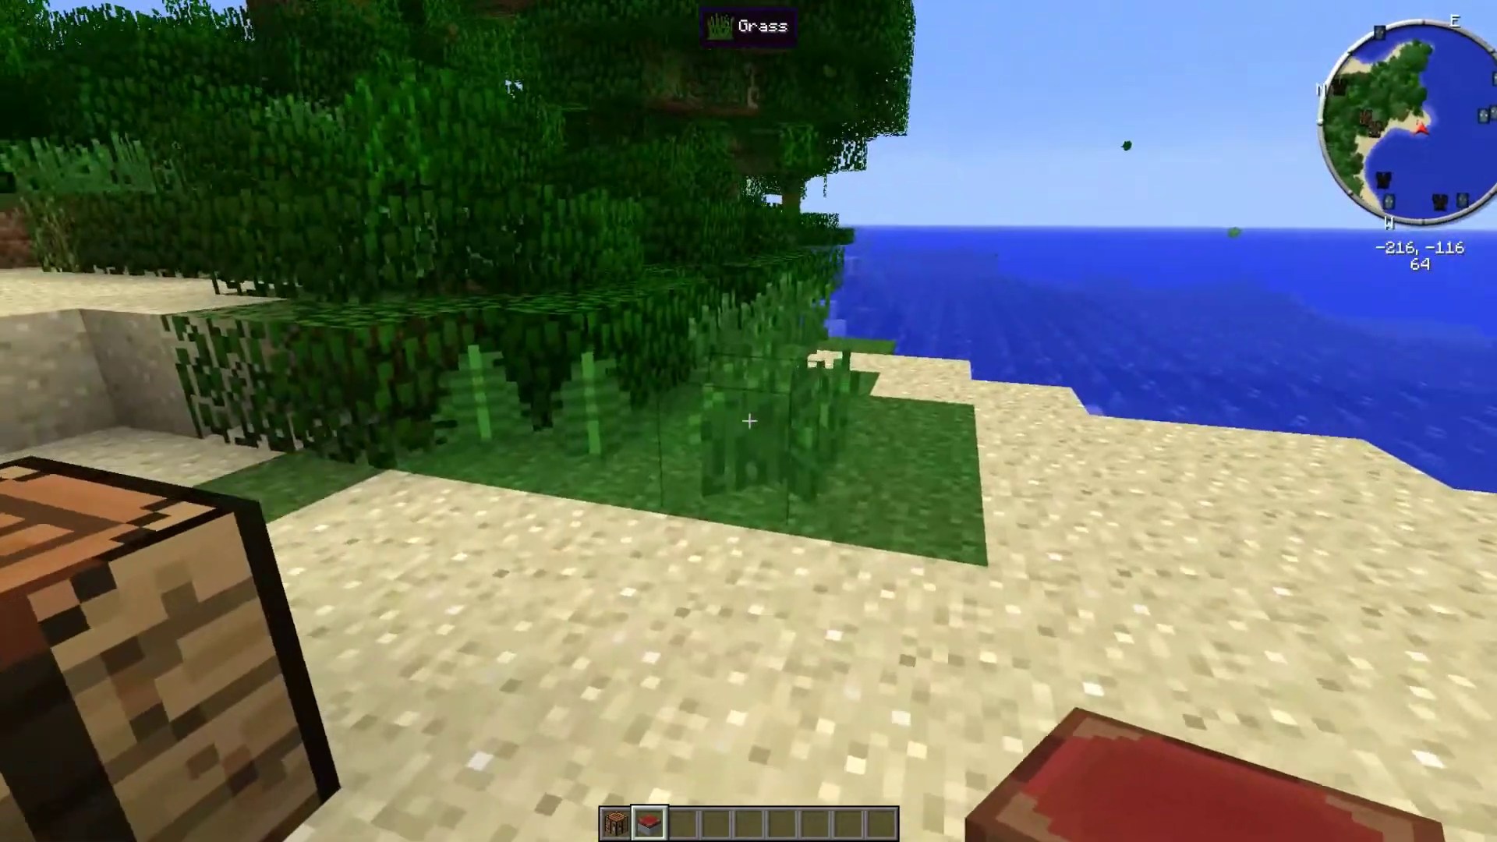
pyautogui.press('e')
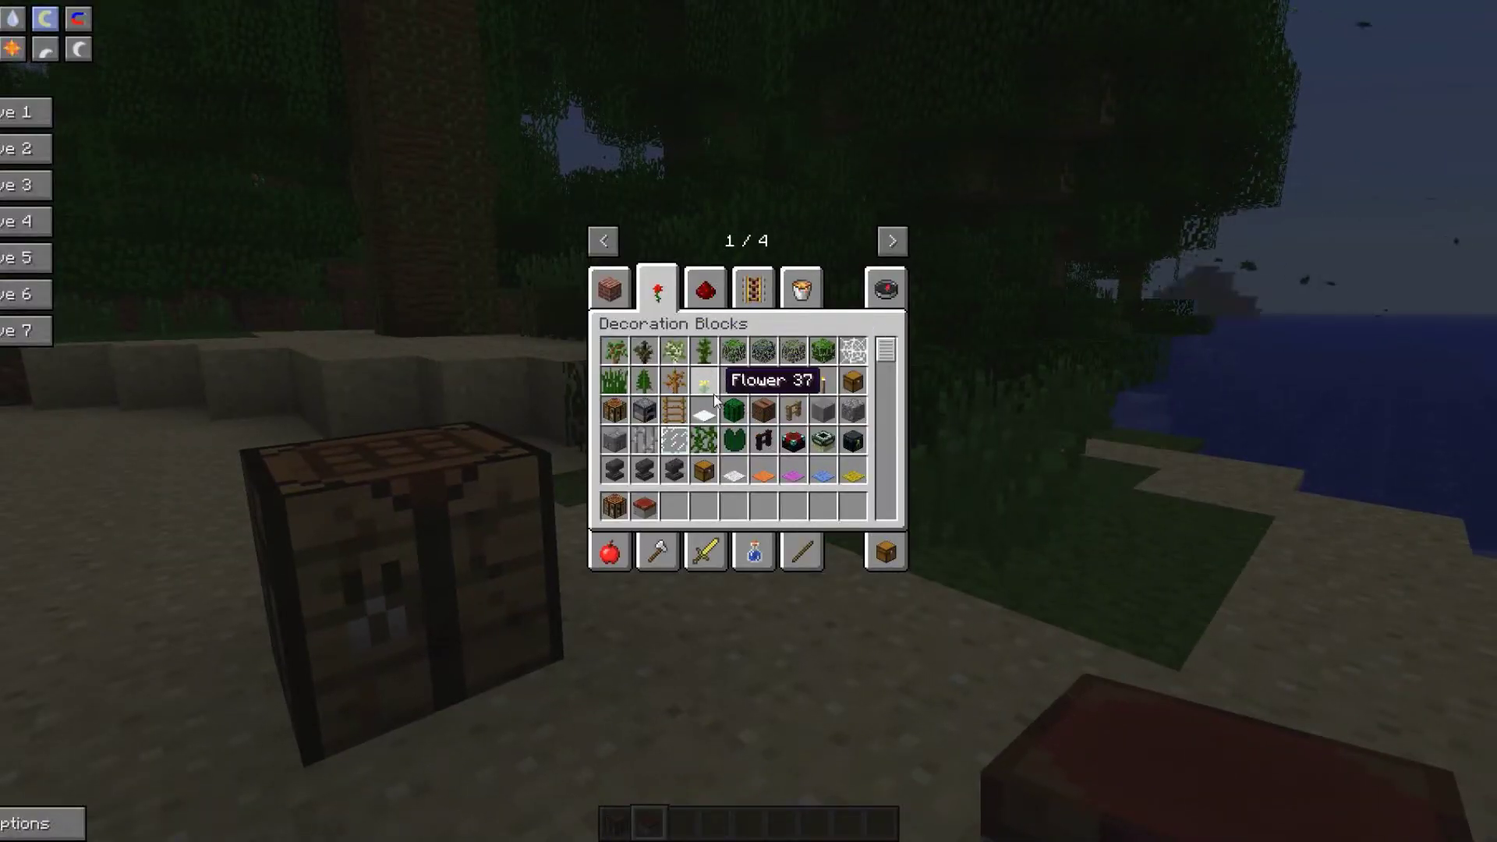
pyautogui.scroll(-2, 713, 392)
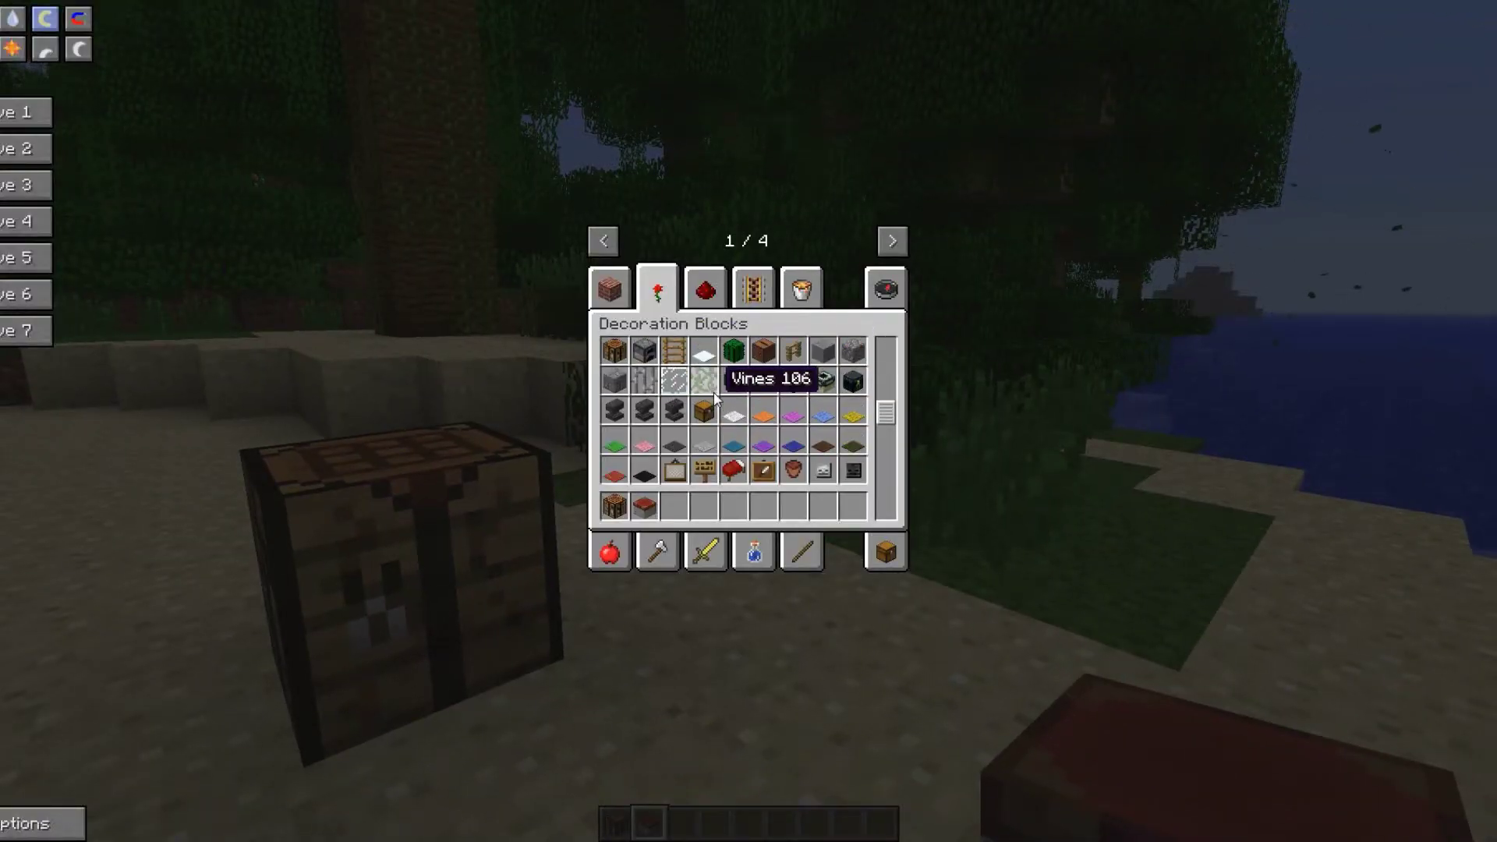
pyautogui.scroll(-2, 715, 392)
pyautogui.scroll(-2, 715, 393)
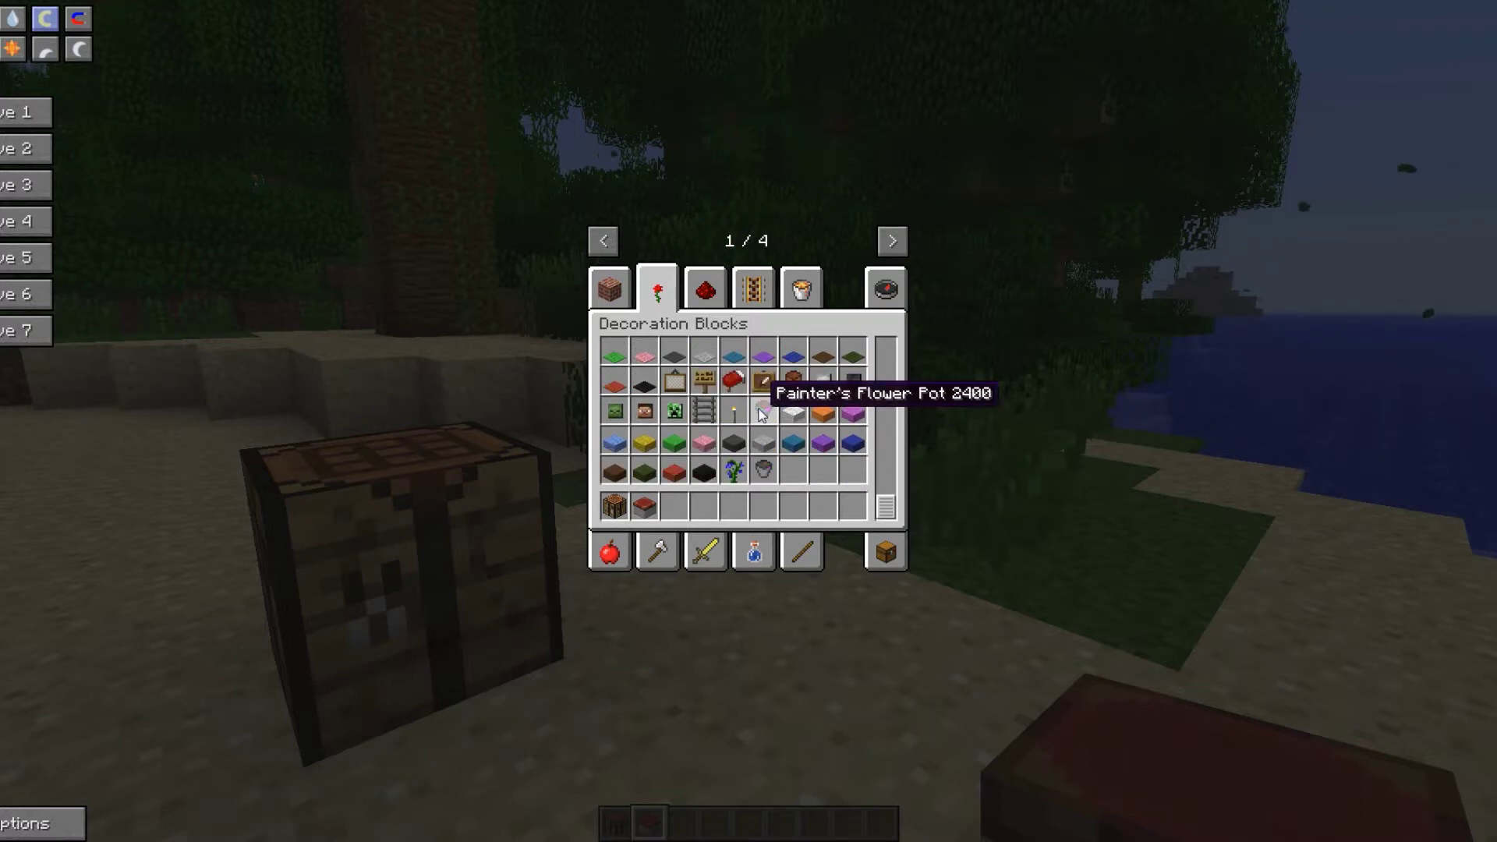
# Search all items and take Toke Seeds, tobacco seeds and bone meal into the hotbar
pyautogui.click(887, 288)
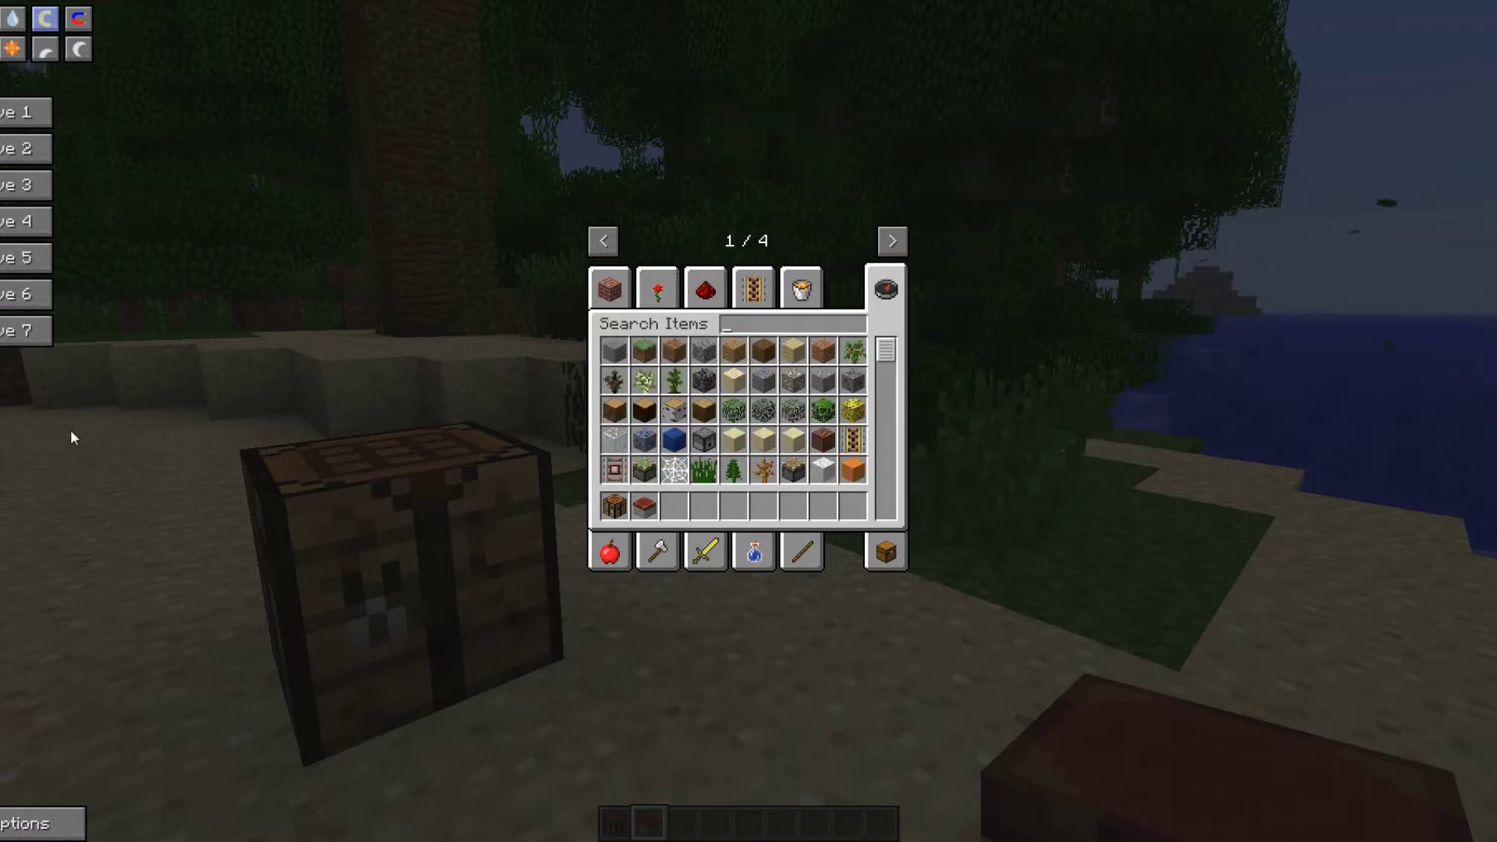
pyautogui.write('toke')
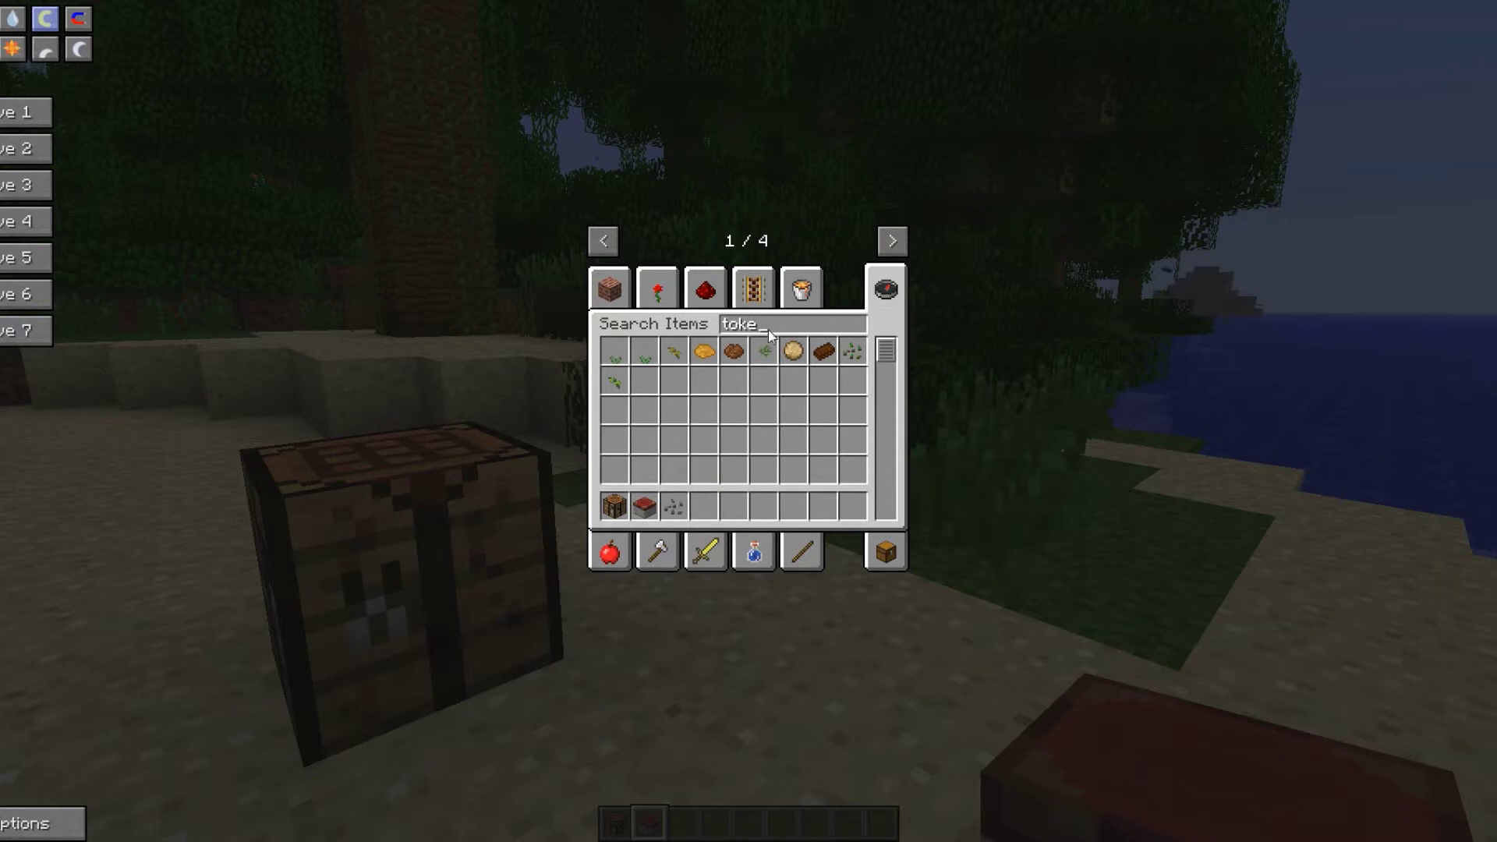
pyautogui.press('BackSpace')
pyautogui.press('BackSpace')
pyautogui.press('BackSpace')
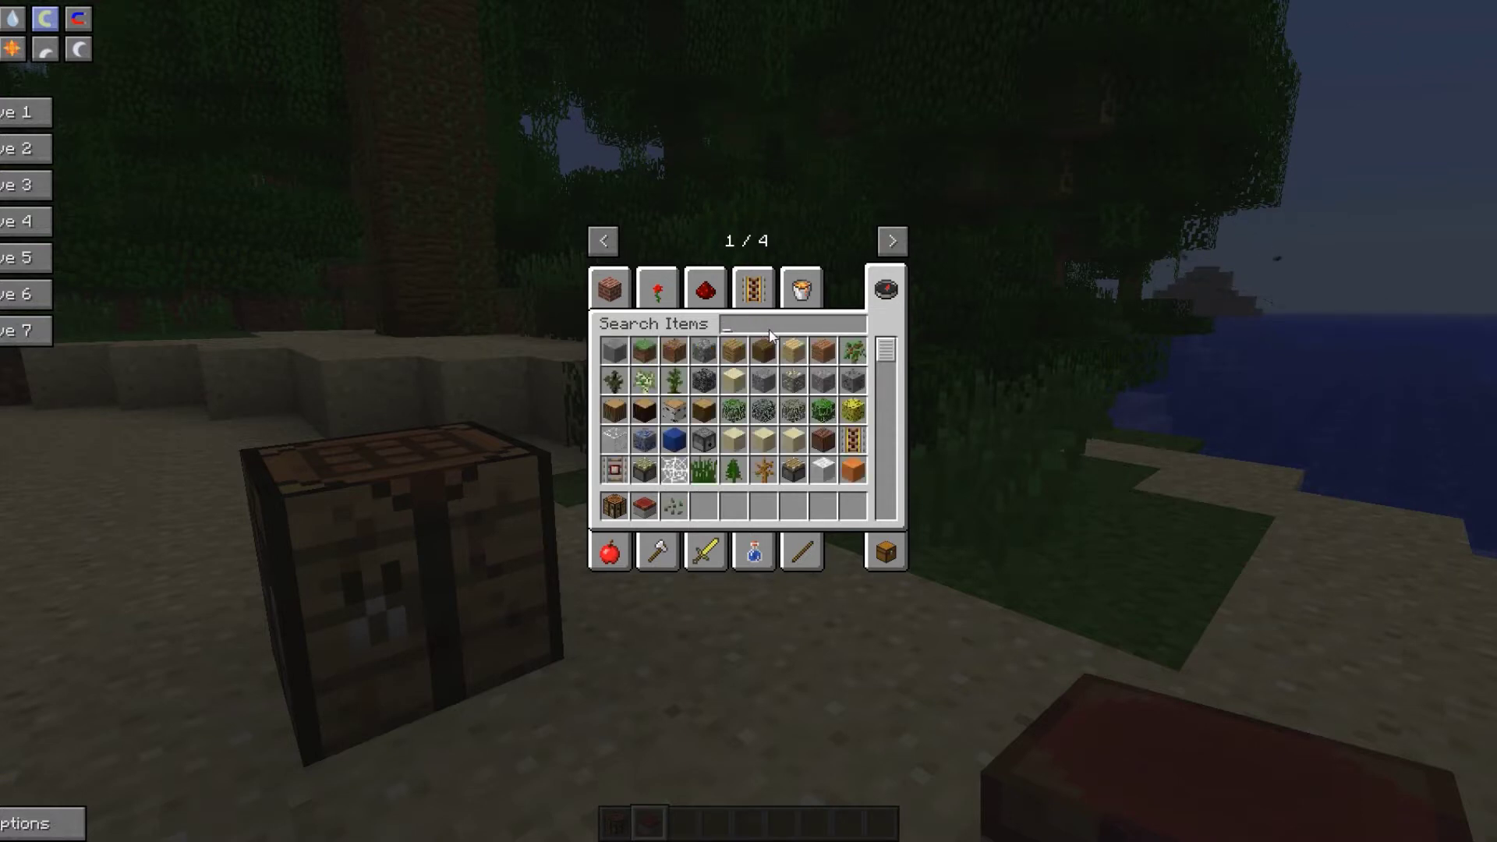
pyautogui.write('toba')
pyautogui.click(613, 350)
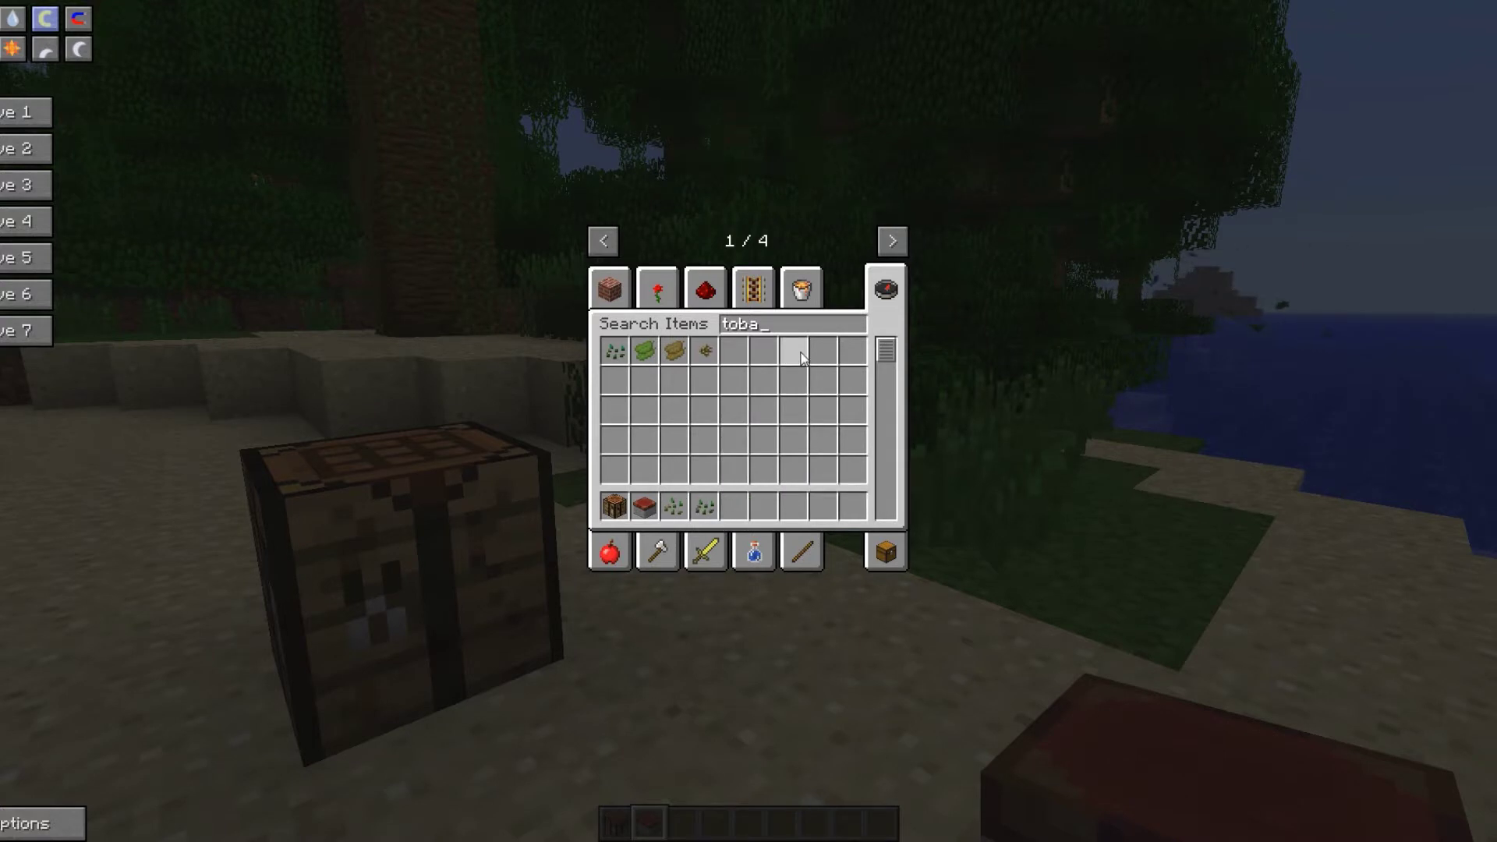
pyautogui.press('BackSpace')
pyautogui.press('BackSpace')
pyautogui.press('BackSpace')
pyautogui.write('bone')
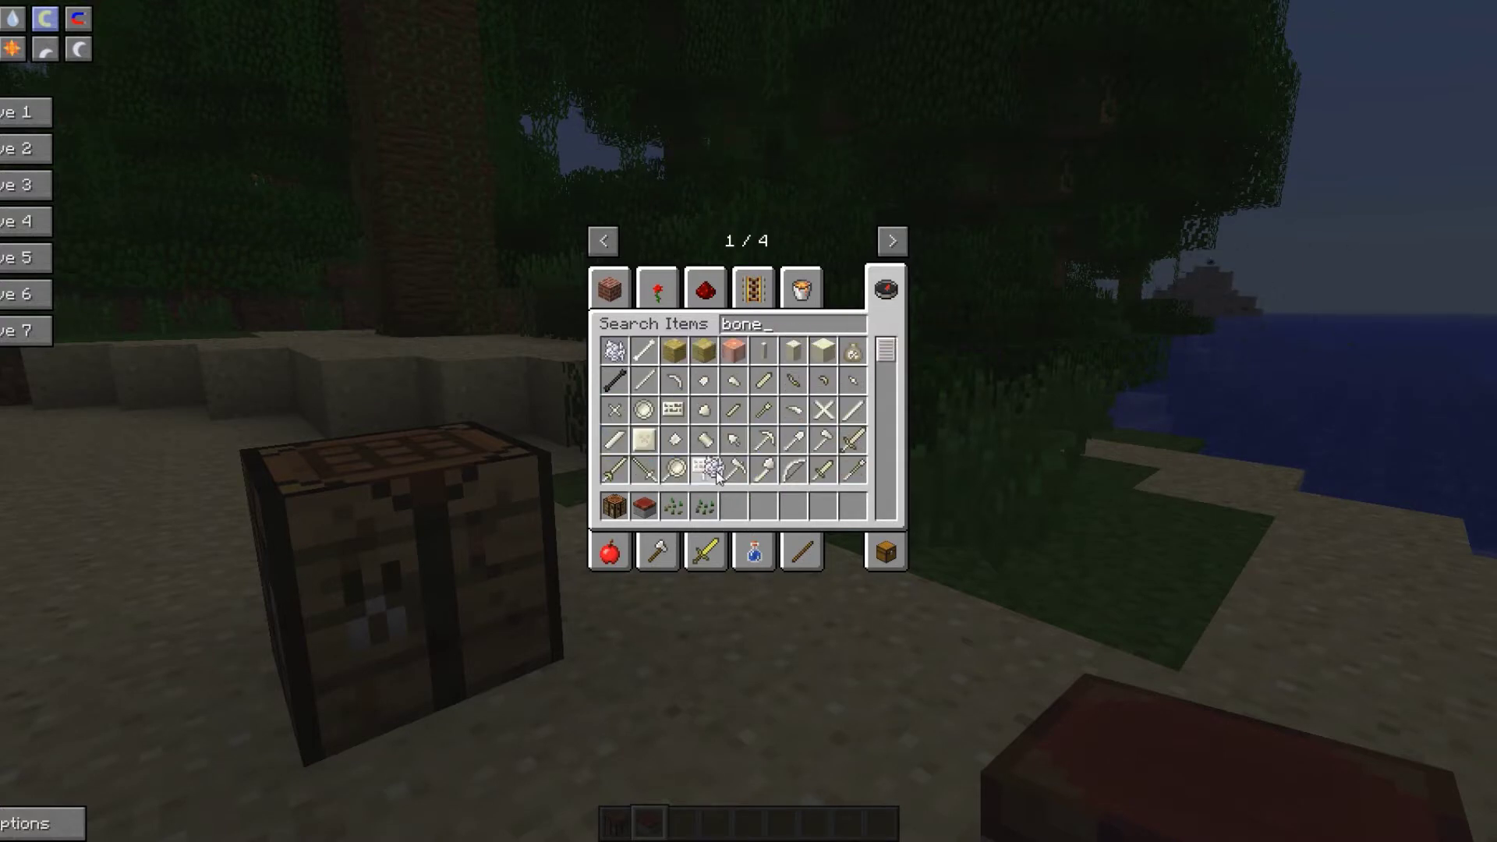
pyautogui.keyDown('shift'); pyautogui.click(708, 468); pyautogui.keyUp('shift')
pyautogui.press('Escape')
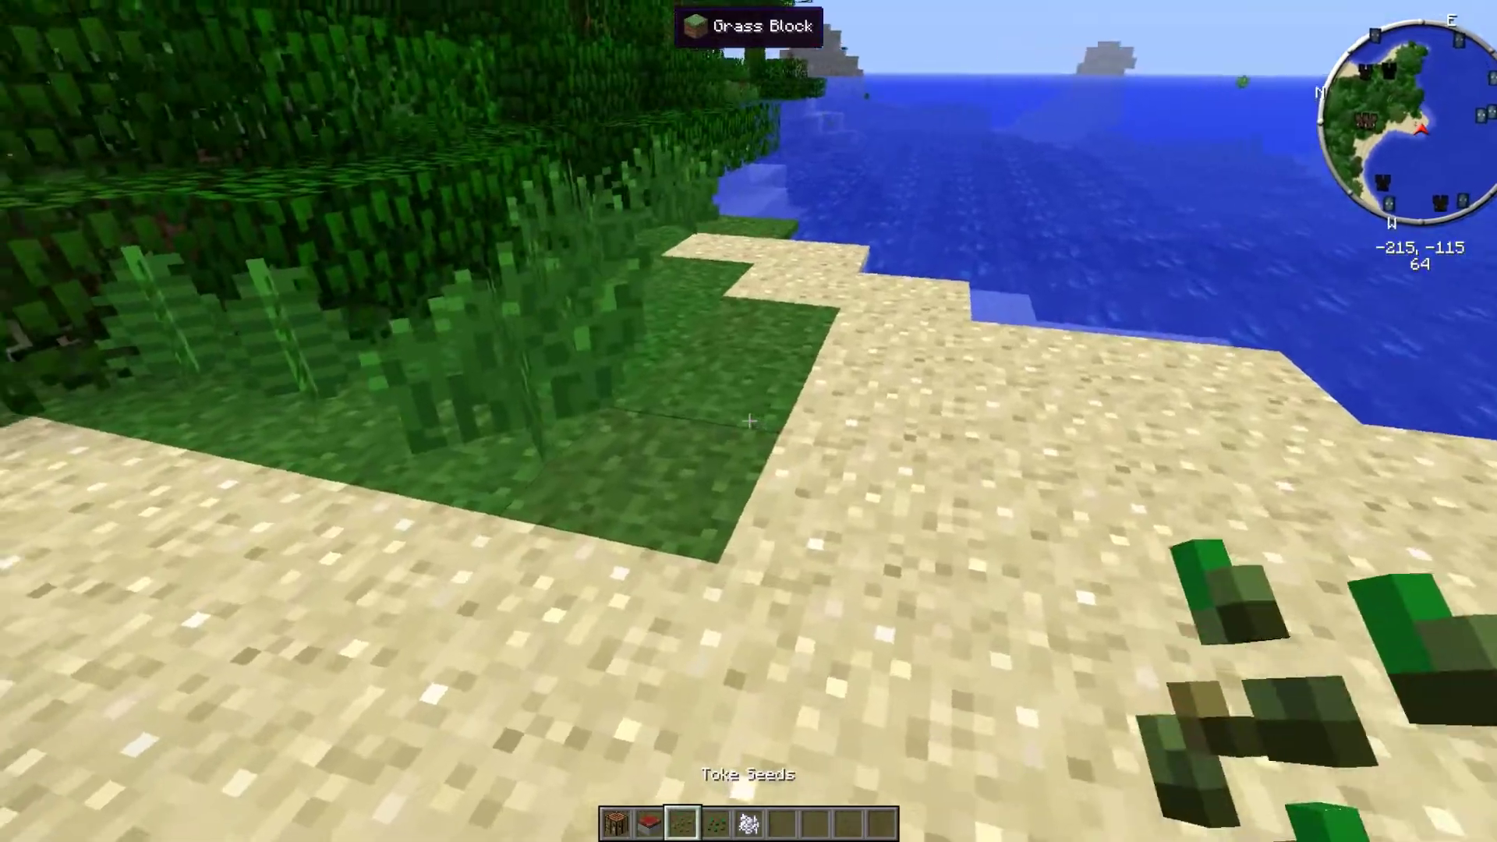
# Take a Diamond Hoe from the Tools tab and till two grass blocks into farmland
pyautogui.press('e')
pyautogui.click(657, 551)
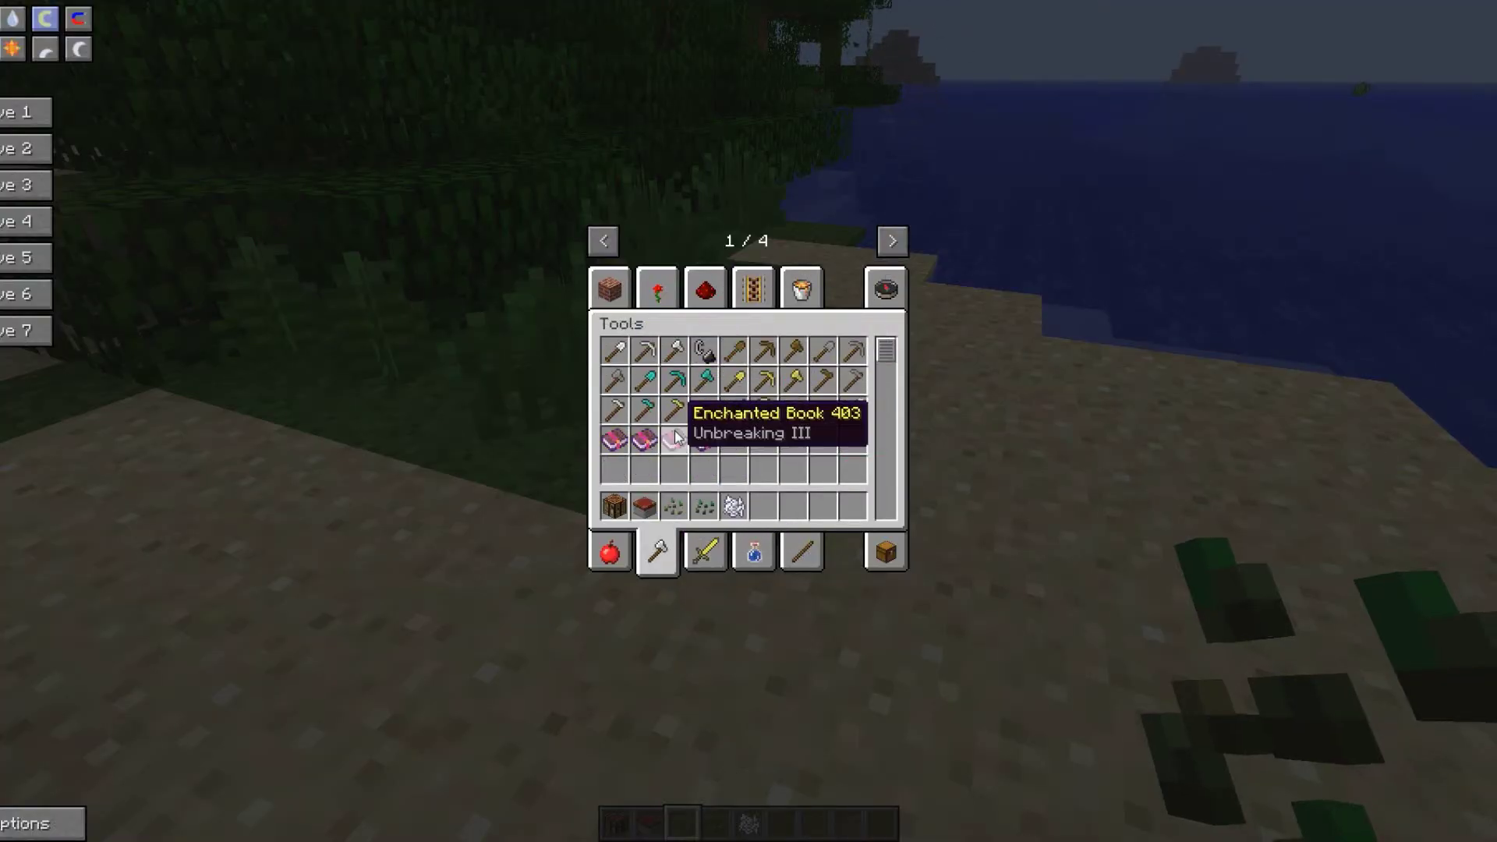
pyautogui.click(648, 413)
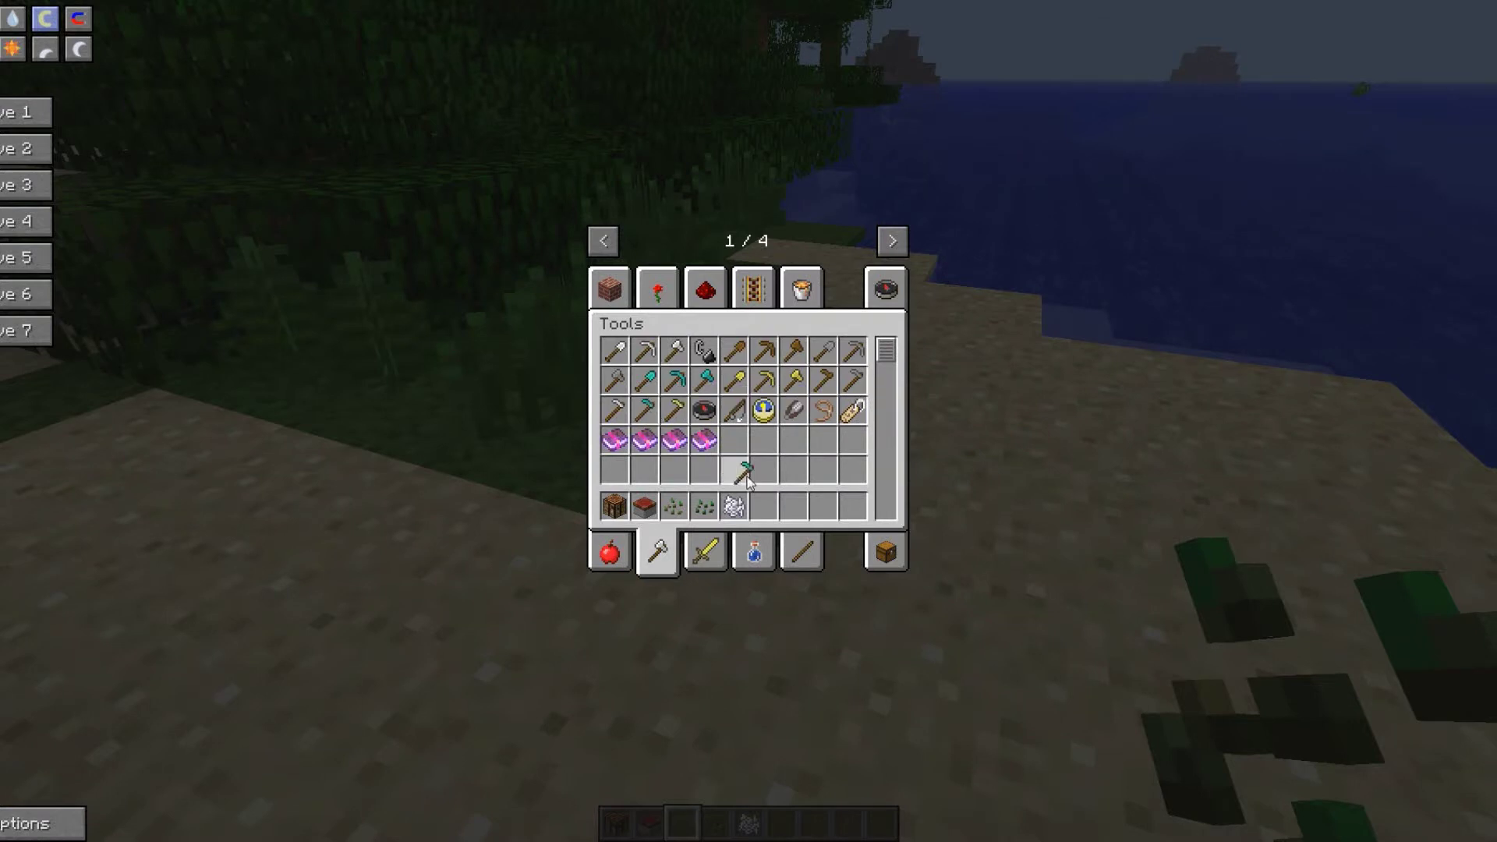
pyautogui.click(763, 505)
pyautogui.press('e')
pyautogui.scroll(-2, 748, 421)
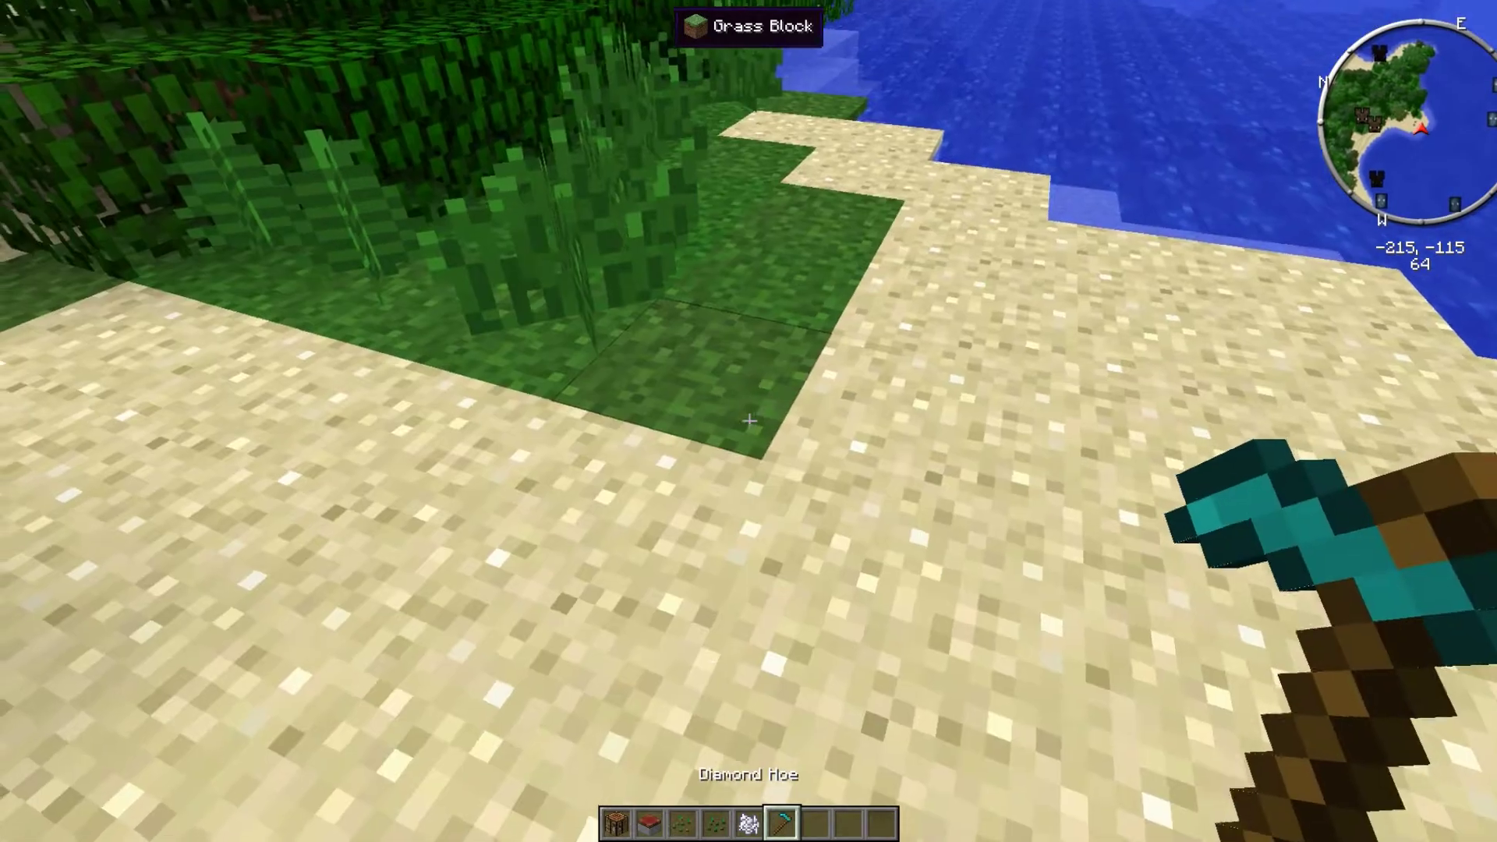
pyautogui.rightClick(749, 421)
pyautogui.rightClick(749, 421)
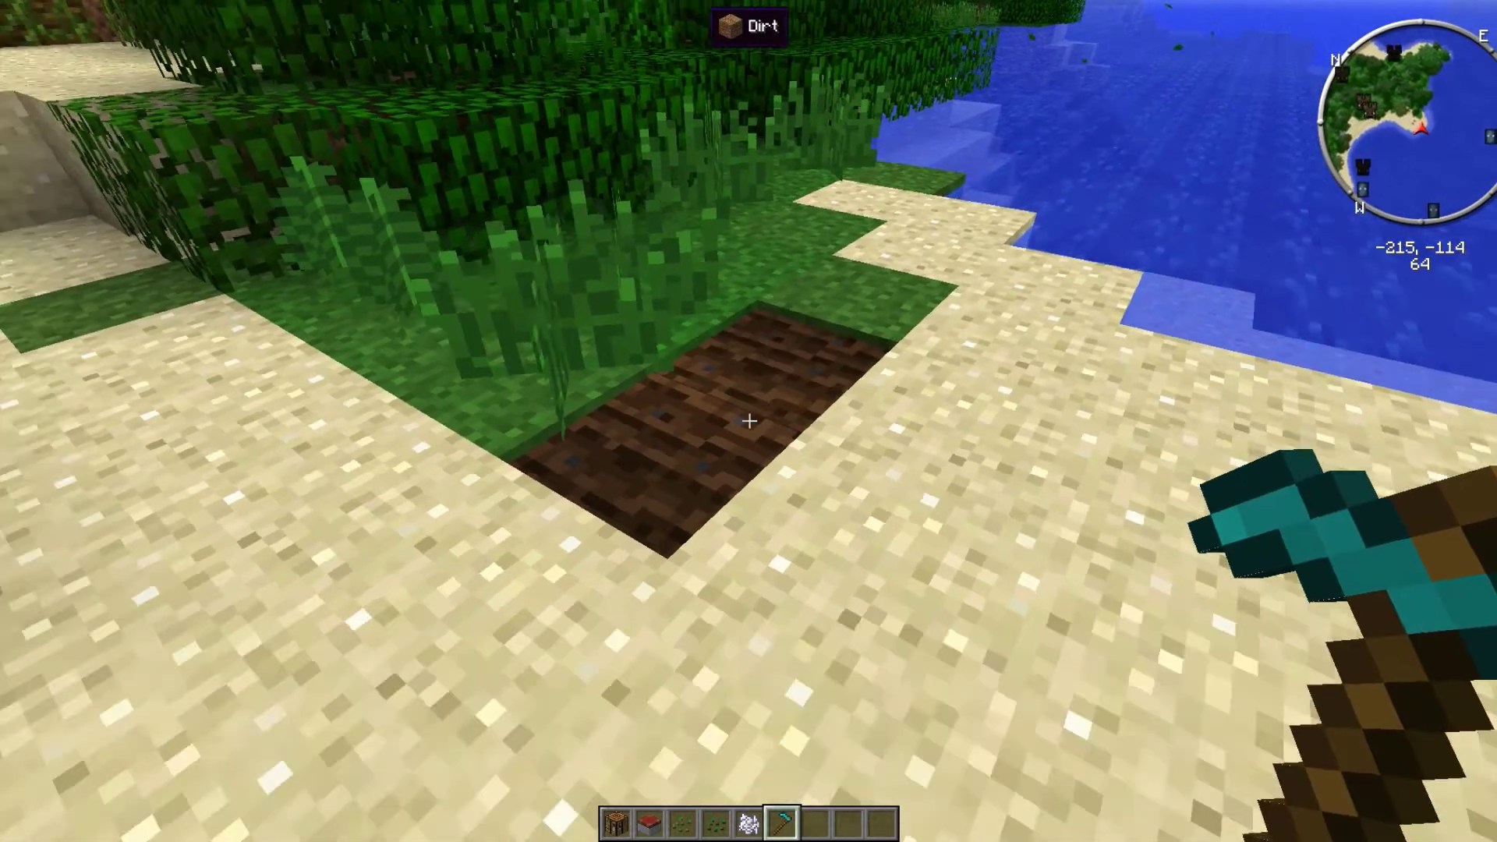
pyautogui.scroll(2, 749, 422)
pyautogui.scroll(1, 748, 421)
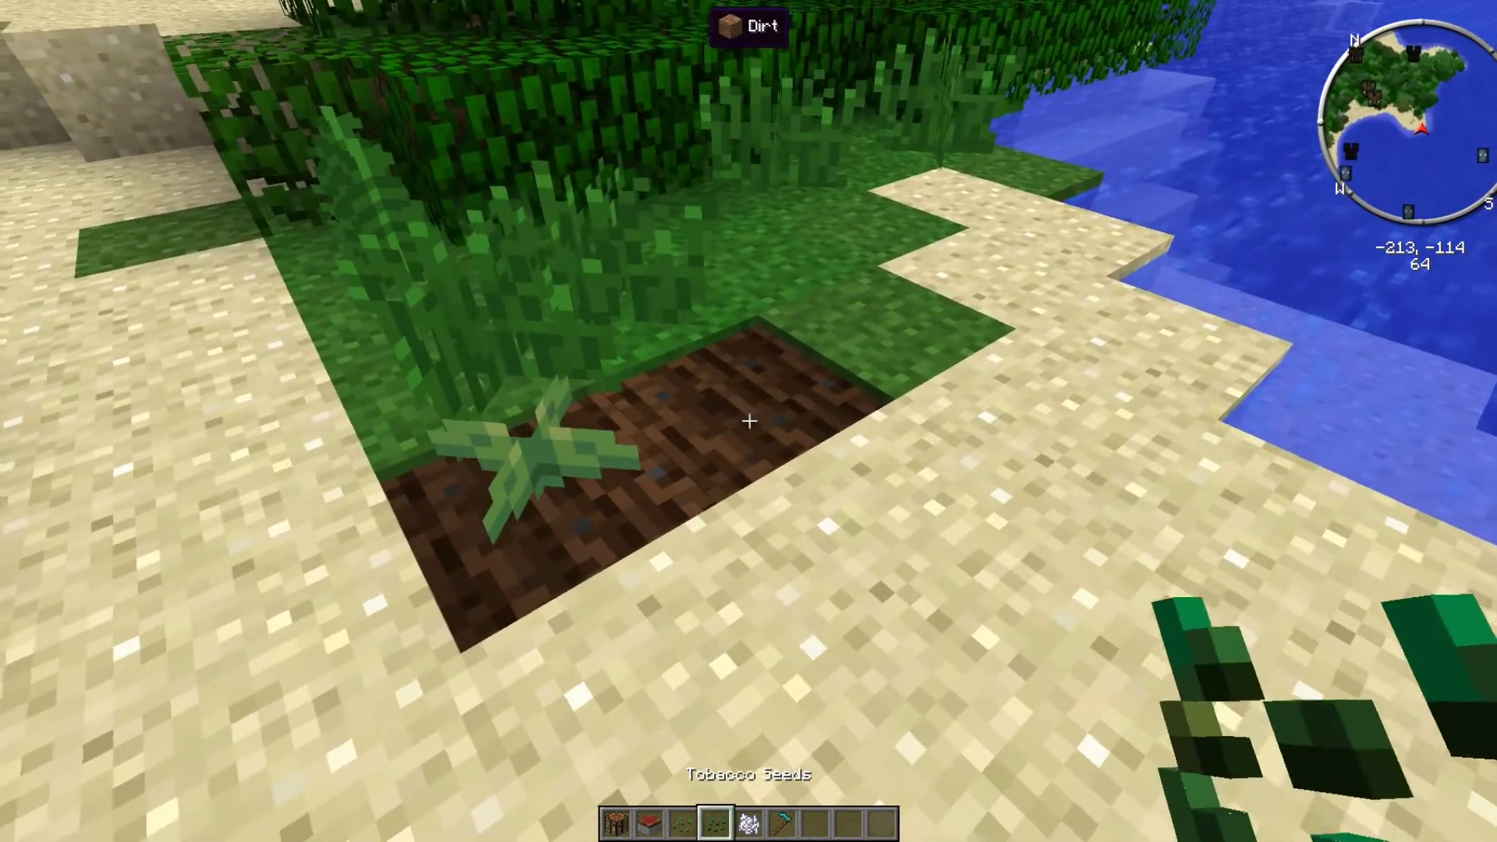
pyautogui.scroll(-1, 749, 421)
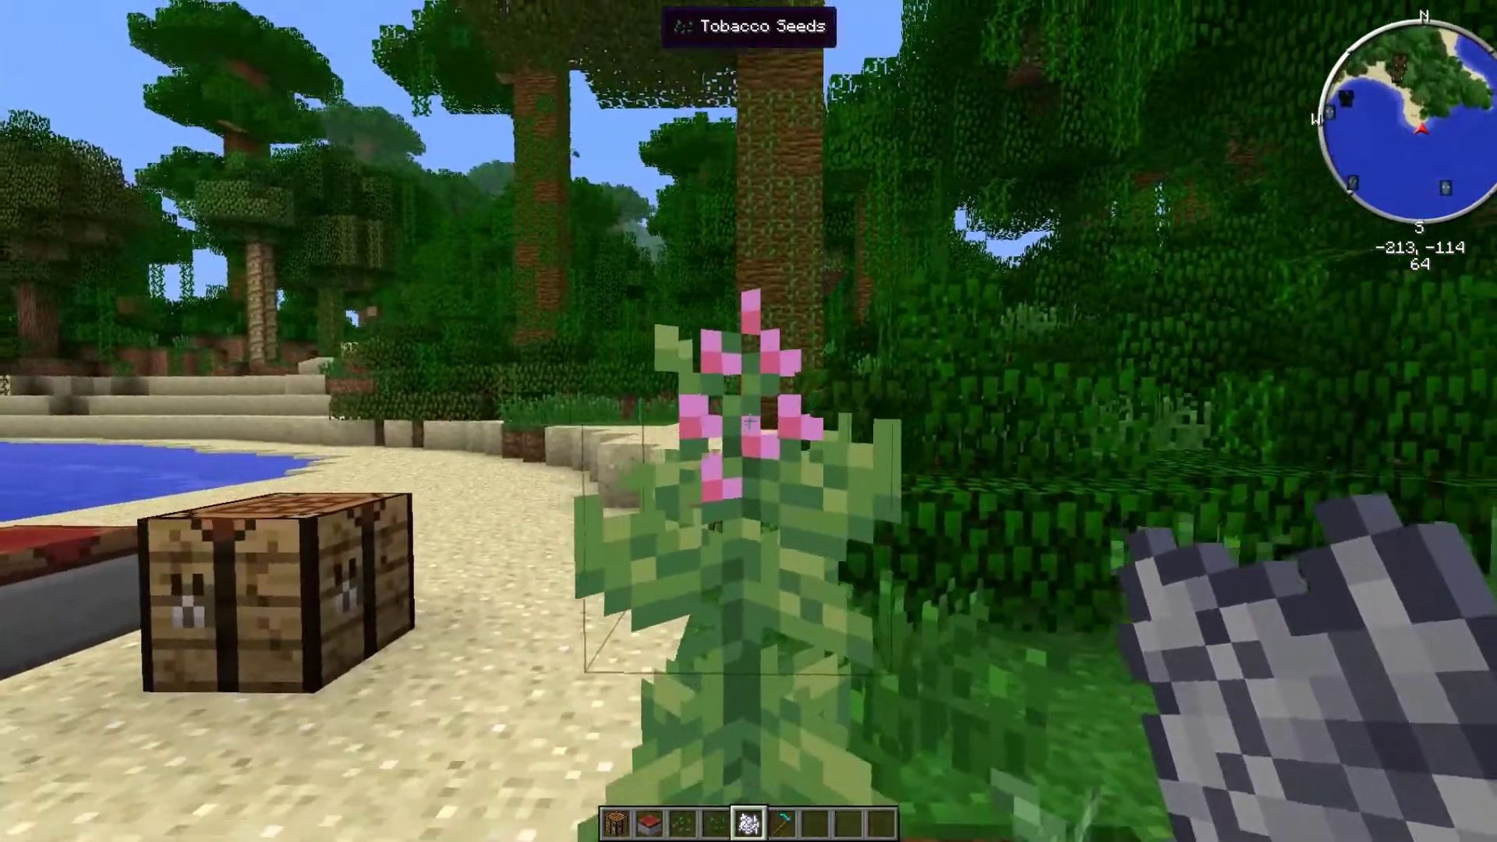
# Bone-meal the tobacco and toke plants until the toke plant is fully grown
pyautogui.rightClick(749, 421)
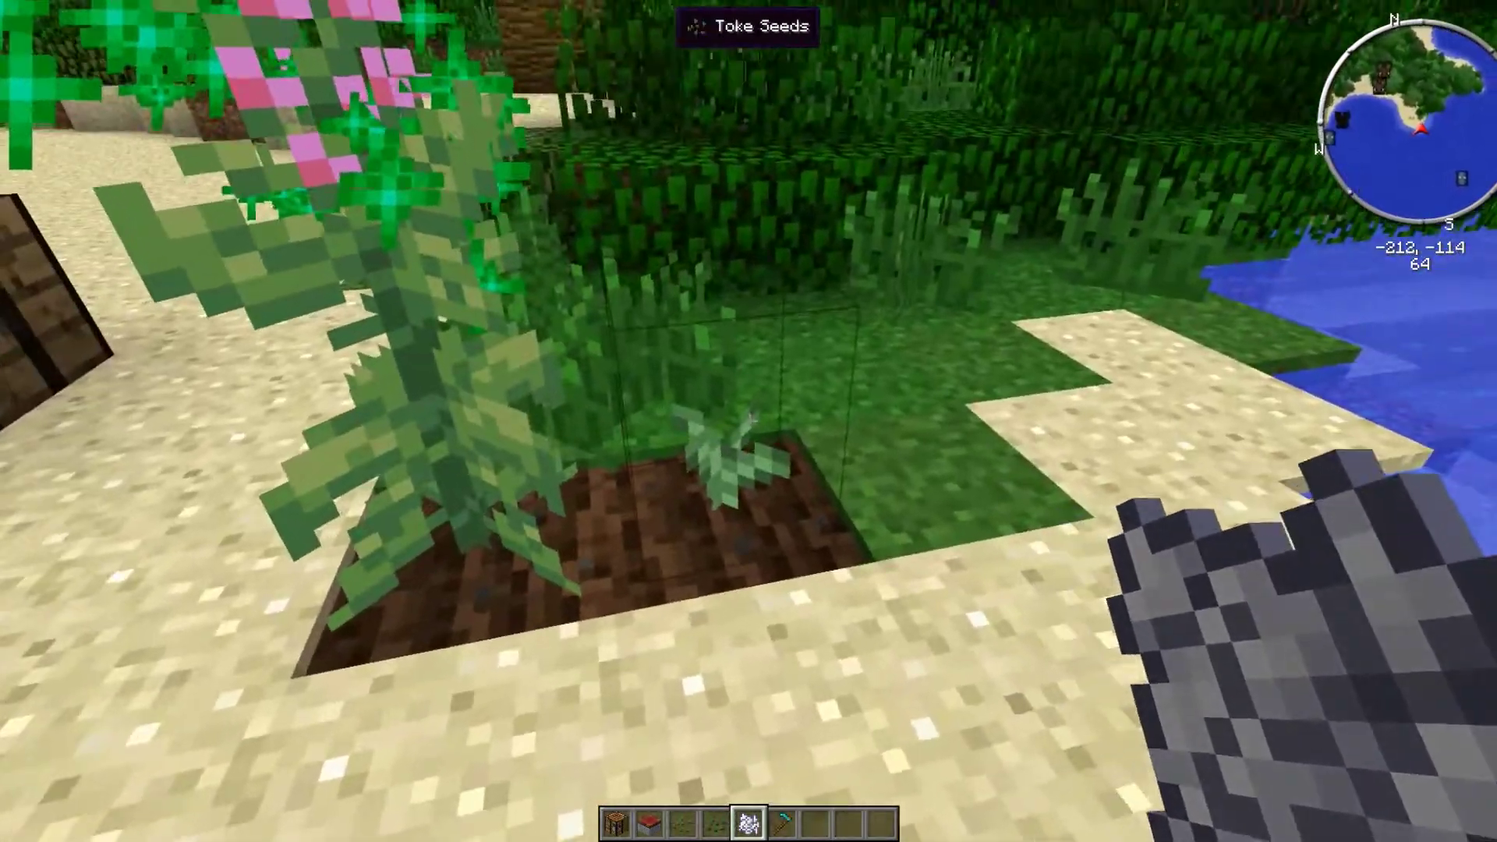
pyautogui.rightClick(749, 421)
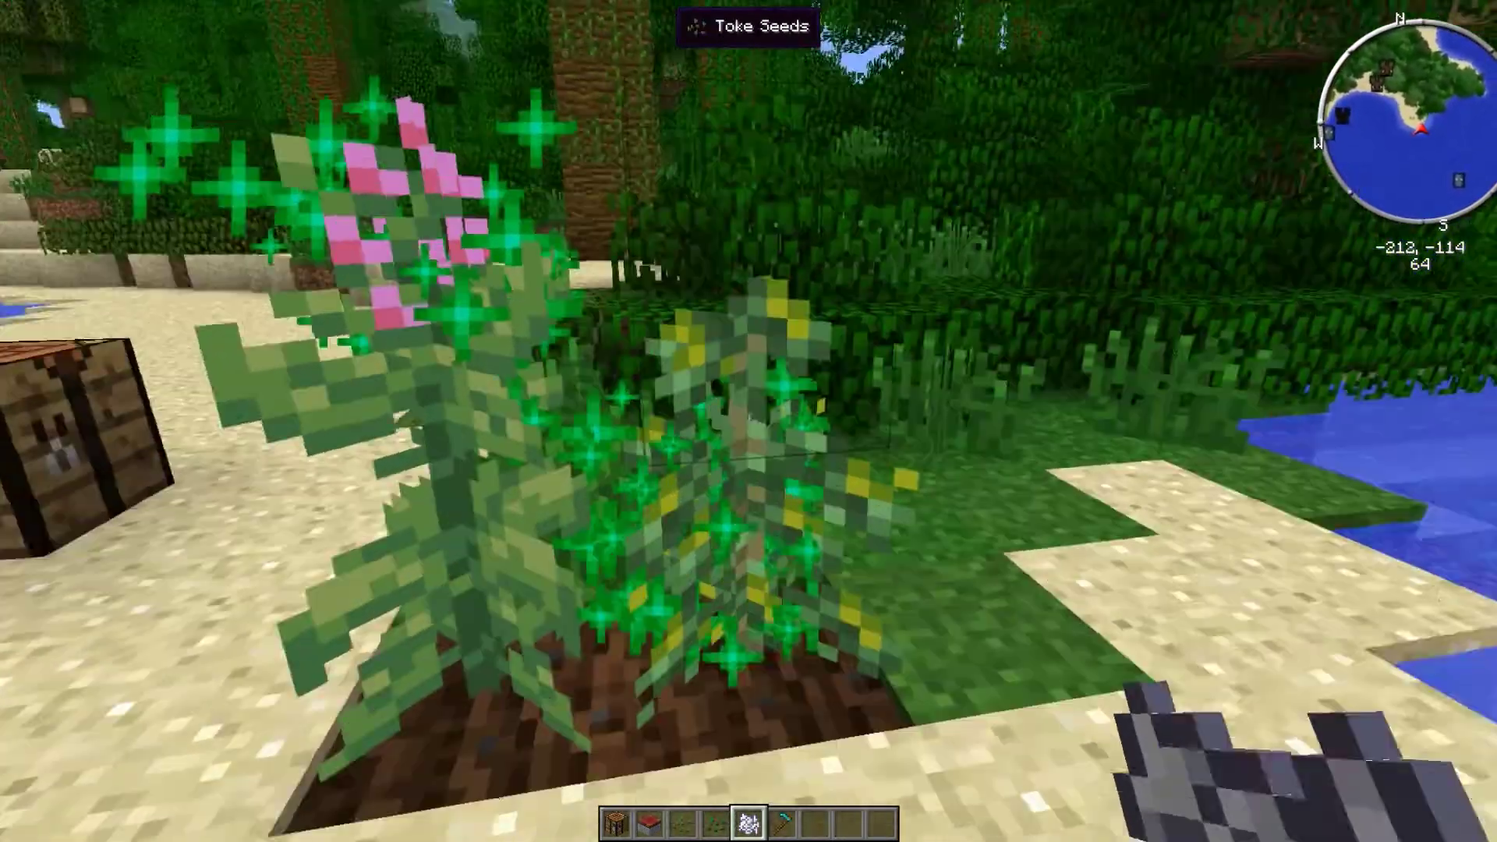
pyautogui.rightClick(749, 421)
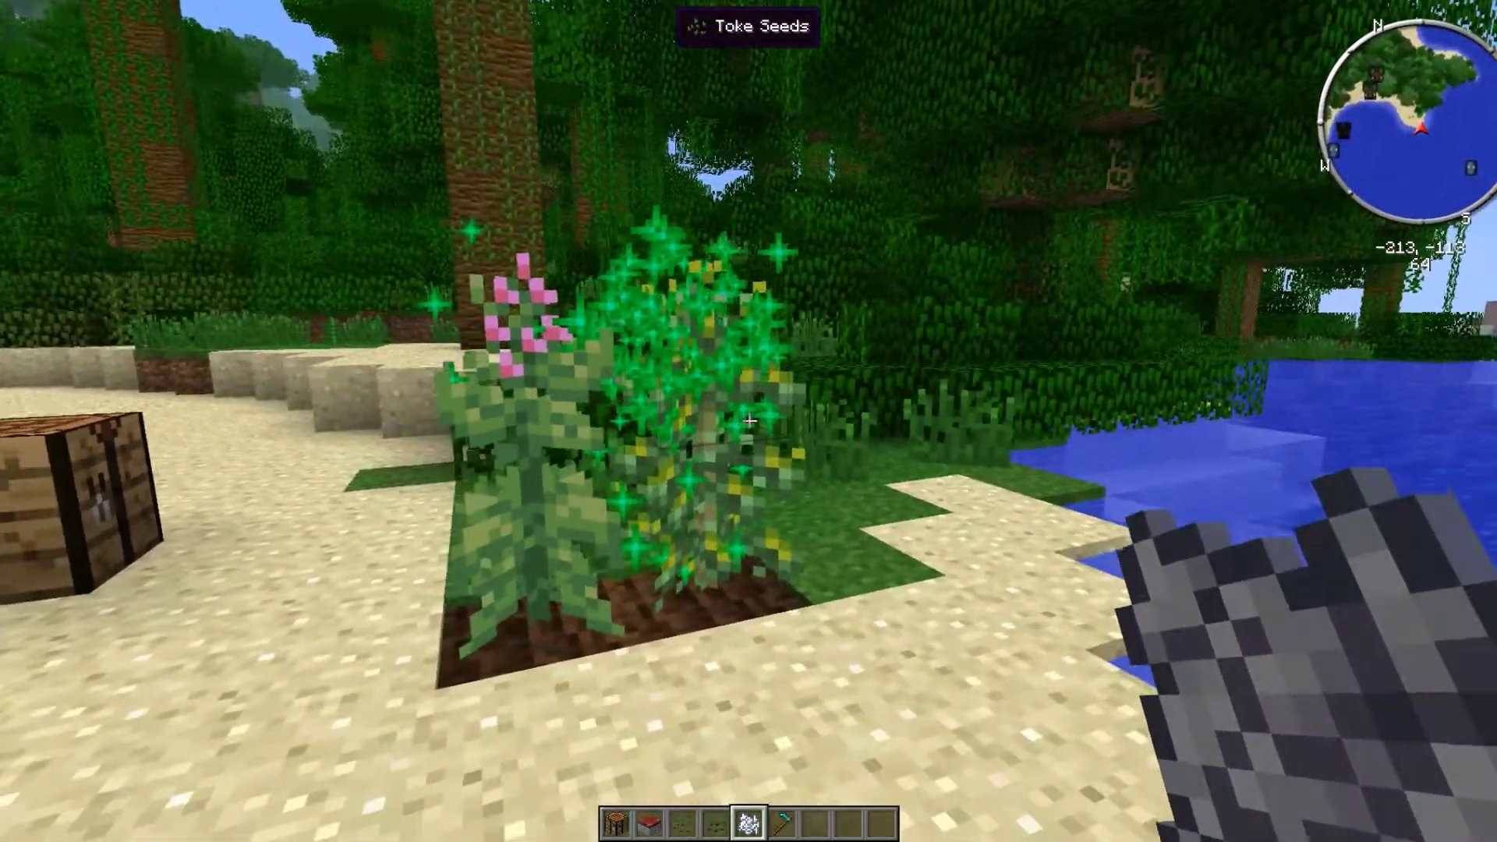
pyautogui.rightClick(749, 422)
pyautogui.rightClick(749, 421)
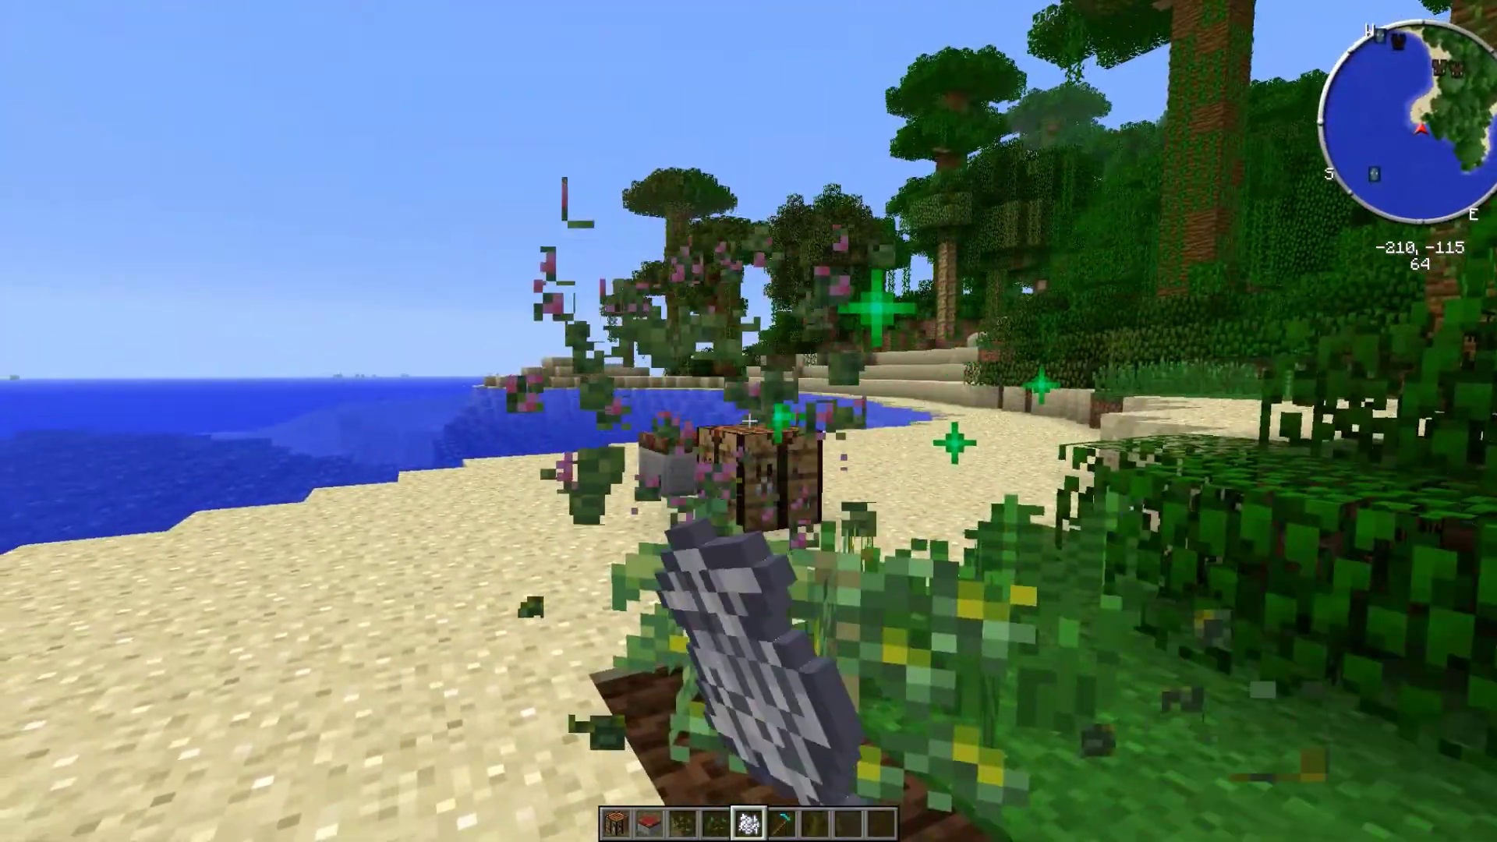
# Harvest both plants, dig out the farmland, and fill the hole with sand
pyautogui.click(748, 421)
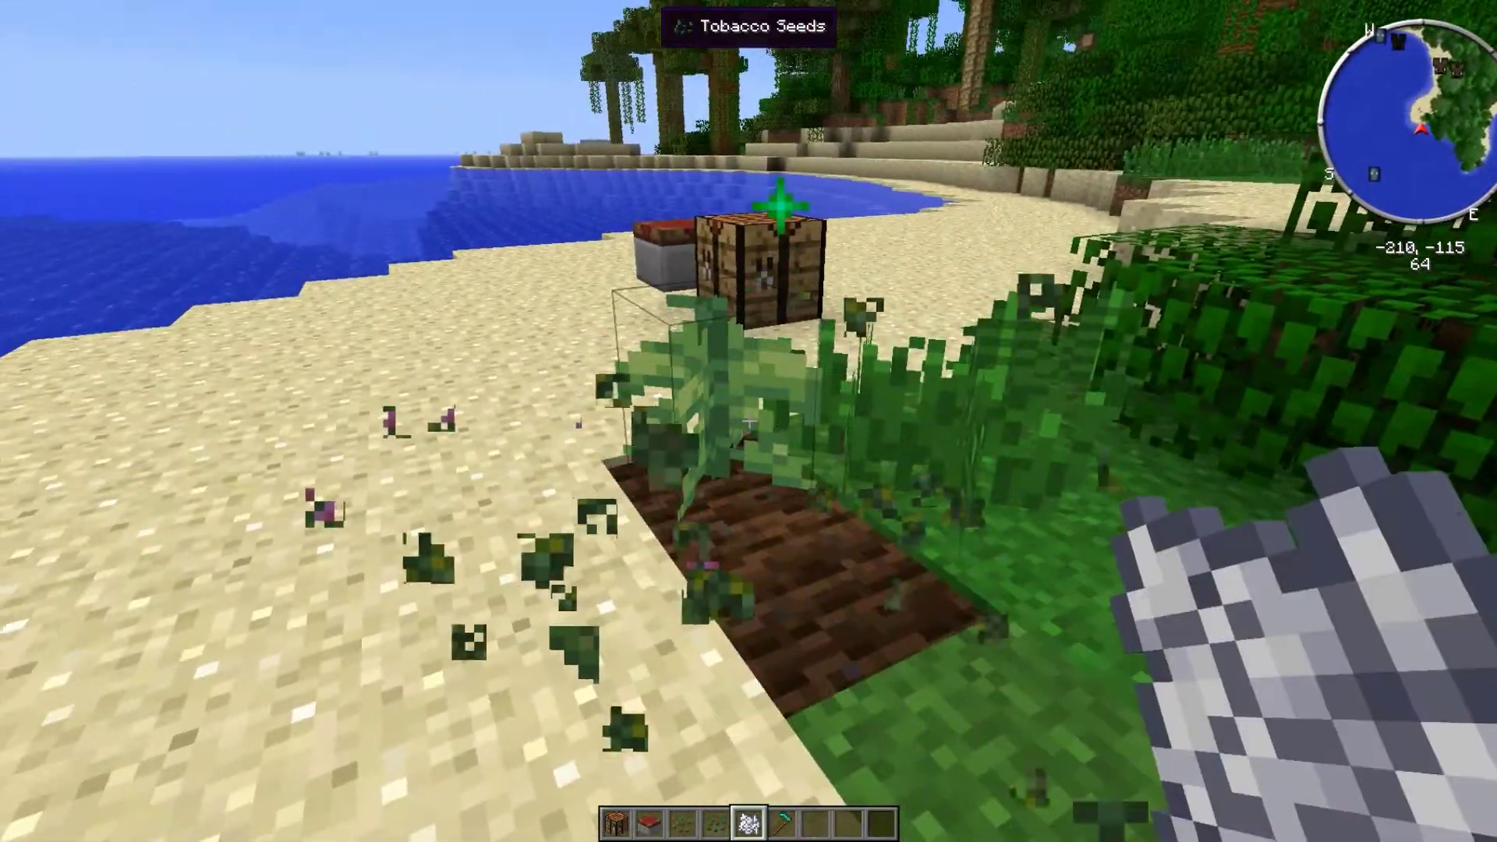
pyautogui.click(748, 421)
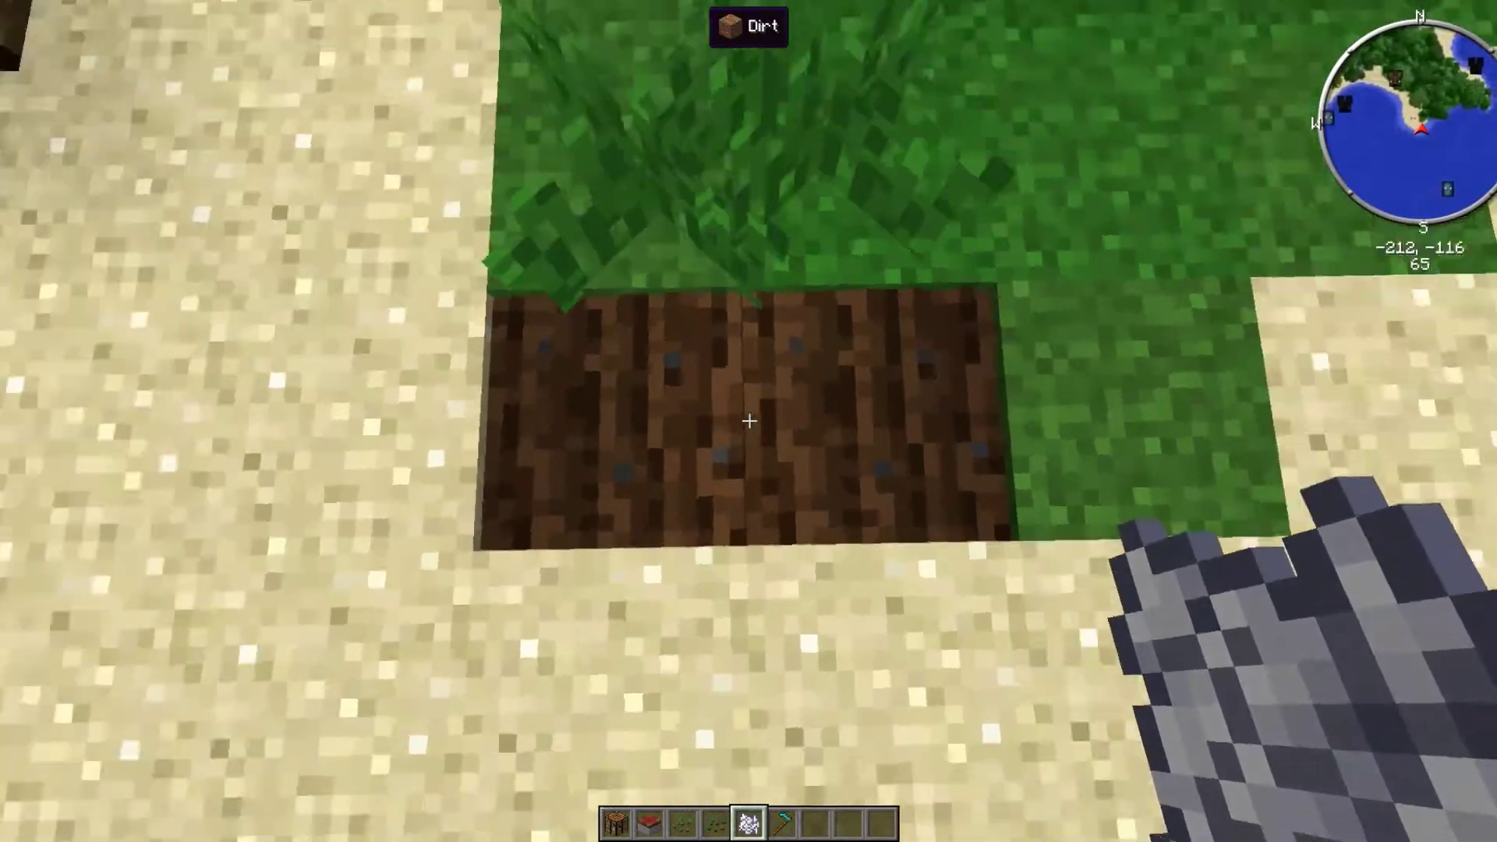
pyautogui.click(749, 421)
pyautogui.click(748, 422)
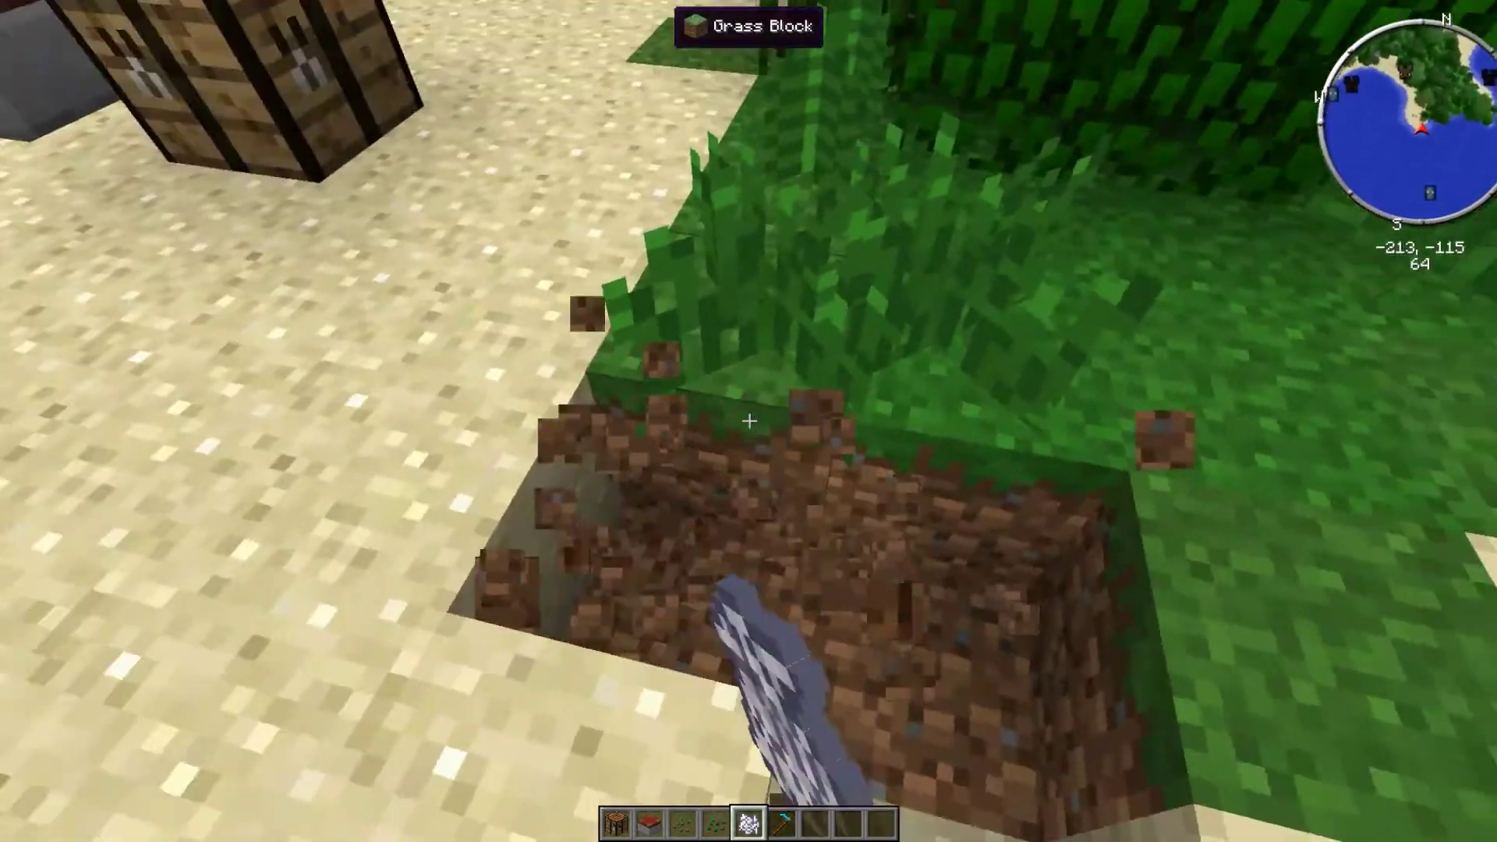
pyautogui.scroll(-2, 748, 421)
pyautogui.rightClick(748, 421)
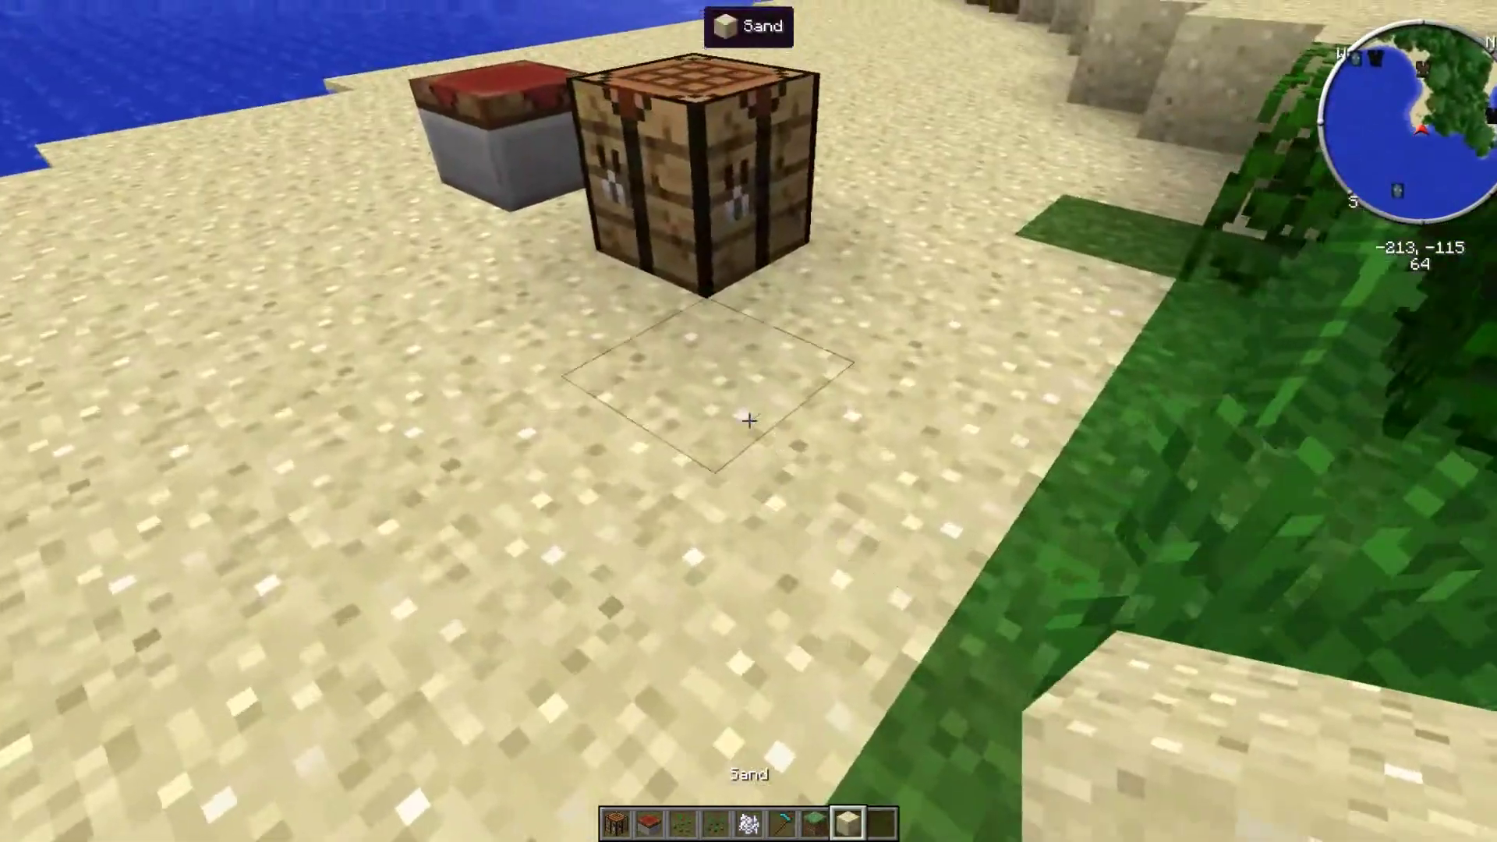
pyautogui.press('e')
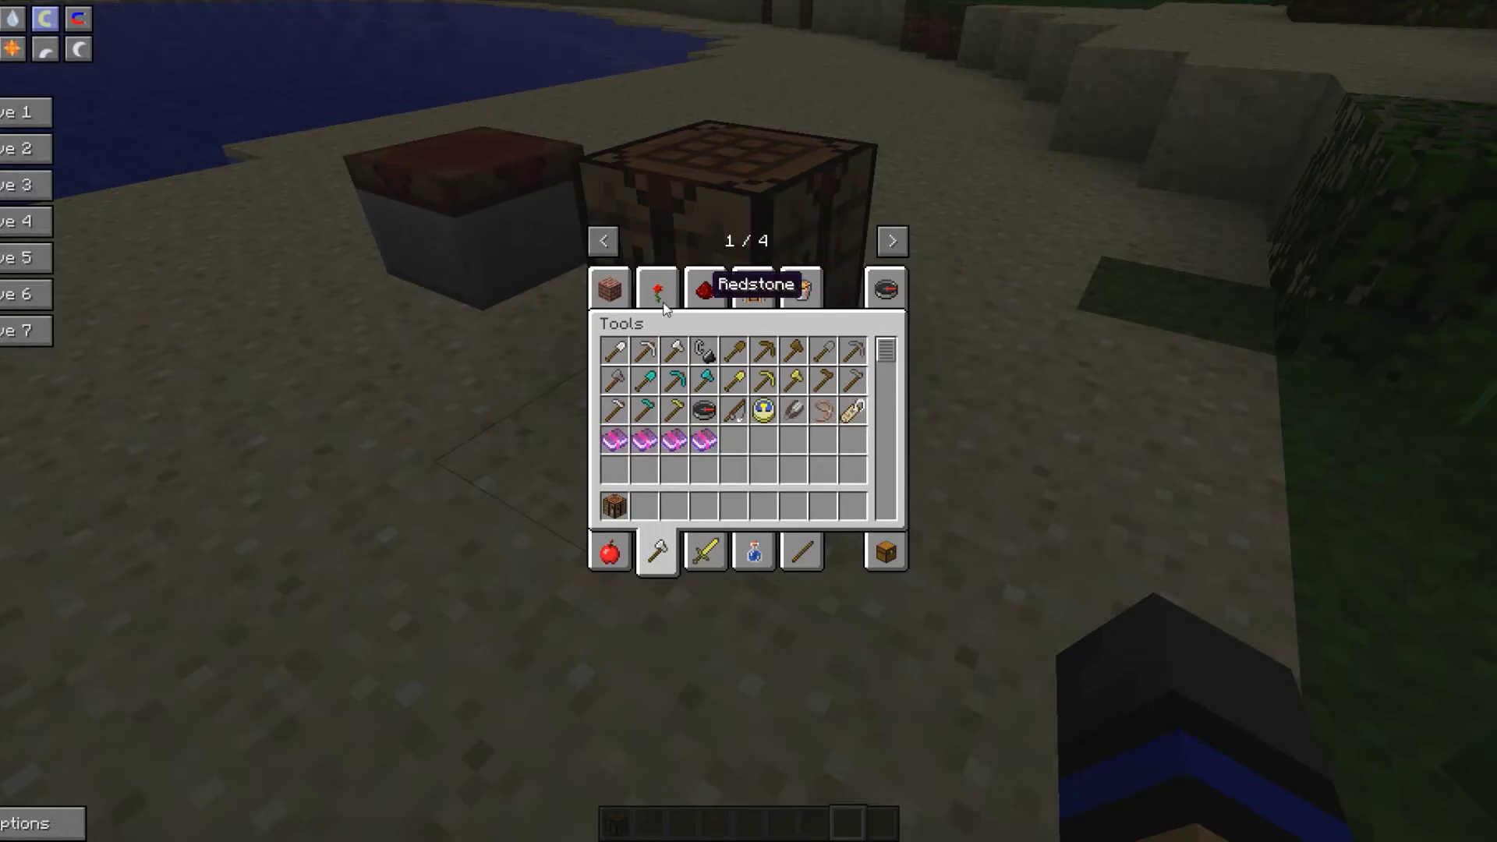
# Search all items and take a Toke Bud and a Tobacco leaf into the hotbar
pyautogui.click(881, 286)
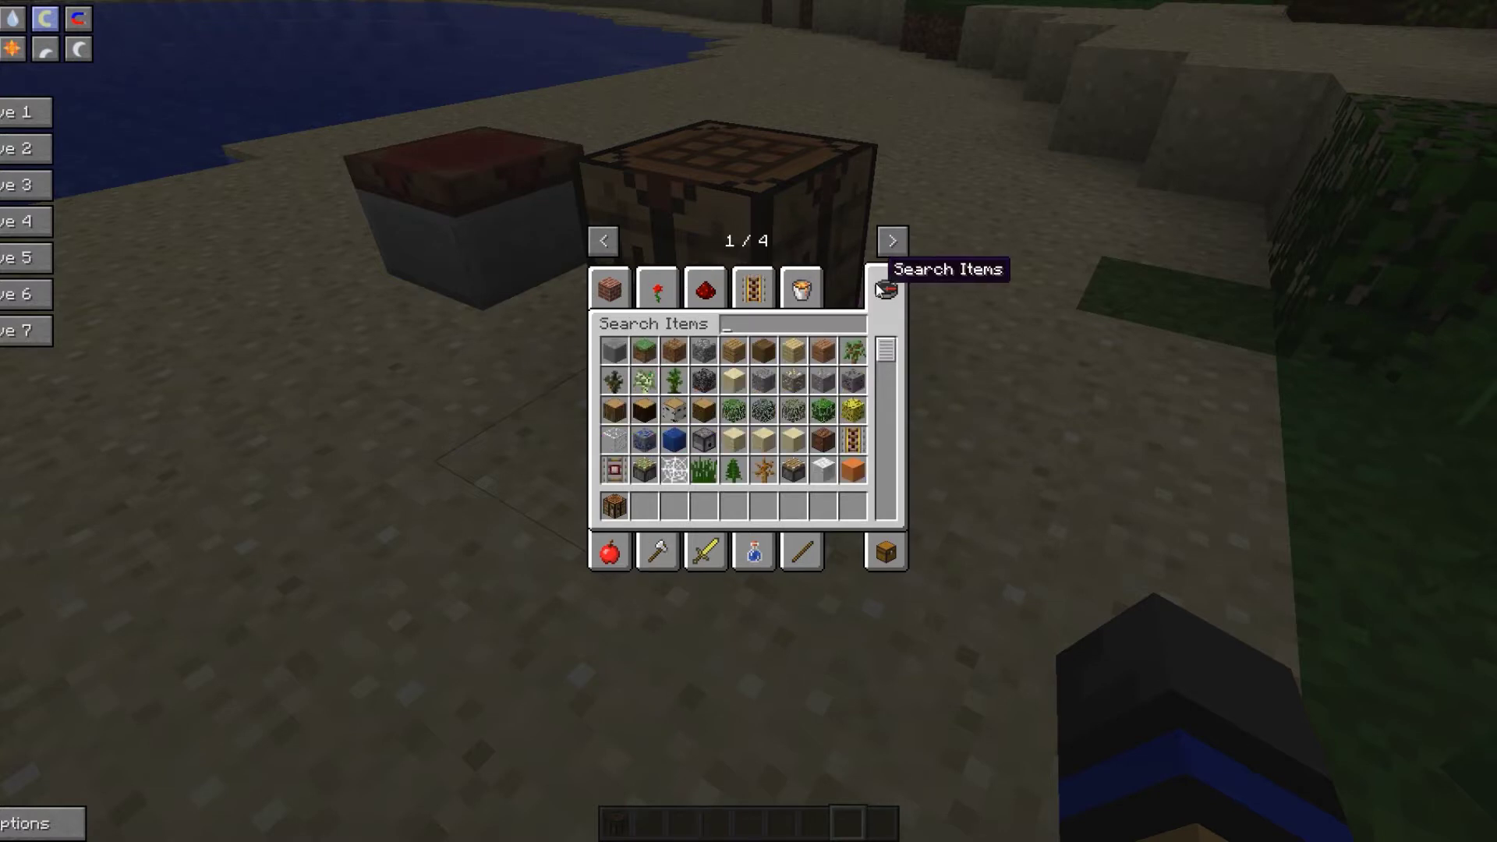
pyautogui.write('toke')
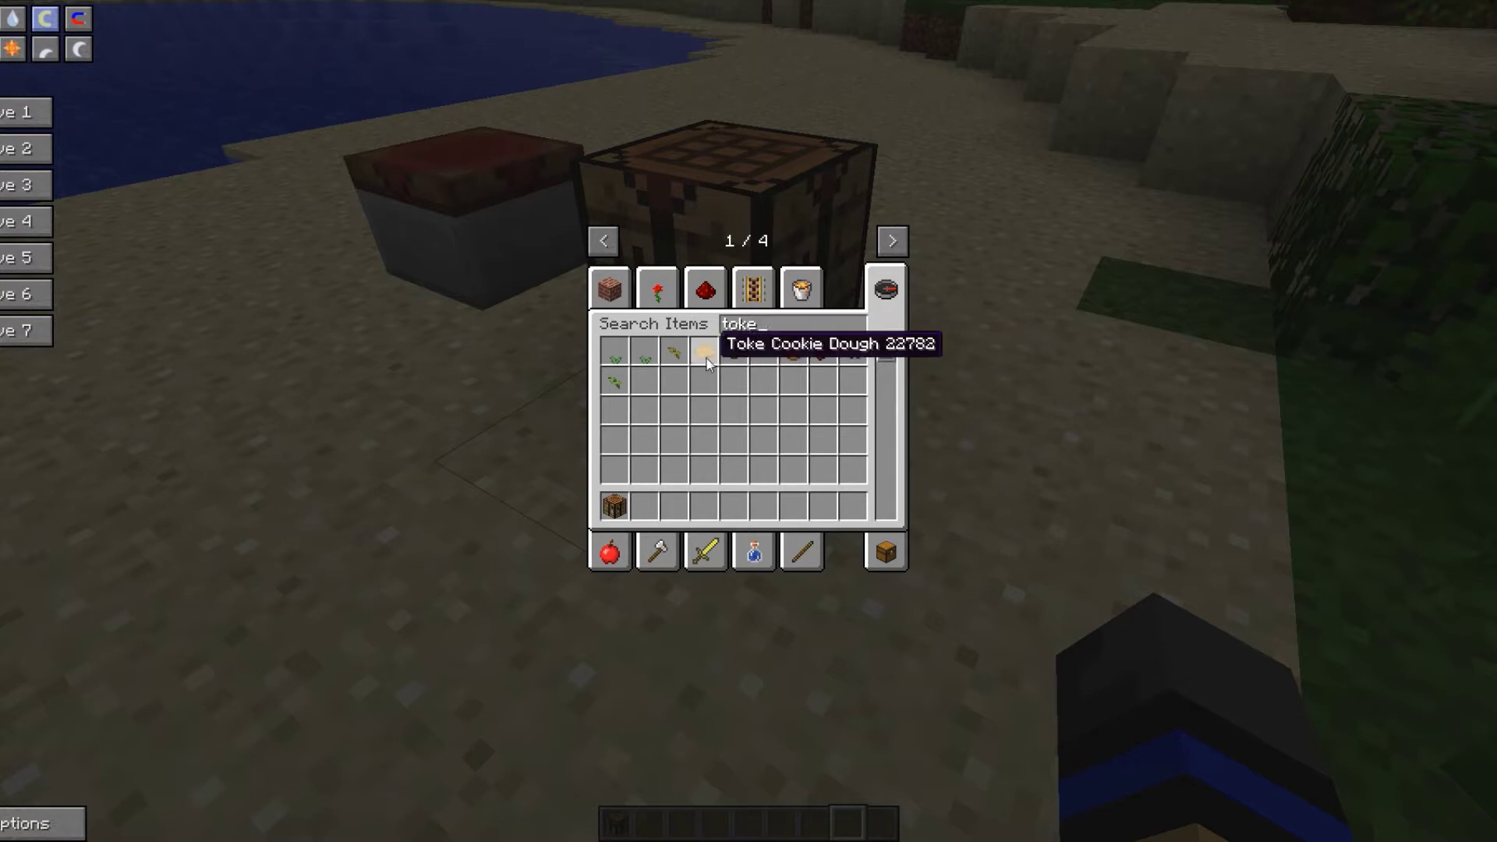
pyautogui.click(614, 389)
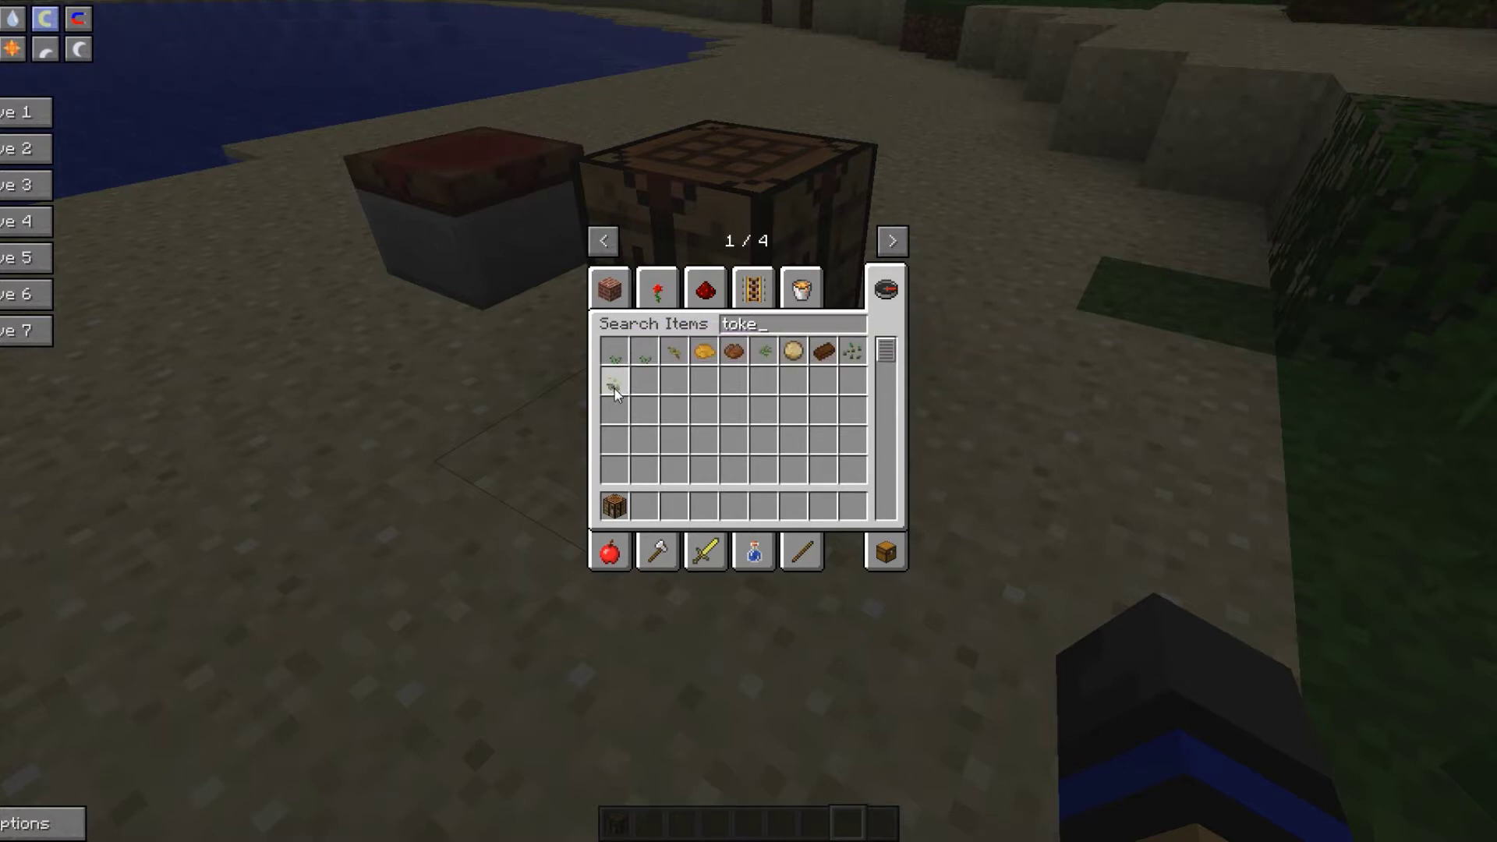
pyautogui.click(645, 505)
pyautogui.press('BackSpace')
pyautogui.press('BackSpace')
pyautogui.write('ba')
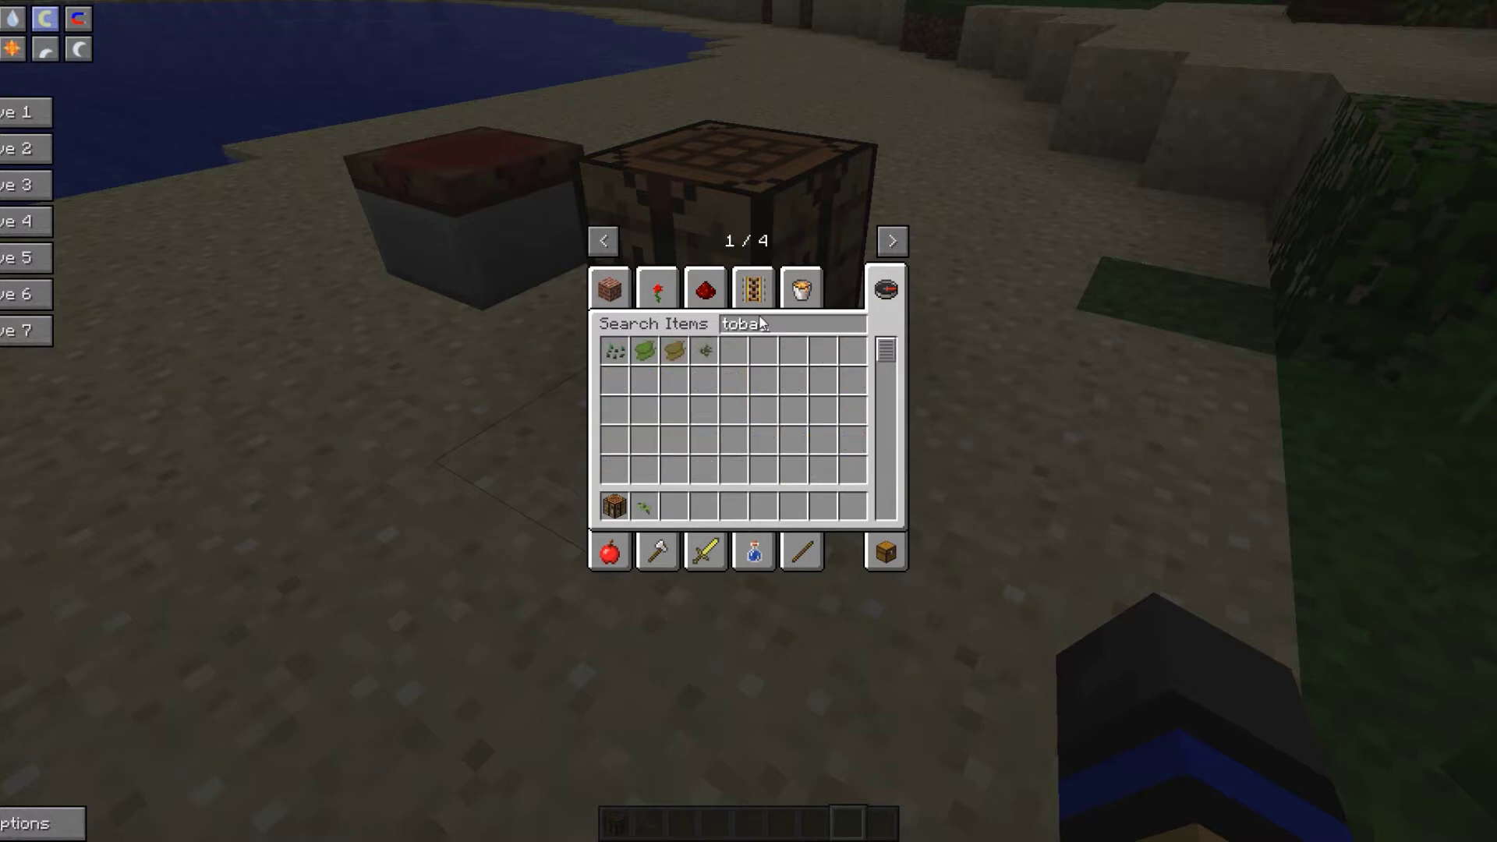
pyautogui.click(642, 351)
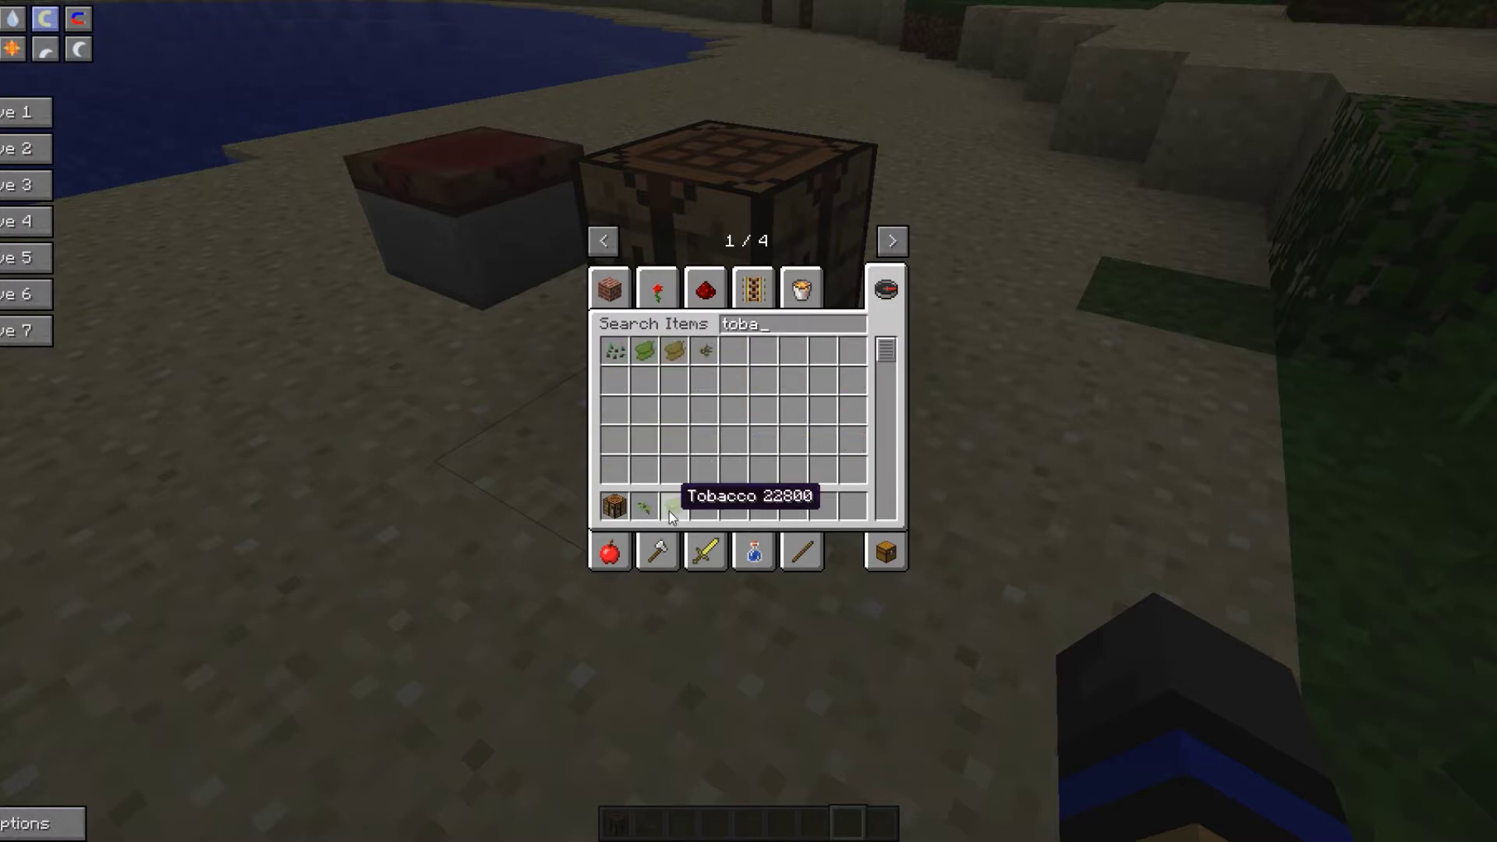
pyautogui.press('Escape')
# Put the tobacco into the first Drying Table's drying slot
pyautogui.rightClick(750, 421)
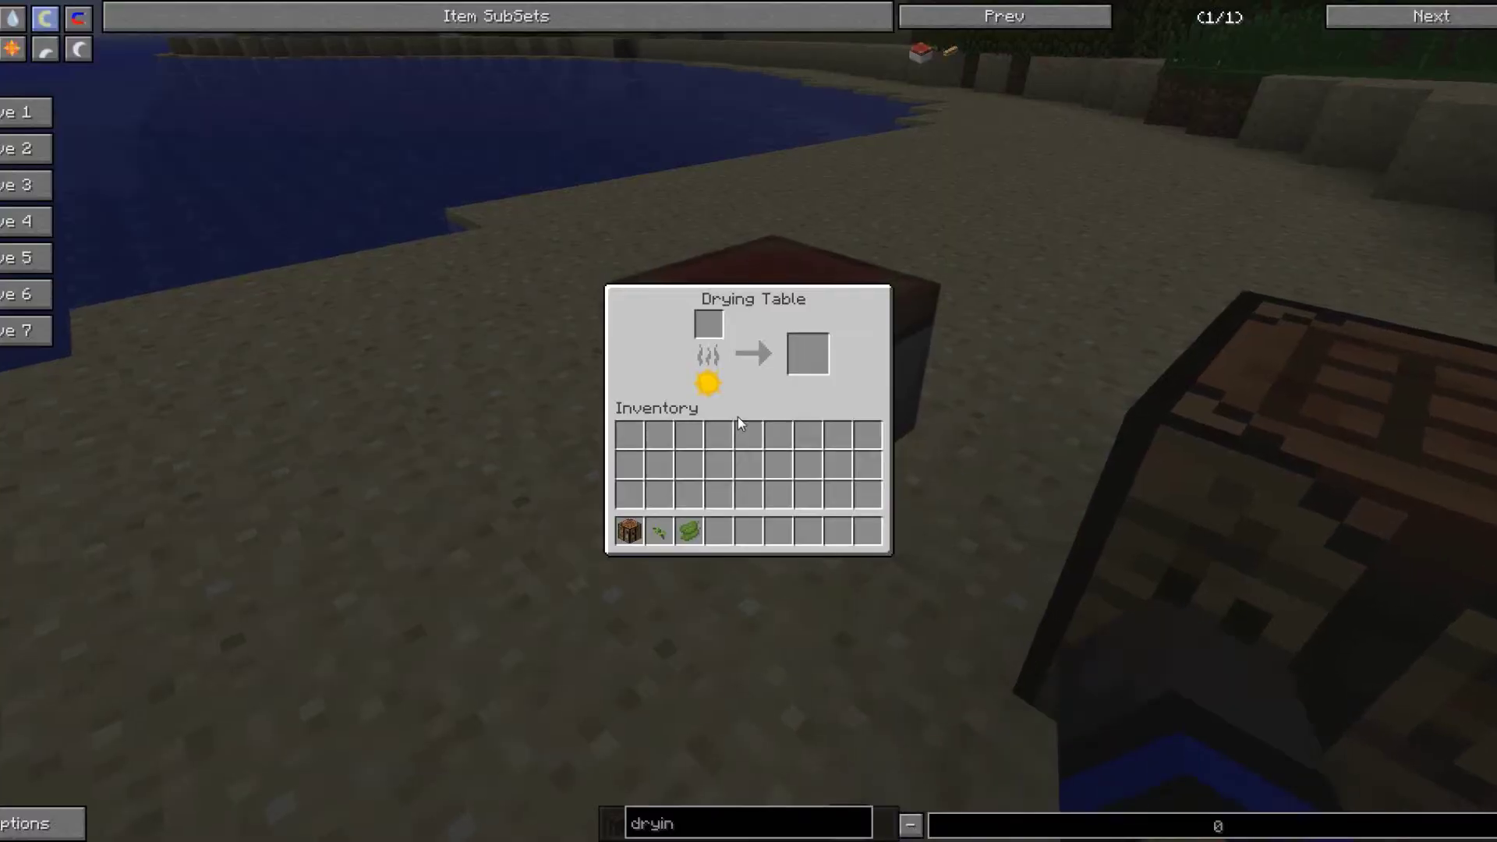
pyautogui.click(703, 531)
pyautogui.click(708, 326)
pyautogui.press('Escape')
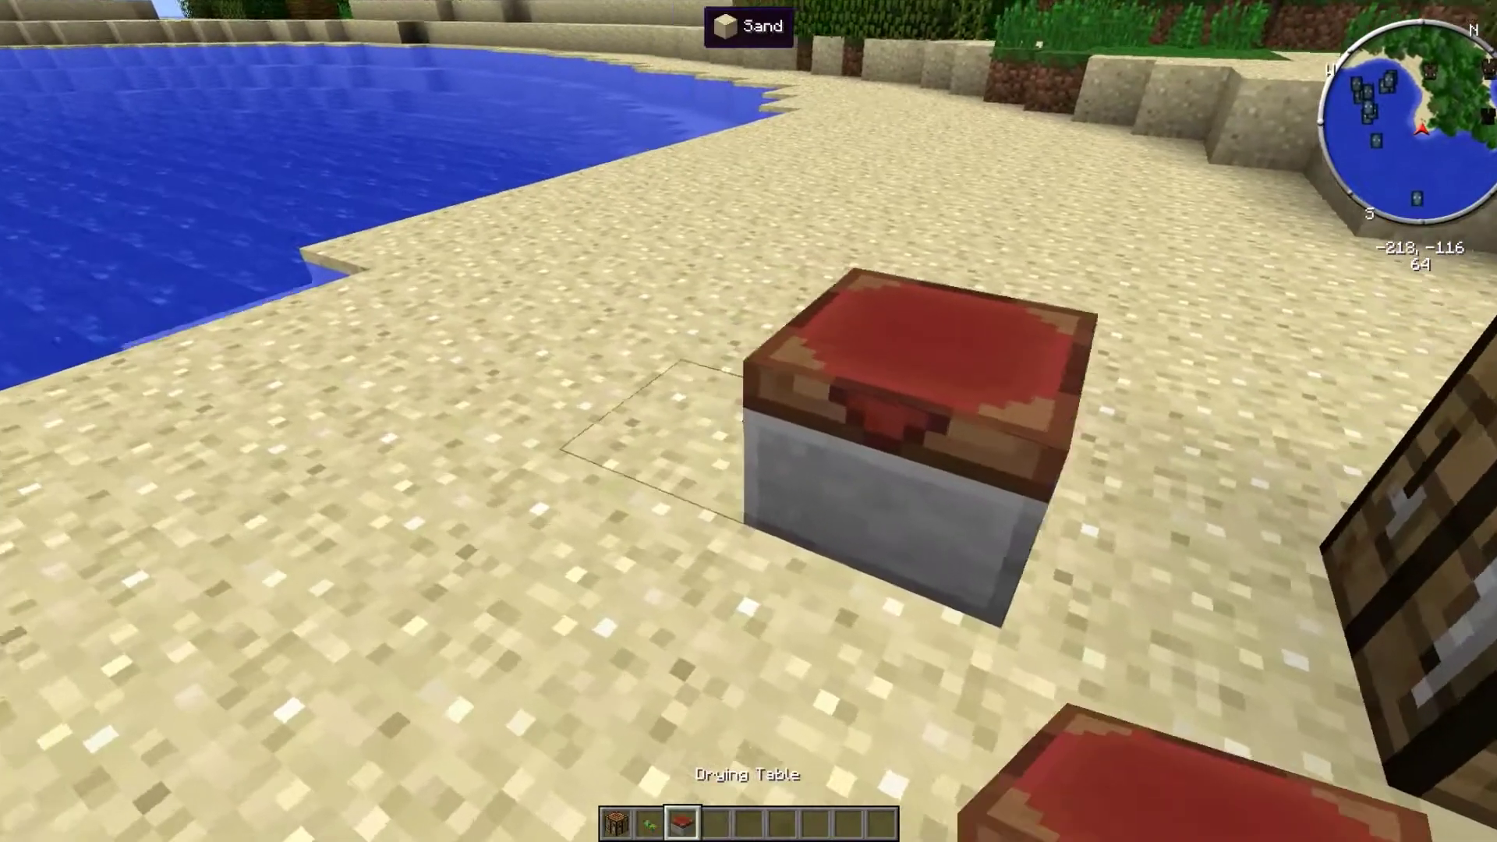
# Load the Toke Bud into a second Drying Table and recheck the tables
pyautogui.rightClick(749, 421)
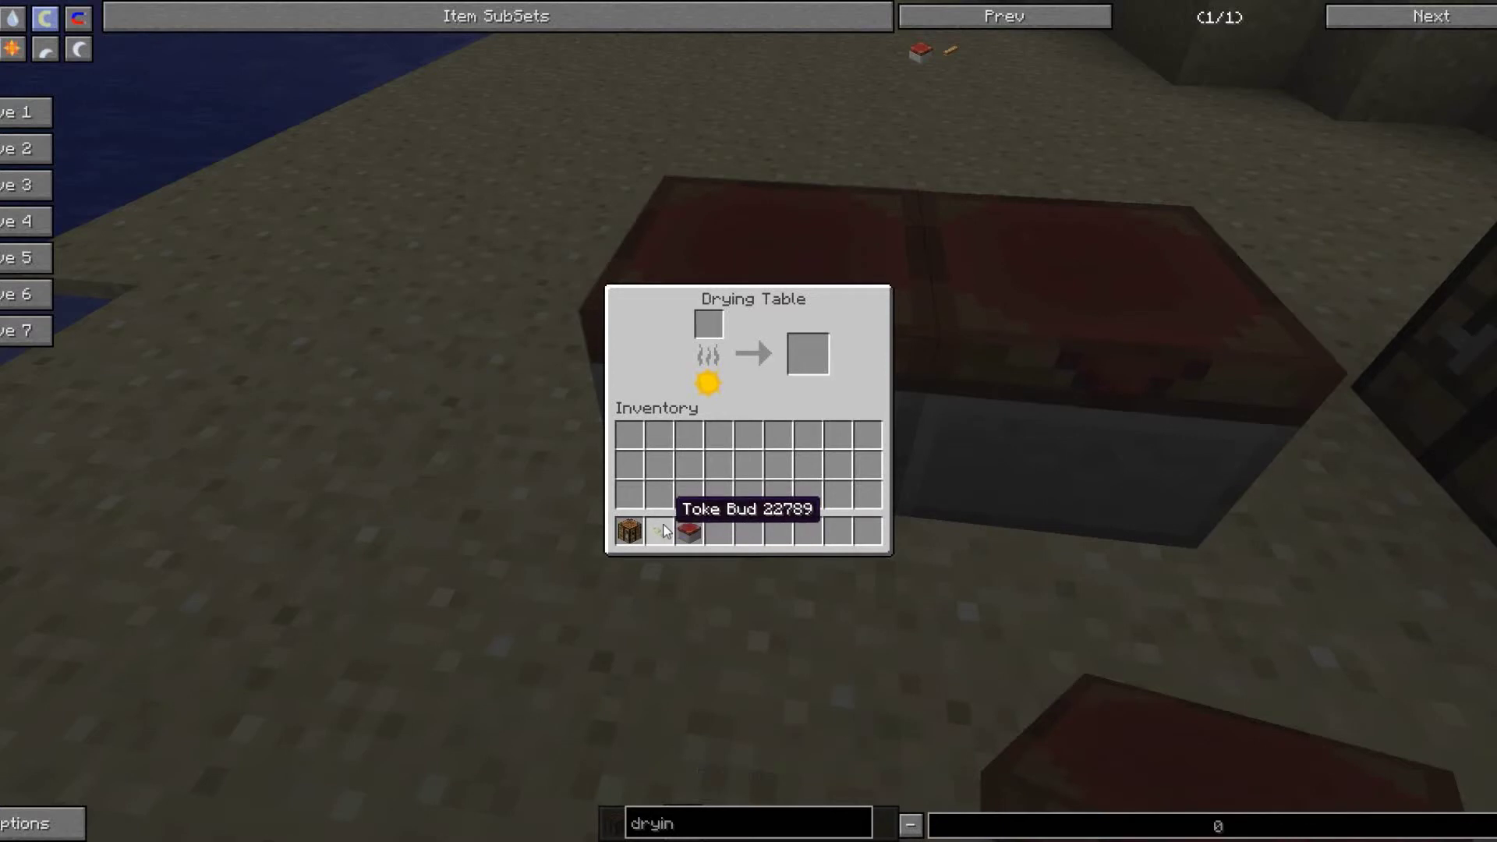
pyautogui.click(657, 533)
pyautogui.press('Escape')
pyautogui.rightClick(749, 421)
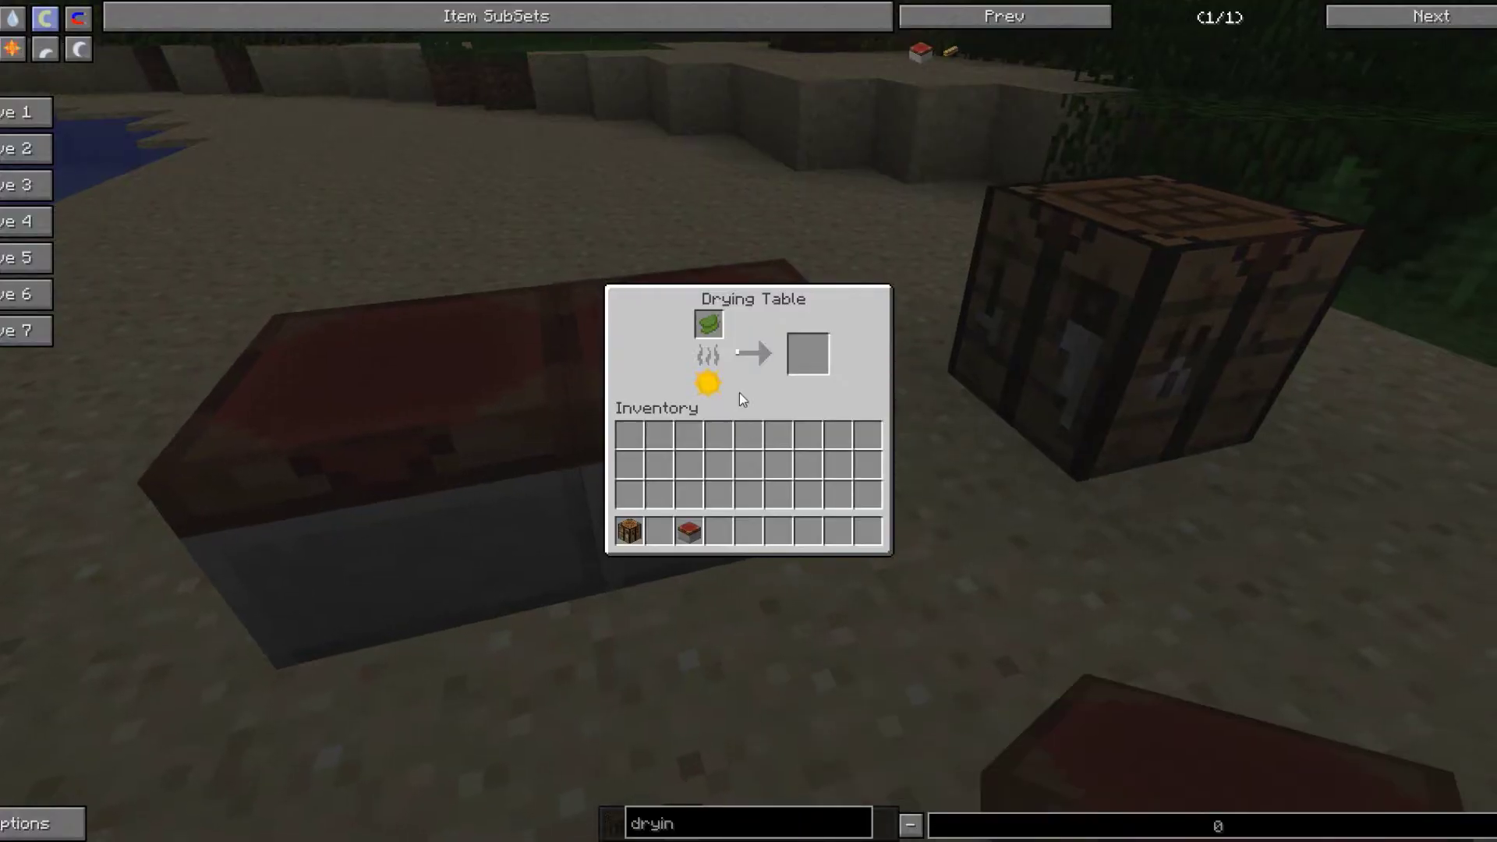
pyautogui.press('Escape')
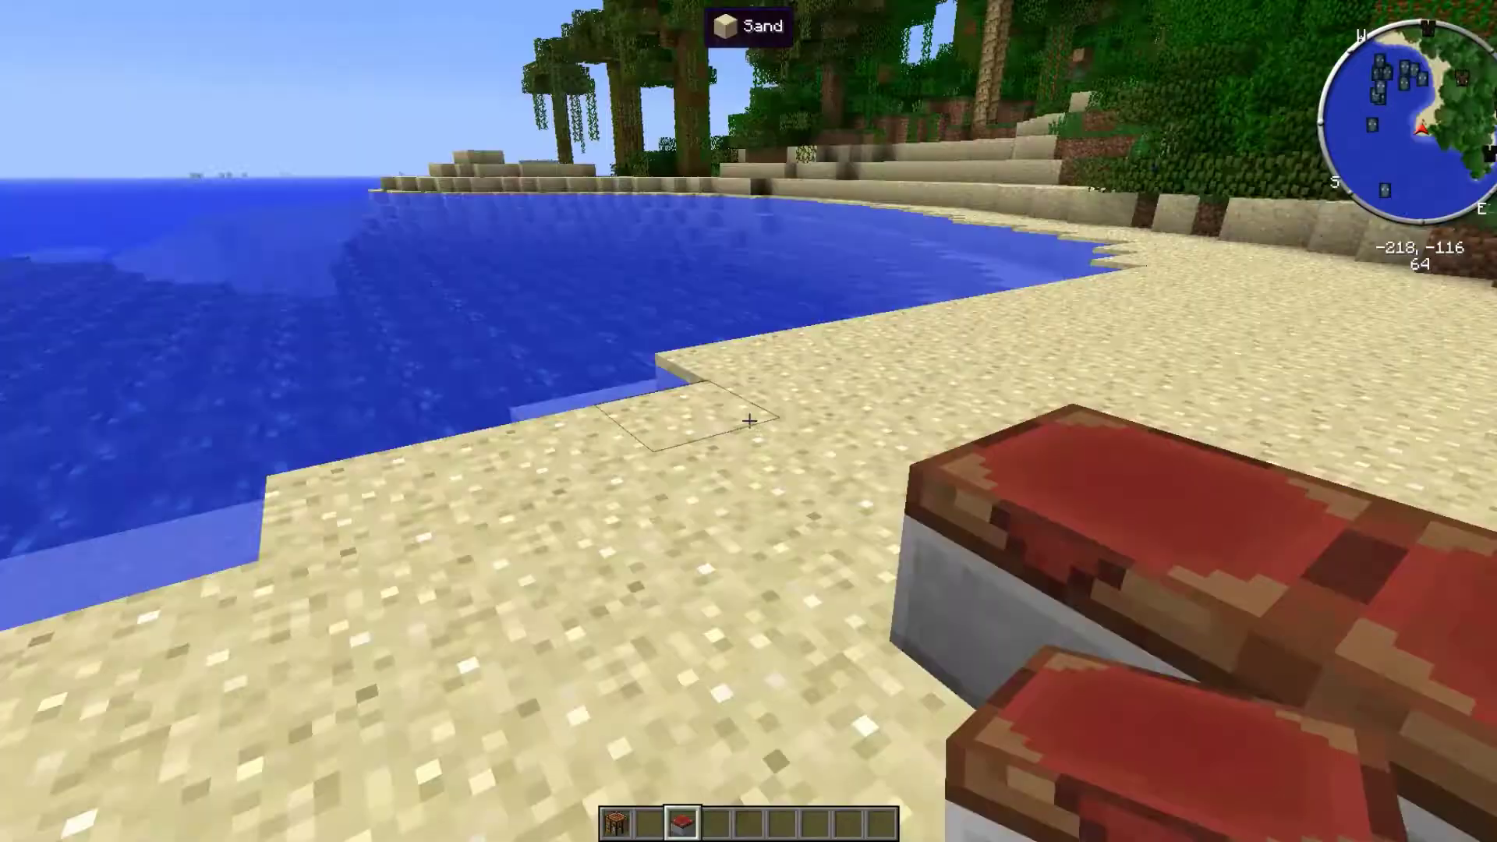
pyautogui.rightClick(748, 421)
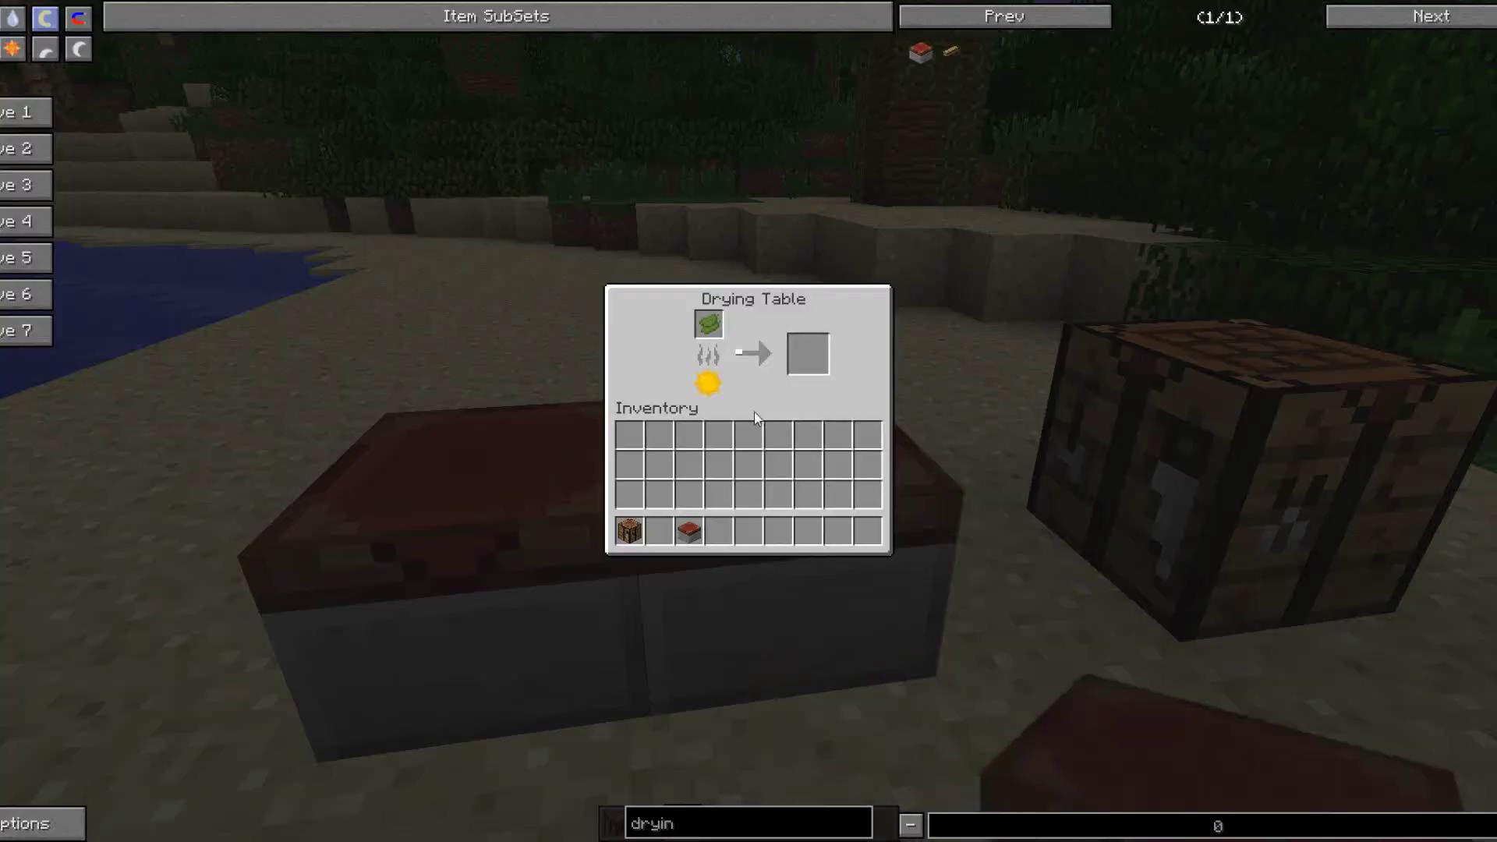
pyautogui.press('Escape')
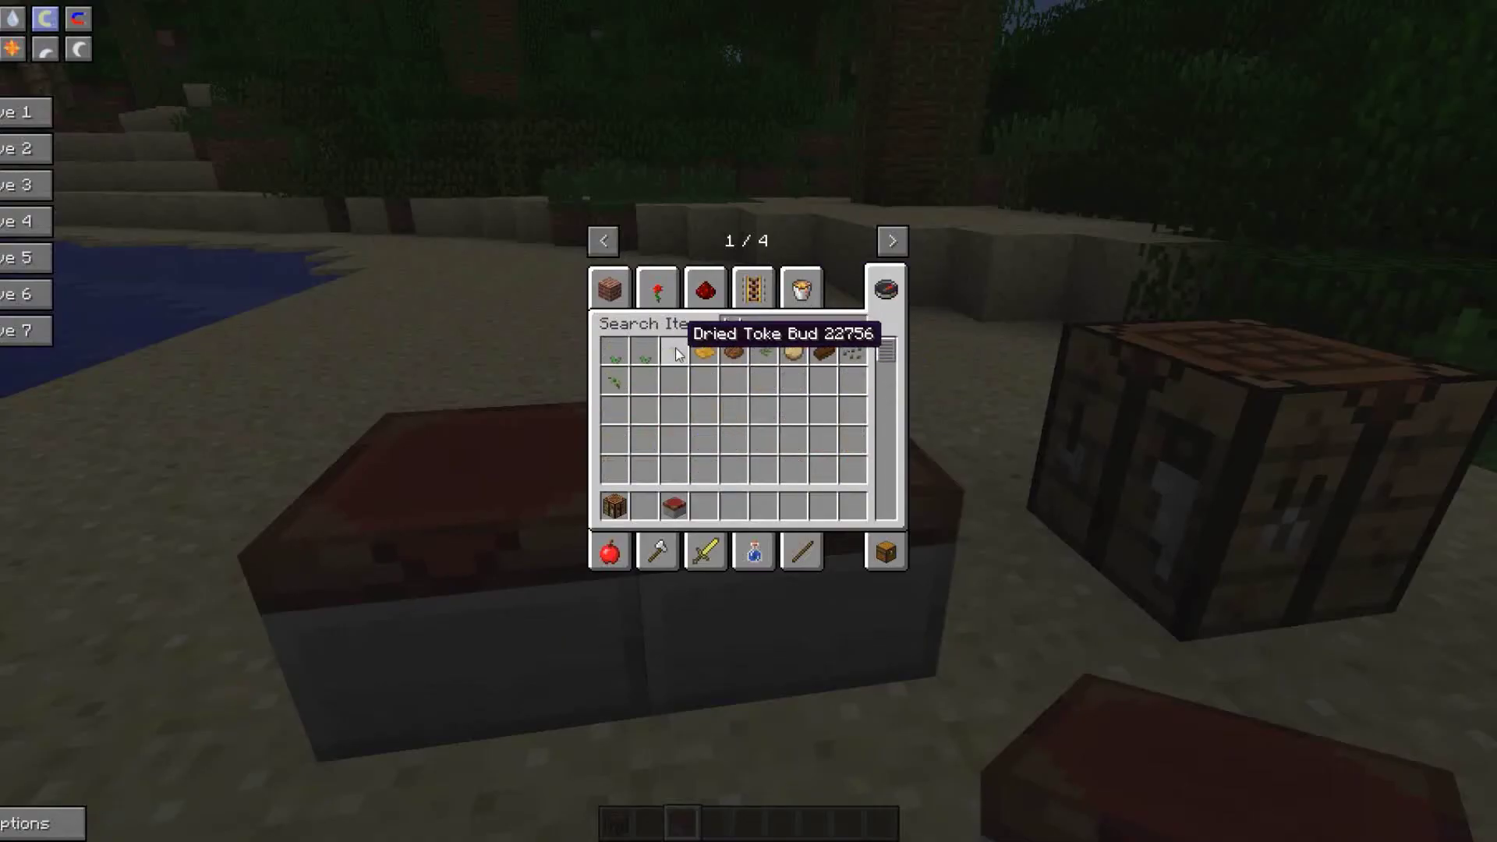
# Move Dried Toke Bud and Dried Tobacco from the creative search results into the hotbar
pyautogui.click(675, 351)
pyautogui.click(709, 505)
pyautogui.click(675, 505)
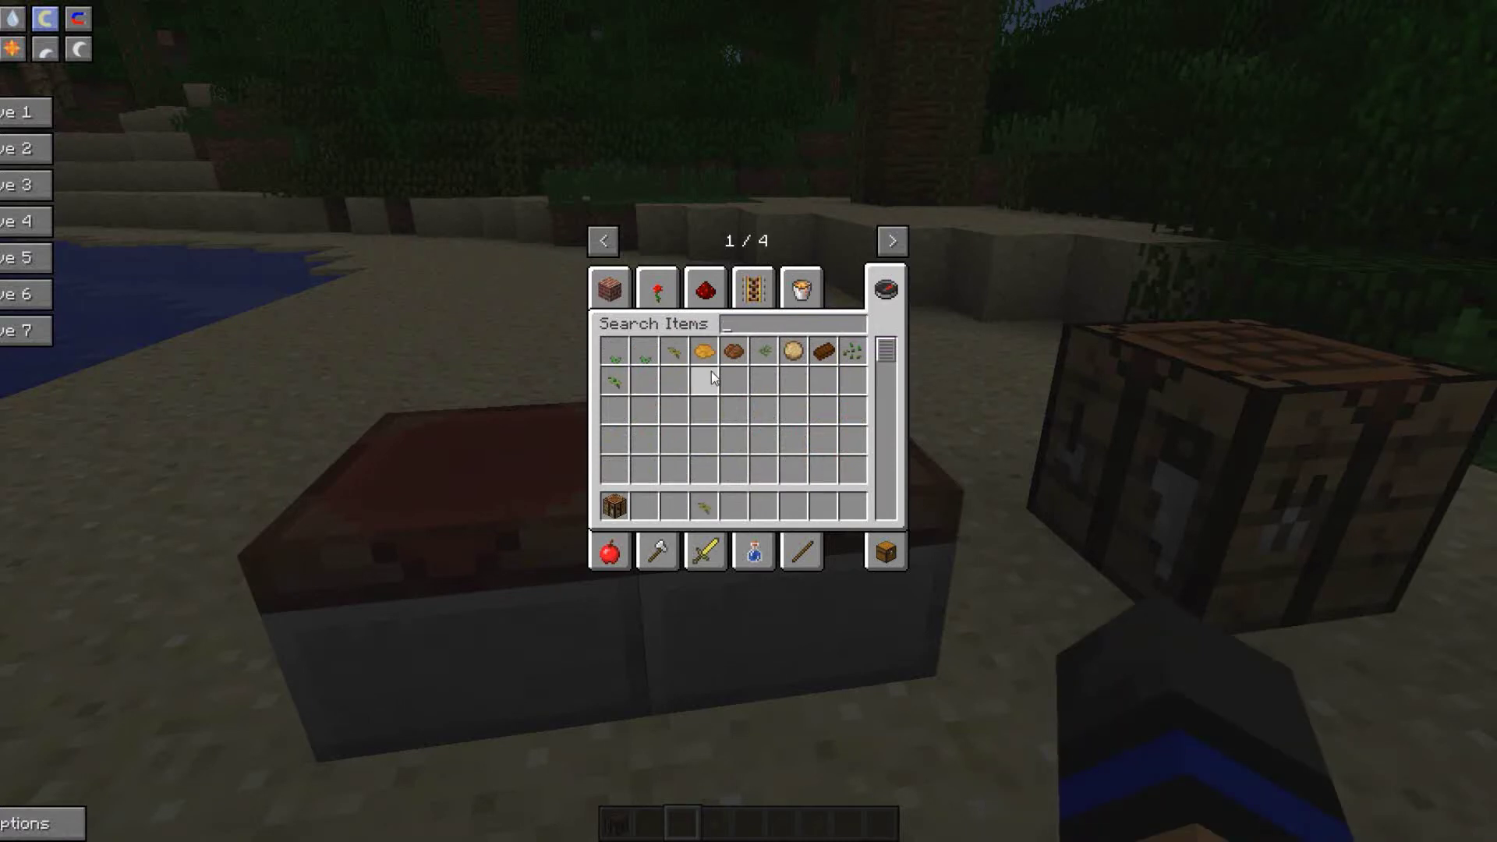
pyautogui.write('tobac')
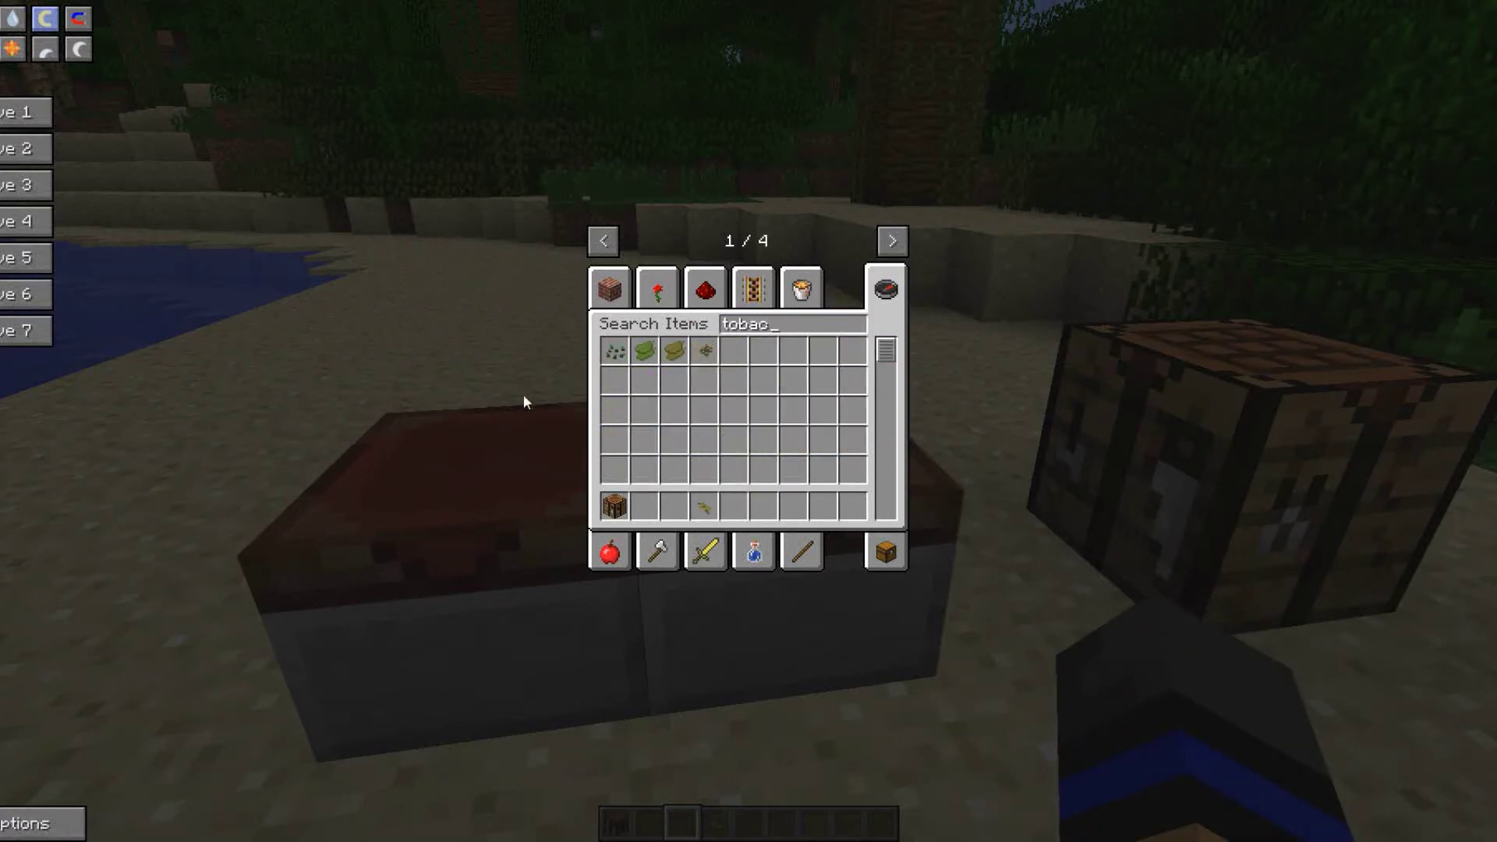
pyautogui.click(674, 351)
pyautogui.click(736, 507)
pyautogui.press('BackSpace')
pyautogui.press('BackSpace')
pyautogui.press('BackSpace')
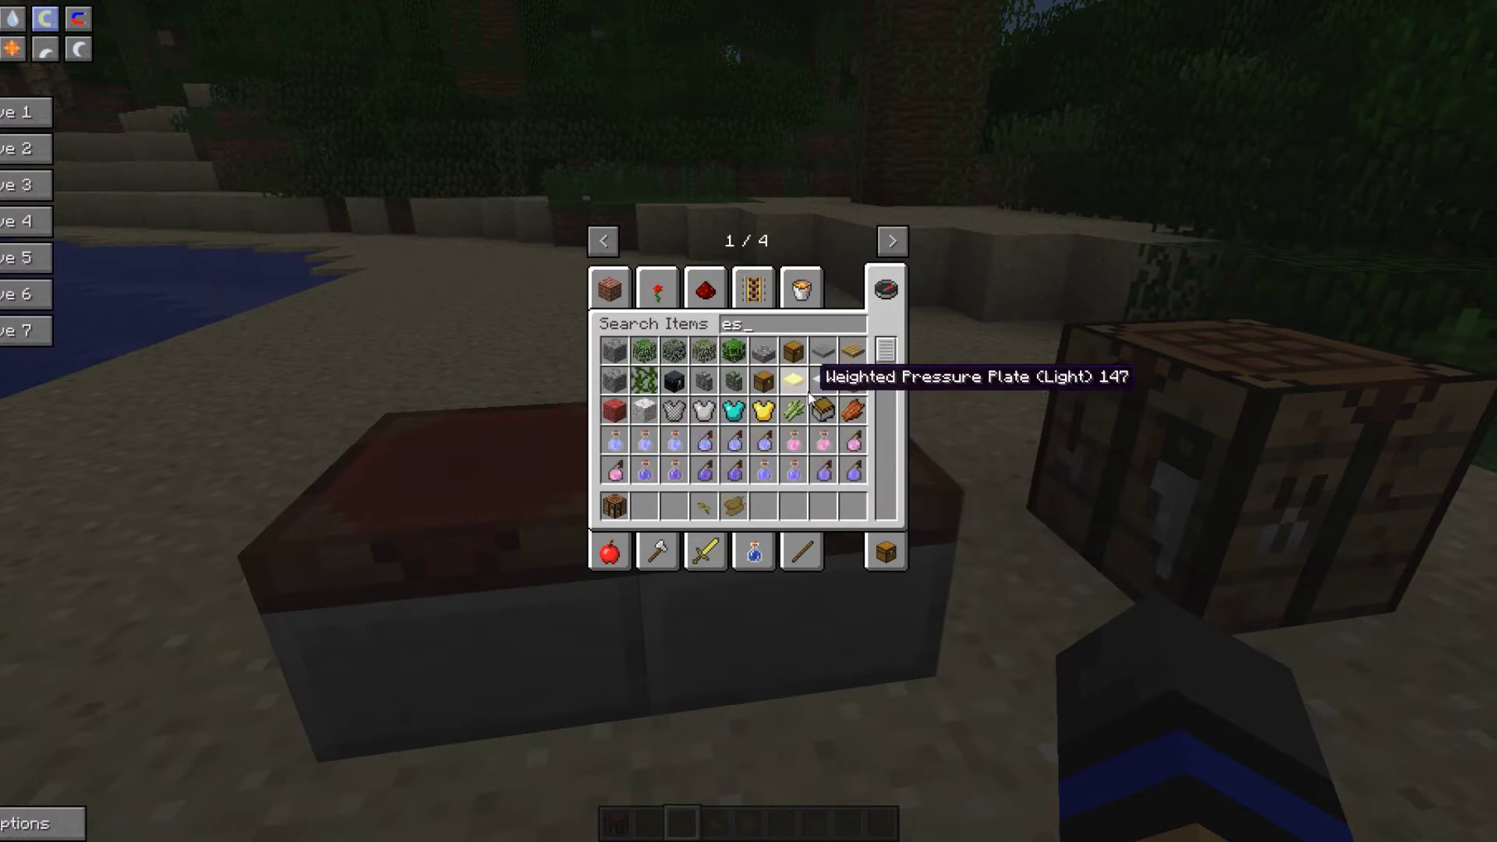
pyautogui.write('grind')
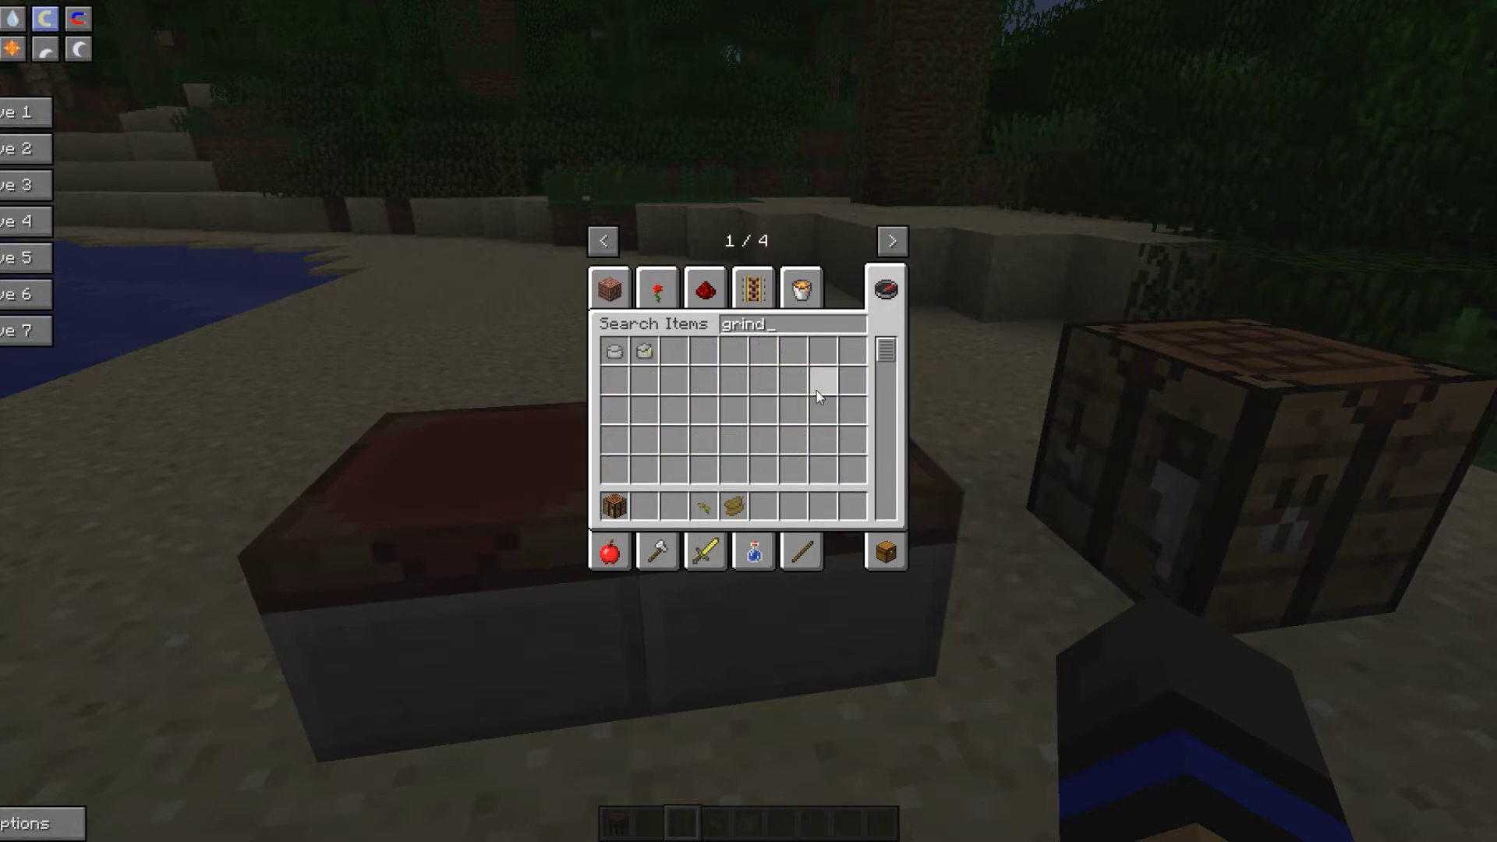
# Put the Grinder from the 'grind' search into hotbar slot 2
pyautogui.click(613, 352)
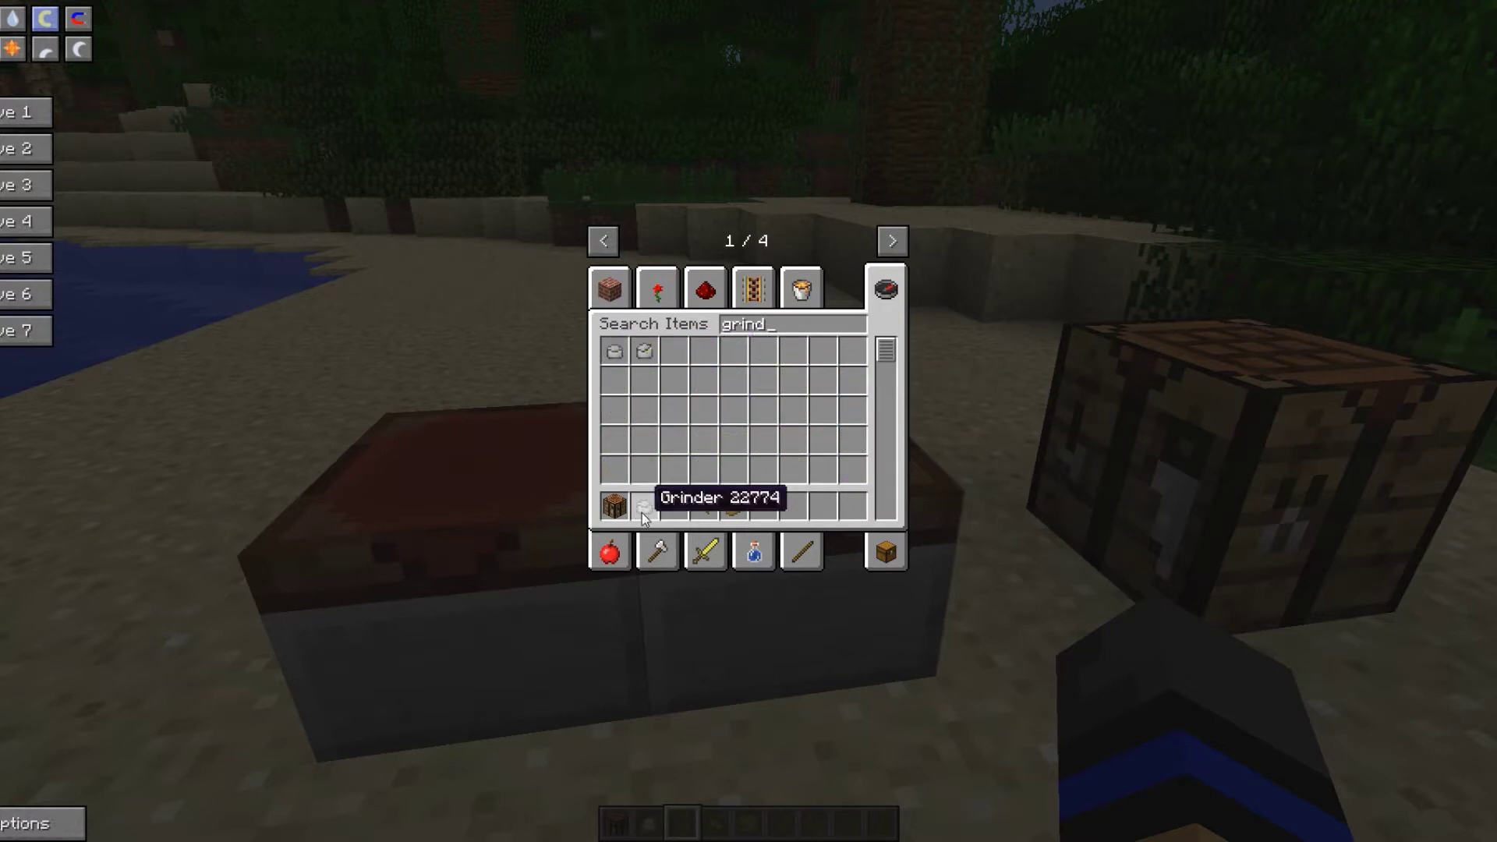
pyautogui.click(643, 513)
pyautogui.press('BackSpace')
pyautogui.press('BackSpace')
pyautogui.press('BackSpace')
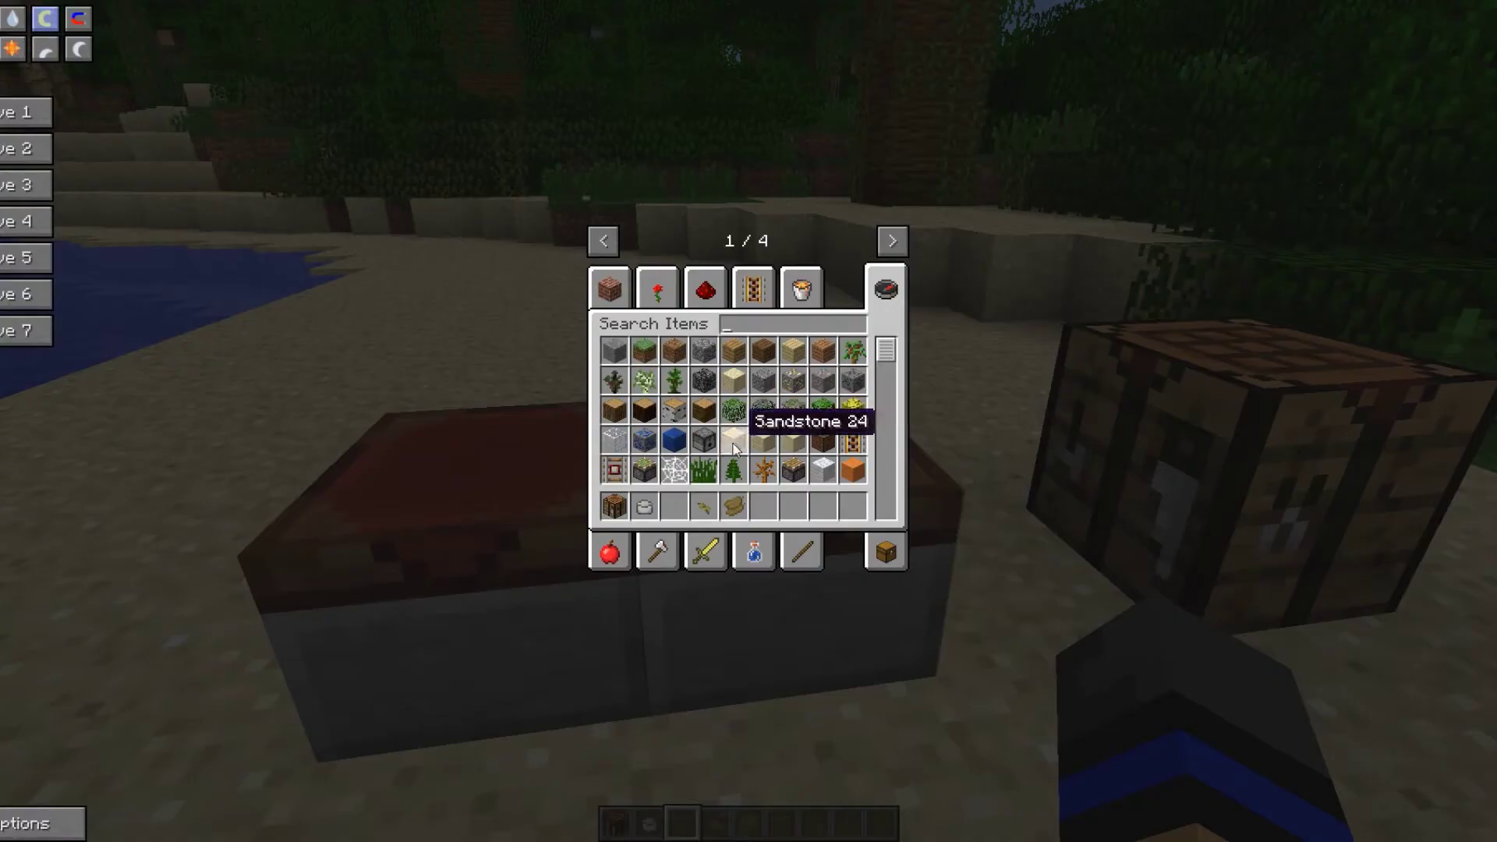
pyautogui.write('gri')
pyautogui.press('Escape')
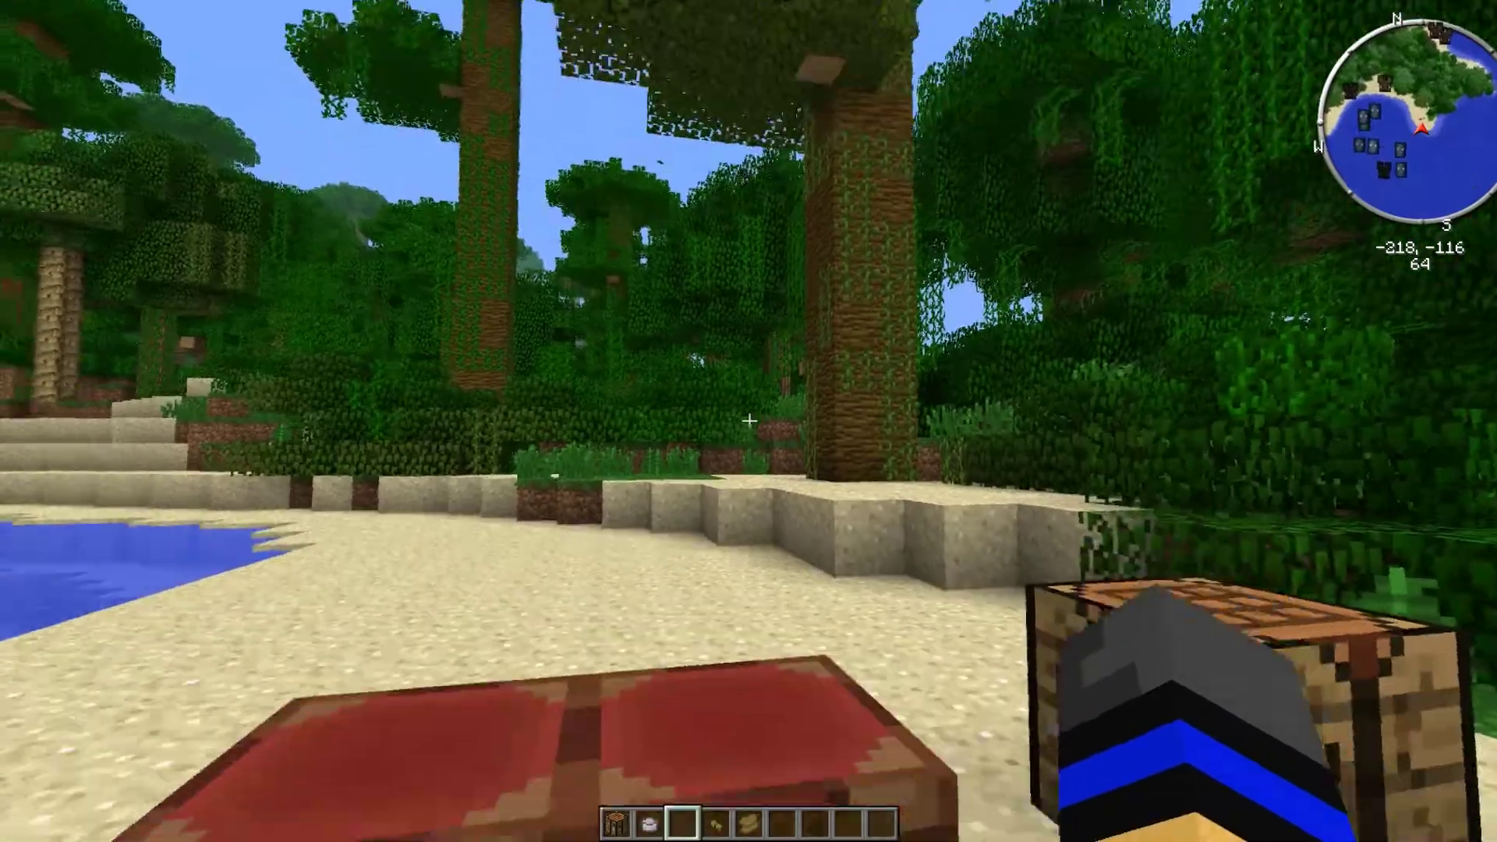
# Look up the Grinder's crafting recipe in NEI, then close the inventory
pyautogui.press('e')
pyautogui.click(731, 282)
pyautogui.press('r')
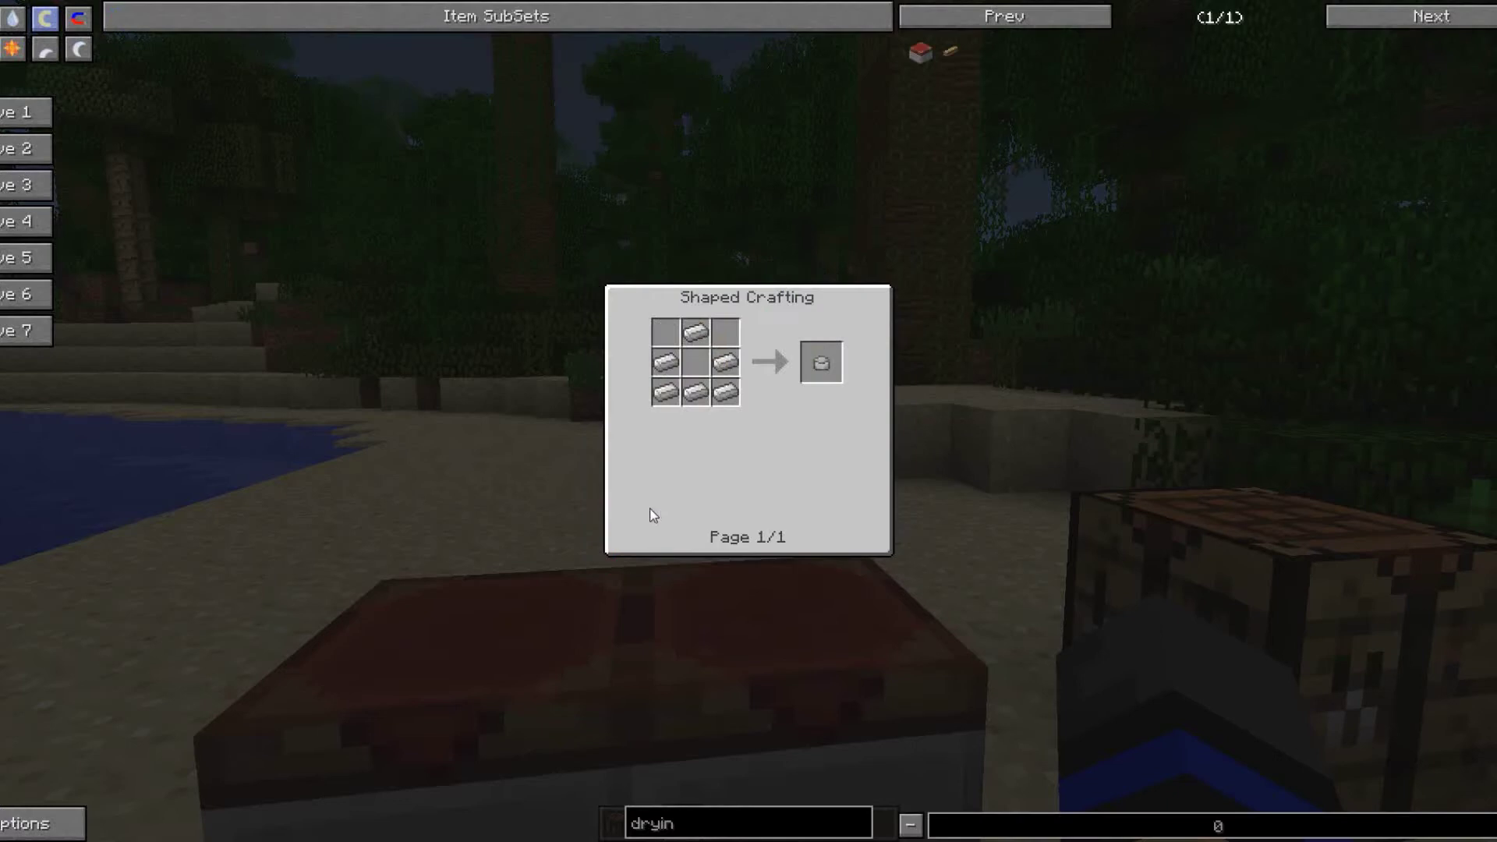
pyautogui.rightClick(688, 801)
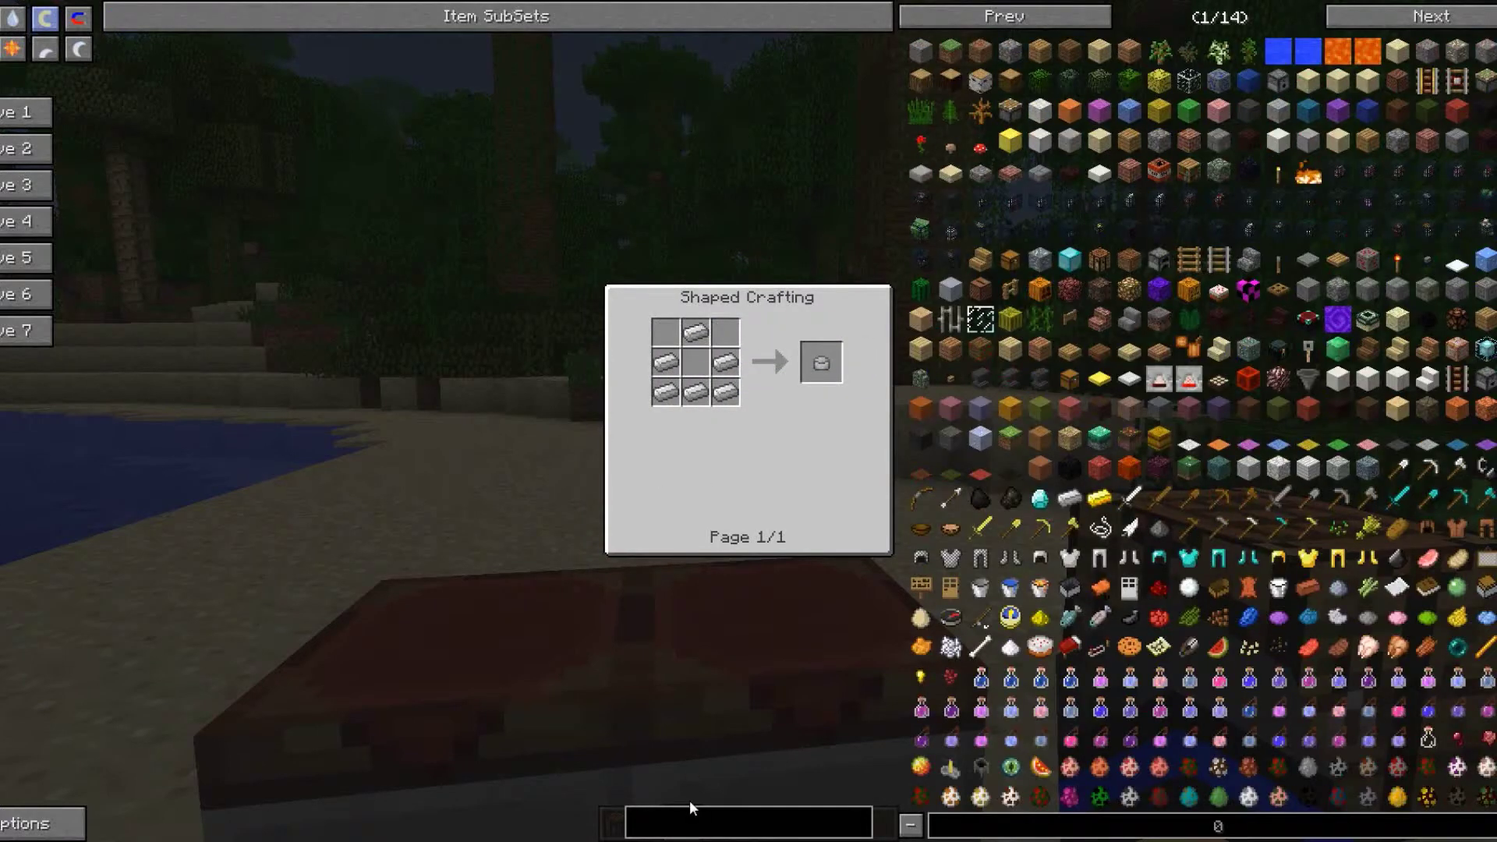
pyautogui.write('grind')
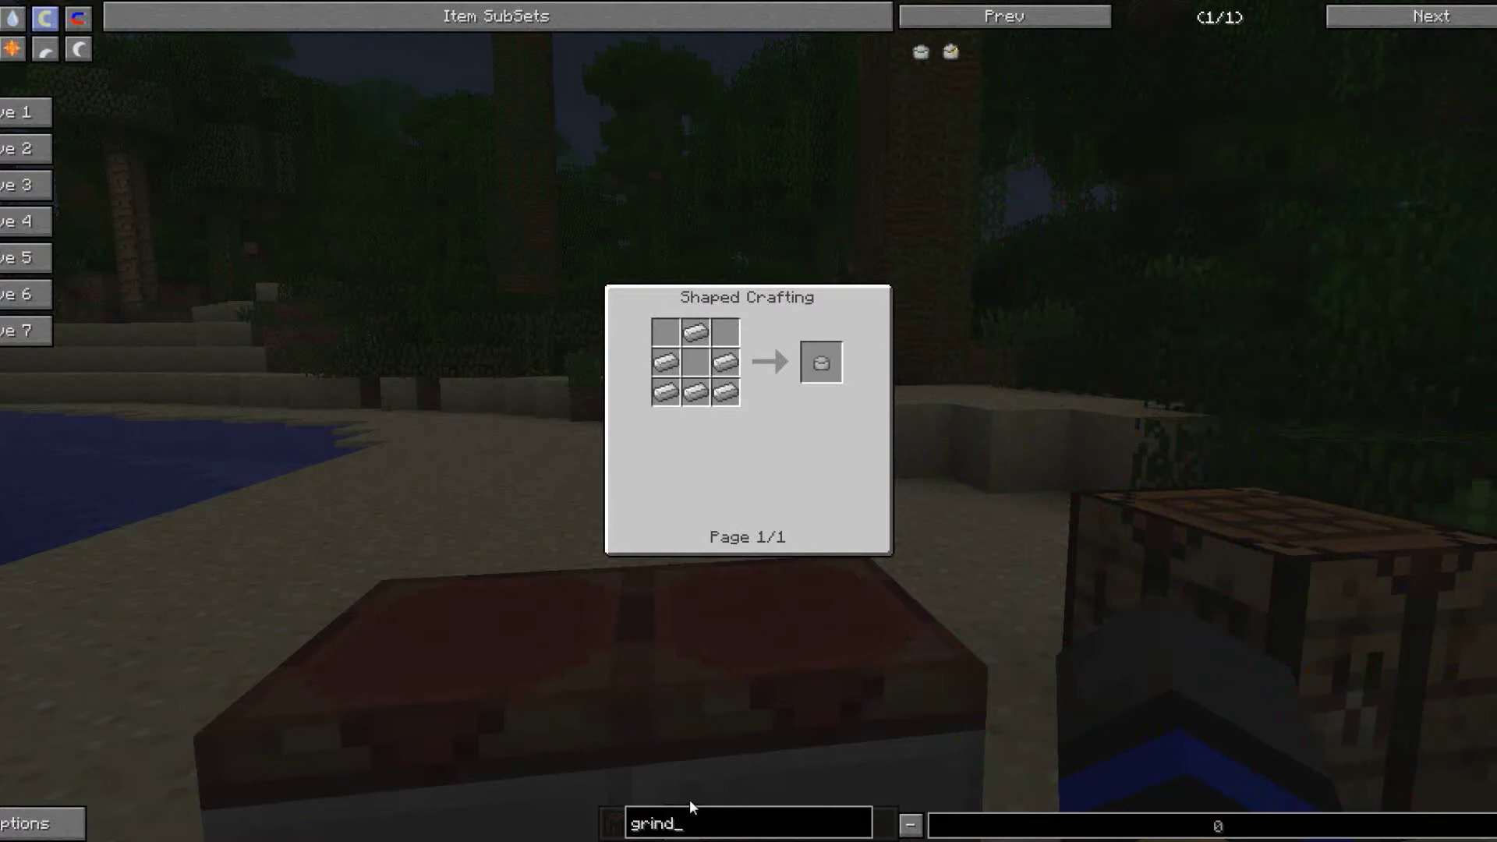
pyautogui.press('BackSpace')
pyautogui.press('BackSpace')
pyautogui.press('BackSpace')
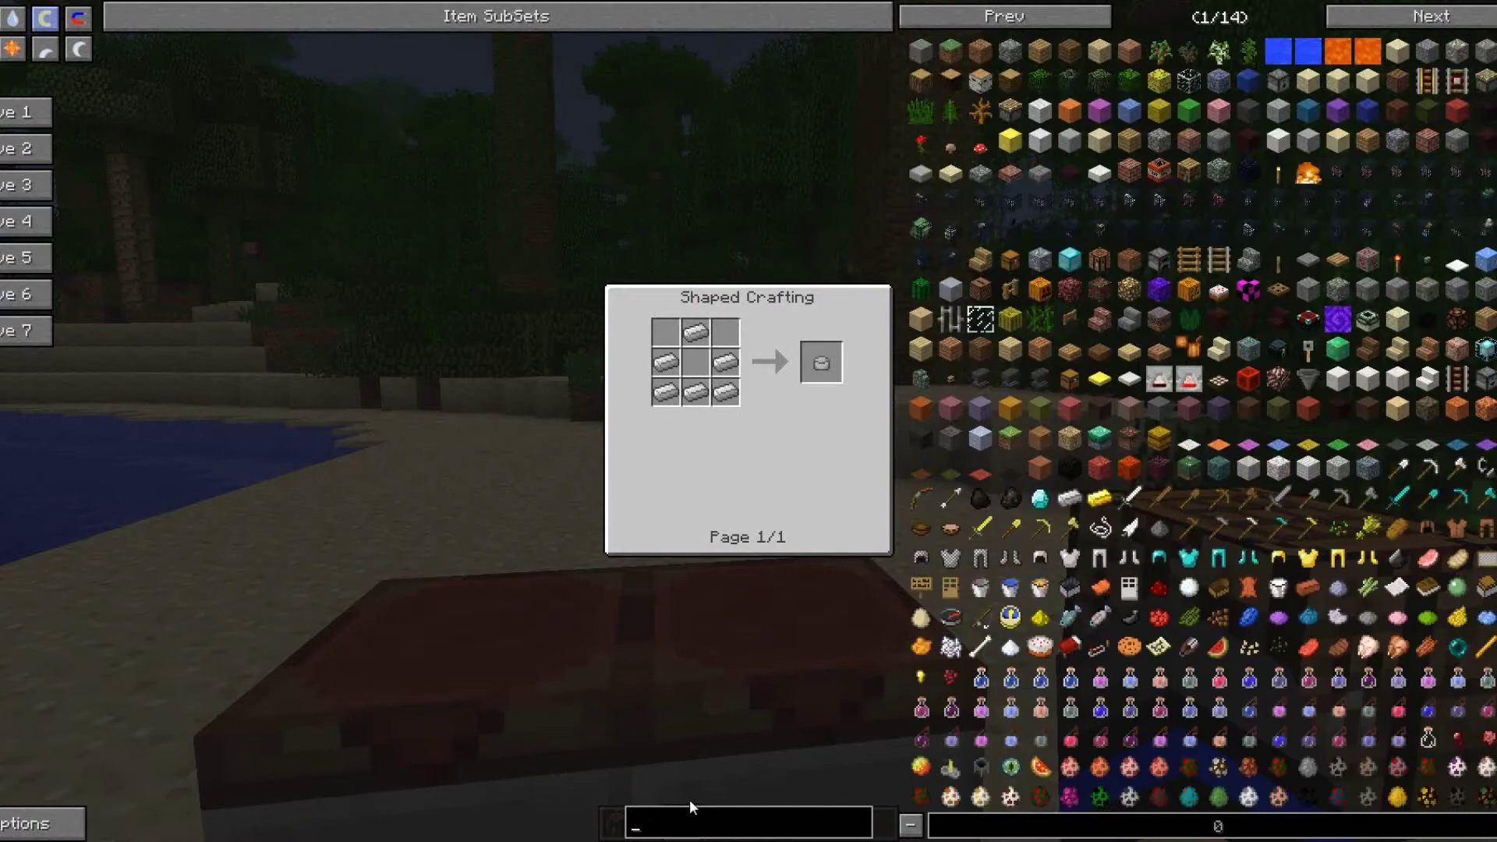
pyautogui.press('Escape')
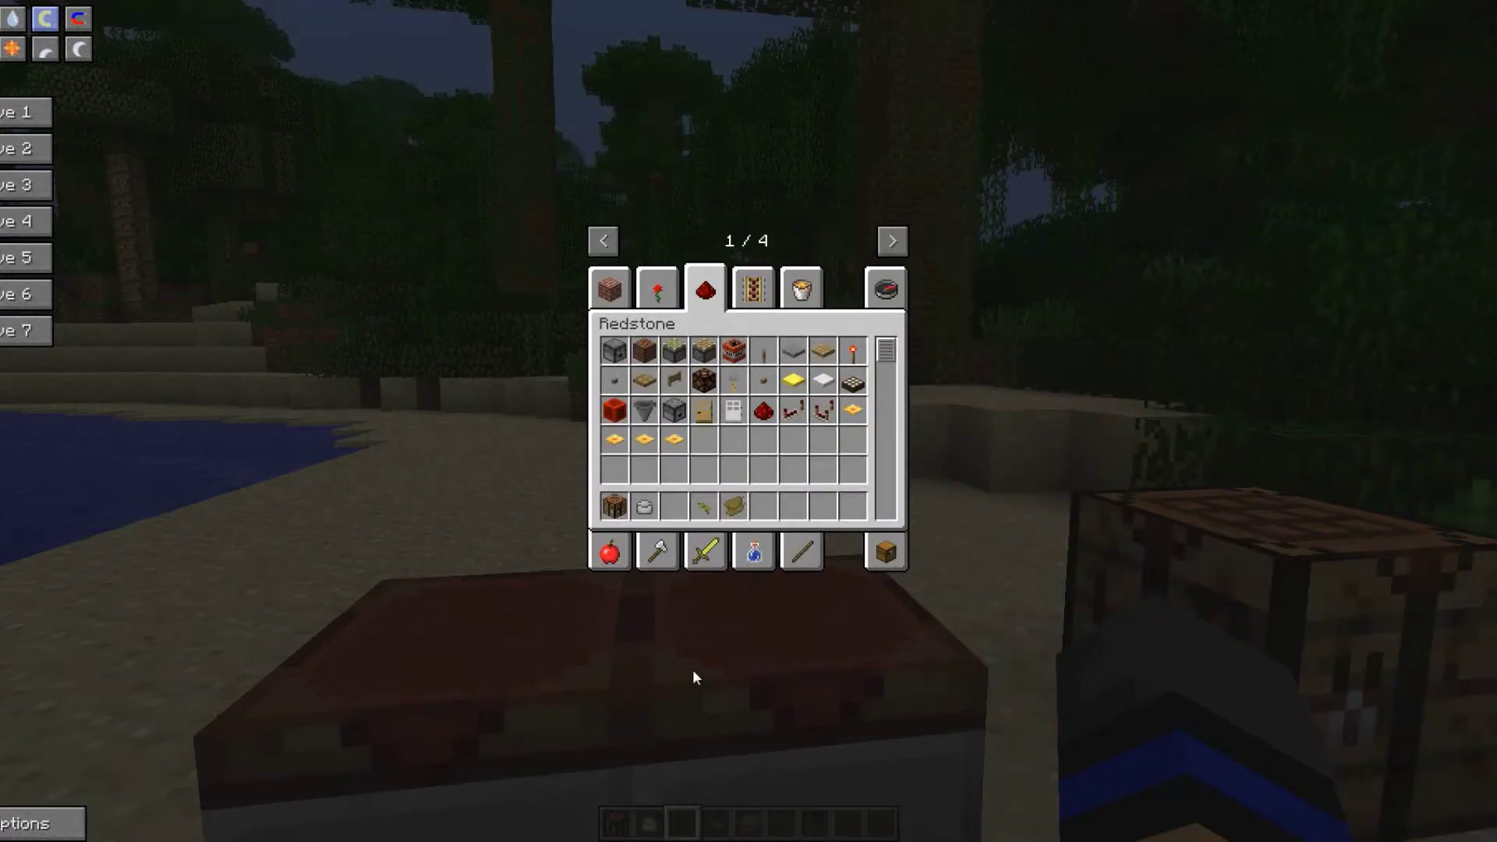
pyautogui.press('Escape')
pyautogui.write('emode')
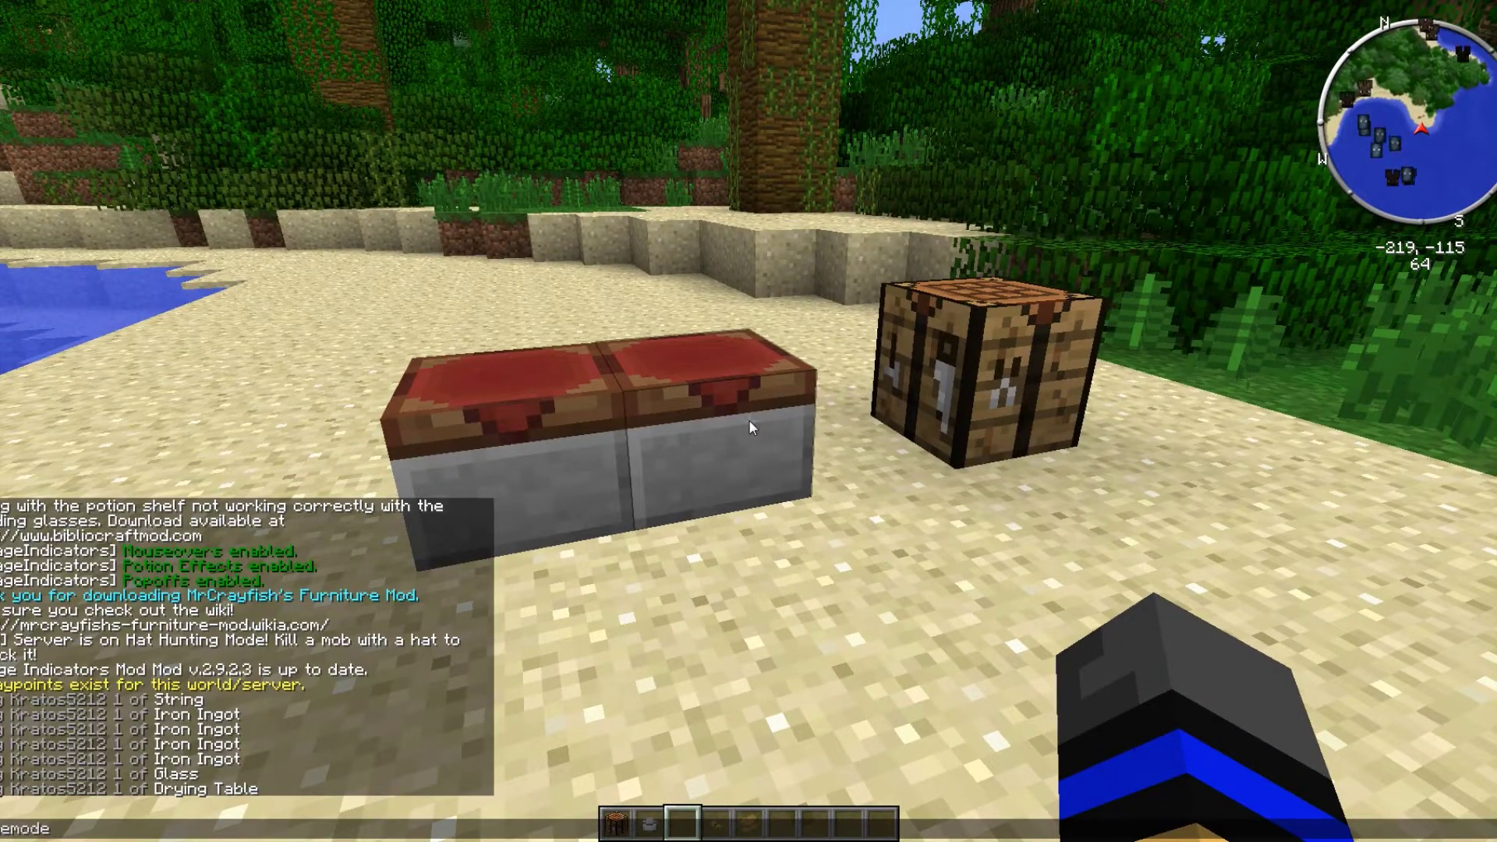
pyautogui.write('0')
# Switch to survival with /gamemode 0 and move Ground Toke Bud from the hotbar into the inventory
pyautogui.press('Return')
pyautogui.scroll(-1, 748, 420)
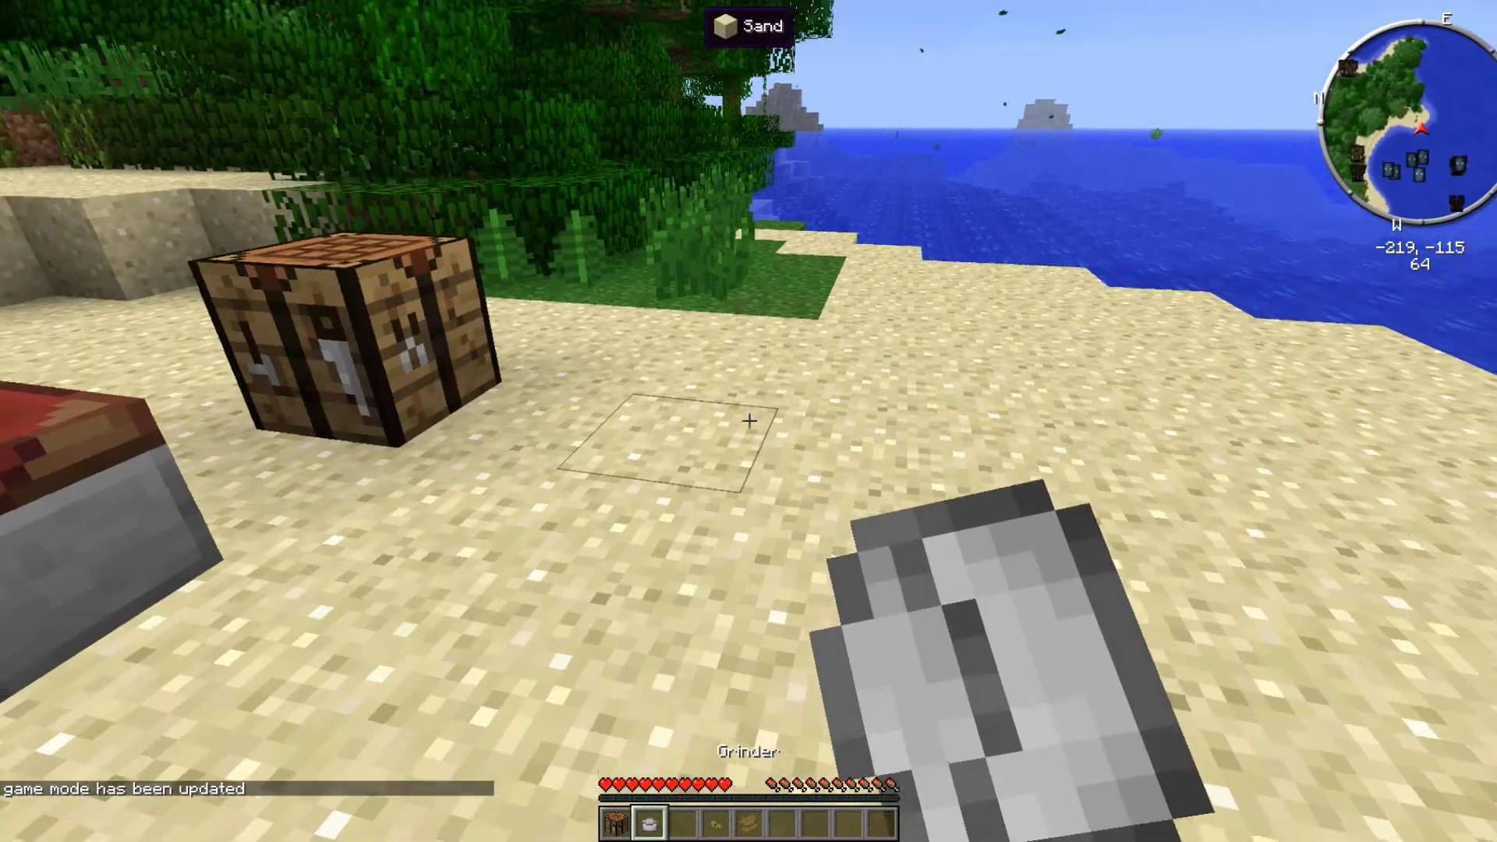
pyautogui.press('e')
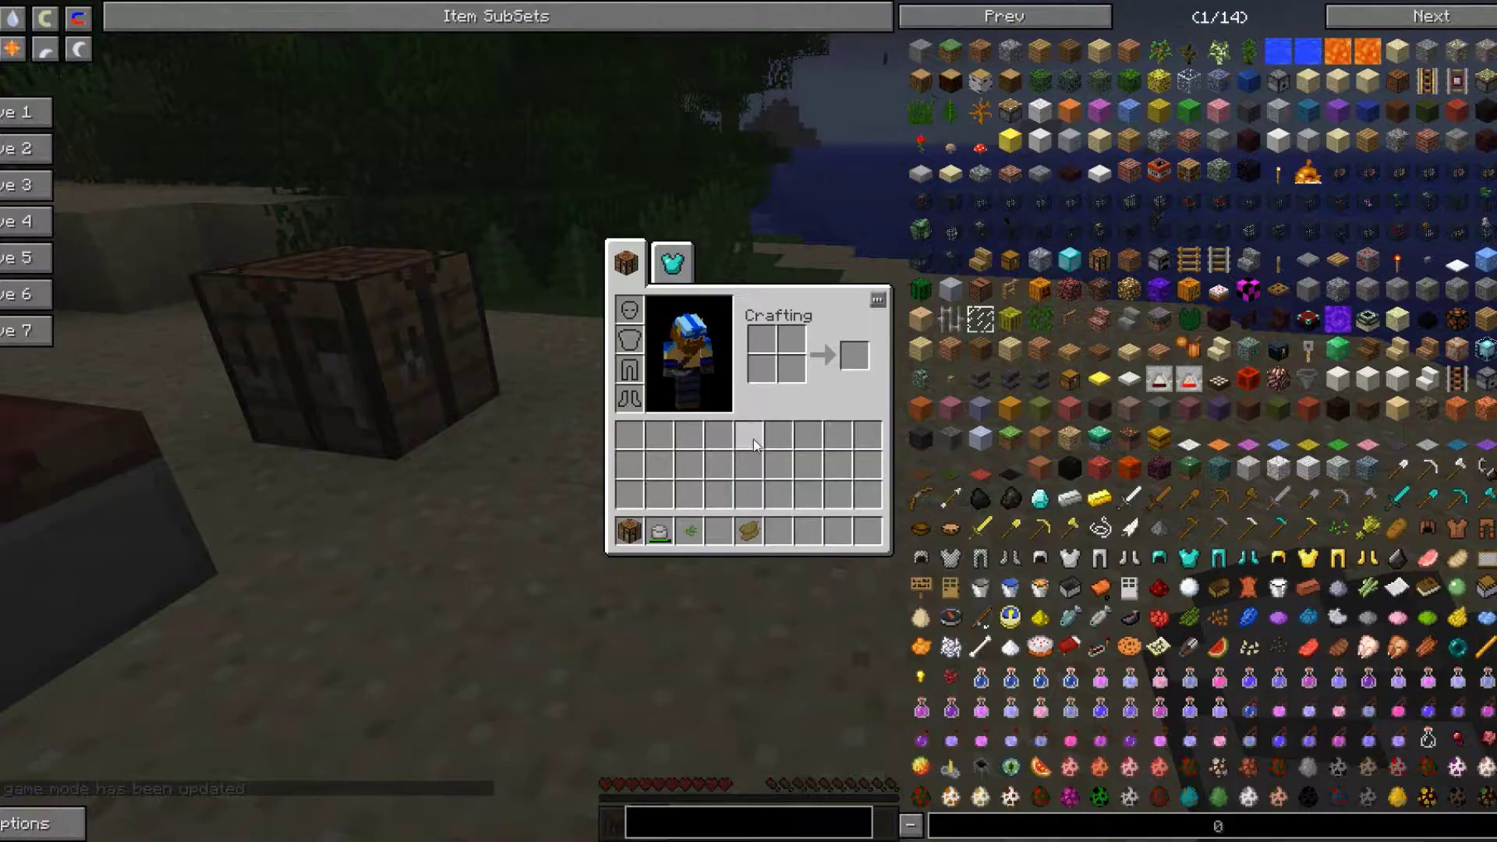
pyautogui.click(690, 533)
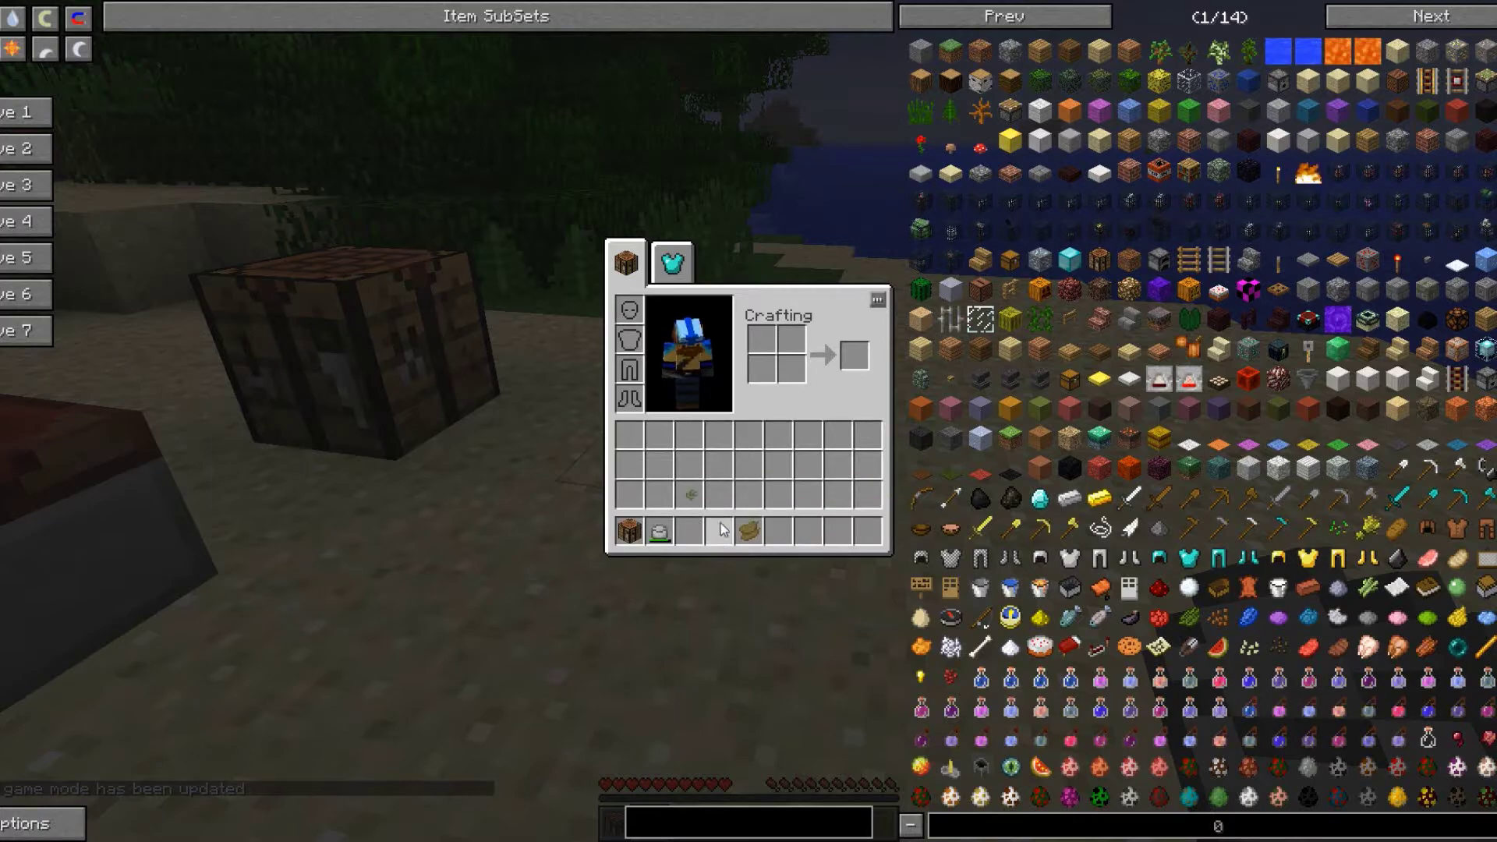
pyautogui.click(687, 533)
pyautogui.press('e')
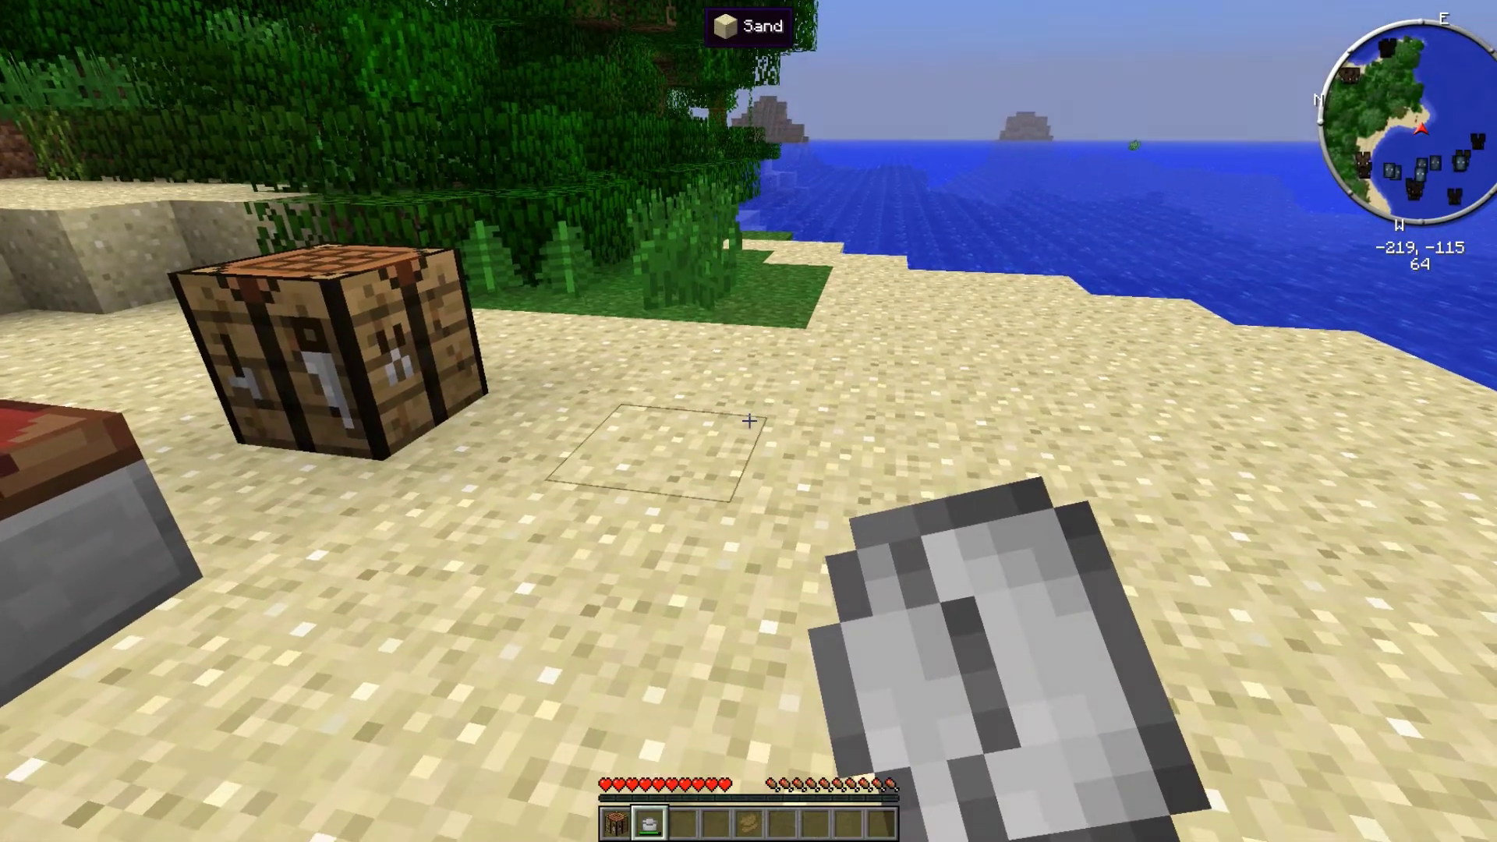
pyautogui.scroll(-1, 749, 420)
pyautogui.scroll(-2, 748, 421)
# Move the Ground Tobacco from the hotbar into the inventory
pyautogui.press('e')
pyautogui.click(689, 495)
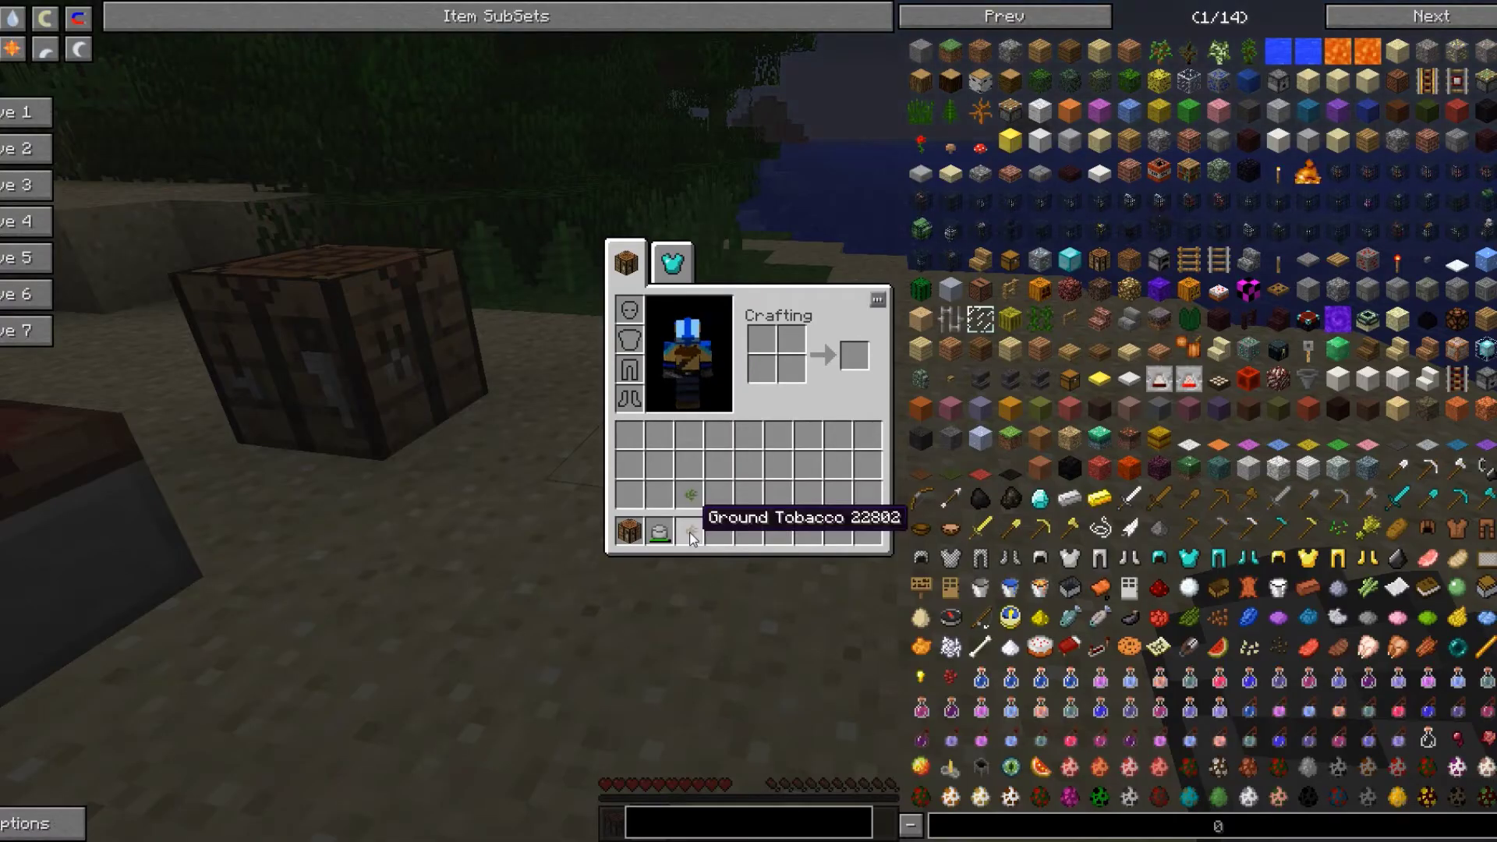
pyautogui.click(720, 532)
pyautogui.press('e')
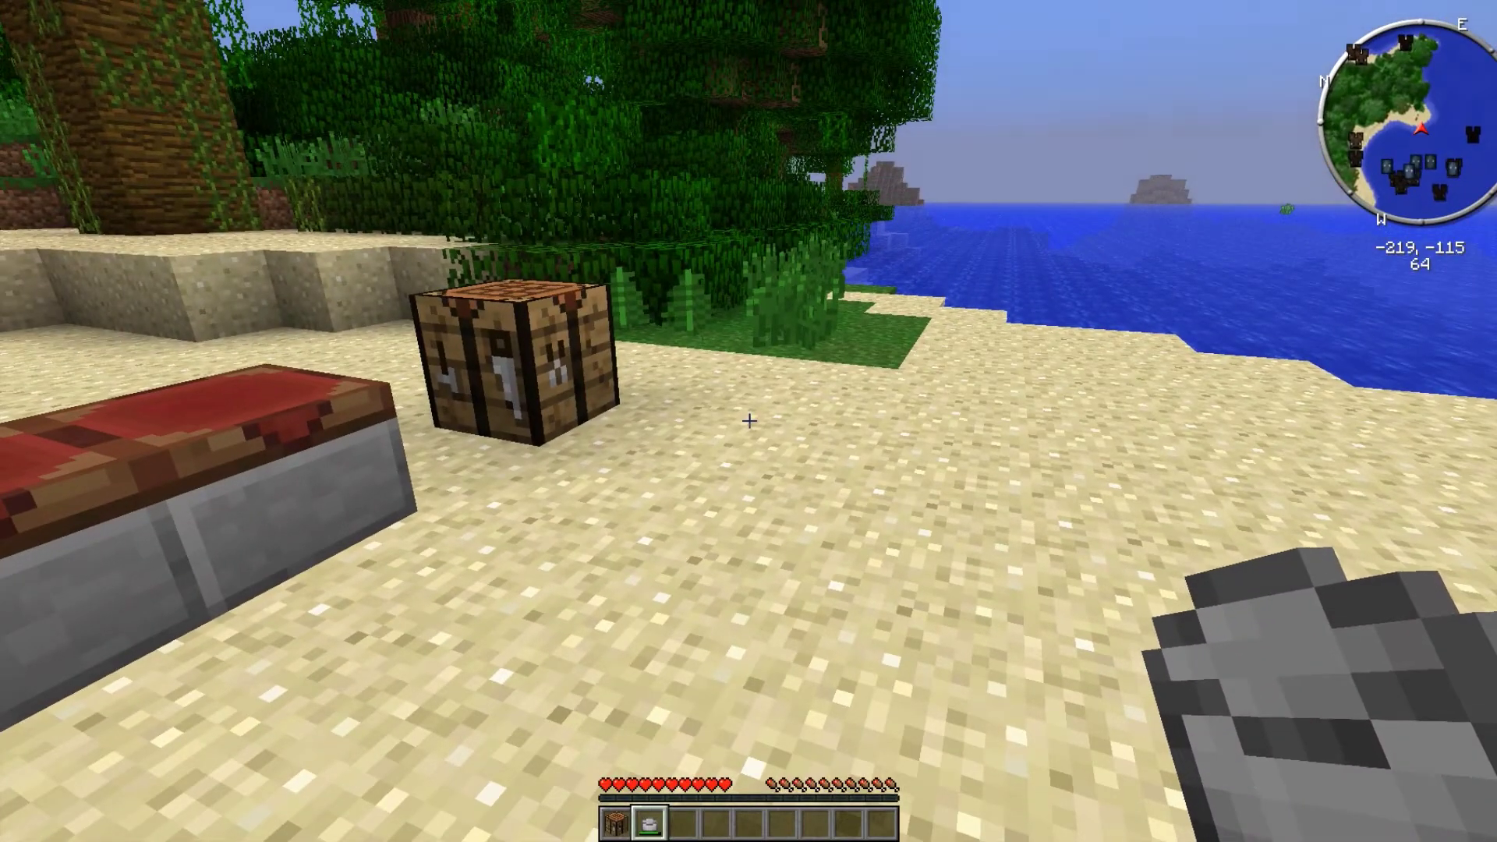
pyautogui.press('t')
pyautogui.write('emode')
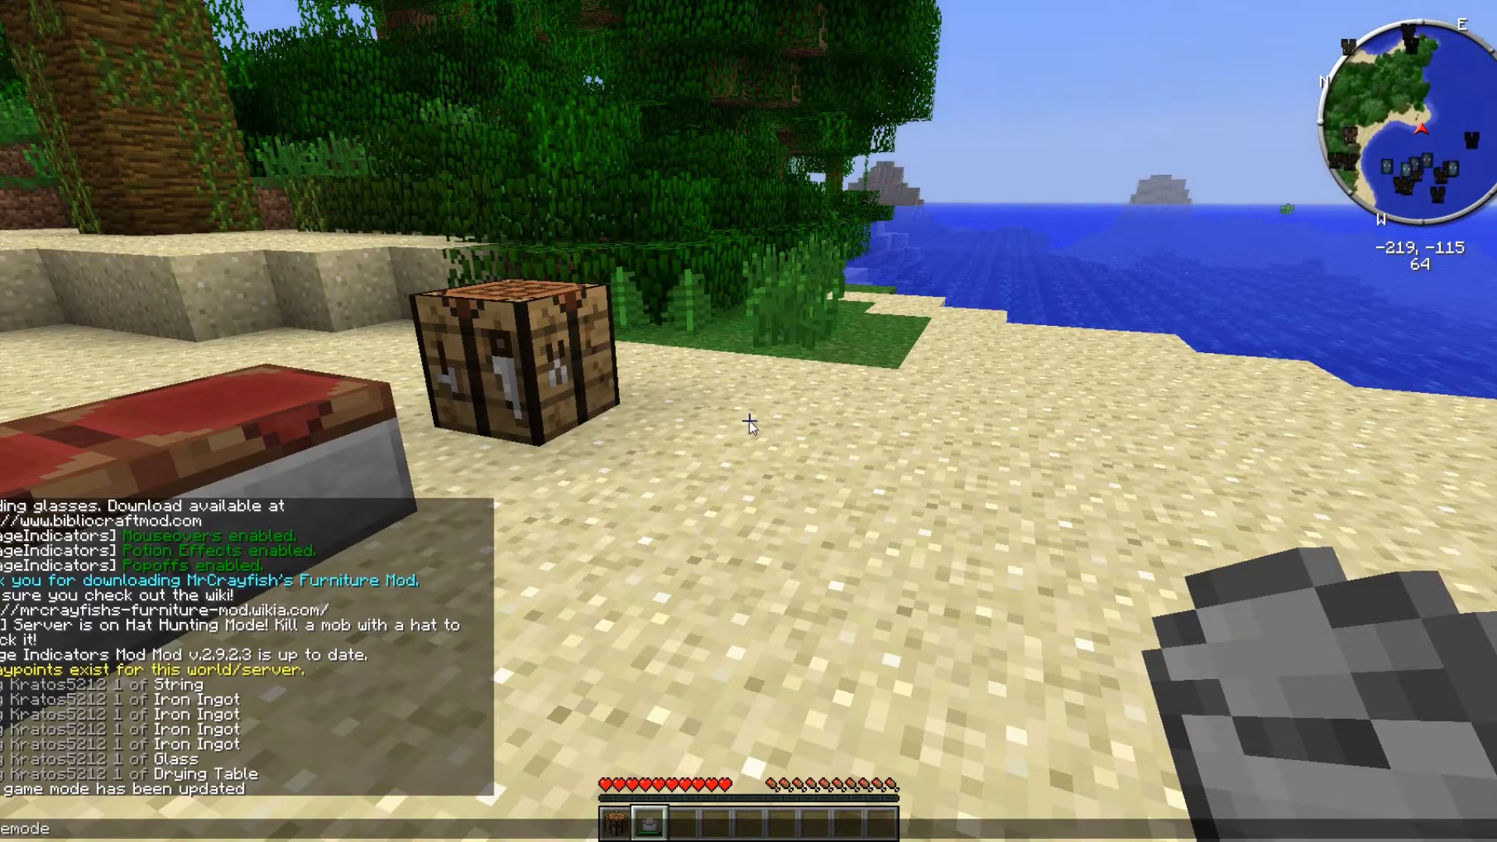
# Switch to creative and put a stack of Dried Toke Bud into the hotbar
pyautogui.press('Return')
pyautogui.press('e')
pyautogui.click(800, 288)
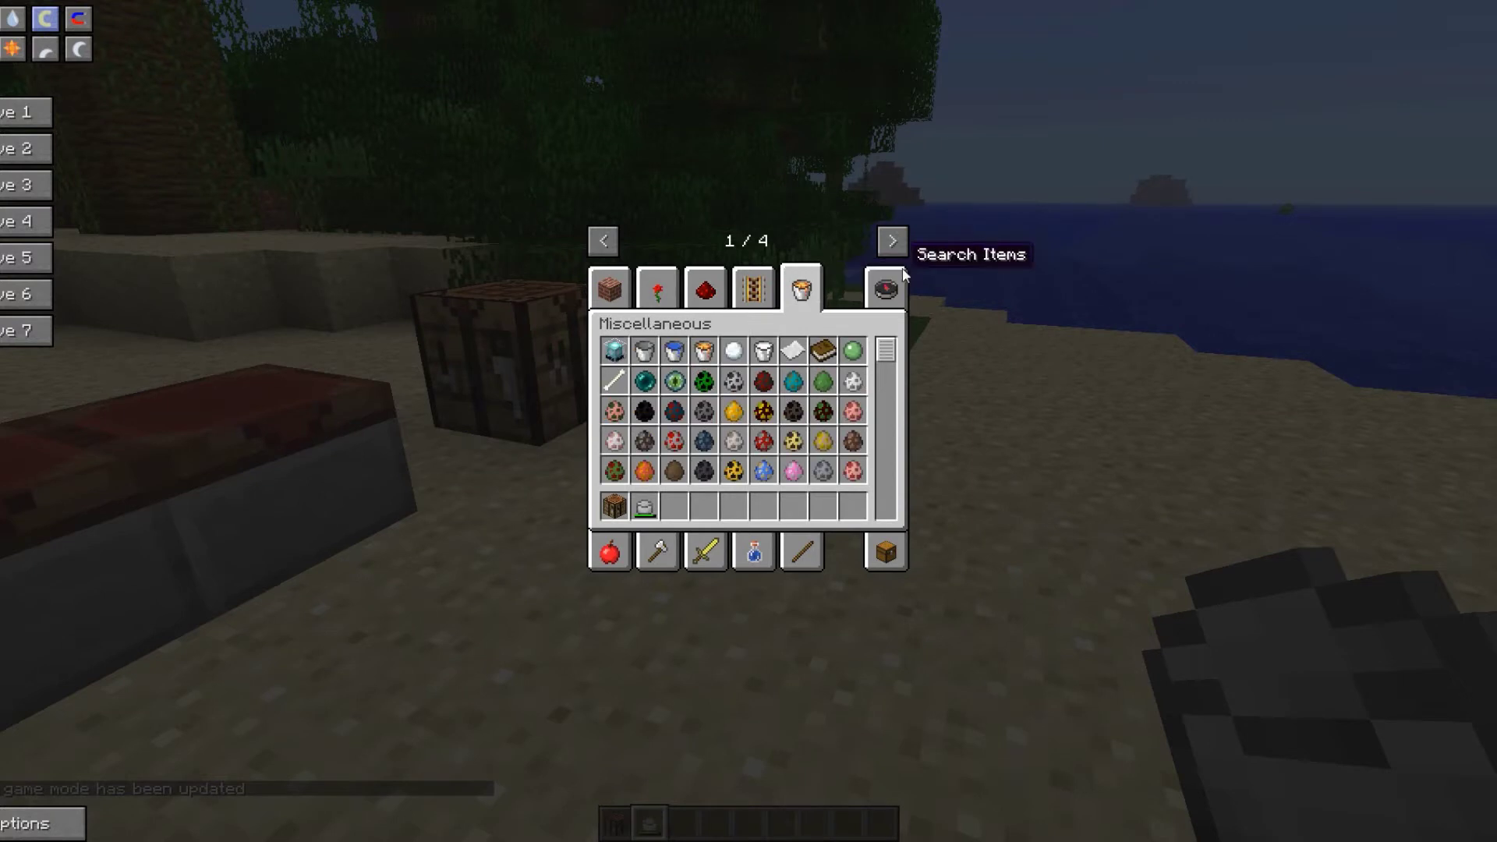
pyautogui.click(885, 288)
pyautogui.write('toke')
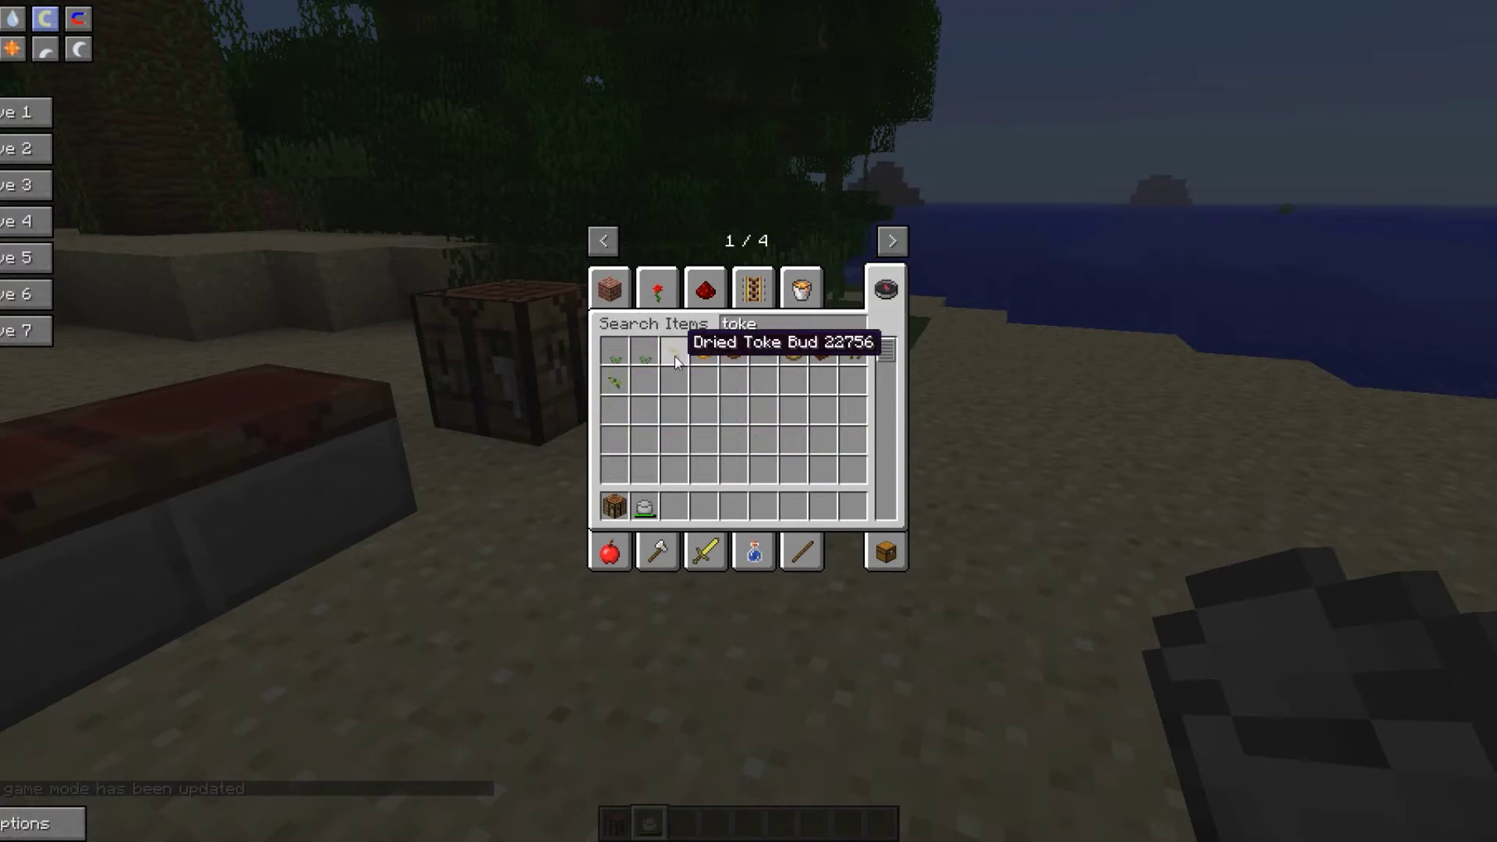
pyautogui.click(676, 358)
pyautogui.click(688, 506)
pyautogui.press('e')
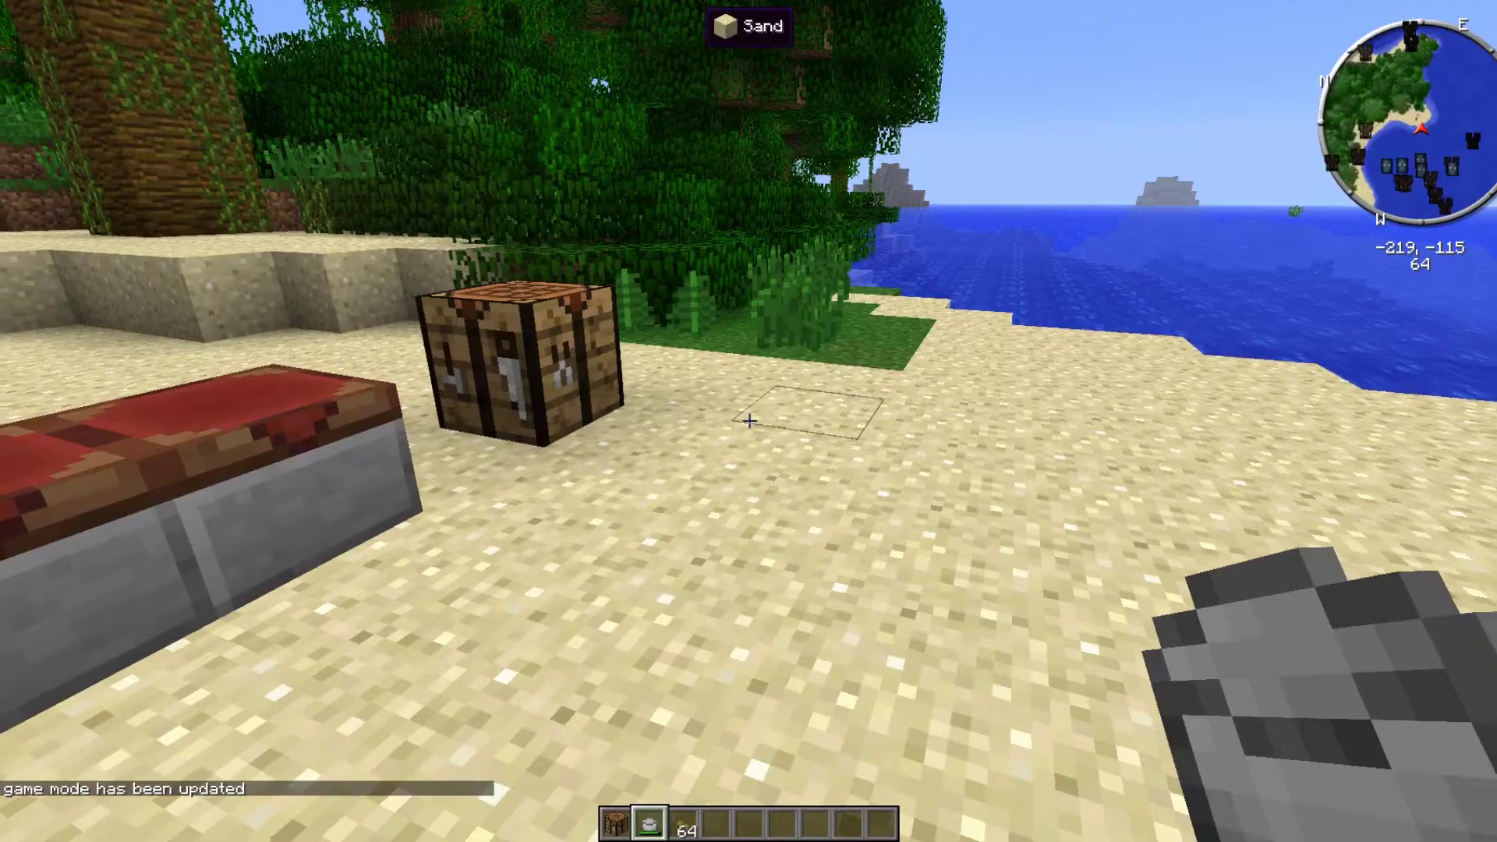
pyautogui.press('e')
pyautogui.press('e')
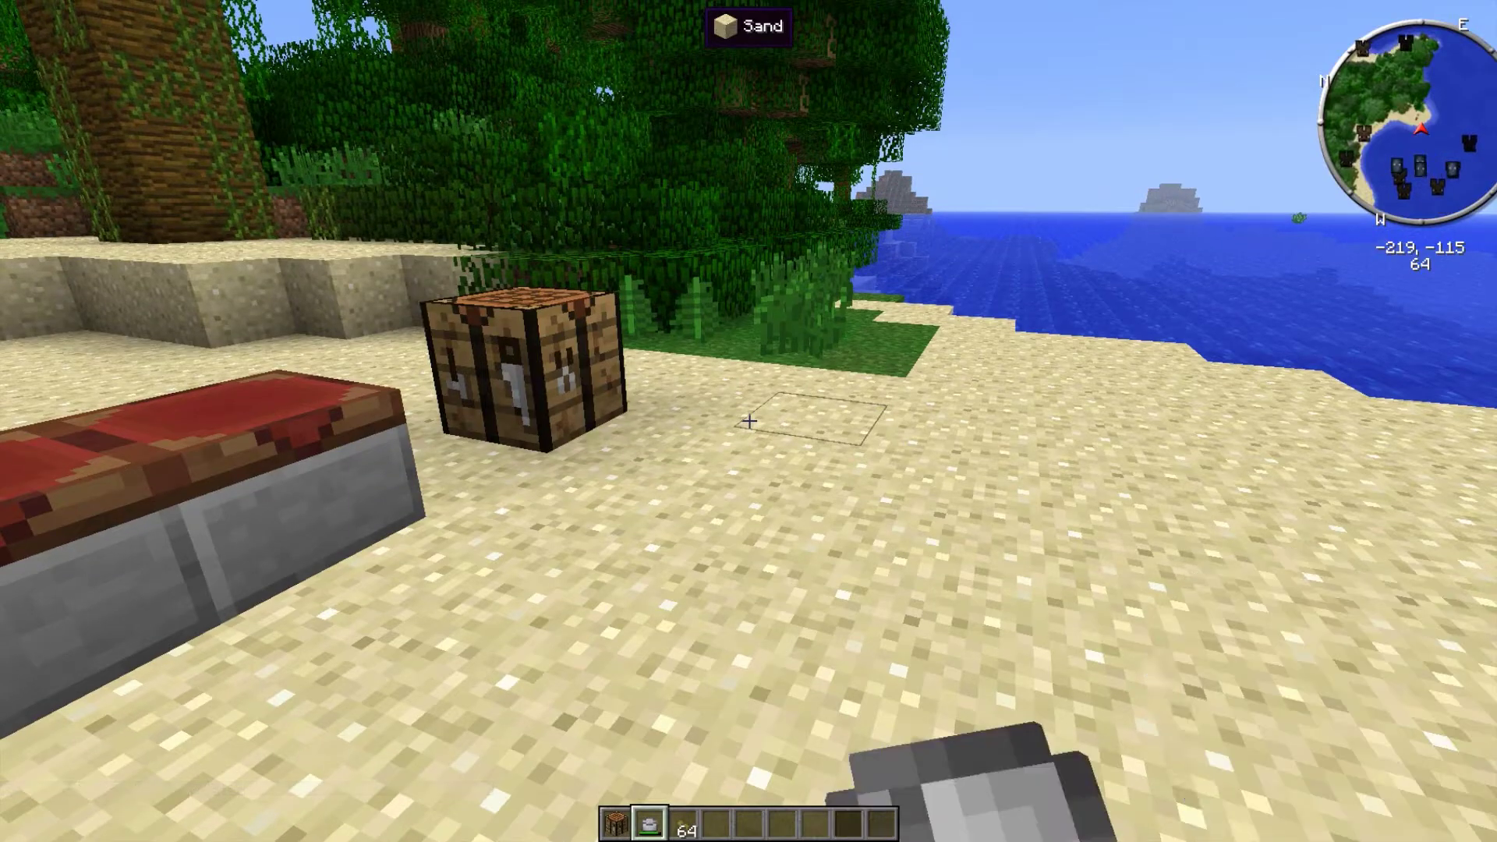
# Grind Dried Toke Bud repeatedly with the Grinder, switching to survival partway
pyautogui.rightClick(749, 421)
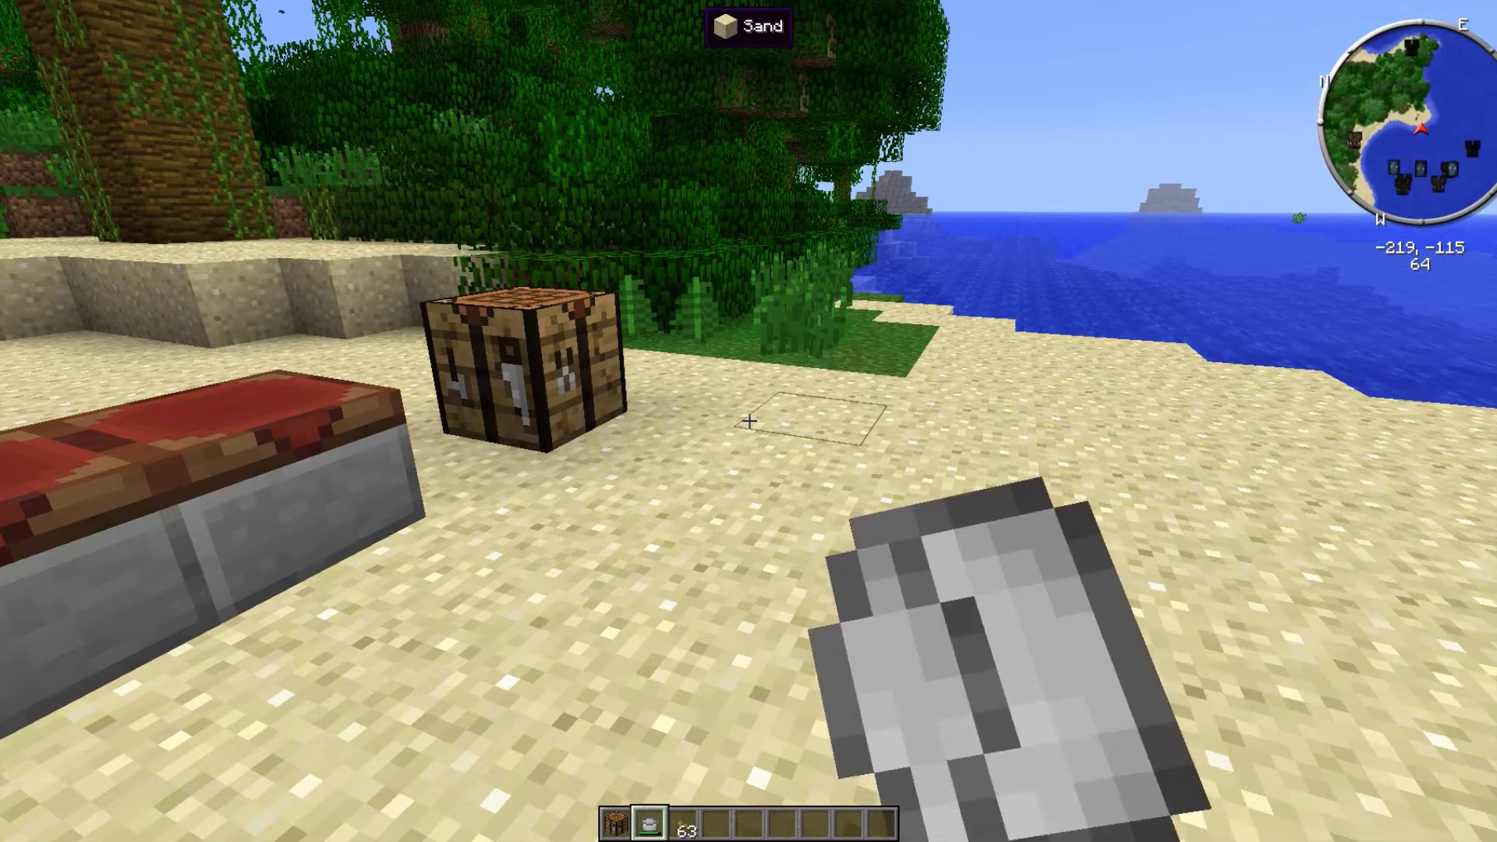
pyautogui.rightClick(748, 421)
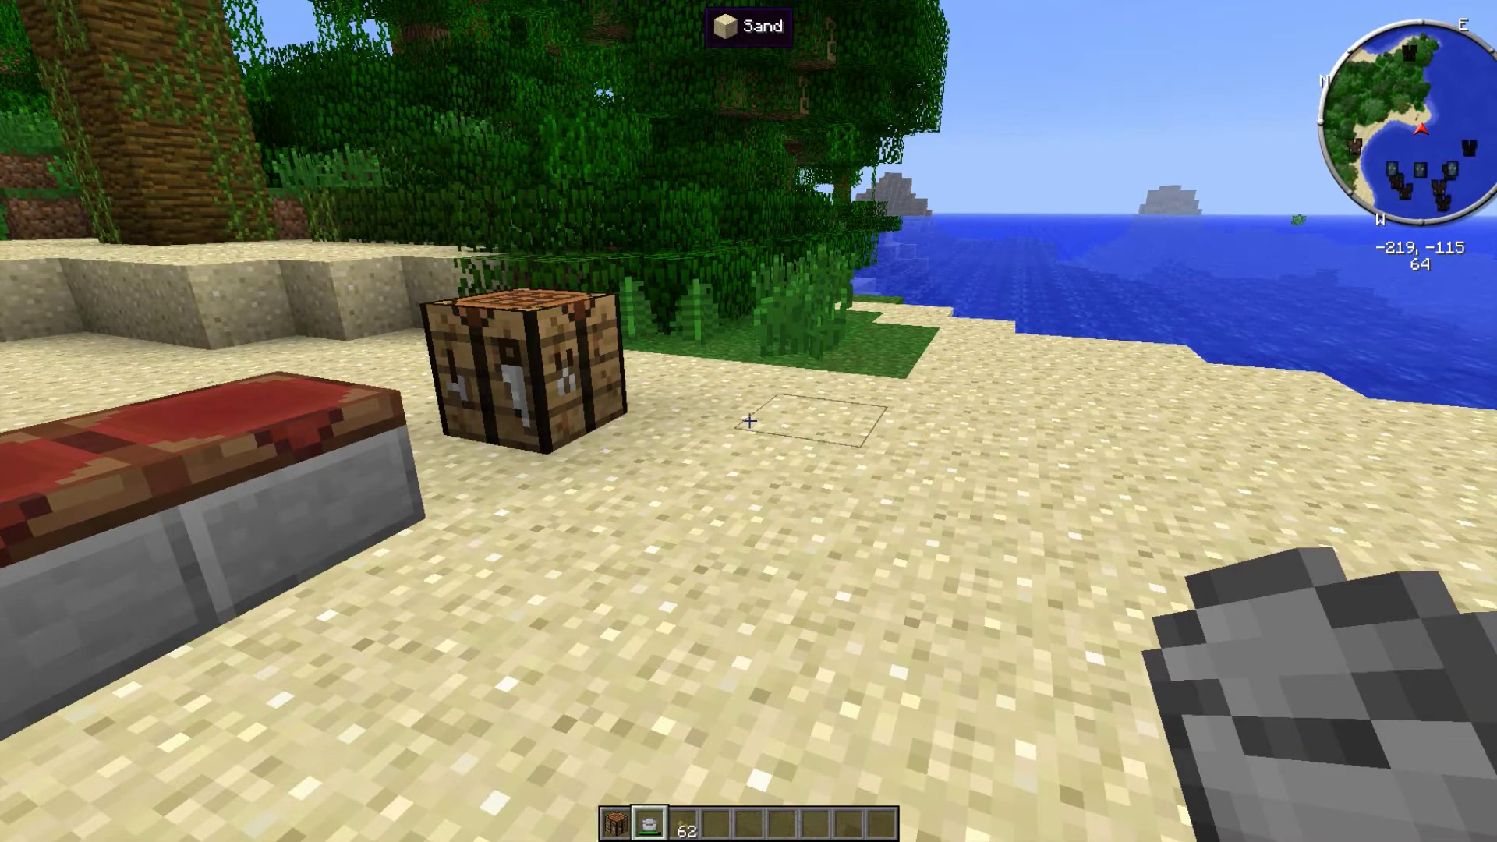
pyautogui.press('t')
pyautogui.write('emode 0')
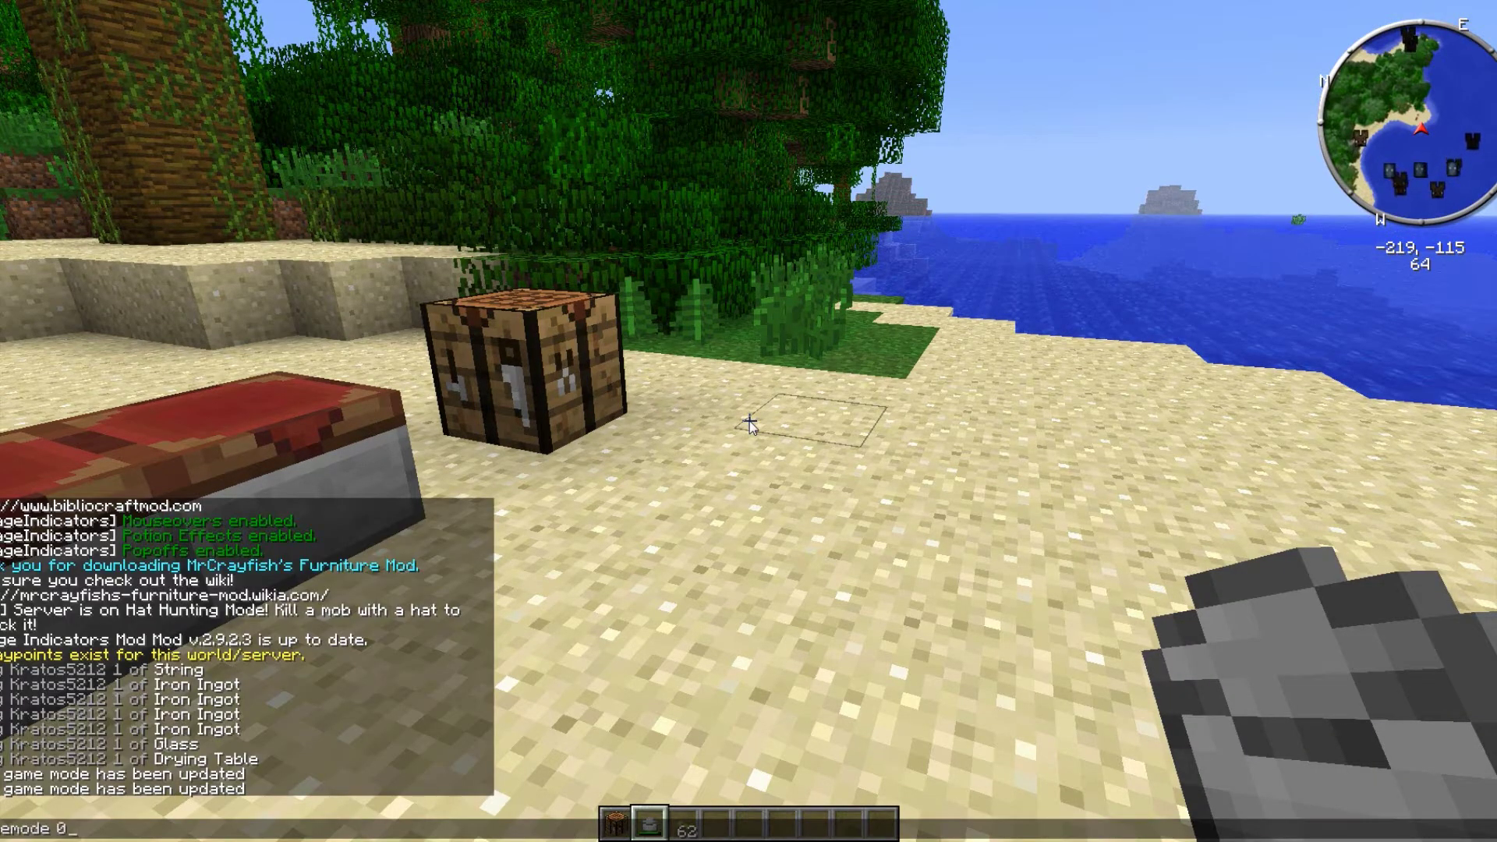
pyautogui.press('Return')
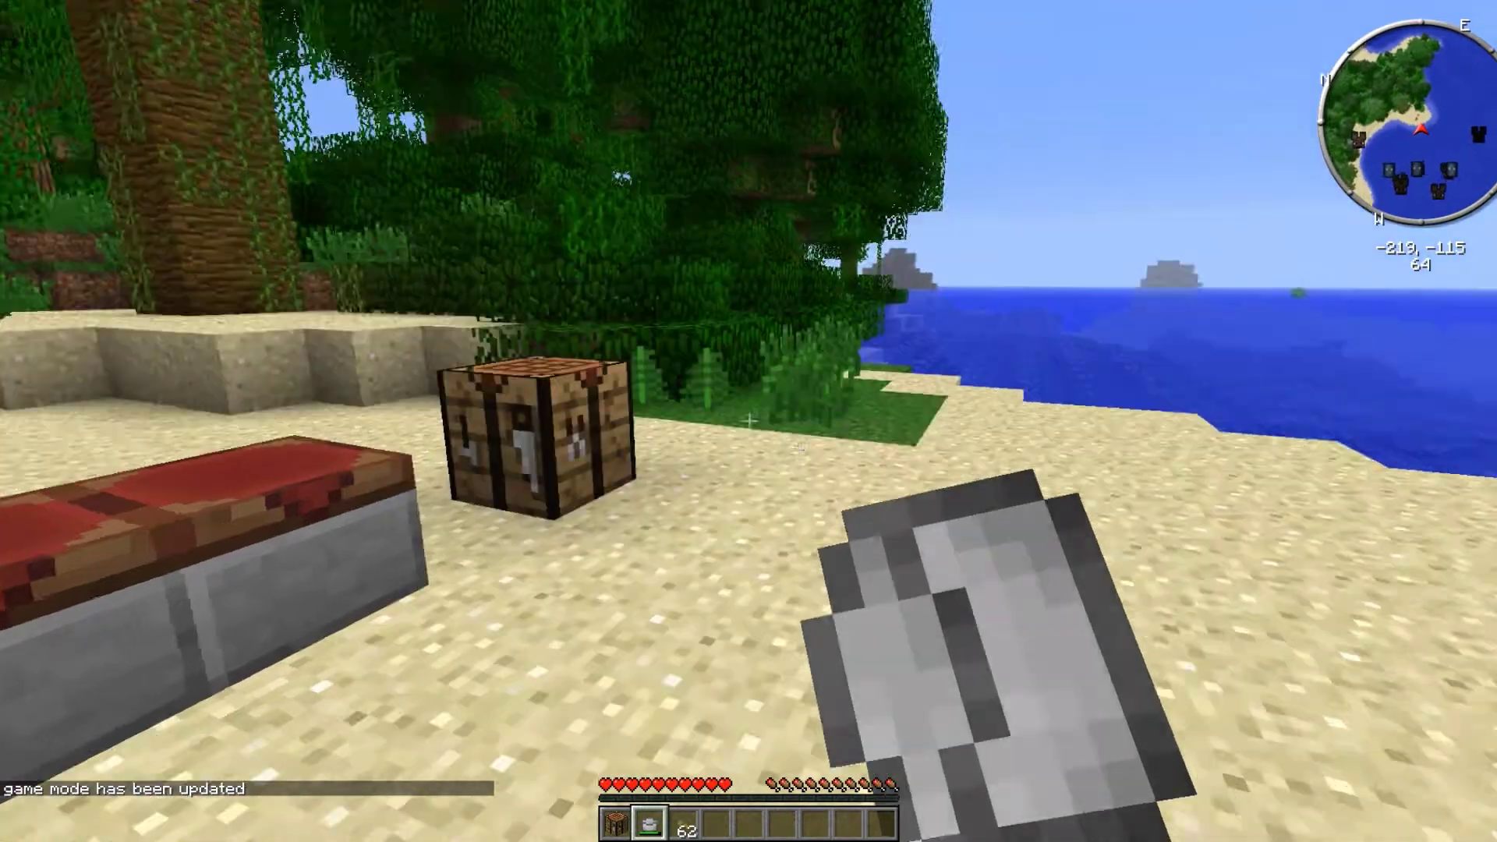
pyautogui.rightClick(749, 421)
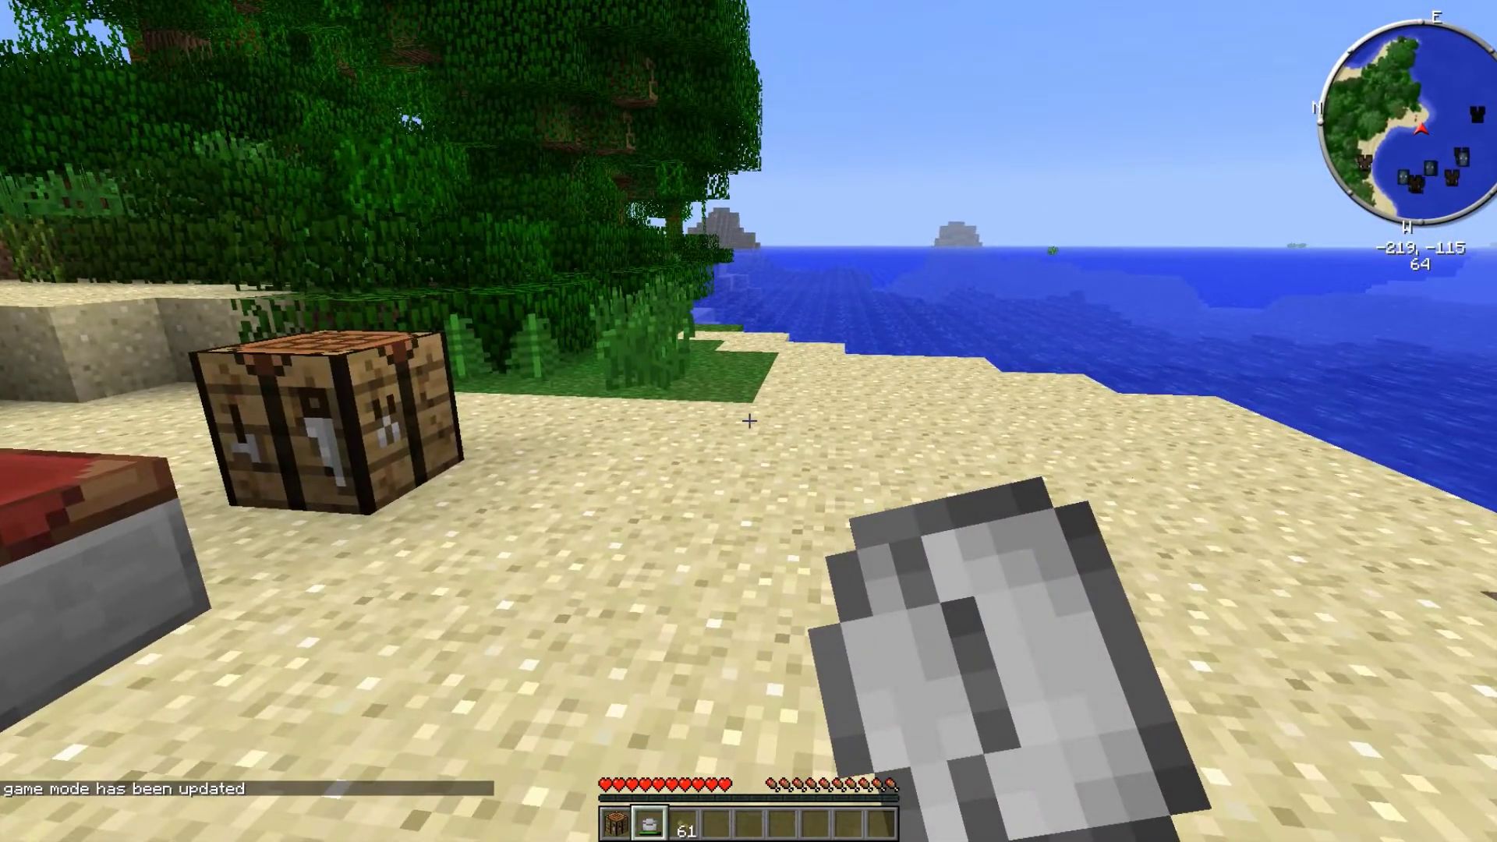
pyautogui.rightClick(749, 421)
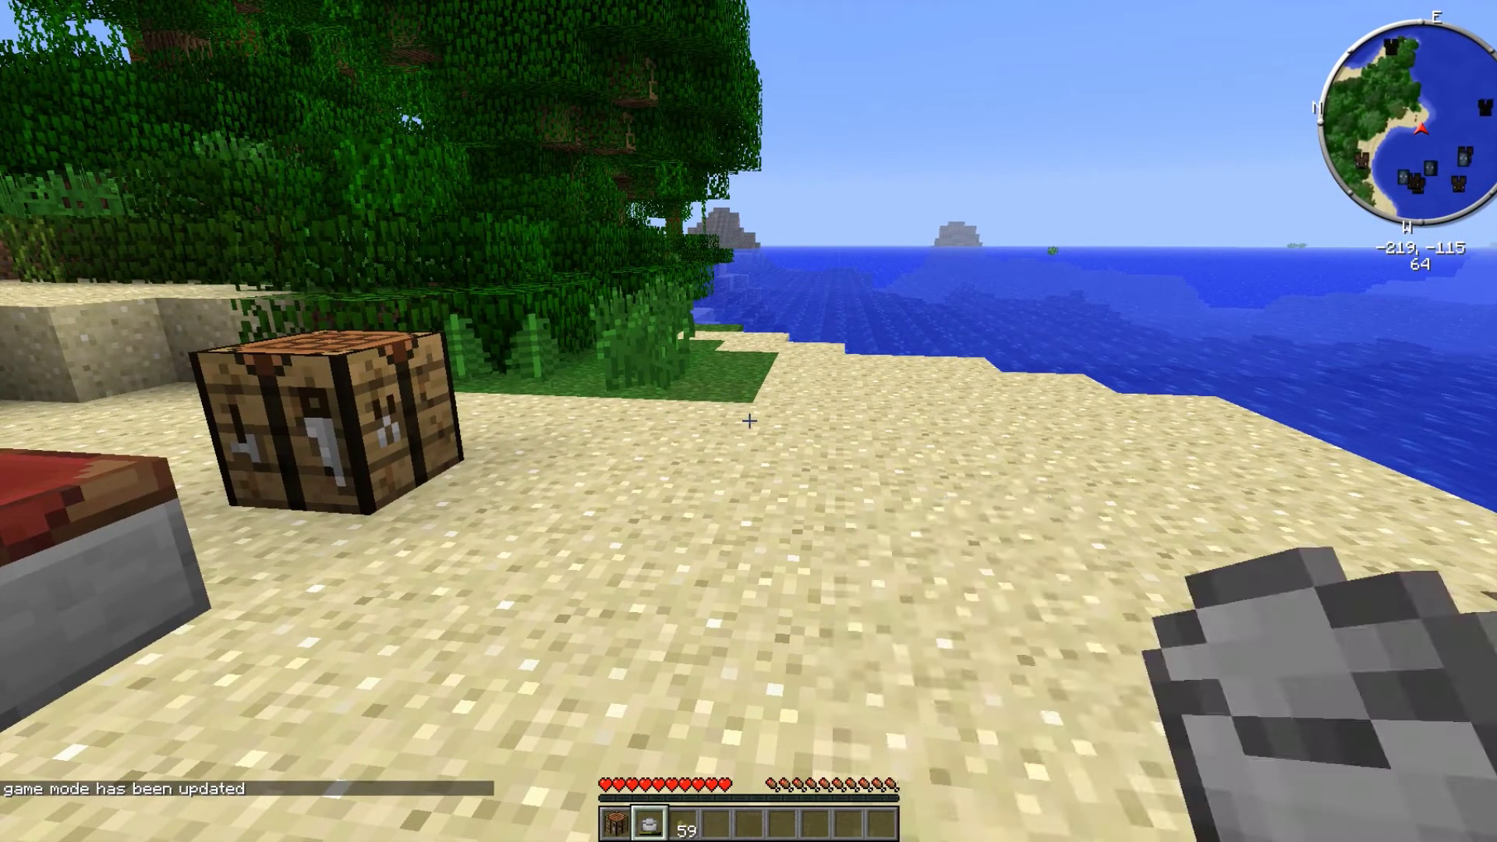
pyautogui.rightClick(748, 421)
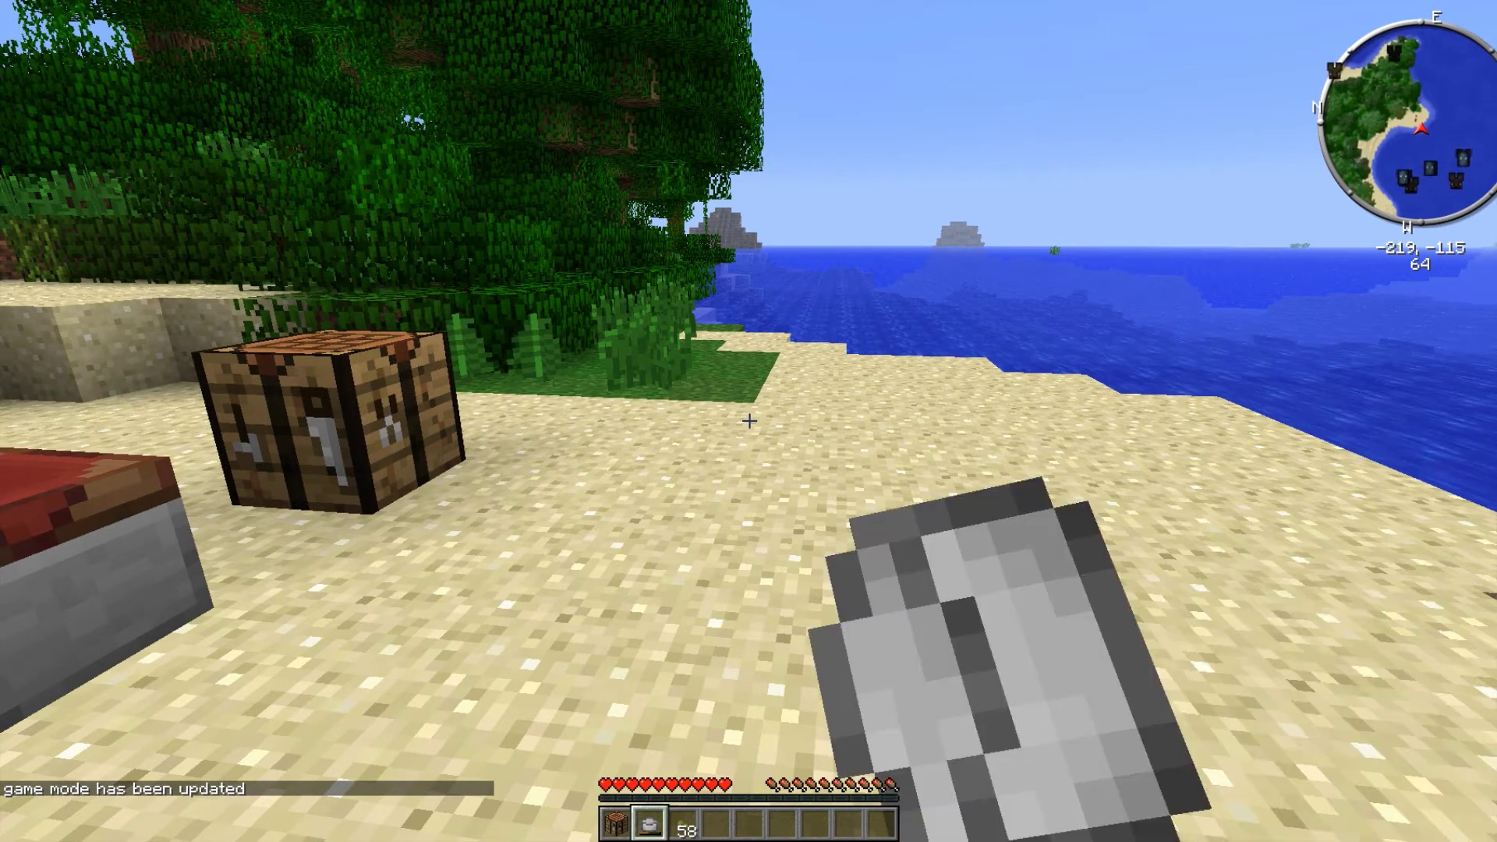
pyautogui.rightClick(749, 422)
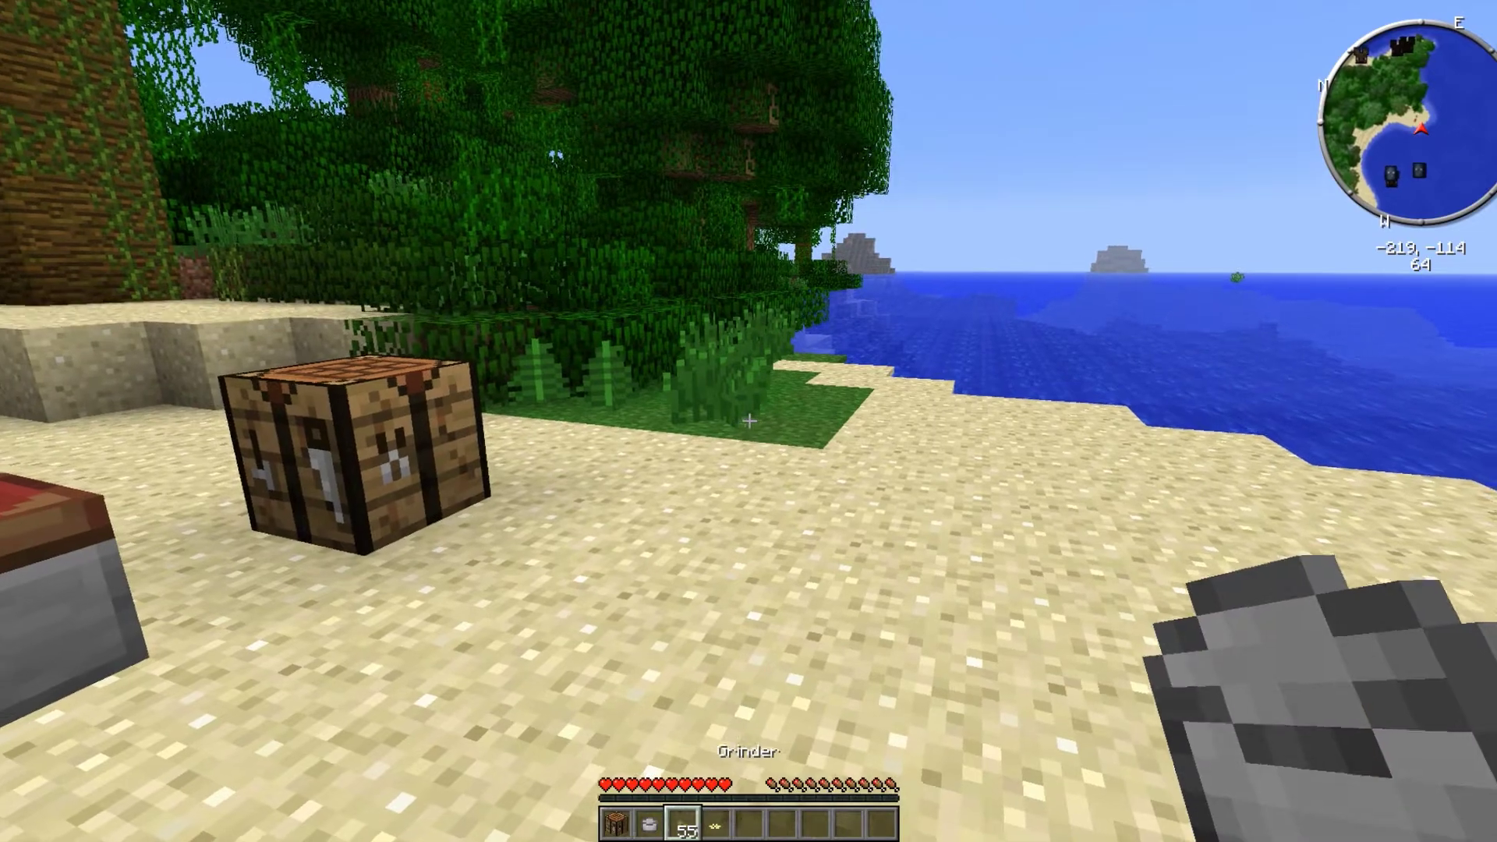
pyautogui.scroll(-2, 748, 421)
# Use the Kief on the sand, move the hemp to the top-left inventory slot, reopen the inventory
pyautogui.rightClick(749, 421)
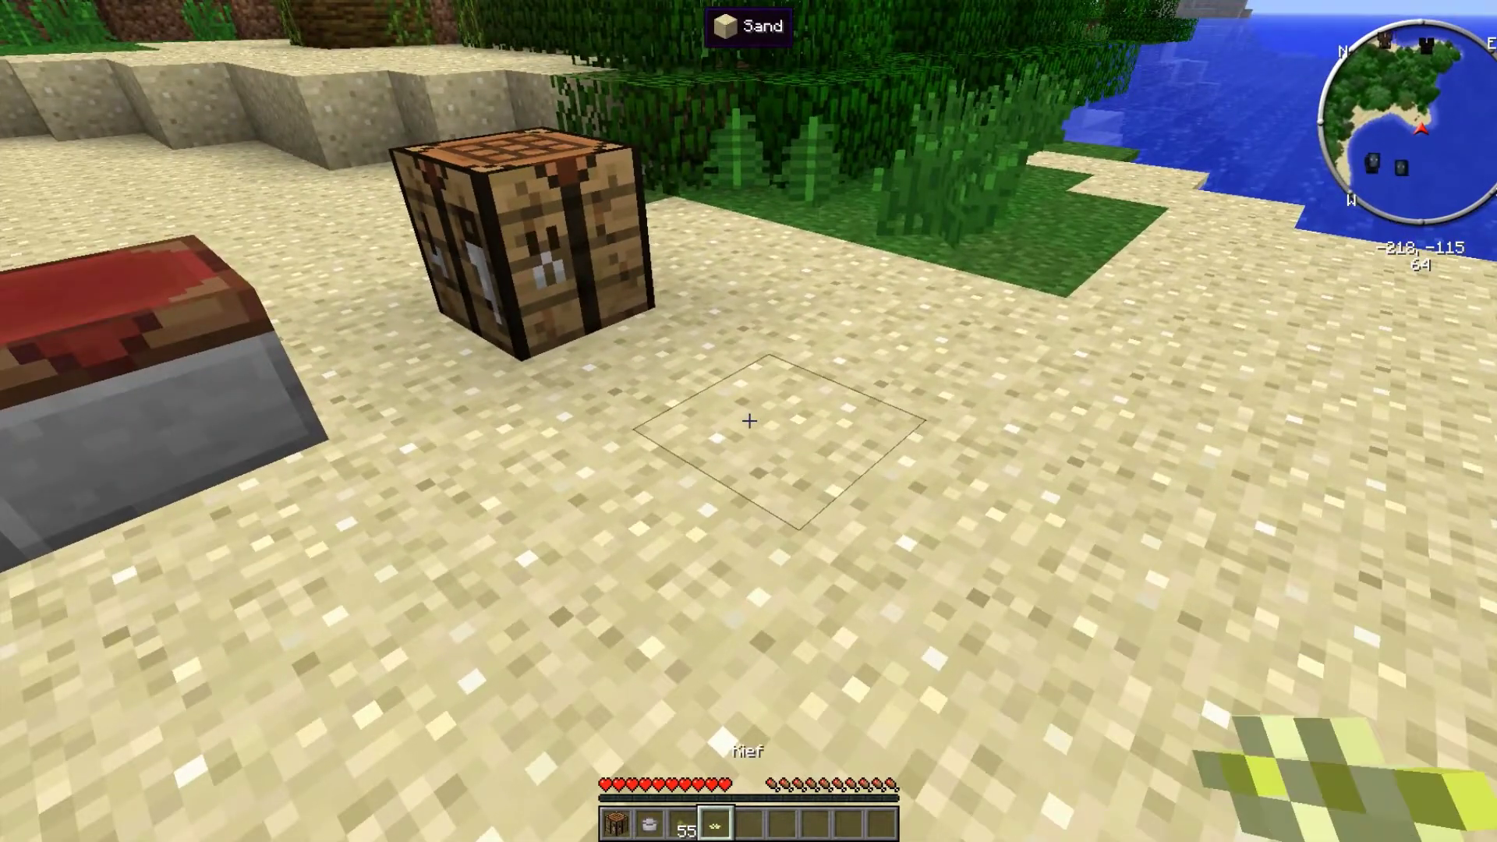
pyautogui.press('e')
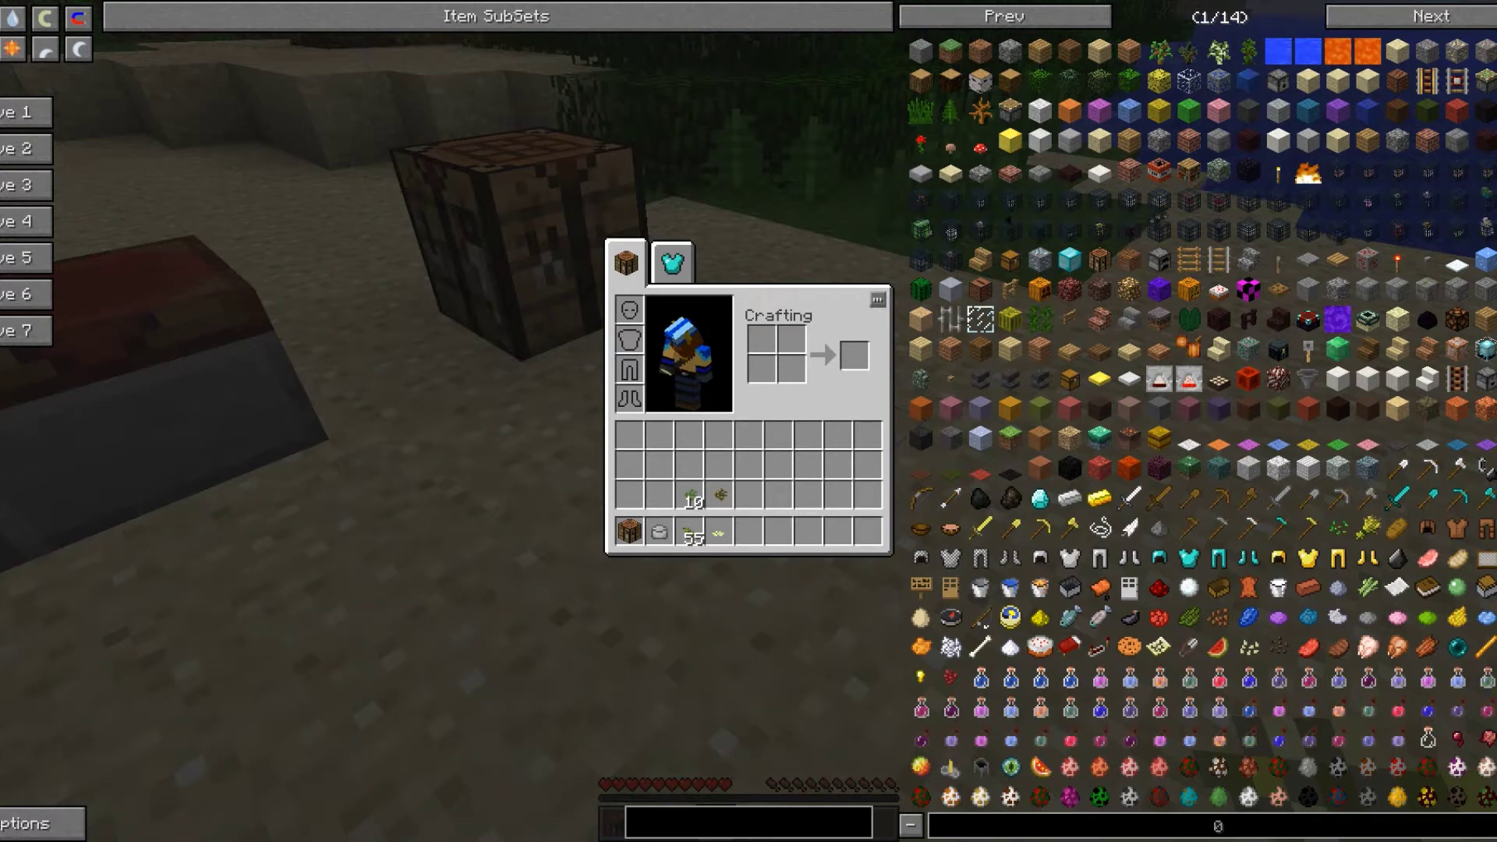
pyautogui.press('e')
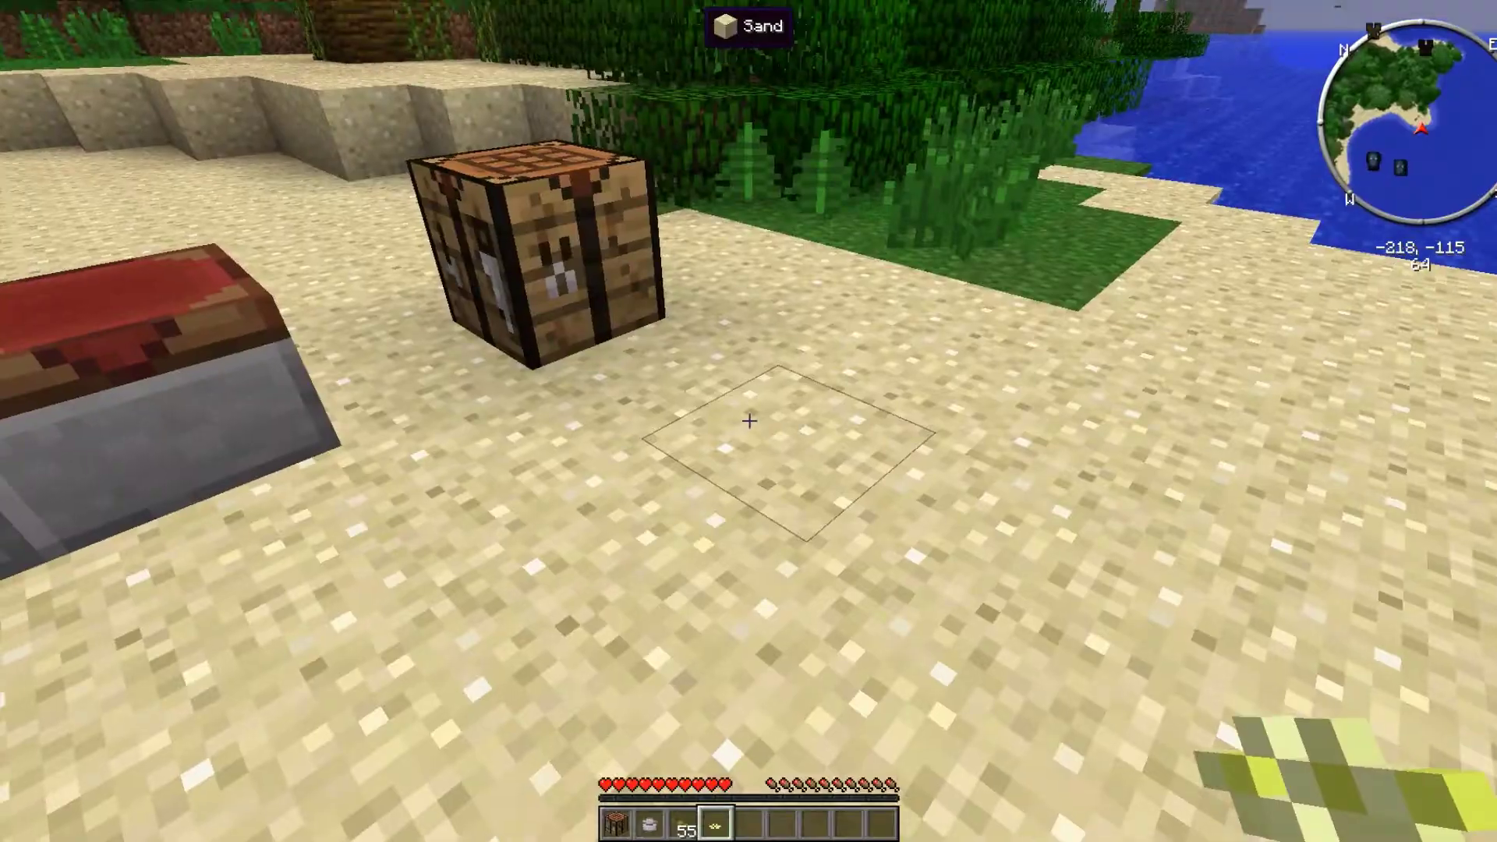
pyautogui.press('e')
pyautogui.keyDown('shift'); pyautogui.click(718, 534); pyautogui.keyUp('shift')
pyautogui.press('Escape')
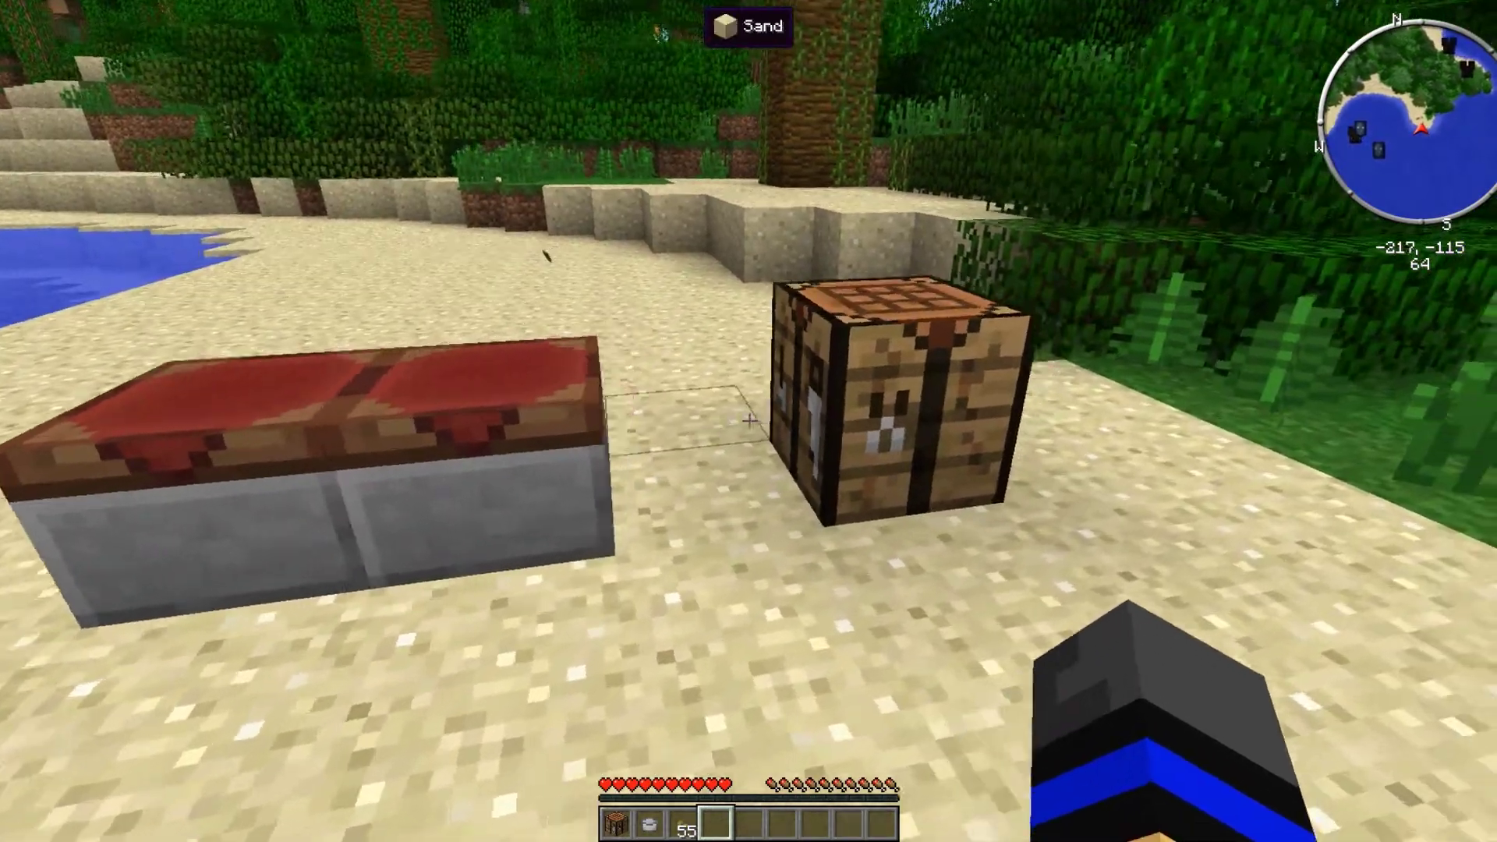
pyautogui.press('e')
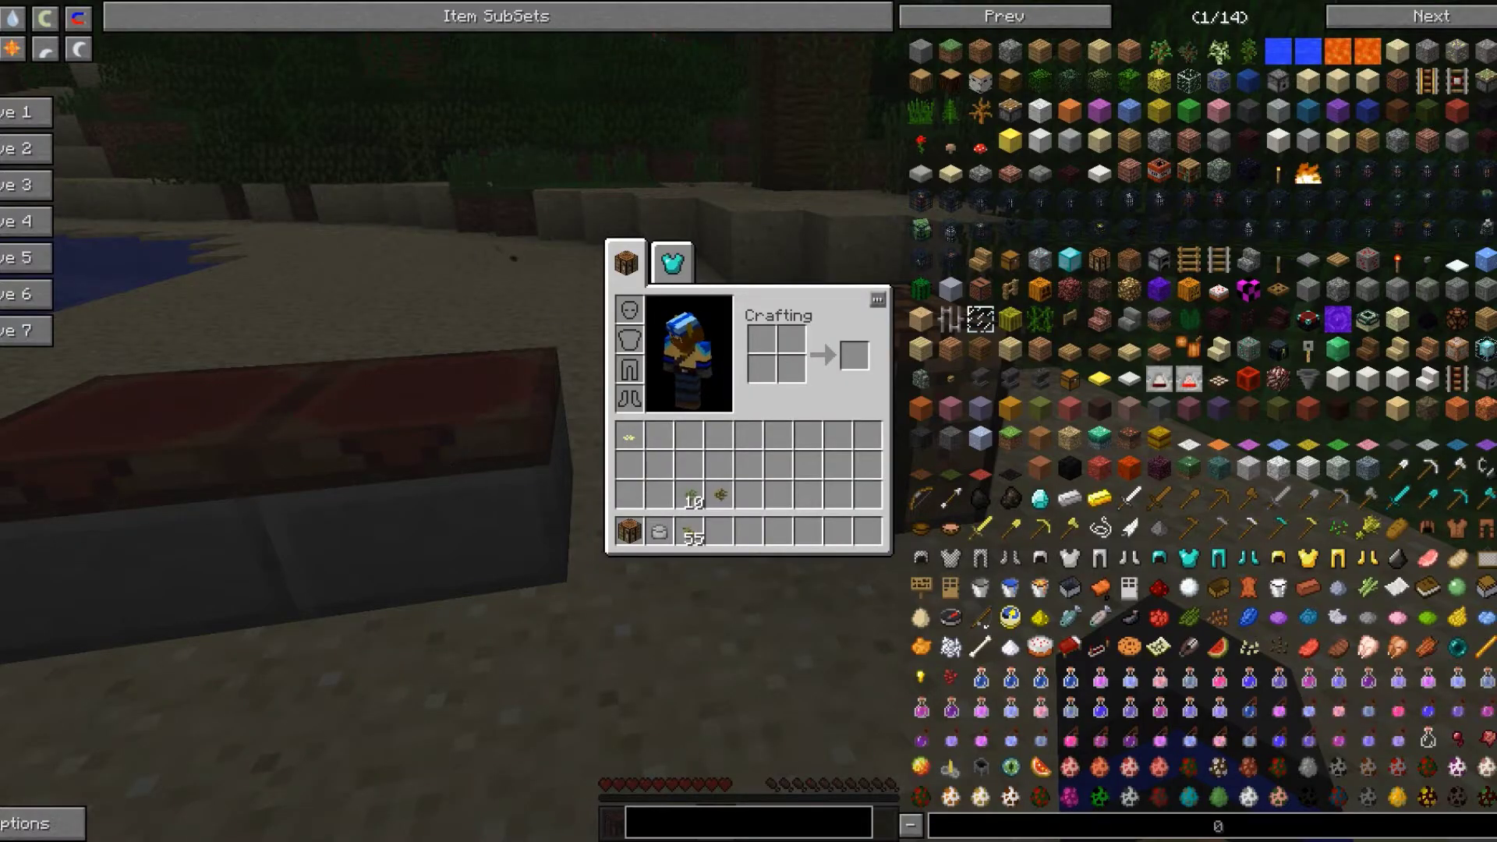
# Search NEI for 'bong' and view the Bong Cylinder, Bong Bowl, Bong Sphere and Empty Bong recipes
pyautogui.click(723, 817)
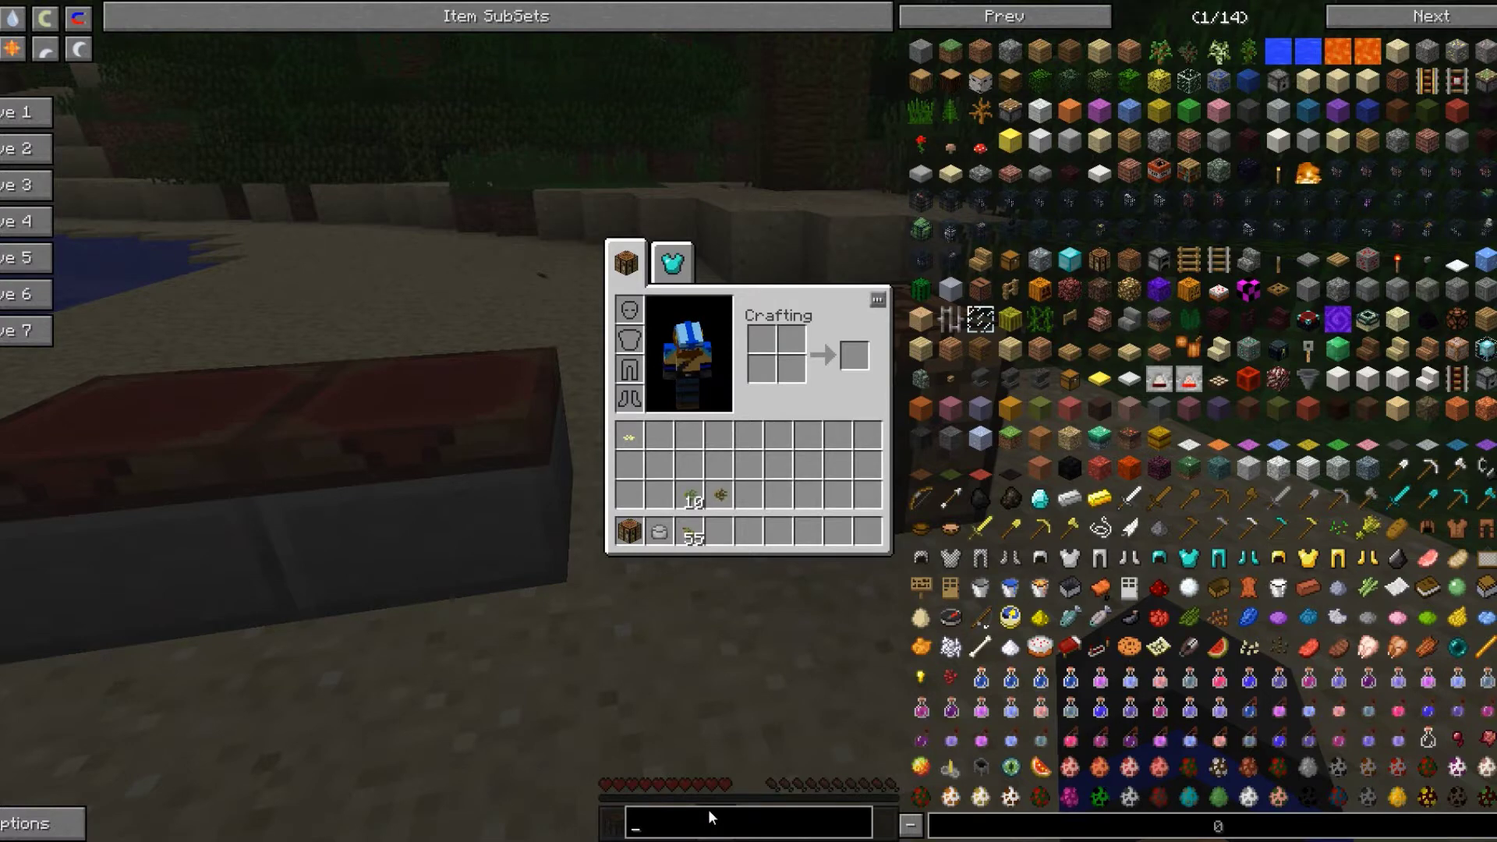
pyautogui.write('bong')
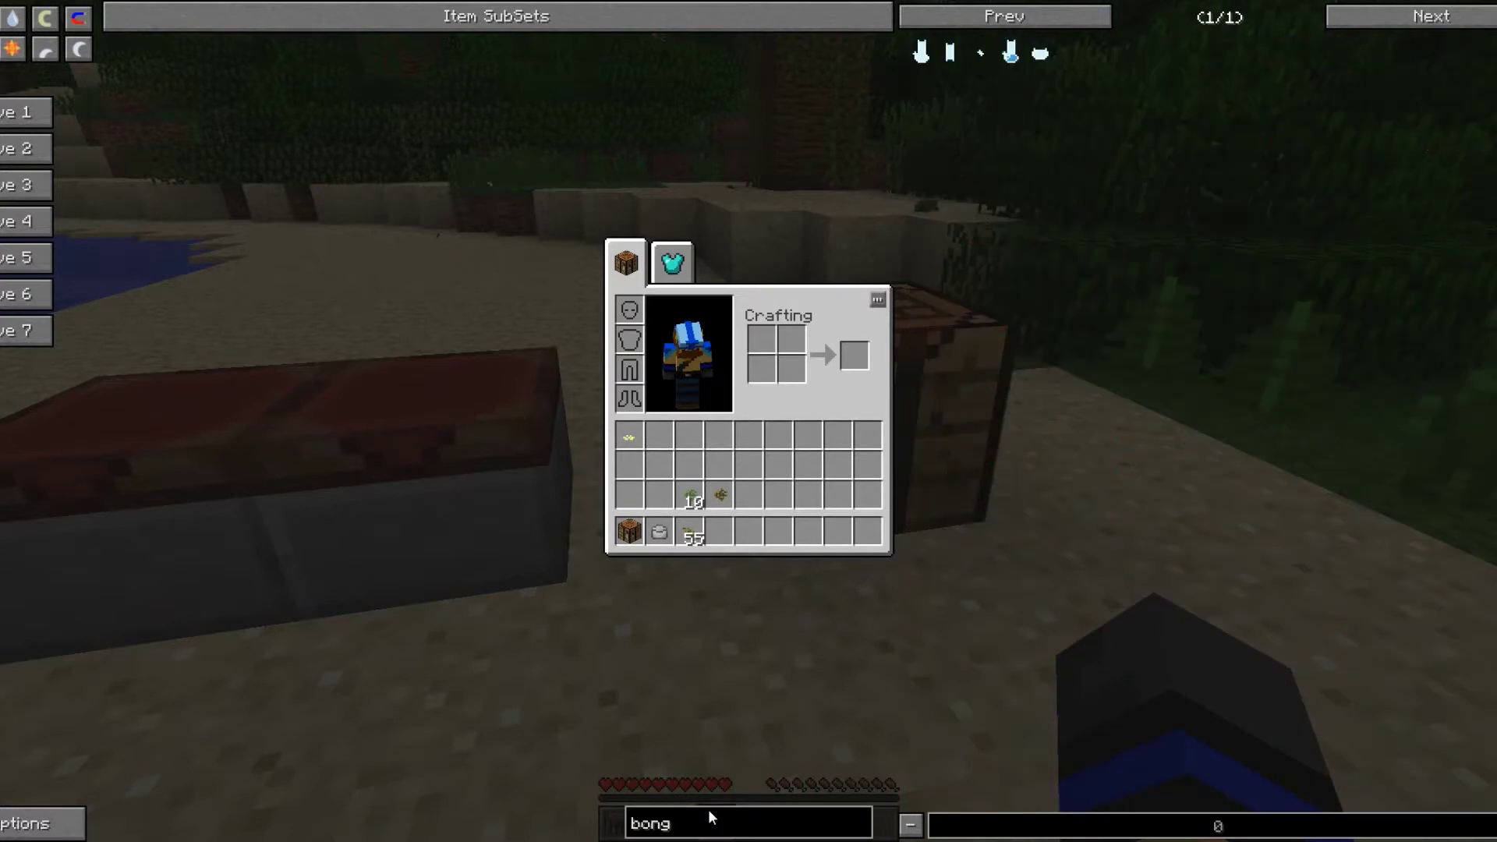
pyautogui.click(958, 57)
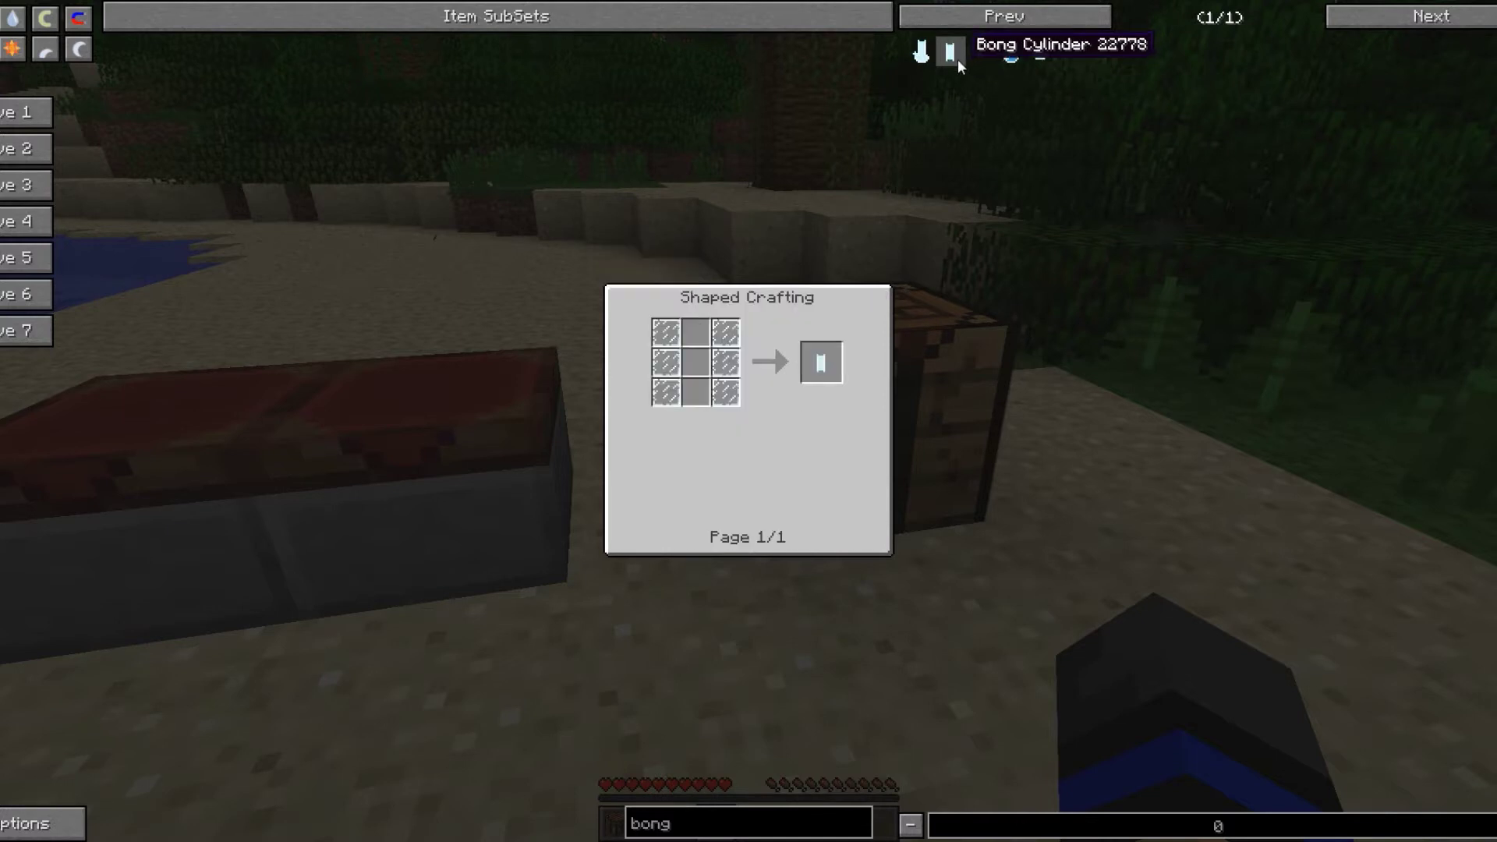
pyautogui.press('Escape')
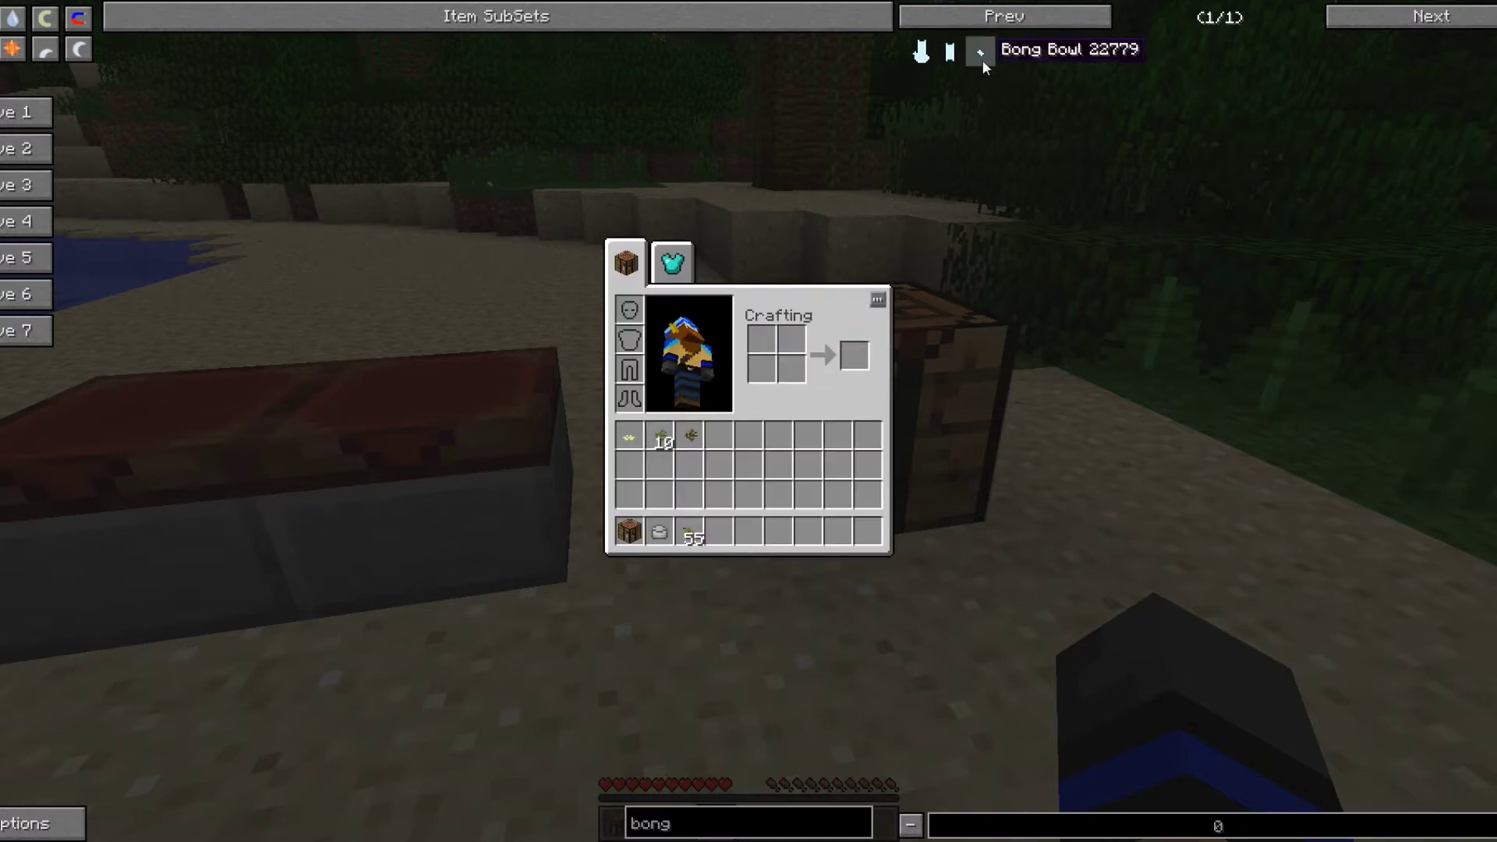
pyautogui.click(983, 57)
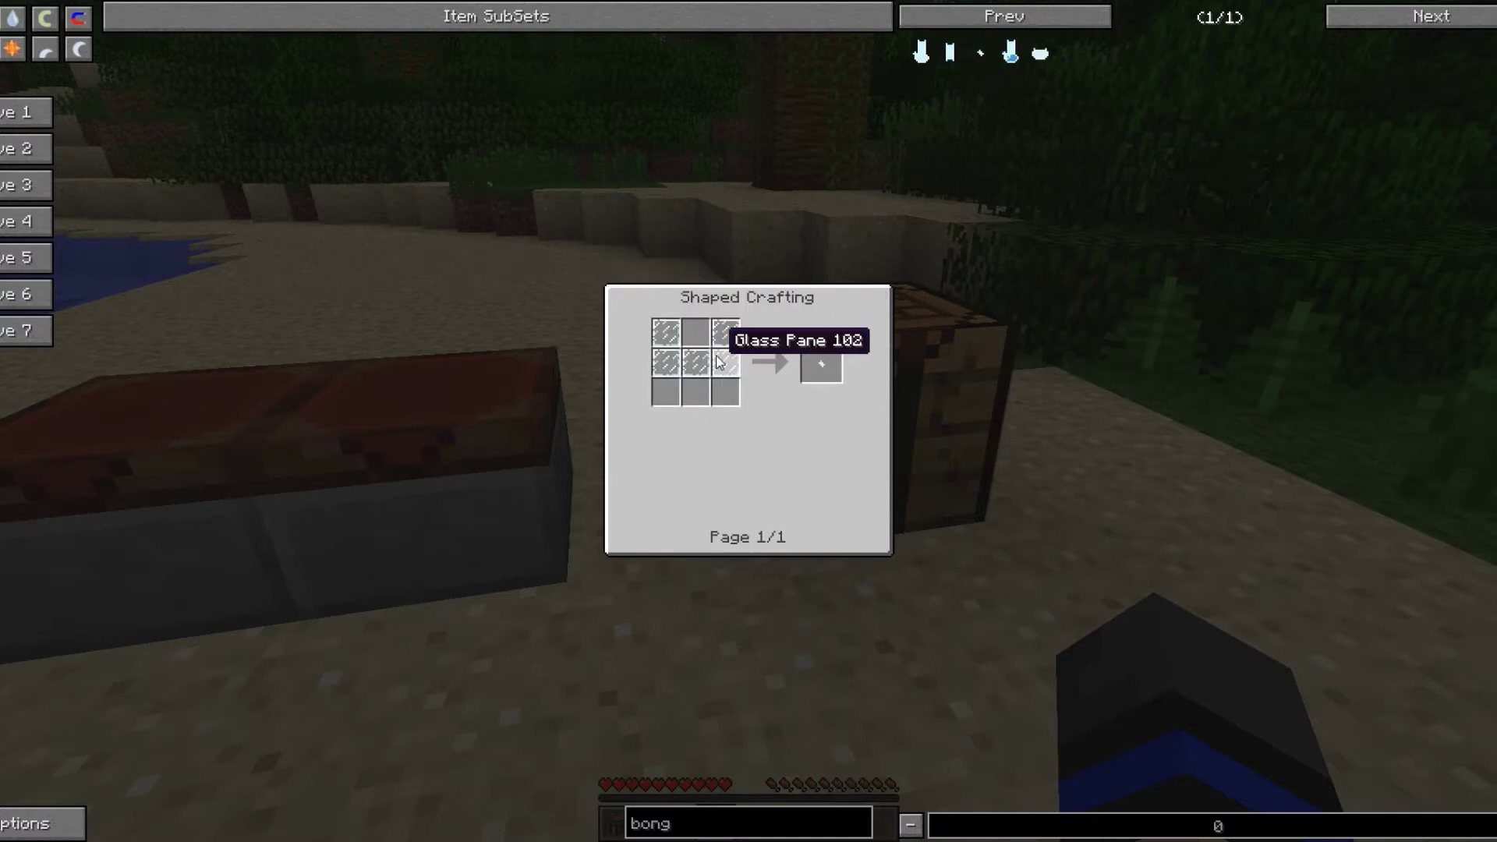
pyautogui.click(1037, 51)
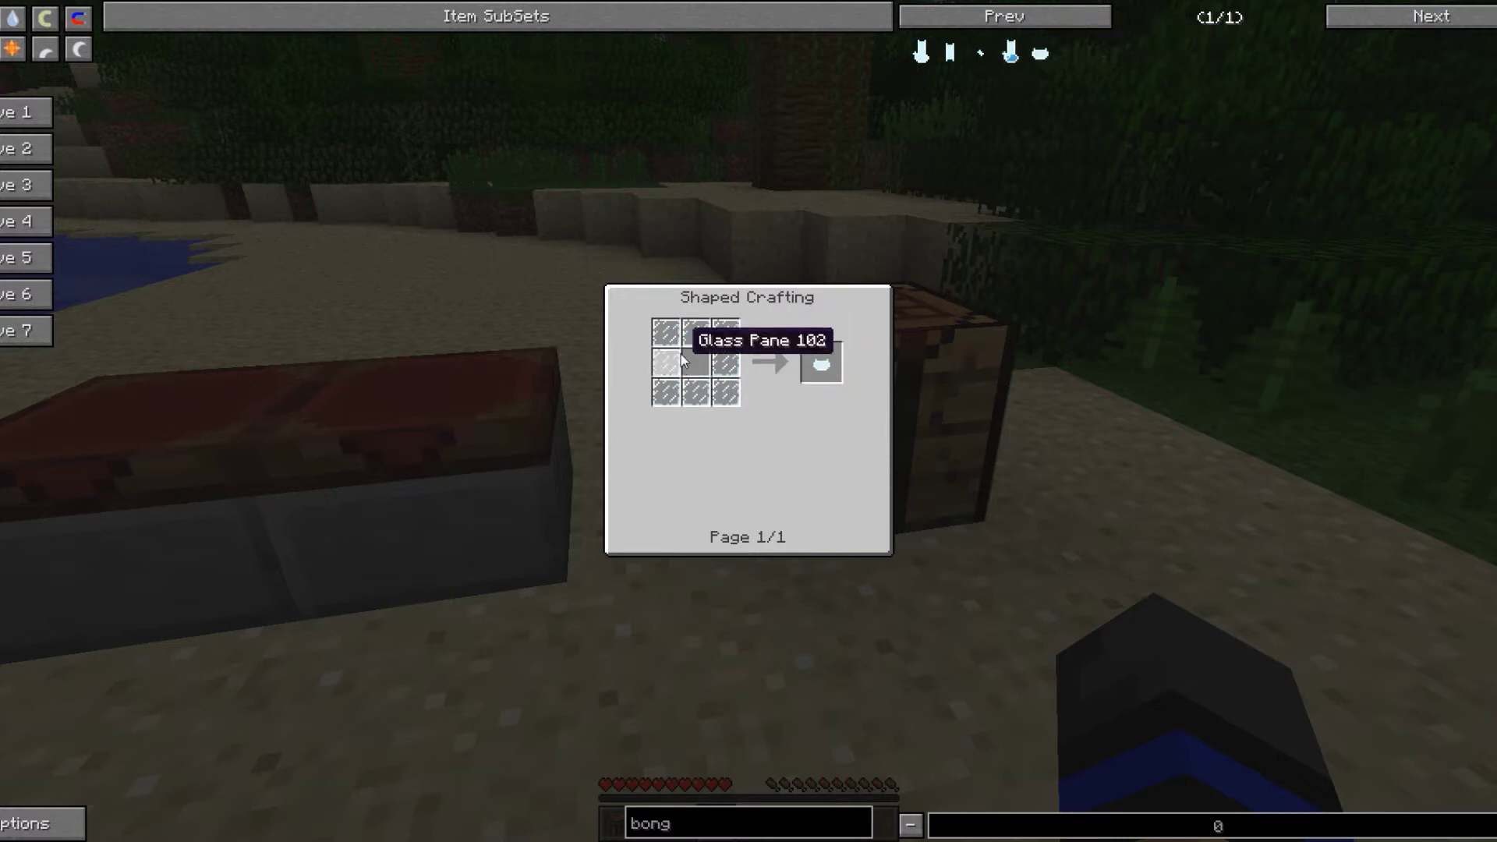
pyautogui.click(919, 50)
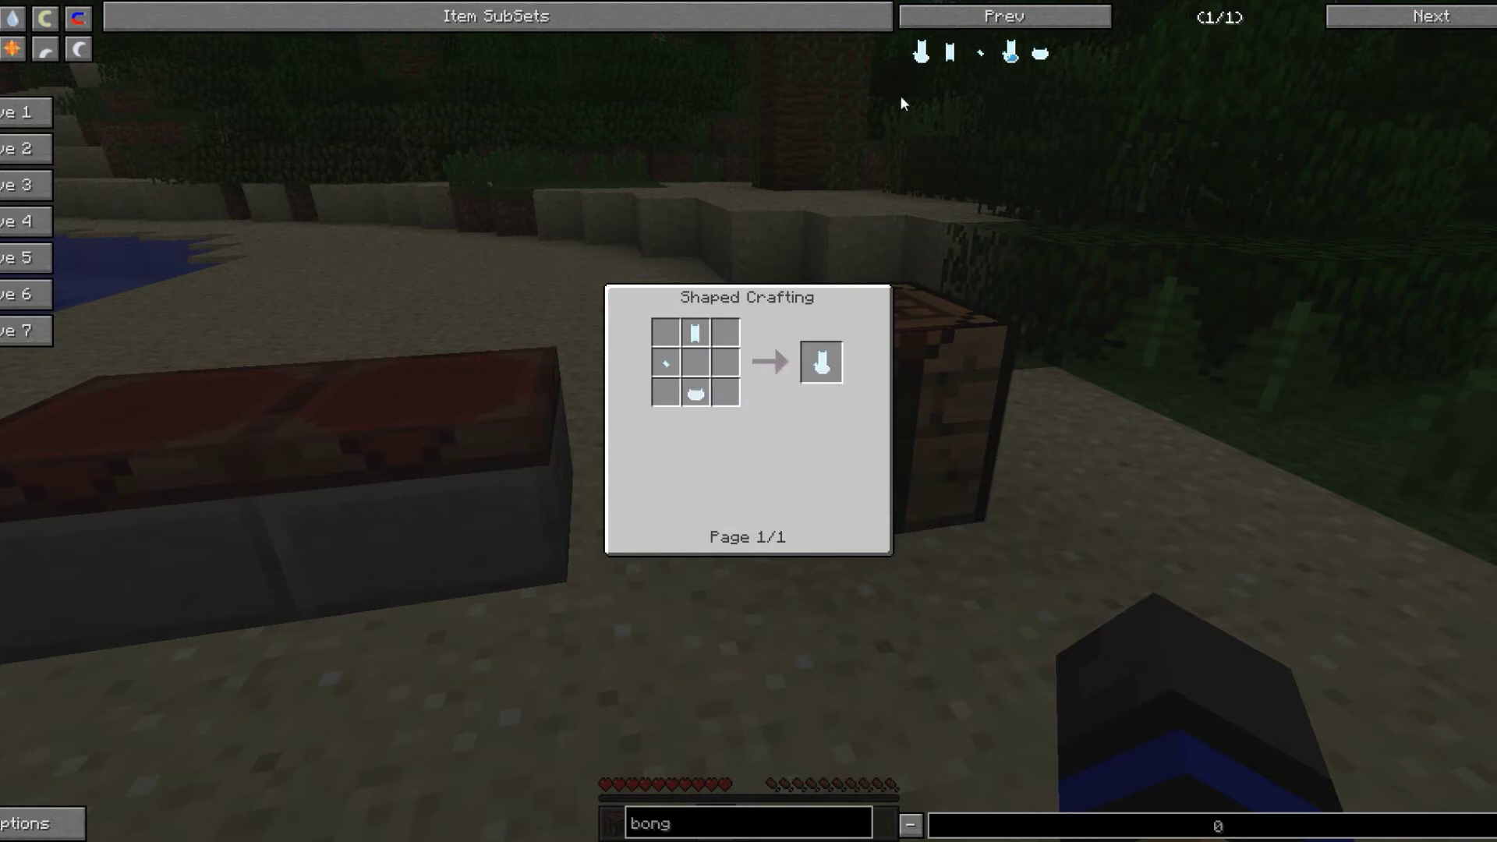
# View the Packed Bong recipes and move the Ground Toke Bud into the hotbar
pyautogui.click(1011, 53)
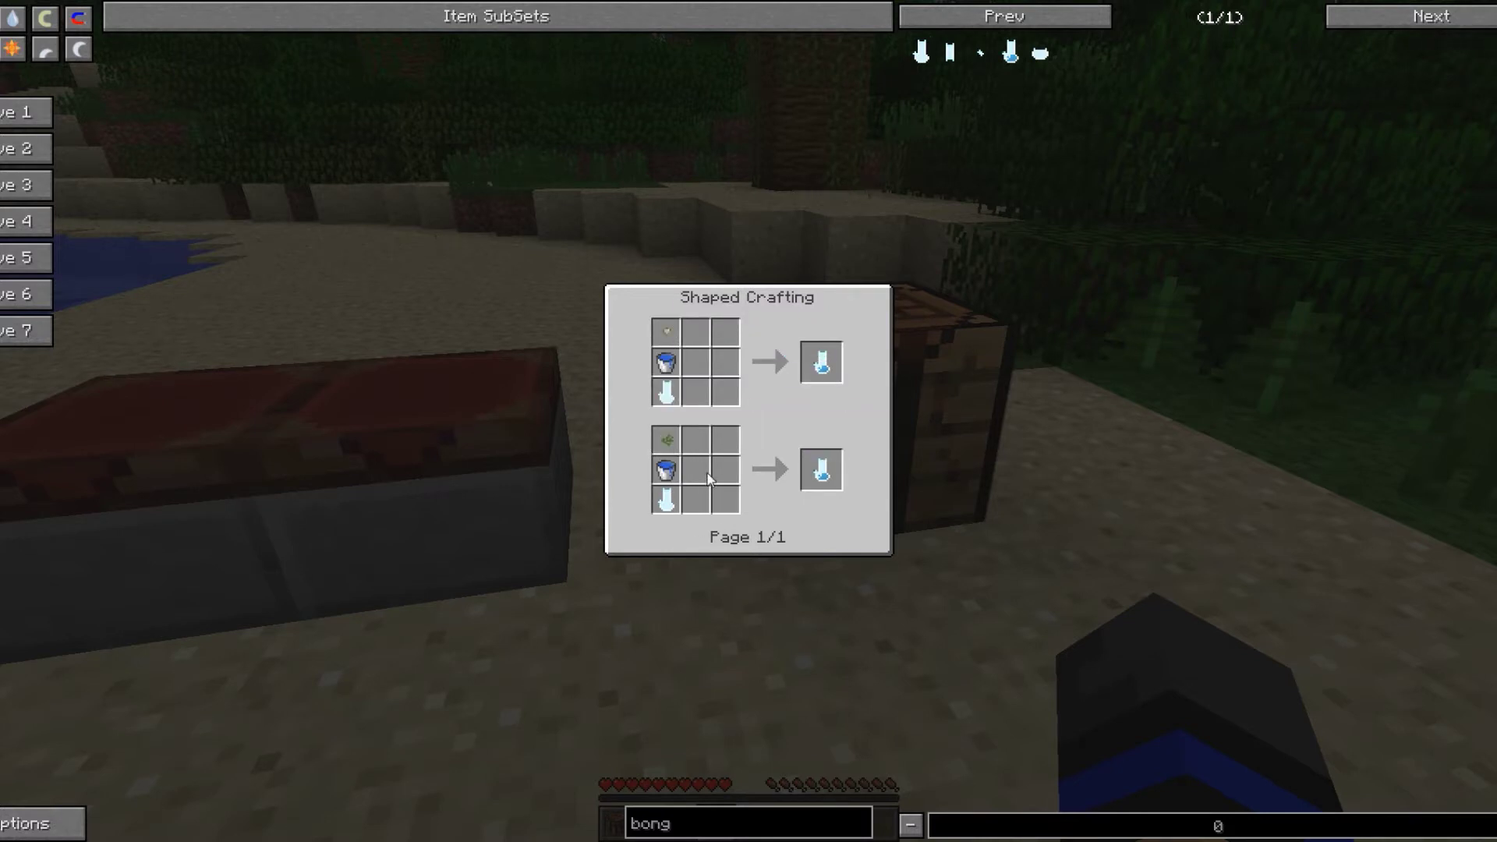
pyautogui.press('Escape')
pyautogui.click(663, 442)
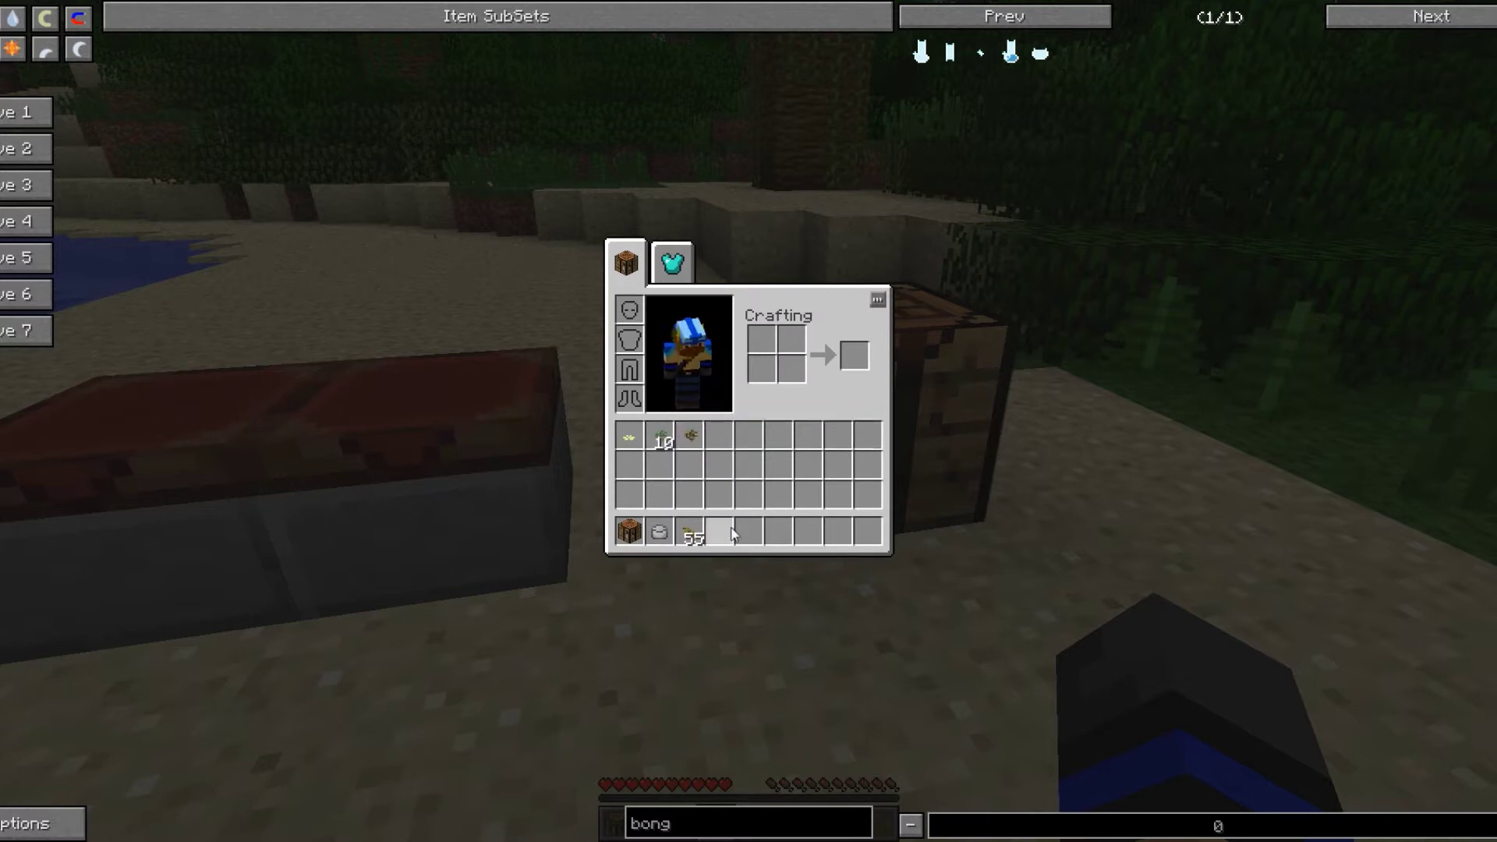
pyautogui.rightClick(693, 438)
pyautogui.rightClick(720, 532)
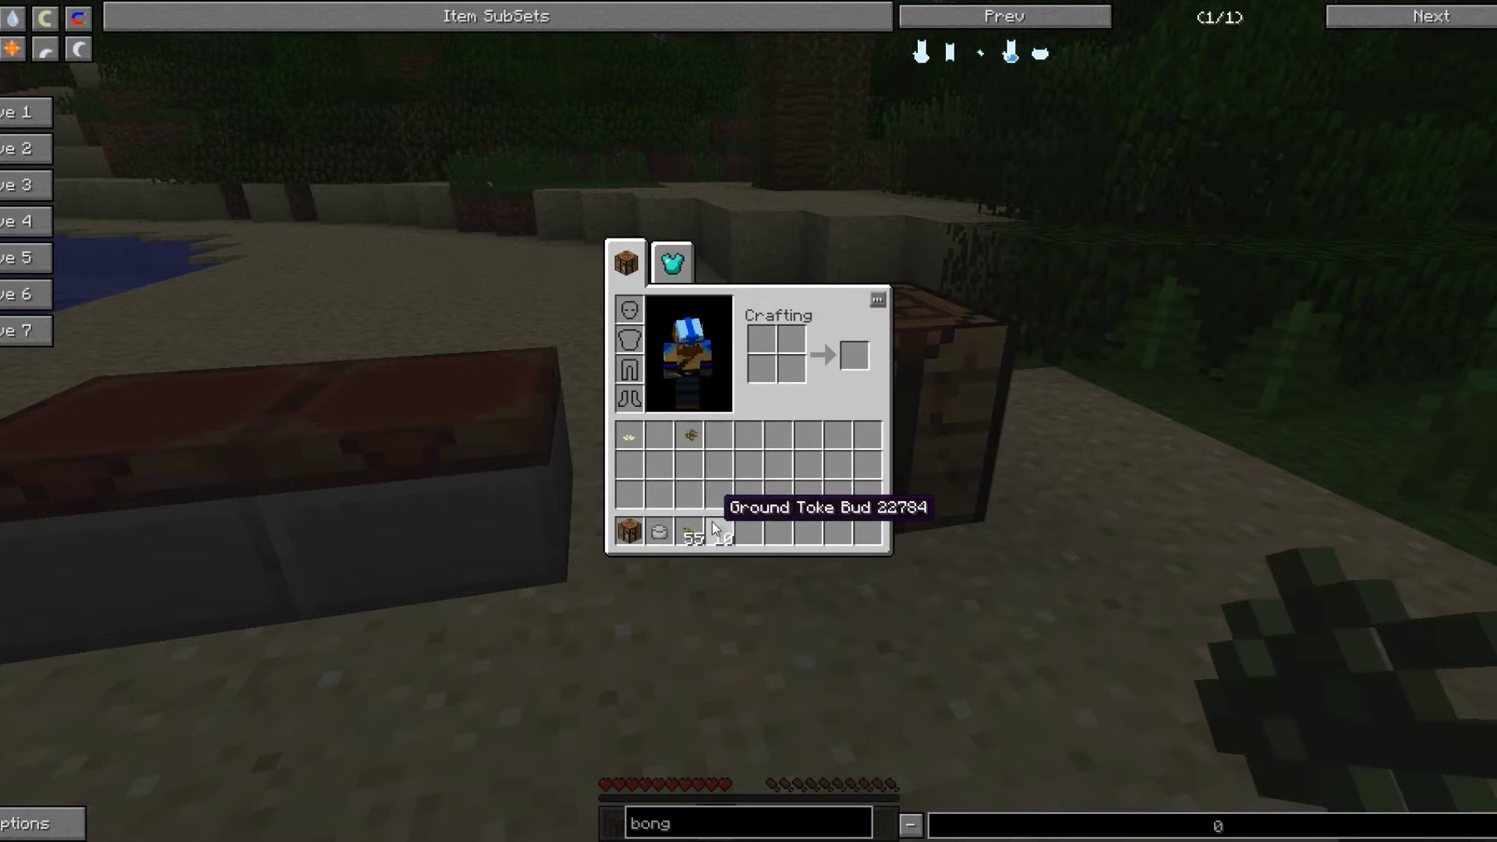
# Recheck the Packed Bong recipe, then close everything back to the beach world
pyautogui.click(1013, 63)
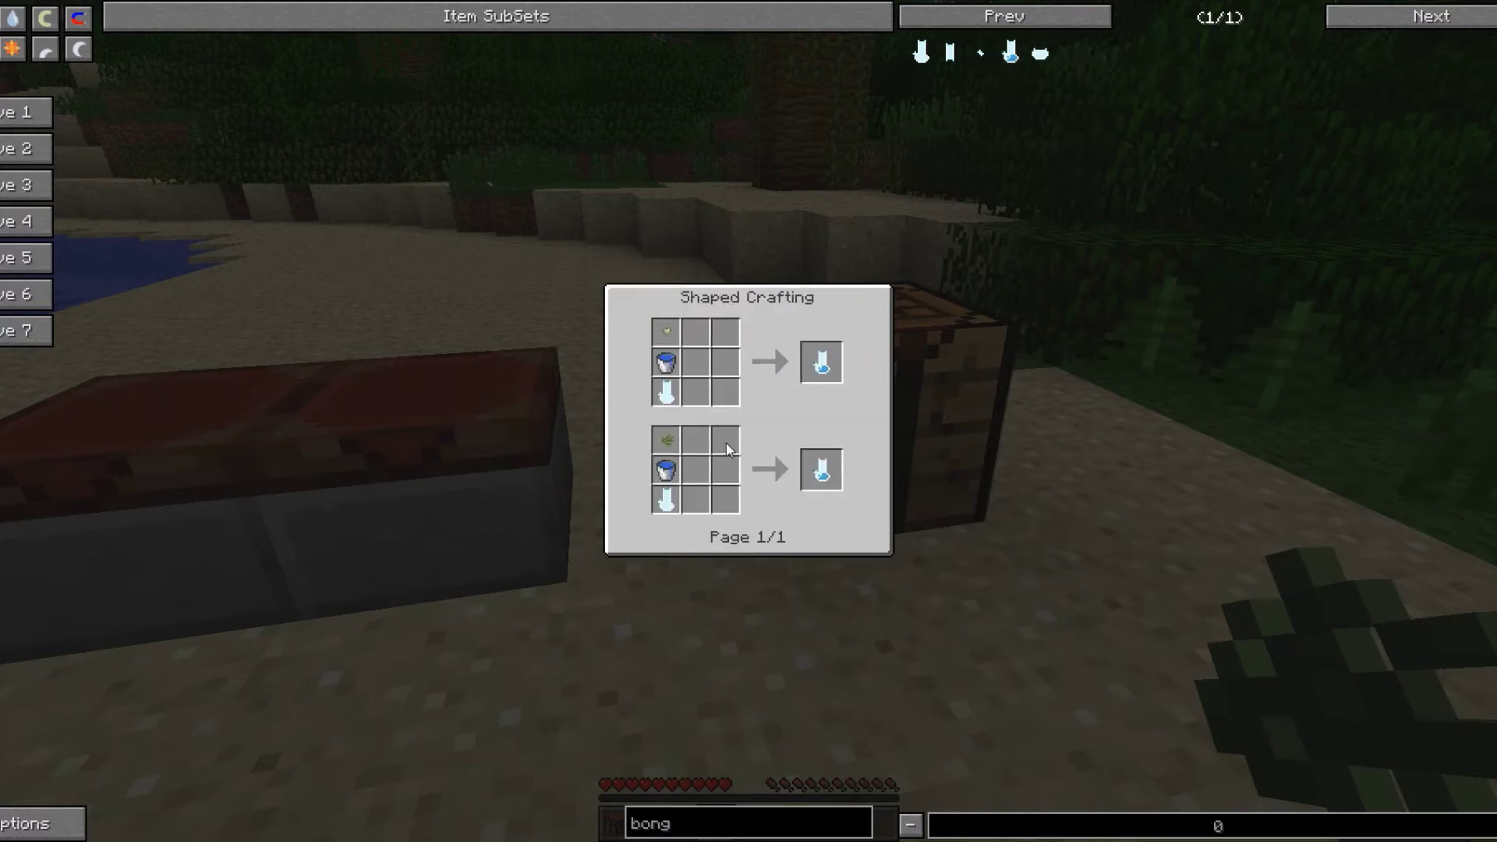
pyautogui.press('Escape')
pyautogui.press('Escape')
pyautogui.press('e')
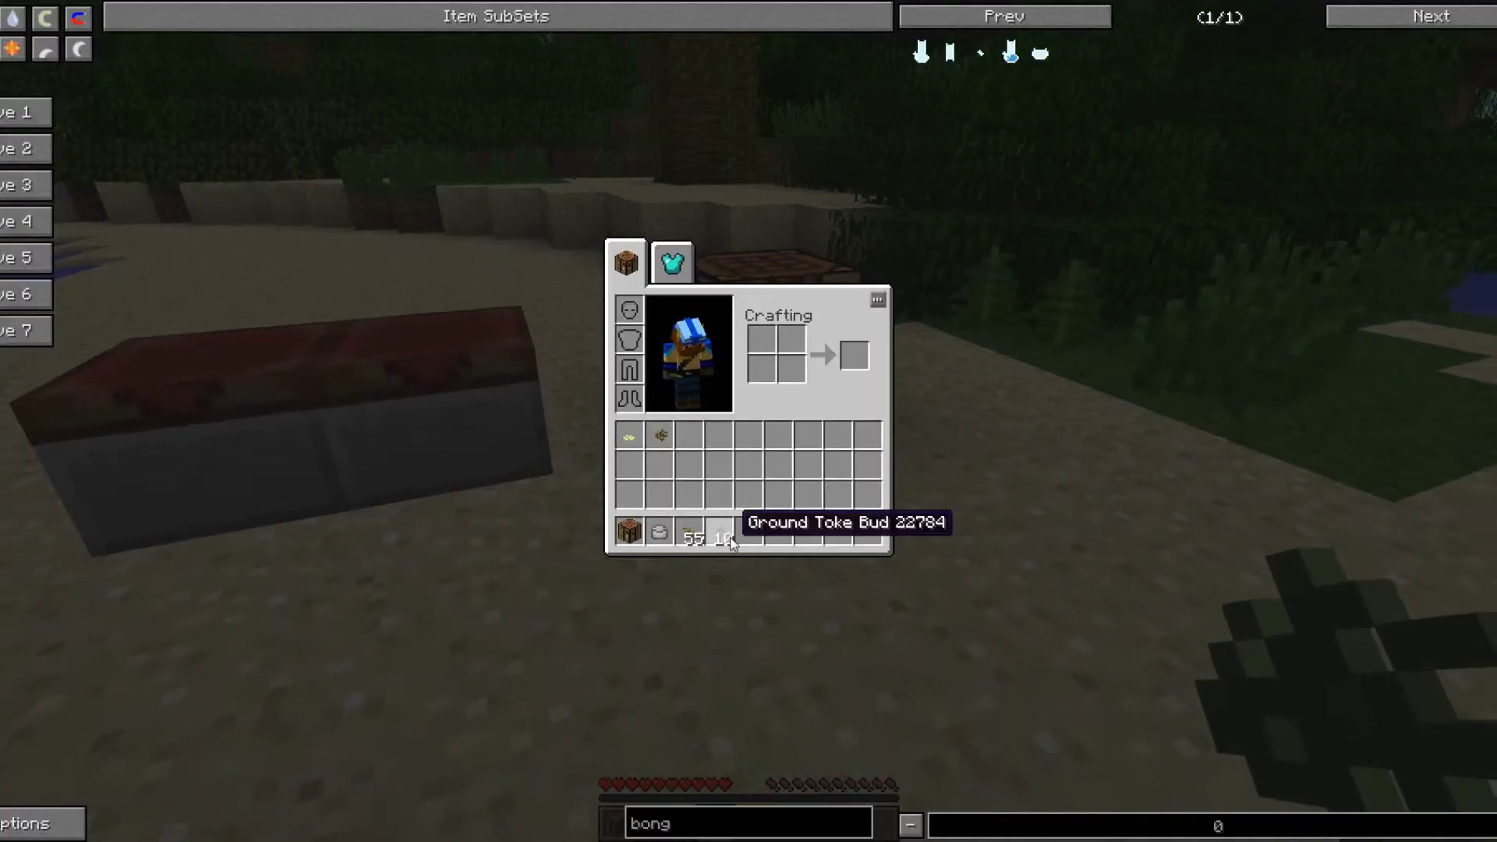
pyautogui.press('Escape')
pyautogui.press('t')
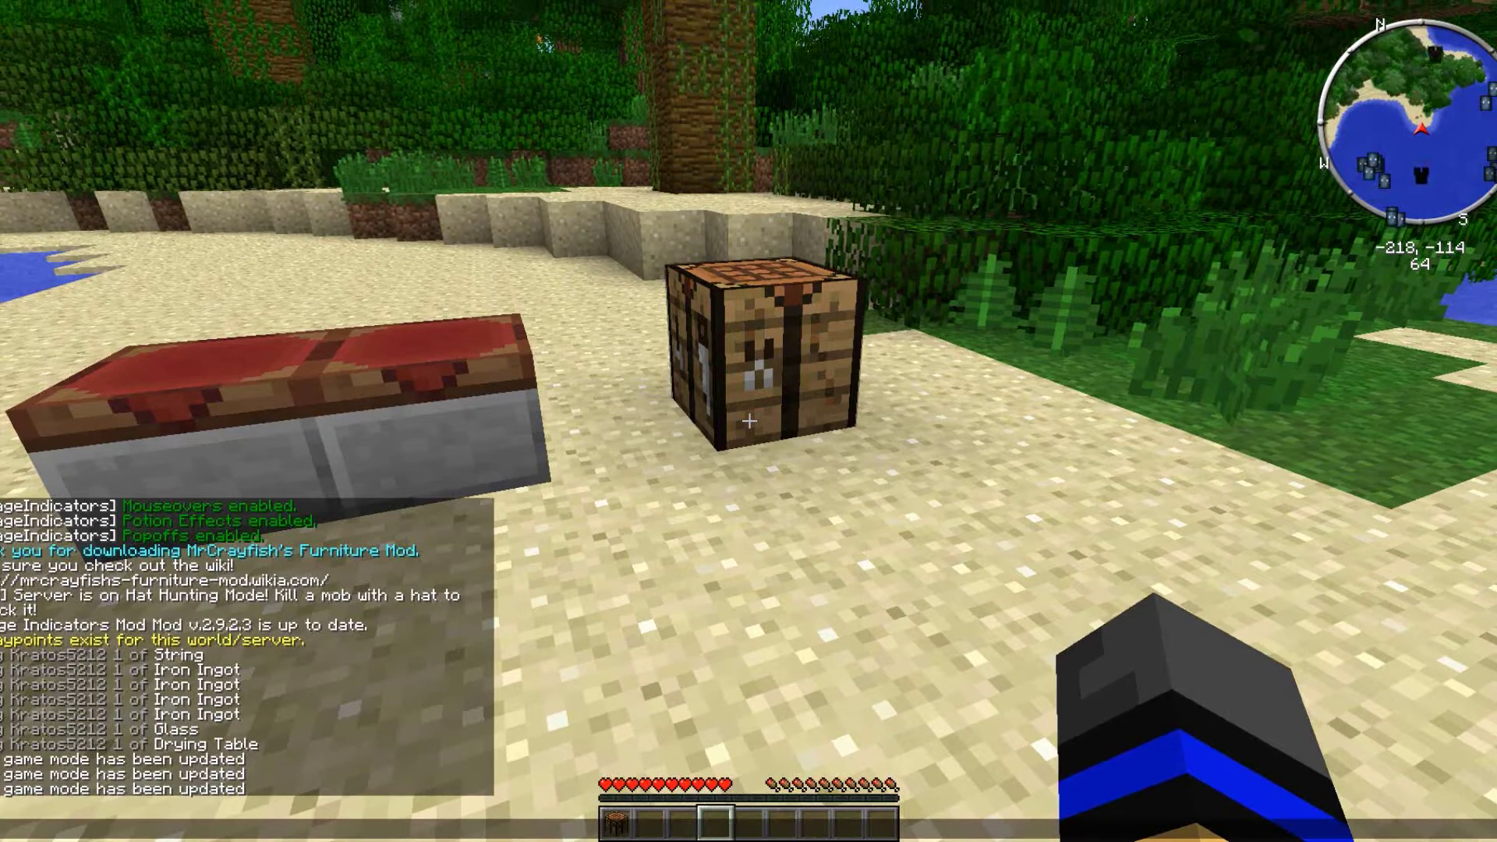
# Change the NEI item search from 'bong' to 'pipe' in the reopened inventory
pyautogui.press('Escape')
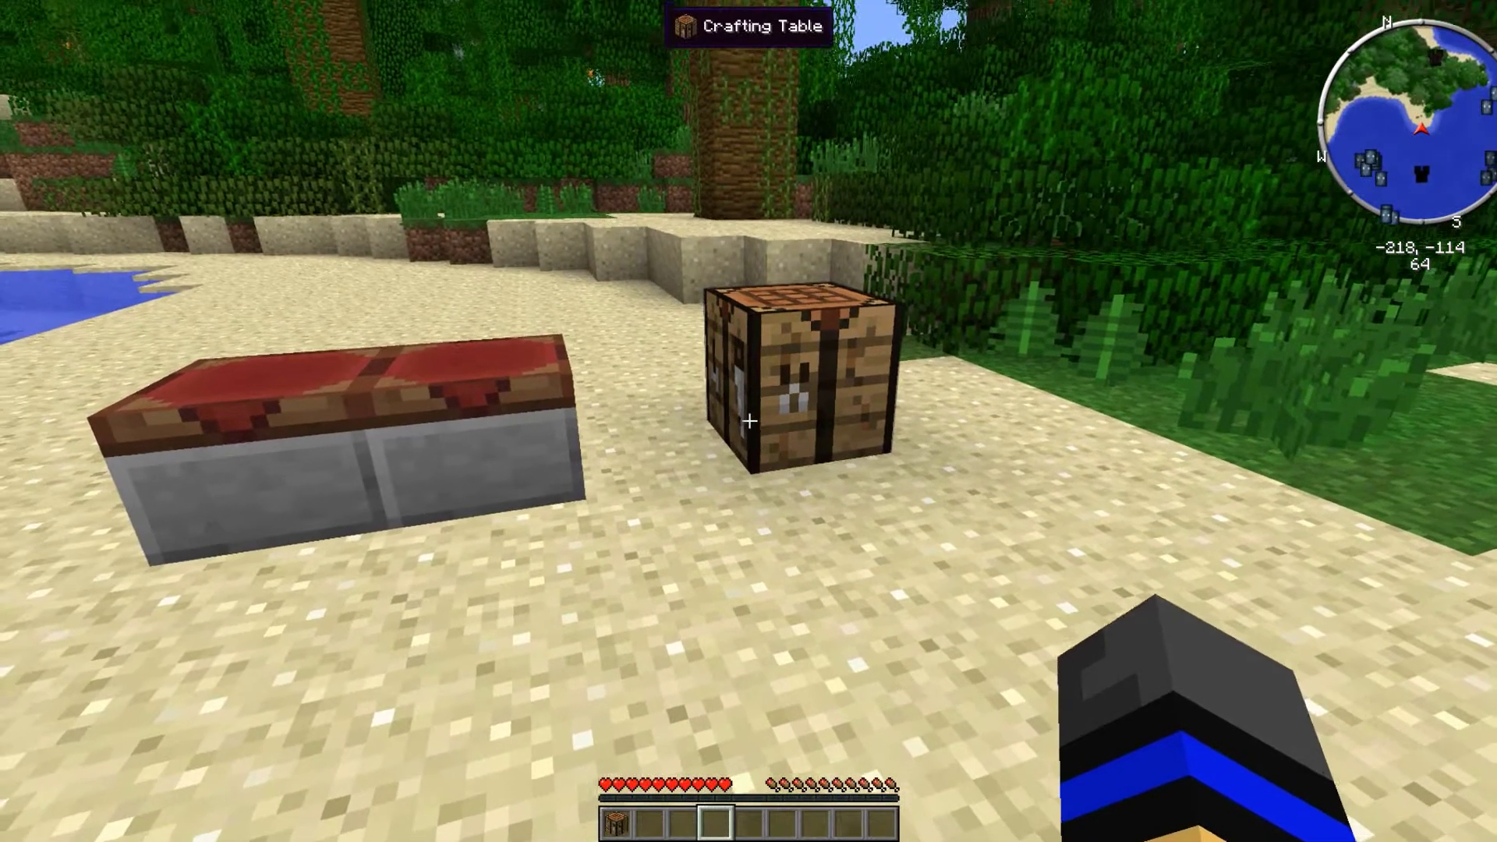
pyautogui.press('t')
pyautogui.press('Escape')
pyautogui.press('e')
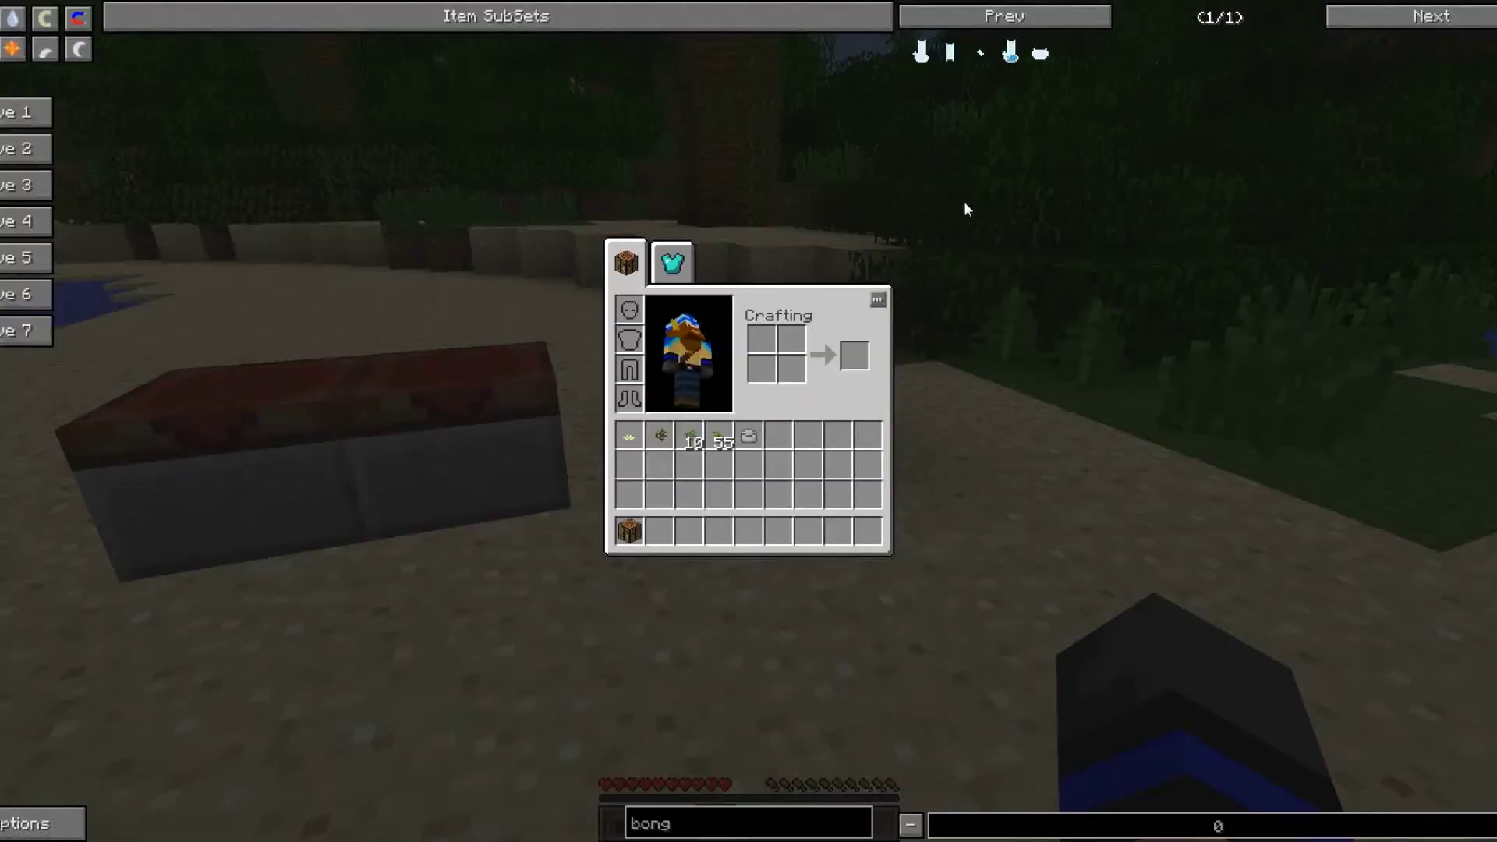
pyautogui.doubleClick(684, 824)
pyautogui.press('BackSpace')
pyautogui.press('BackSpace')
pyautogui.press('BackSpace')
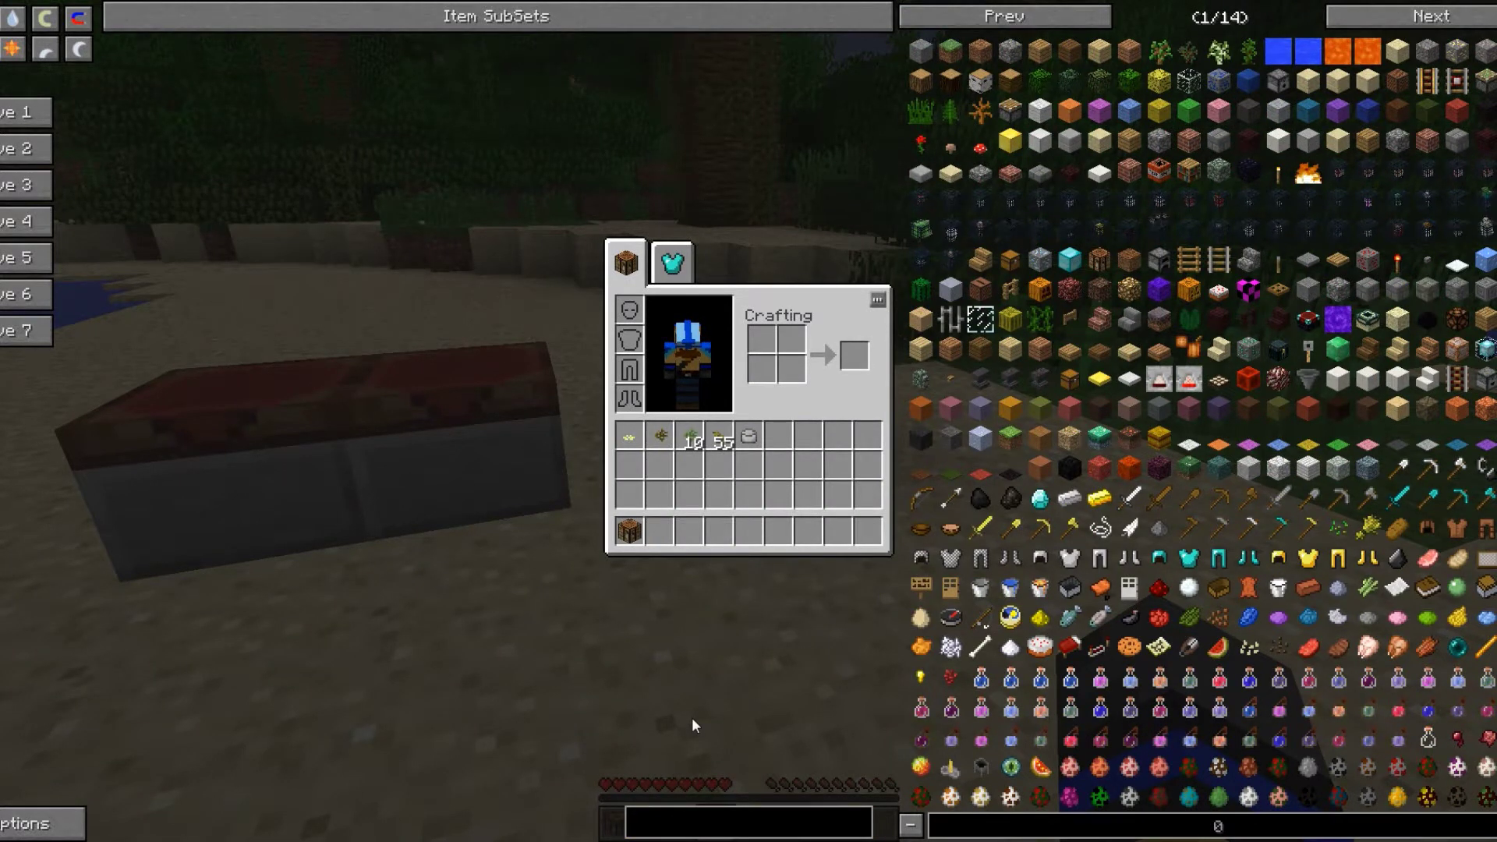
pyautogui.write('sand')
pyautogui.press('BackSpace')
pyautogui.press('BackSpace')
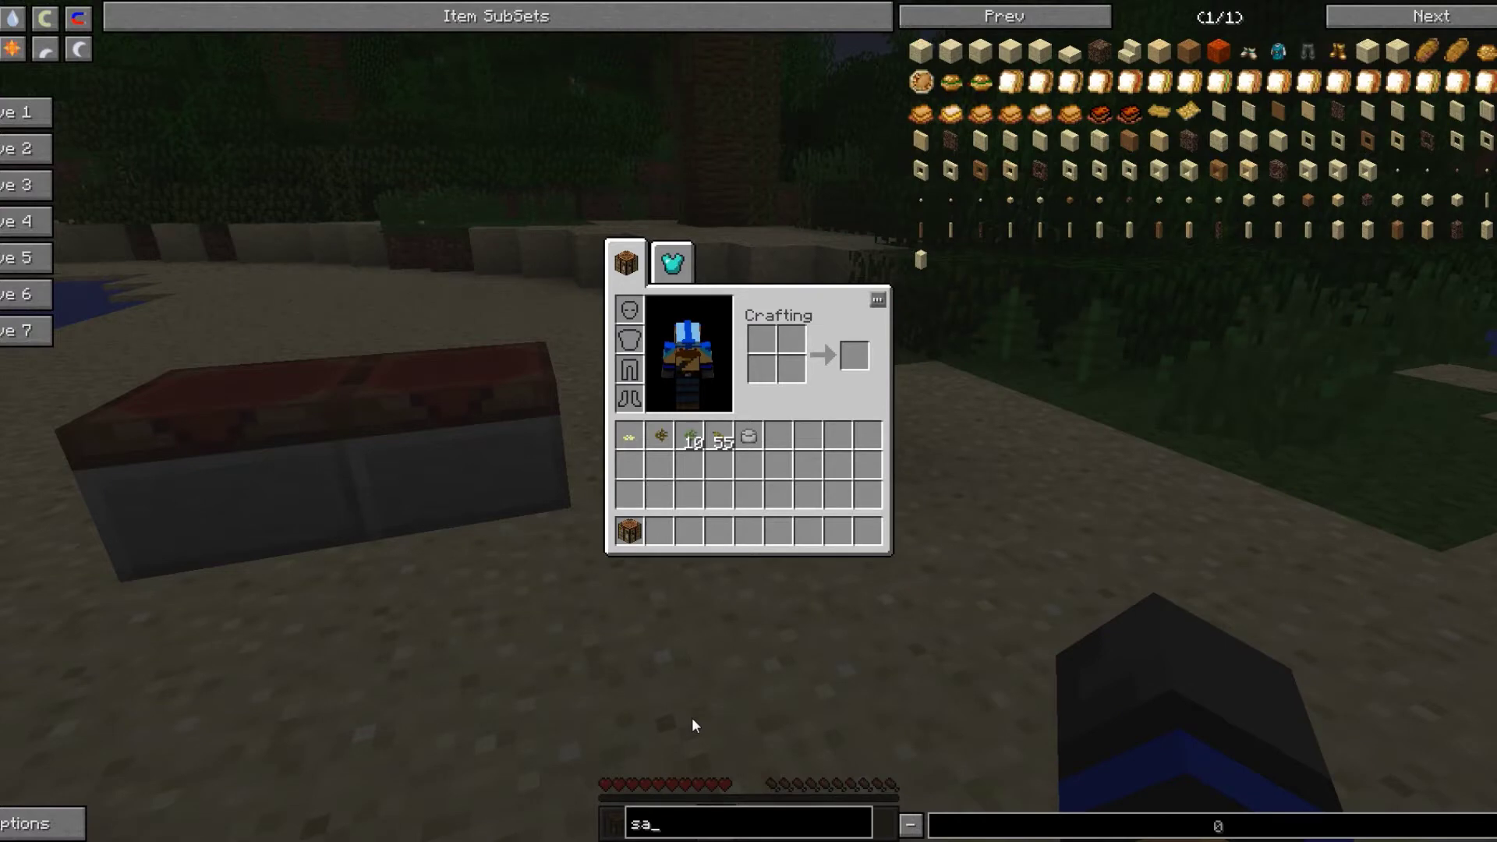
pyautogui.press('BackSpace')
pyautogui.press('BackSpace')
pyautogui.write('pipe')
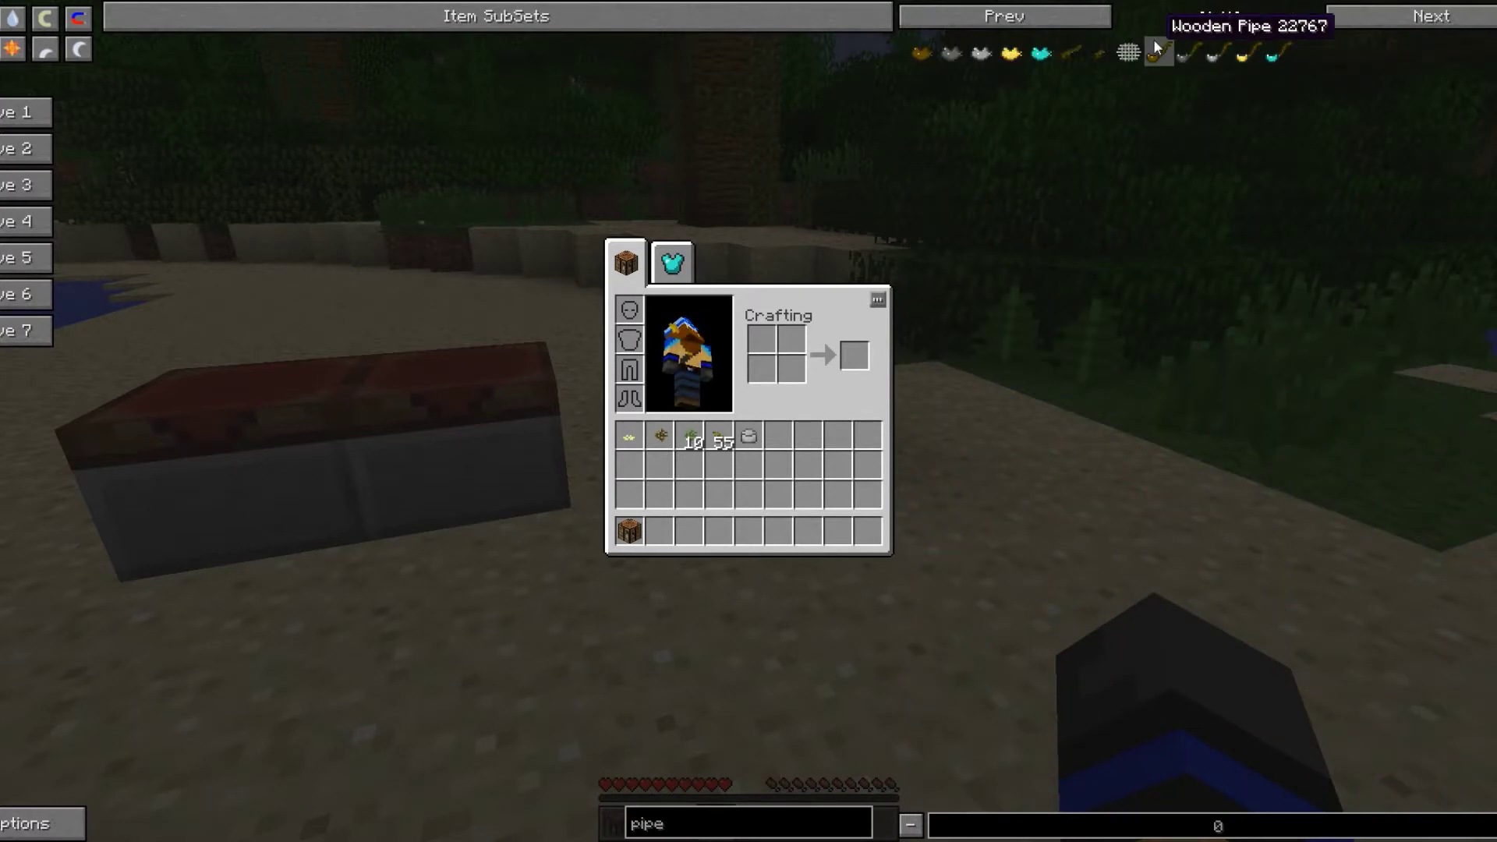
# Take a Wooden Pipe and view recipes for its bowl, Pipe Filter, Sanded Wood and sanding paper
pyautogui.click(1153, 55)
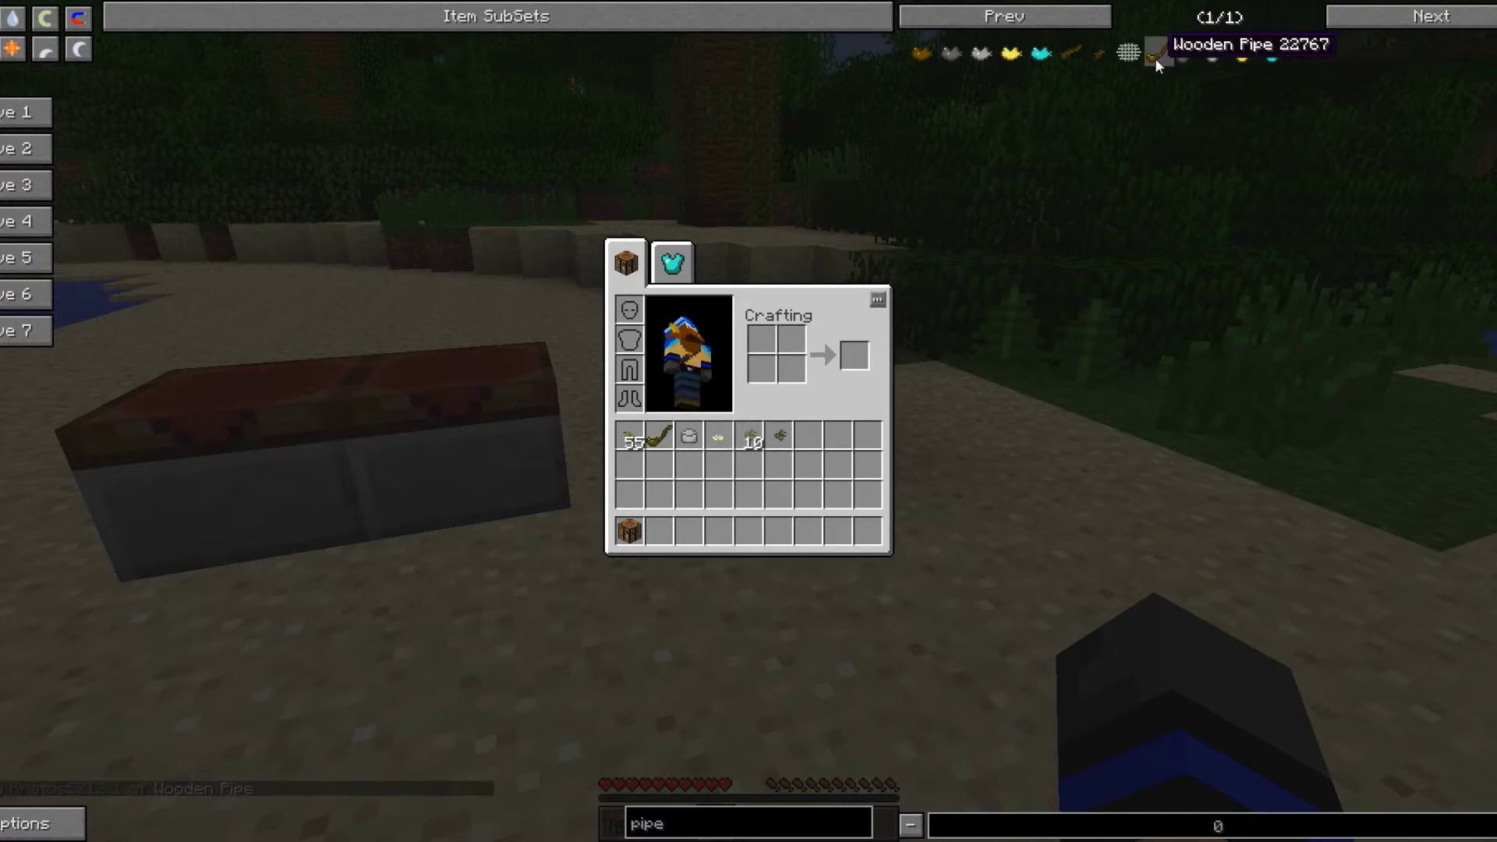
pyautogui.press('r')
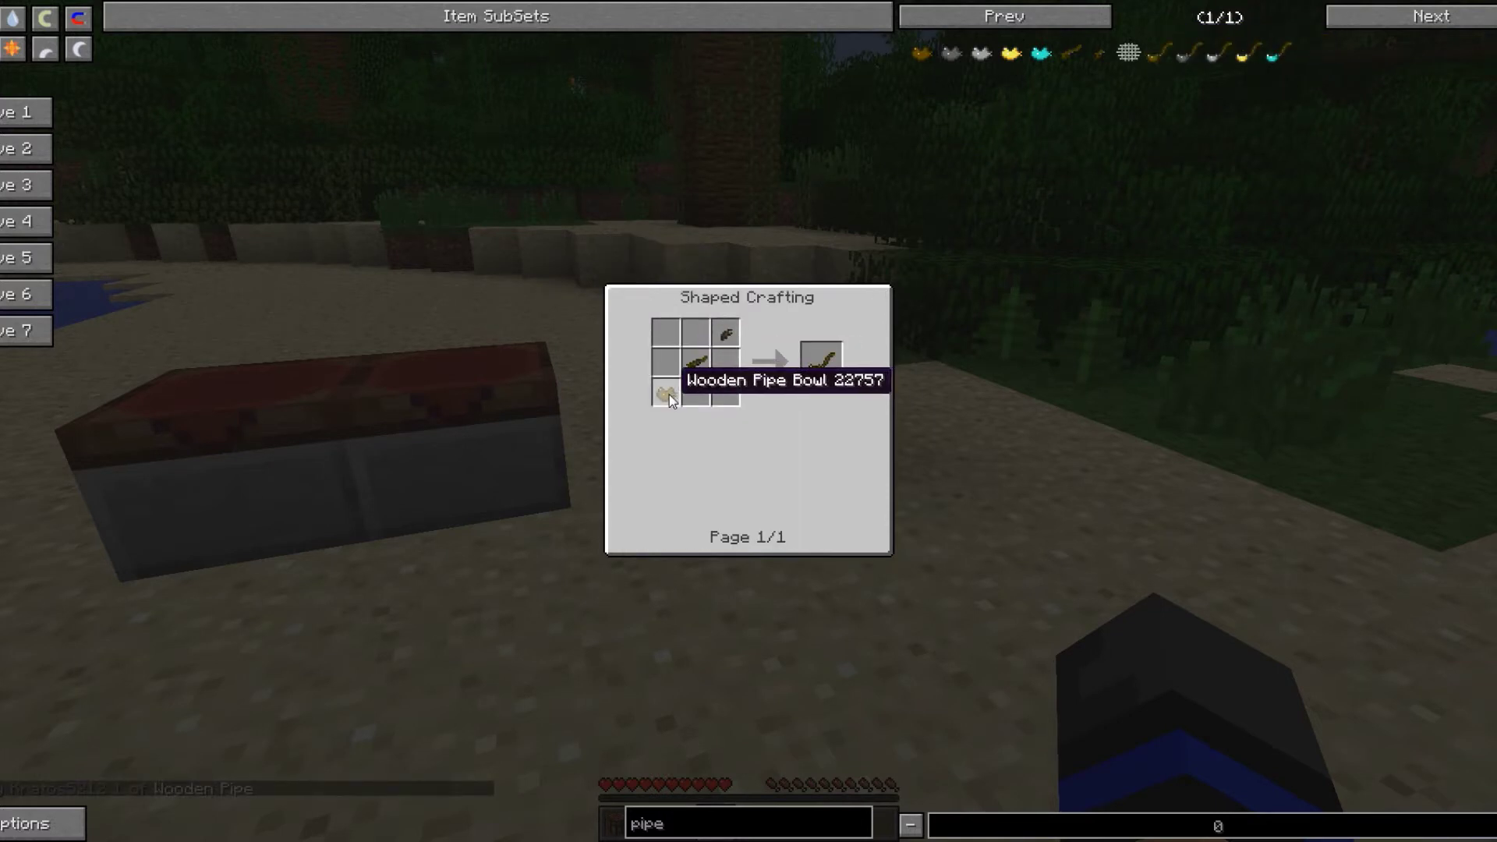
pyautogui.press('r')
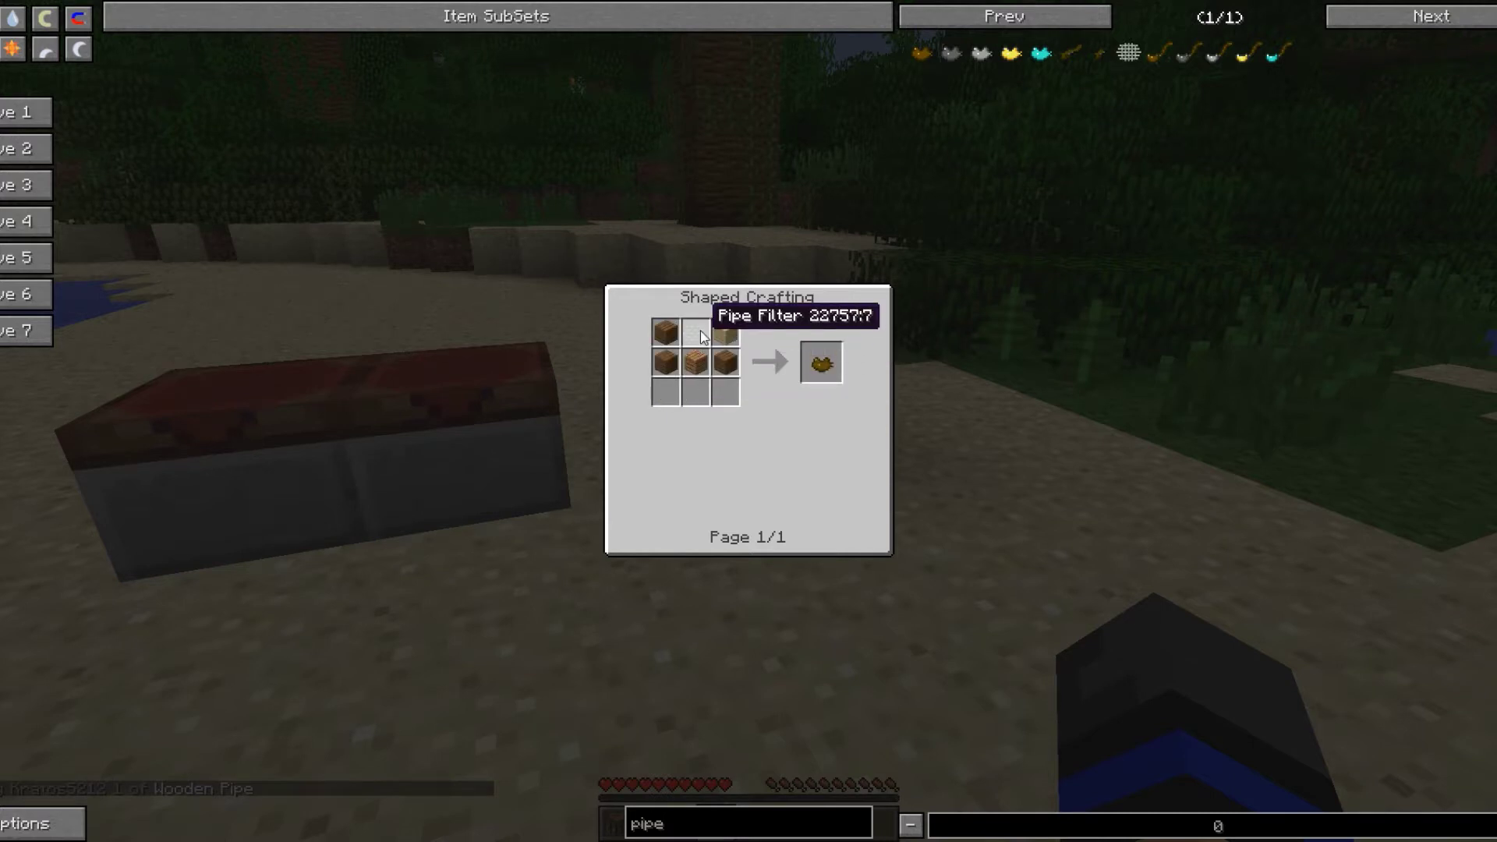
pyautogui.press('r')
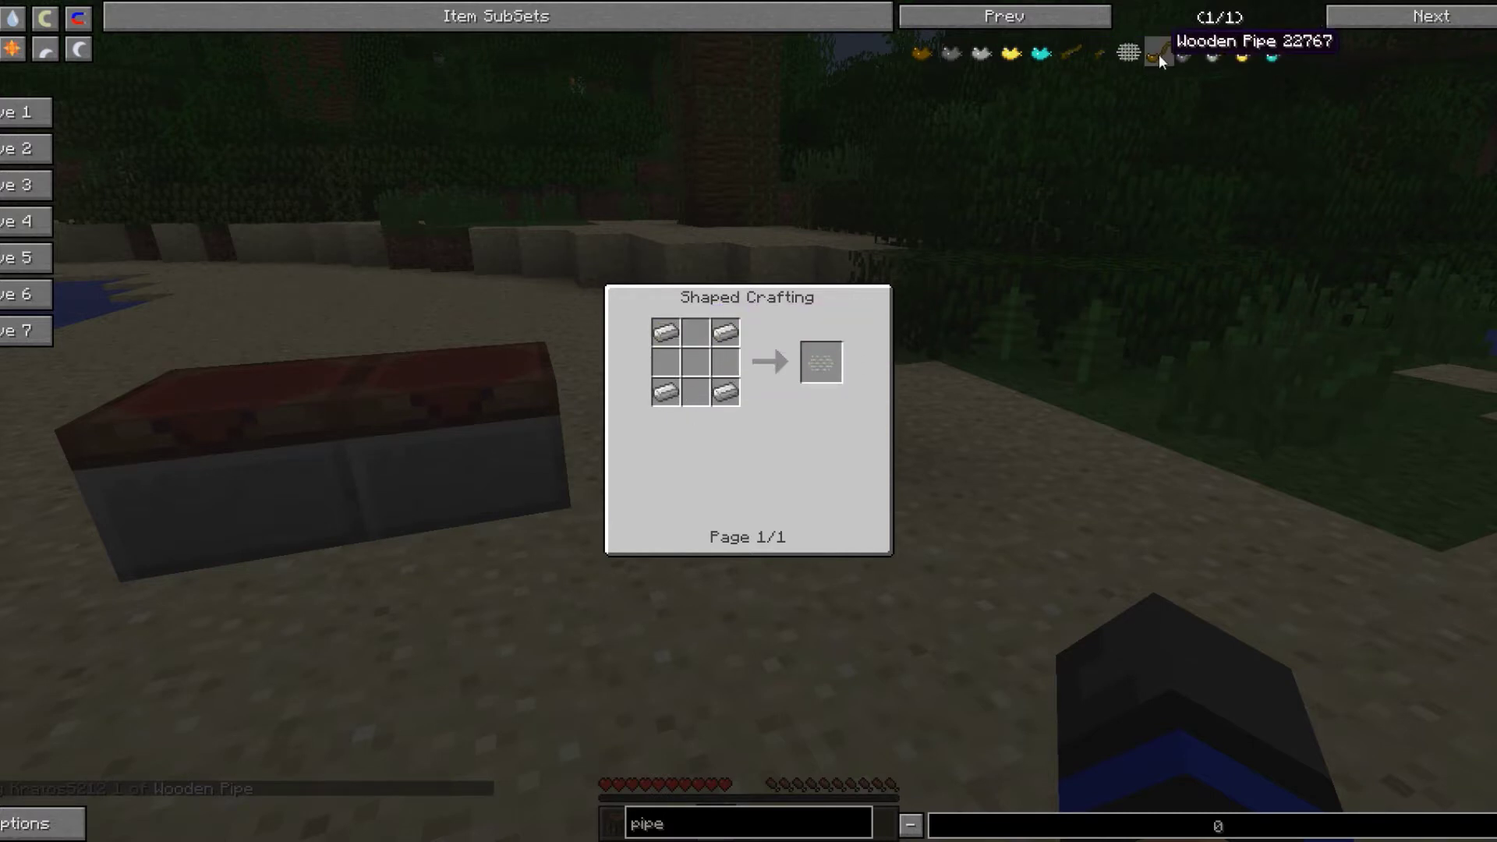
pyautogui.press('r')
pyautogui.press('r')
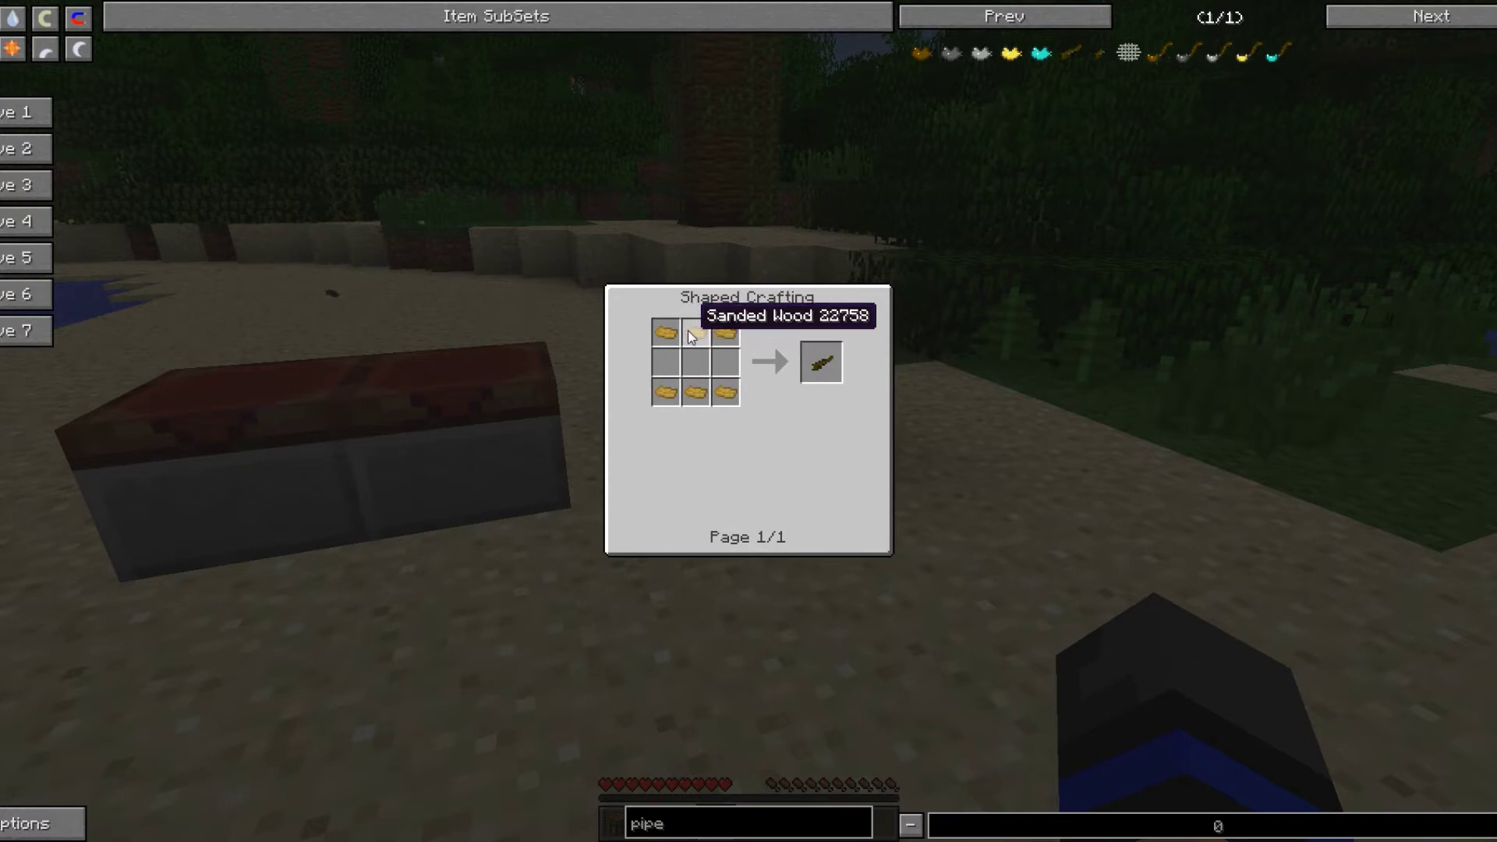
pyautogui.press('r')
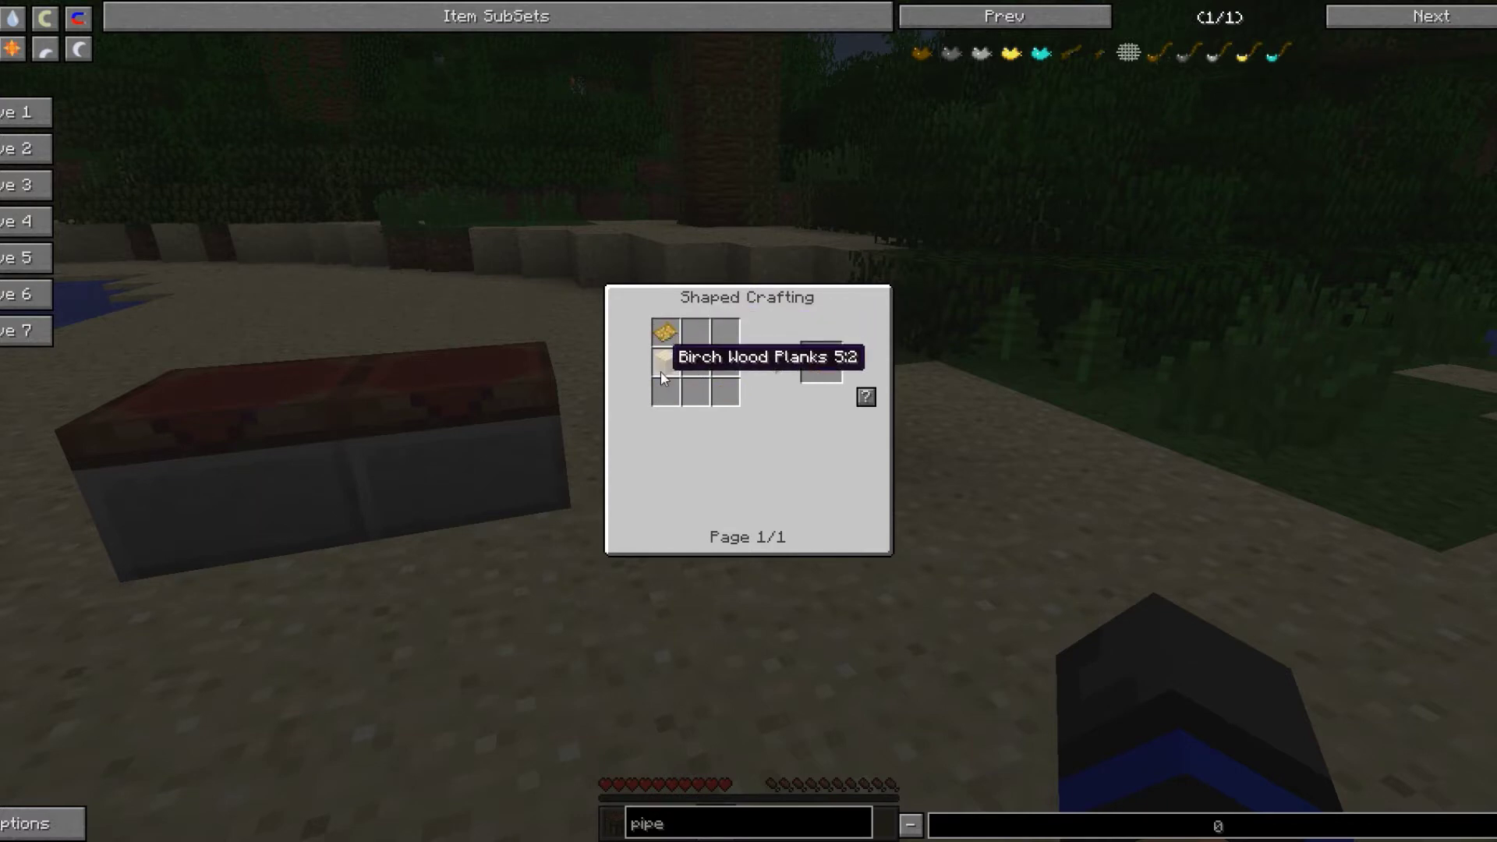
pyautogui.press('r')
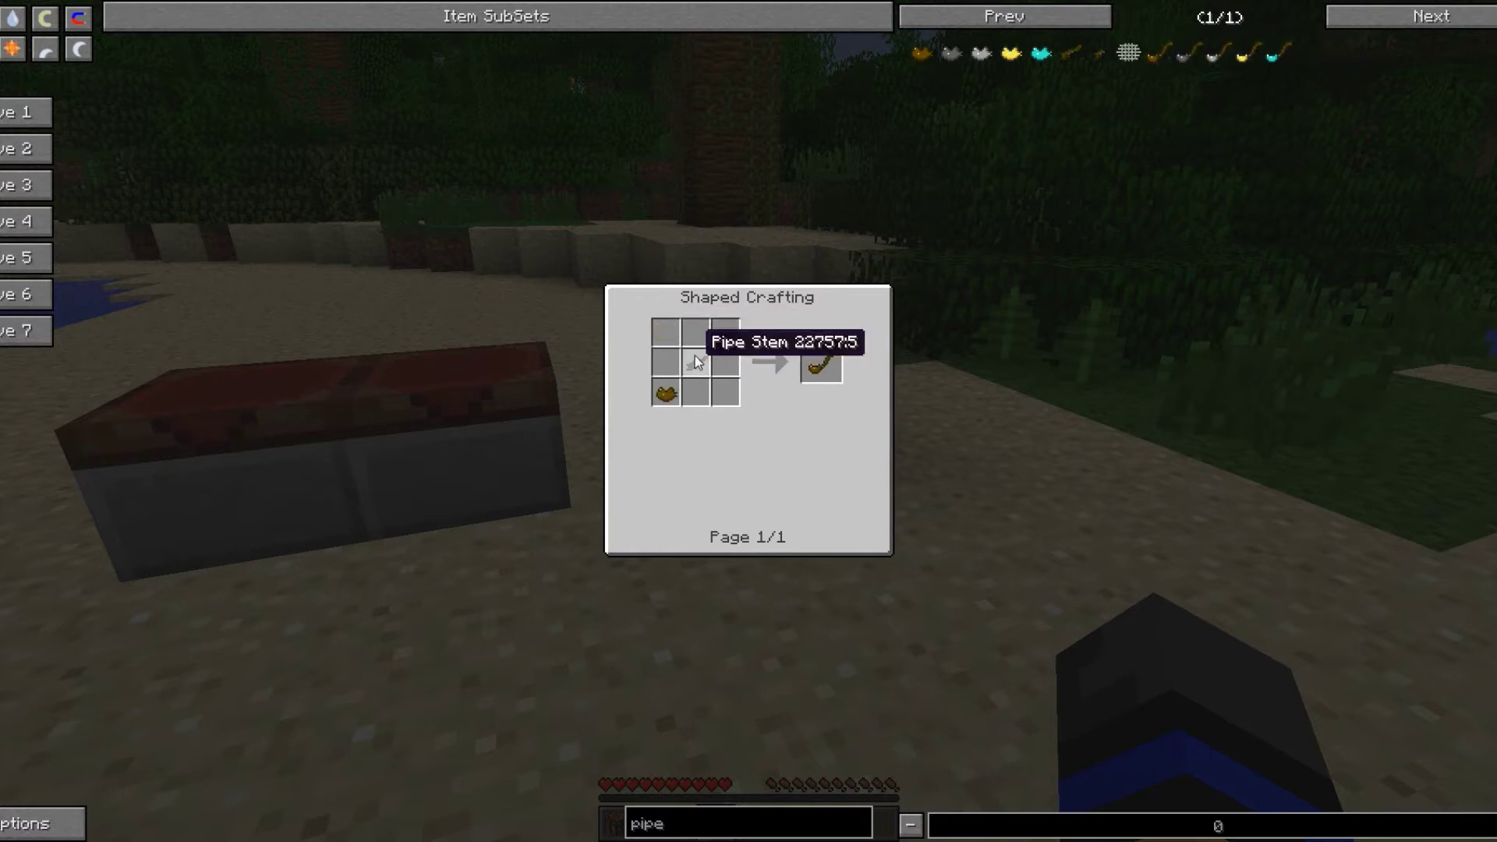
# View the Sanded Wood, Stone Pipe and Stone Pipe Bowl recipes, then return to the inventory
pyautogui.click(722, 332)
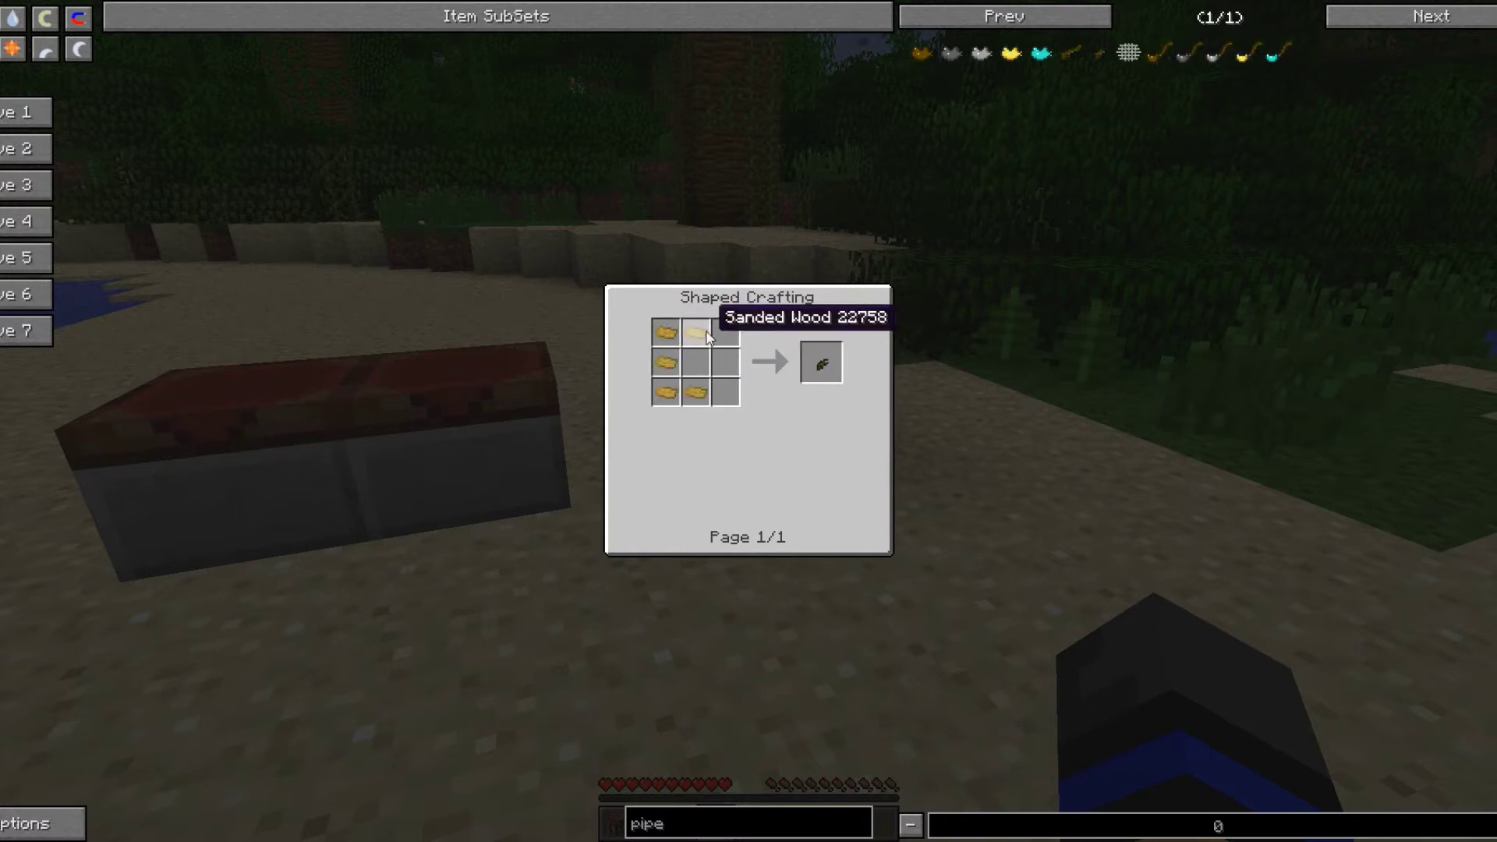
pyautogui.click(1184, 53)
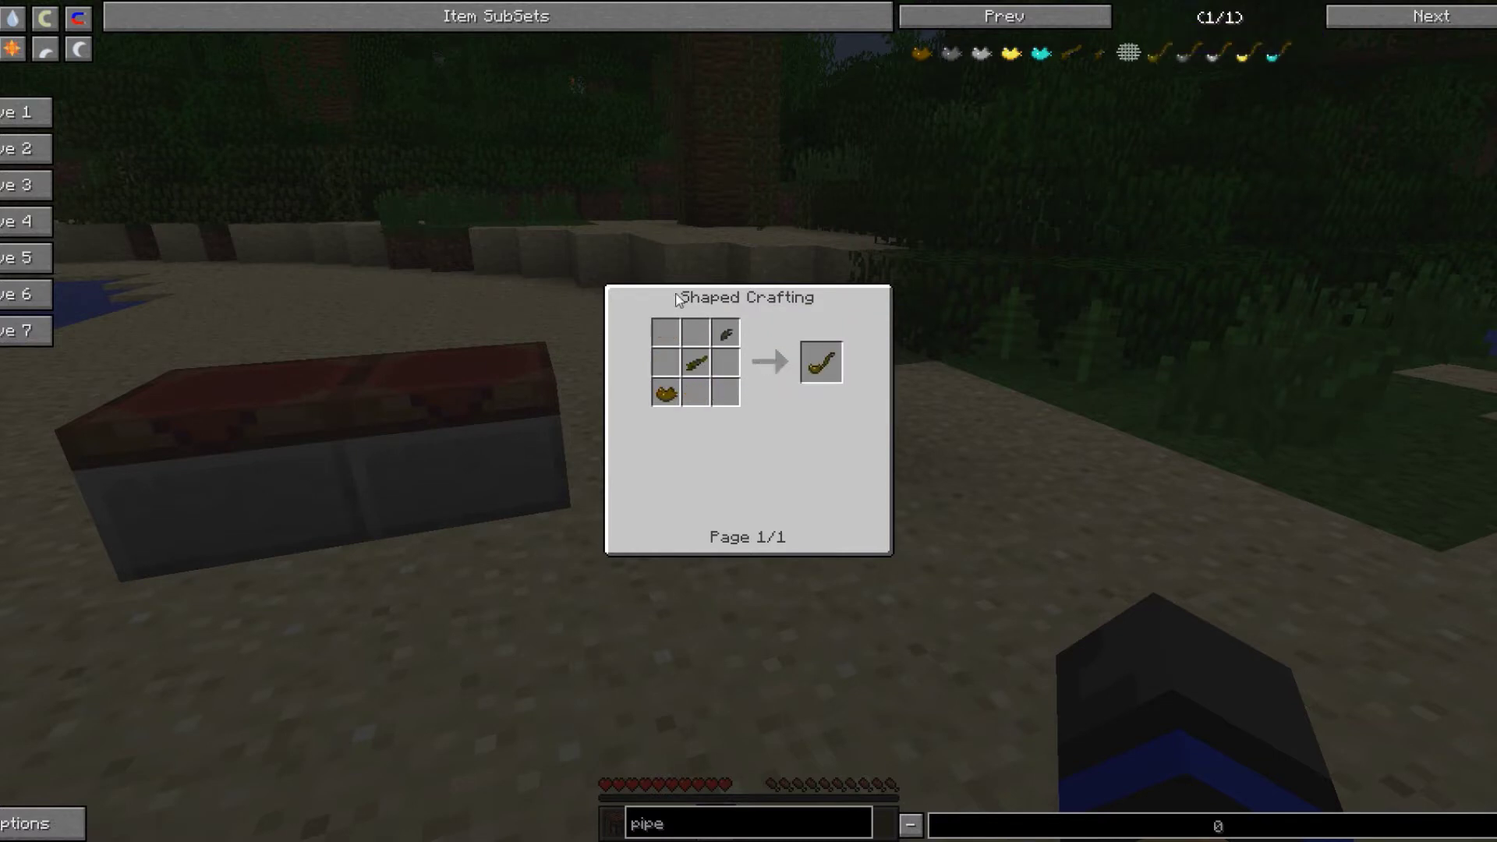
pyautogui.click(667, 393)
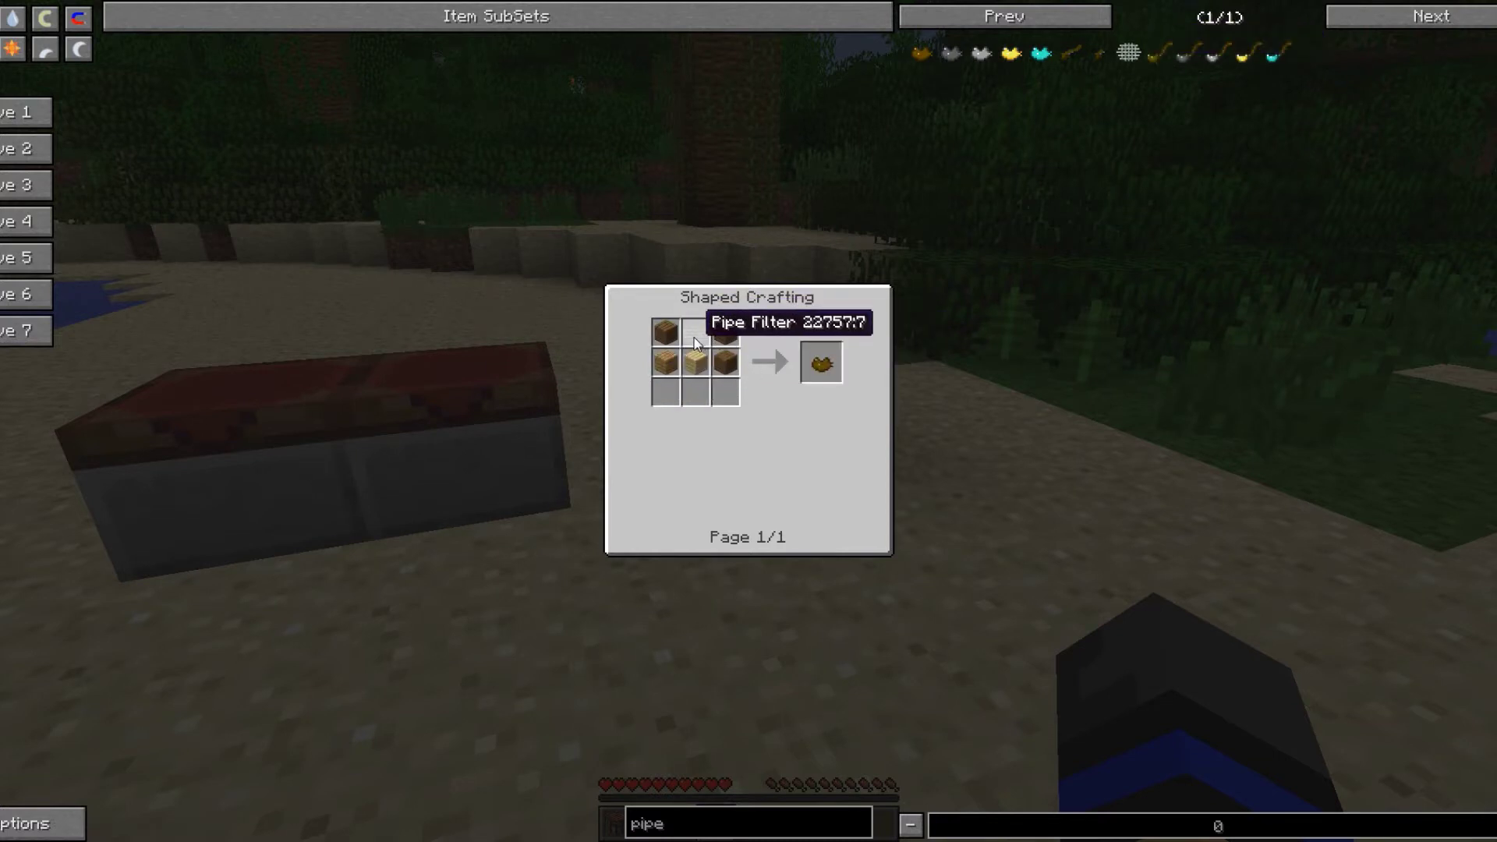
pyautogui.click(1185, 53)
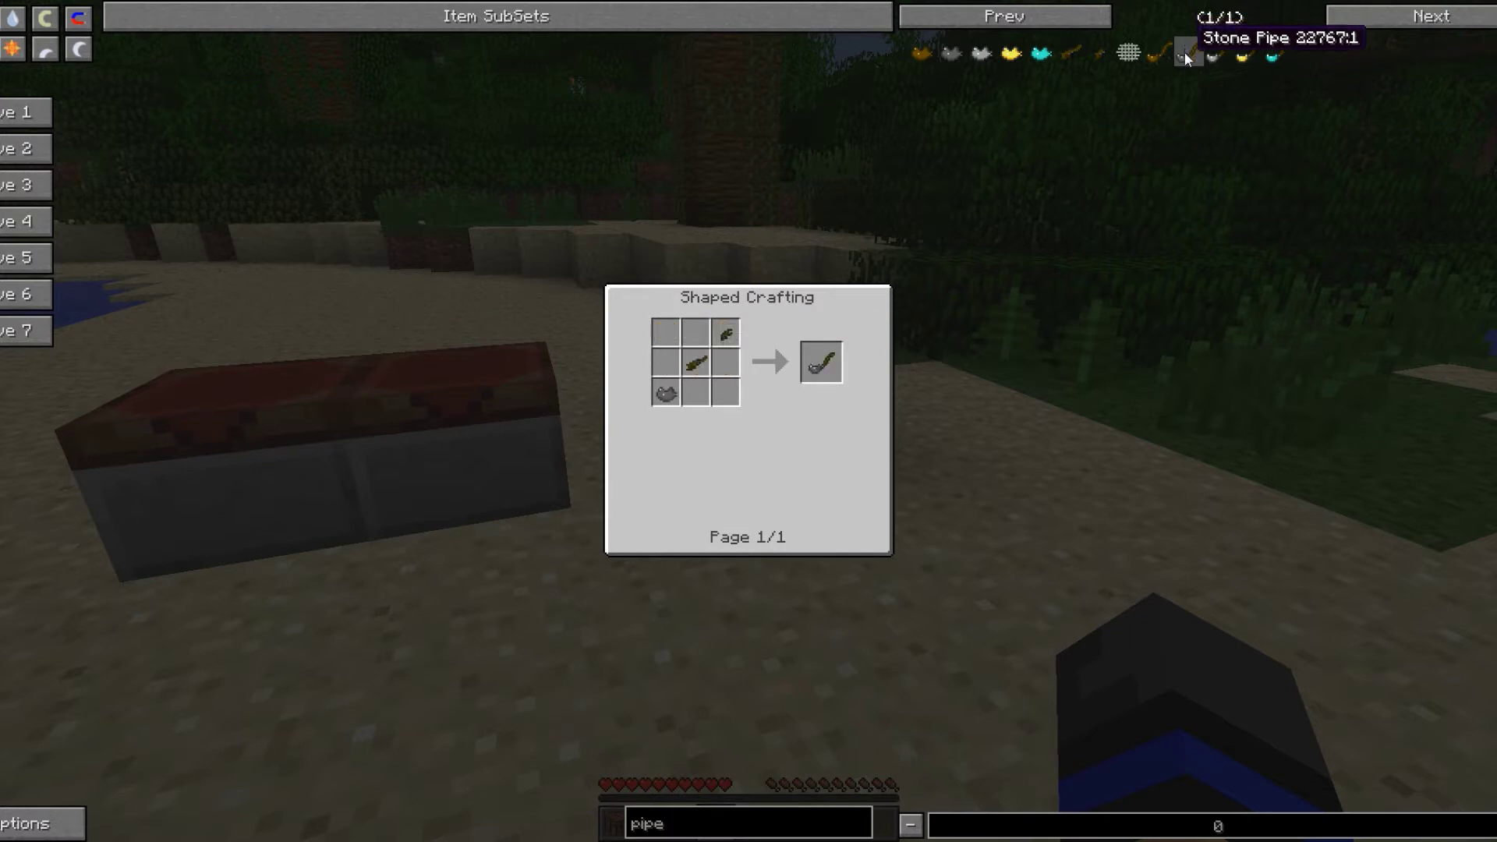
pyautogui.click(668, 396)
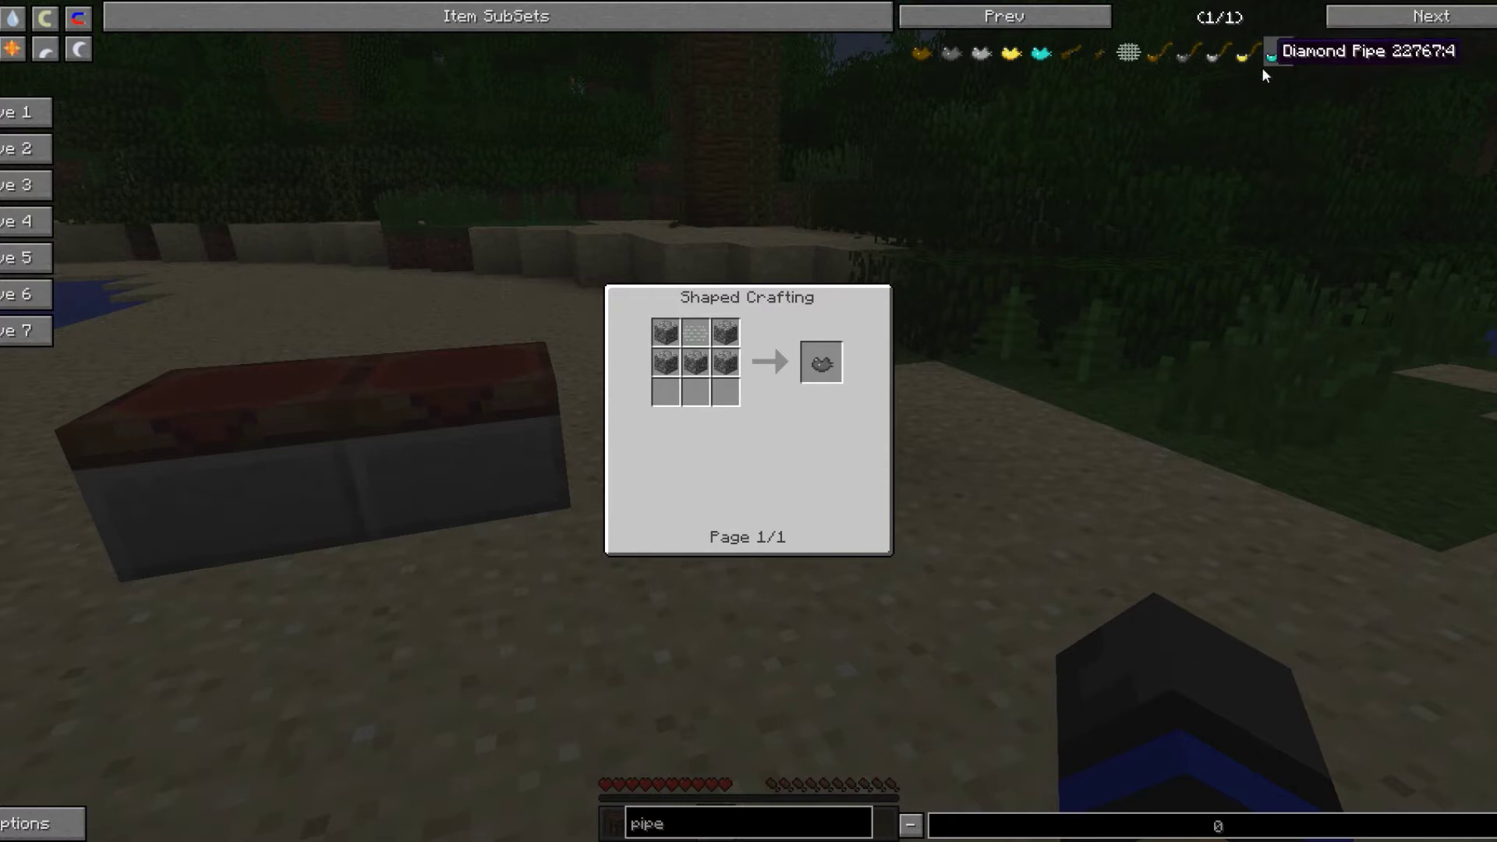
pyautogui.press('Escape')
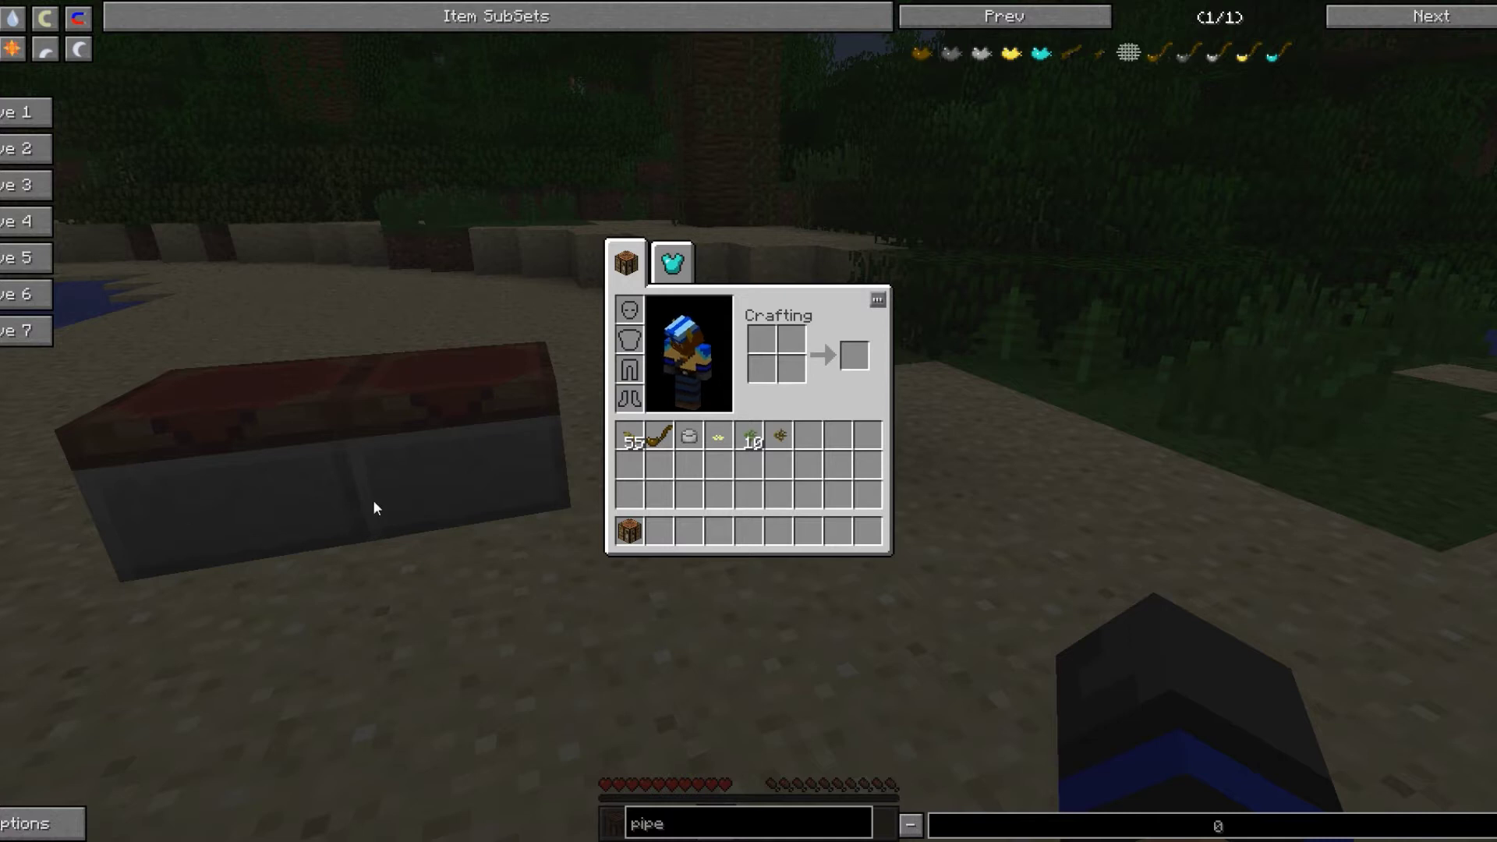
# Test the Wooden Pipe with Ground Tobacco in the 2x2 crafting grid, then take both back out
pyautogui.click(667, 444)
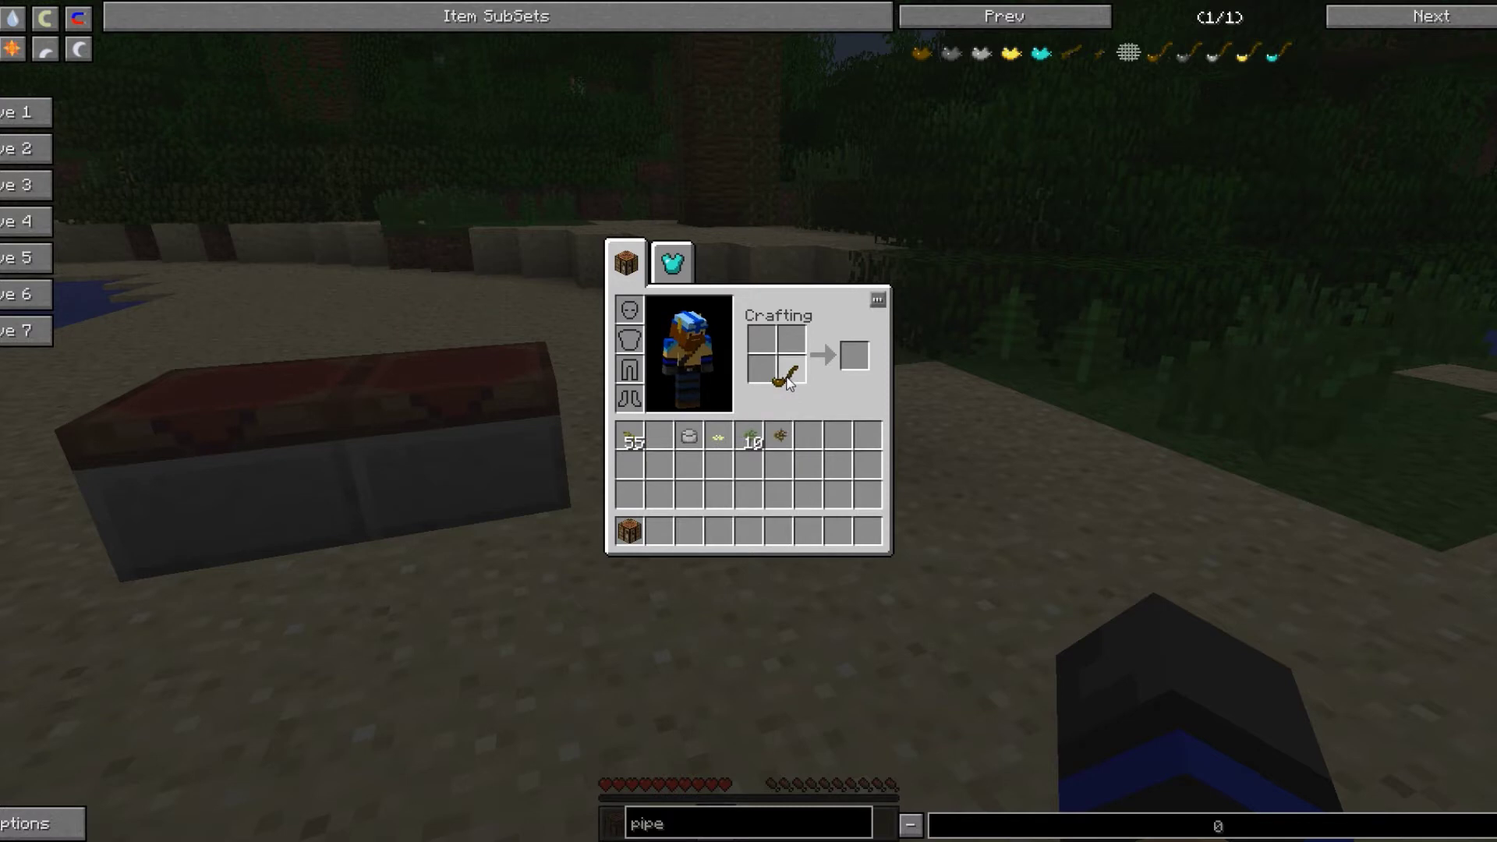
pyautogui.click(766, 375)
pyautogui.click(779, 441)
pyautogui.click(757, 339)
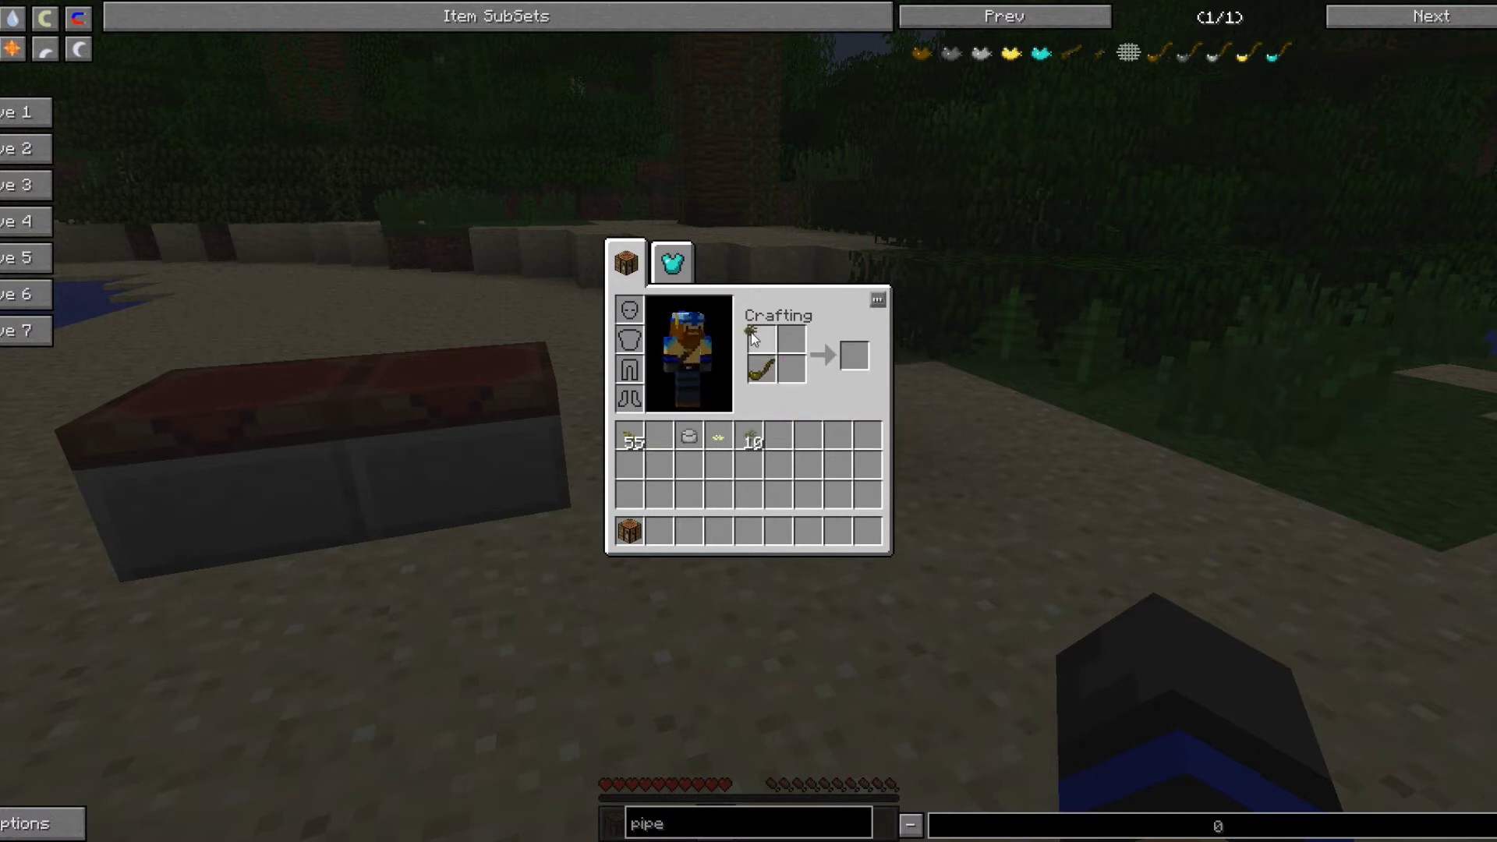
pyautogui.click(752, 440)
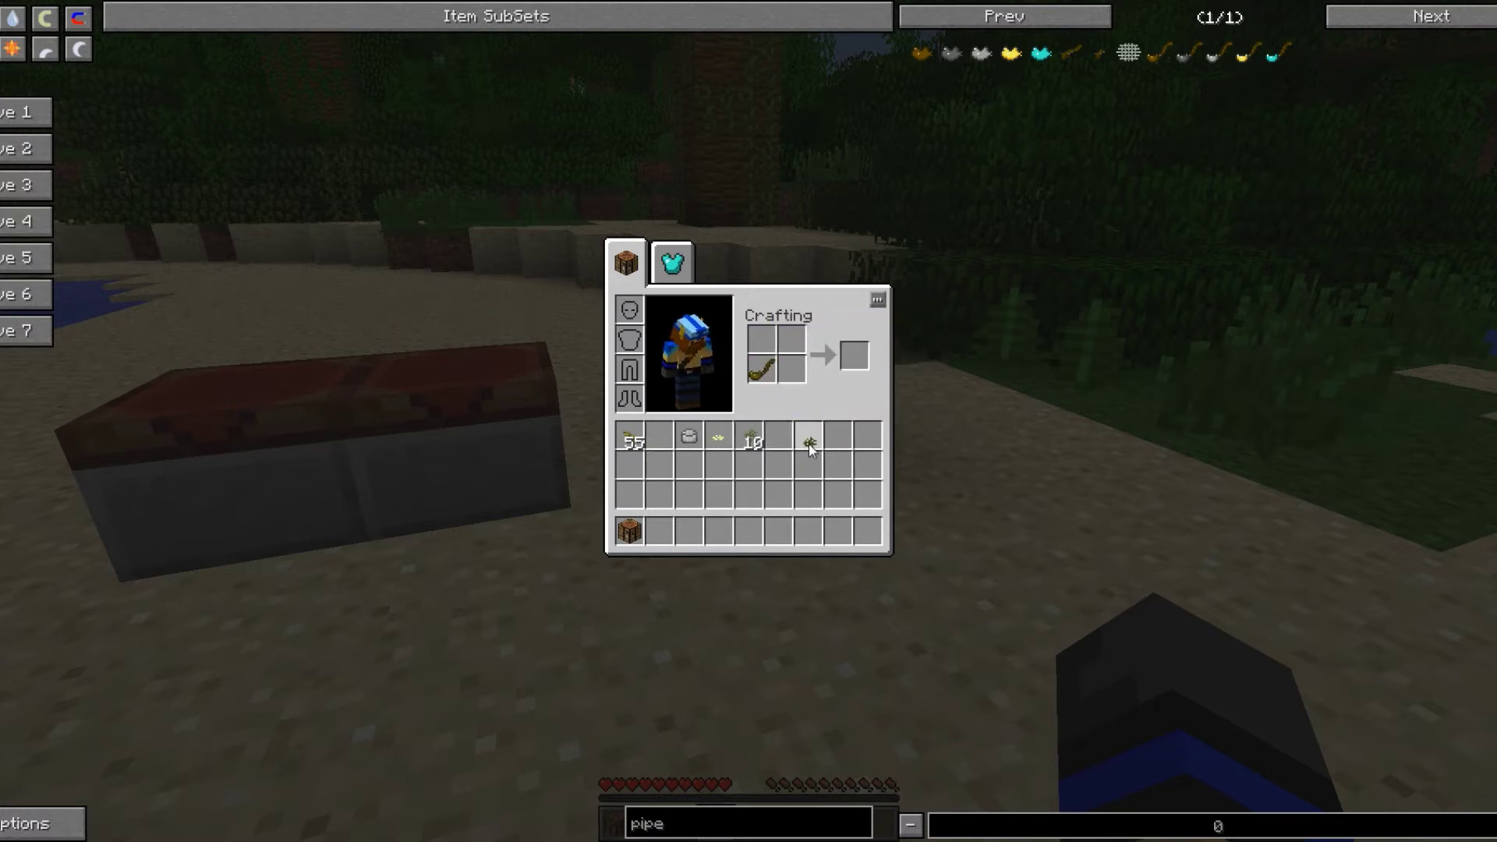
pyautogui.rightClick(808, 440)
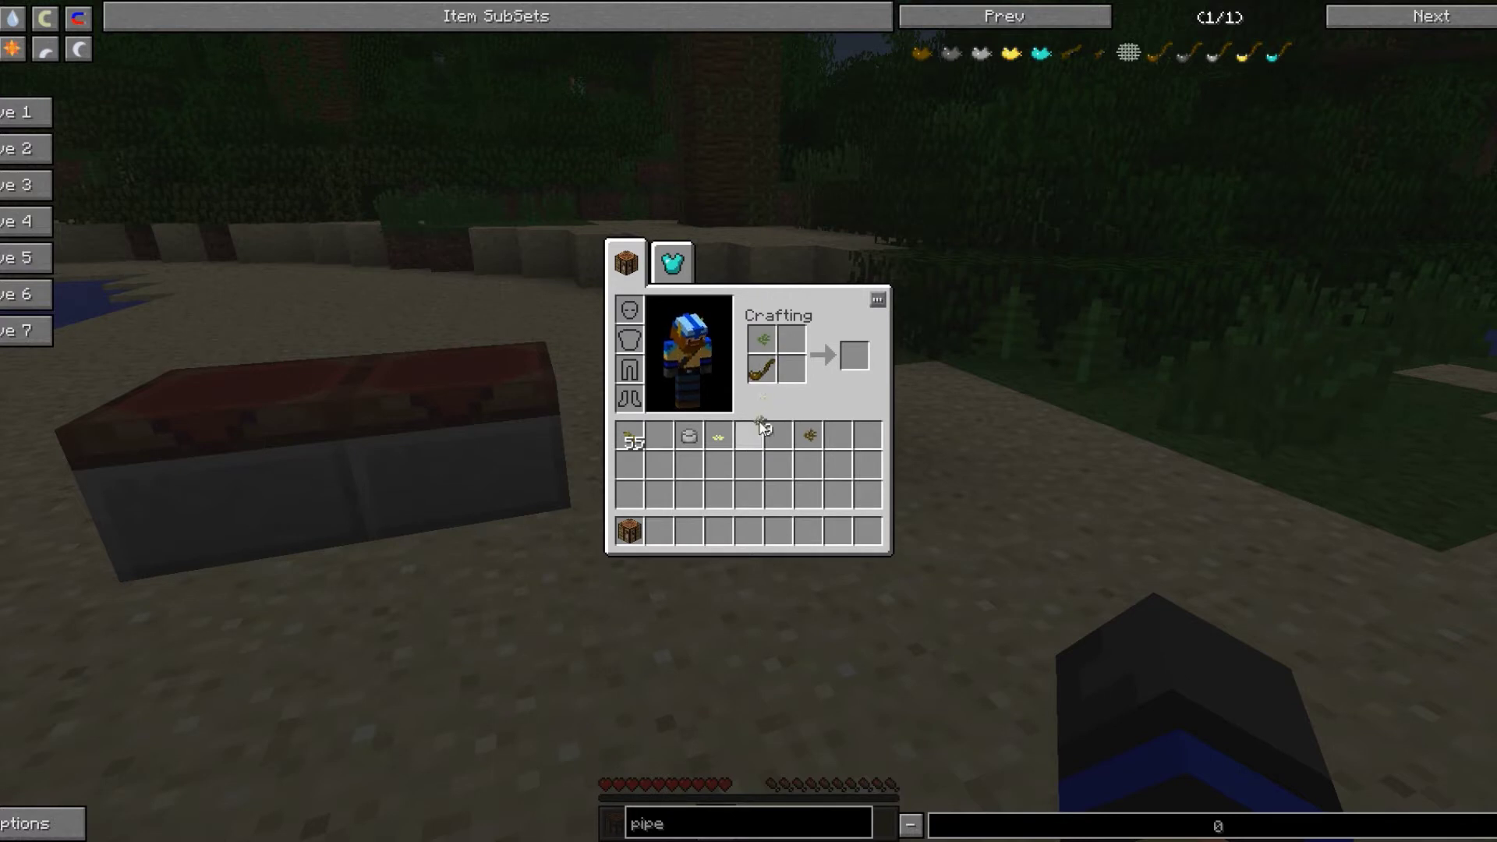
pyautogui.click(760, 339)
pyautogui.click(751, 440)
pyautogui.rightClick(780, 440)
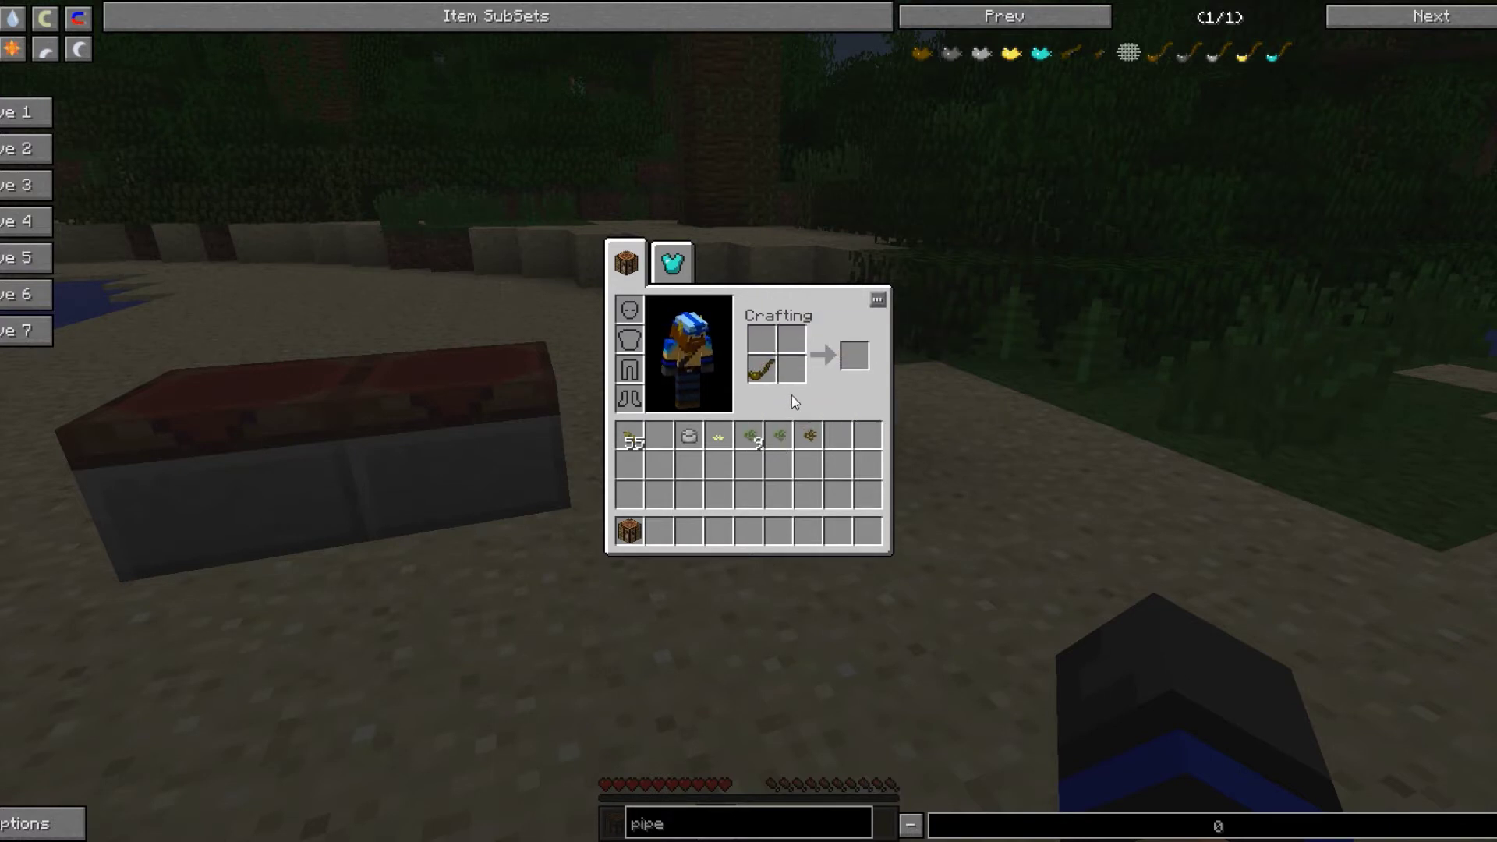
pyautogui.keyDown('shift'); pyautogui.click(757, 366); pyautogui.keyUp('shift')
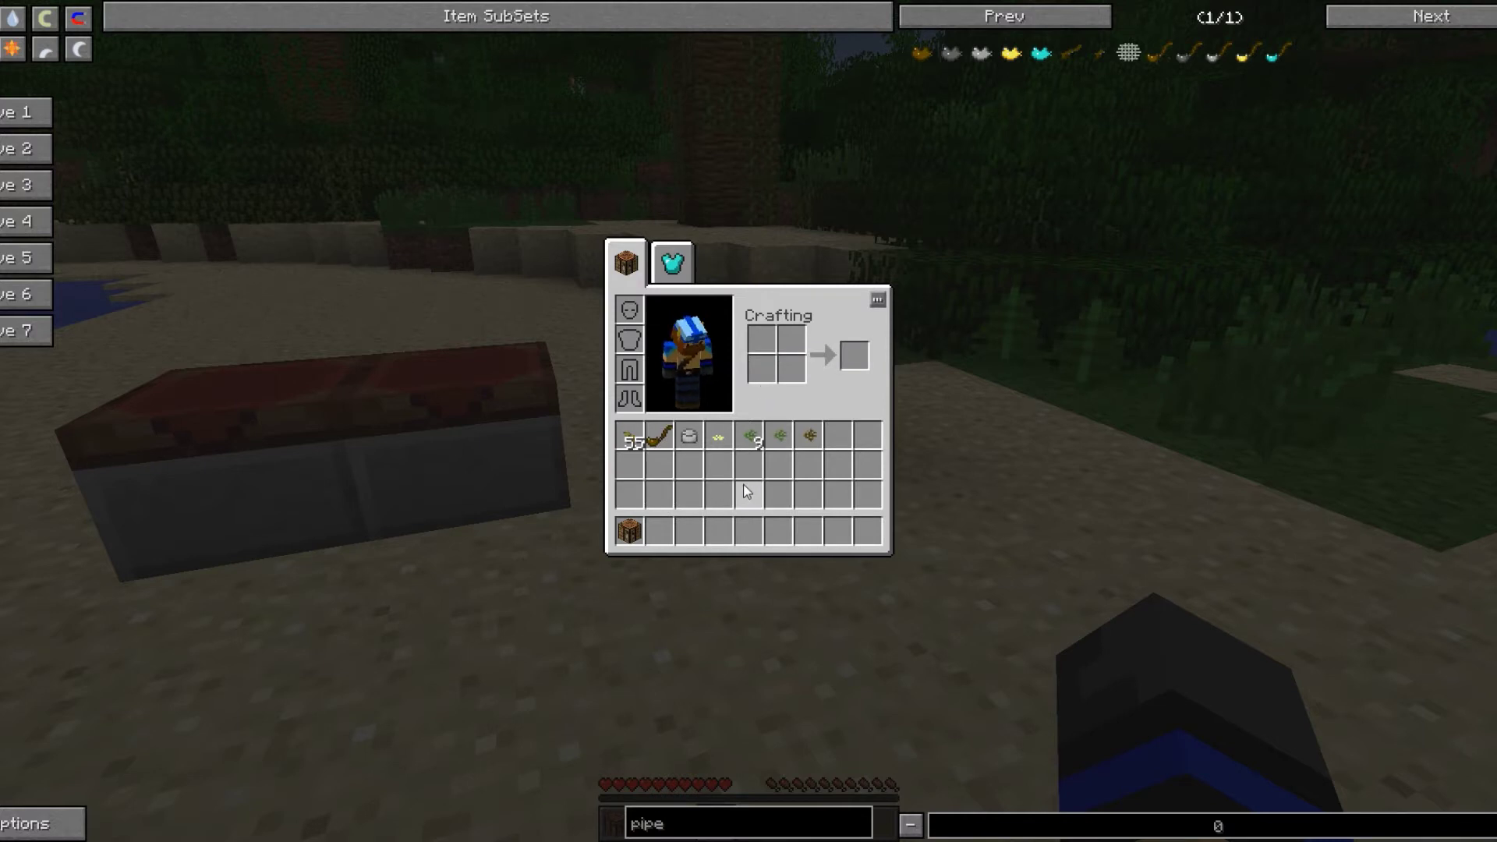
# Move the Wooden Pipe to hotbar slot 2 and hold it
pyautogui.click(658, 440)
pyautogui.click(659, 529)
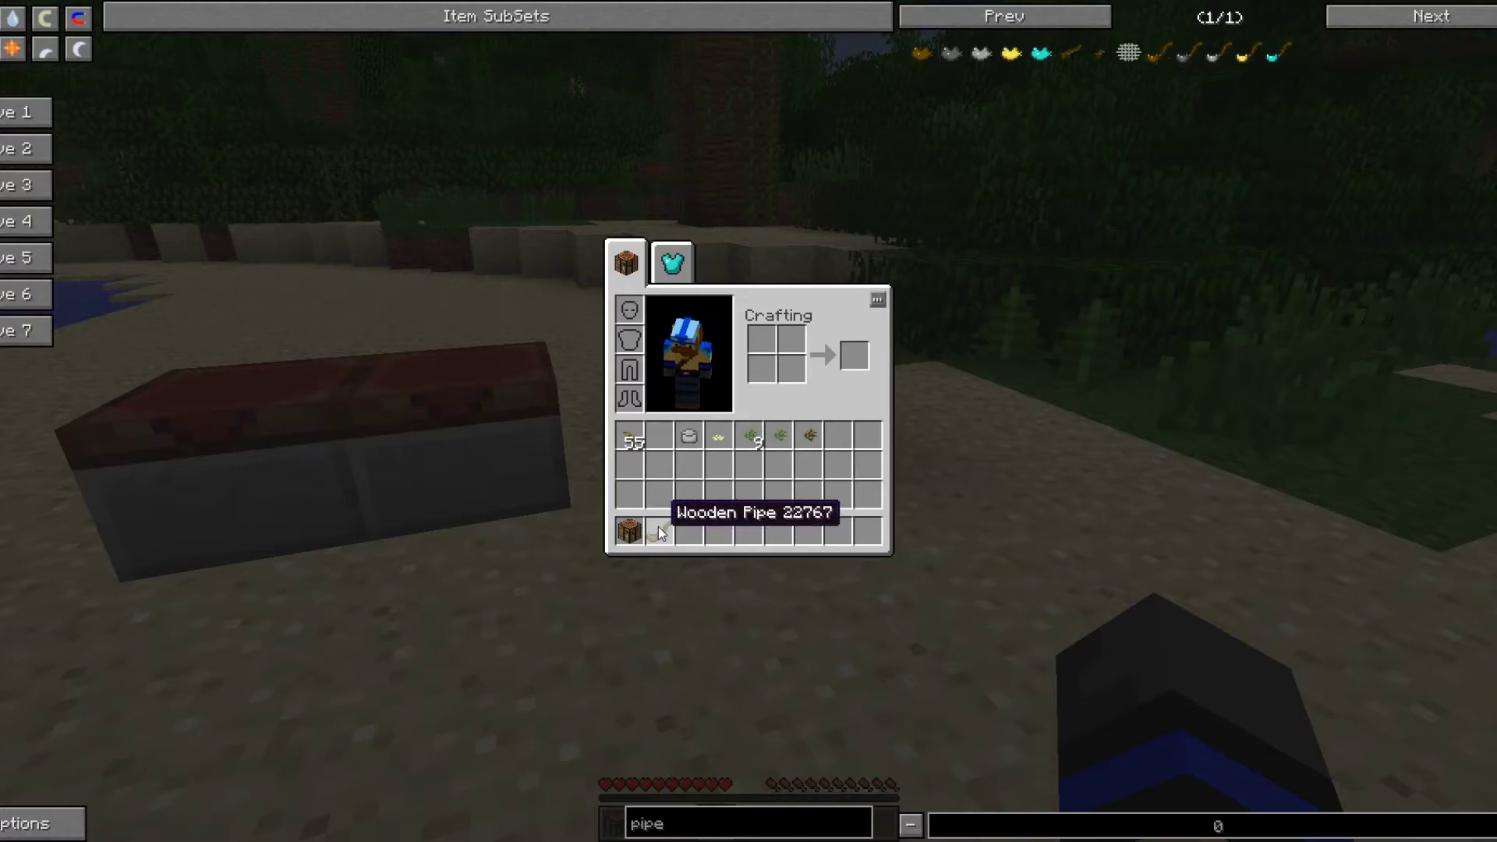
pyautogui.press('e')
pyautogui.press('2')
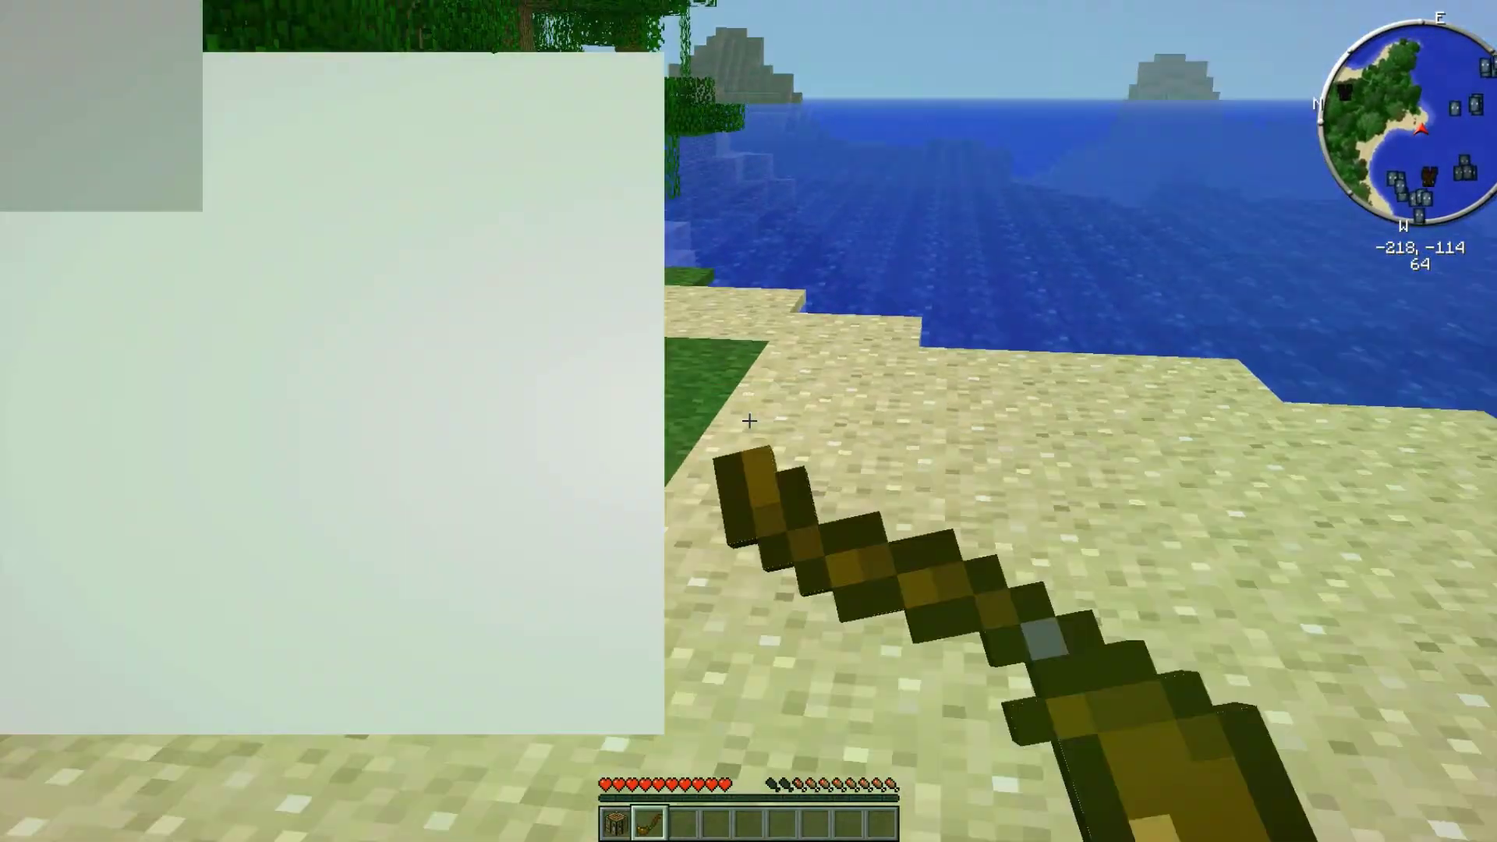
# Place the Wooden Pipe and one Ground Toke Bud in the crafting grid, then close the inventory
pyautogui.press('e')
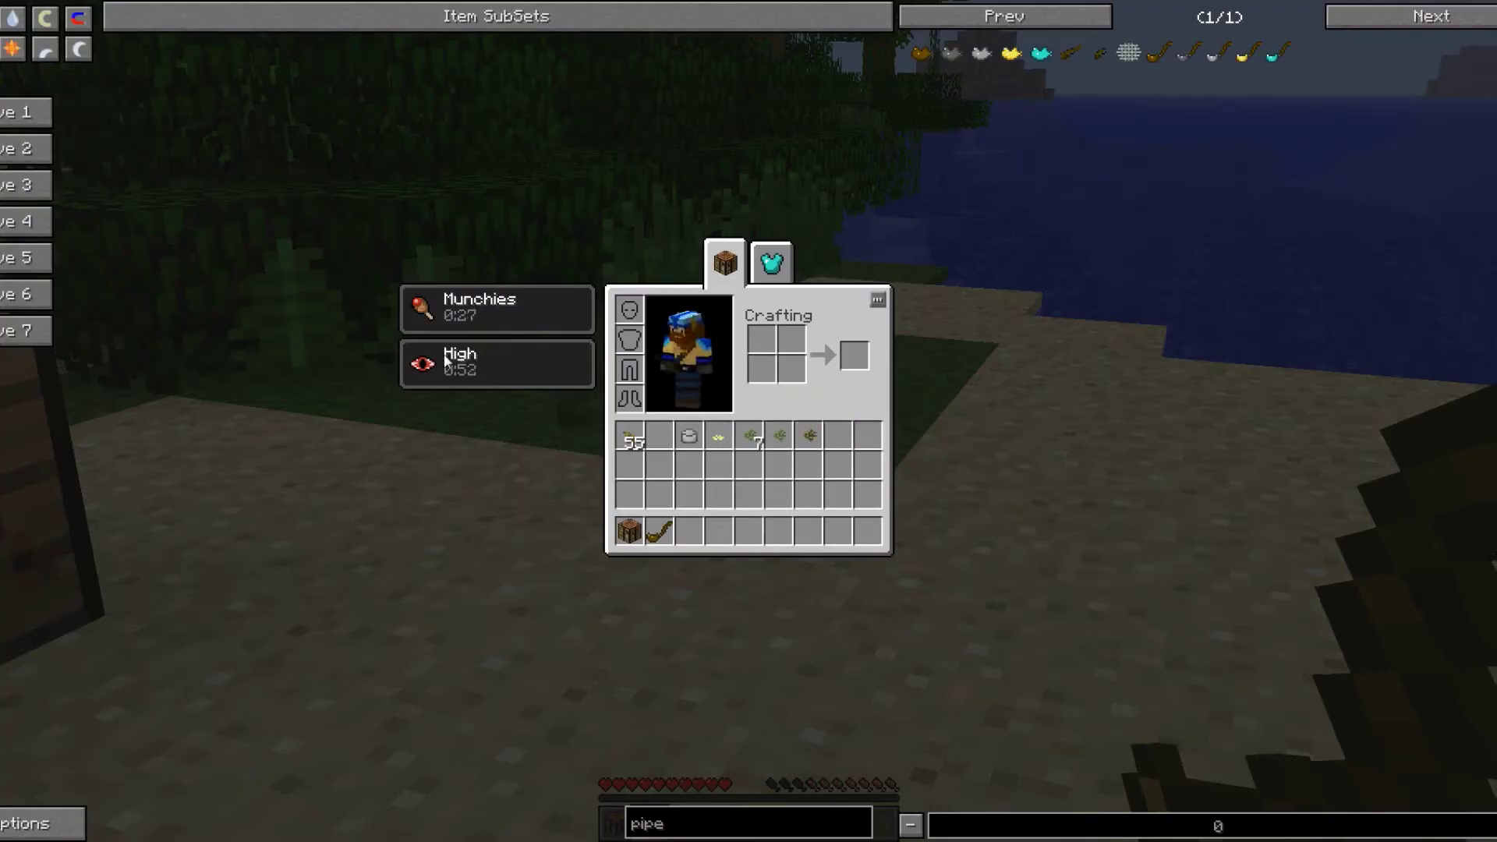
pyautogui.press('Escape')
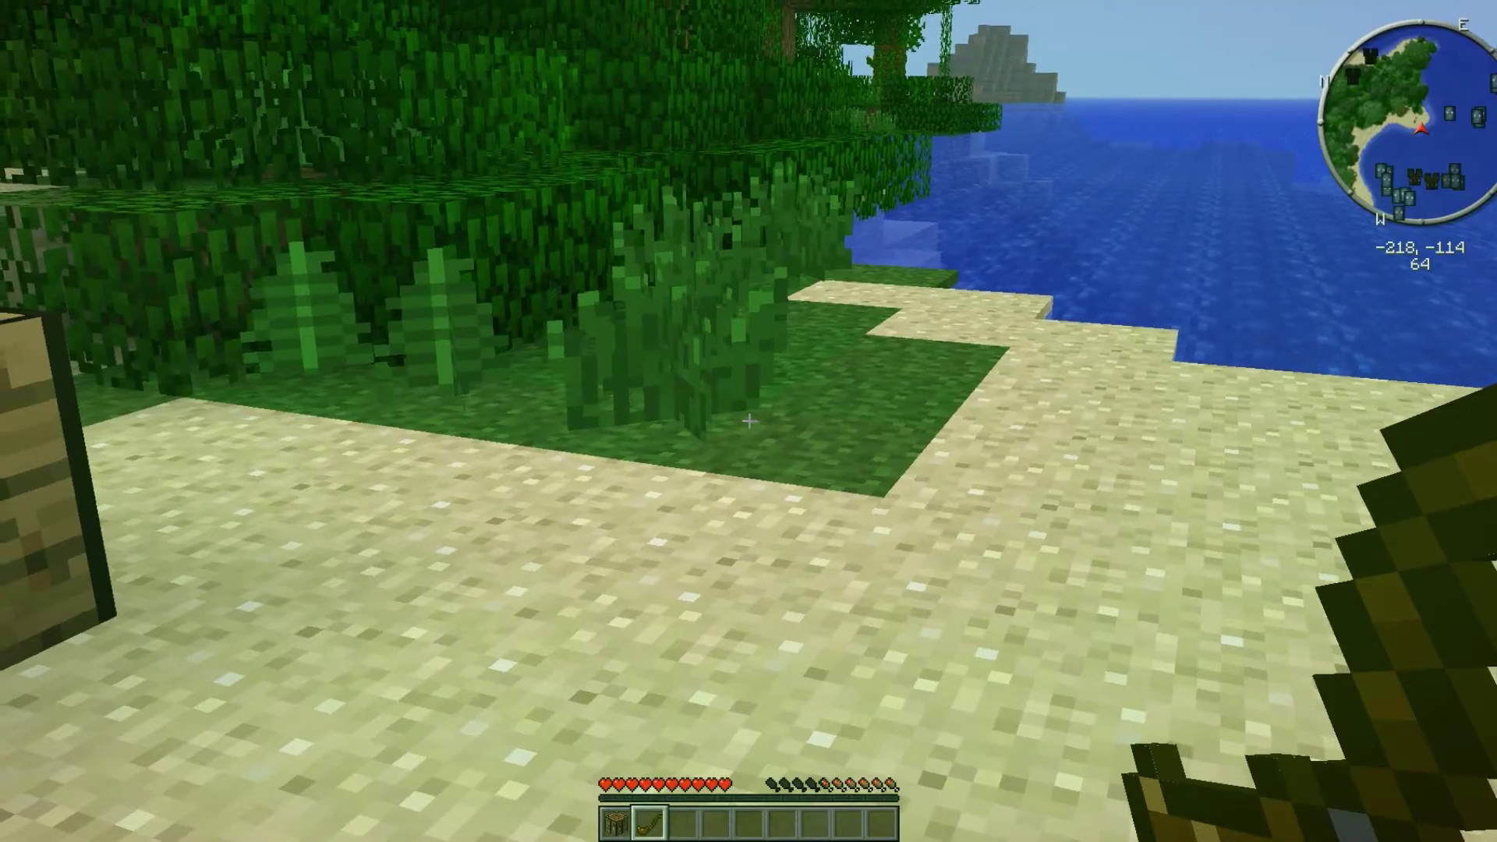
pyautogui.press('e')
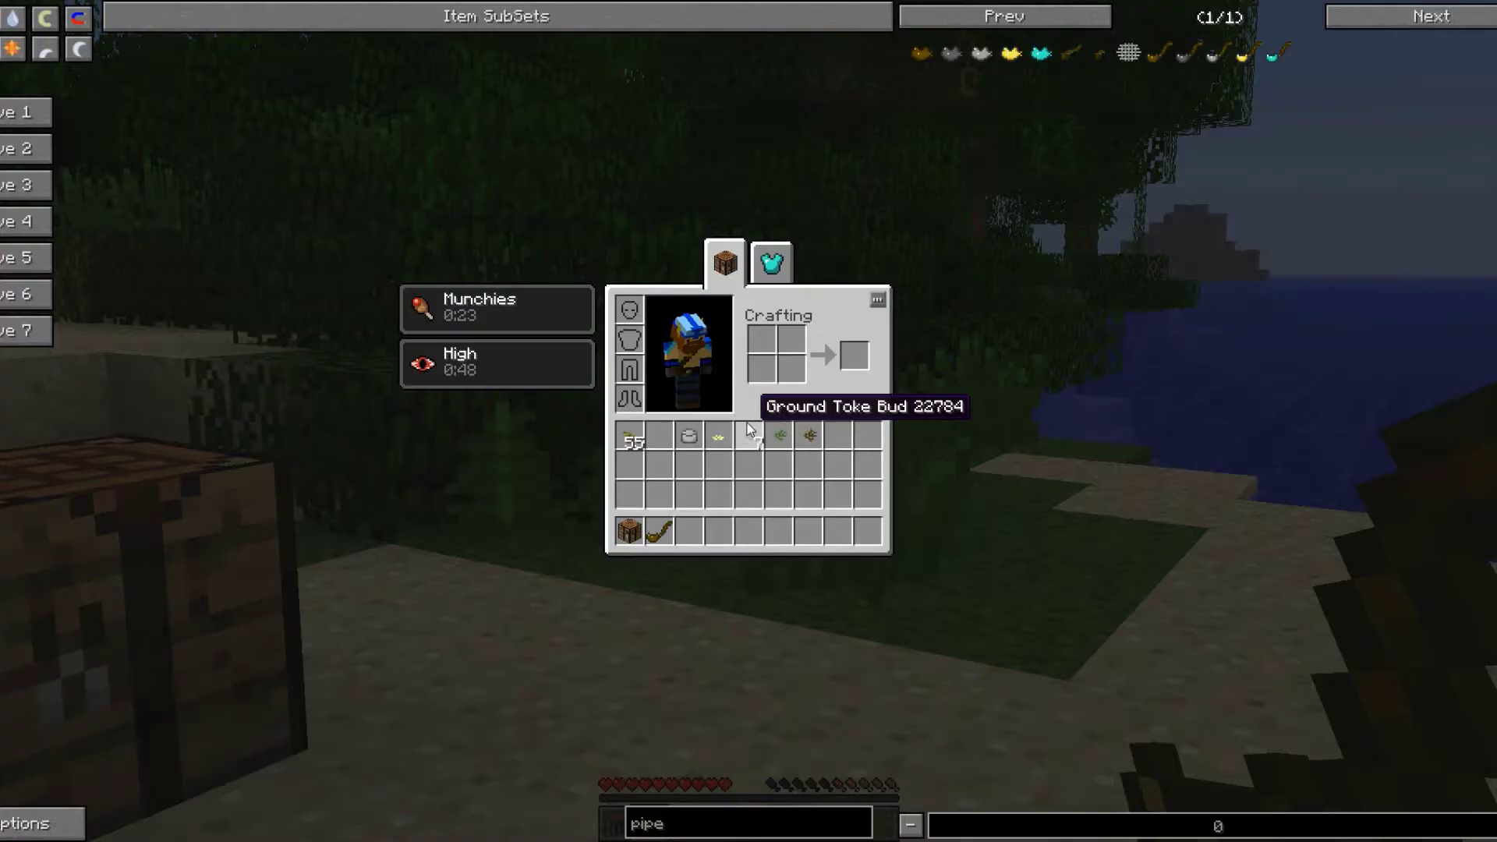
pyautogui.click(669, 532)
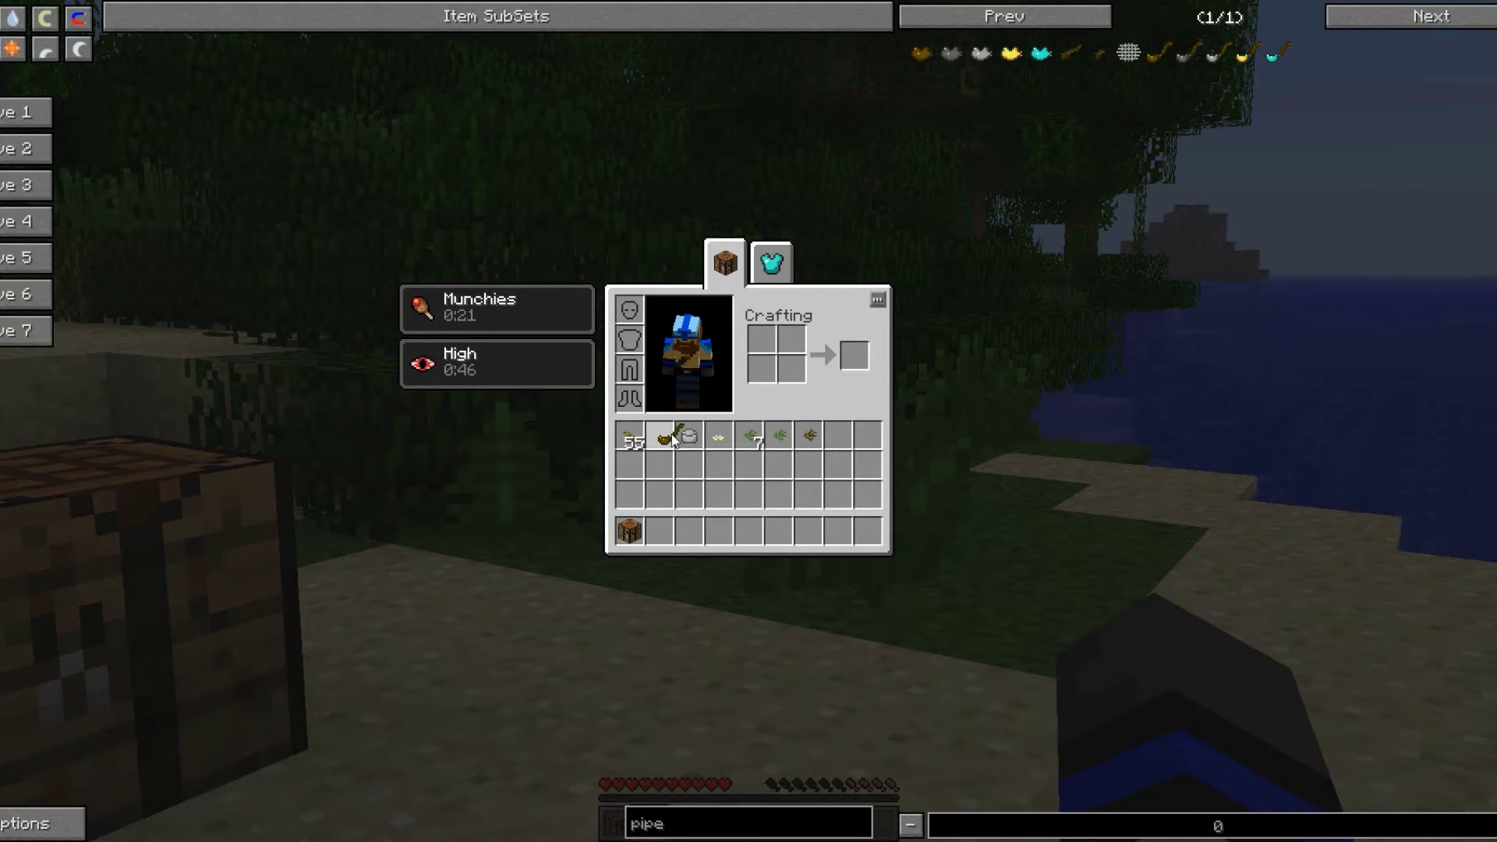
pyautogui.click(670, 438)
pyautogui.click(763, 369)
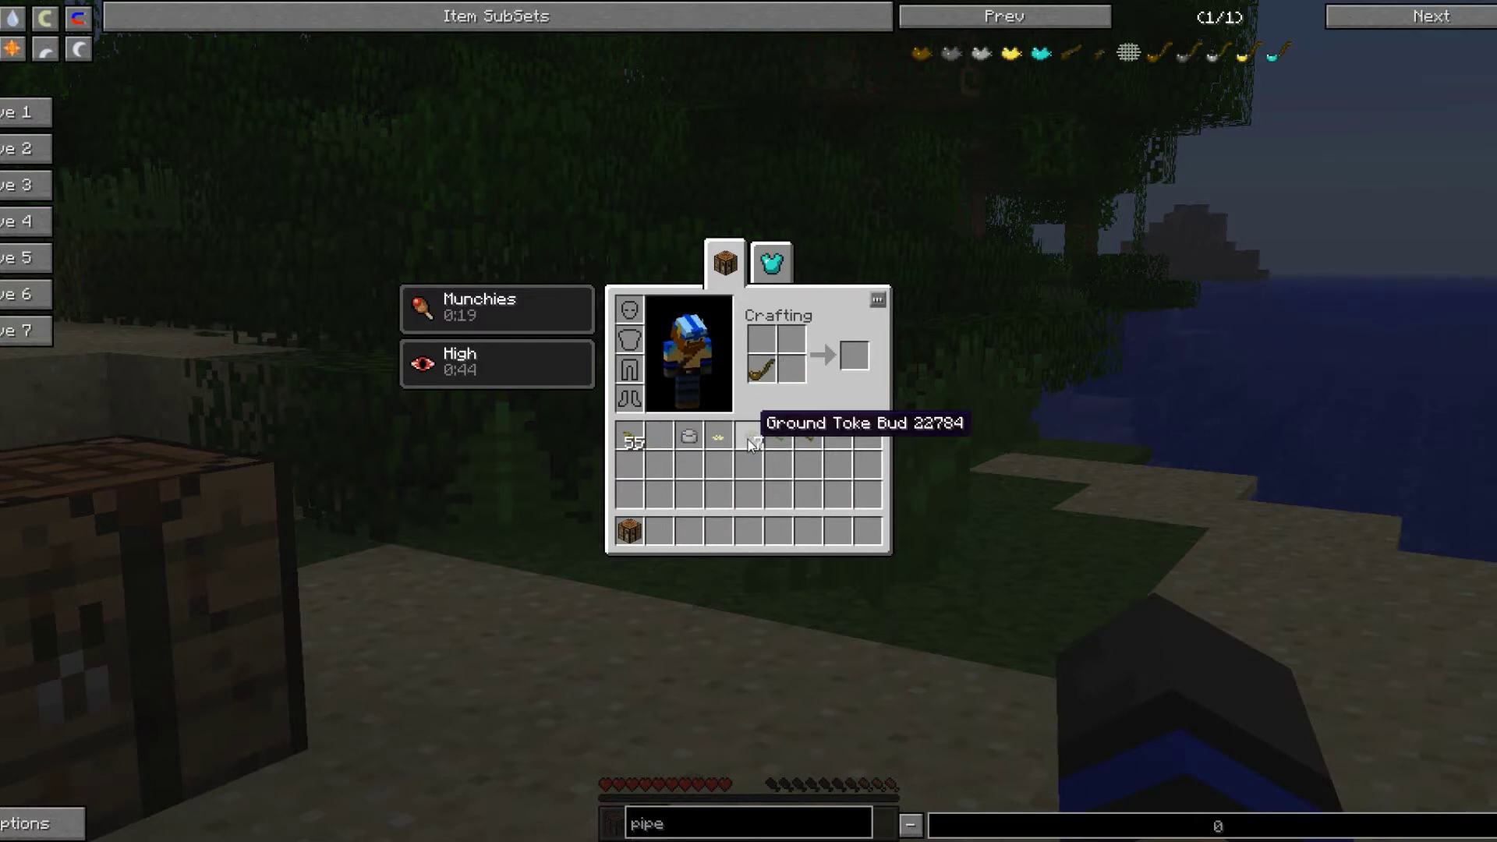
pyautogui.click(749, 436)
pyautogui.rightClick(761, 339)
pyautogui.click(746, 439)
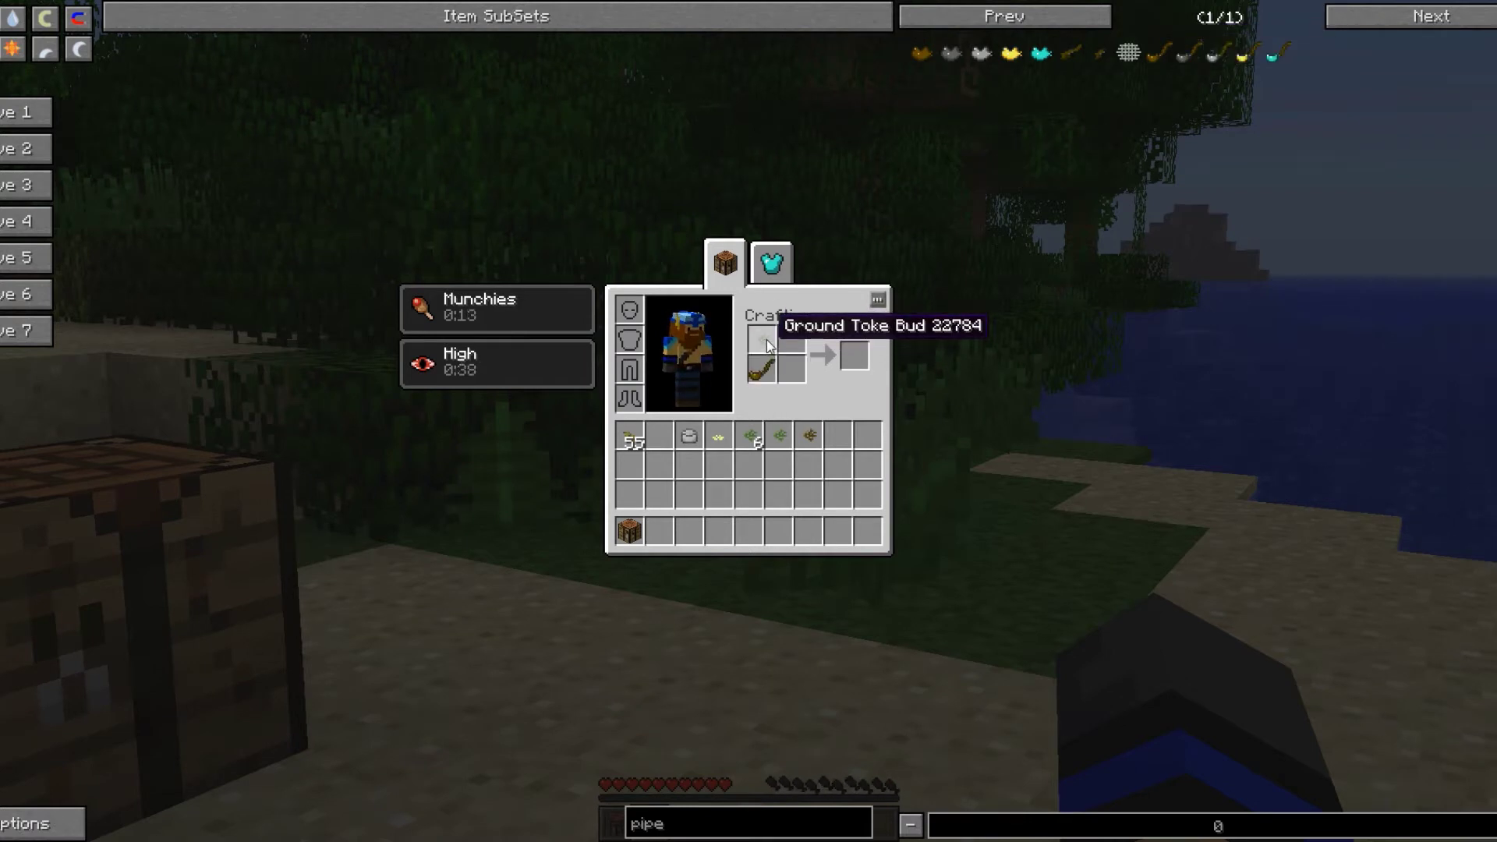
pyautogui.press('Escape')
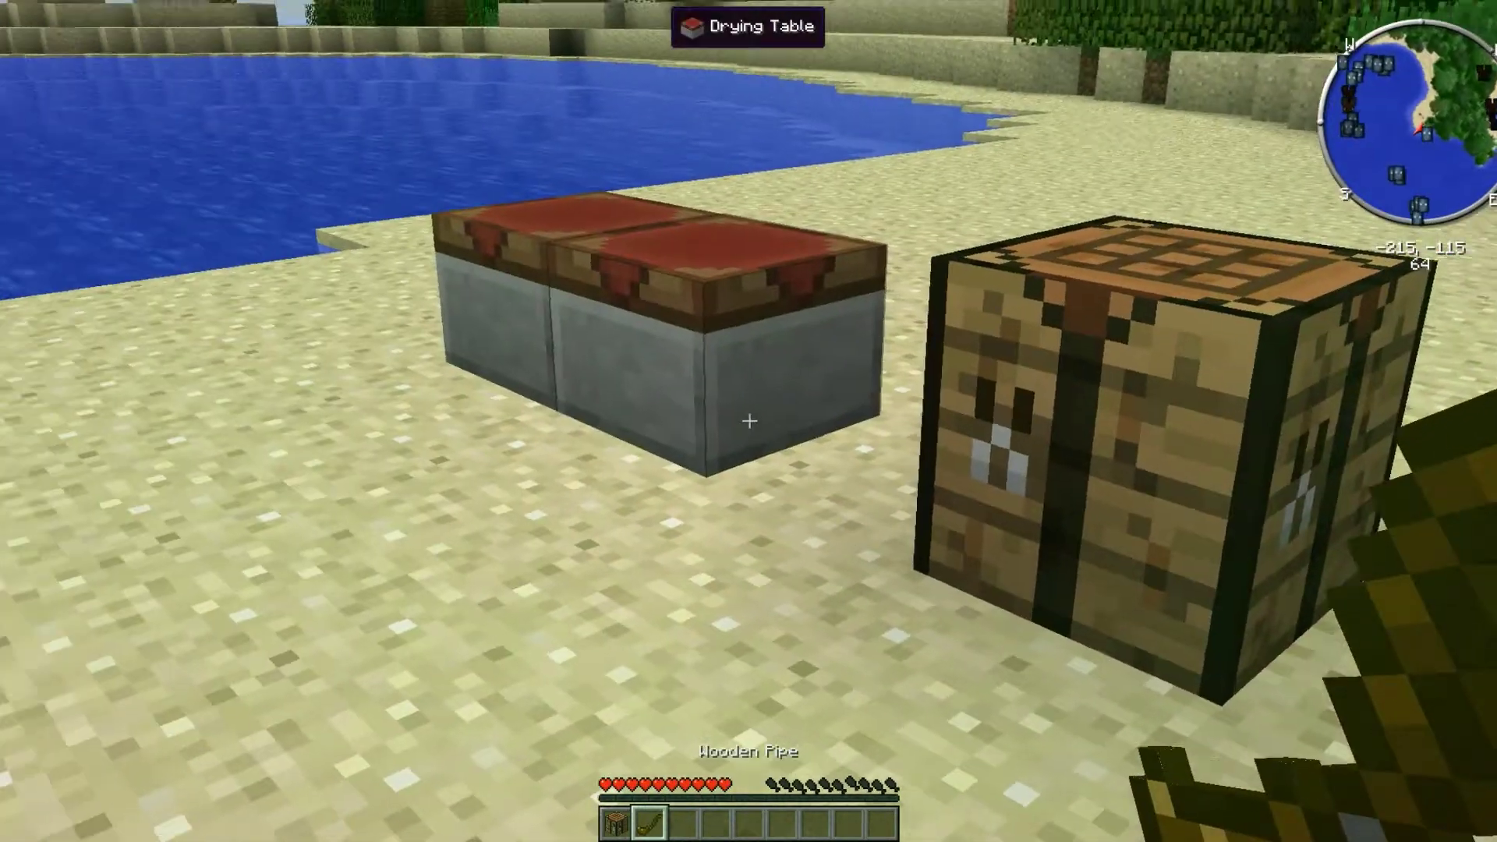
pyautogui.scroll(-1, 748, 421)
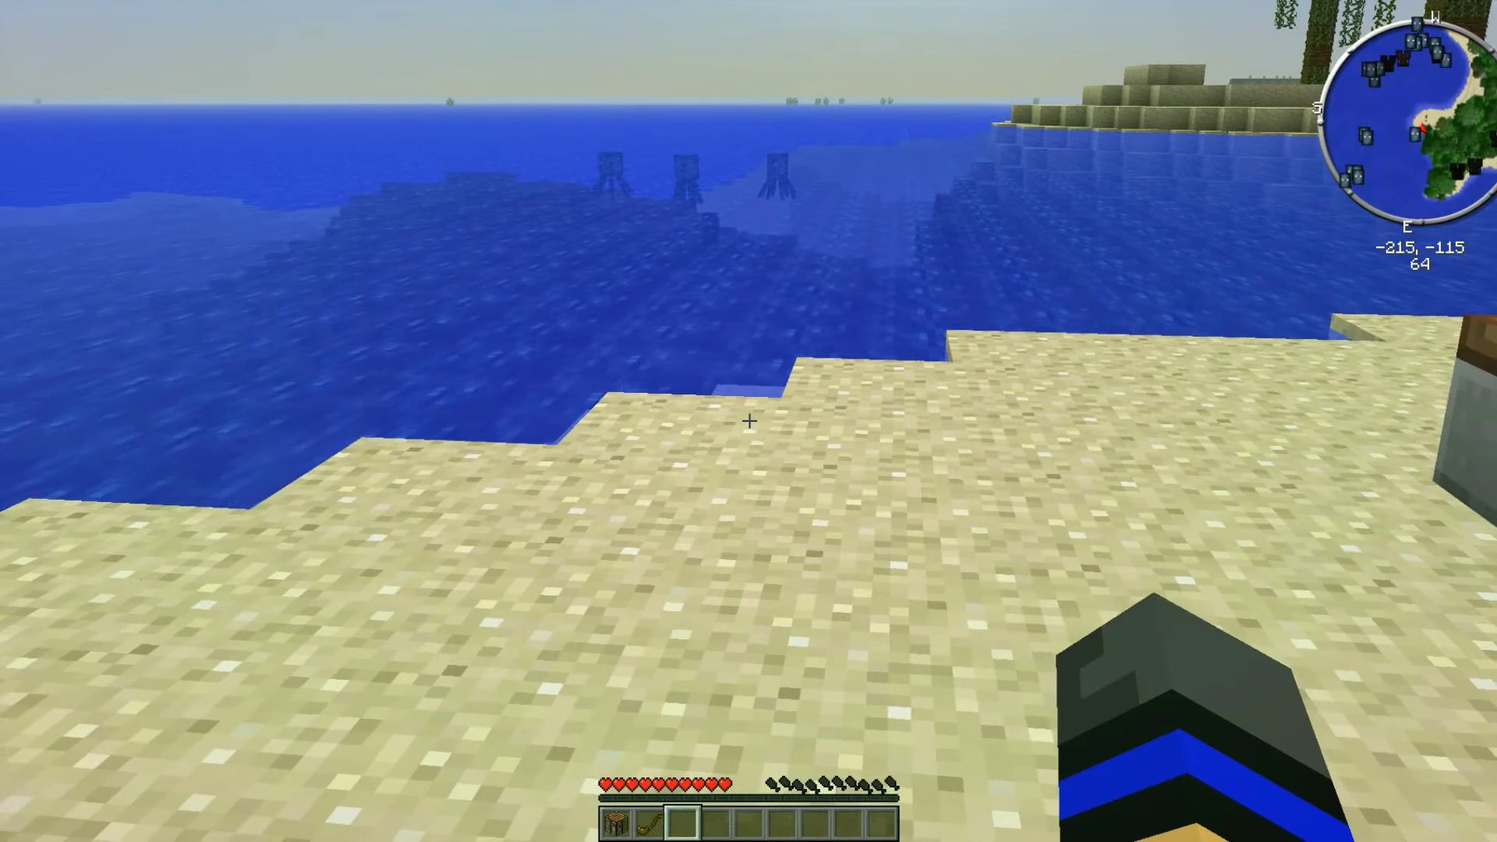
# Open and close the Options menu, then reopen the inventory as Munchies and High continue
pyautogui.press('Escape')
pyautogui.click(655, 361)
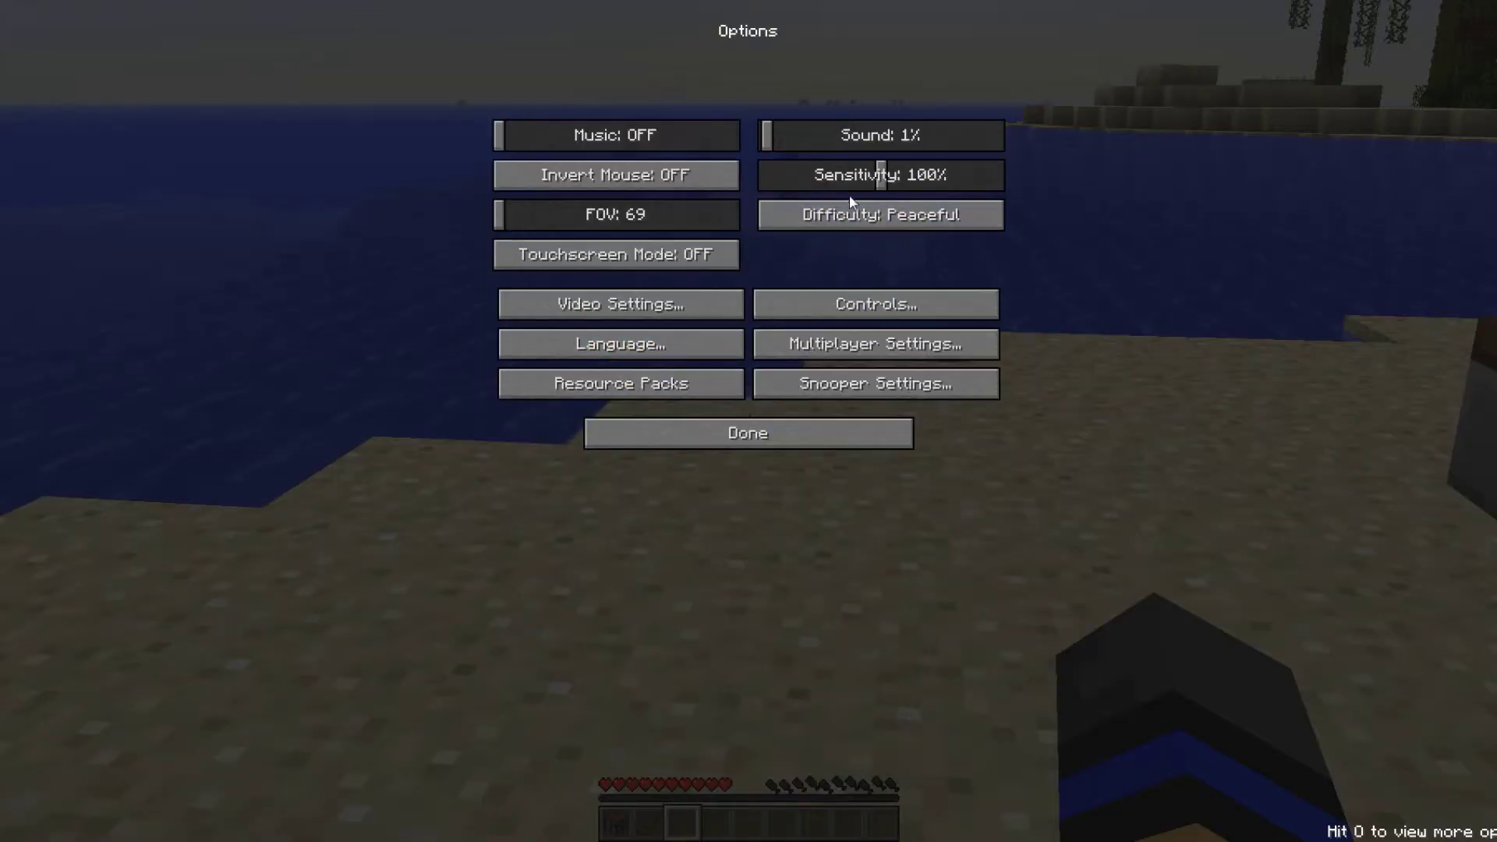
pyautogui.press('Escape')
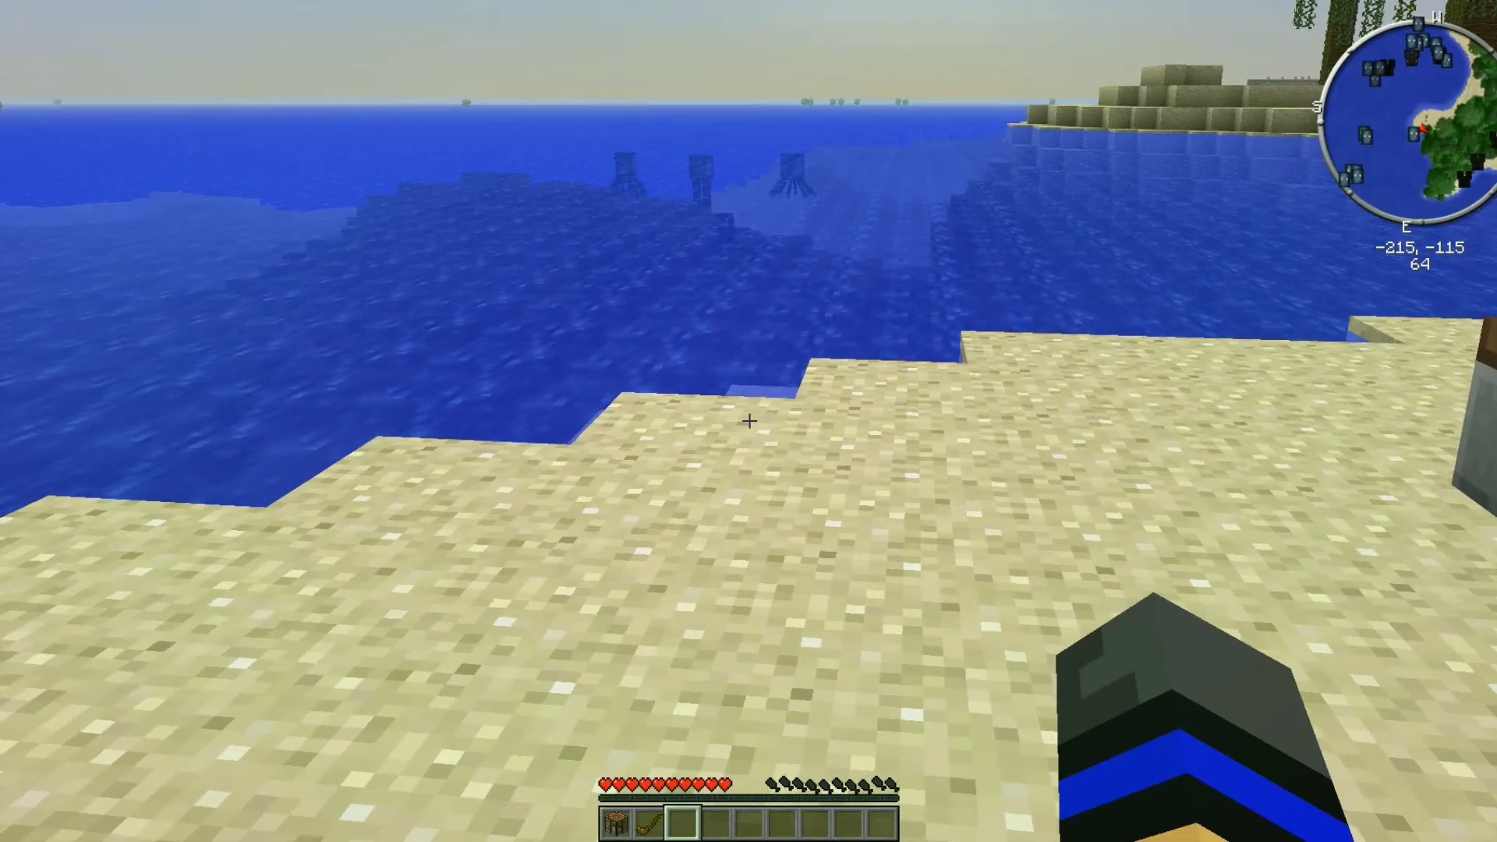
pyautogui.press('e')
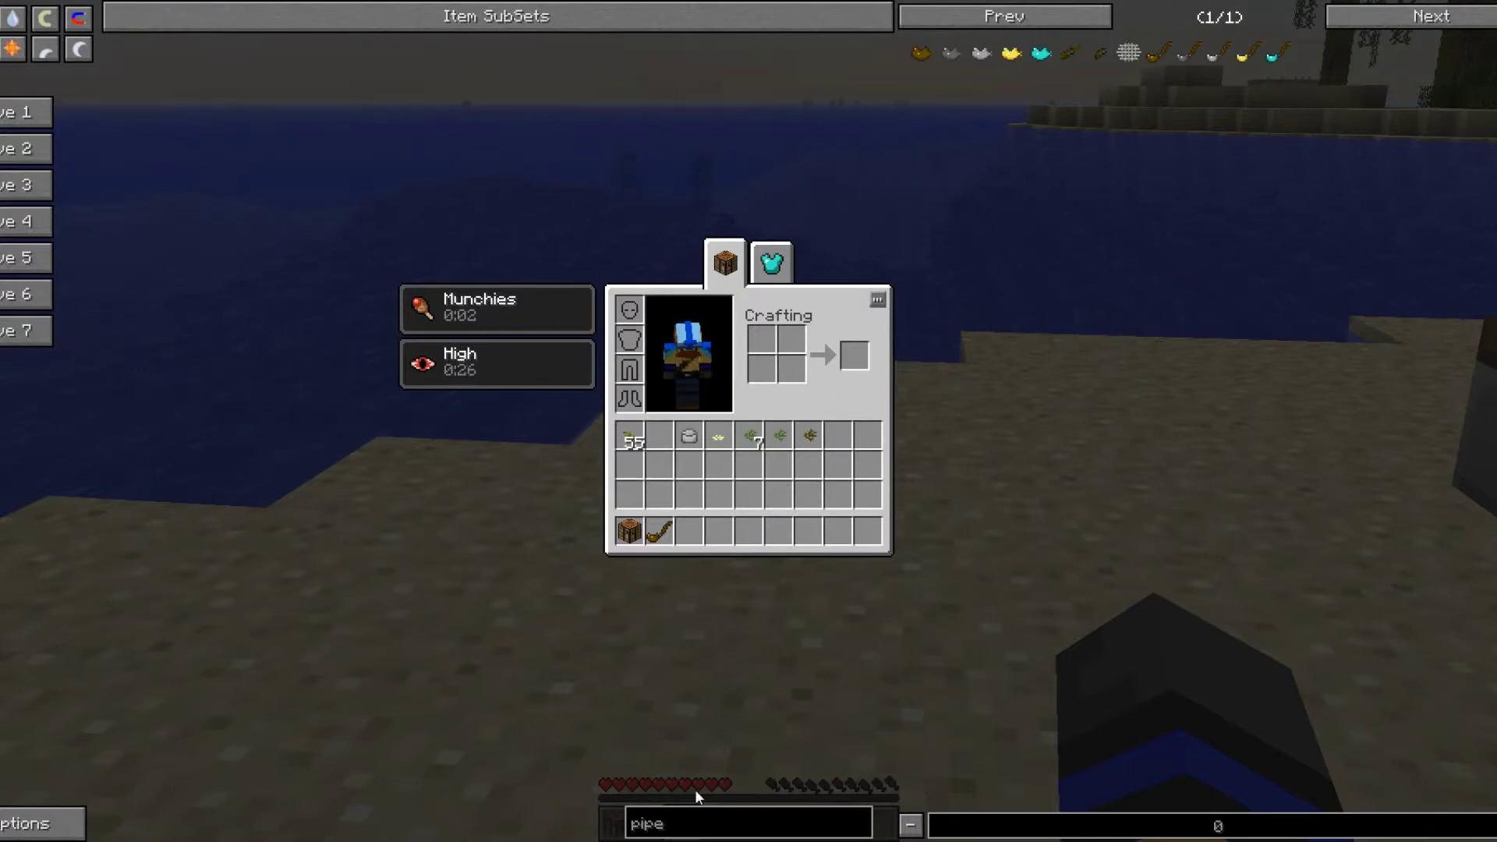
# Clear the pipe search and move a Beef Jerkey (Burned) stack out of the hotbar
pyautogui.click(692, 808)
pyautogui.press('BackSpace')
pyautogui.press('BackSpace')
pyautogui.press('BackSpace')
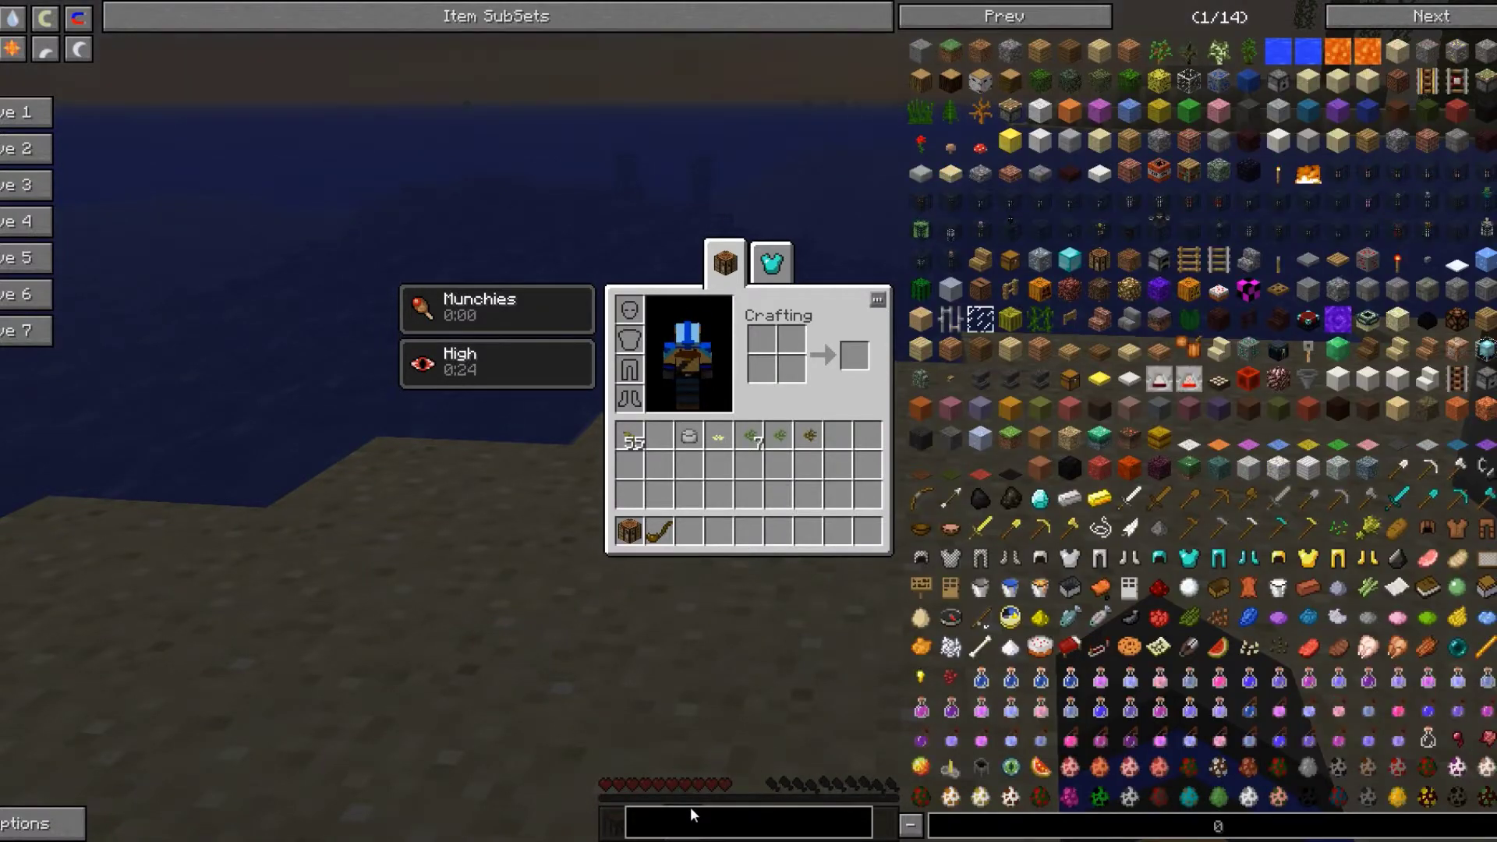
pyautogui.write('beef')
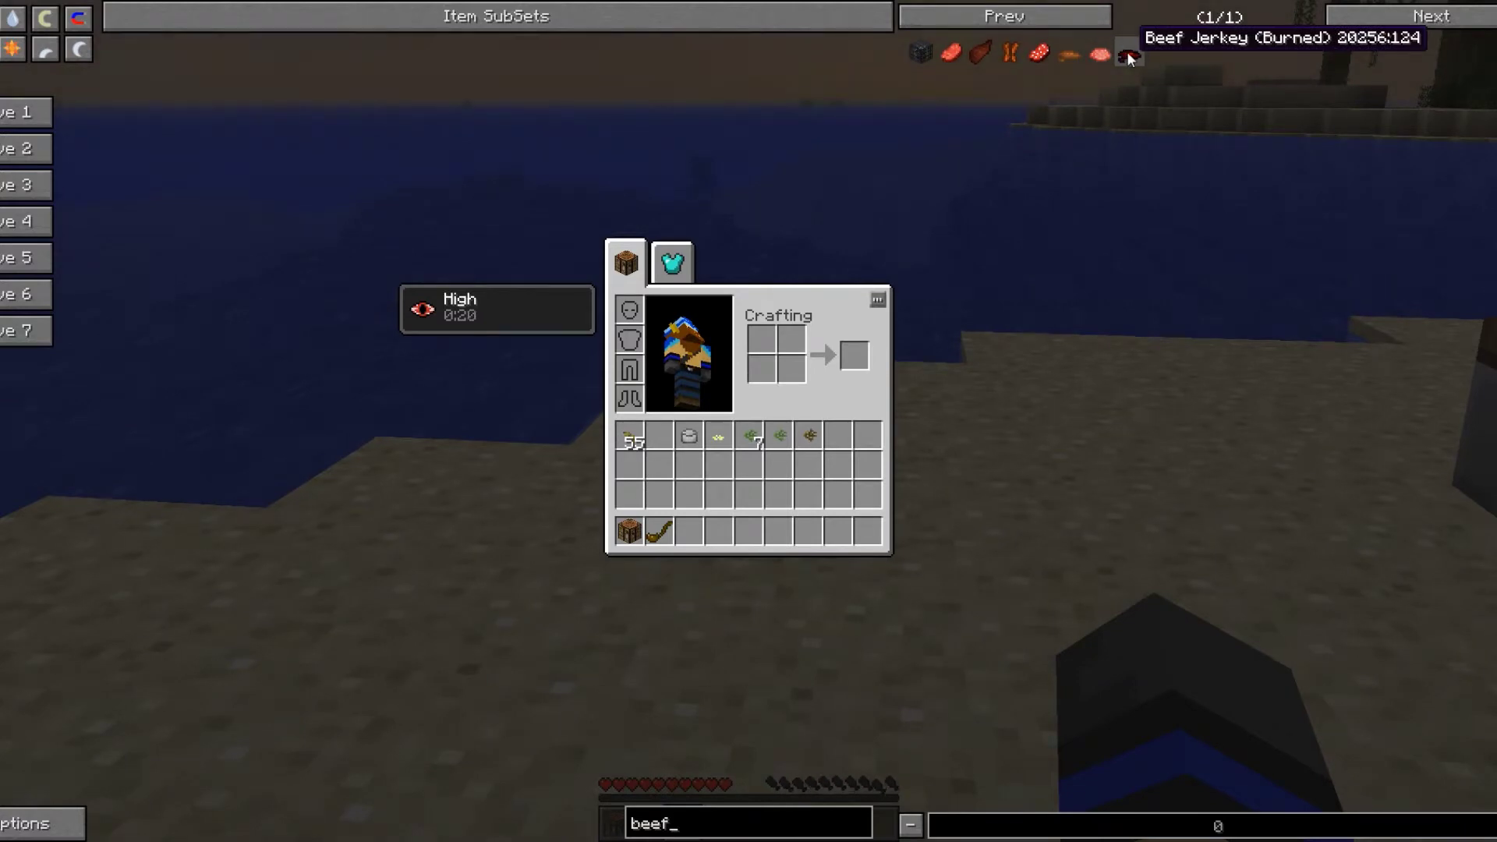
pyautogui.click(1127, 55)
pyautogui.press('Escape')
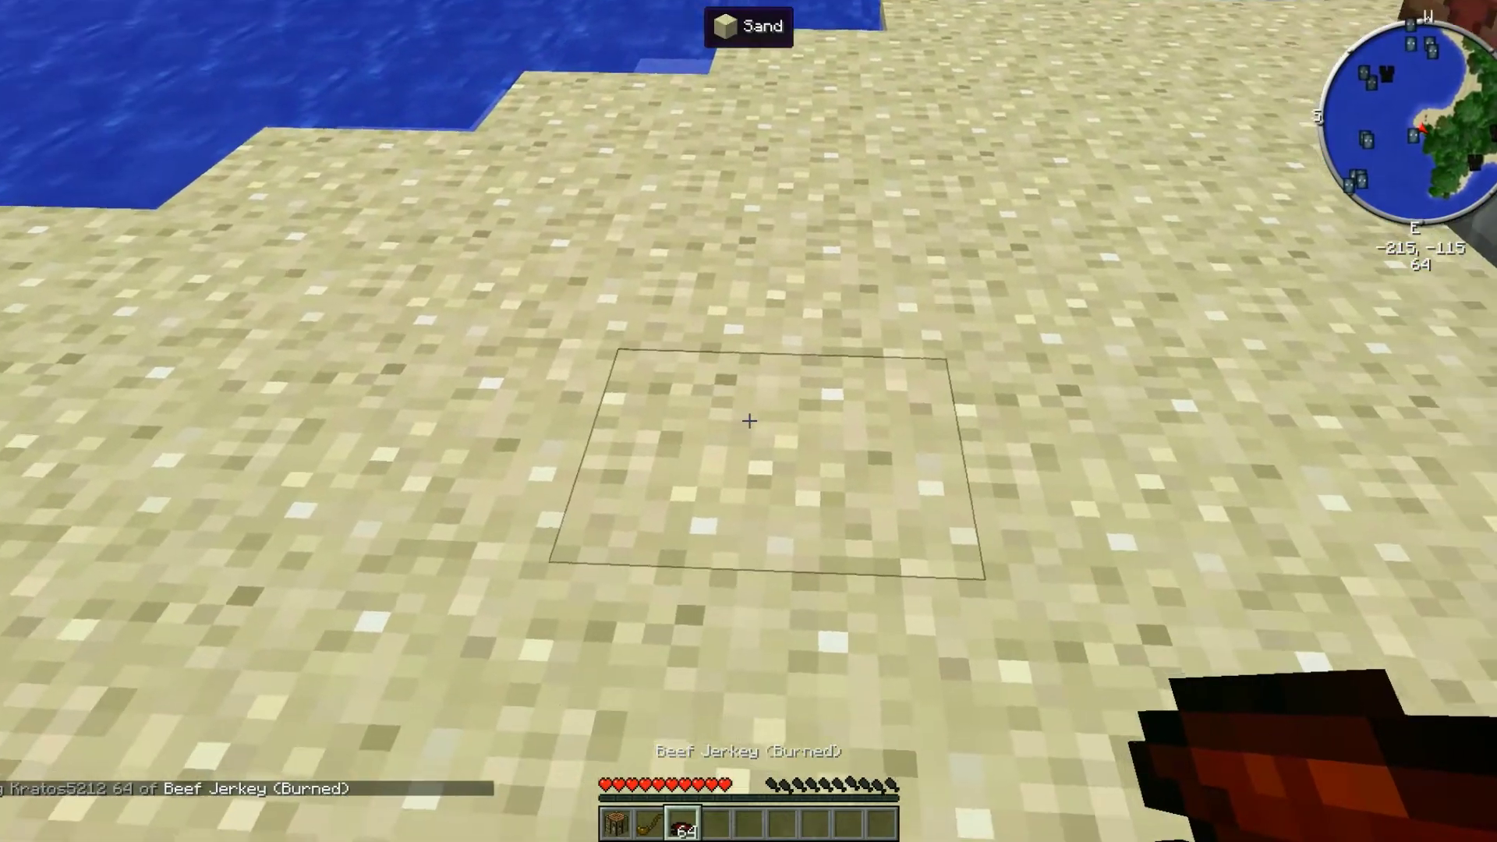
pyautogui.press('e')
pyautogui.click(688, 532)
pyautogui.click(689, 497)
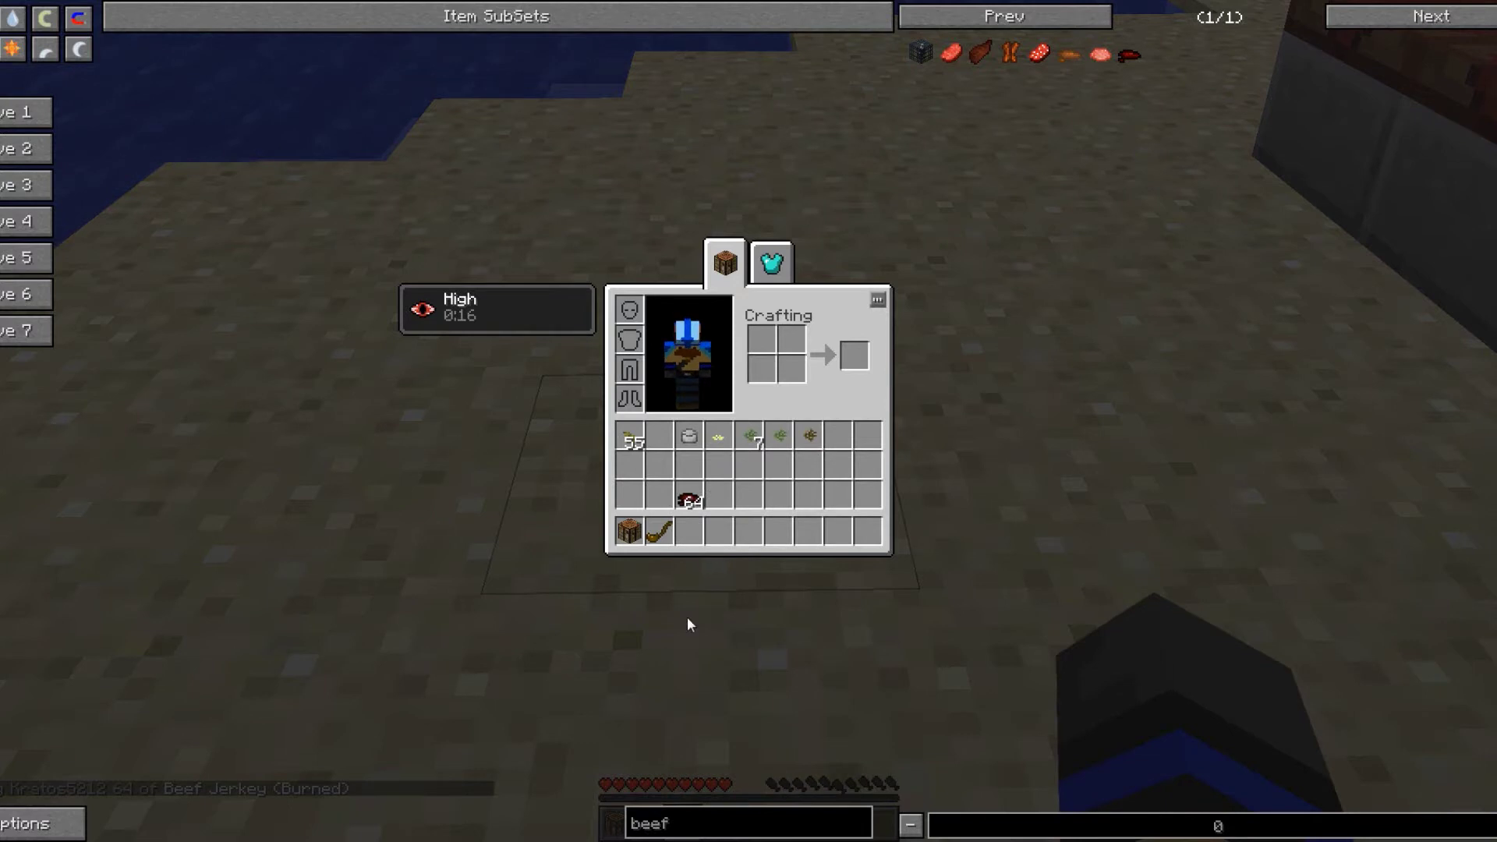
# Get a Steak stack, go through three steaks to an empty hand, and reopen the inventory
pyautogui.click(706, 819)
pyautogui.press('BackSpace')
pyautogui.press('BackSpace')
pyautogui.write('s')
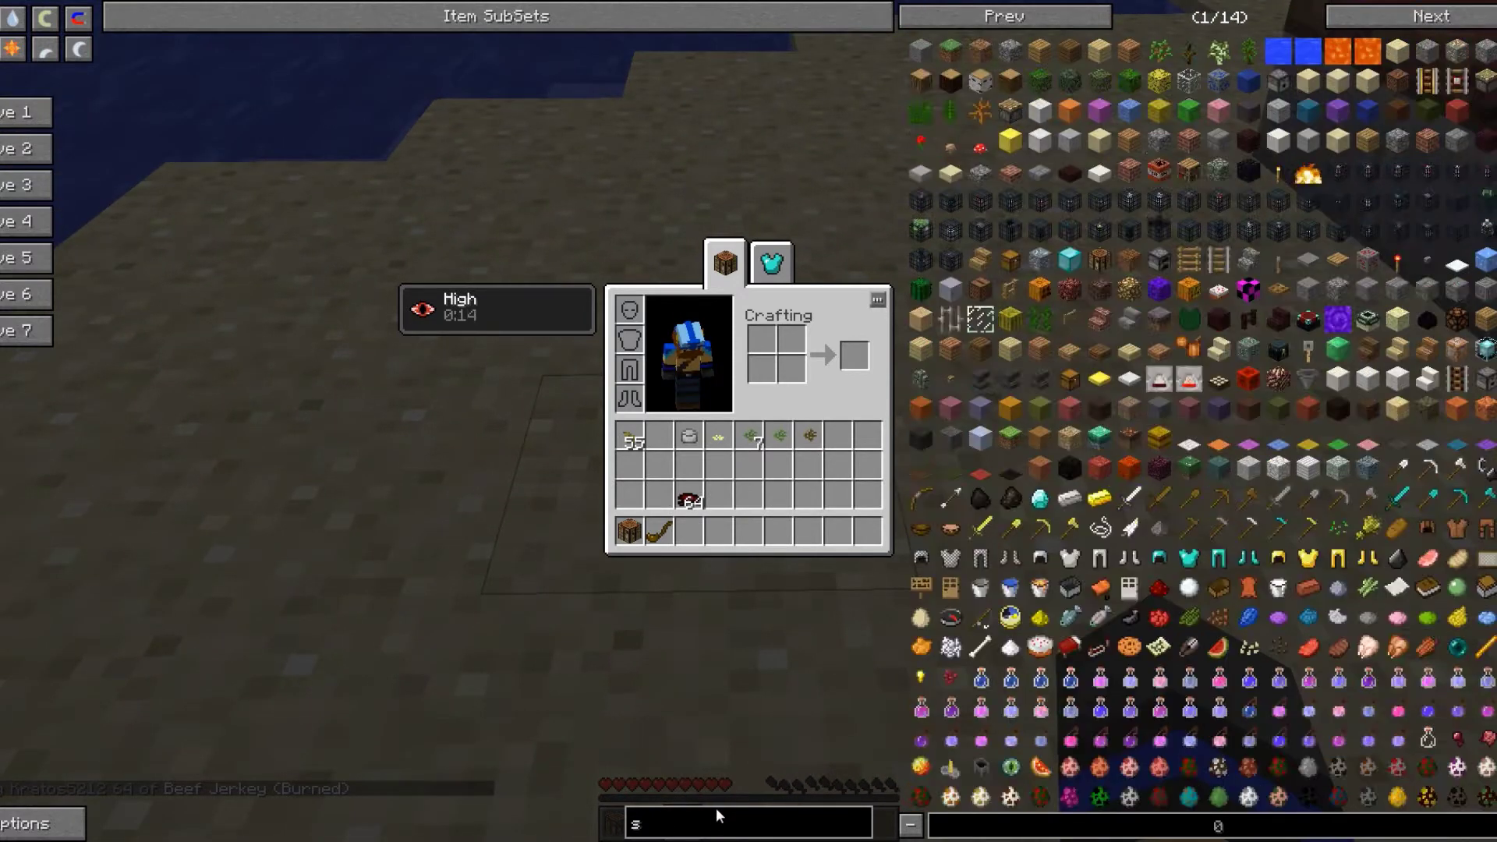
pyautogui.write('teak')
pyautogui.click(921, 51)
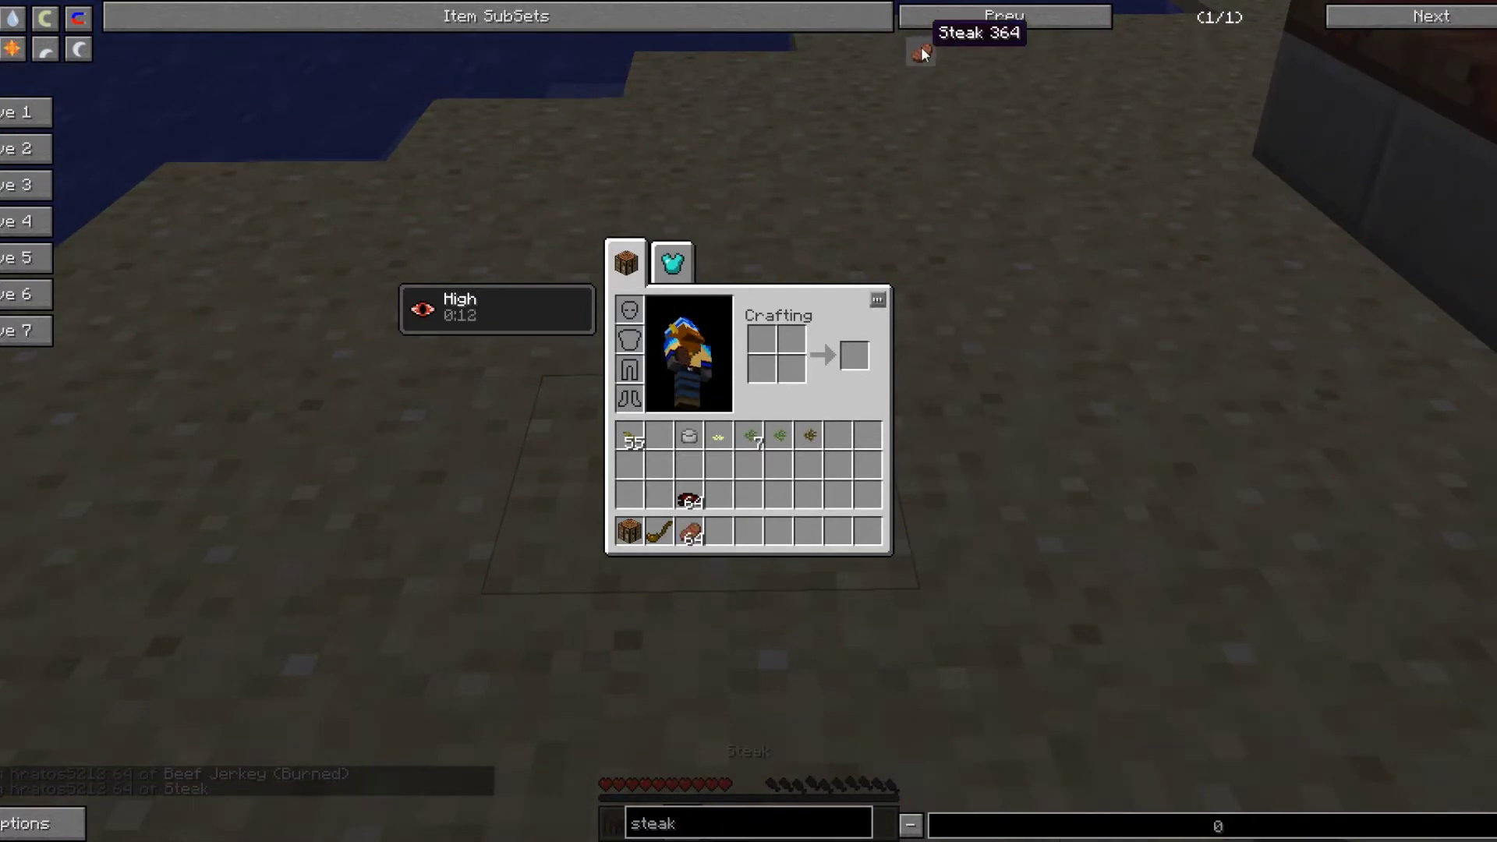
pyautogui.press('Escape')
pyautogui.press('q')
pyautogui.press('q')
pyautogui.press('q')
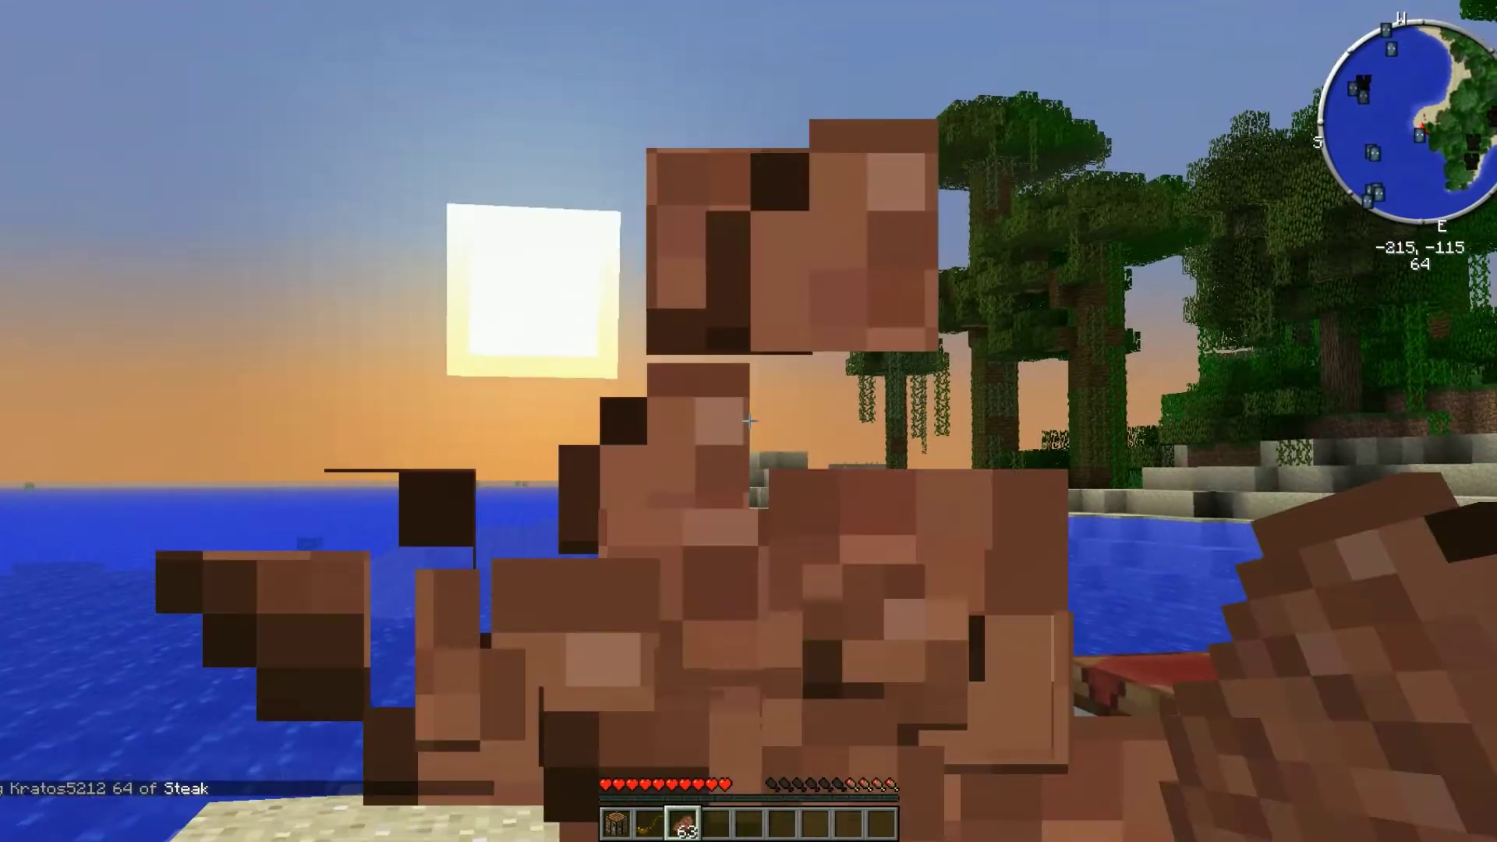
pyautogui.press('q')
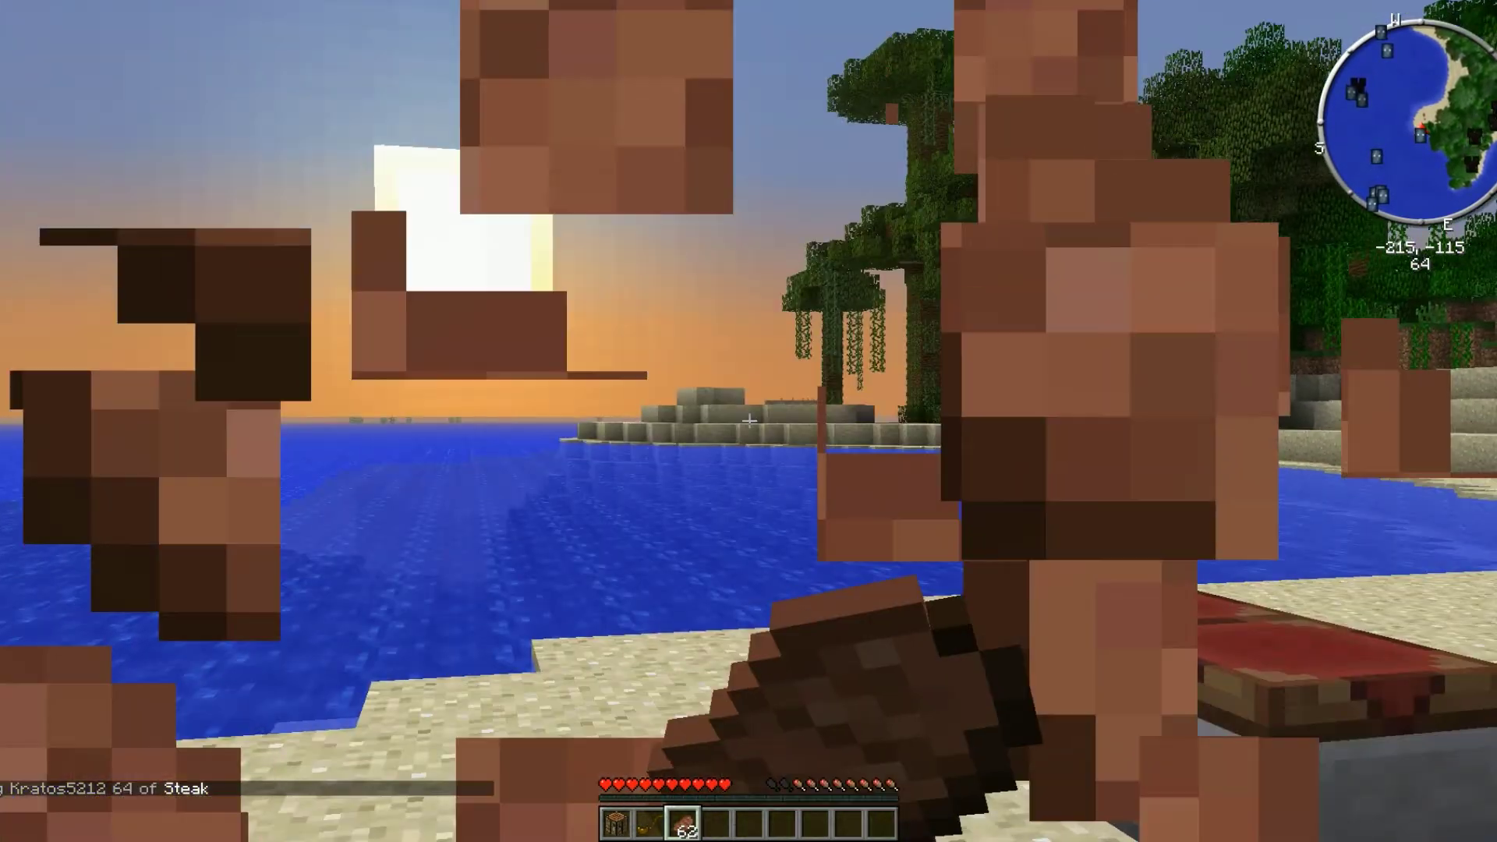
pyautogui.press('q')
pyautogui.scroll(-1, 748, 421)
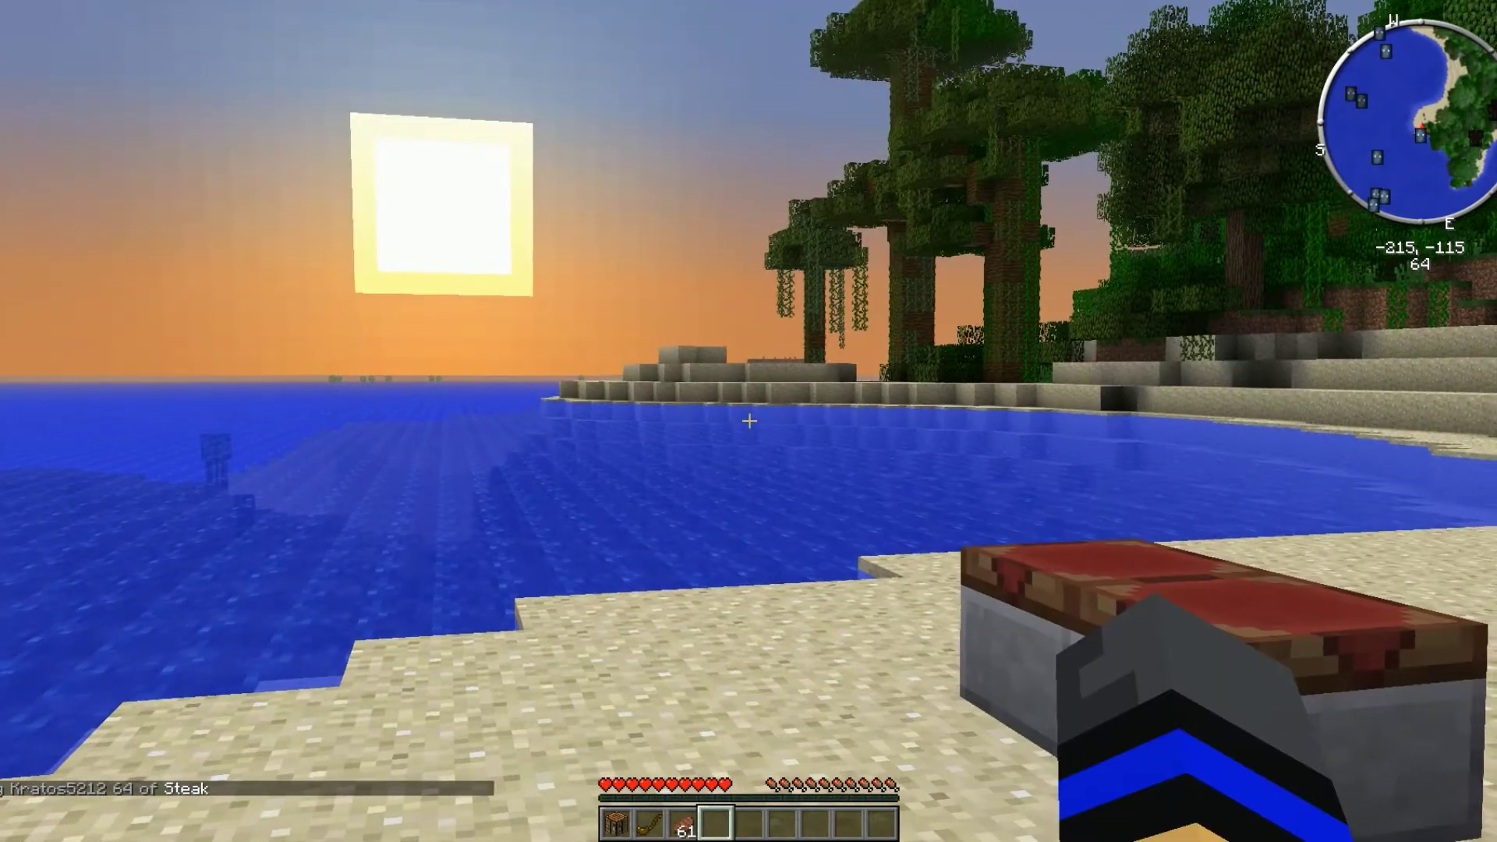
pyautogui.press('e')
pyautogui.press('e')
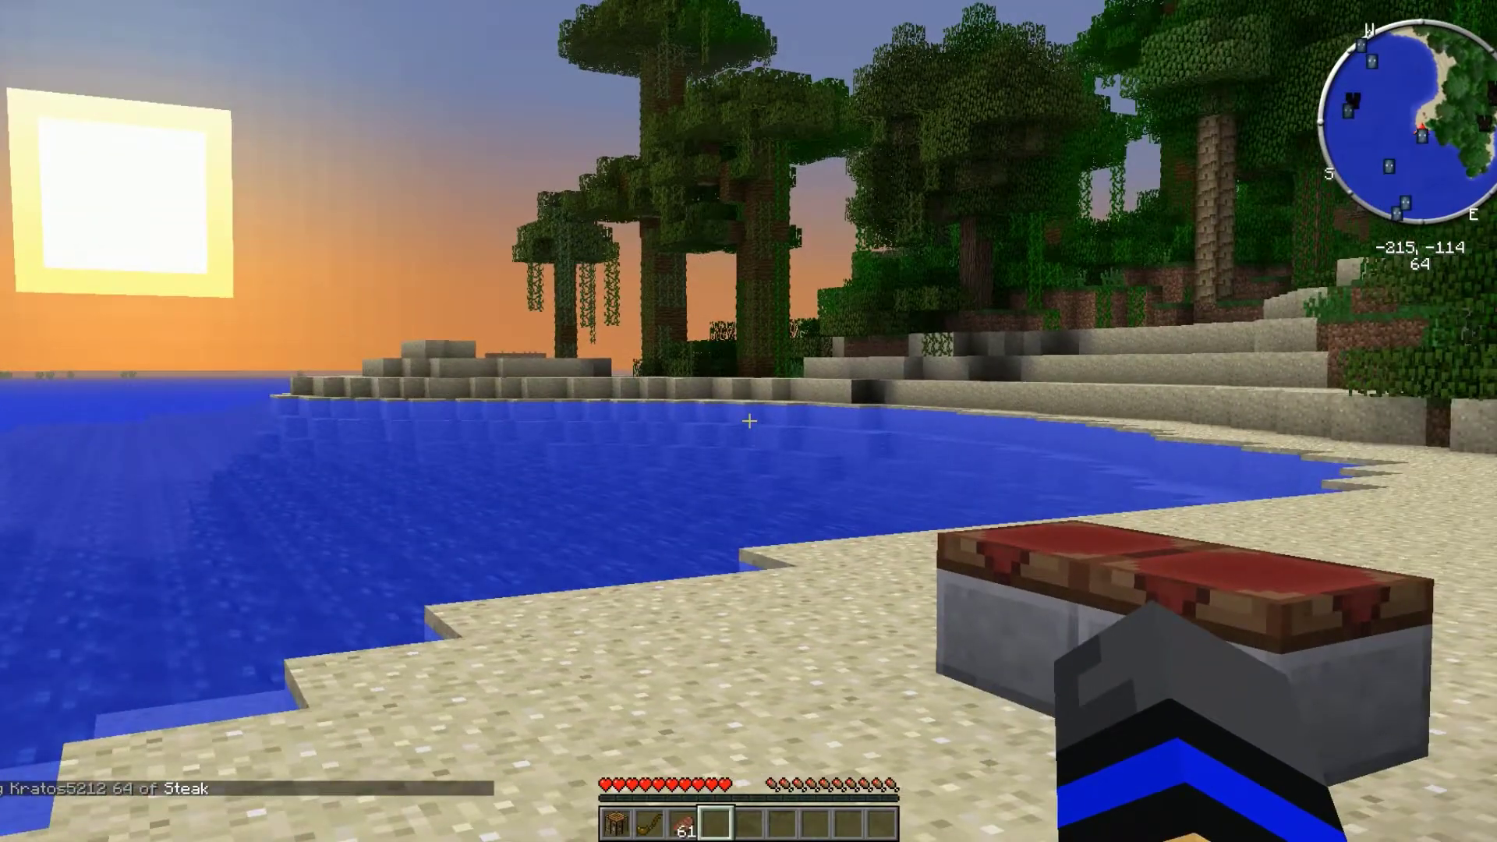
pyautogui.press('e')
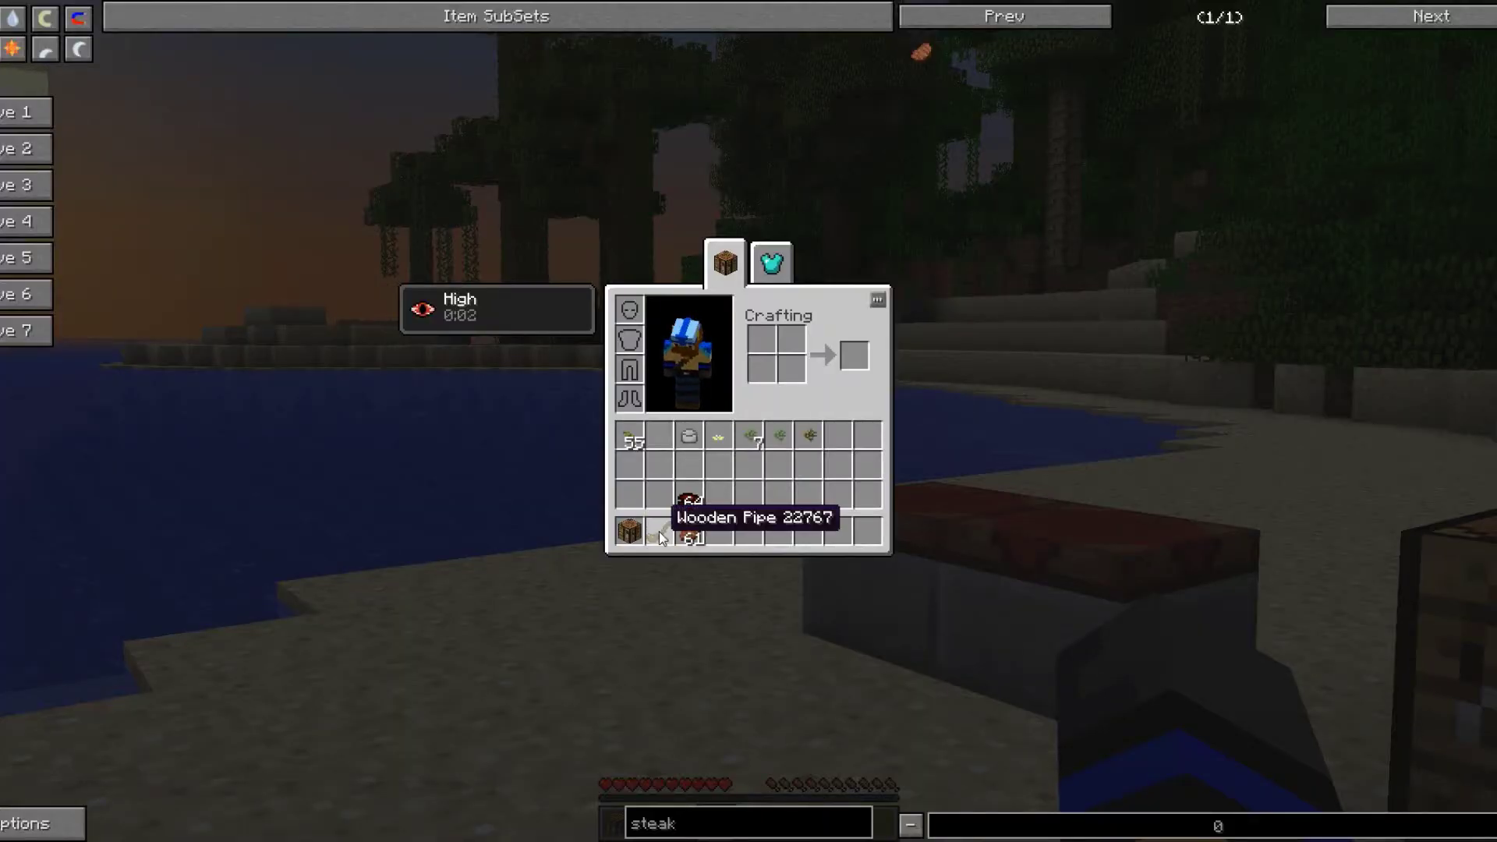
# Move the wooden pipe, steak and Beef Jerkey stacks into the main inventory, and clear the steak search
pyautogui.keyDown('shift'); pyautogui.click(658, 533); pyautogui.keyUp('shift')
pyautogui.keyDown('shift'); pyautogui.click(685, 540); pyautogui.keyUp('shift')
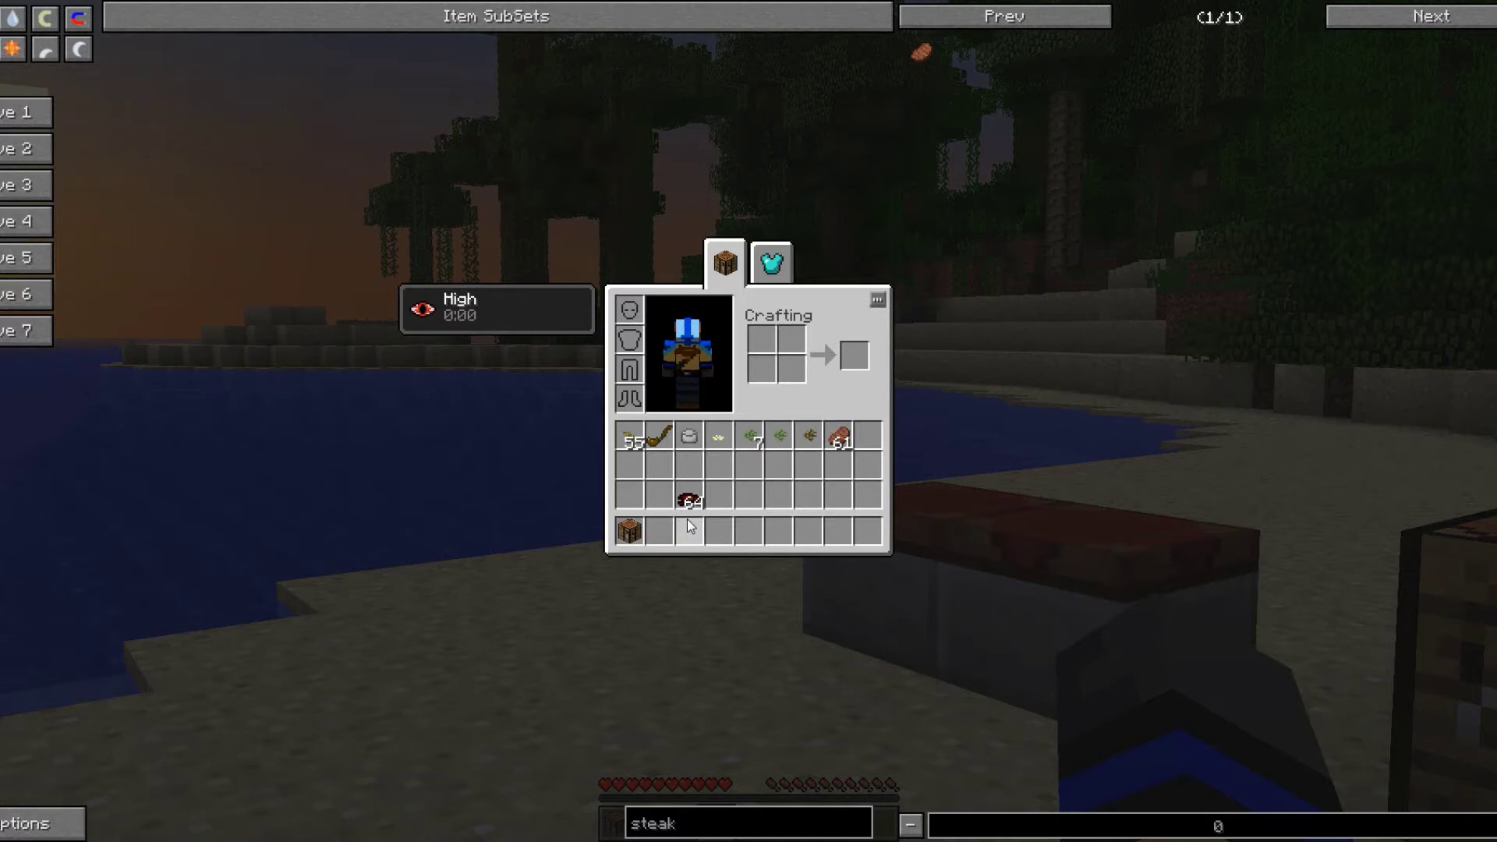
pyautogui.keyDown('shift'); pyautogui.click(686, 497); pyautogui.keyUp('shift')
pyautogui.keyDown('shift'); pyautogui.click(672, 533); pyautogui.keyUp('shift')
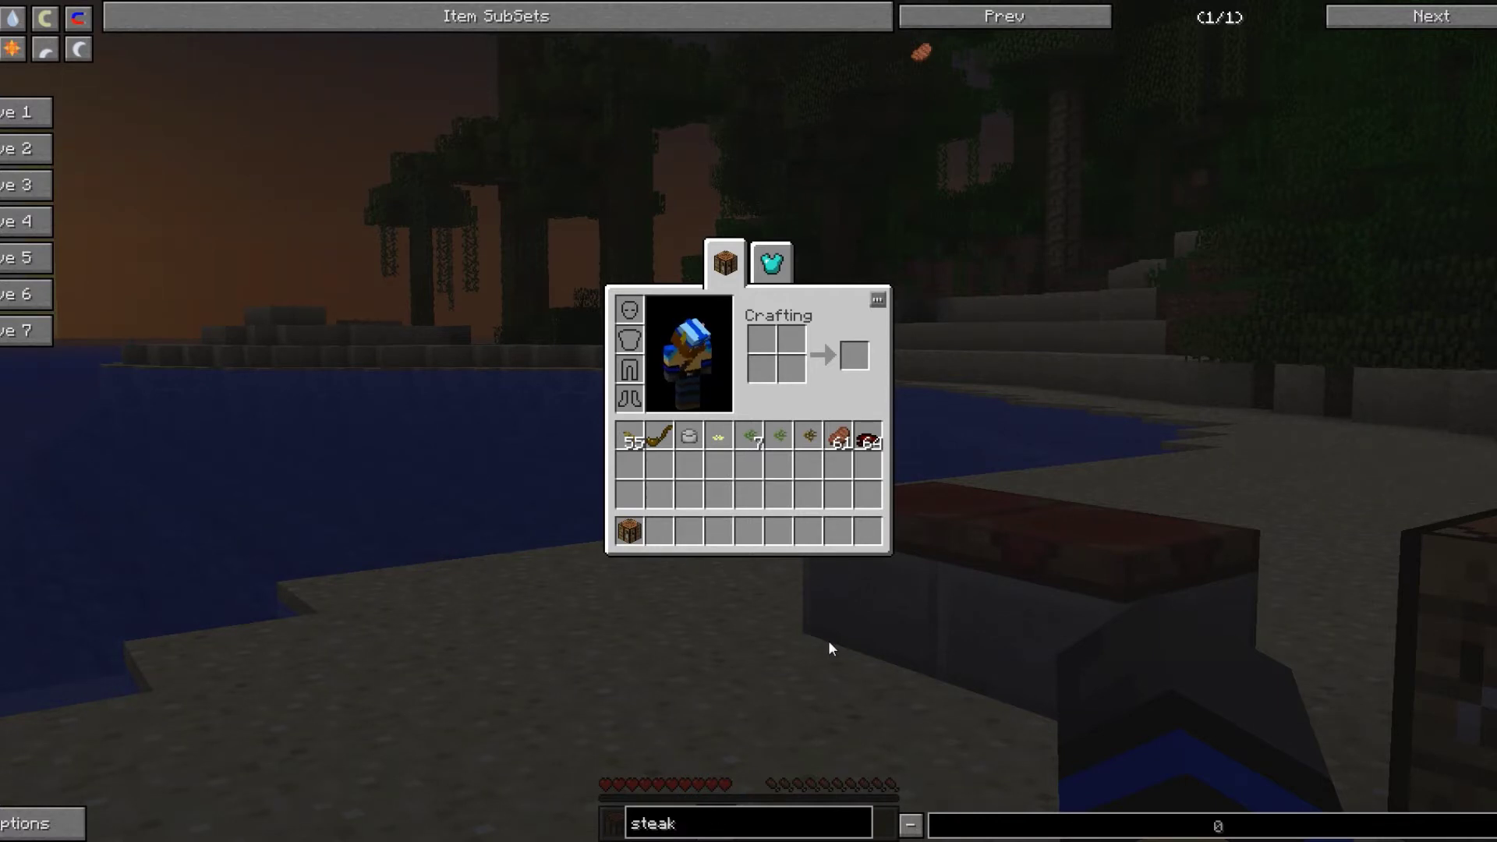
pyautogui.press('BackSpace')
pyautogui.press('BackSpace')
pyautogui.press('BackSpace')
pyautogui.press('BackSpace')
pyautogui.press('BackSpace')
pyautogui.write('joit')
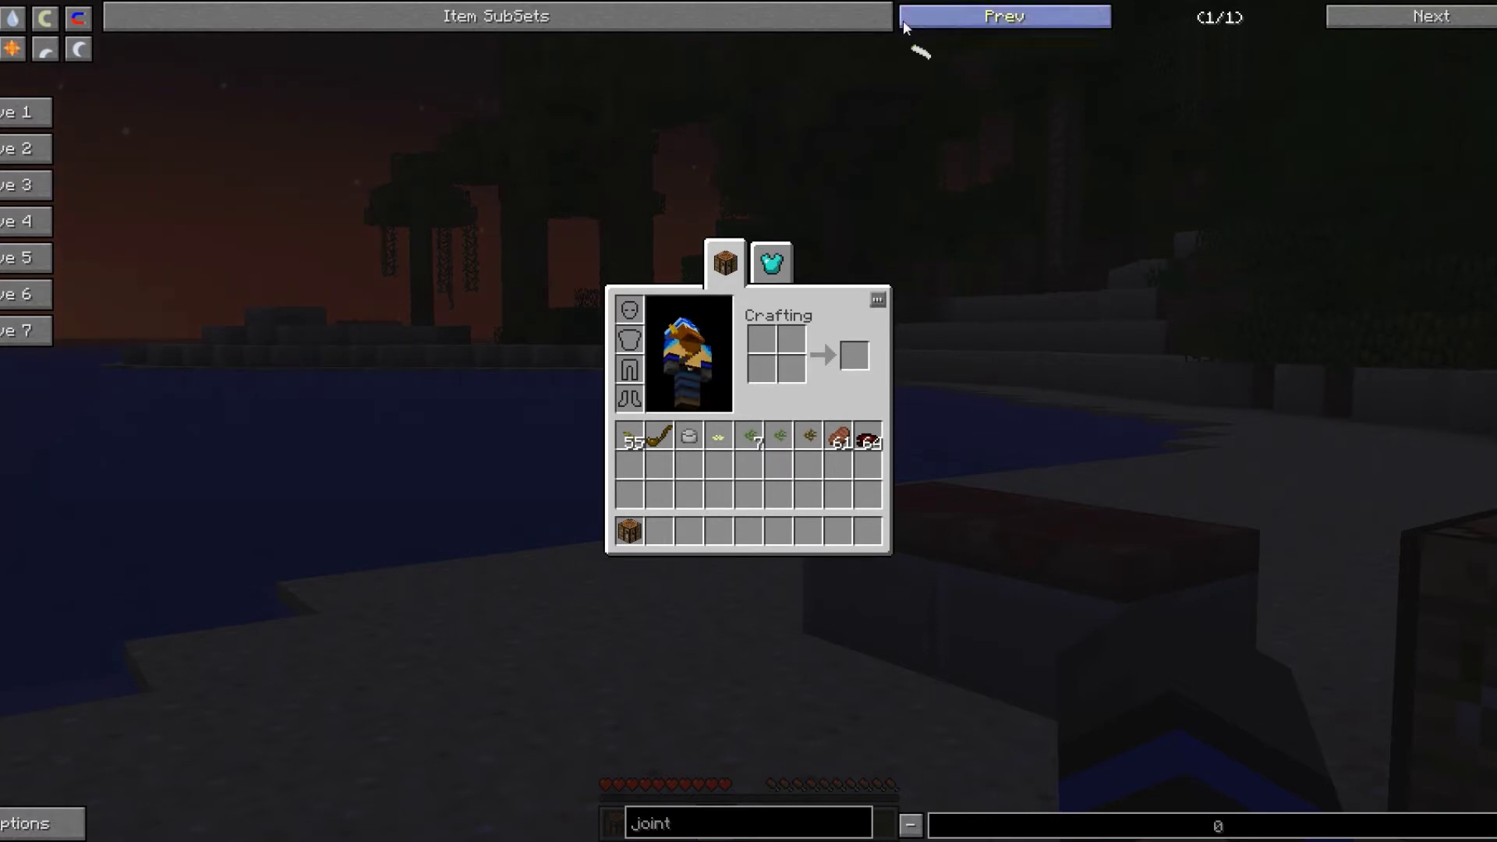
# Give yourself a Joint from NEI and smoke it from hotbar slot 2
pyautogui.click(920, 53)
pyautogui.press('e')
pyautogui.press('2')
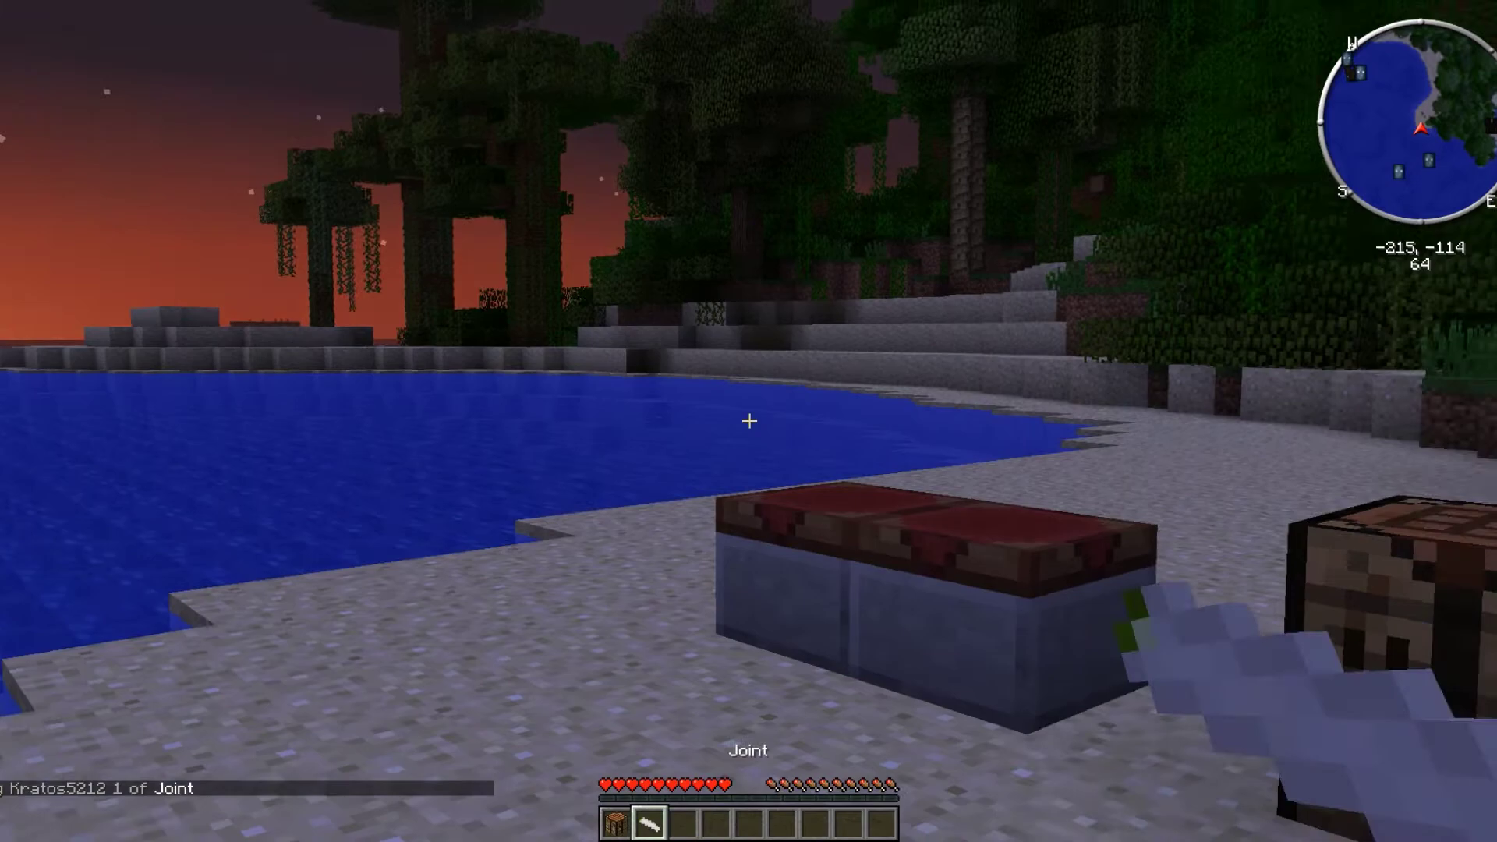
pyautogui.rightClick(748, 421)
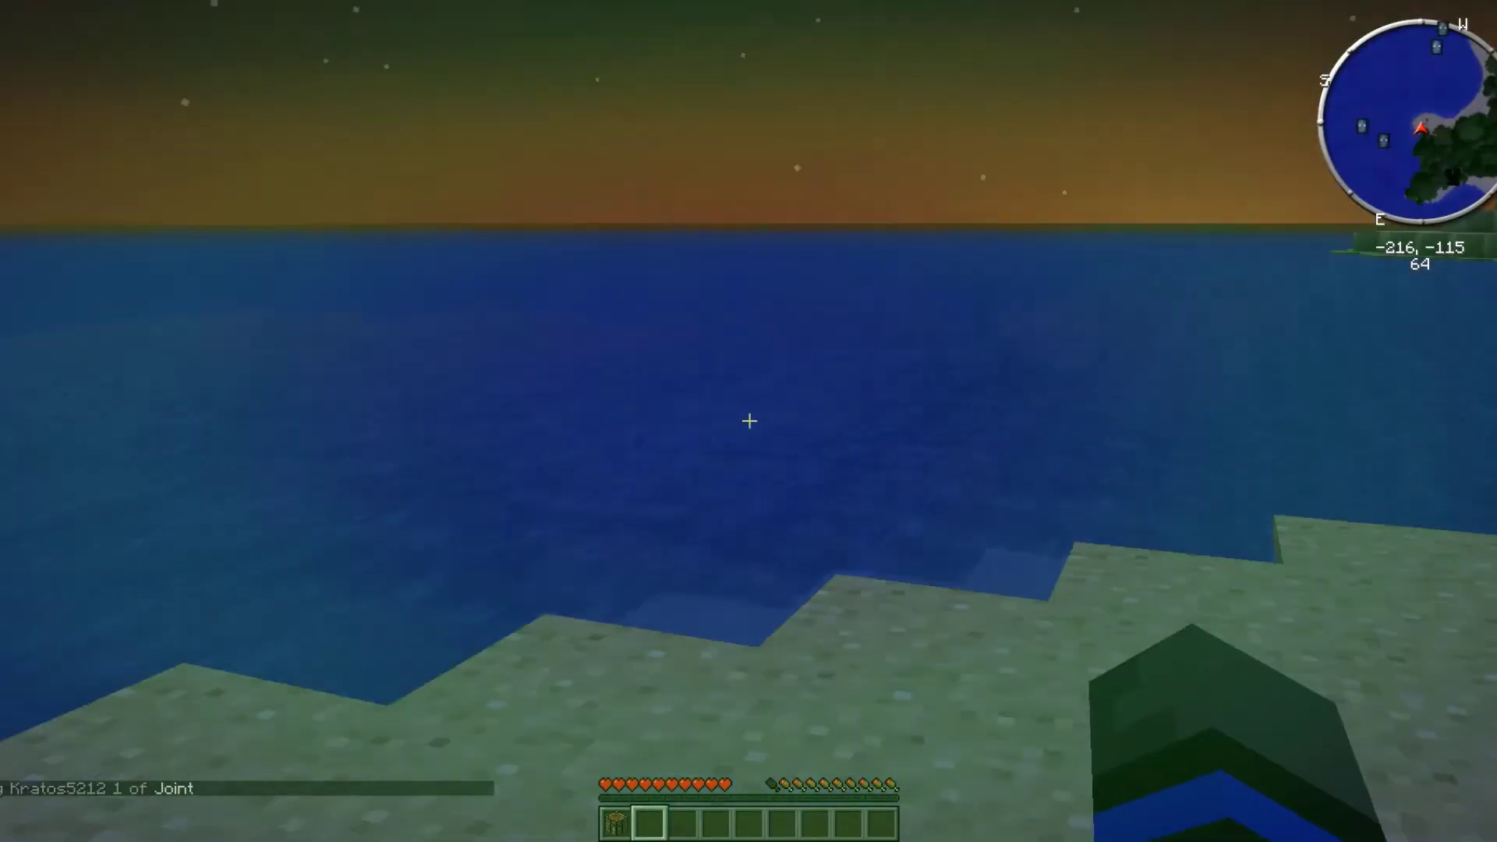
# Eat steak facing the ocean and set the time to day with /time set 0
pyautogui.press('e')
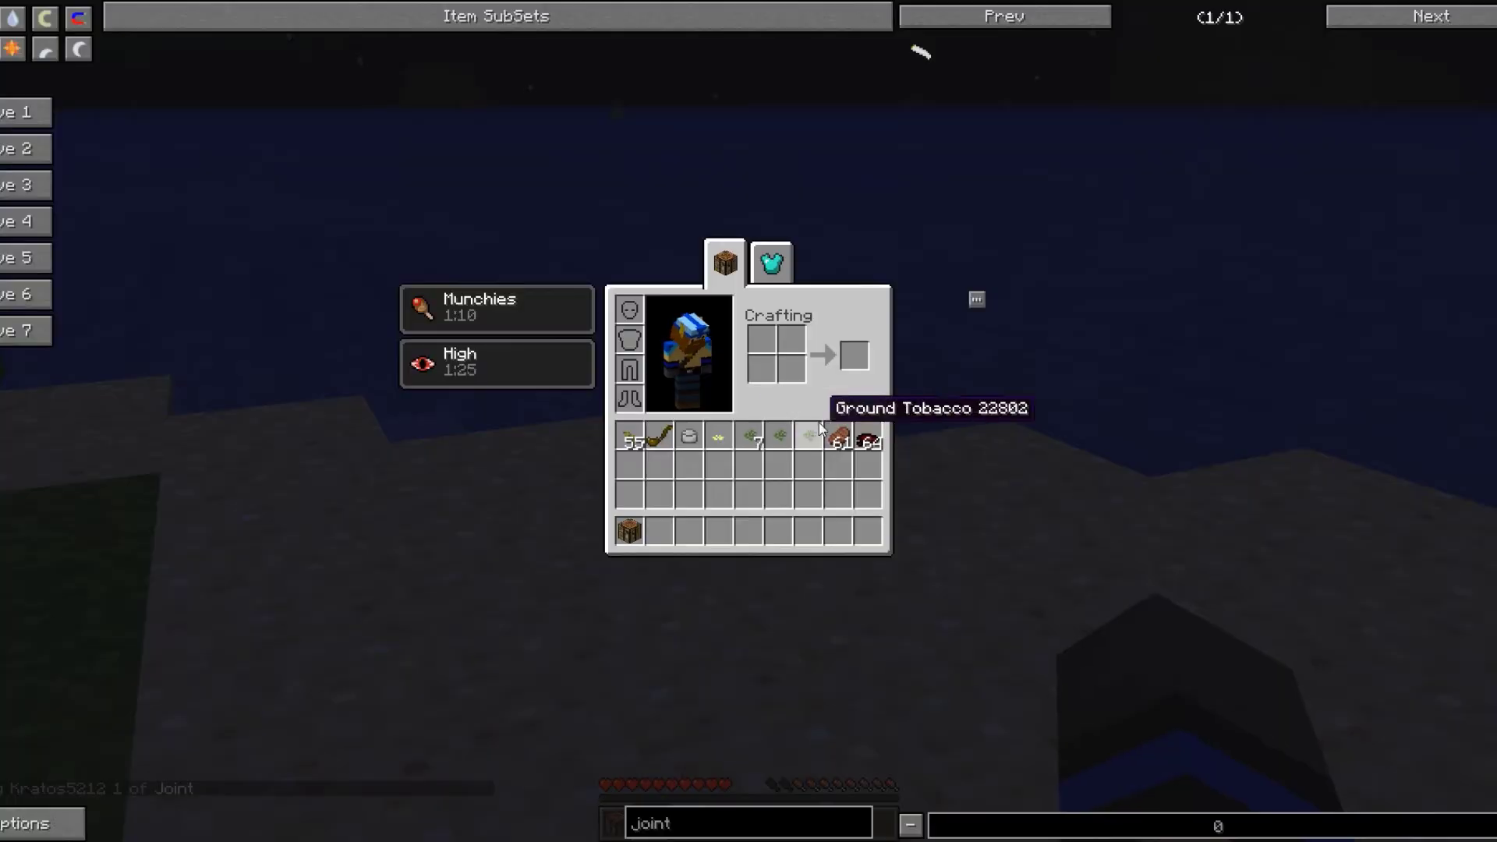
pyautogui.press('Escape')
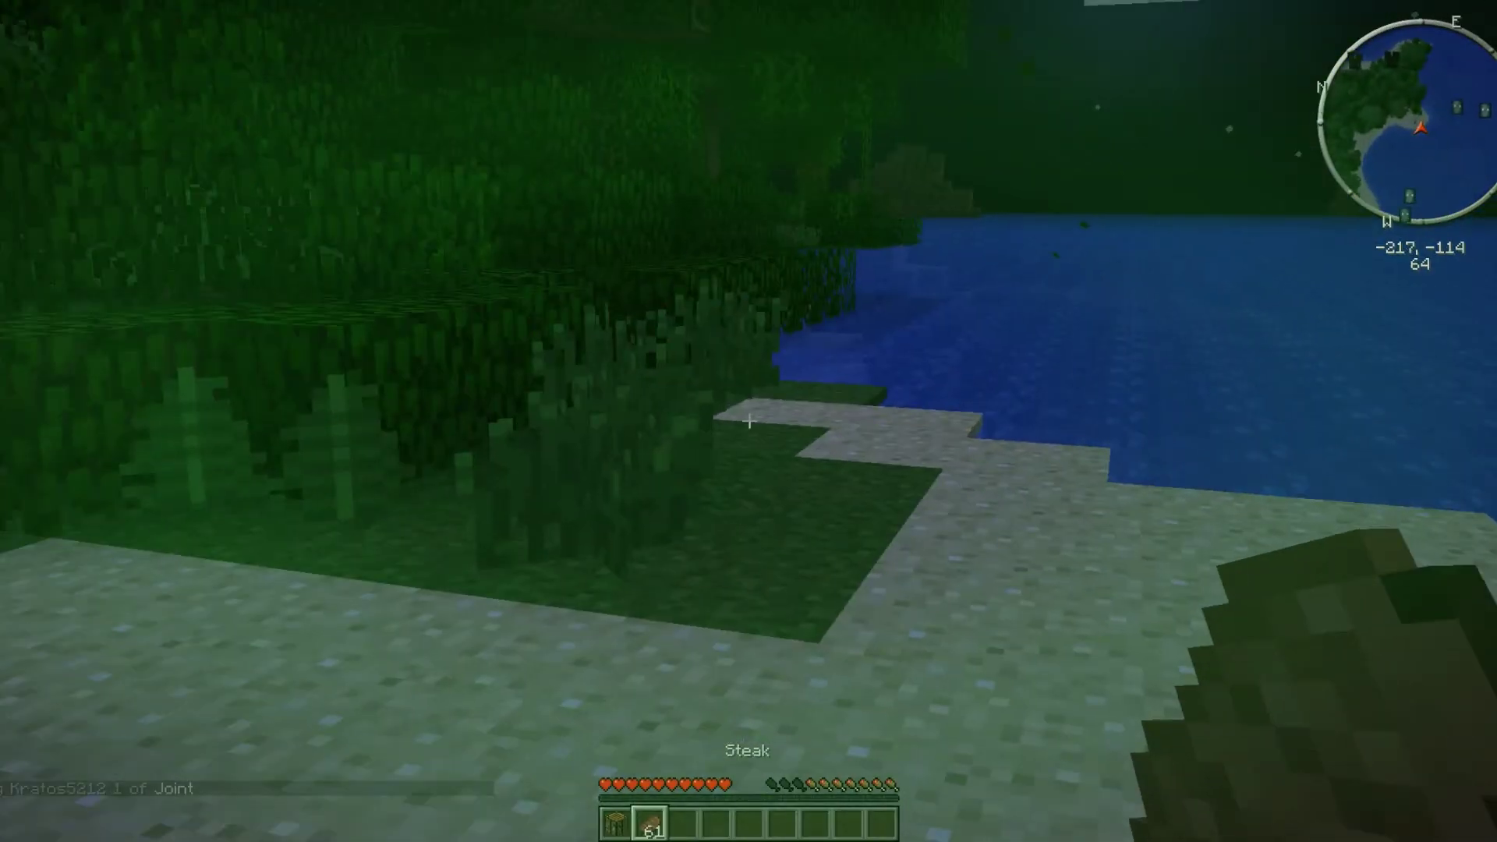
pyautogui.press('w')
pyautogui.press('a')
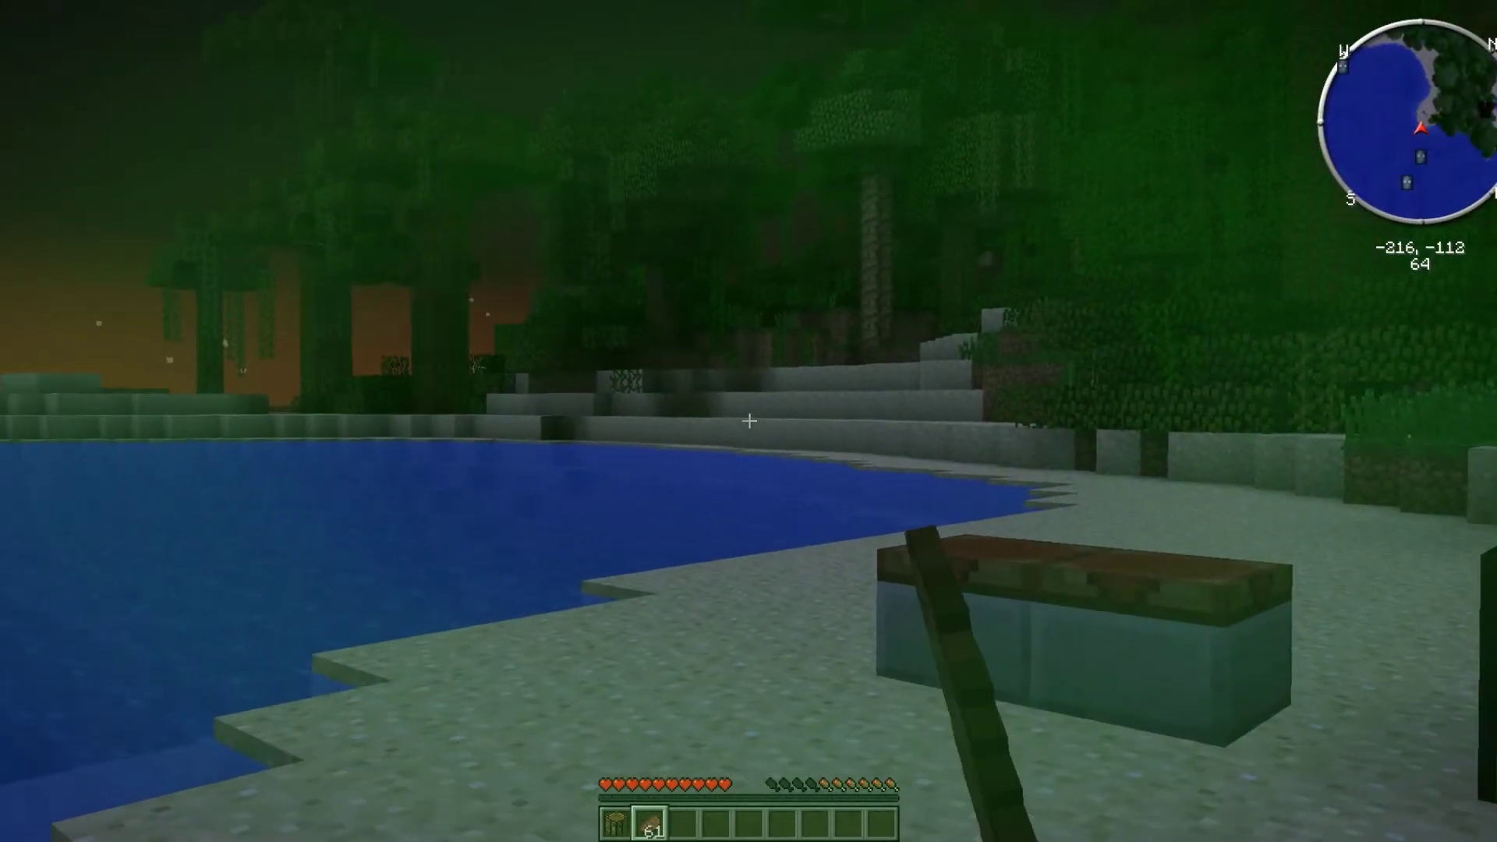
pyautogui.rightClick(748, 421)
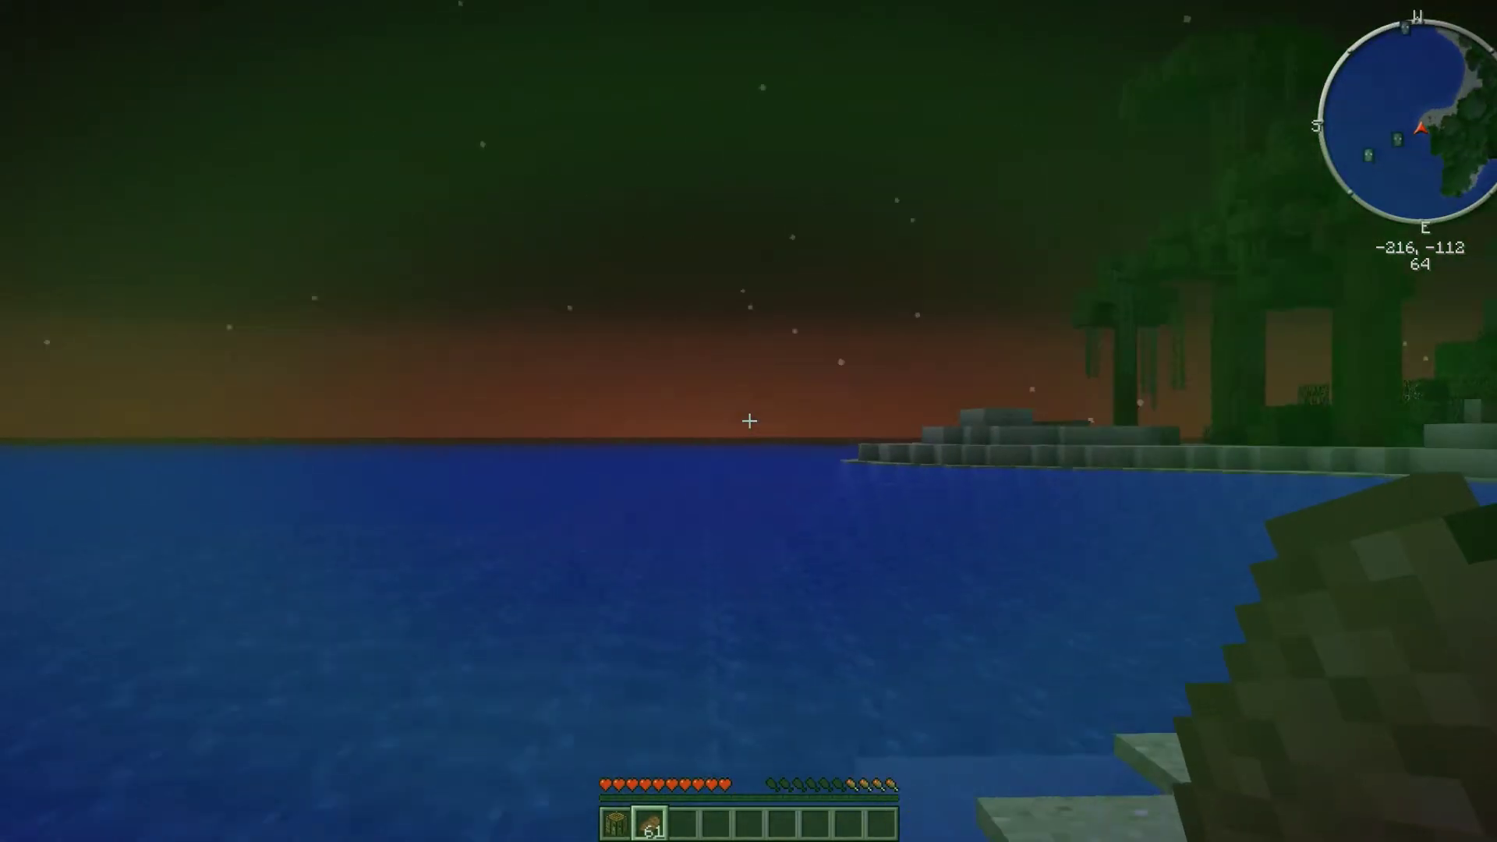
pyautogui.write('ts e')
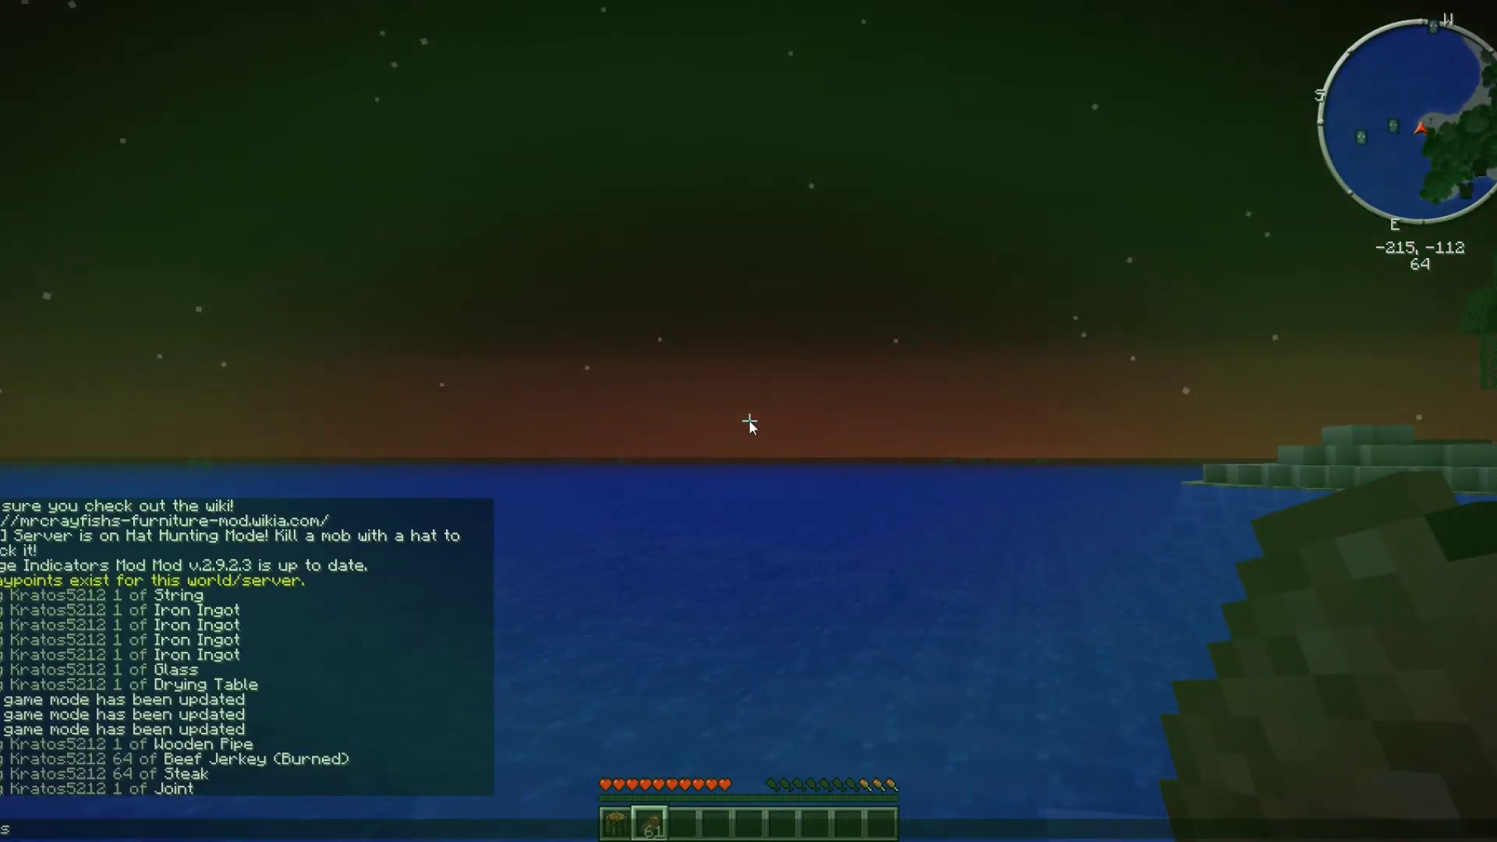
pyautogui.write('t')
pyautogui.press('Return')
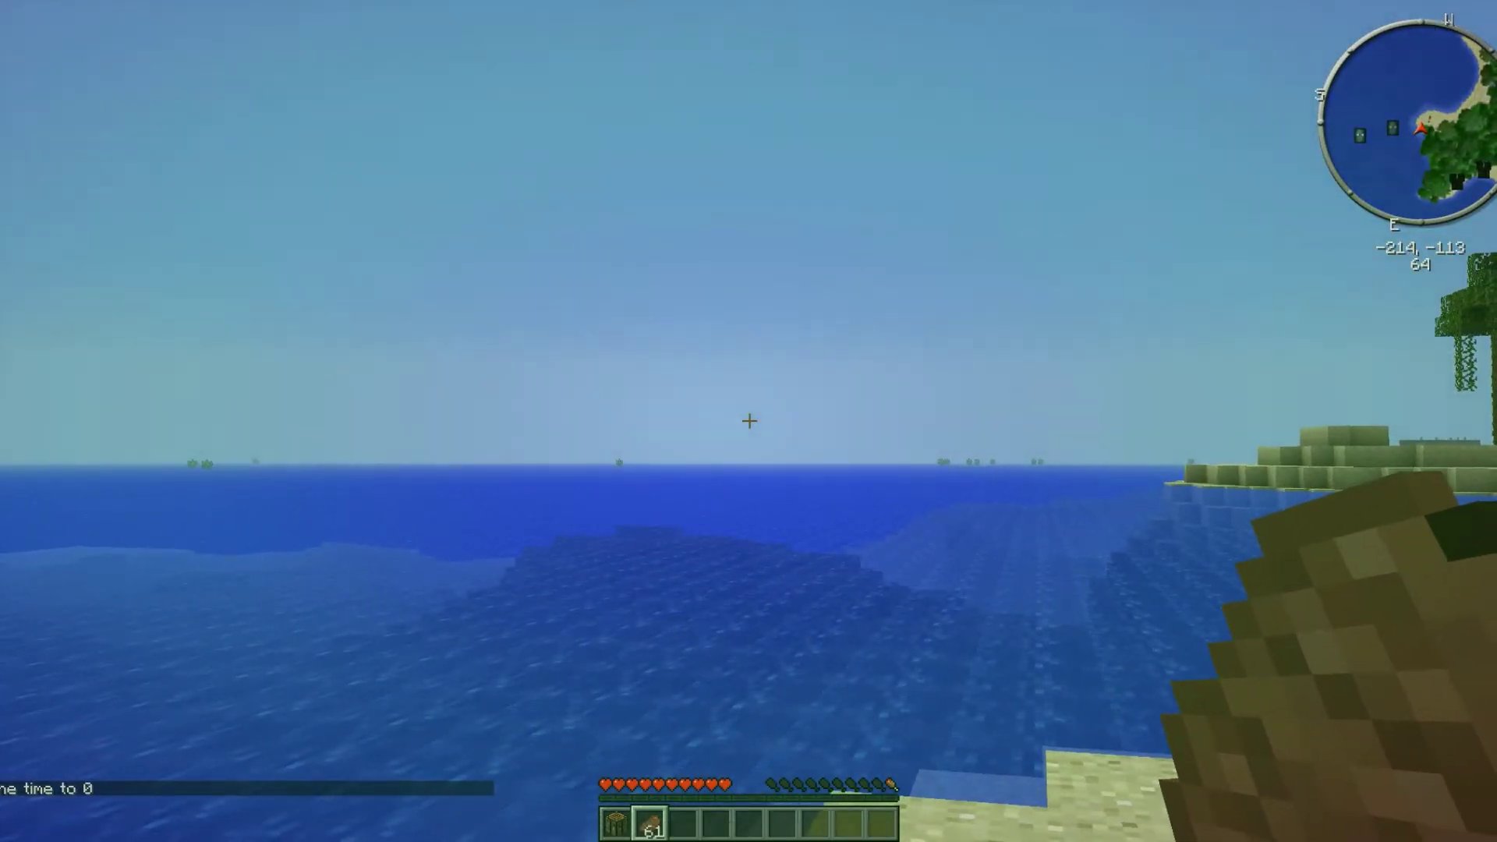
pyautogui.scroll(-1, 748, 422)
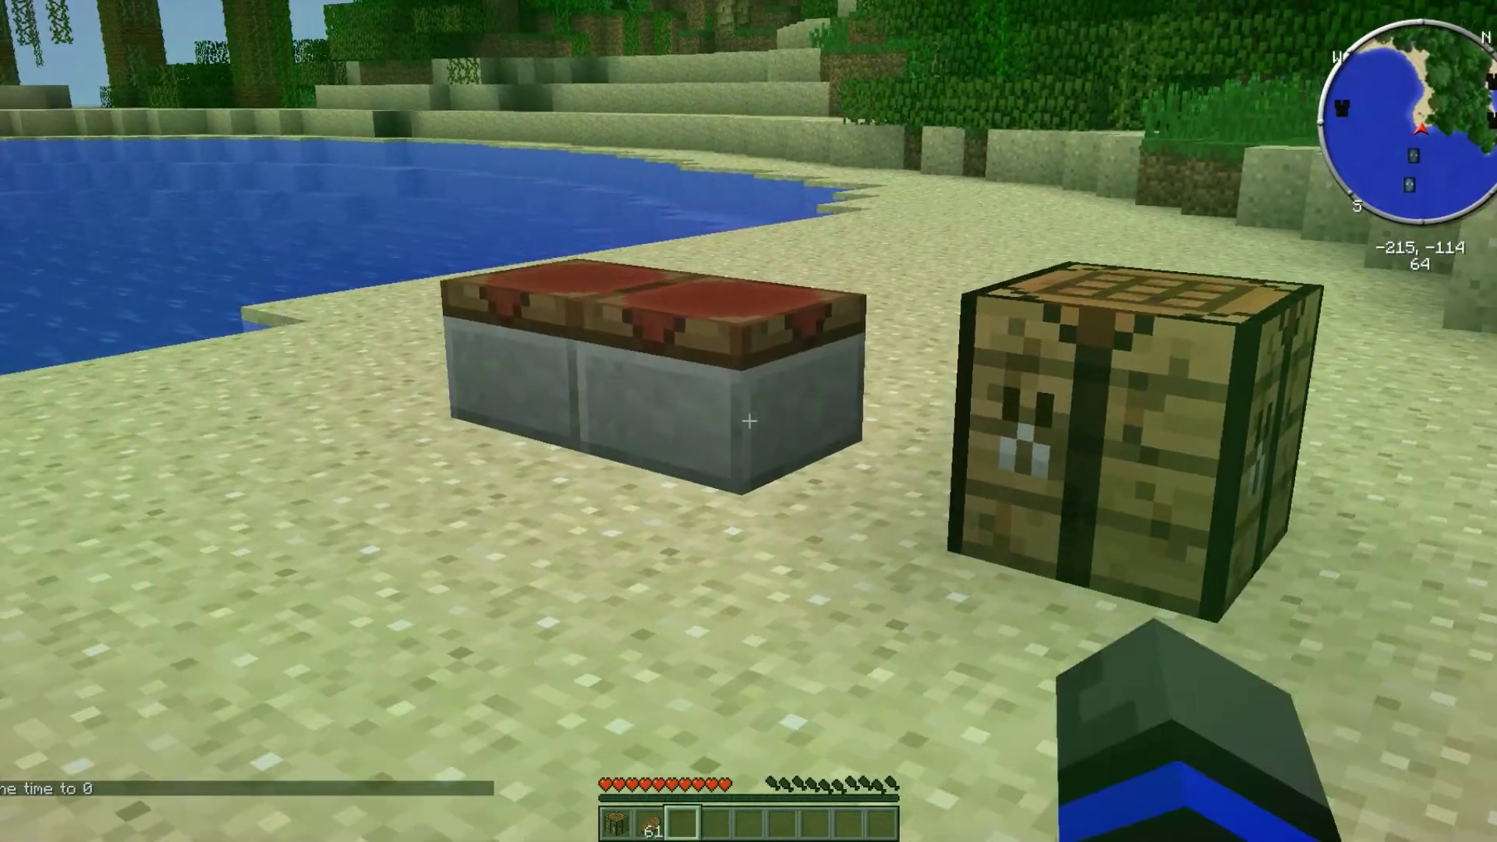
# Walk to the drying tables and take the Dried Tobacco and the dried toke bud
pyautogui.press('w')
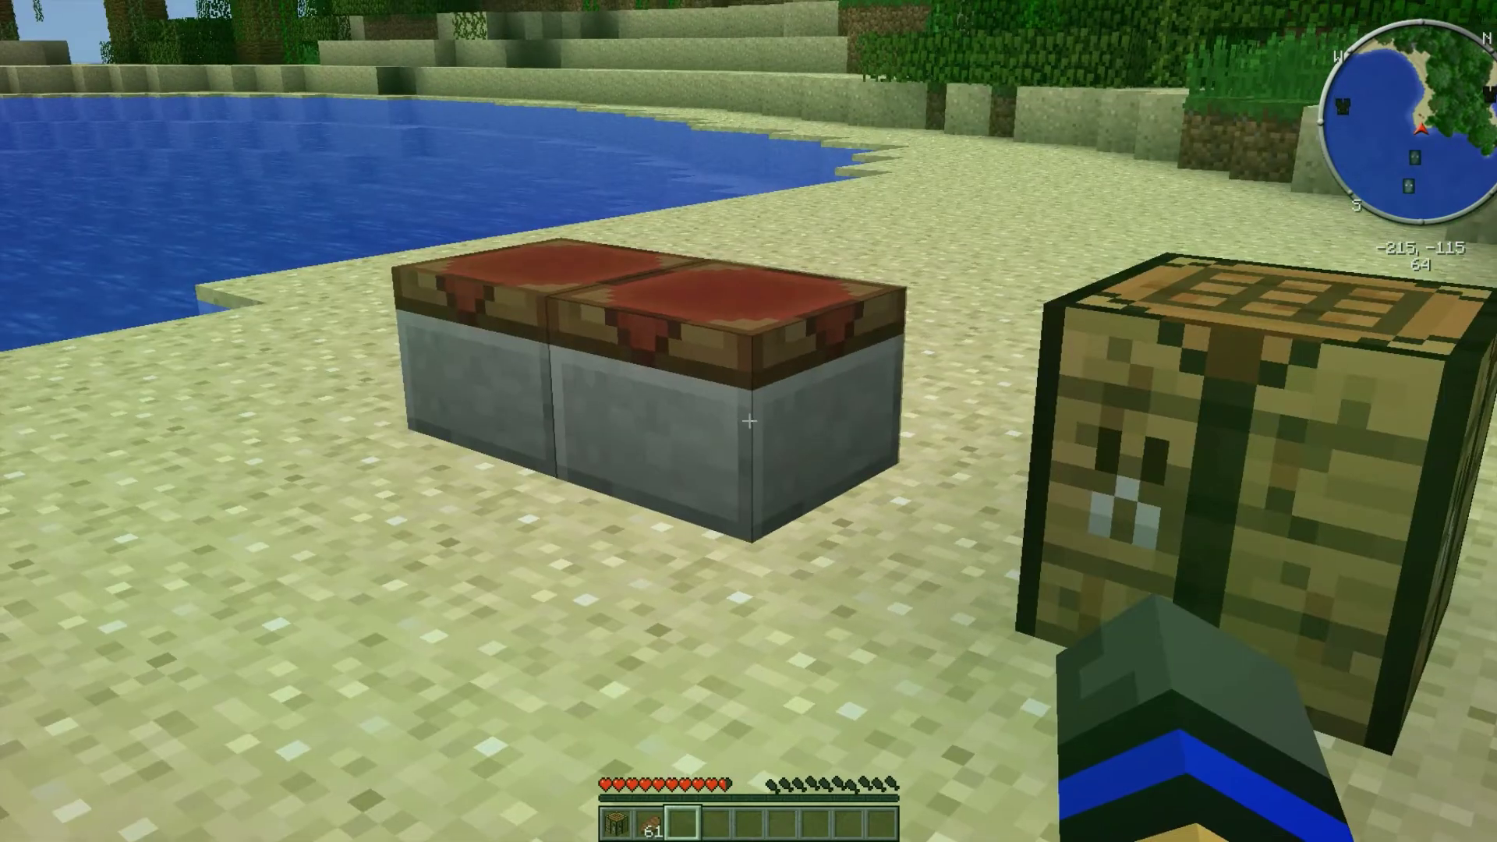
pyautogui.rightClick(748, 421)
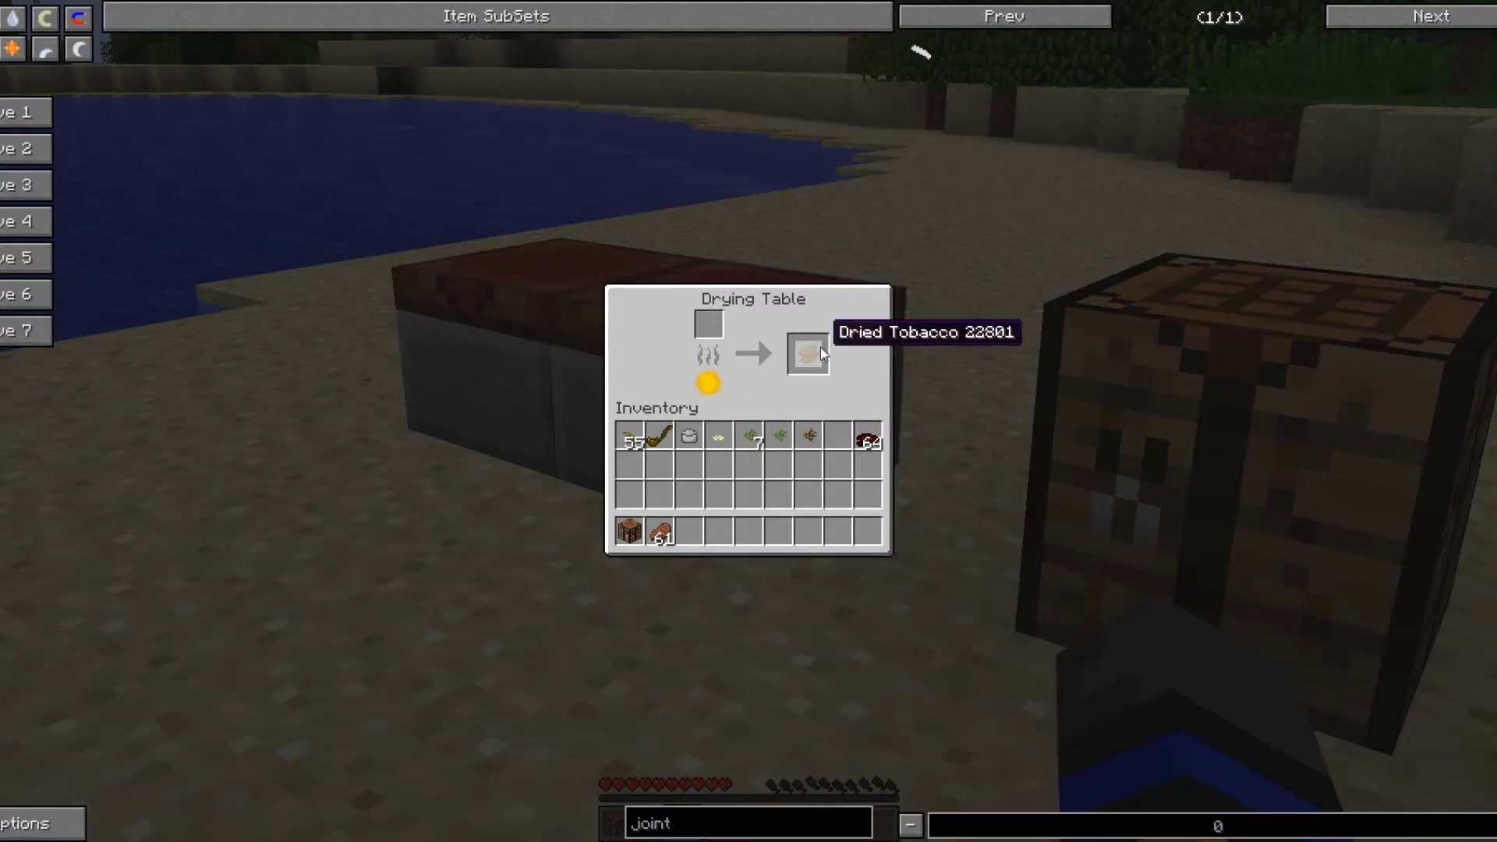
pyautogui.keyDown('shift'); pyautogui.click(820, 347); pyautogui.keyUp('shift')
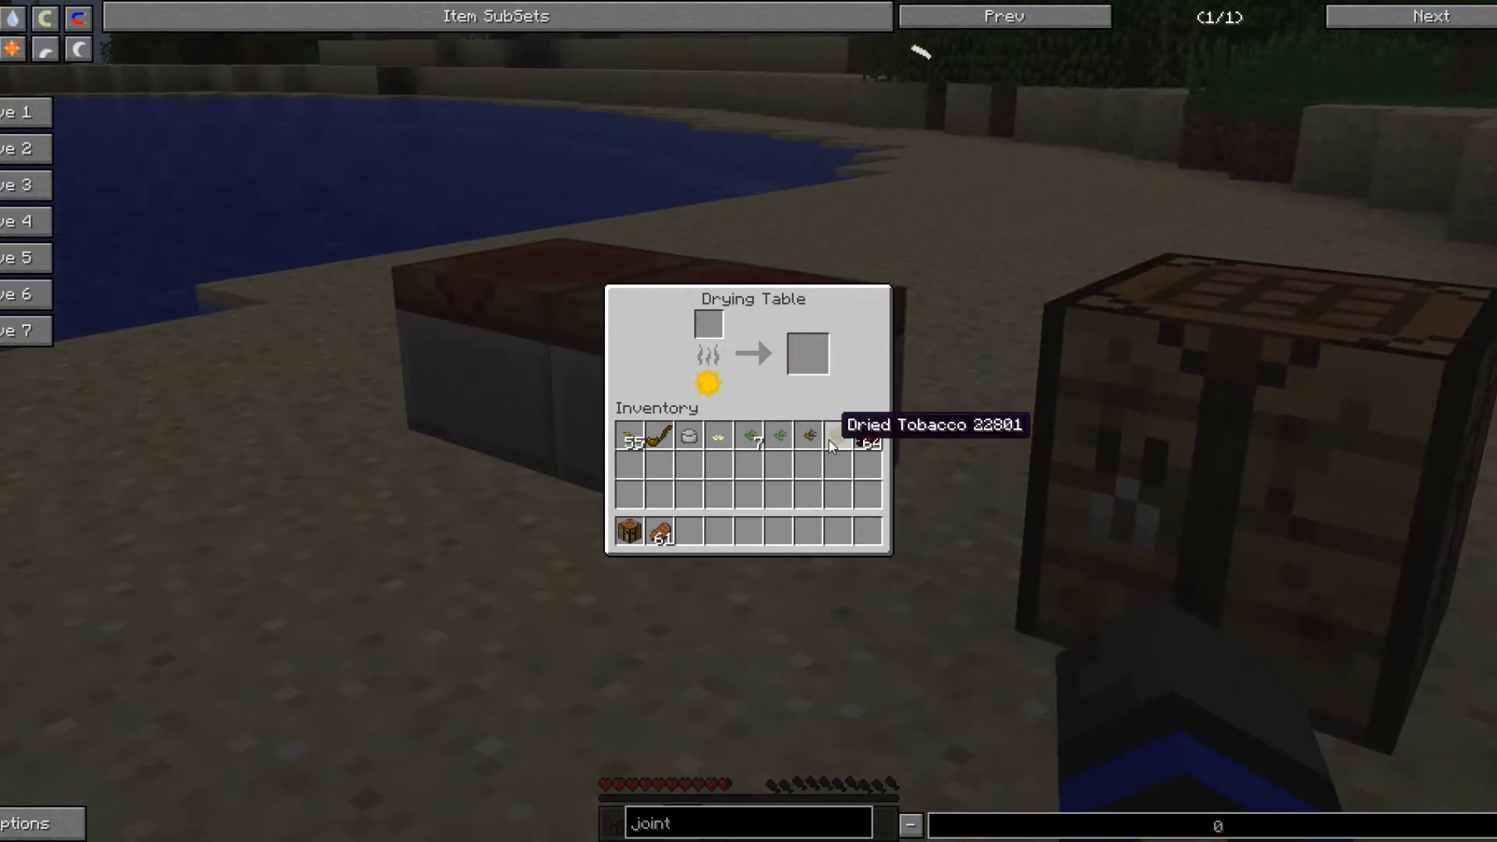
pyautogui.press('Escape')
pyautogui.rightClick(748, 421)
pyautogui.keyDown('shift'); pyautogui.click(807, 352); pyautogui.keyUp('shift')
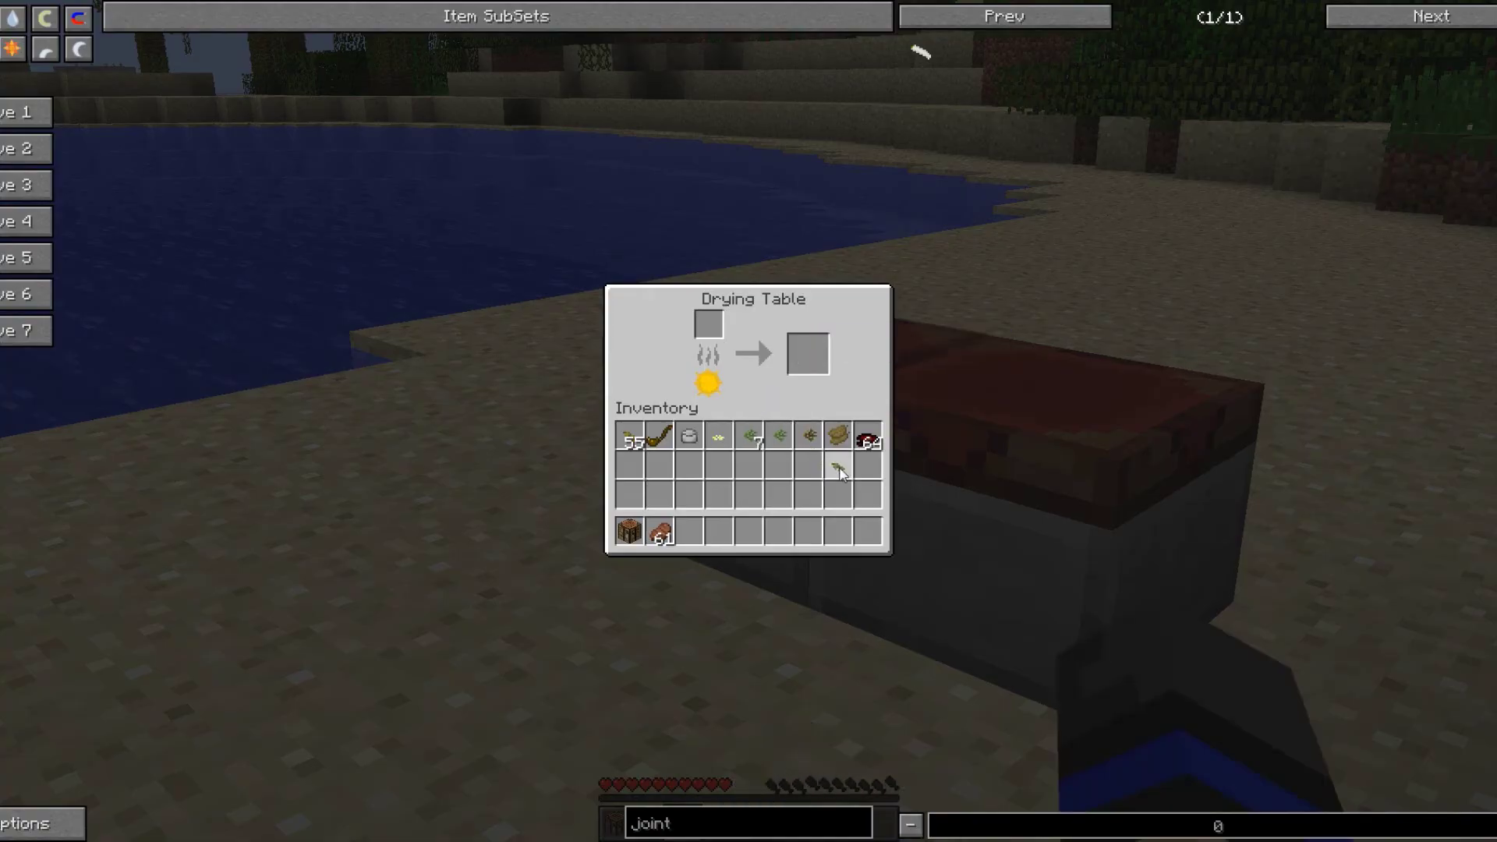
pyautogui.press('Escape')
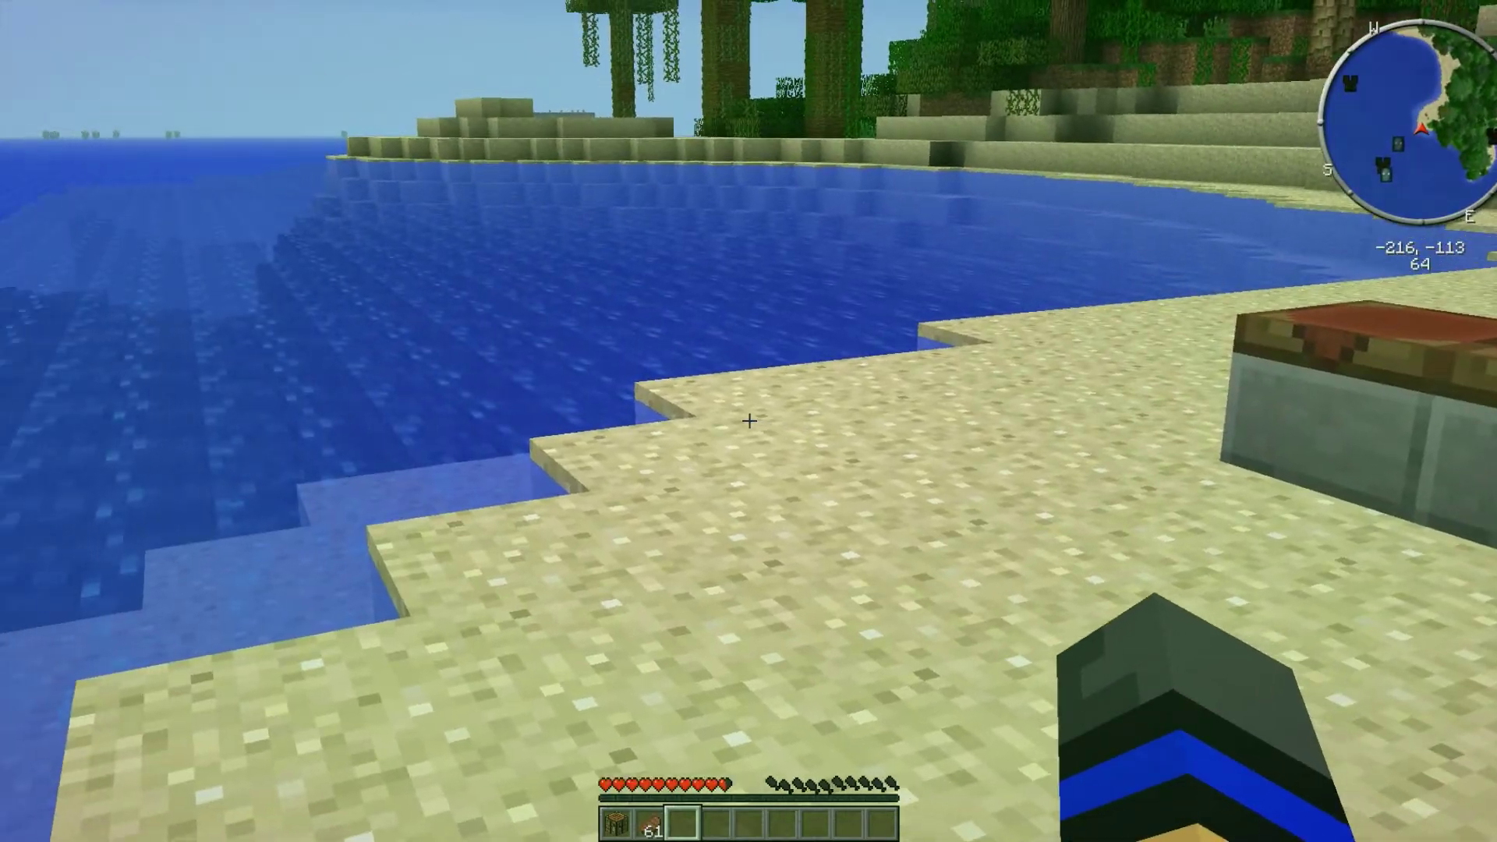
# View the Joint crafting recipe in NEI, then reopen the inventory
pyautogui.press('e')
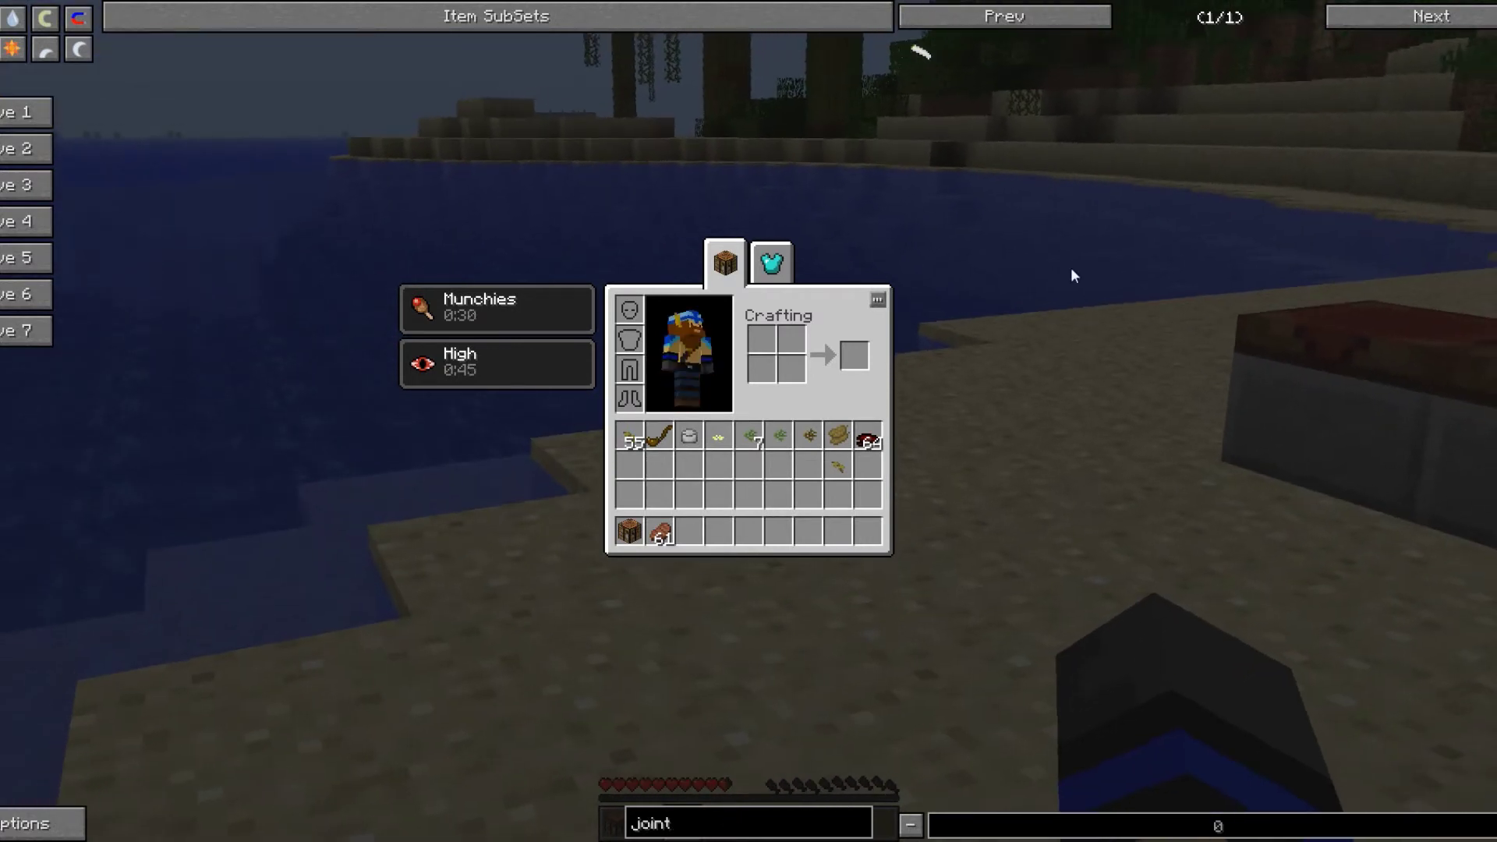
pyautogui.click(919, 59)
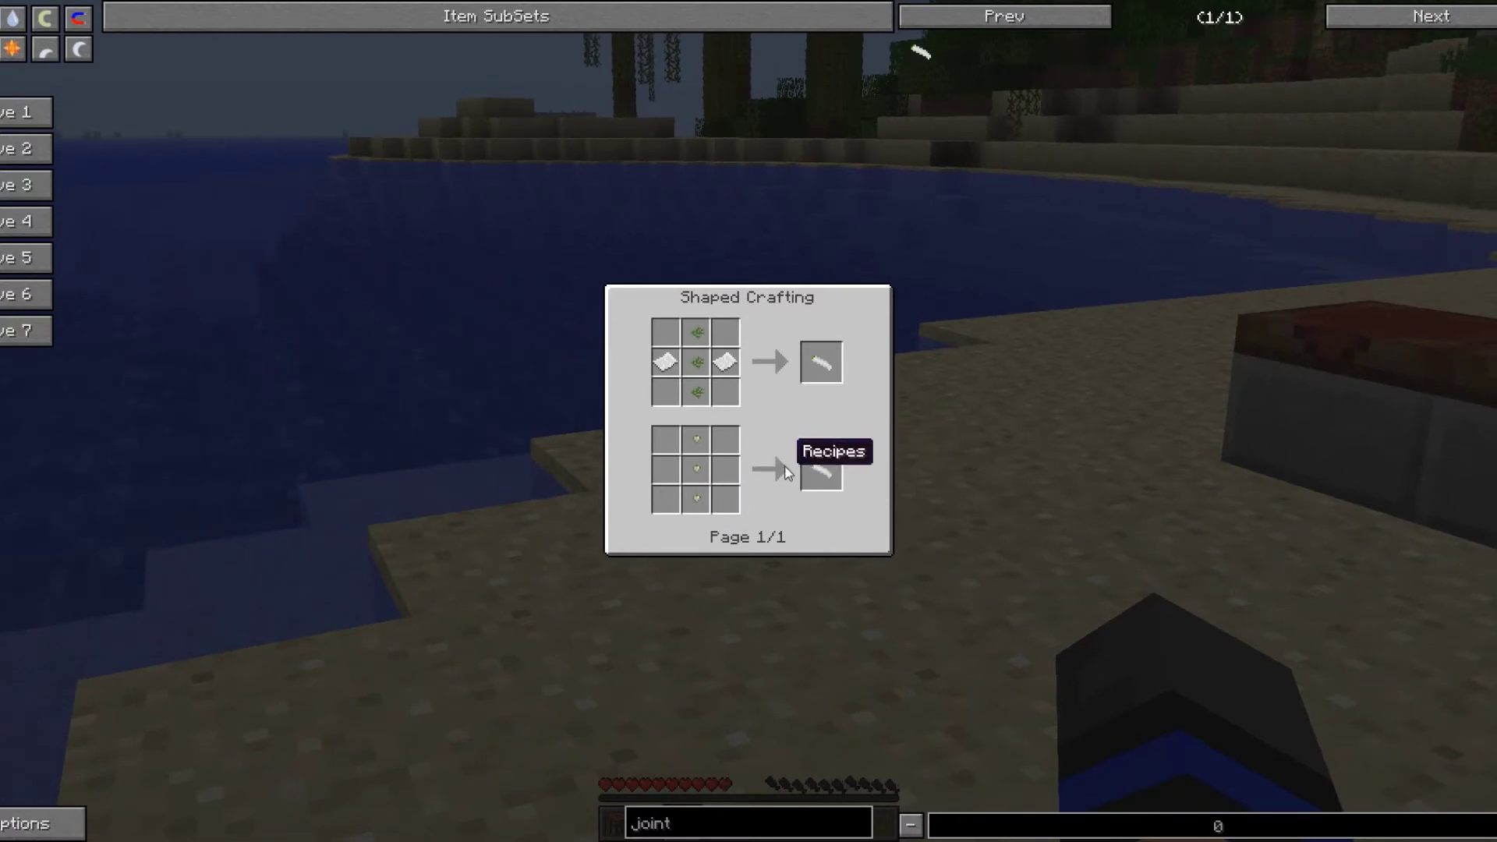
pyautogui.press('Escape')
pyautogui.press('Escape')
pyautogui.press('e')
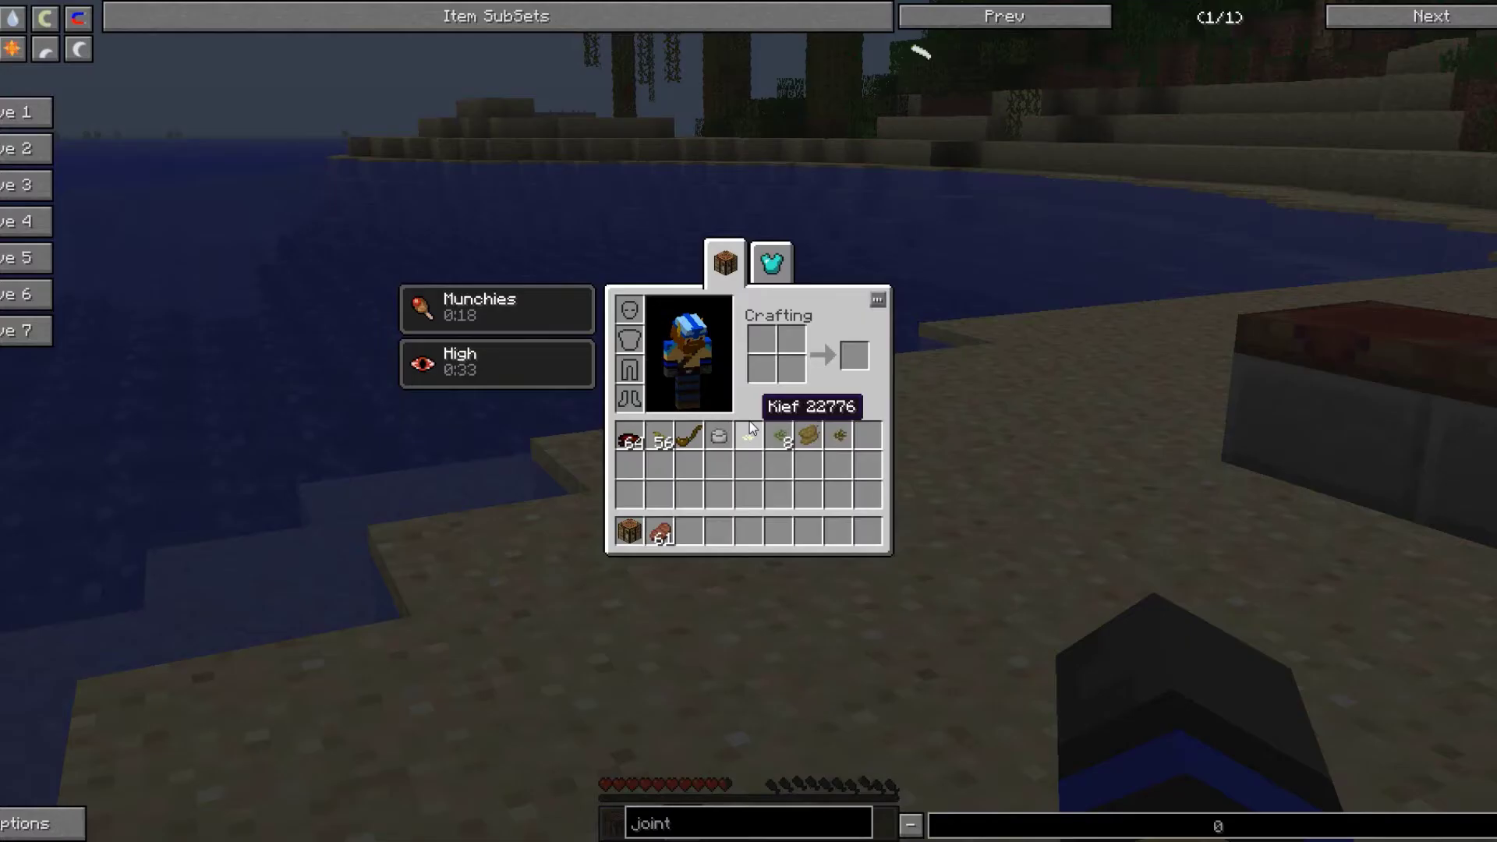
pyautogui.press('Escape')
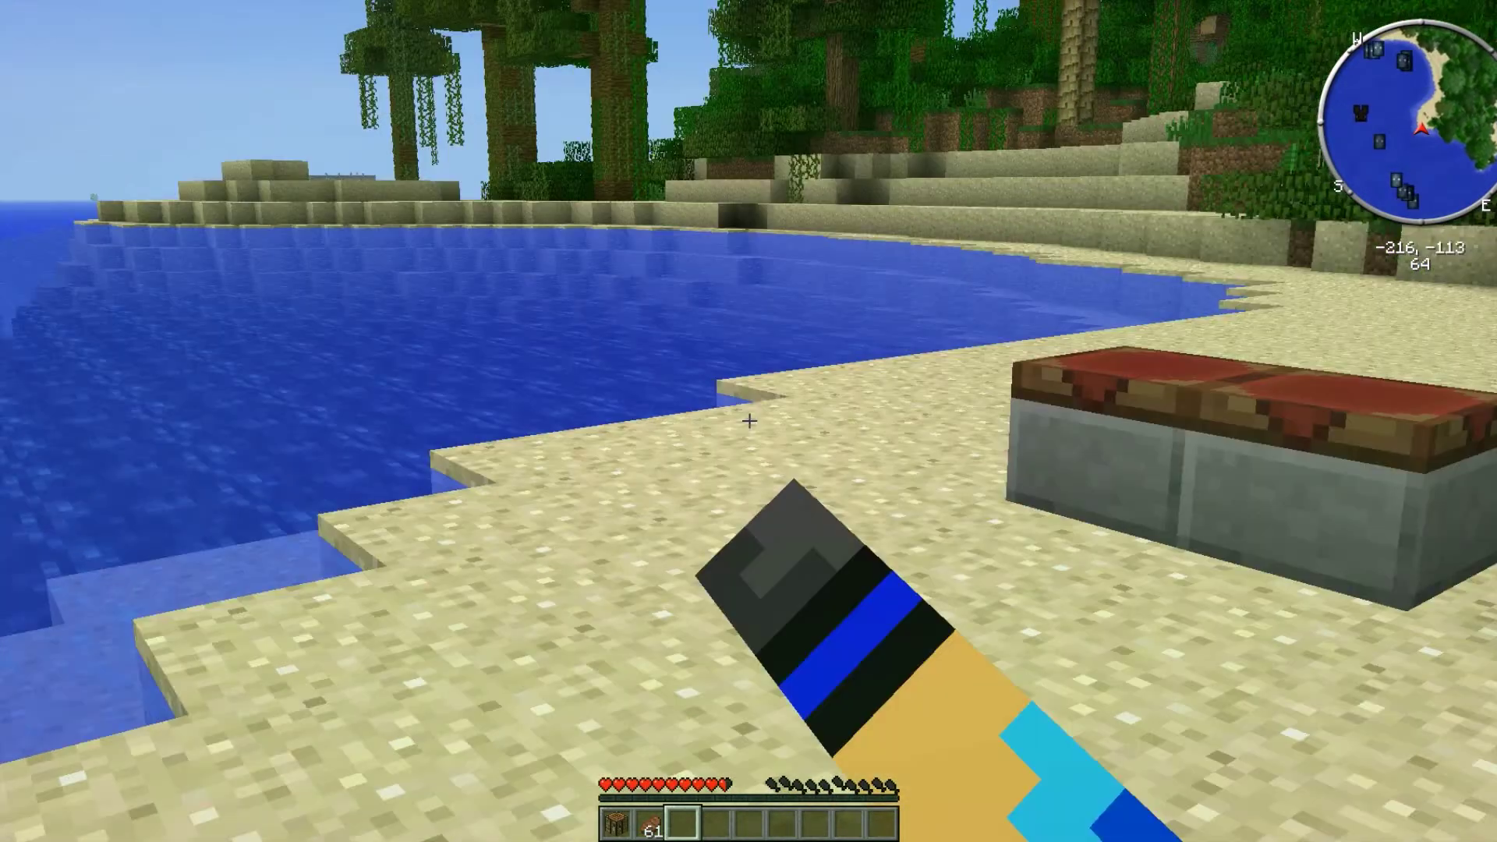
# Break a sand block, check the InvTweaks sorting settings, and clear the joint search
pyautogui.click(748, 421)
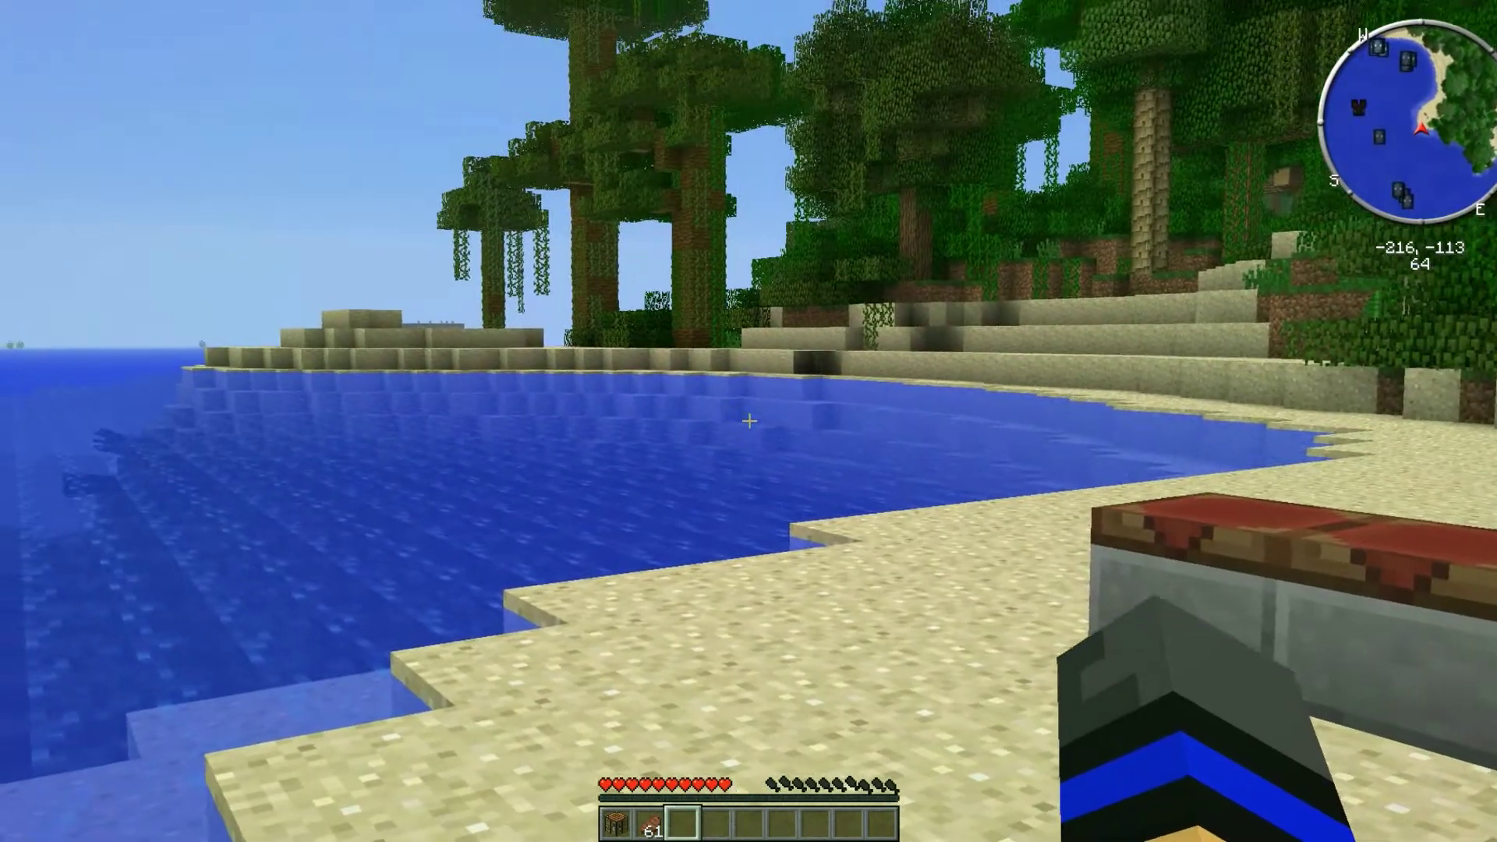
pyautogui.press('e')
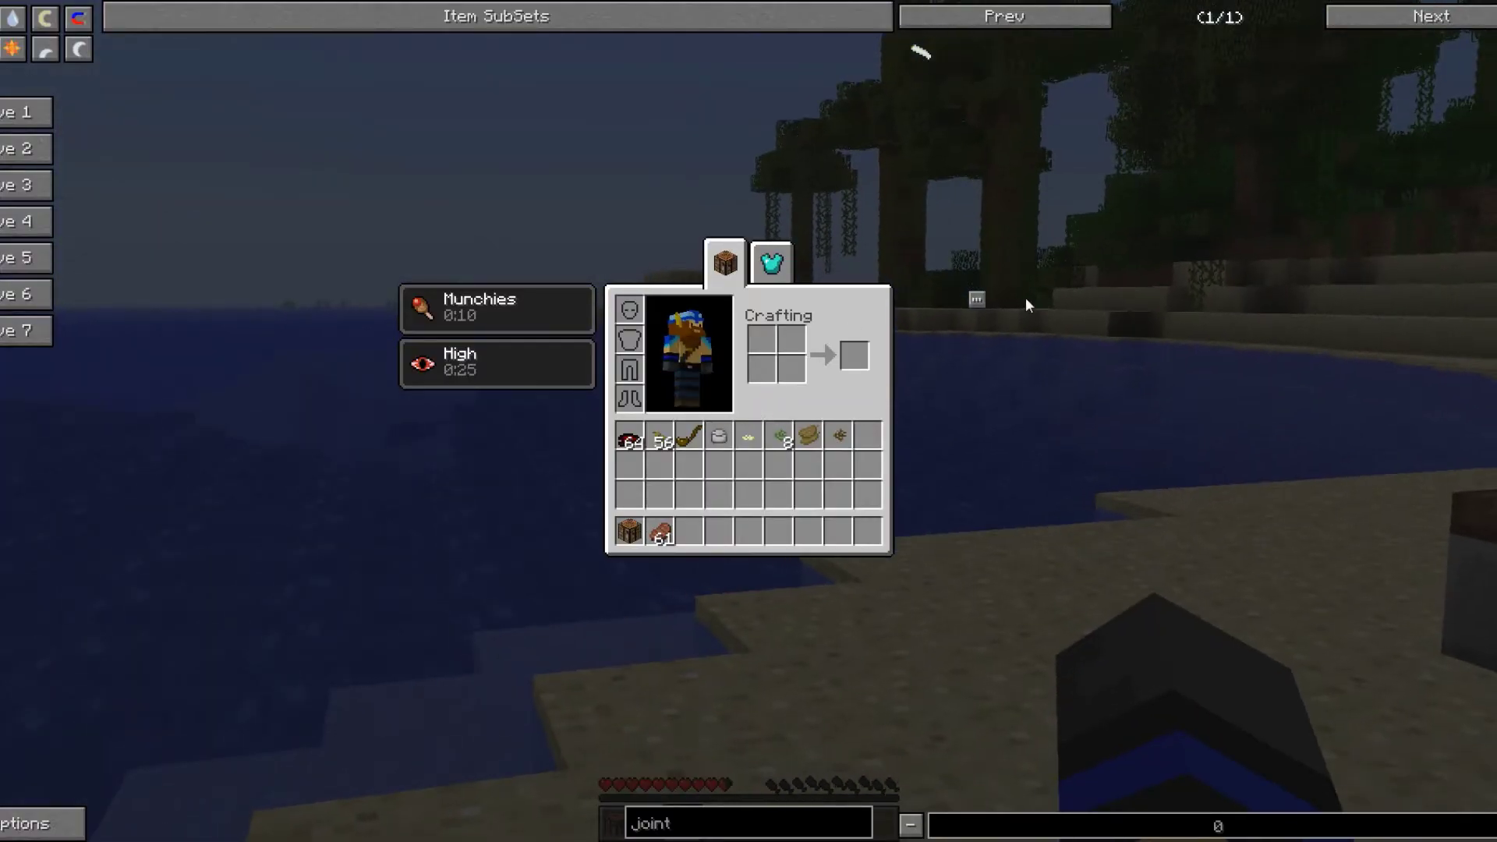
pyautogui.click(977, 298)
pyautogui.click(862, 429)
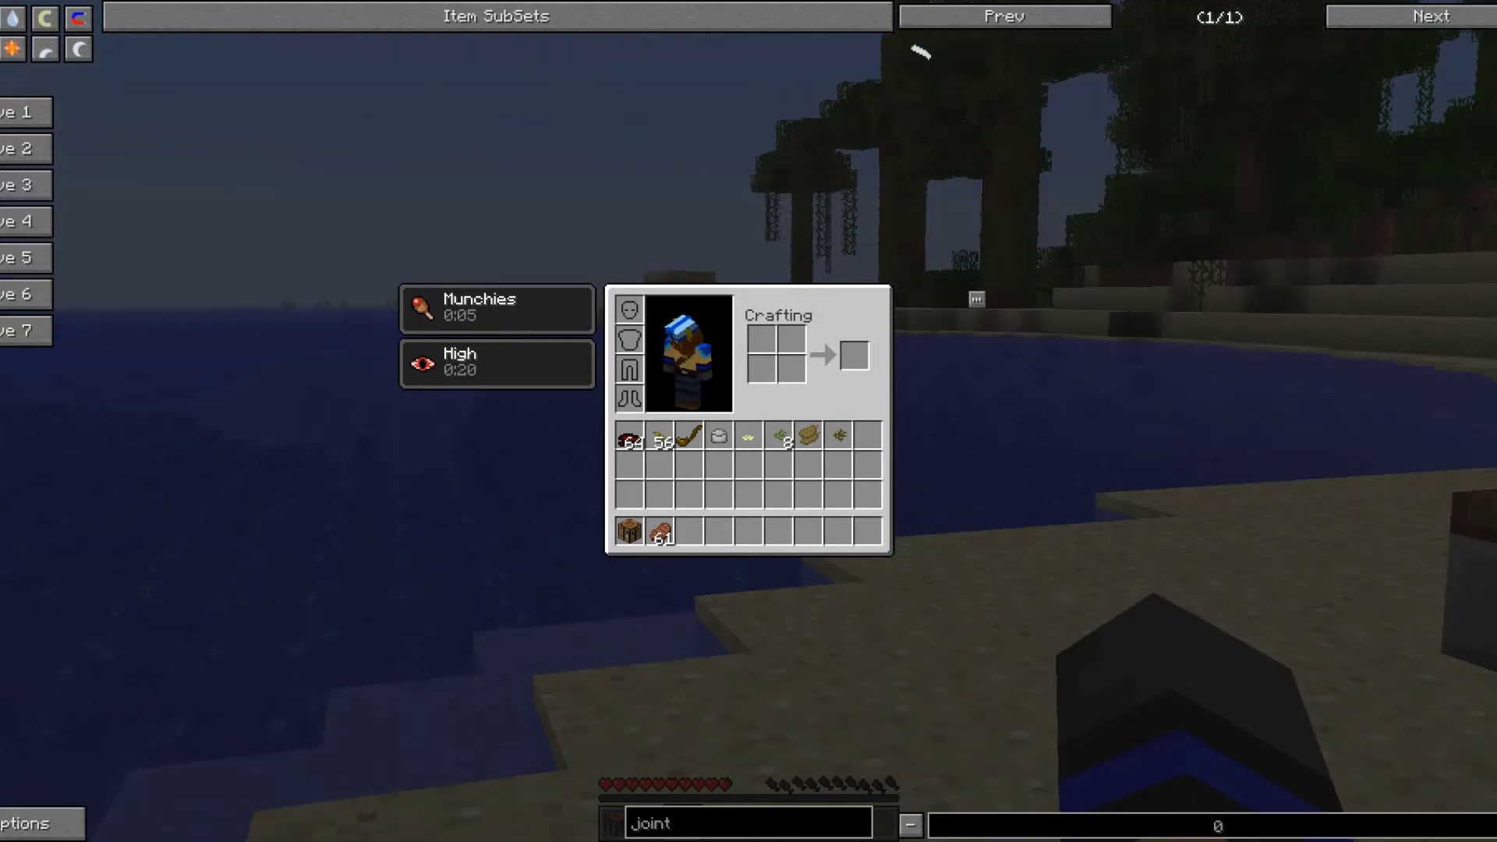
pyautogui.click(709, 815)
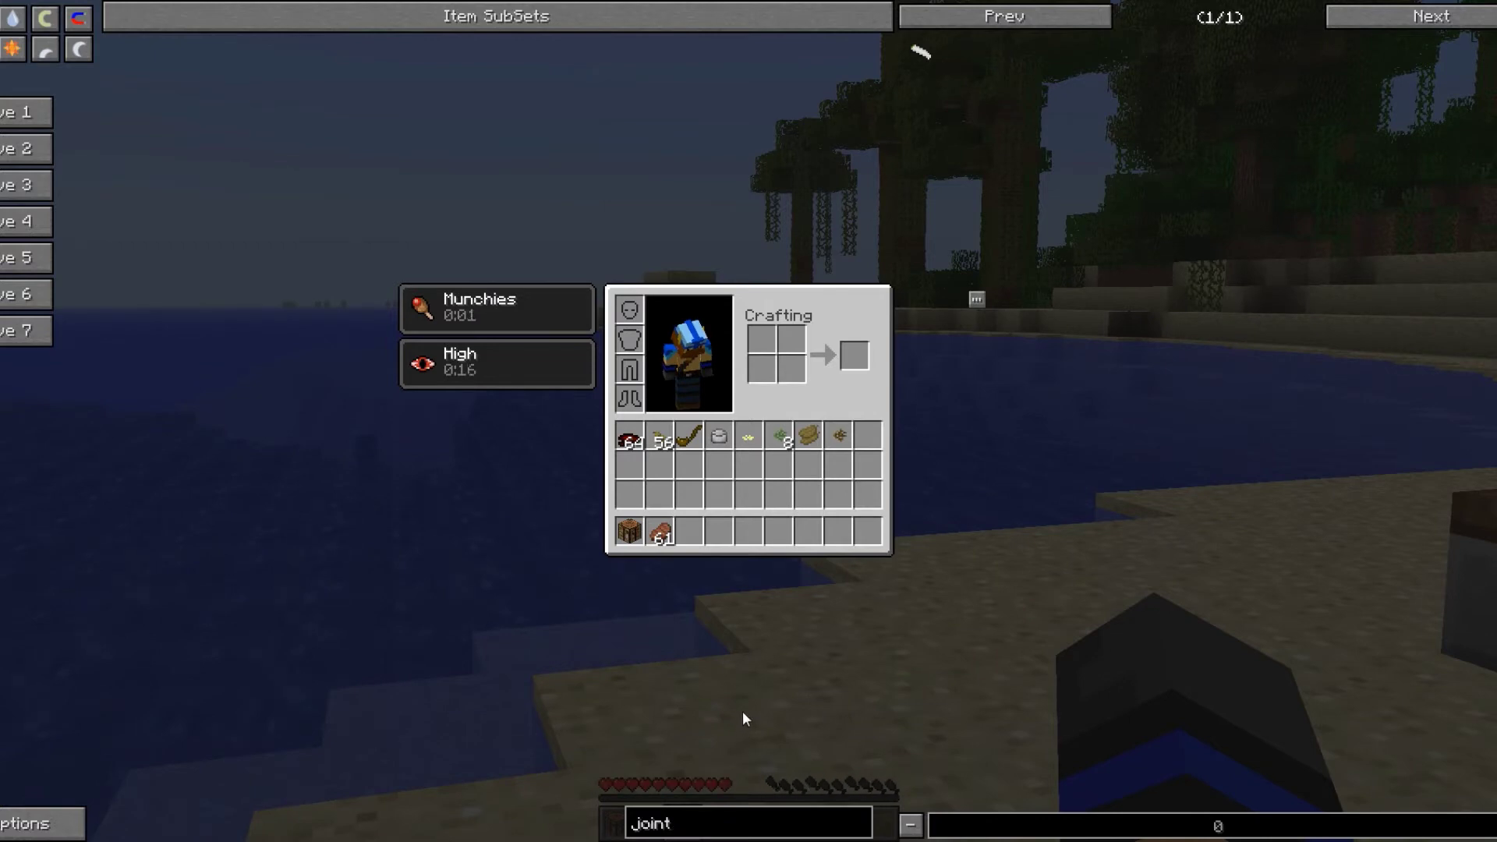
pyautogui.press('BackSpace')
pyautogui.press('BackSpace')
pyautogui.press('BackSpace')
pyautogui.press('BackSpace')
pyautogui.press('BackSpace')
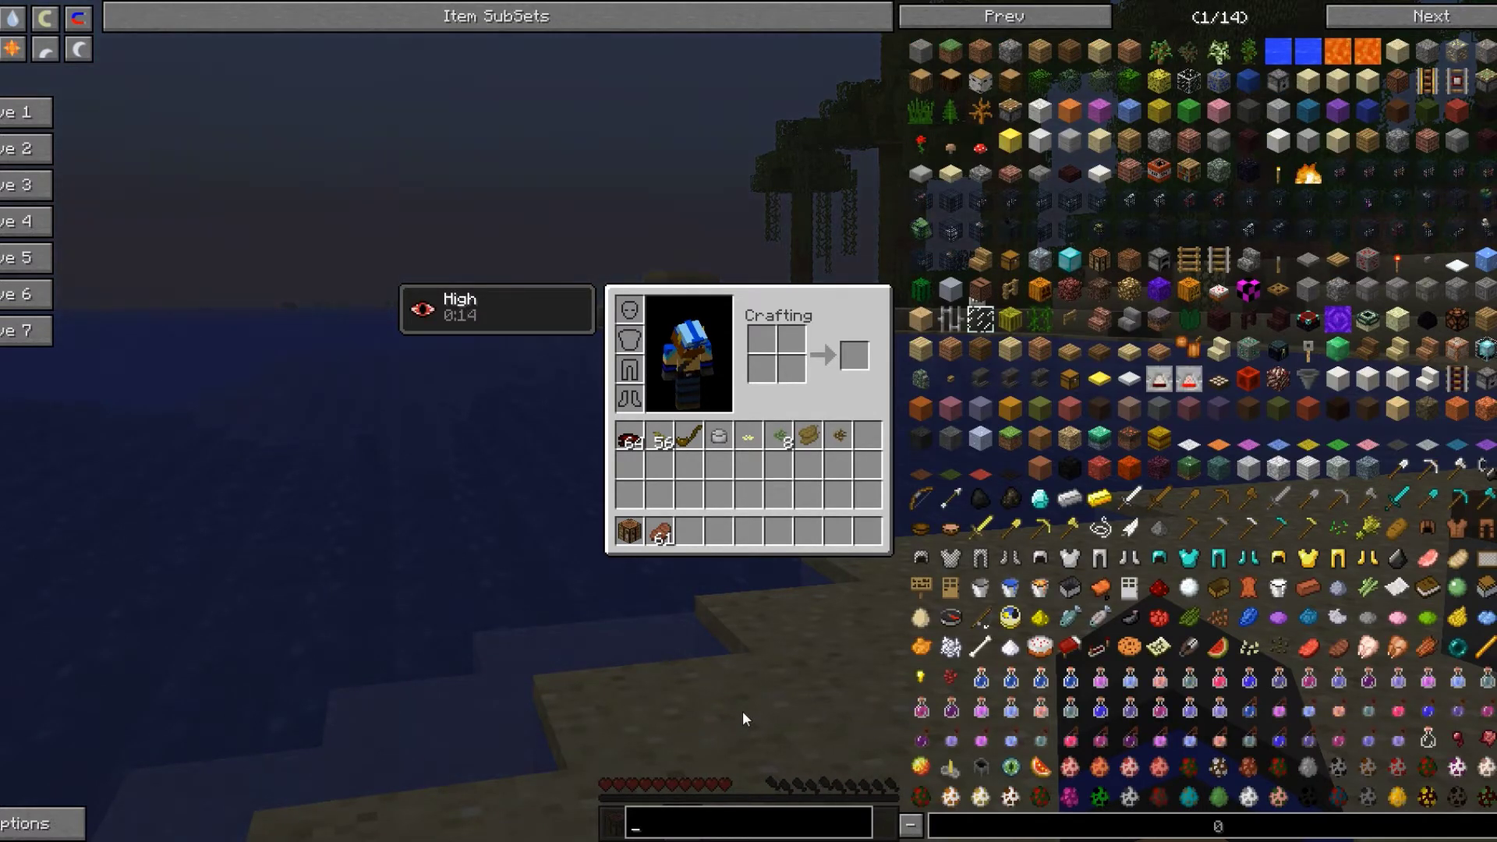
pyautogui.write('toke')
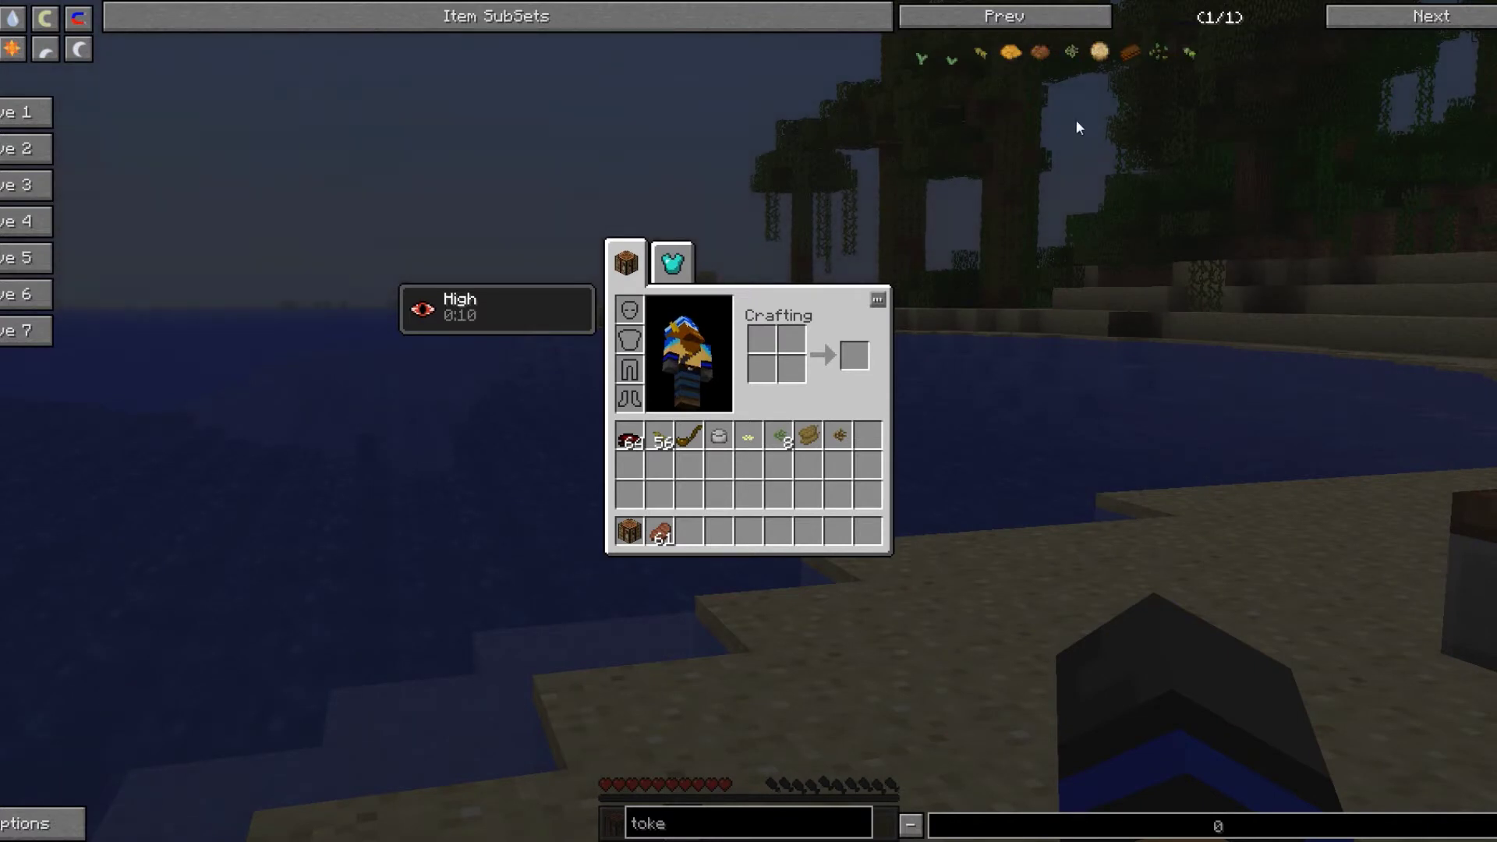
# Take a stack of Toke Cookies, eat several from hotbar slot 2, and reopen the inventory
pyautogui.click(1105, 54)
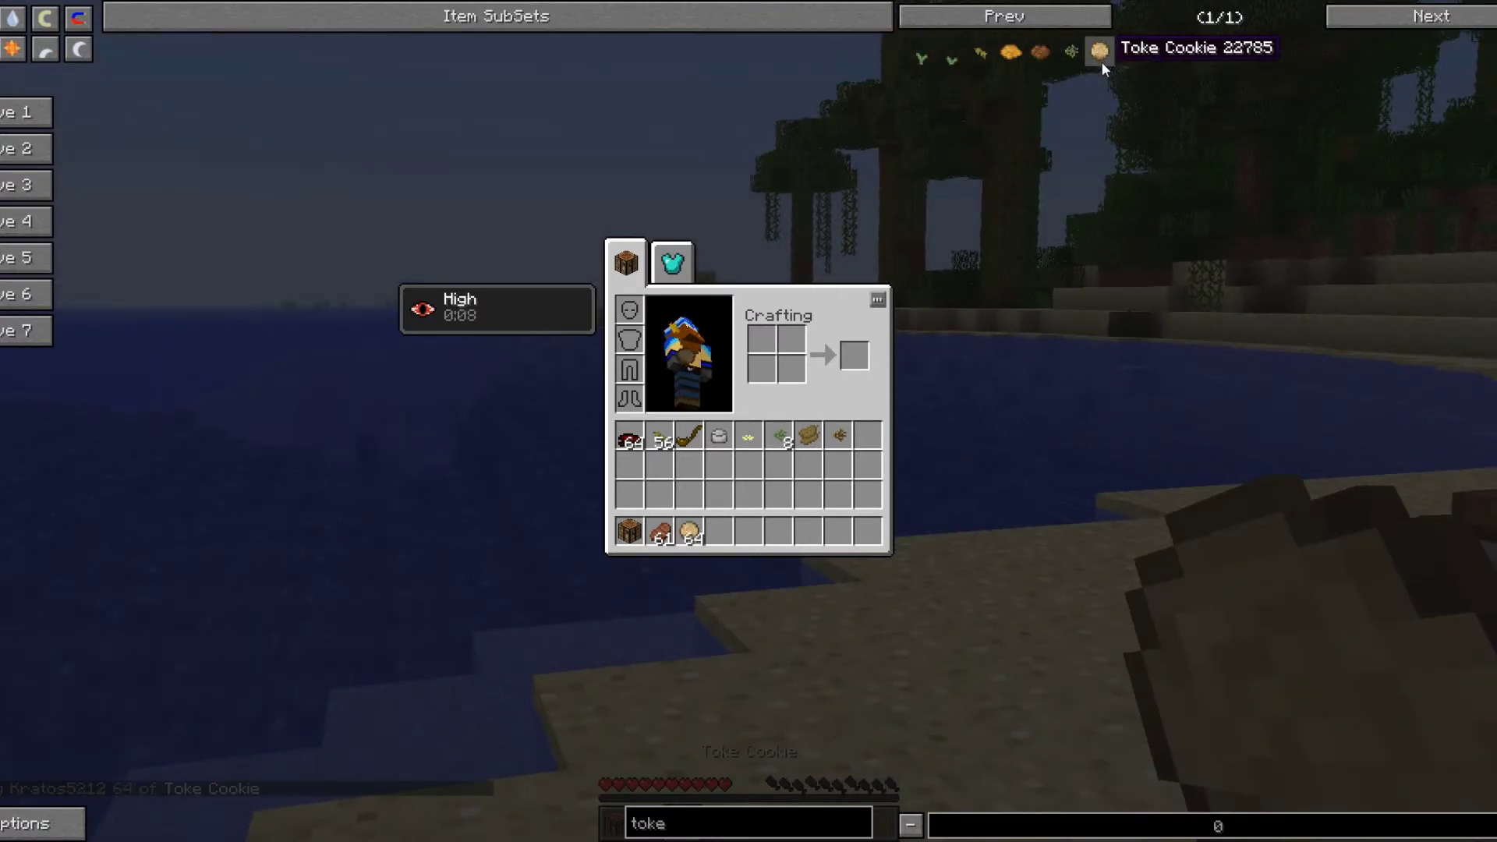
pyautogui.press('Escape')
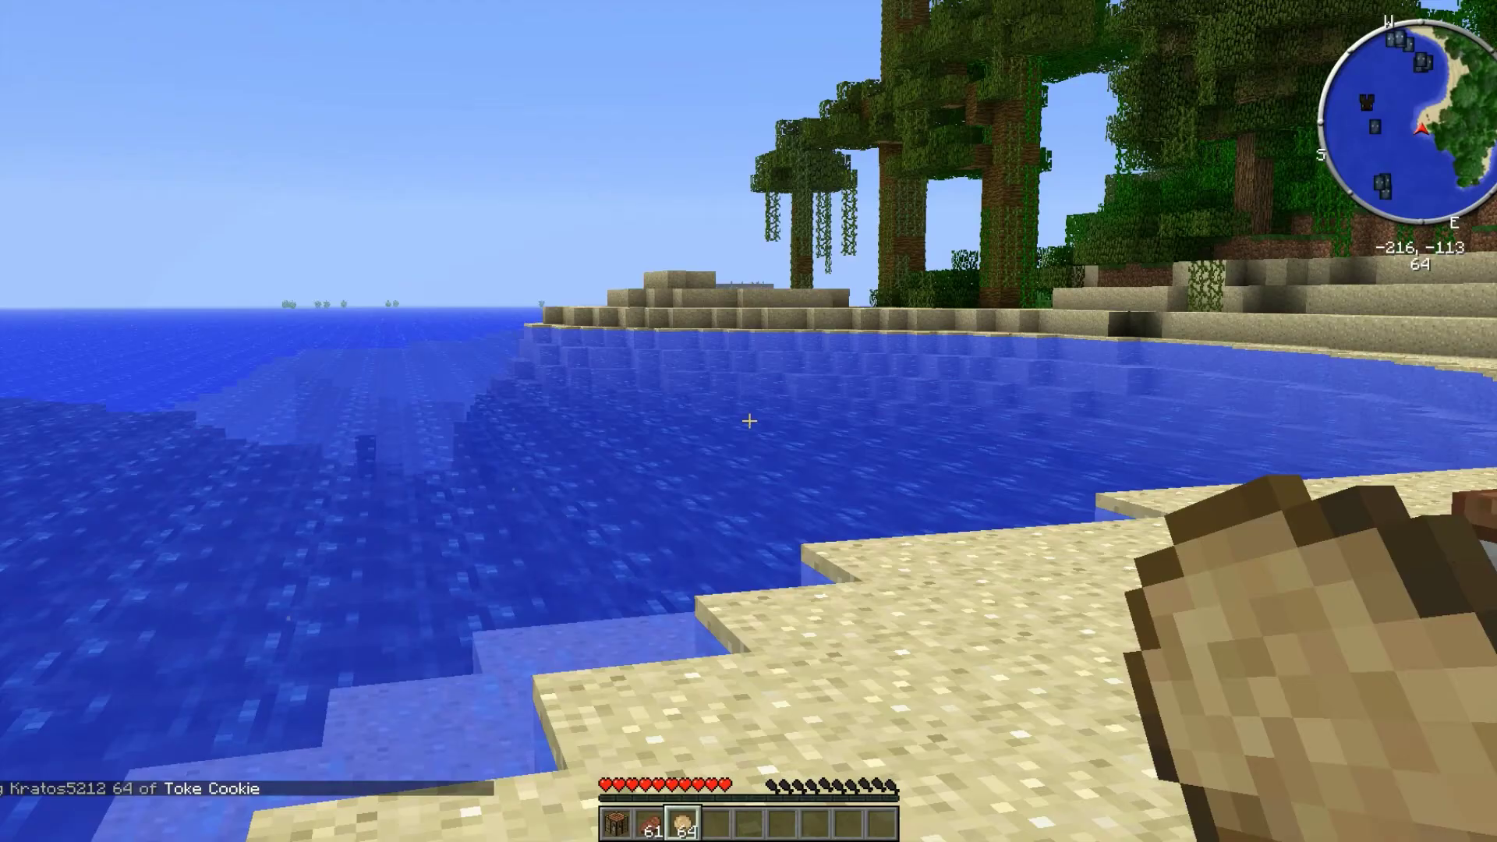
pyautogui.press('2')
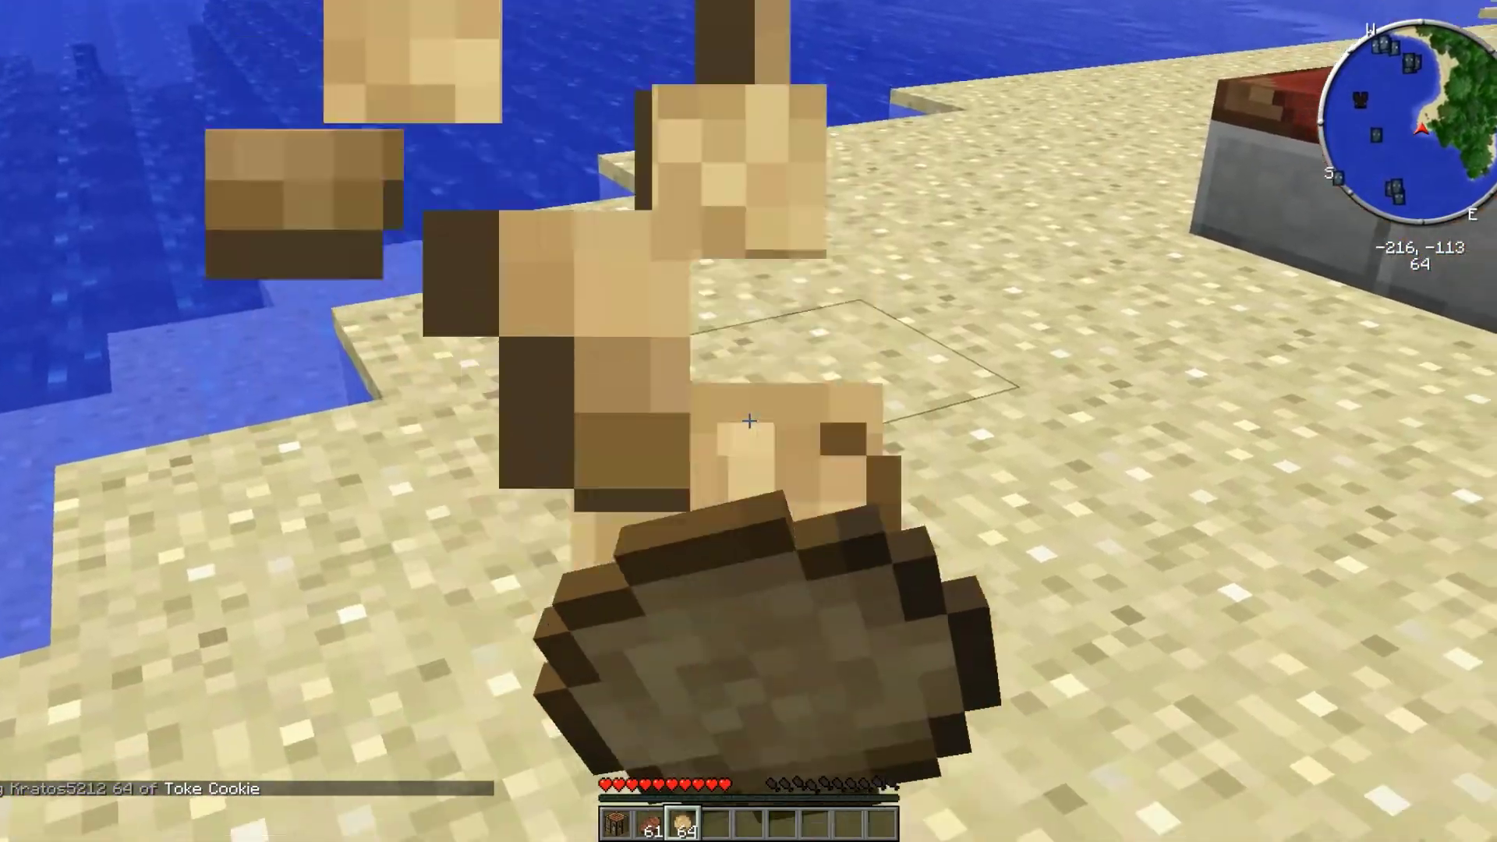
pyautogui.rightClick(748, 421)
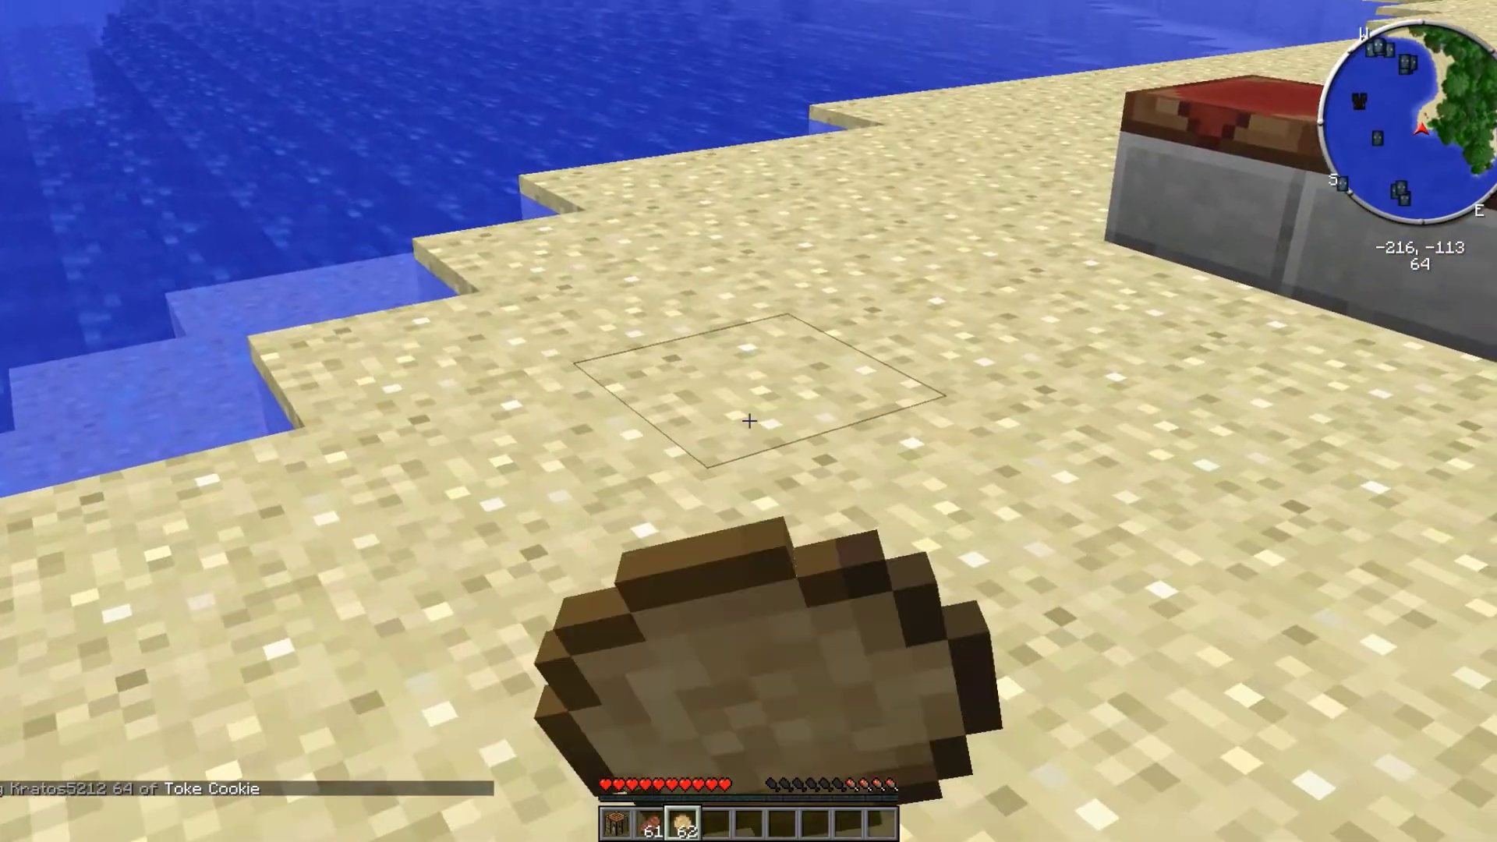
pyautogui.rightClick(749, 422)
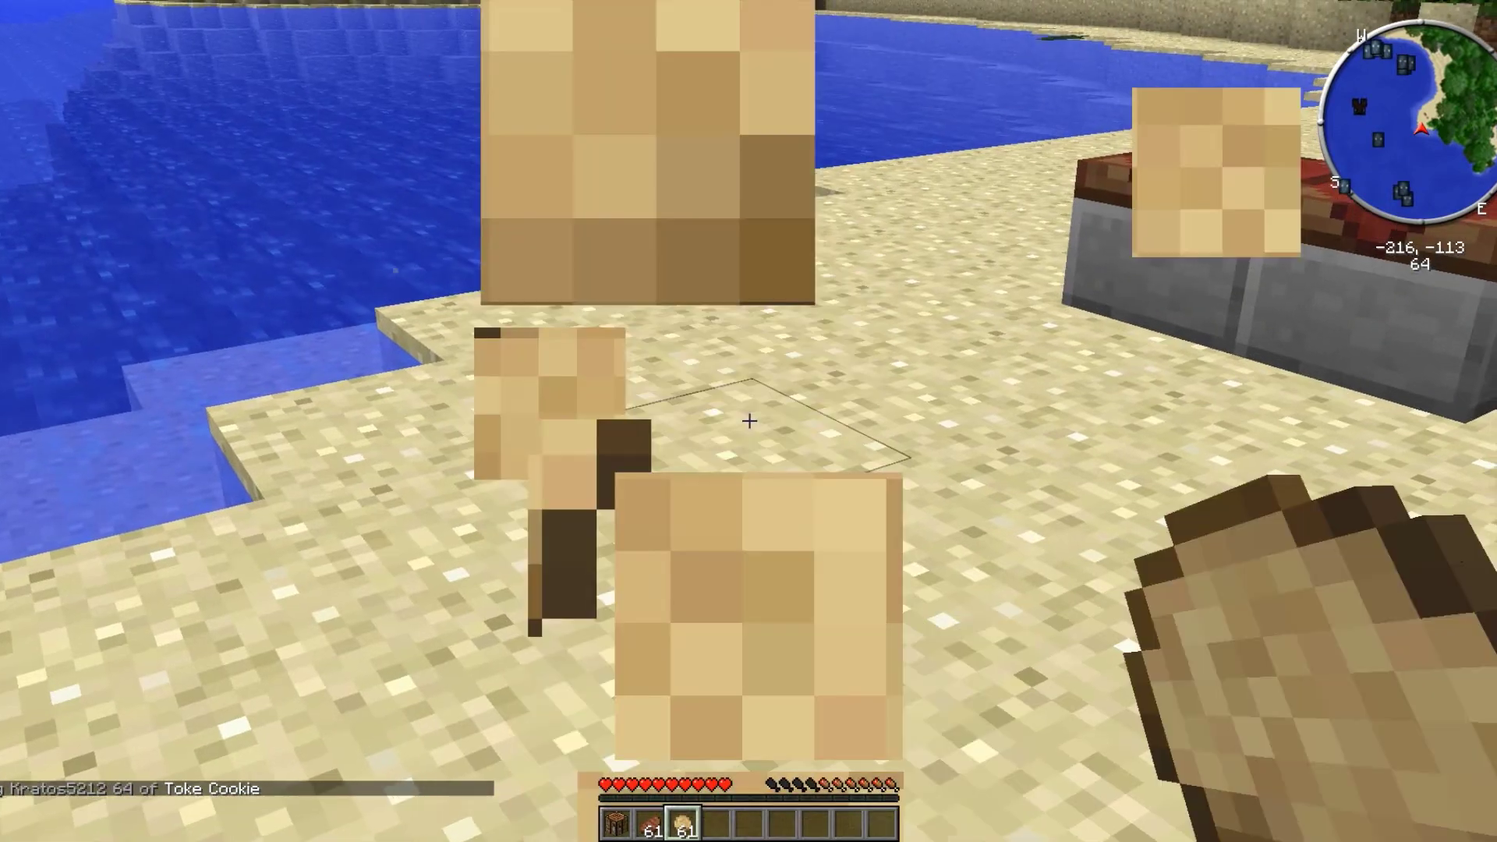
pyautogui.rightClick(749, 422)
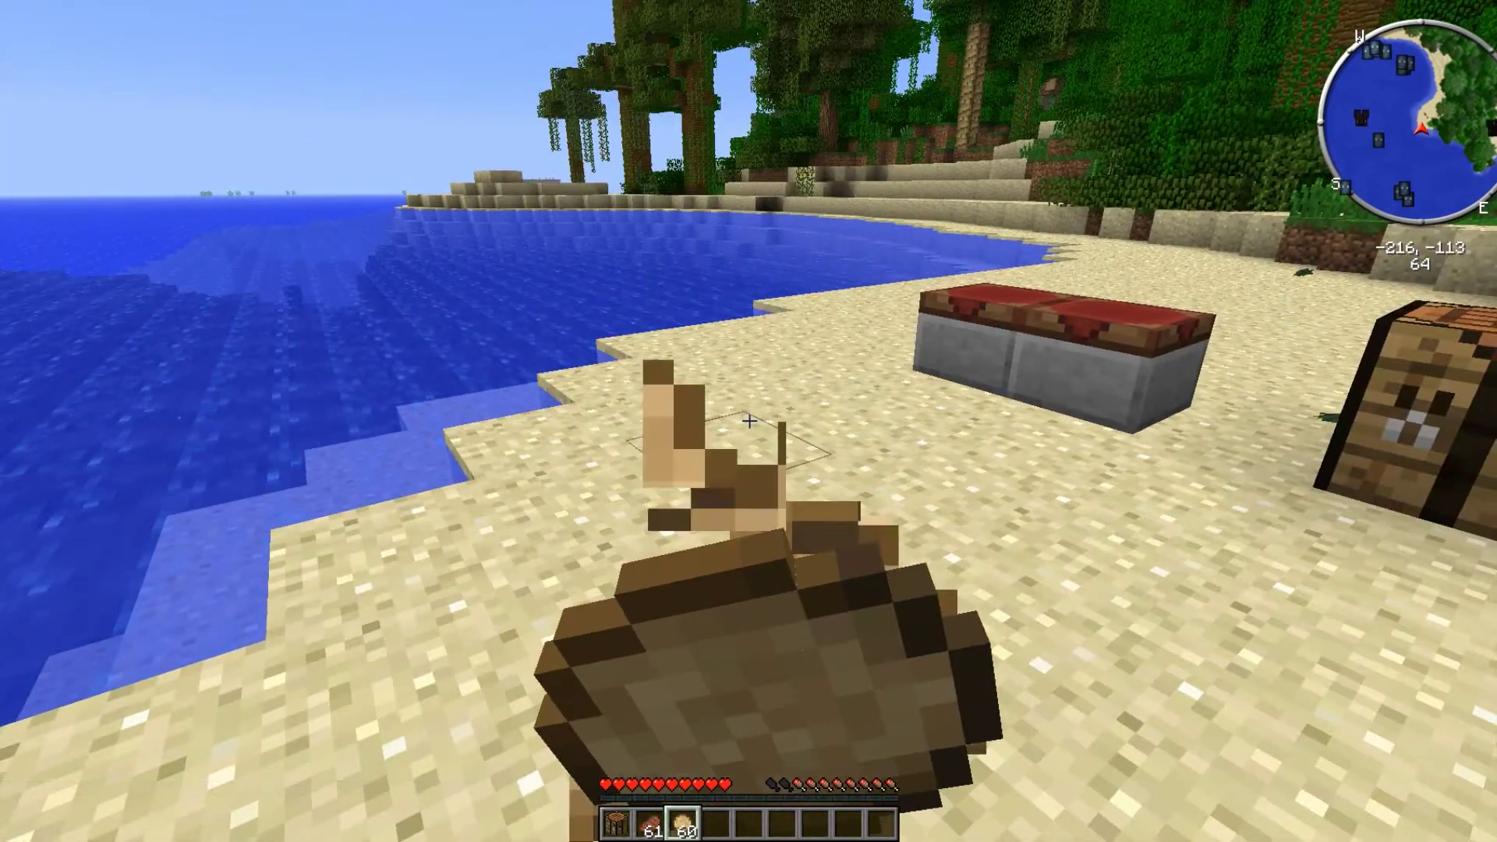
pyautogui.rightClick(749, 421)
pyautogui.press('e')
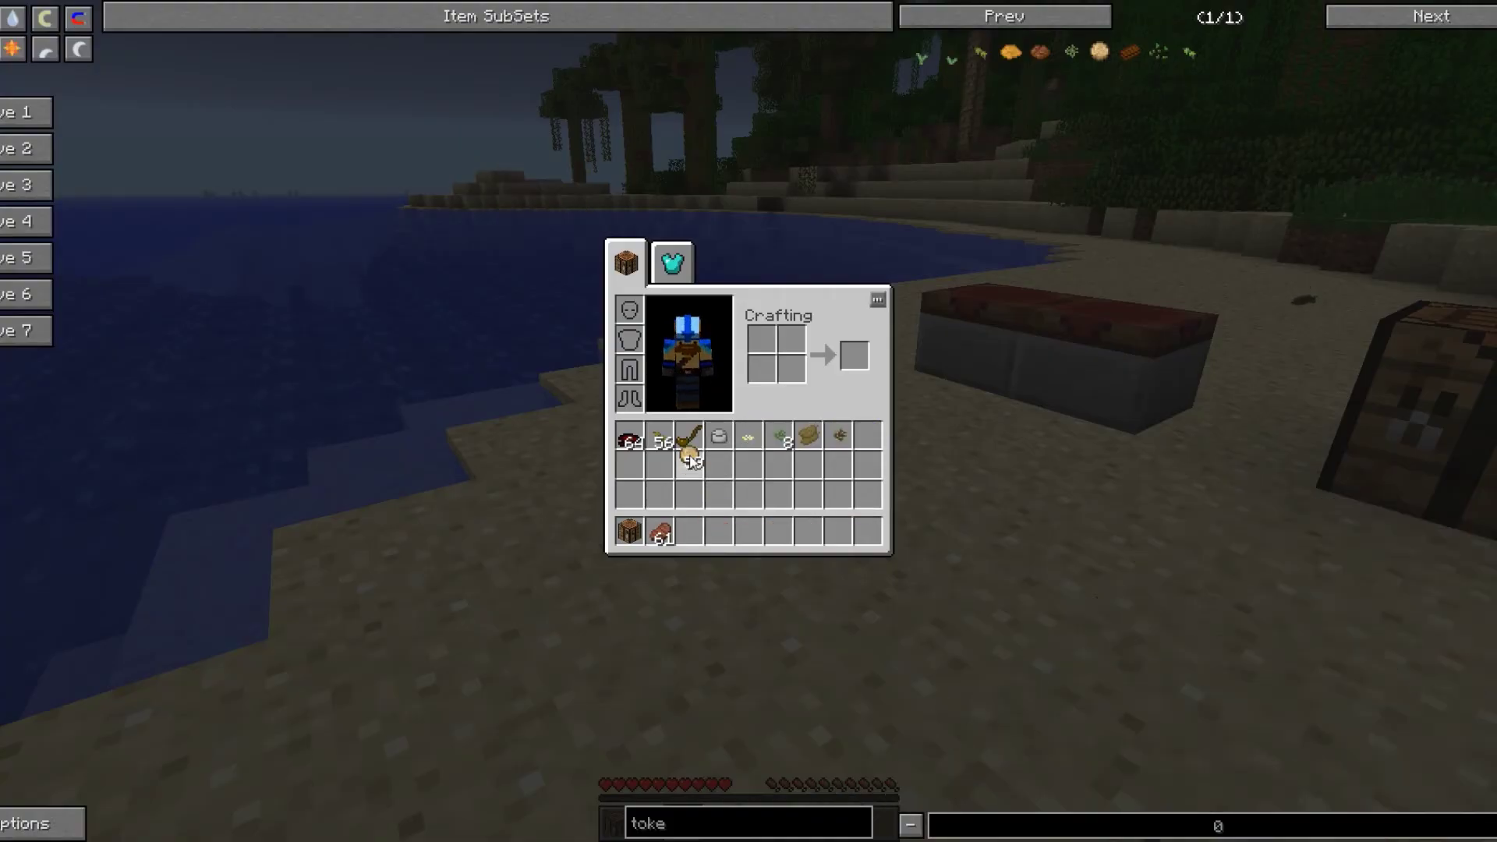
# View the Toke Cookie, Toke Cookie Dough, Toke Brownie and Toke Brownie Dough recipes
pyautogui.click(1101, 52)
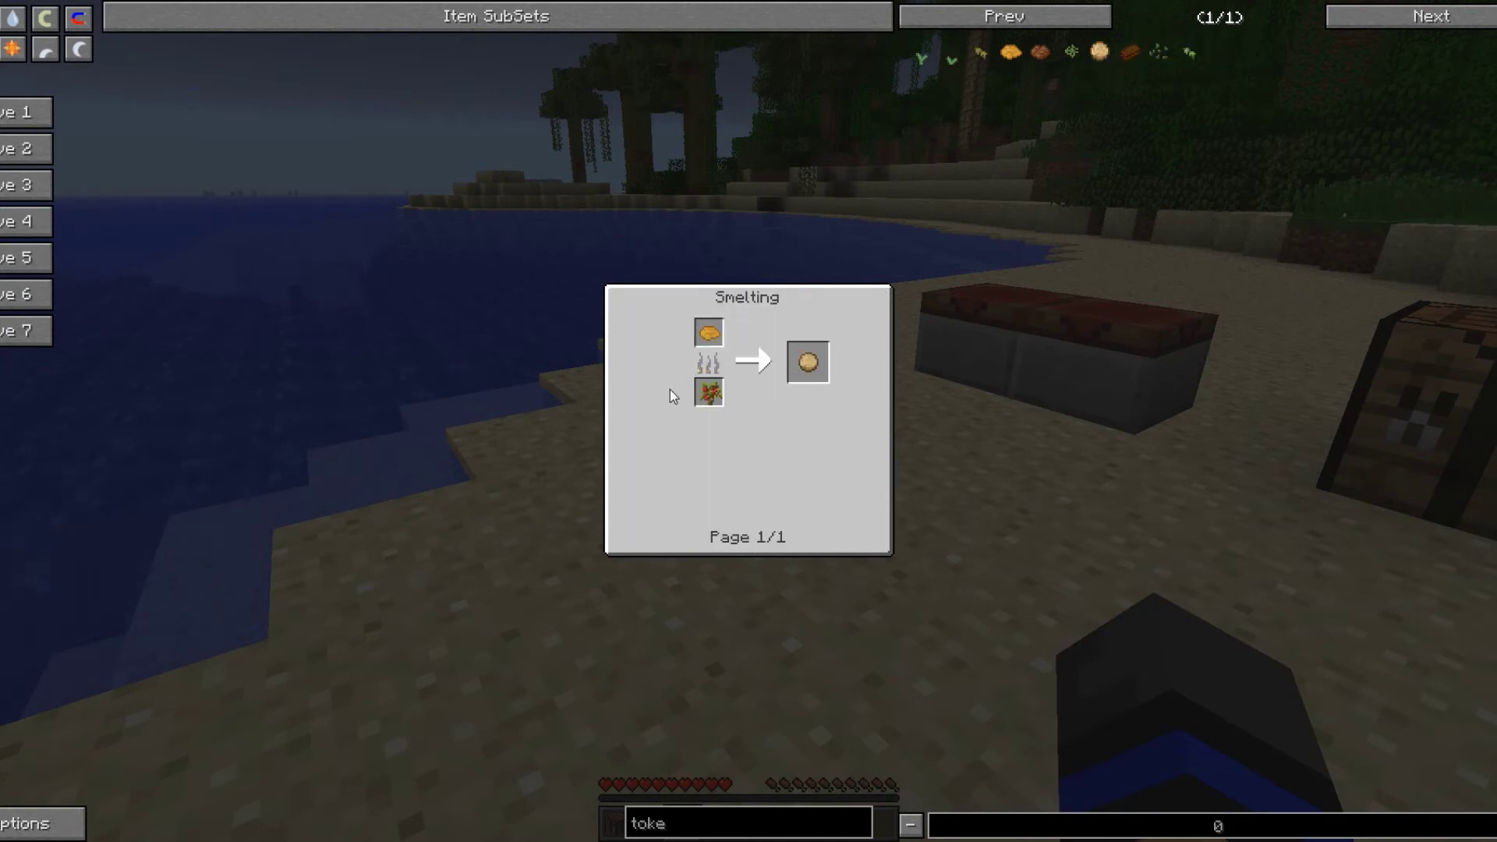
pyautogui.click(710, 333)
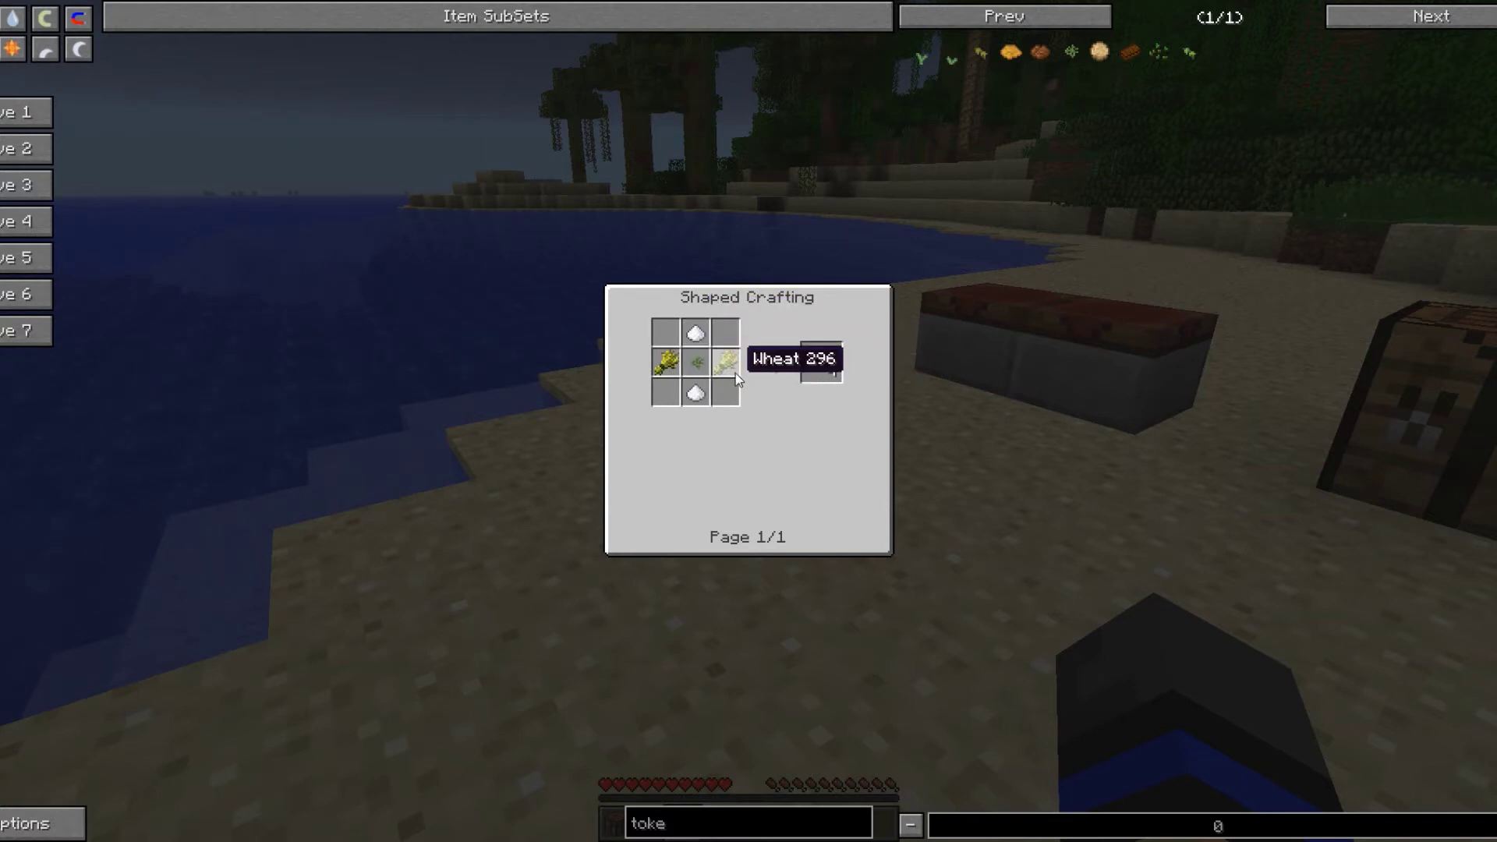
pyautogui.click(1124, 52)
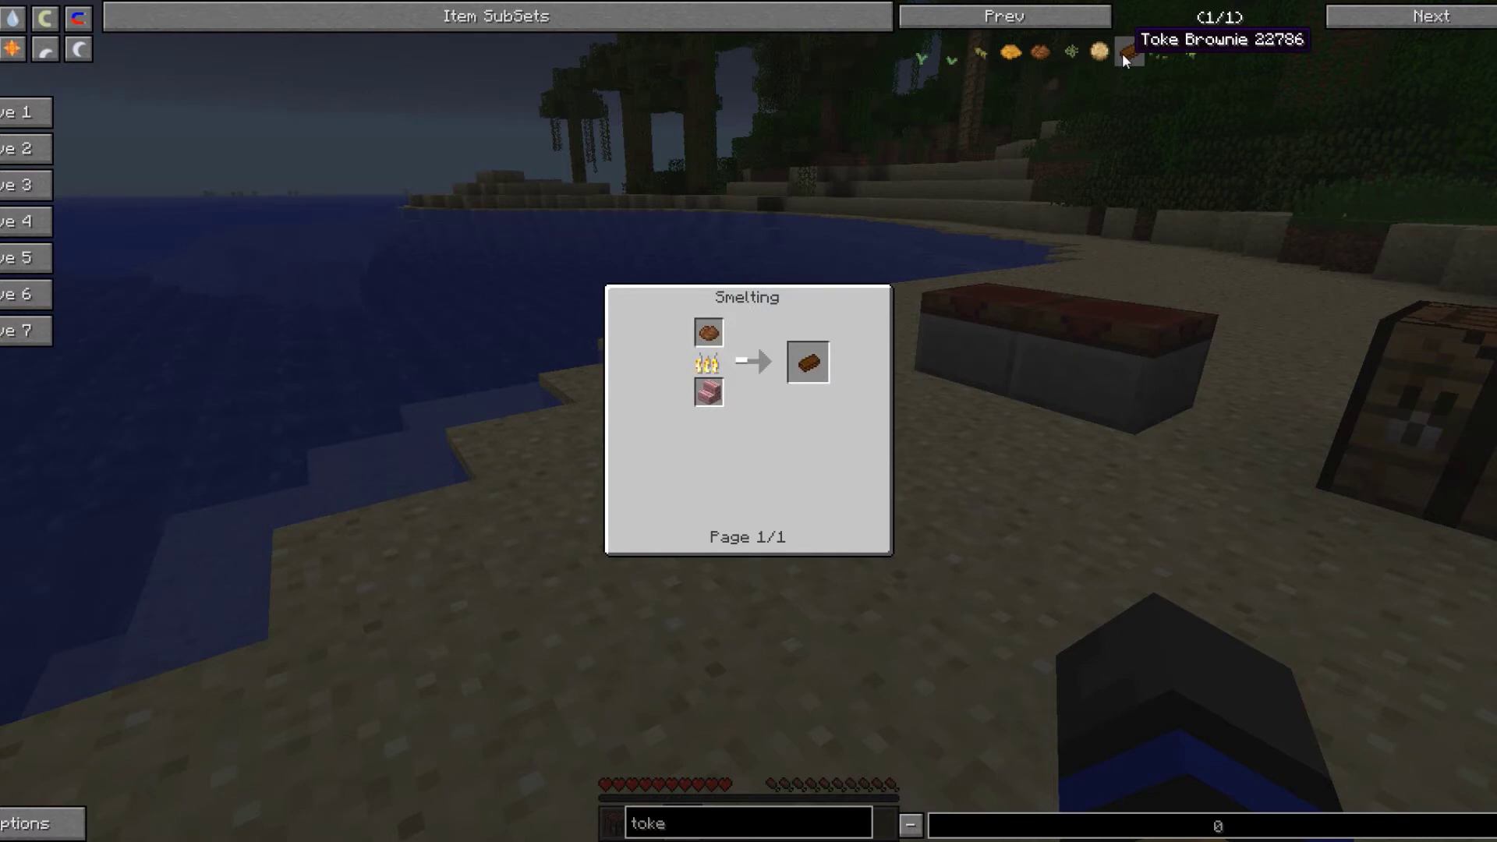
pyautogui.click(707, 330)
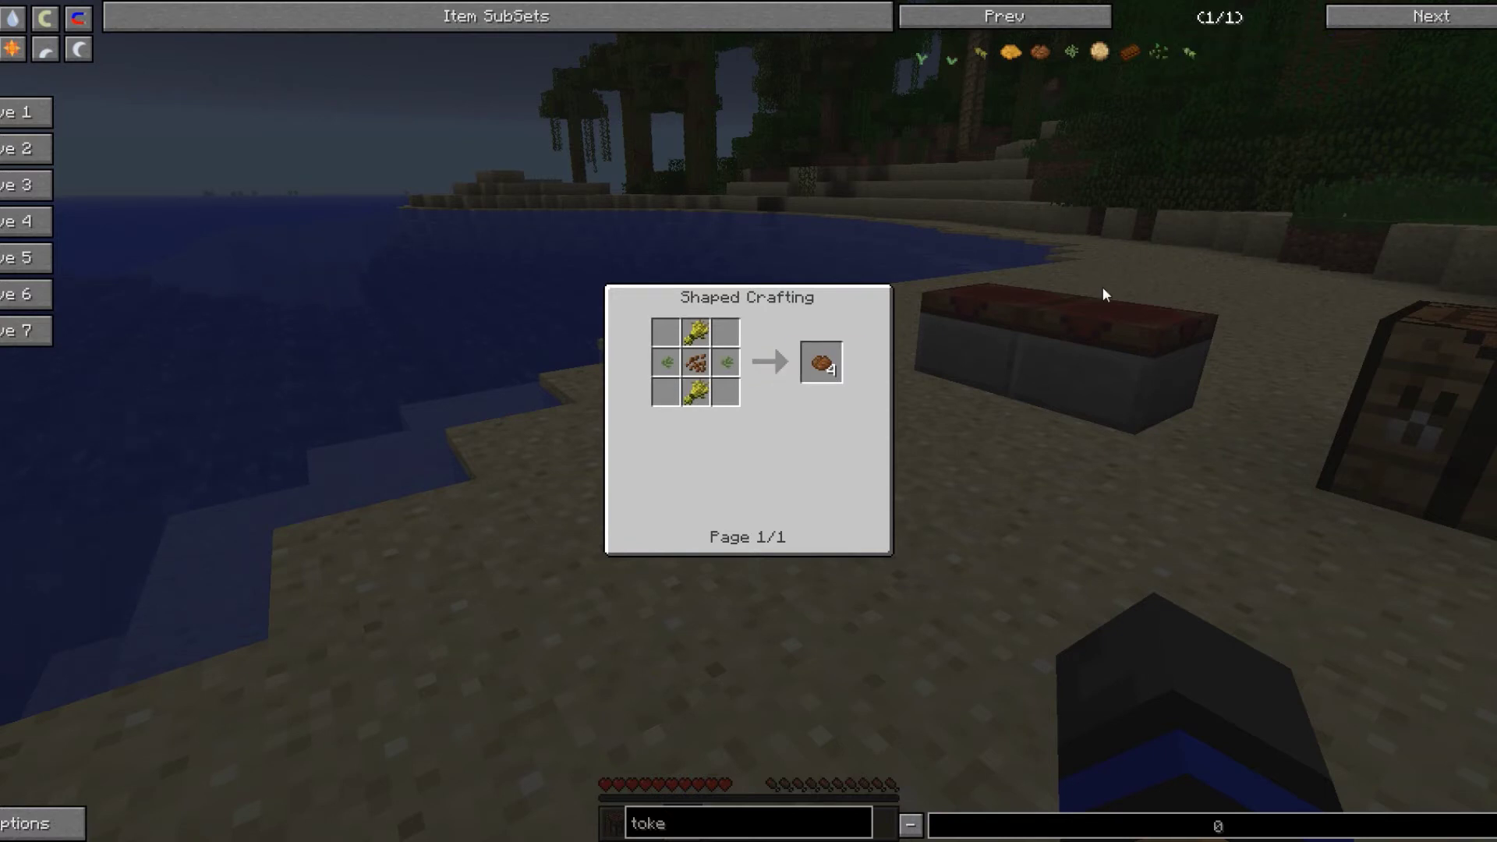
pyautogui.press('Escape')
pyautogui.press('Escape')
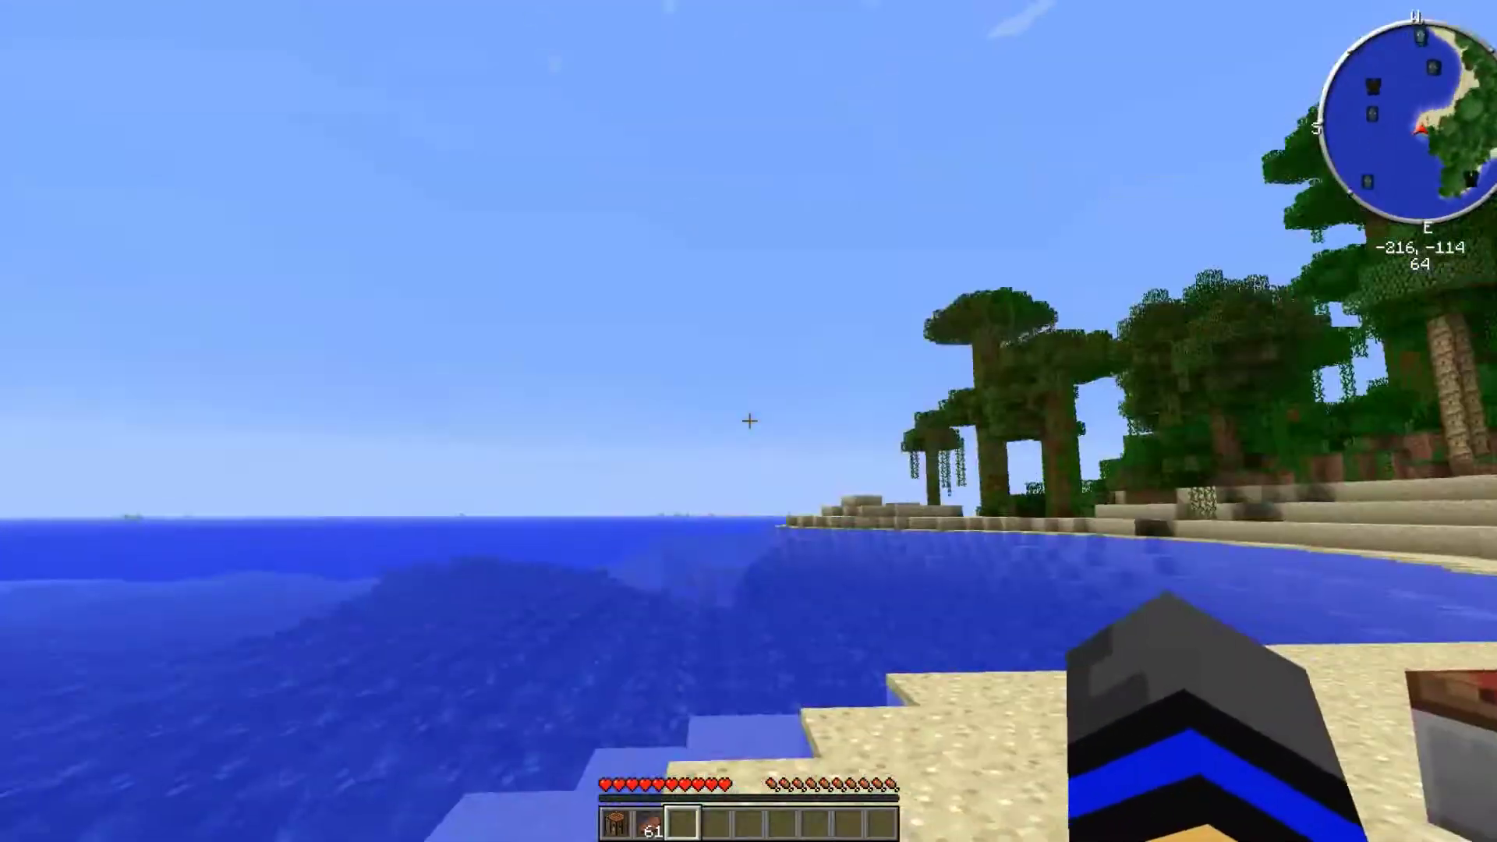
# Switch to creative mode with /gamemode and fly around over the beach island
pyautogui.press('w')
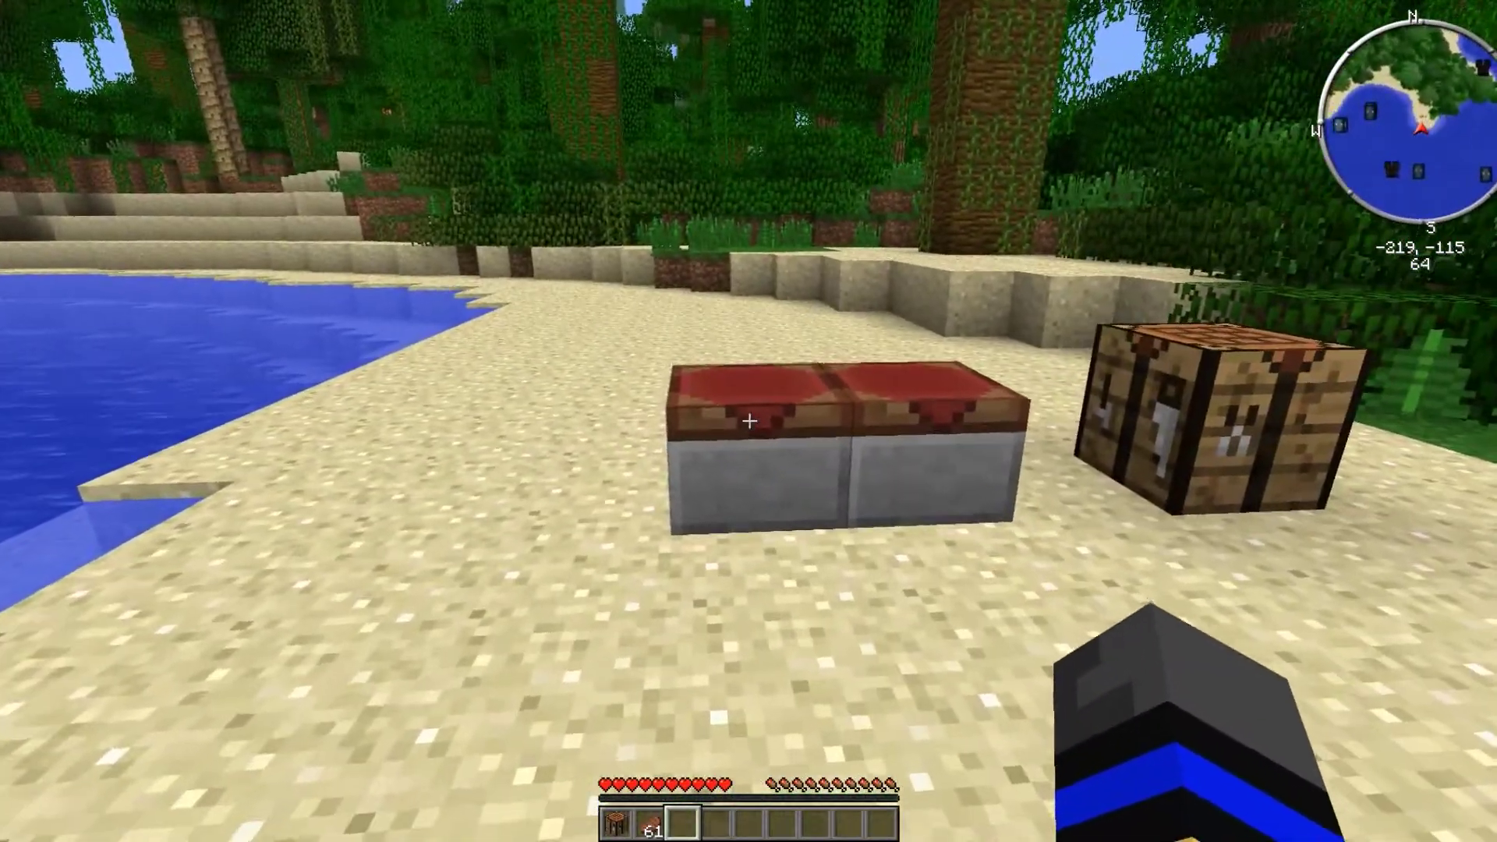
pyautogui.press('t')
pyautogui.press('Return')
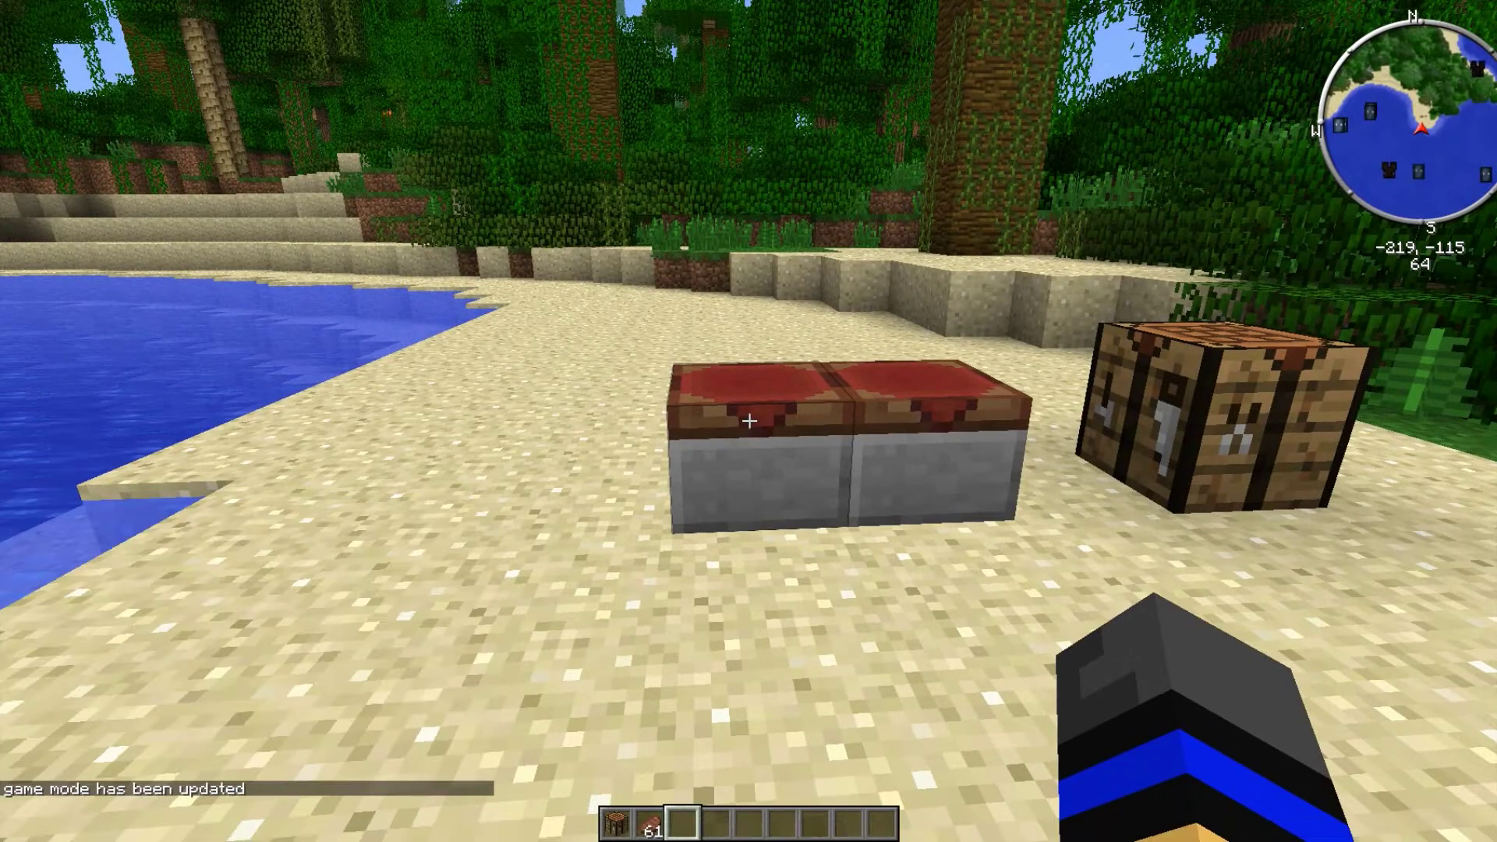
pyautogui.press('space')
pyautogui.press('space')
pyautogui.press('space')
pyautogui.press('w')
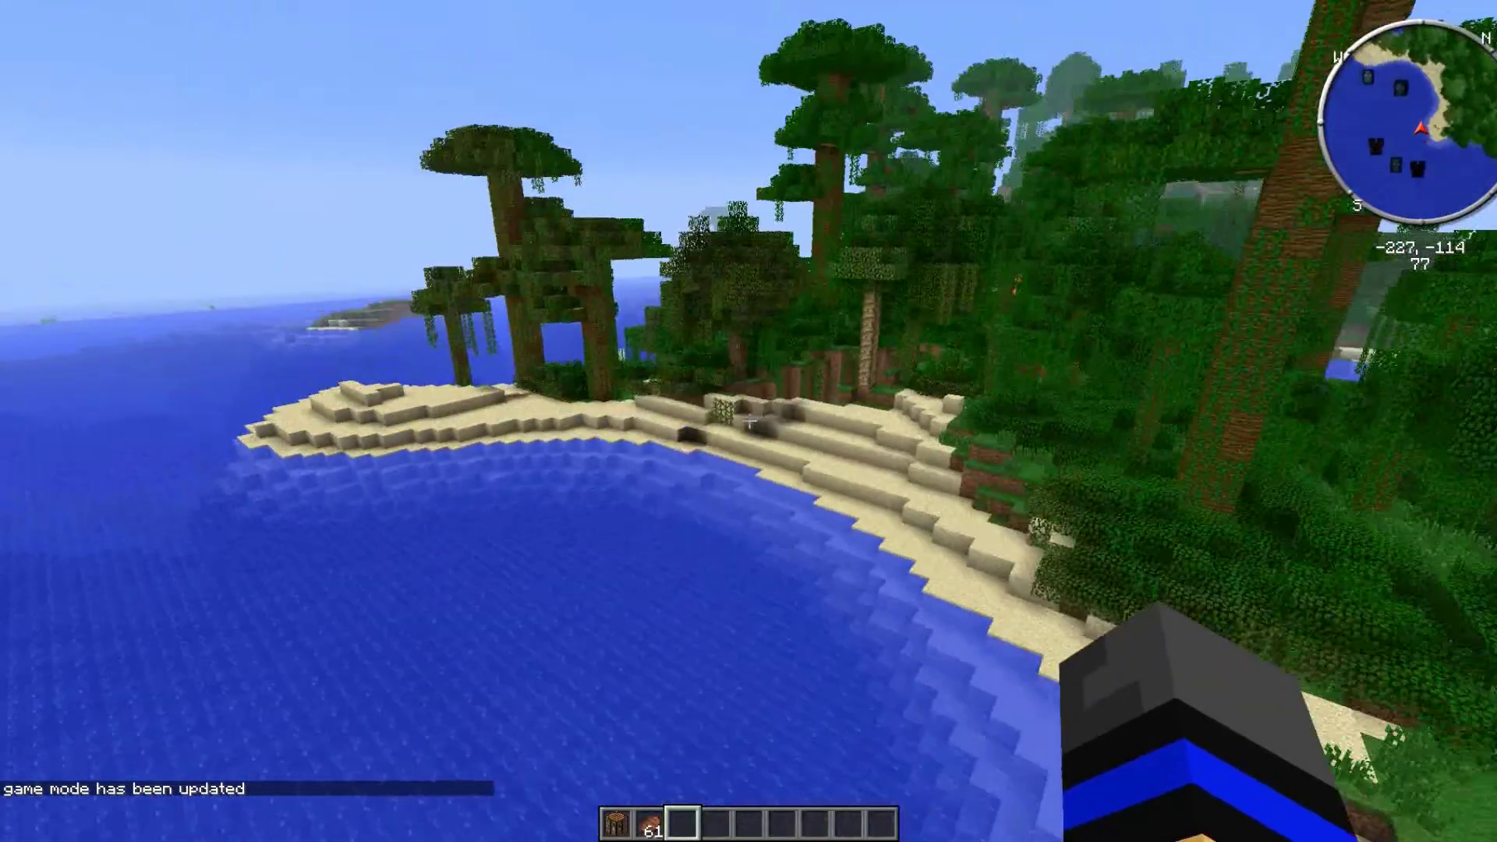
pyautogui.press('w')
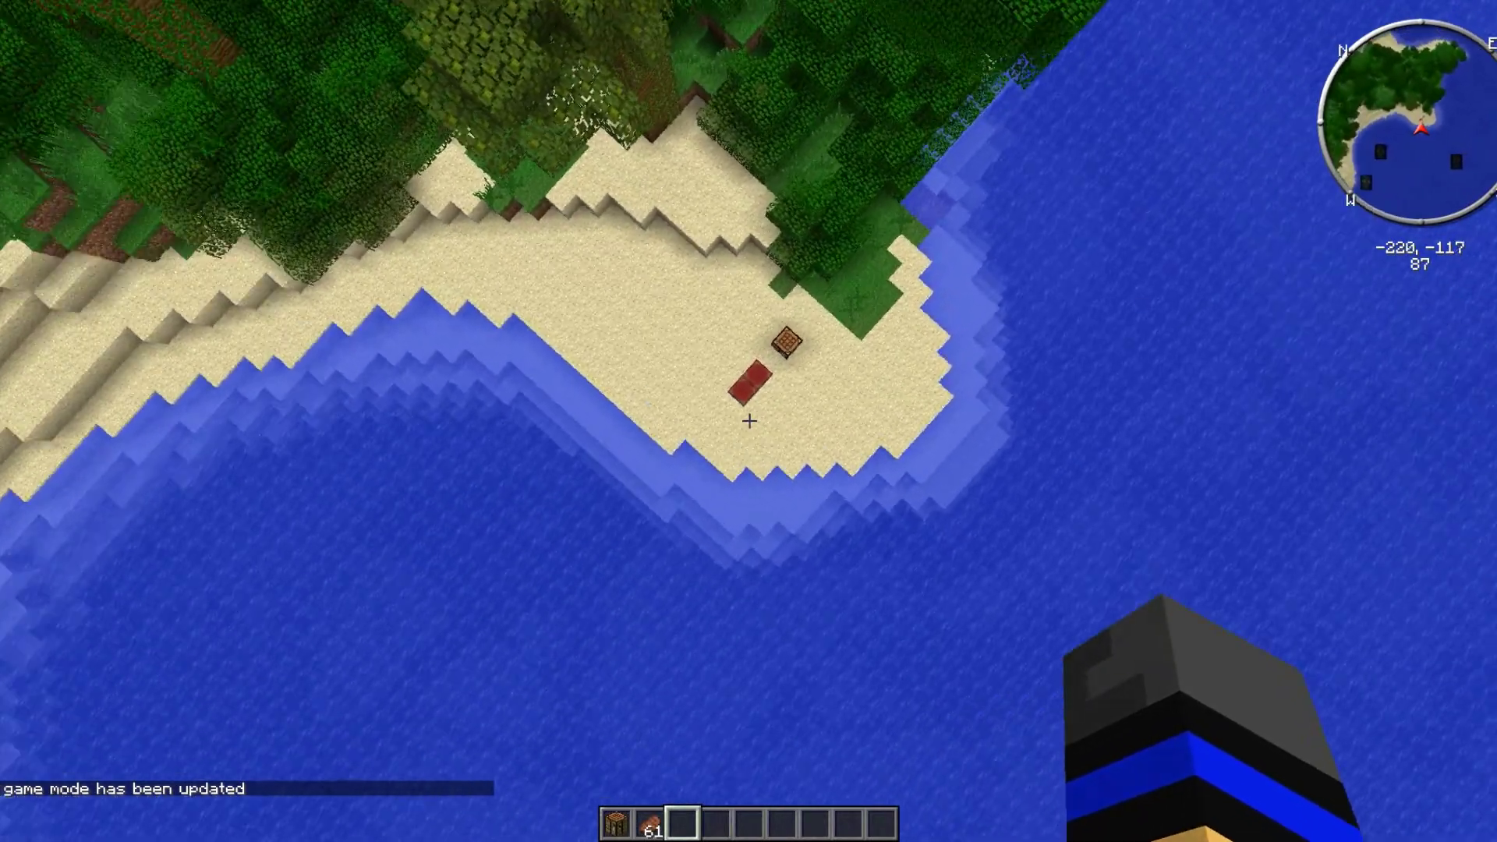
pyautogui.press('w')
pyautogui.press('w')
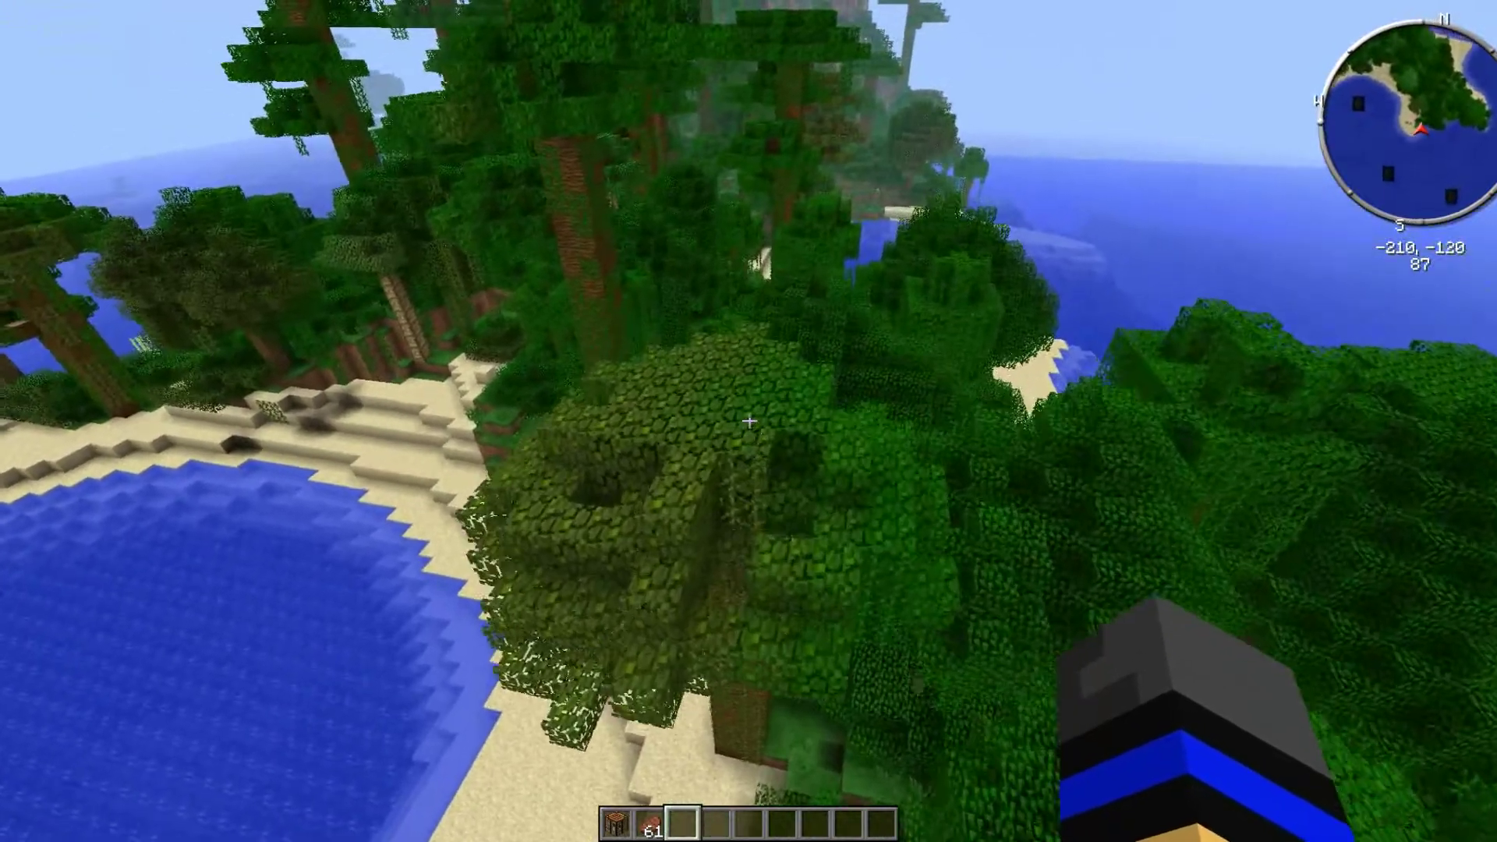
pyautogui.press('w')
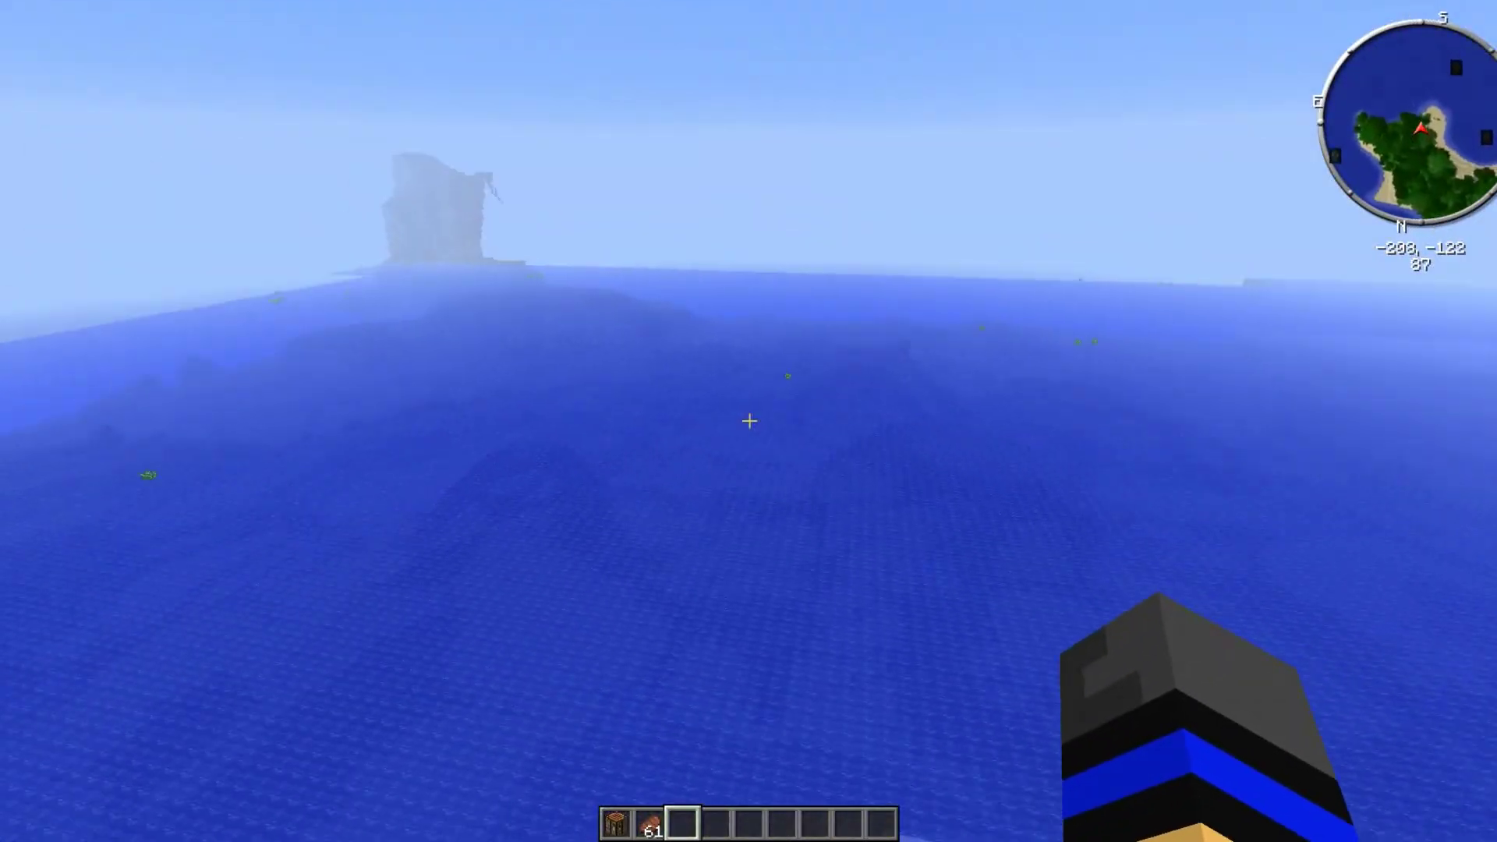
pyautogui.press('w')
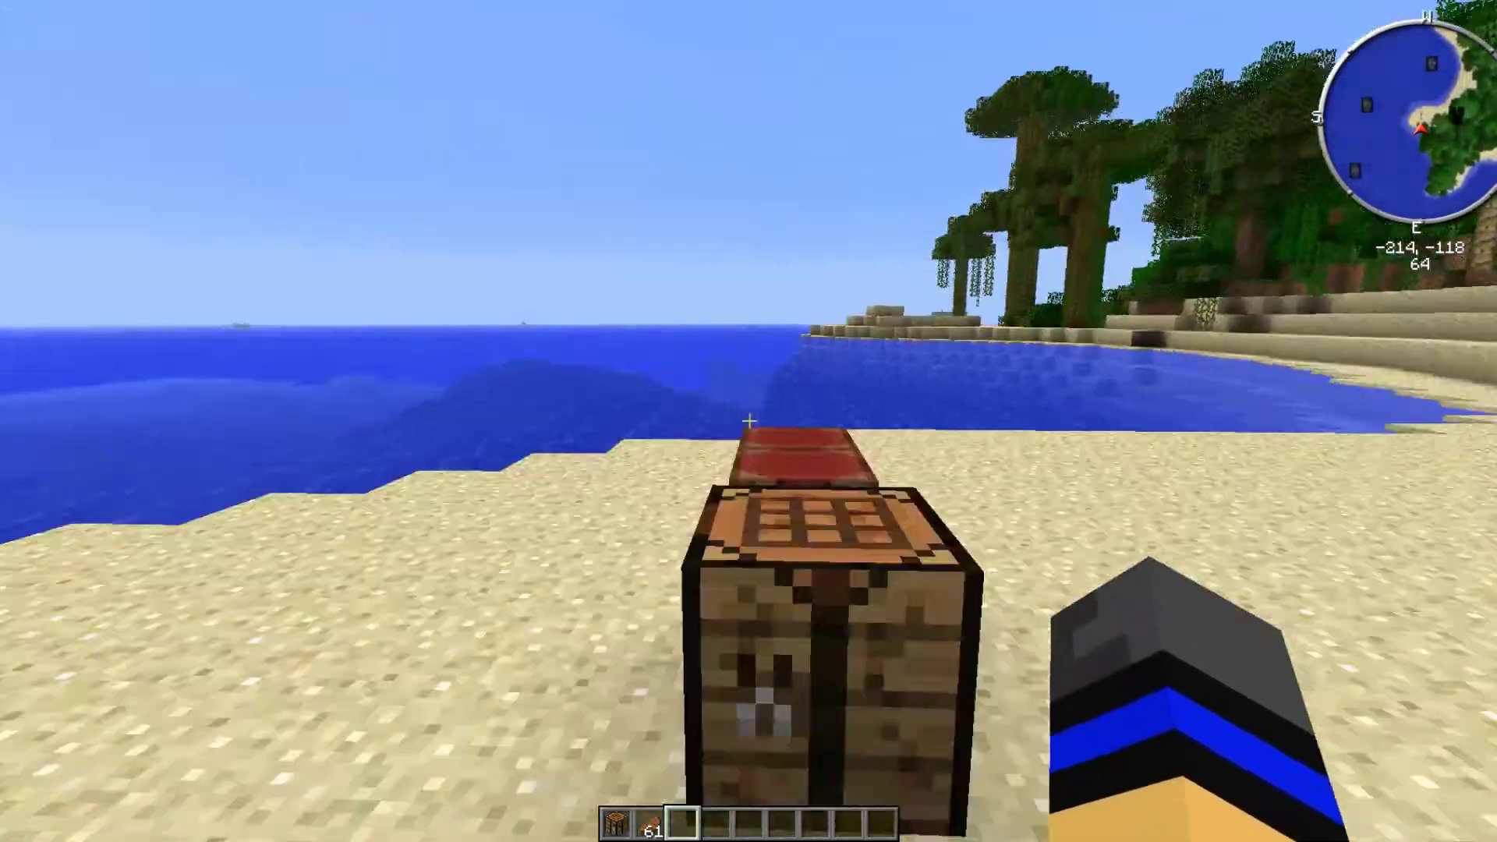
# Save and quit to the title screen, then join the OhGaming.org Wild West server
pyautogui.press('Escape')
pyautogui.click(750, 399)
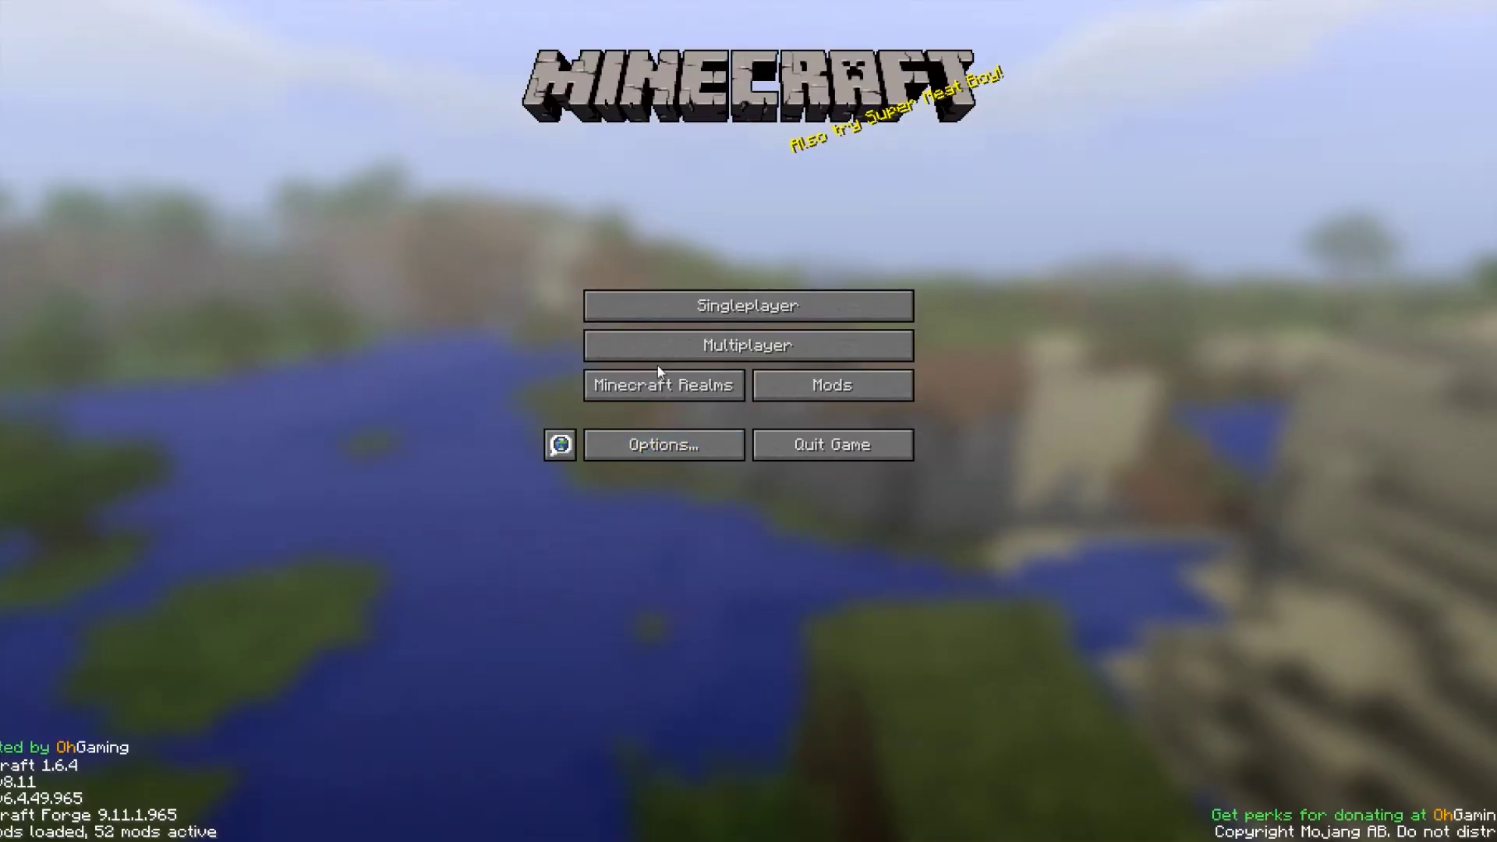
pyautogui.click(661, 351)
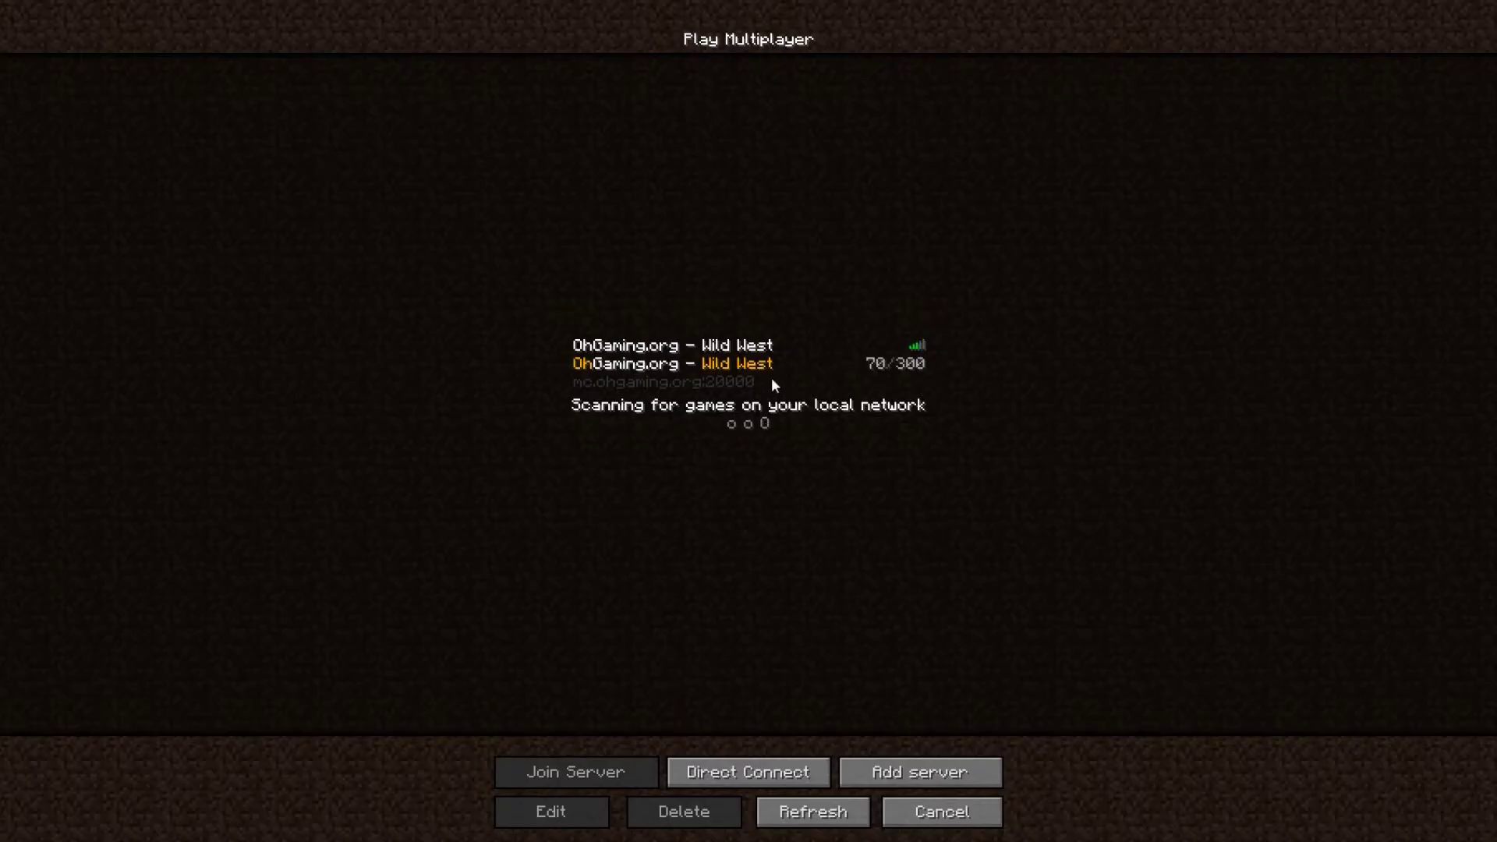
pyautogui.doubleClick(751, 379)
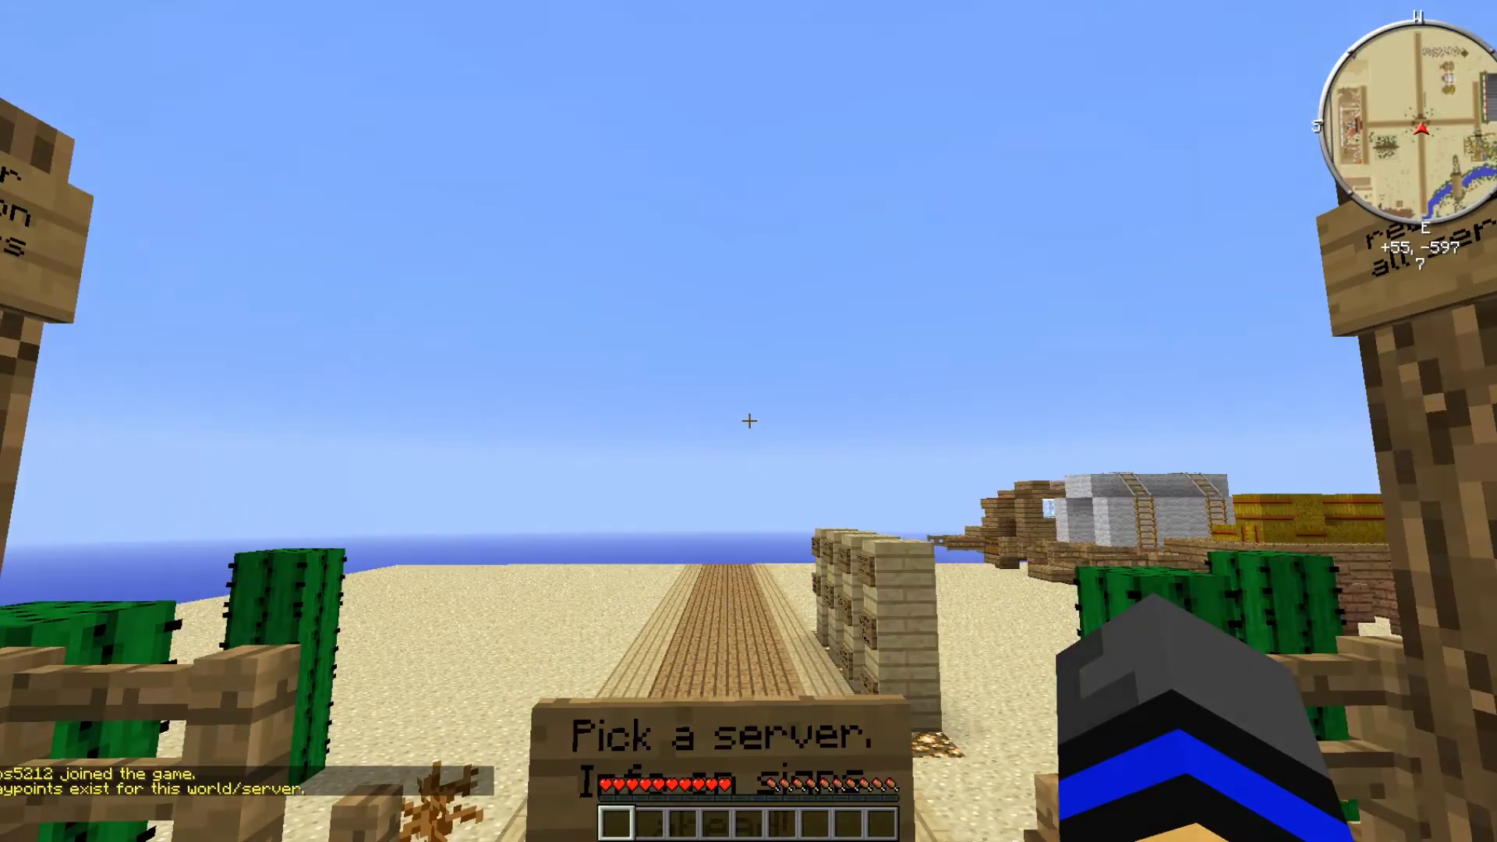
# Walk past the hub sign pillars to Classic Arena, check the player list, and enter the purple portal
pyautogui.press('w')
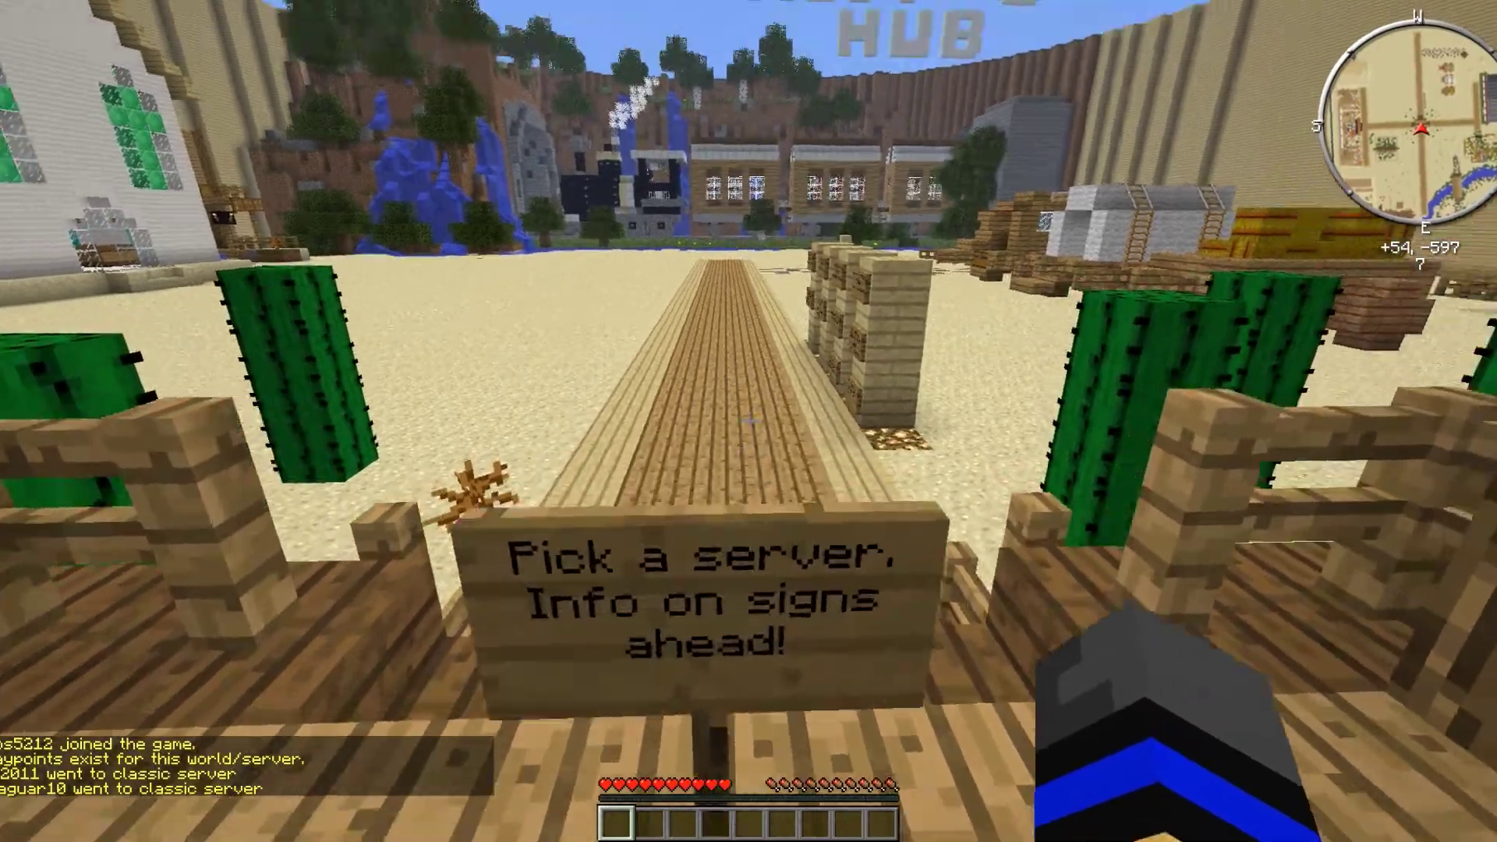
pyautogui.press('w')
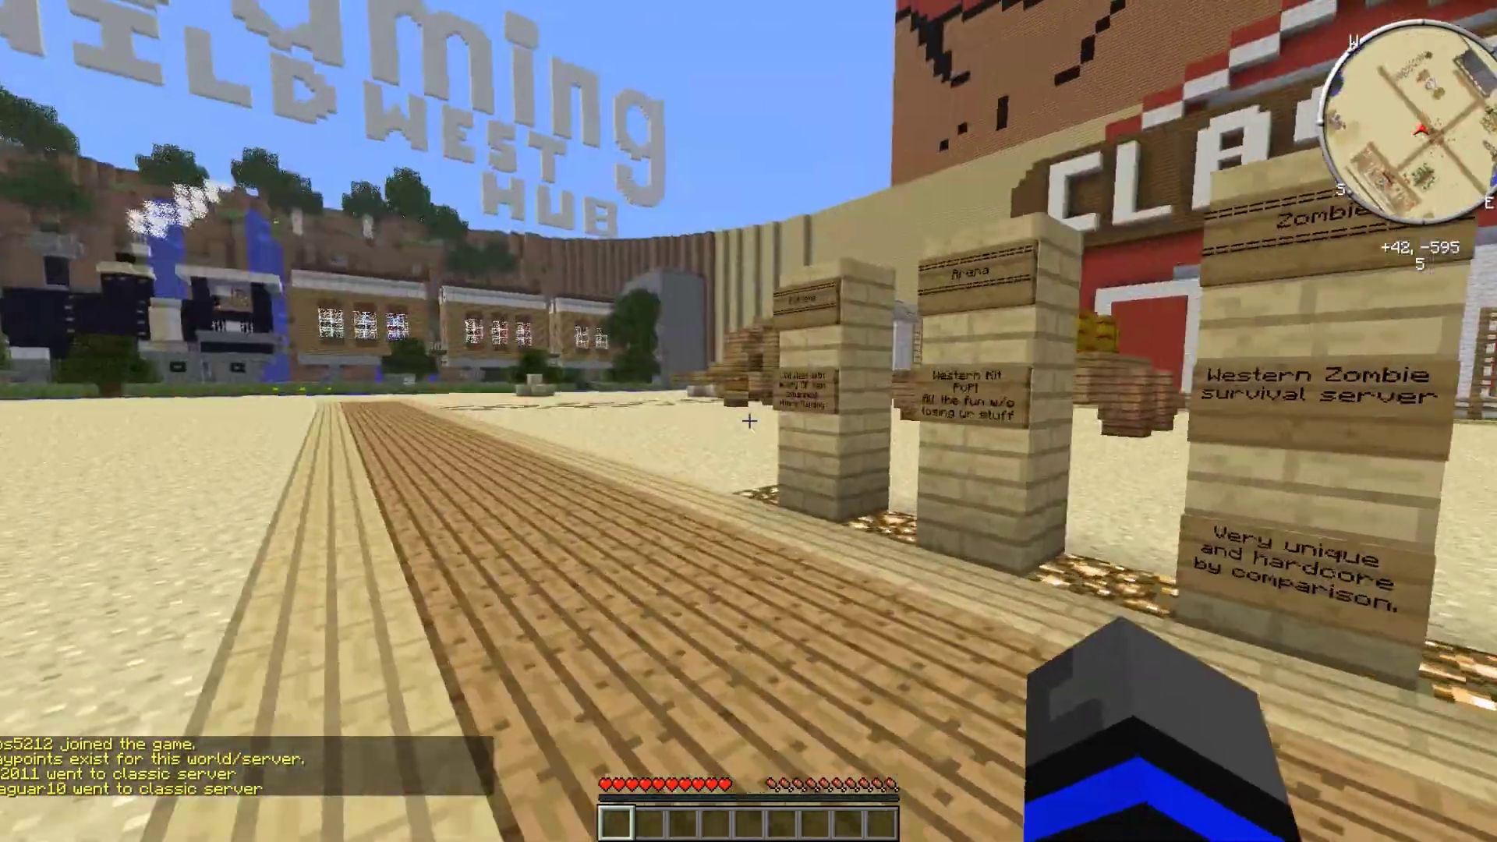
pyautogui.press('w')
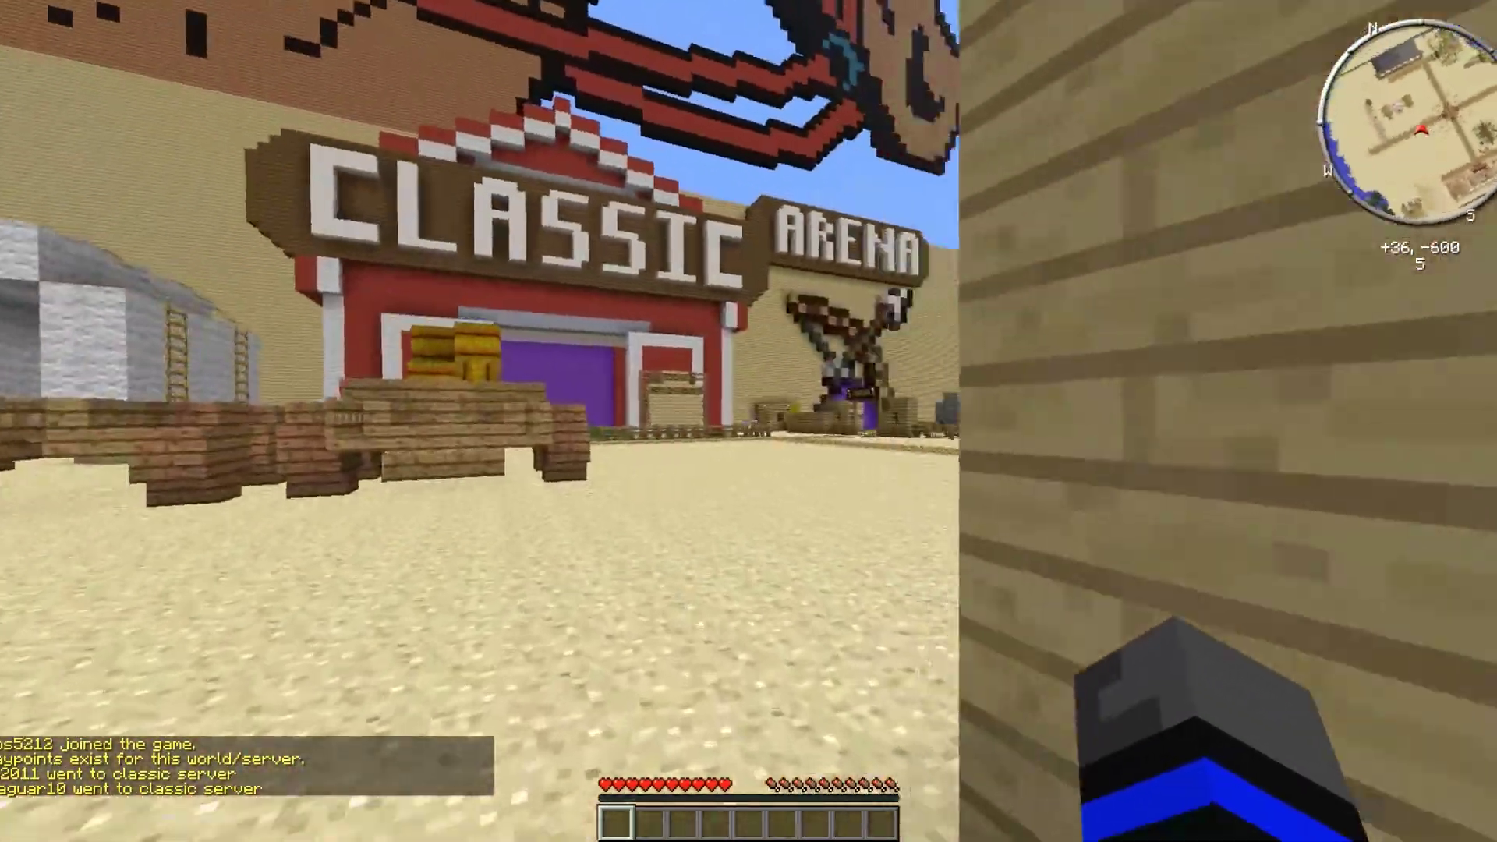
pyautogui.press('w')
pyautogui.press('Tab')
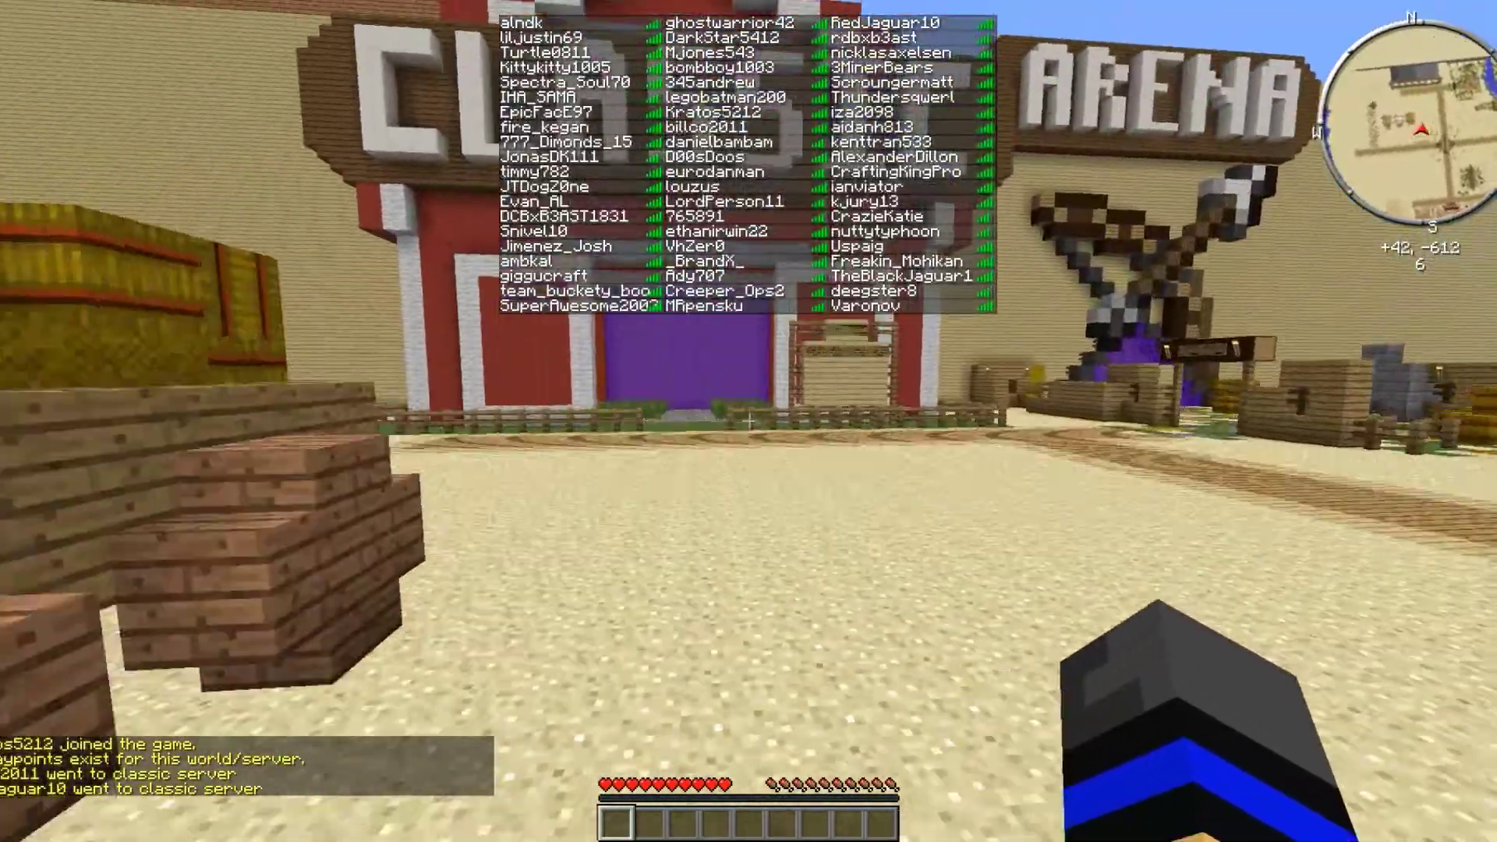
pyautogui.press('w')
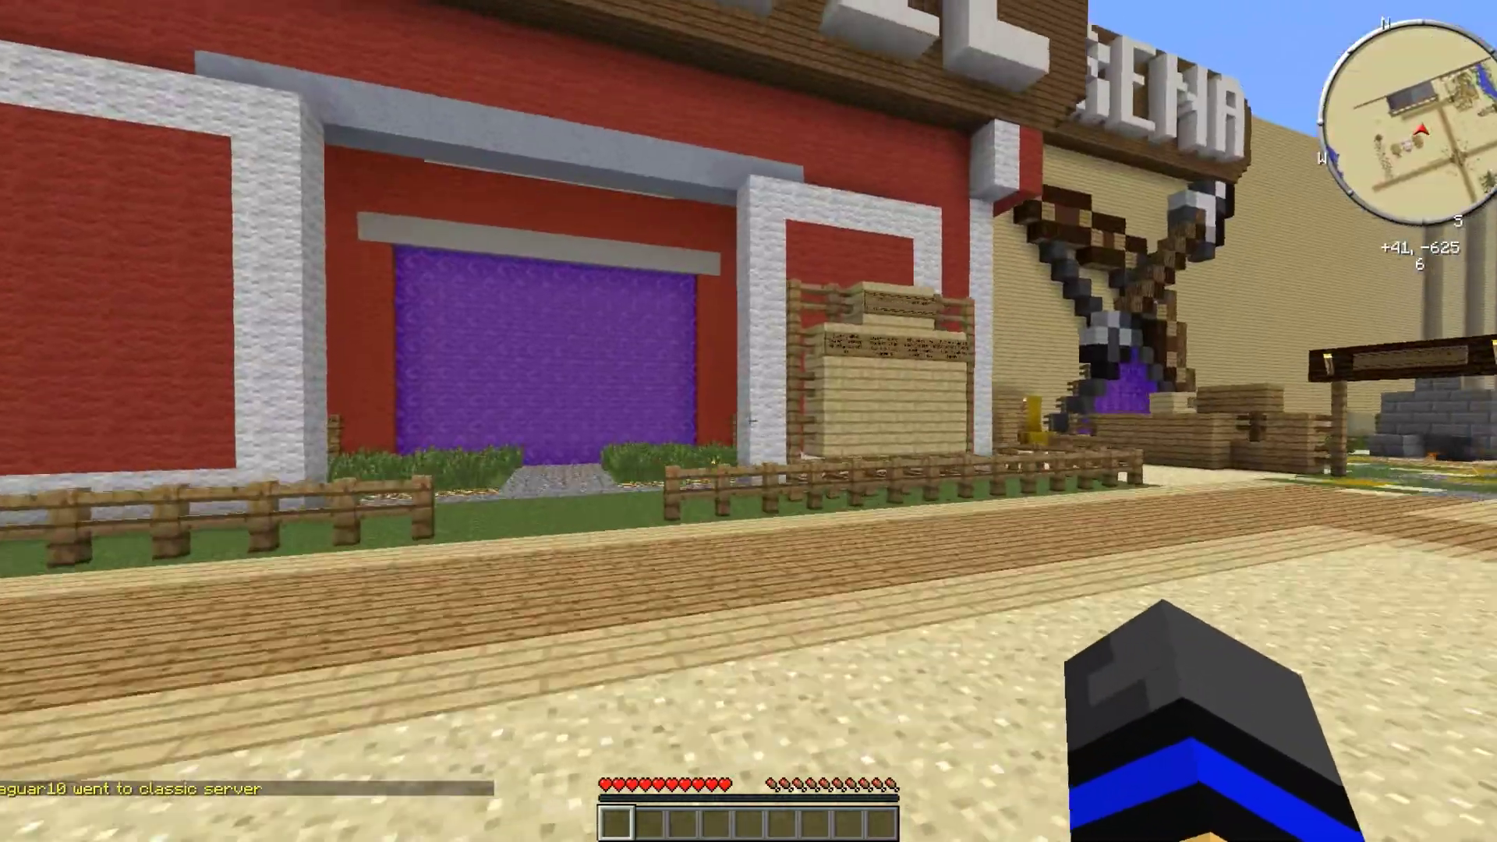
pyautogui.press('w')
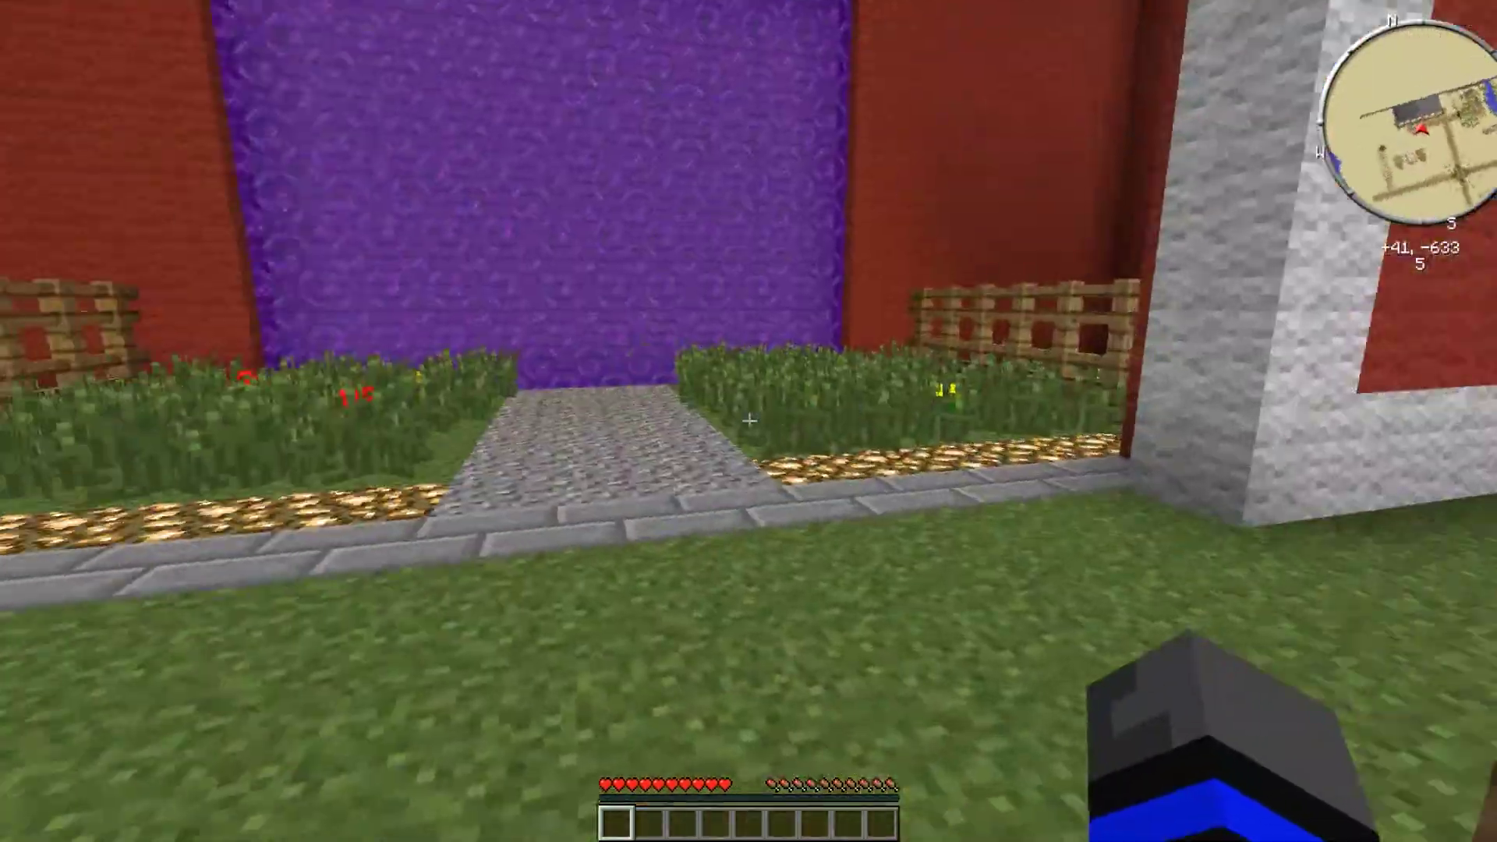
pyautogui.press('w')
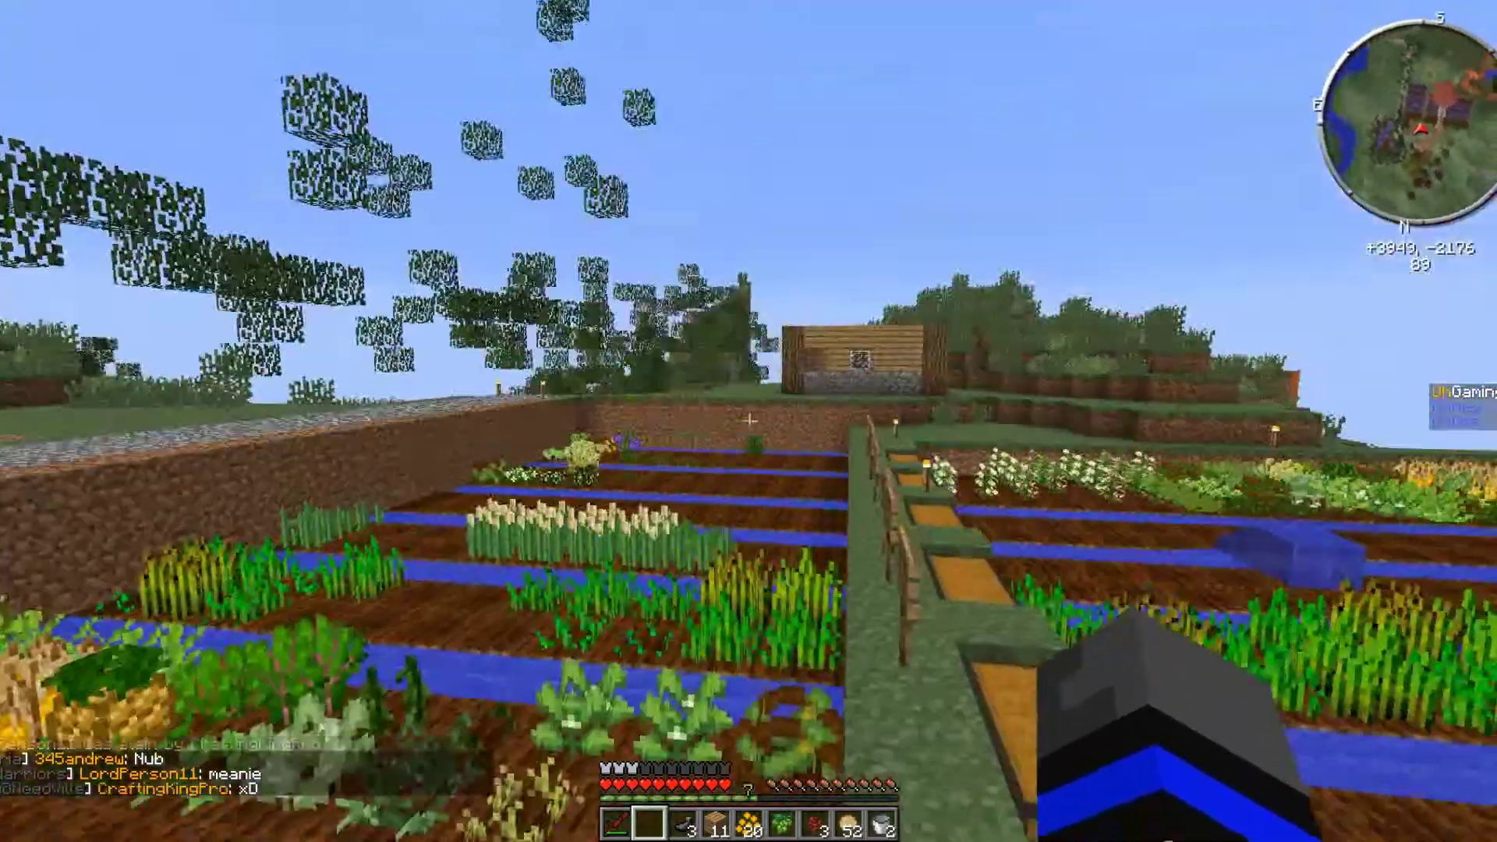
# Check the inventory and look inside the drying table
pyautogui.press('e')
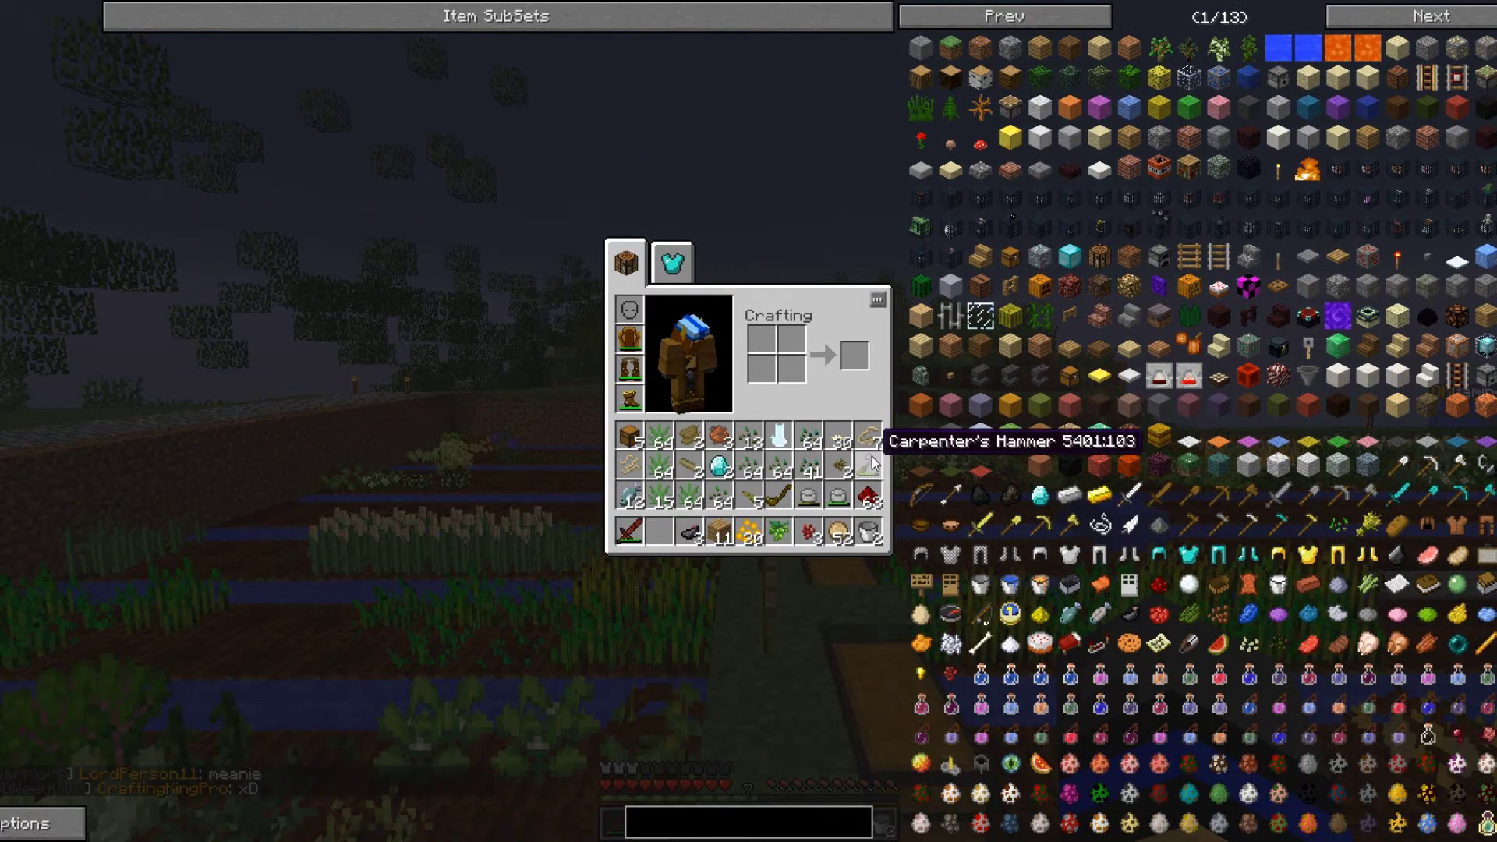
pyautogui.press('Escape')
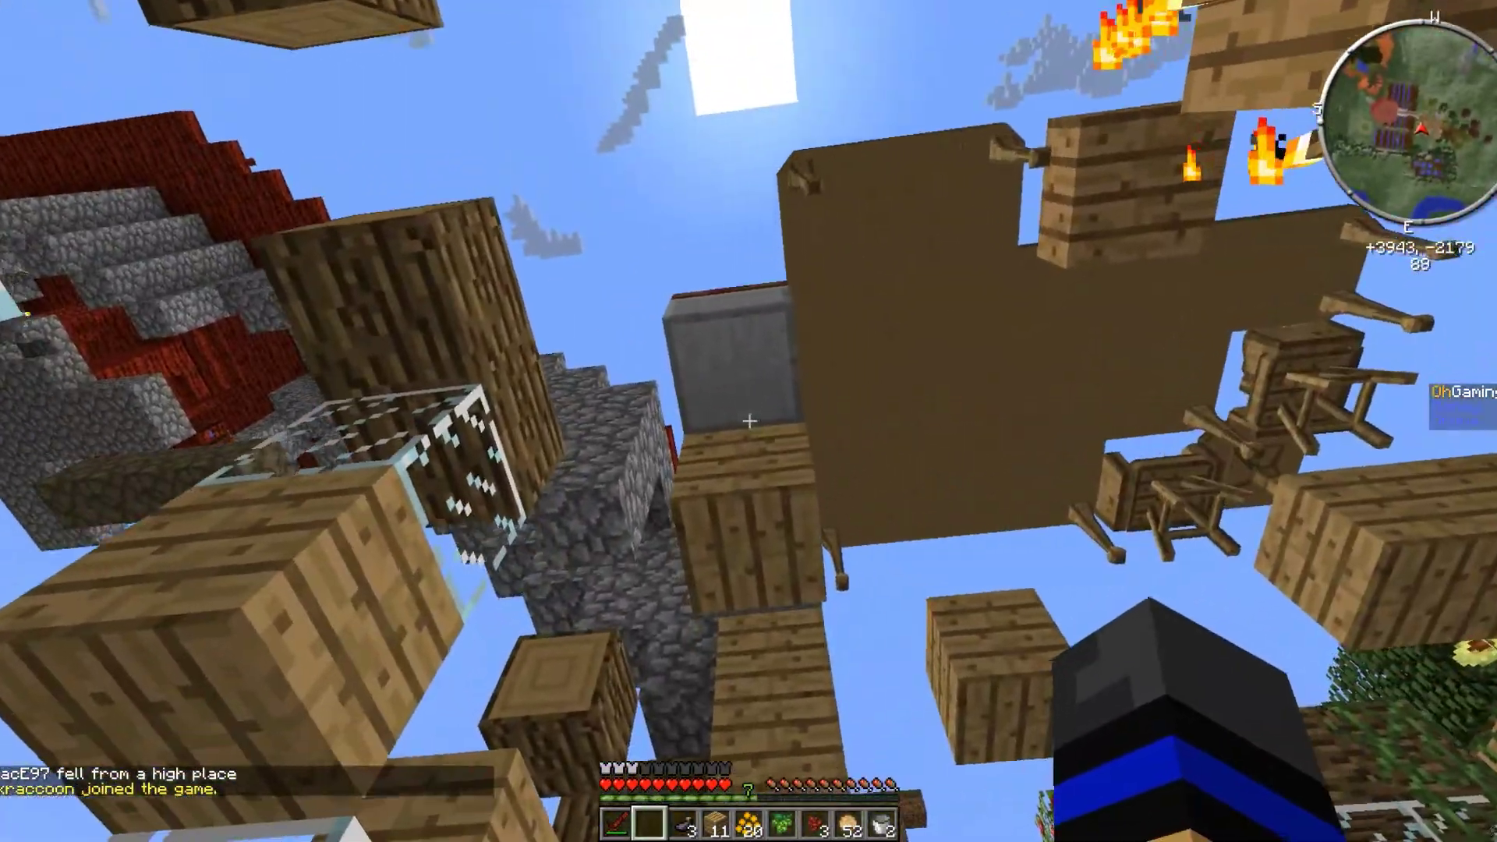
pyautogui.rightClick(749, 421)
pyautogui.press('Escape')
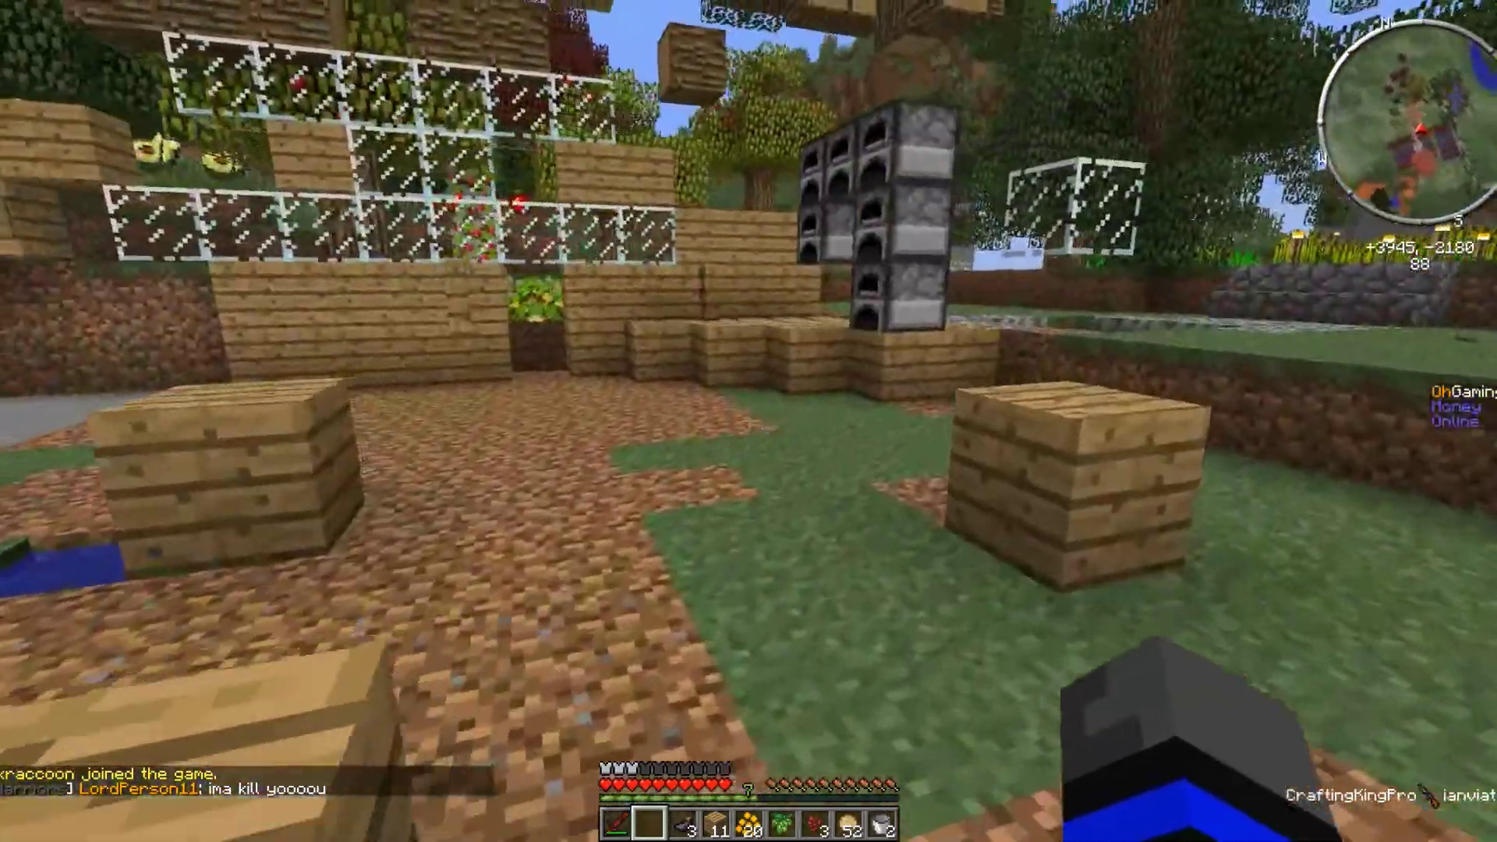
# Walk out into the yard and face the grave sign
pyautogui.press('w')
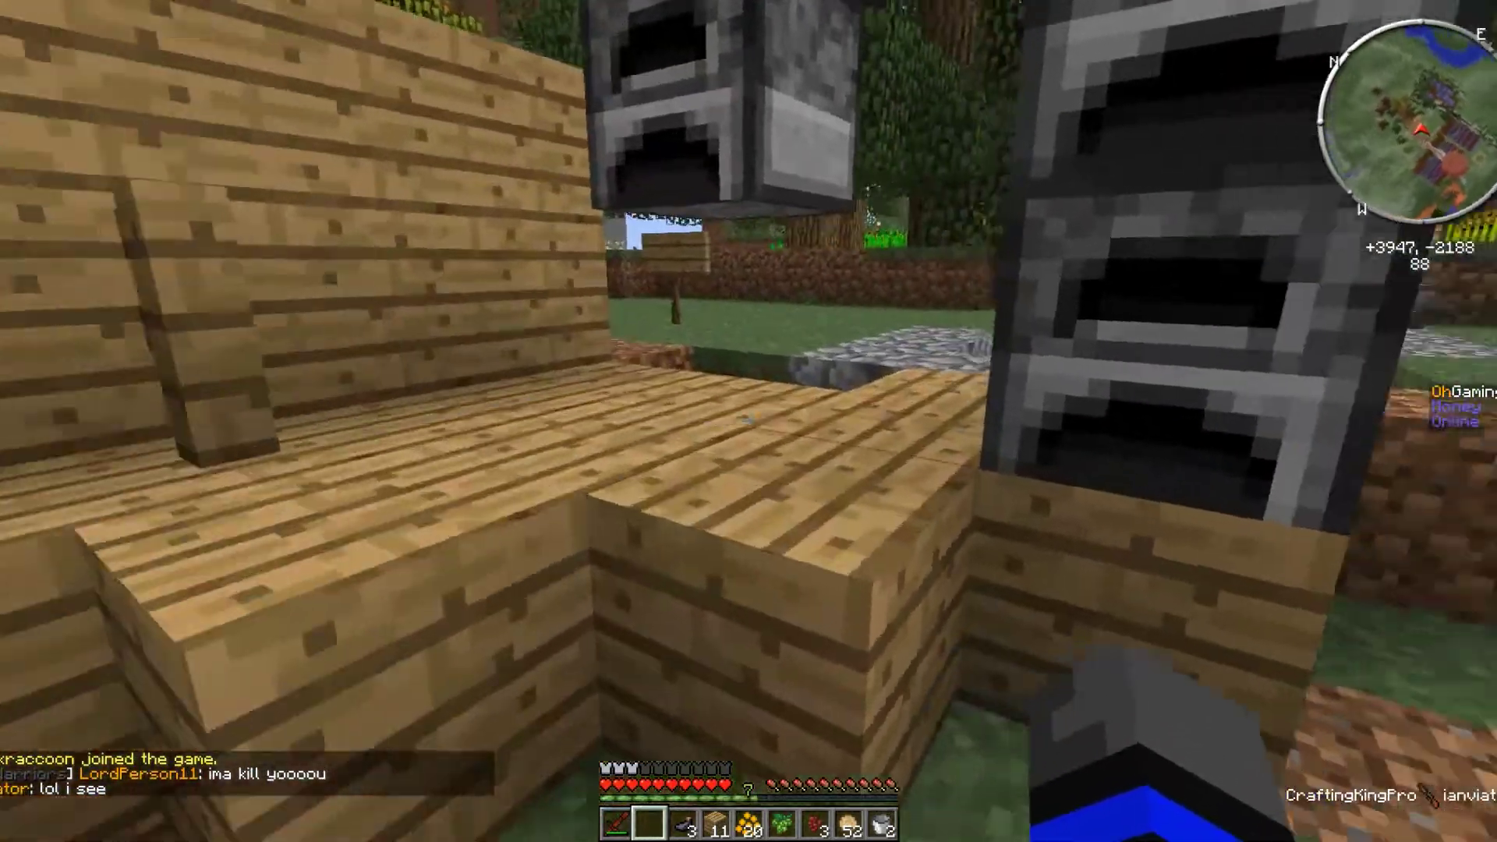
pyautogui.press('w')
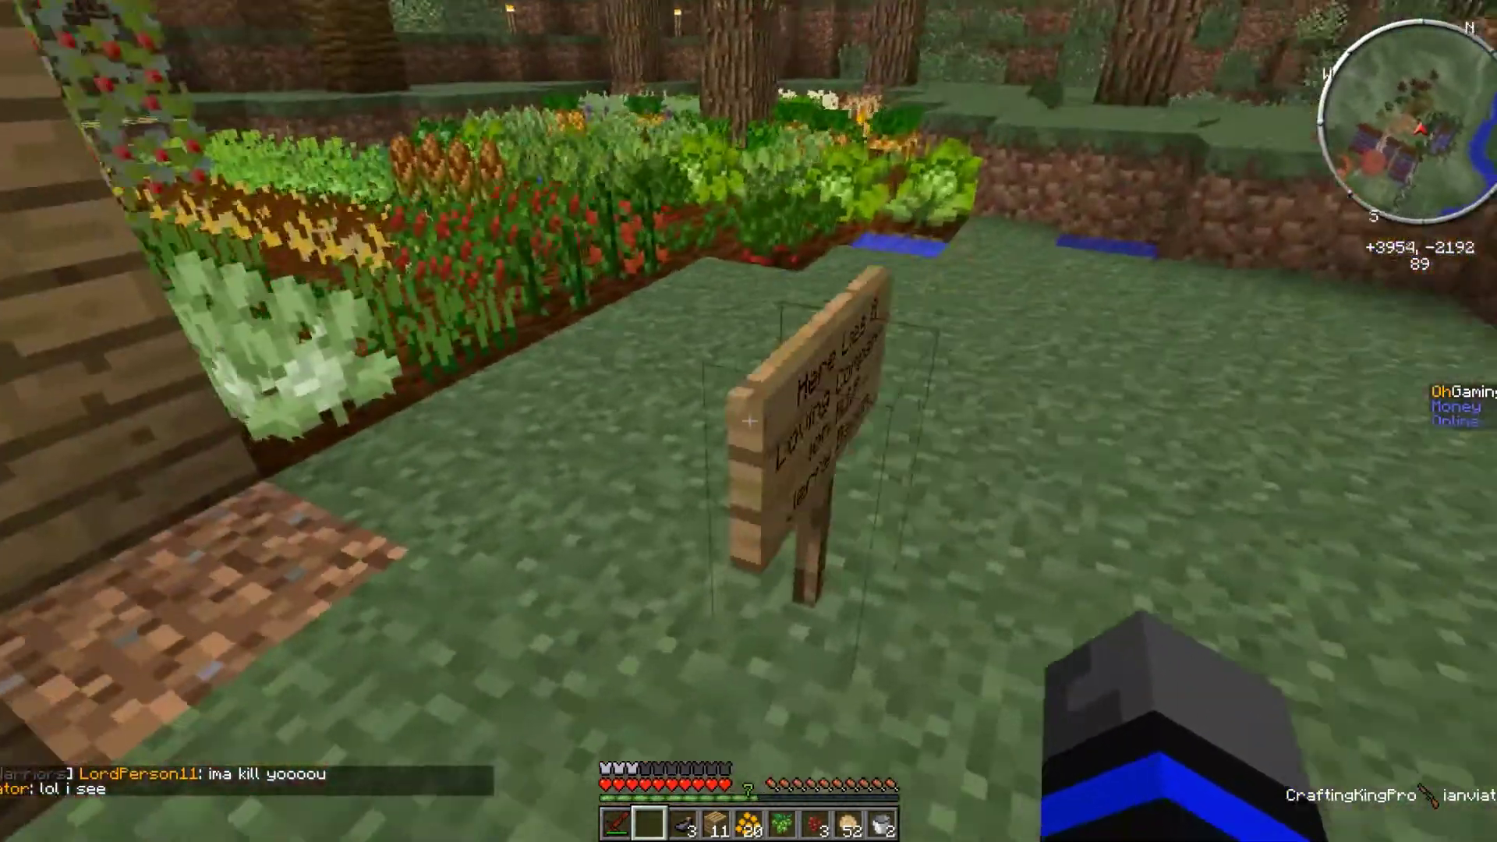
pyautogui.press('a')
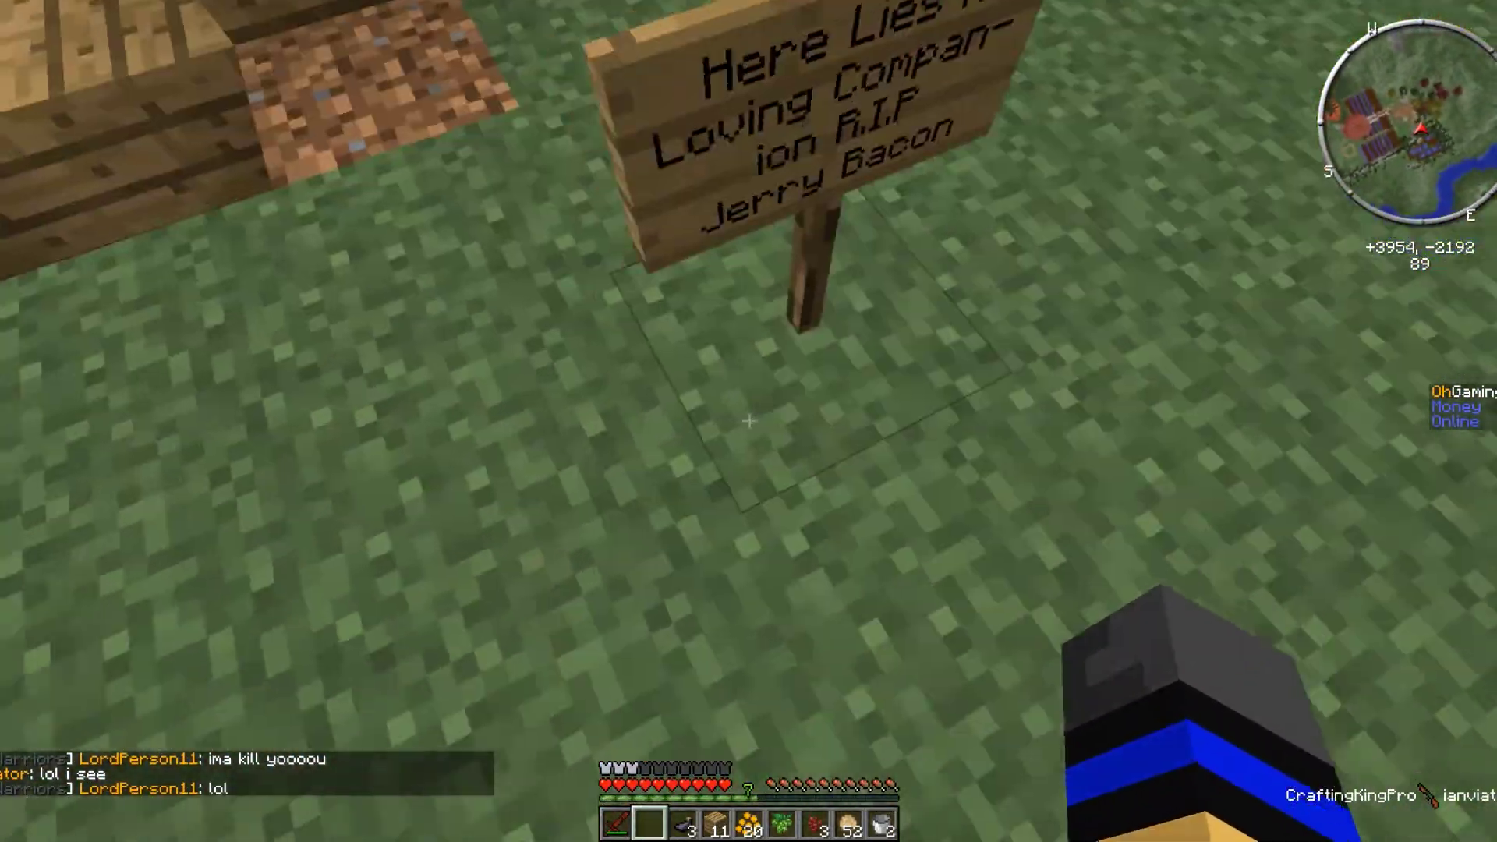
# Dig up the ground by the sign and reseal the chest hole with dirt blocks
pyautogui.moveTo(749, 421); pyautogui.dragTo(749, 421)
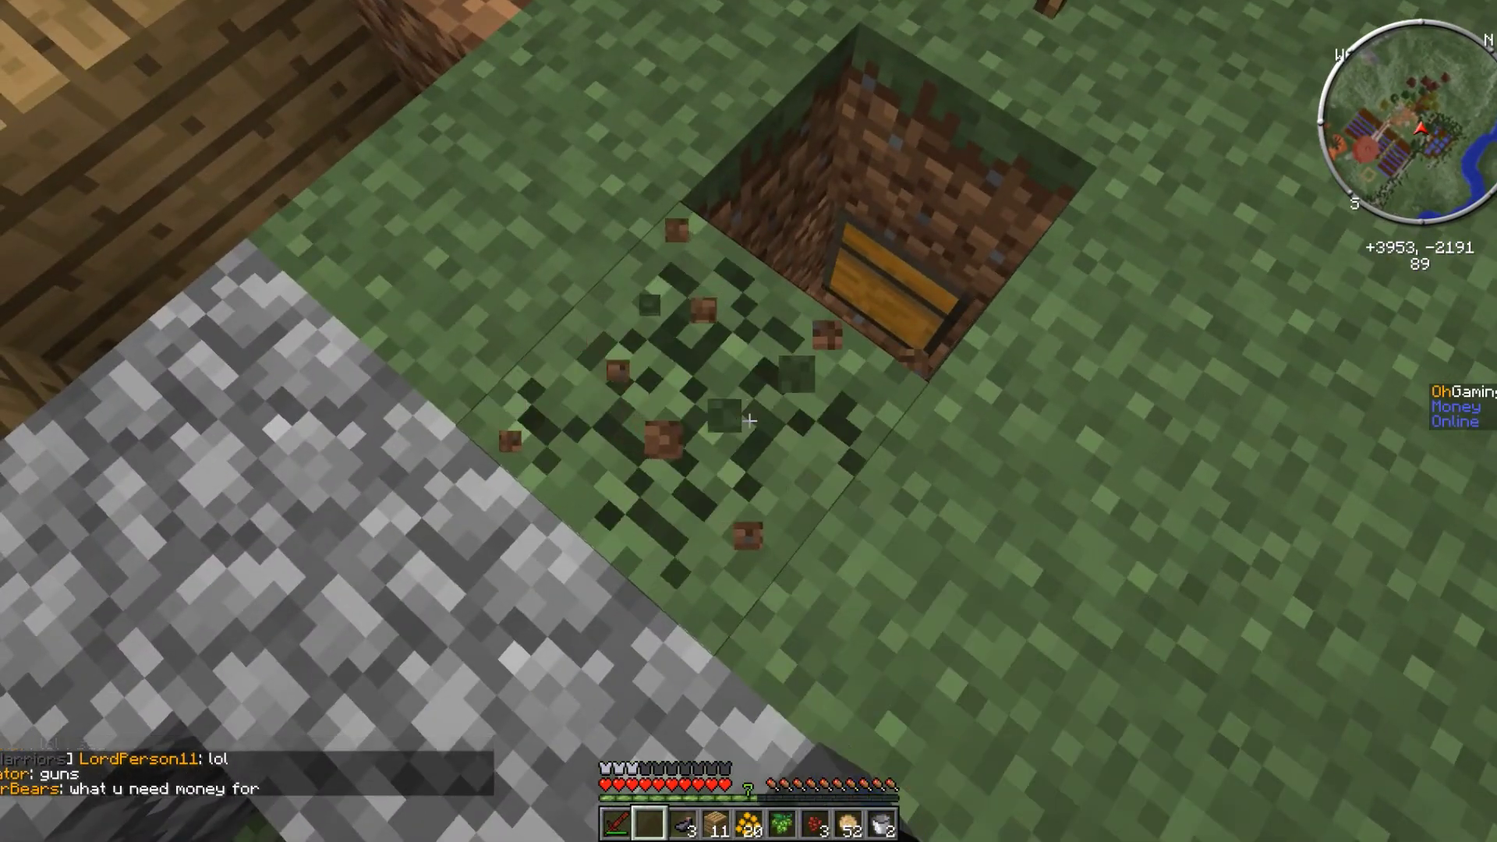
pyautogui.scroll(1, 748, 421)
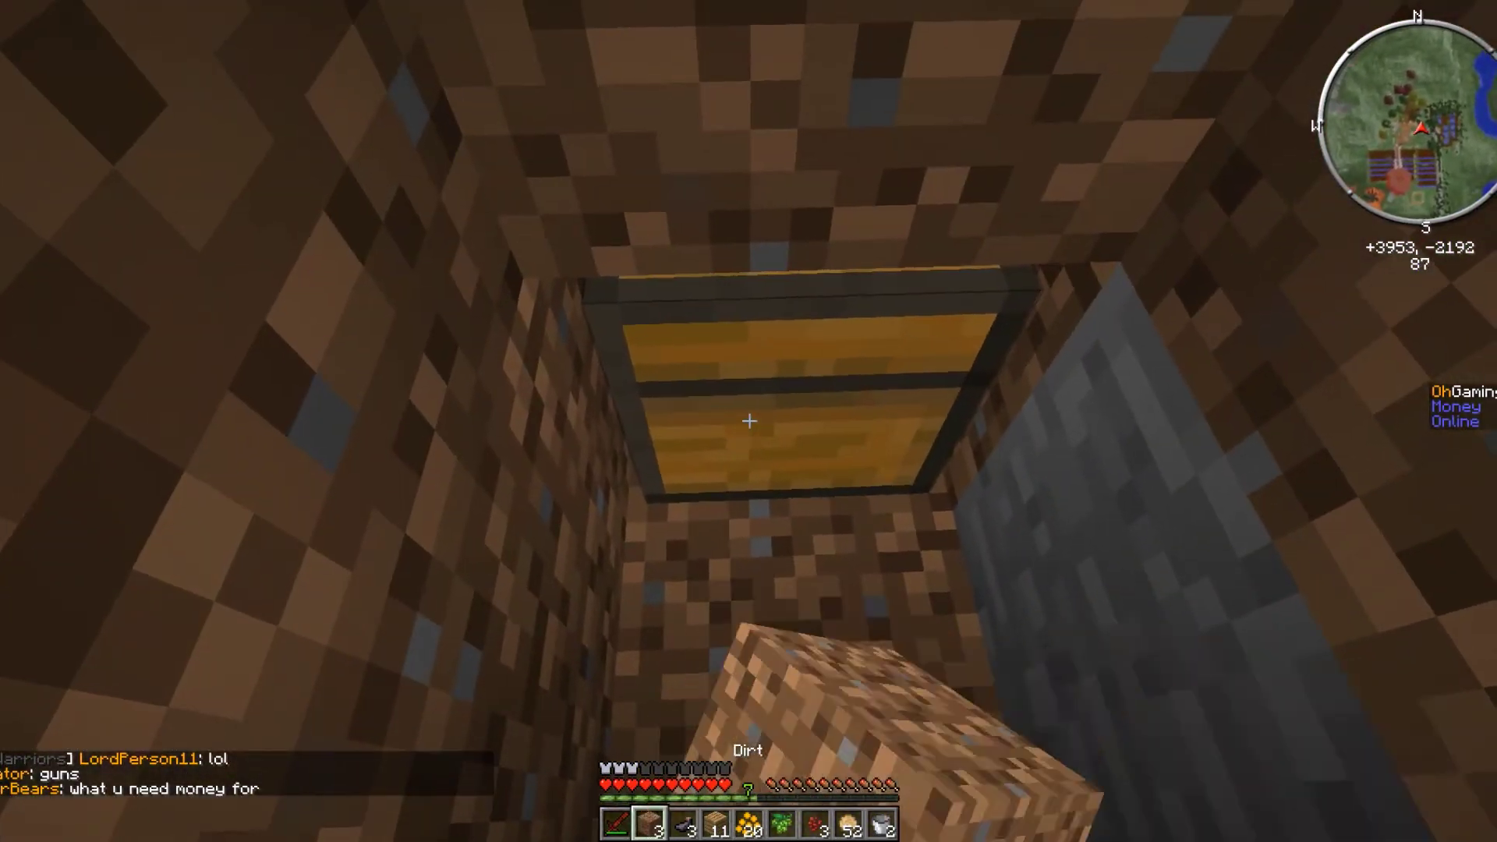
pyautogui.rightClick(748, 421)
pyautogui.press('space')
pyautogui.rightClick(749, 421)
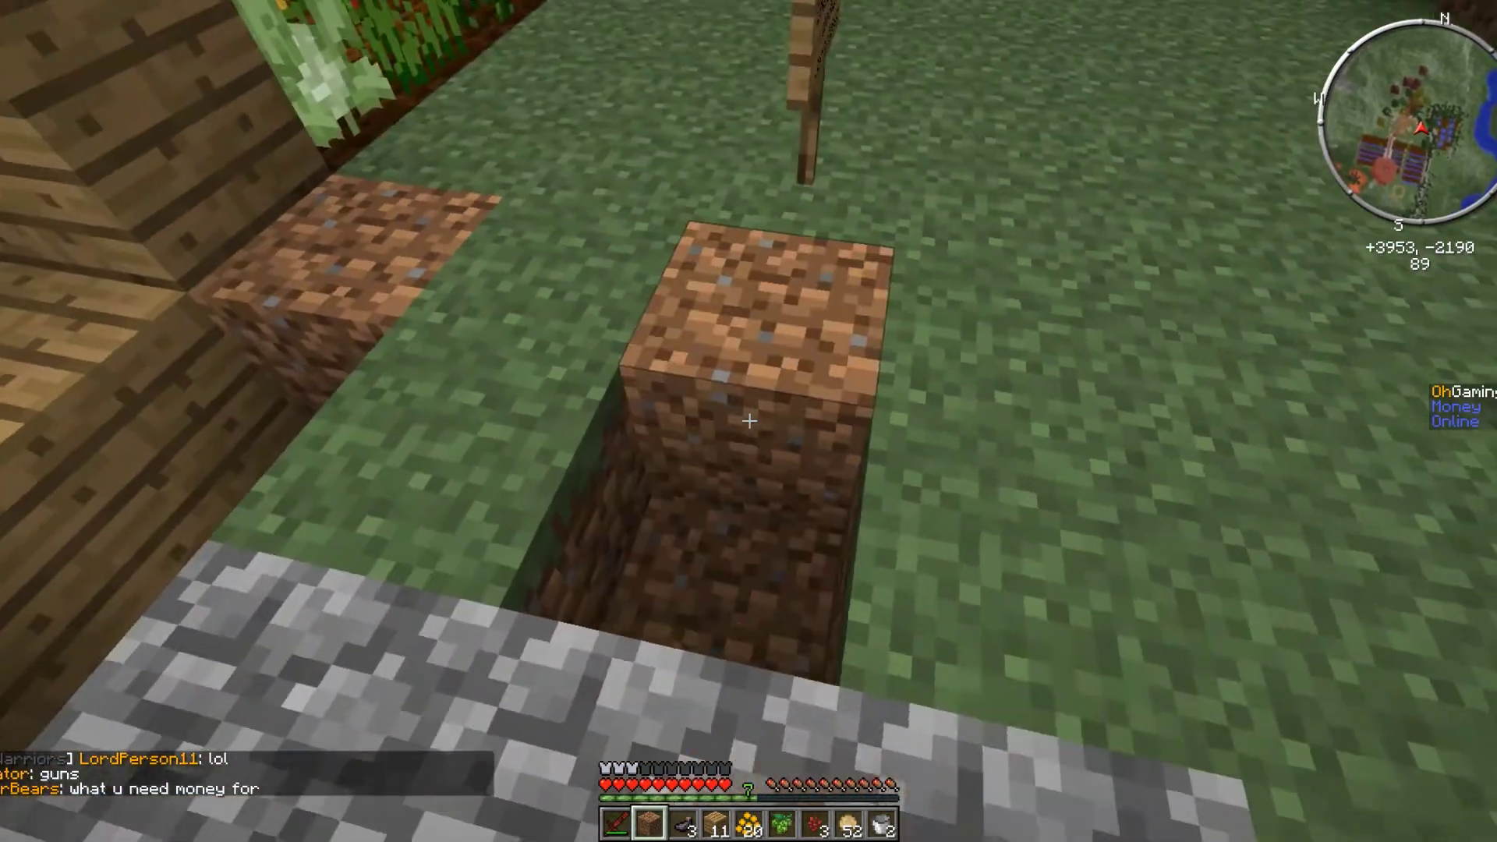
pyautogui.rightClick(748, 421)
# Check the inventory and item list
pyautogui.press('e')
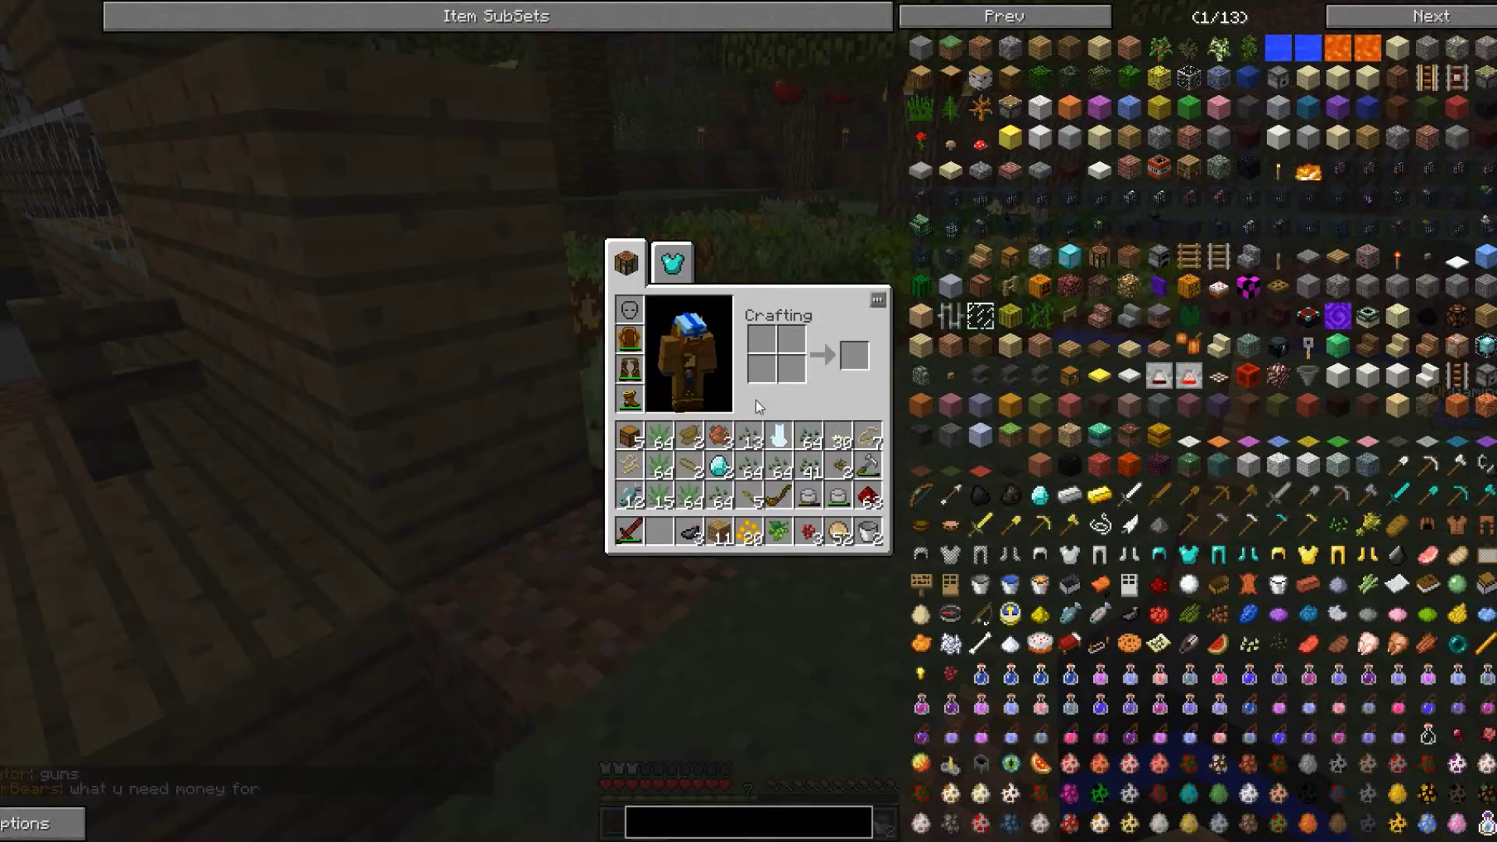
pyautogui.press('e')
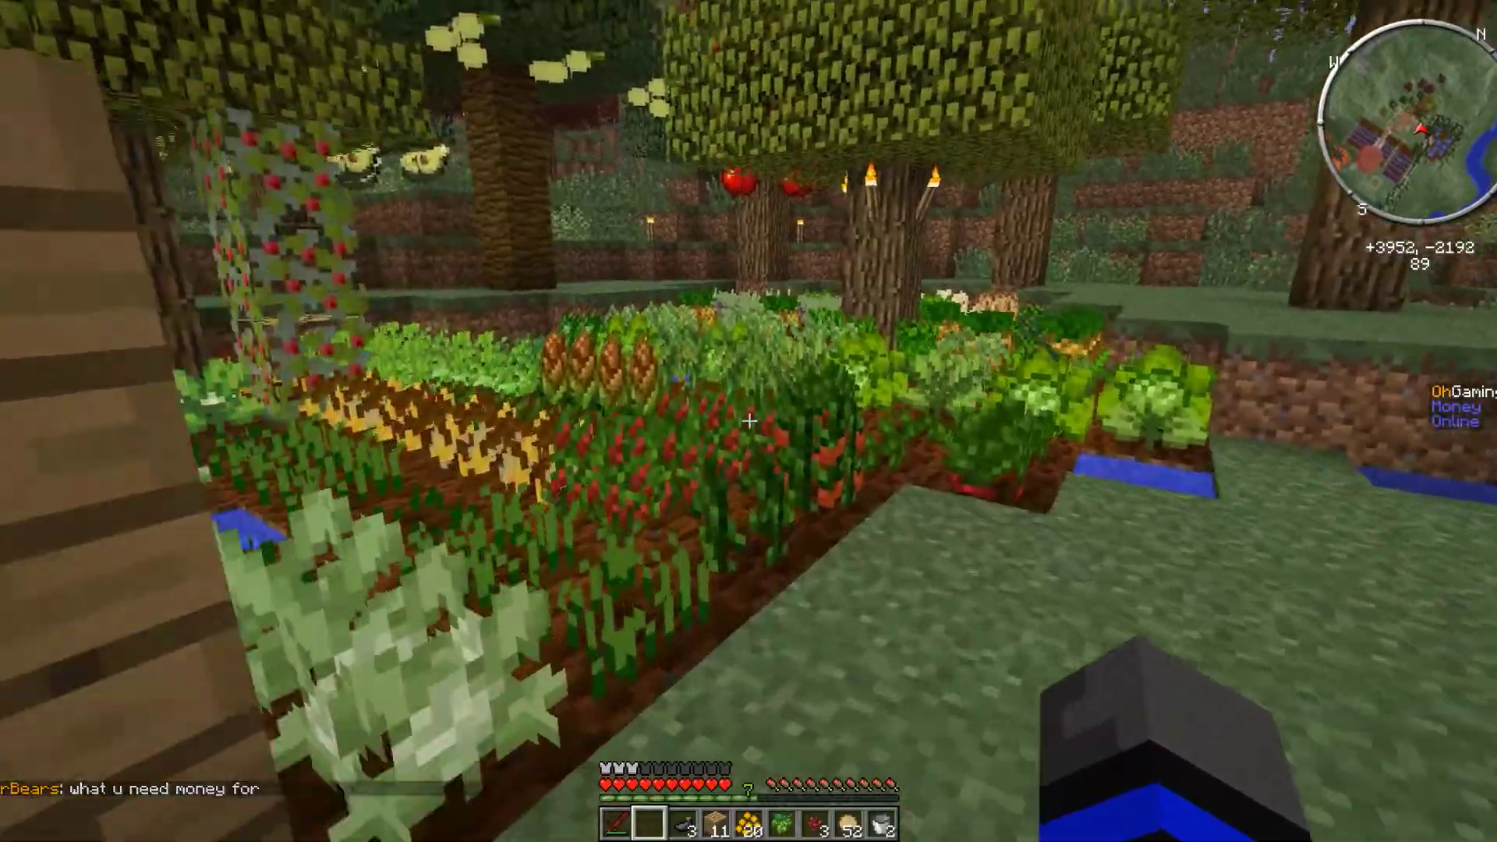
pyautogui.press('e')
pyautogui.press('e')
pyautogui.press('e')
pyautogui.press('e')
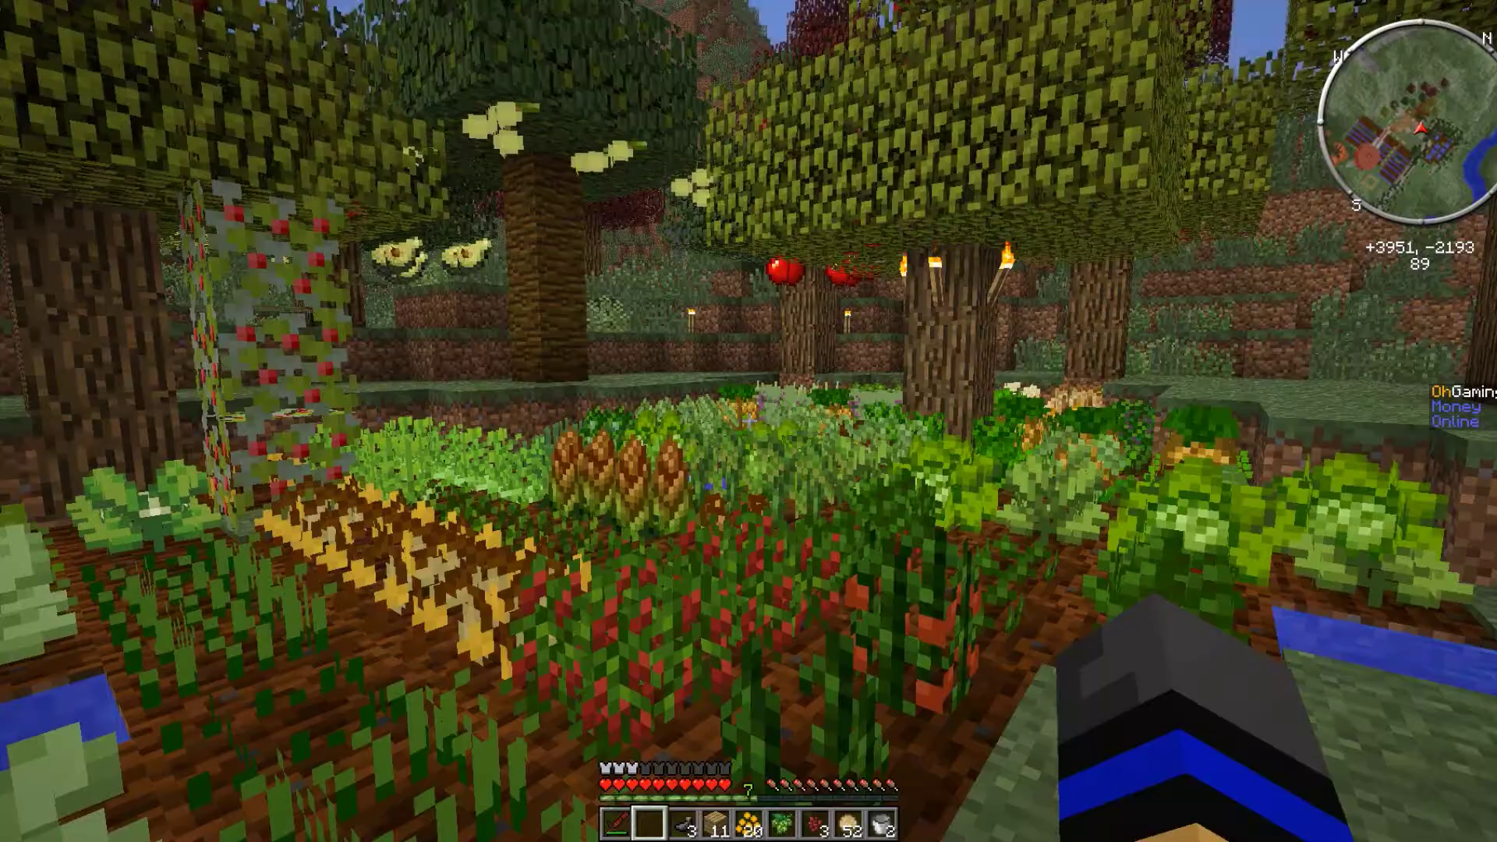
# Walk past the piston structure and berry bushes to the floor between the furnaces
pyautogui.press('w')
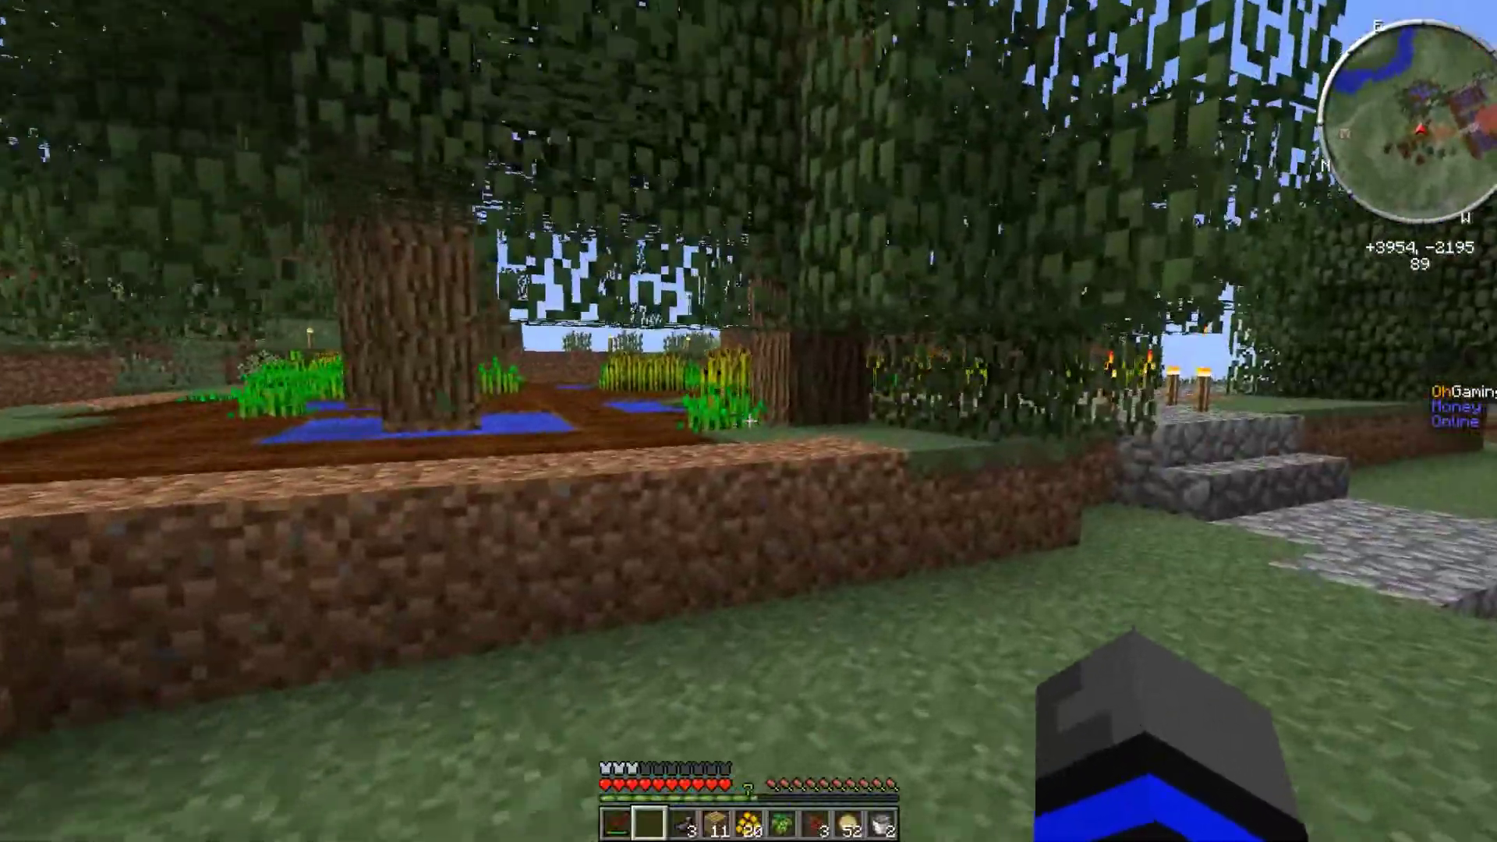
pyautogui.press('w')
pyautogui.press('w')
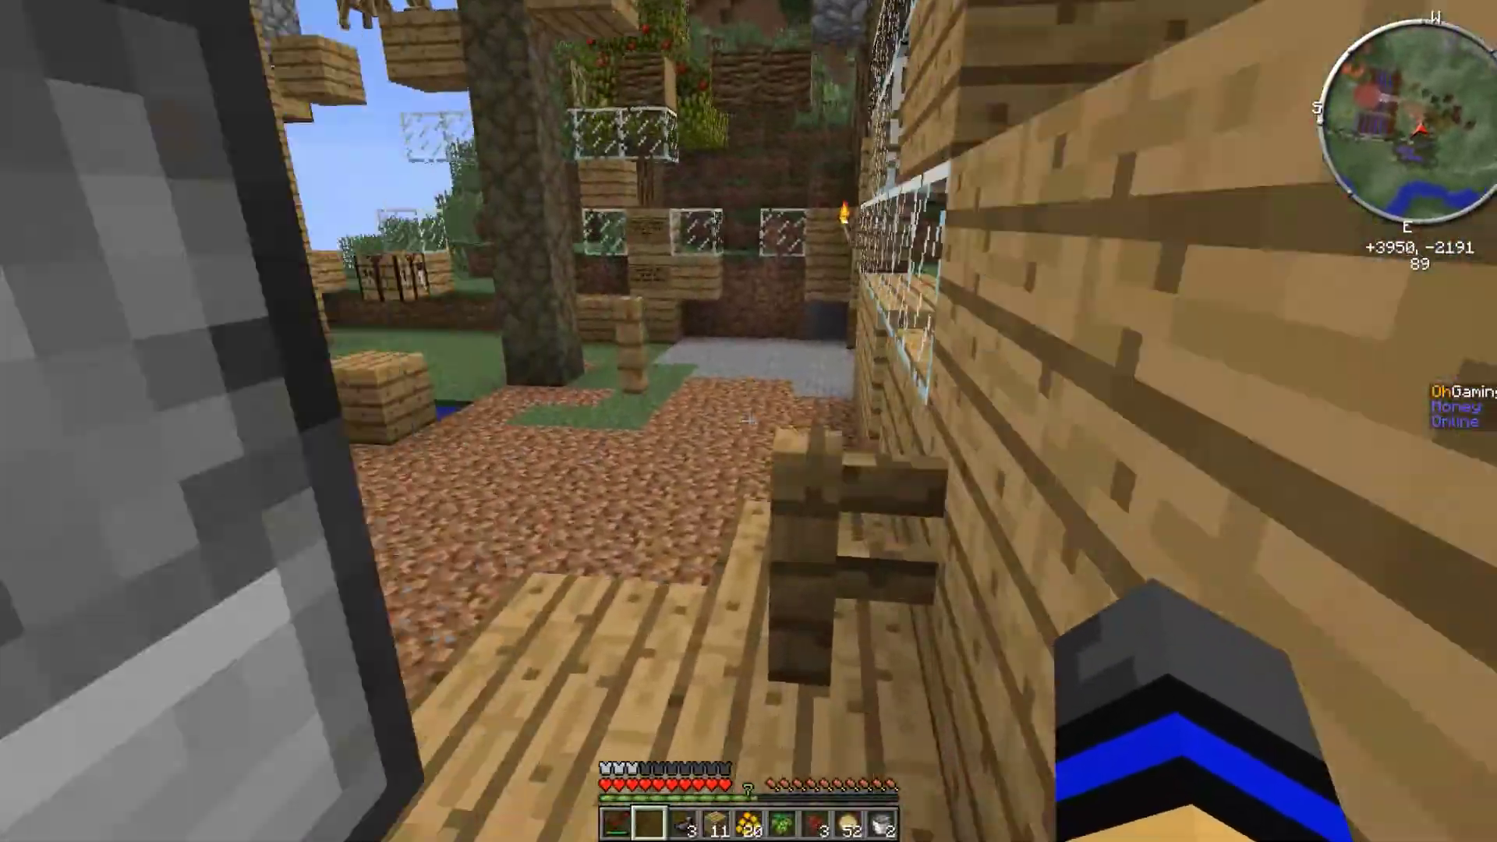
pyautogui.press('w')
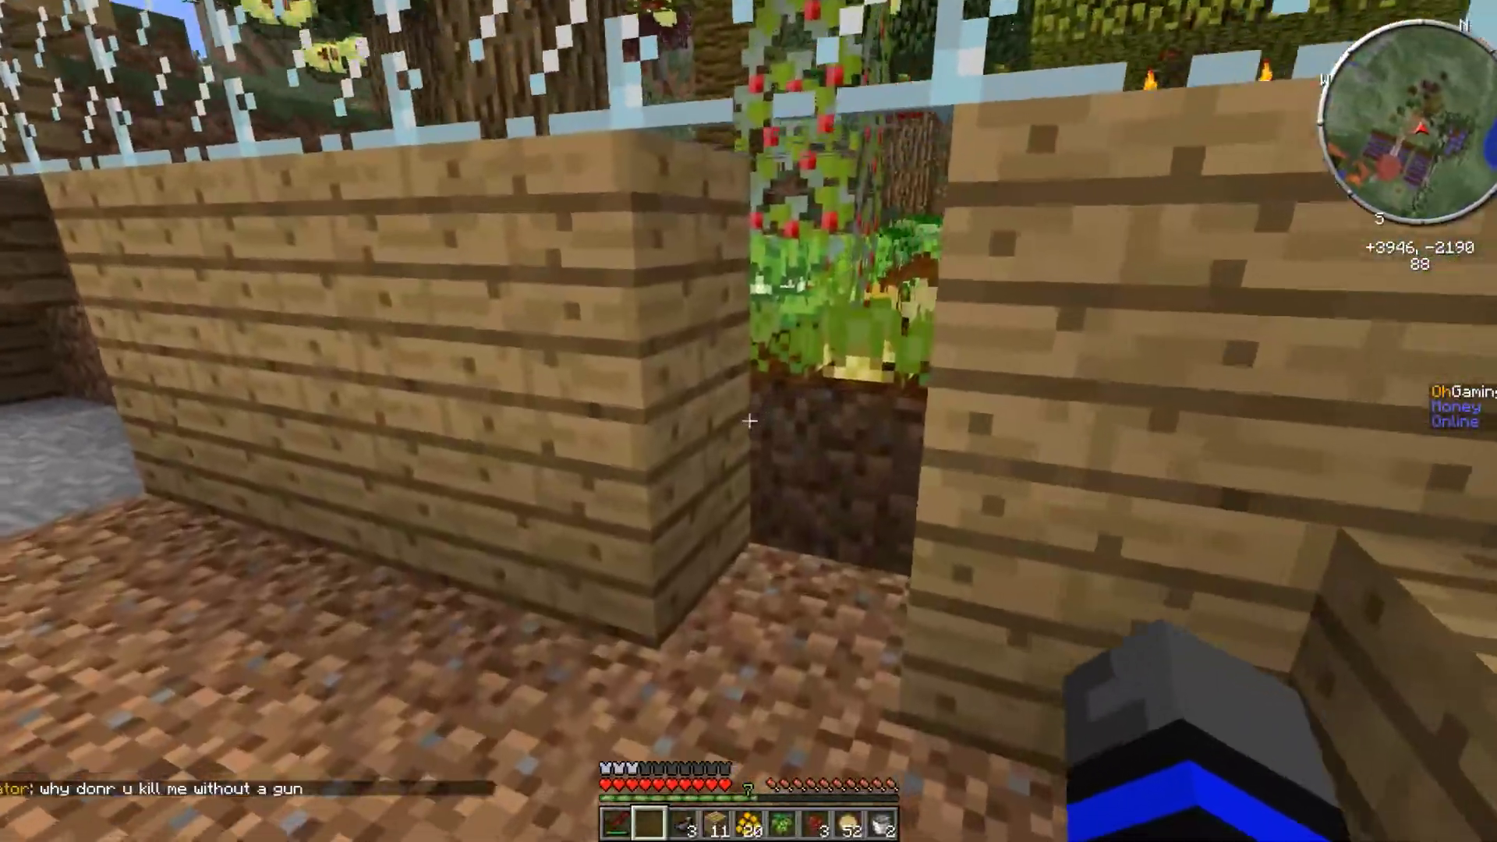
pyautogui.press('w')
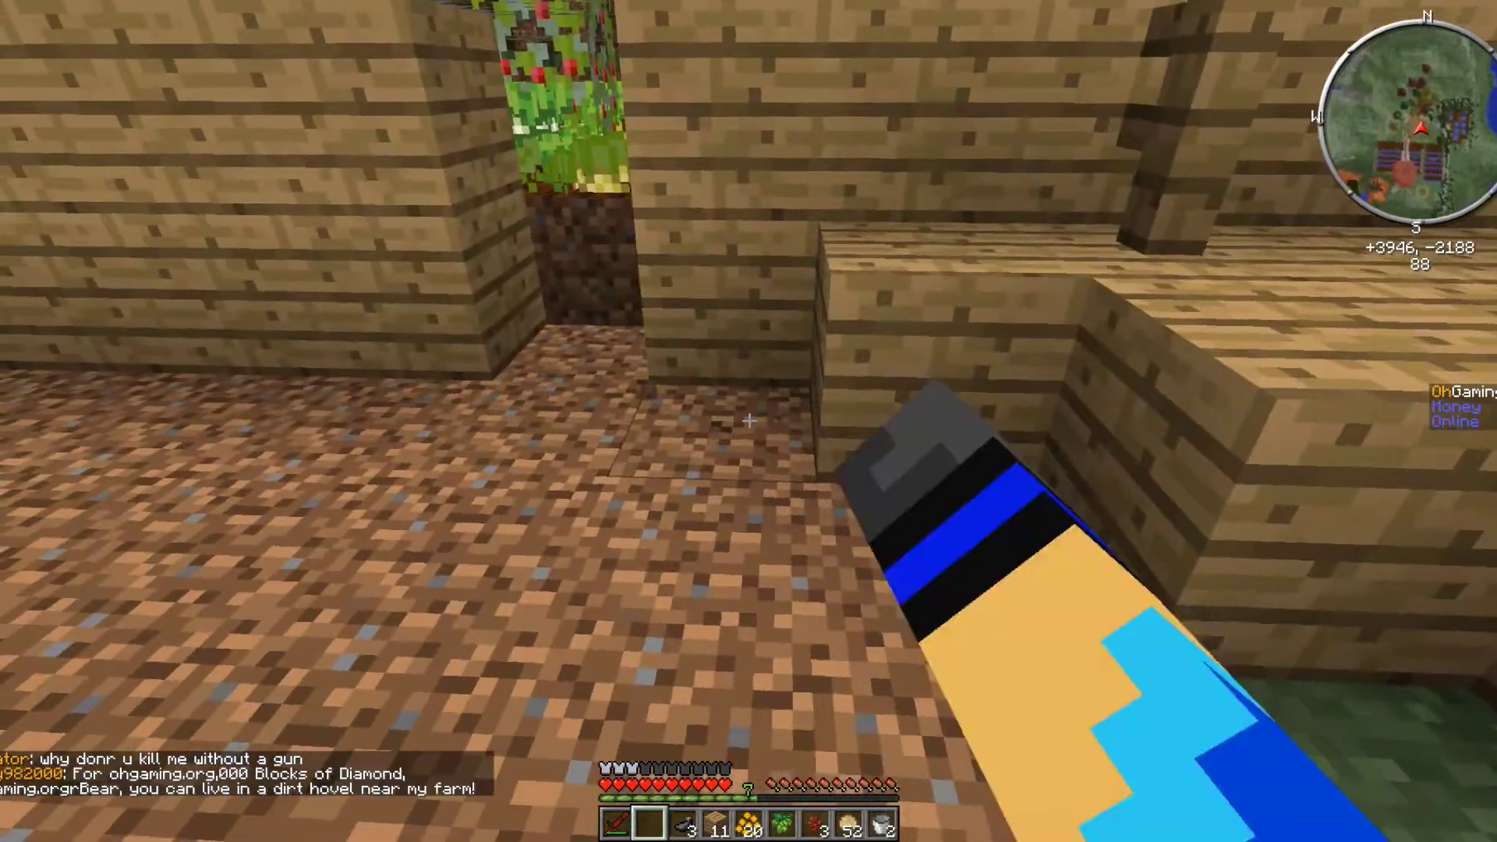
pyautogui.press('w')
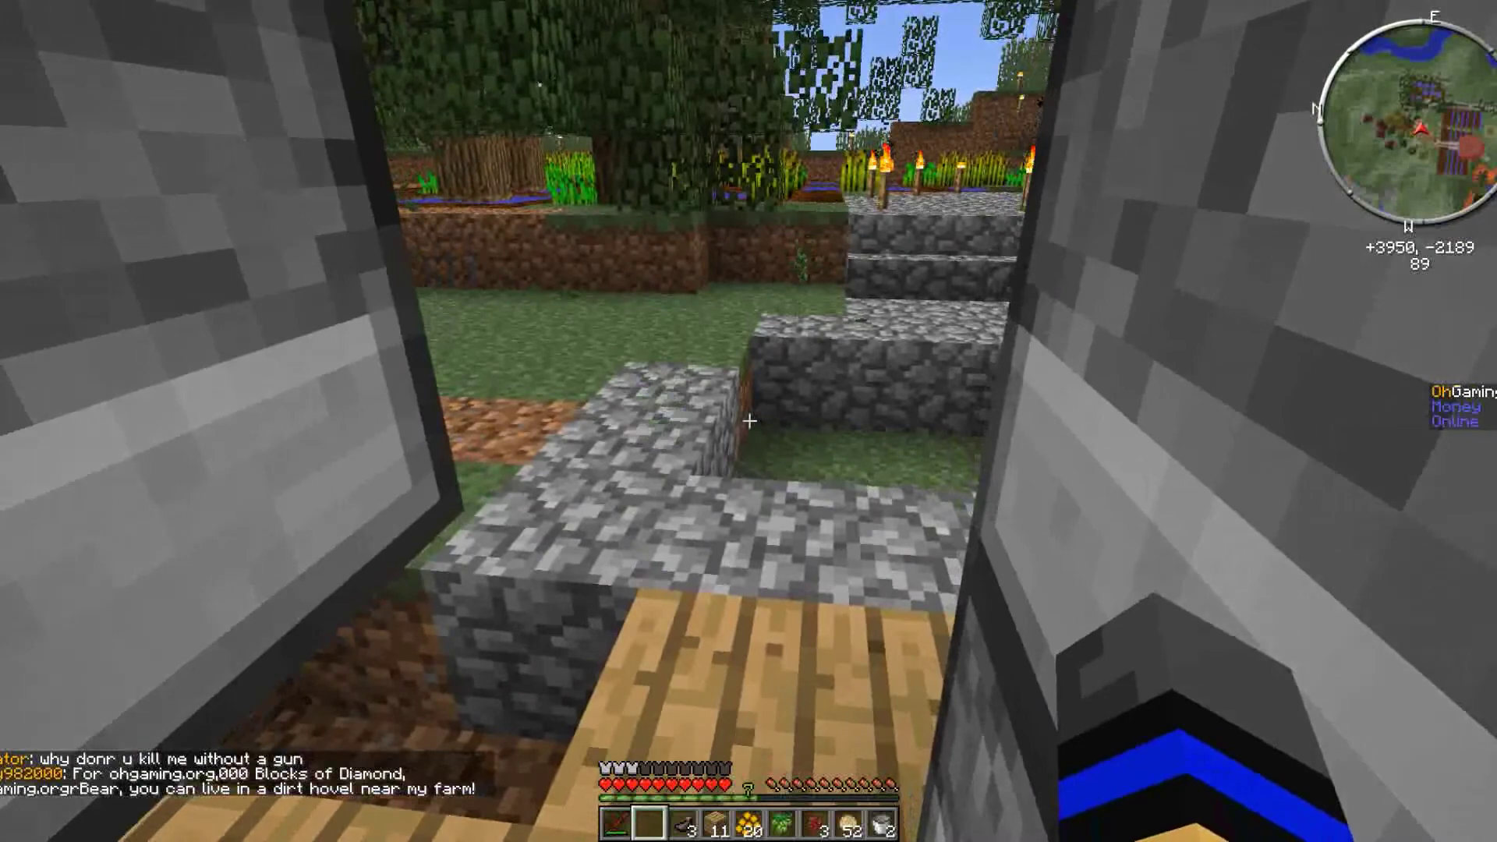
pyautogui.press('s')
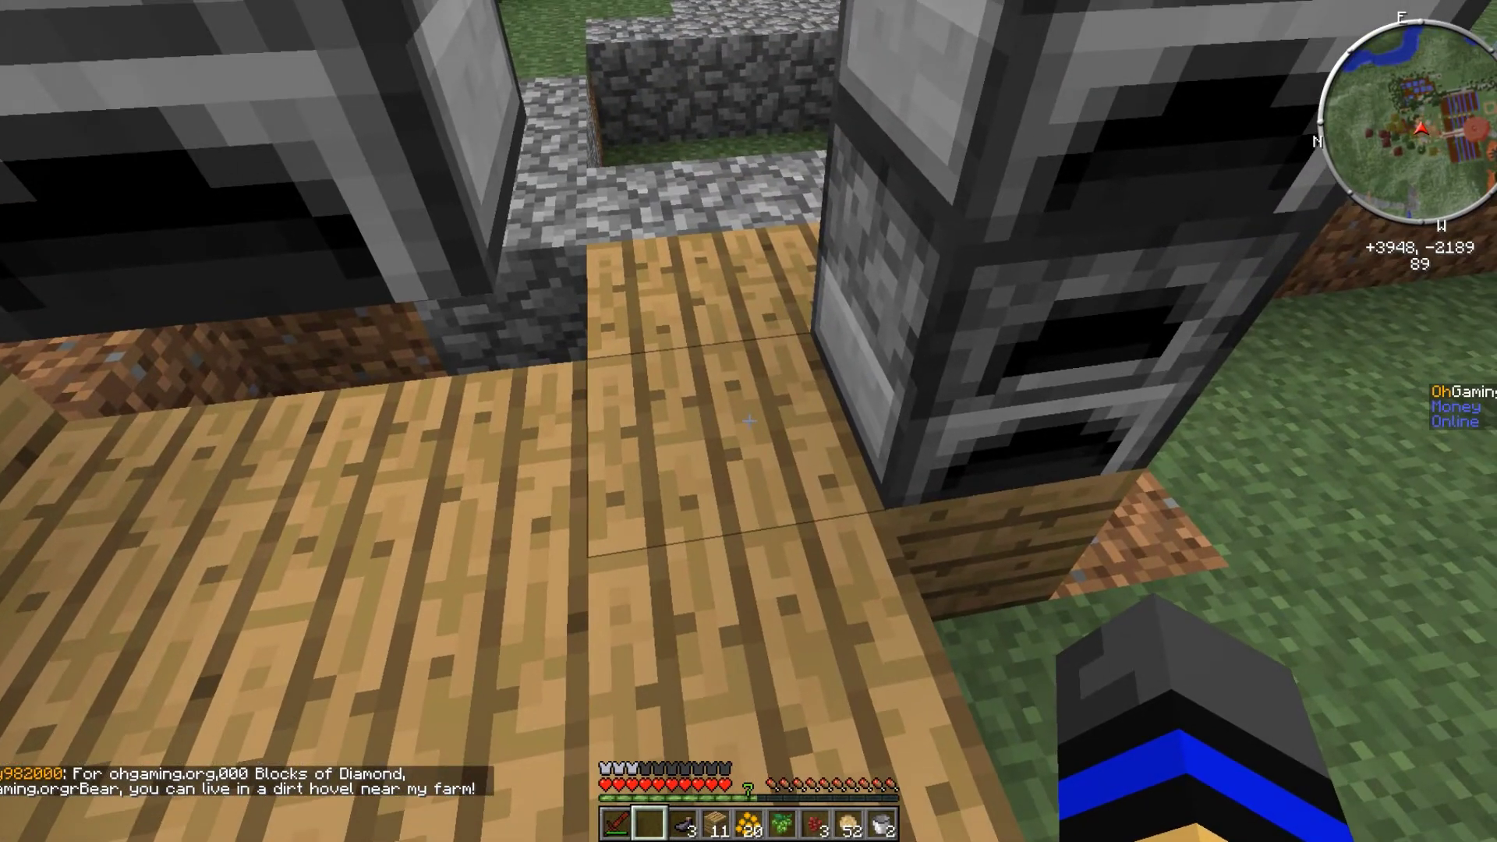
# Break the plank over the ladder shaft, drop to the hookah tables, and open the inventory
pyautogui.click(749, 422)
pyautogui.press('w')
pyautogui.press('w')
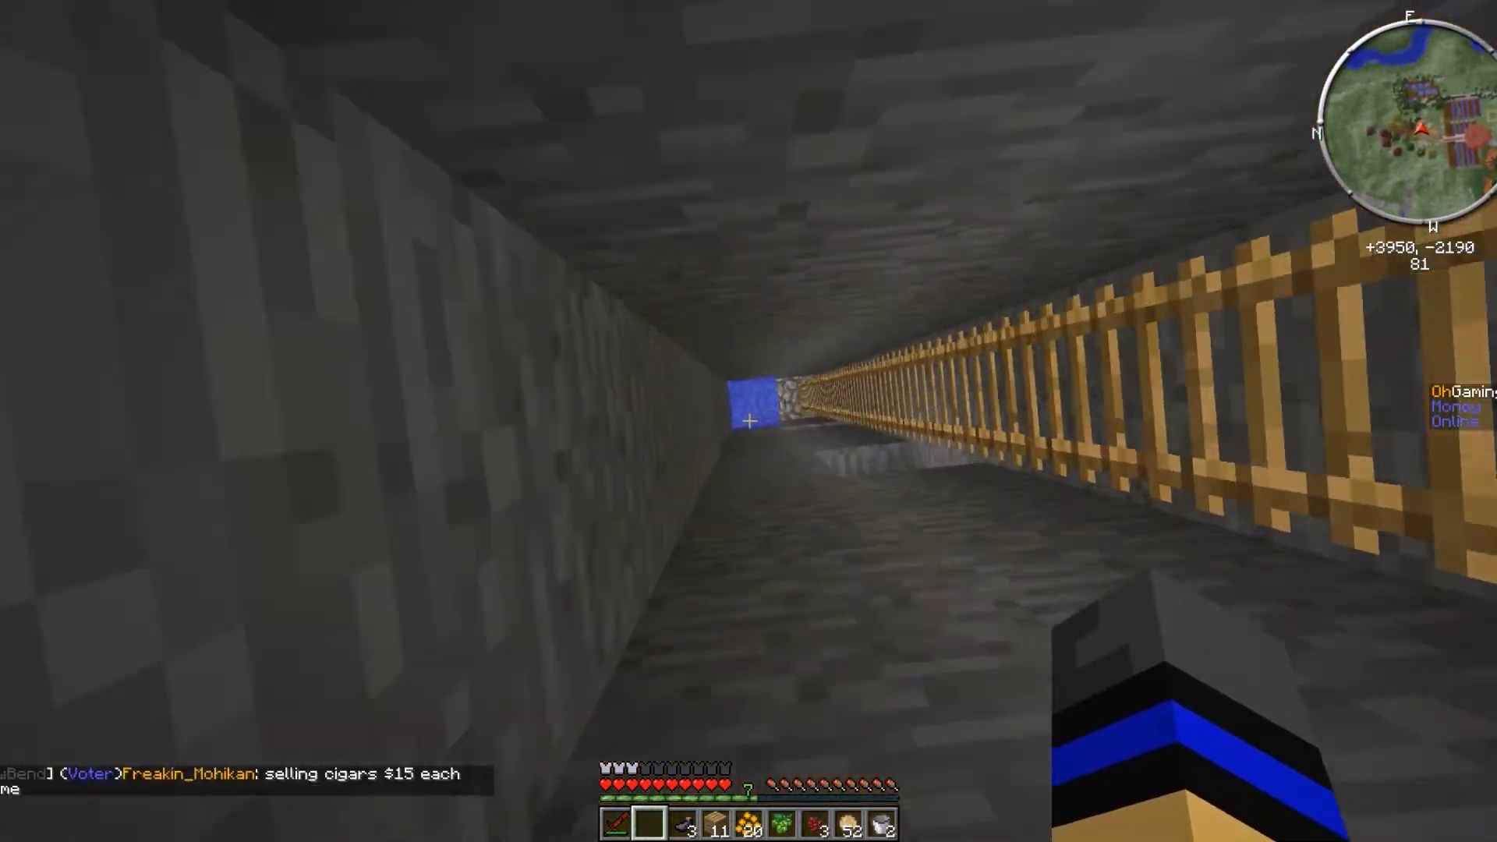
pyautogui.press('w')
pyautogui.press('w')
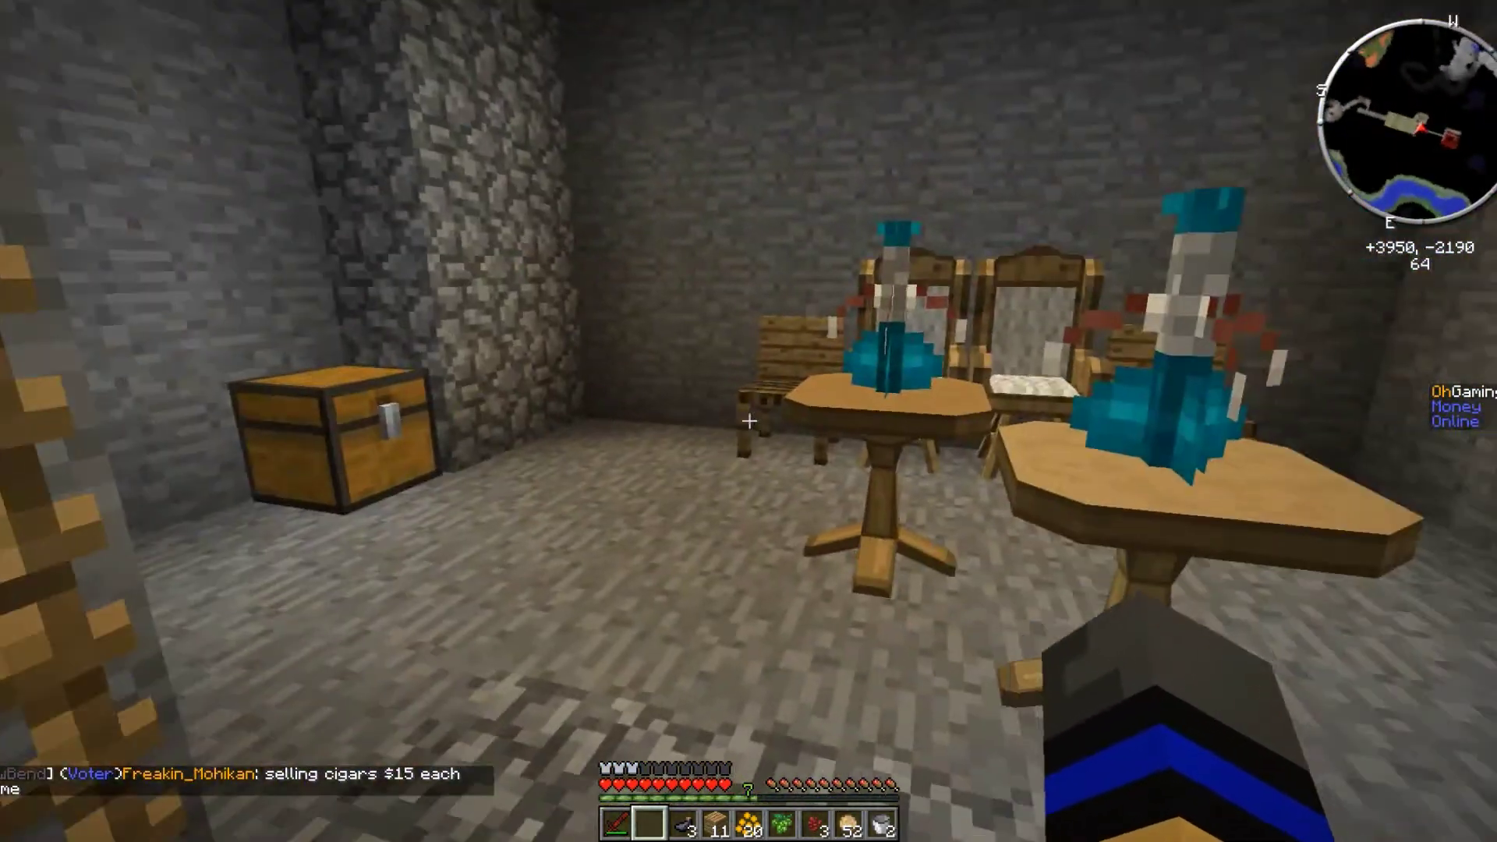
pyautogui.press('w')
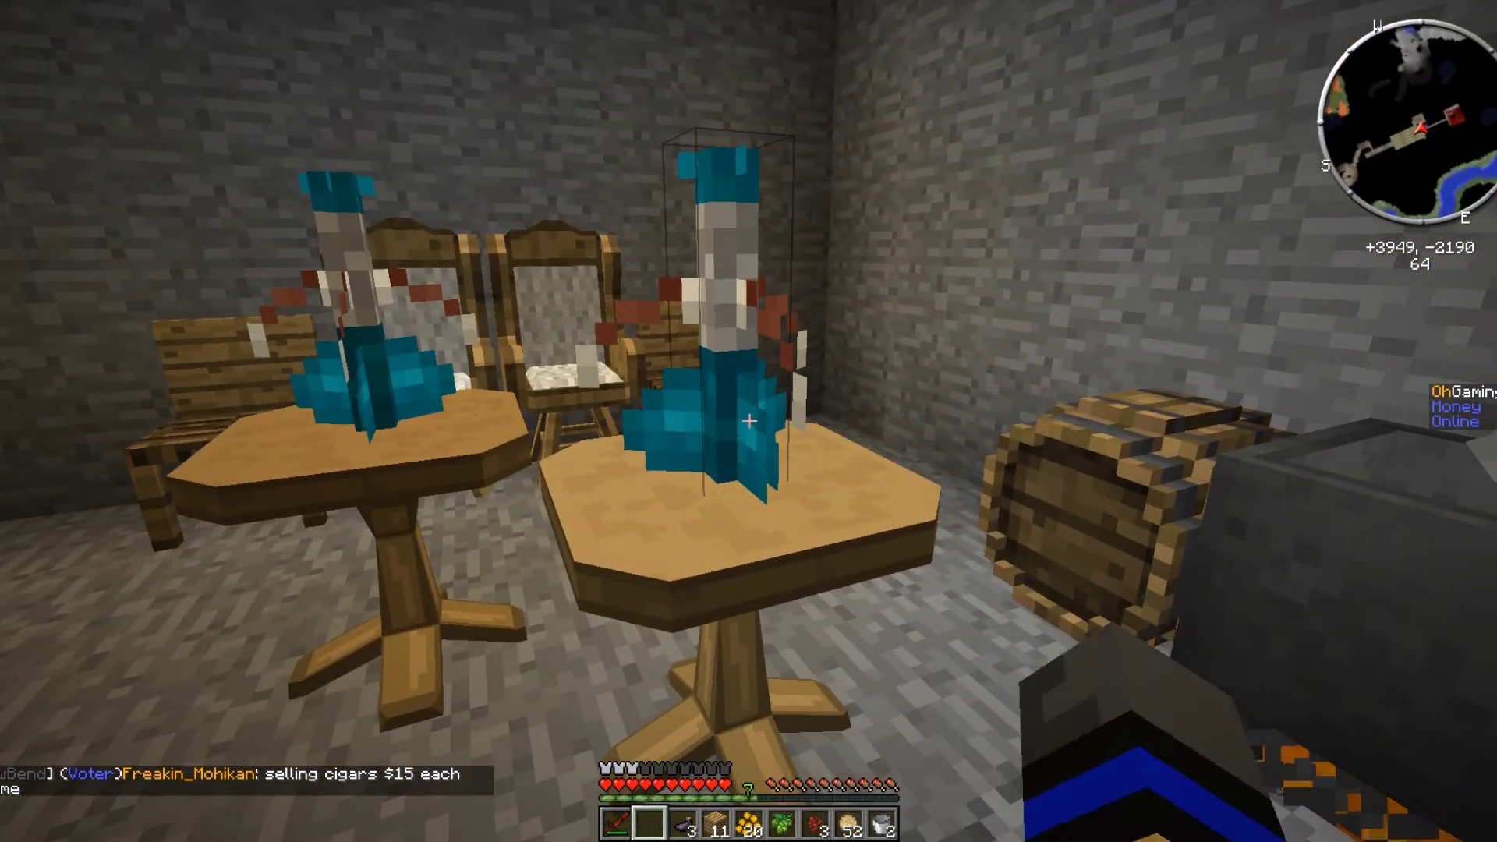
pyautogui.press('w')
pyautogui.press('e')
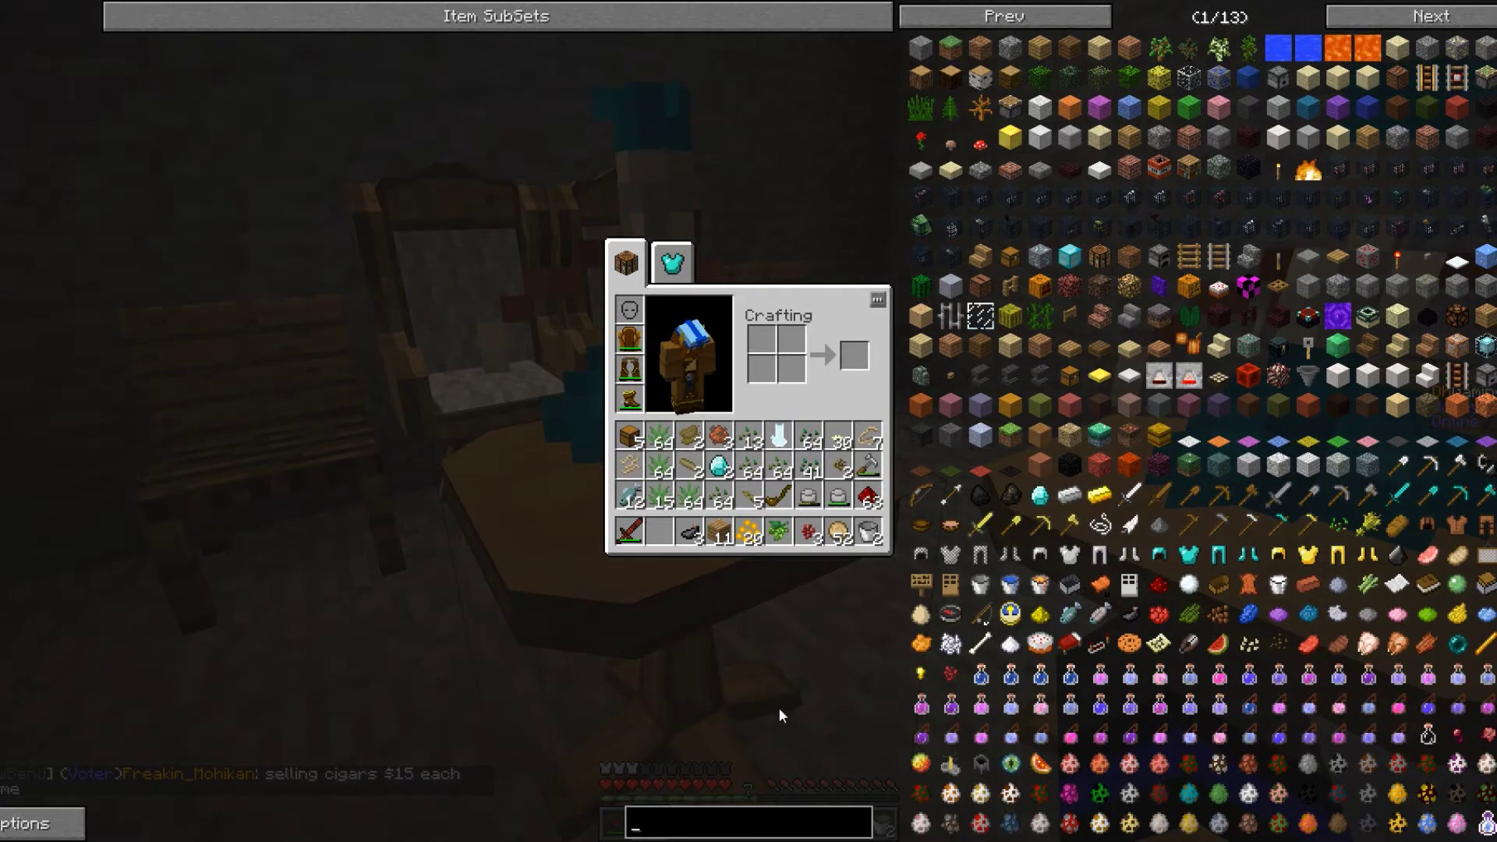
pyautogui.write('hook')
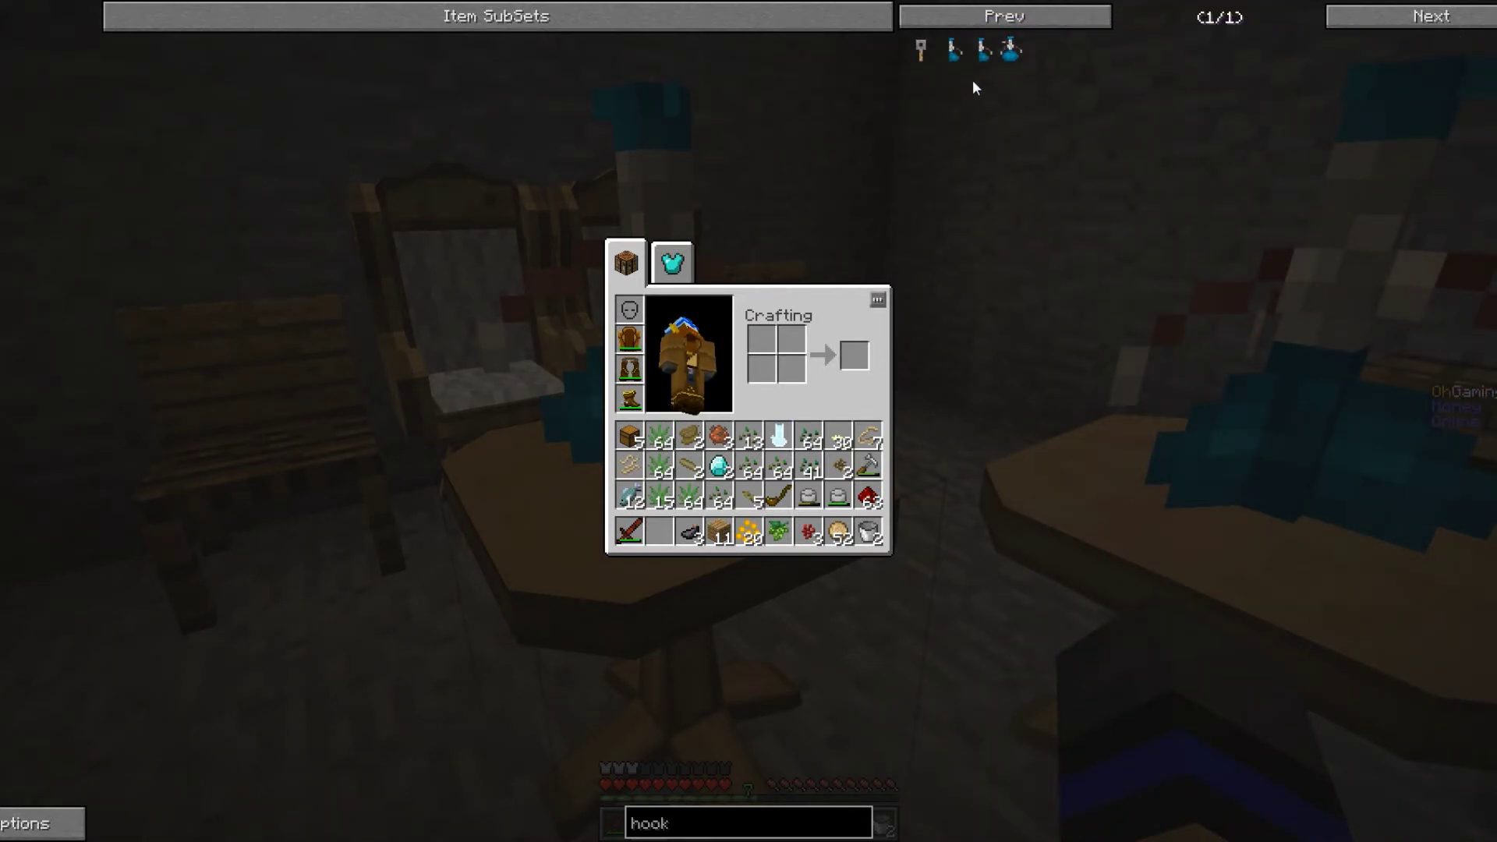
# View the Hookah crafting recipe in the item list
pyautogui.click(1017, 51)
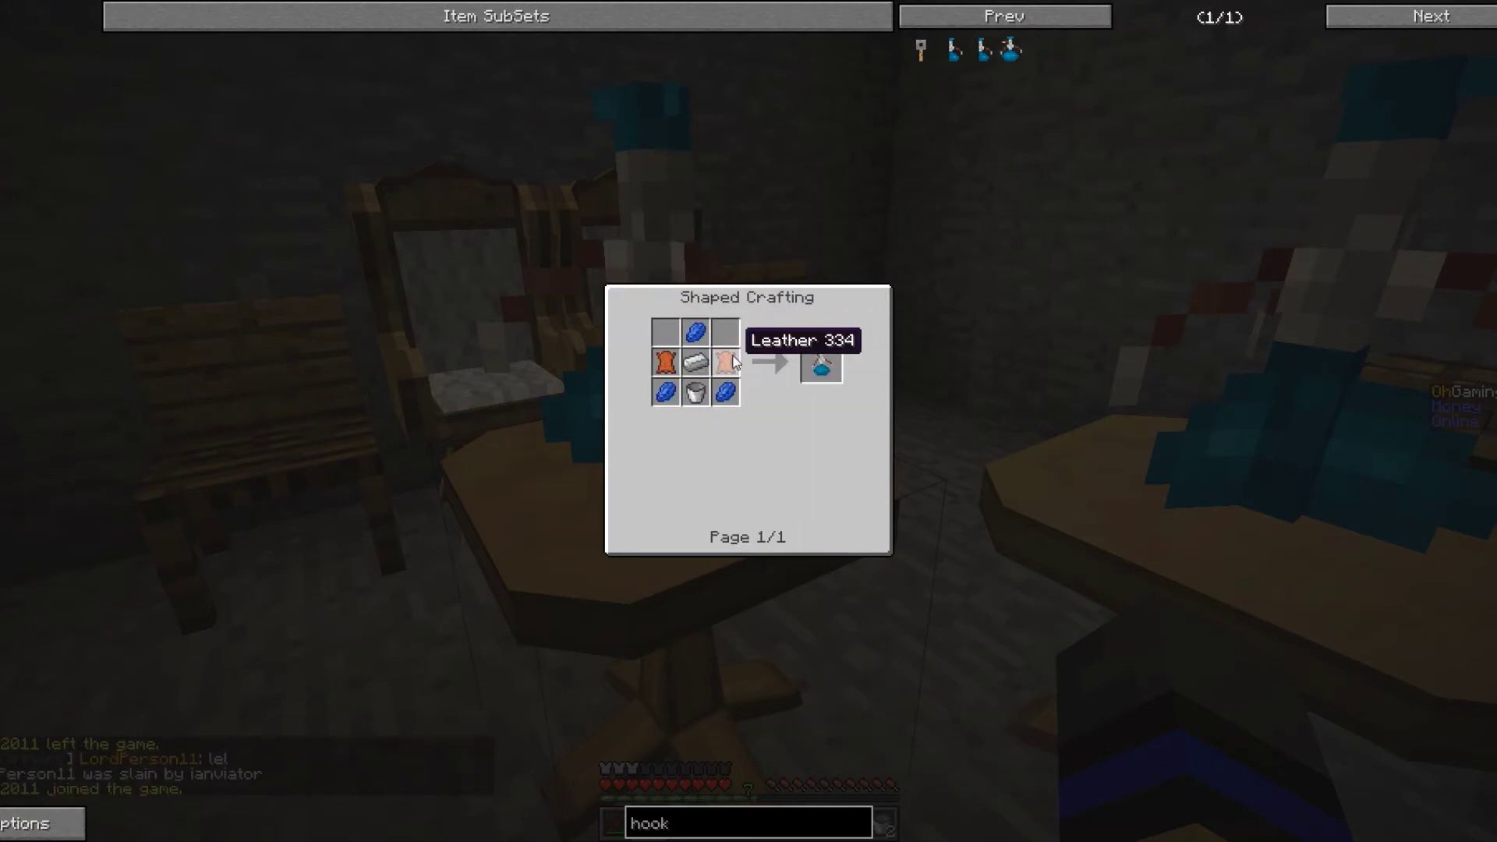
pyautogui.press('Escape')
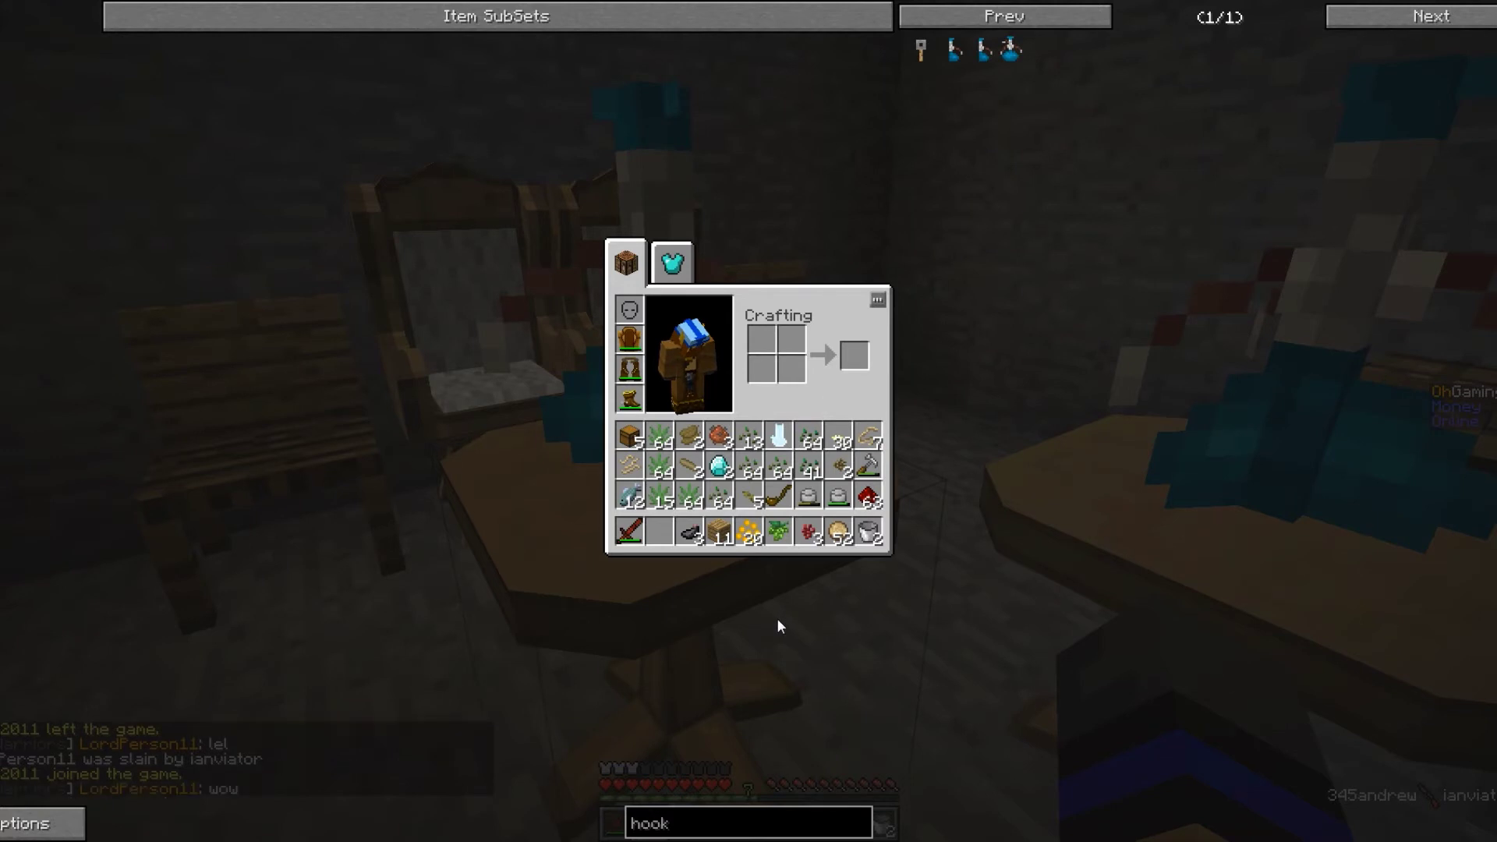
pyautogui.press('Escape')
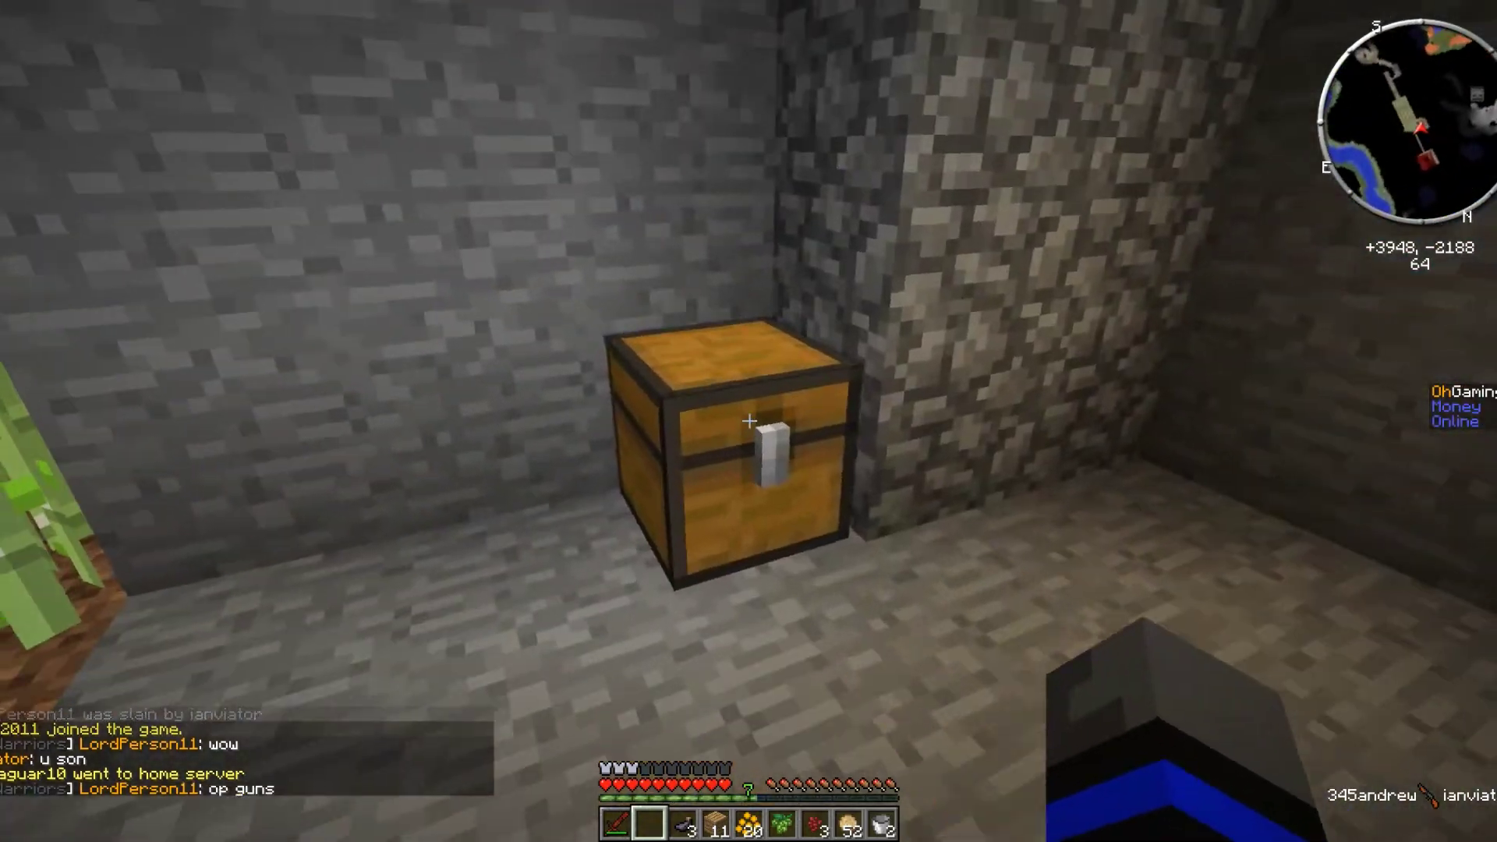
# Look inside the storage chest, fruit press and ferment barrel
pyautogui.rightClick(749, 422)
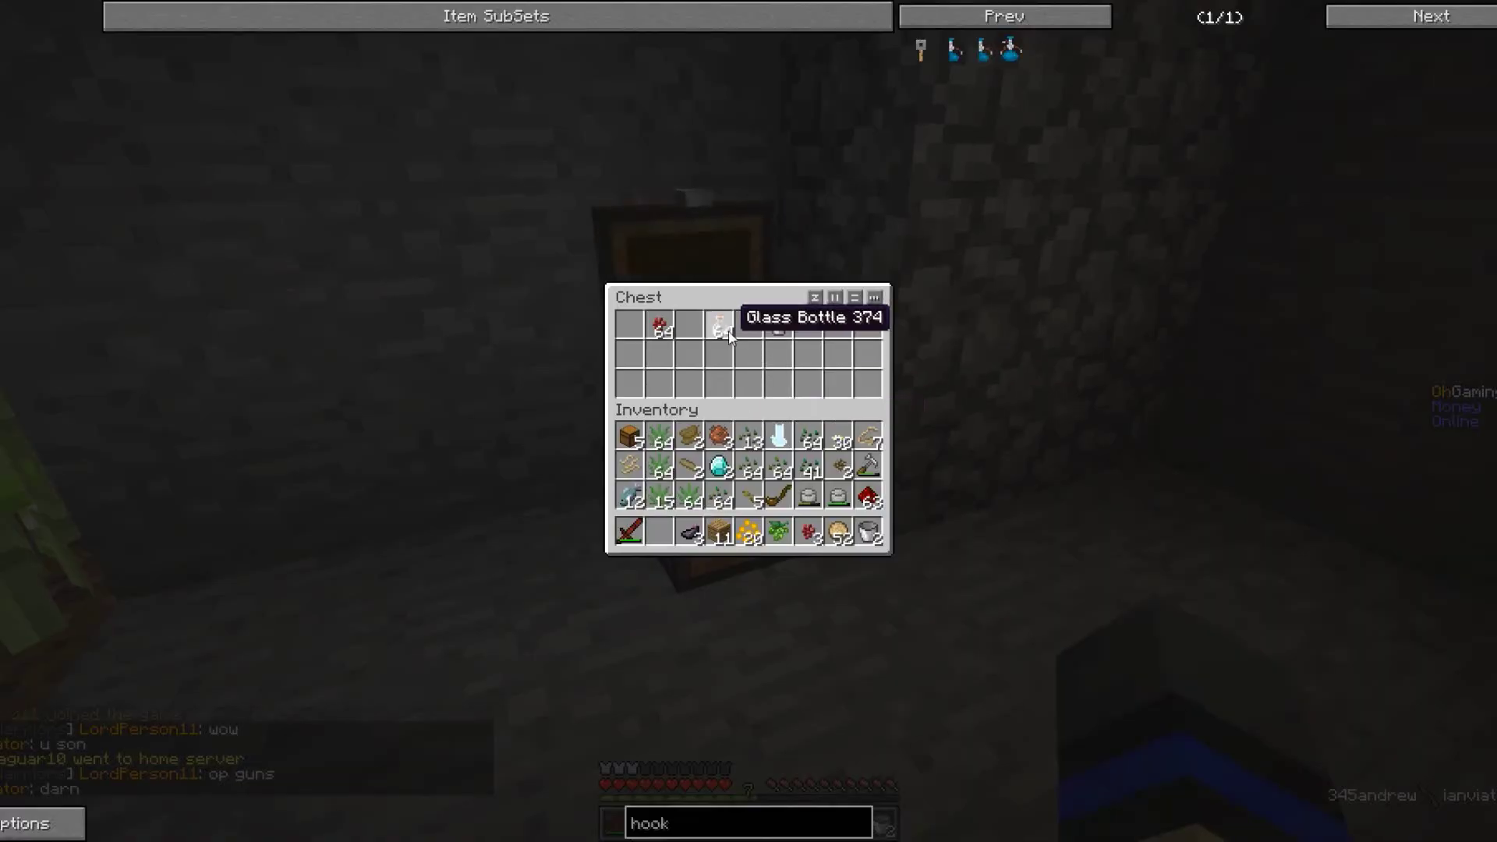
pyautogui.press('Escape')
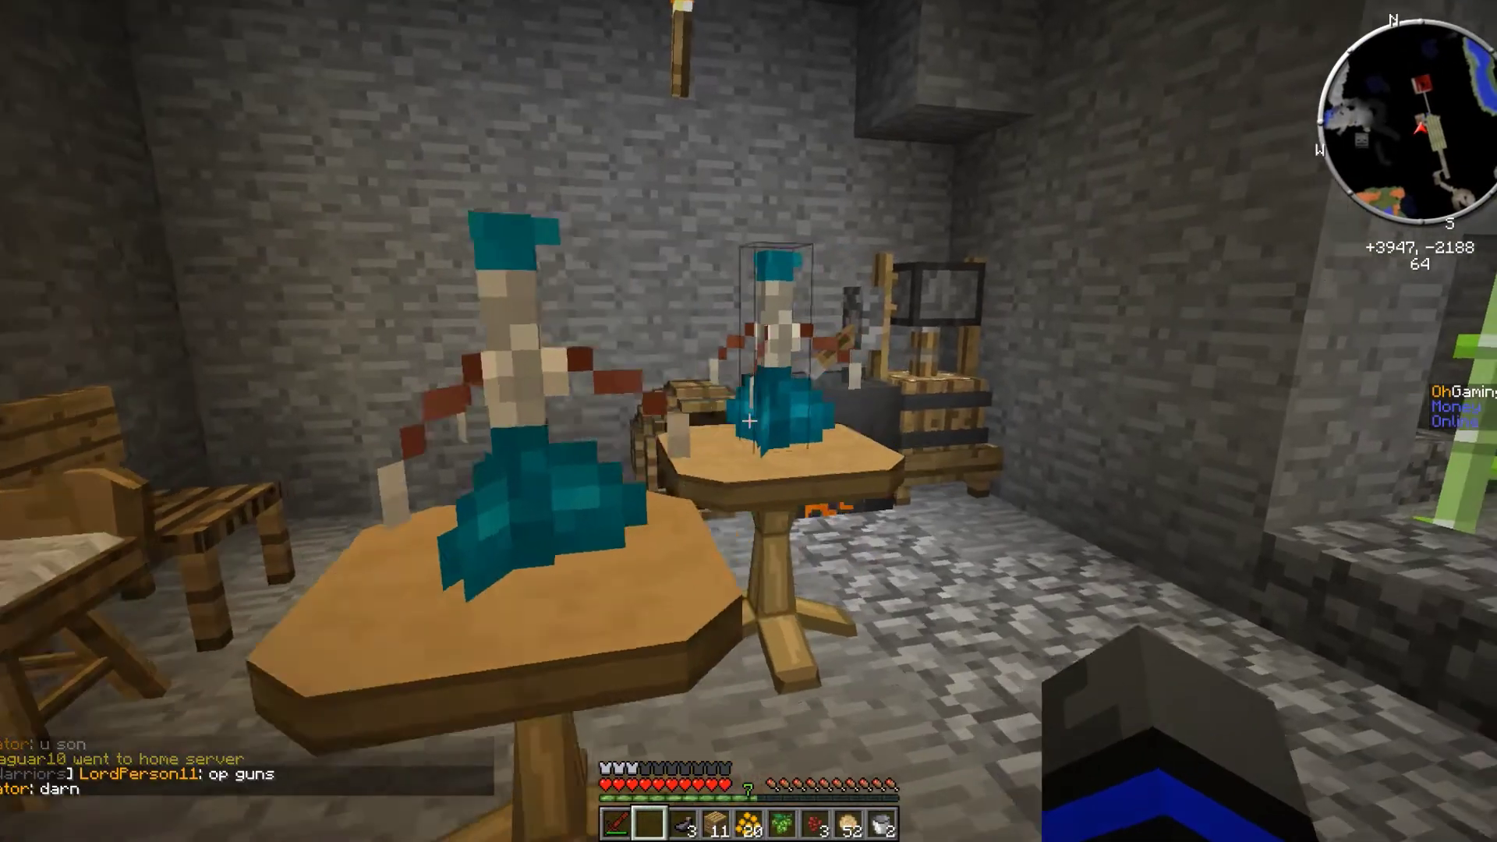
pyautogui.rightClick(748, 421)
pyautogui.press('Escape')
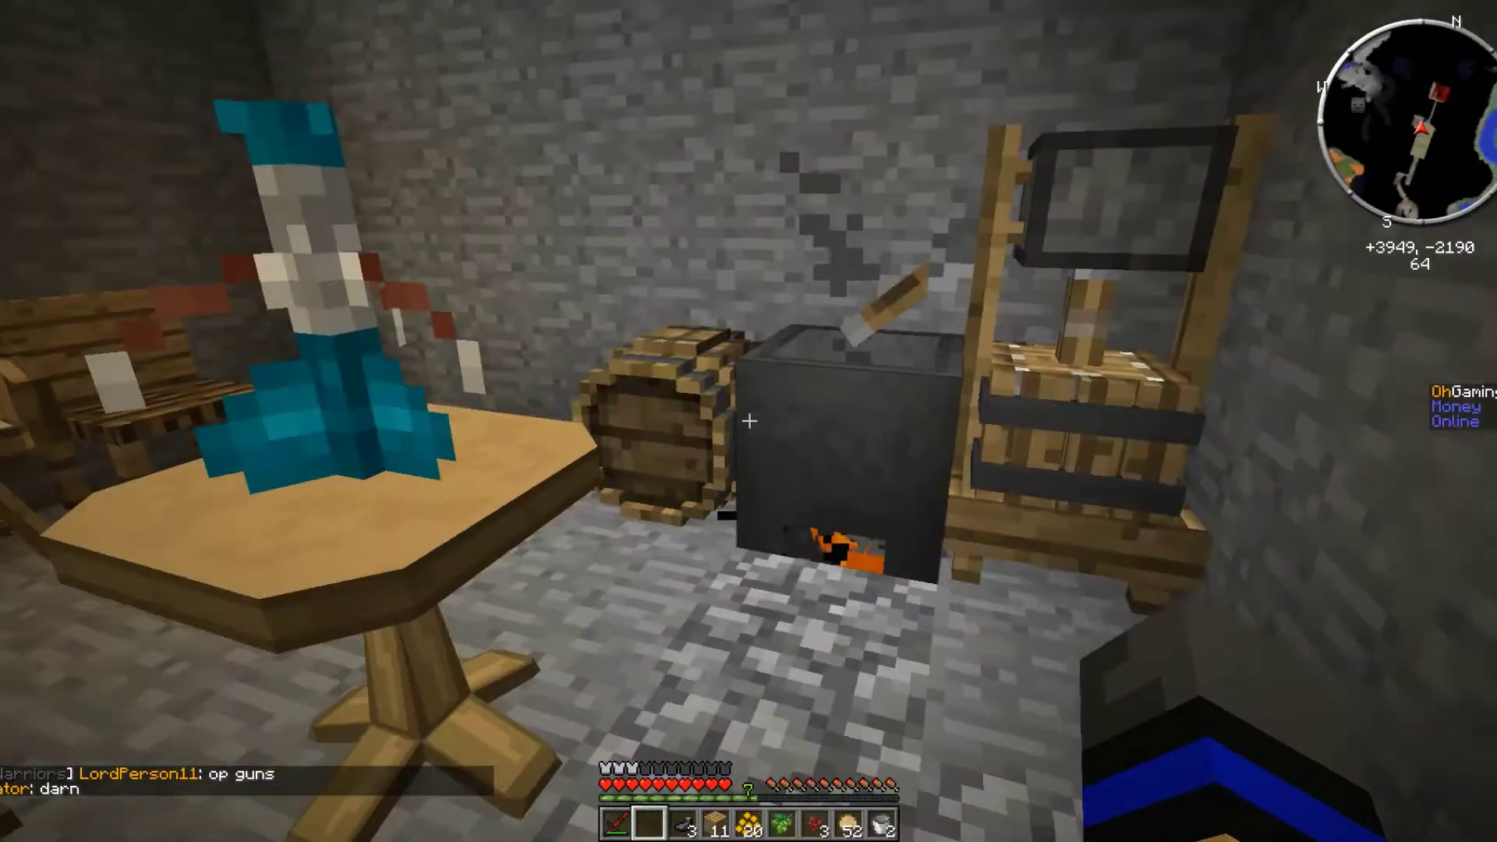
pyautogui.rightClick(748, 421)
pyautogui.press('Escape')
# Walk past the sugar cane, up the cobblestone stairs into the torch-lit tunnel, and open the game menu
pyautogui.press('w')
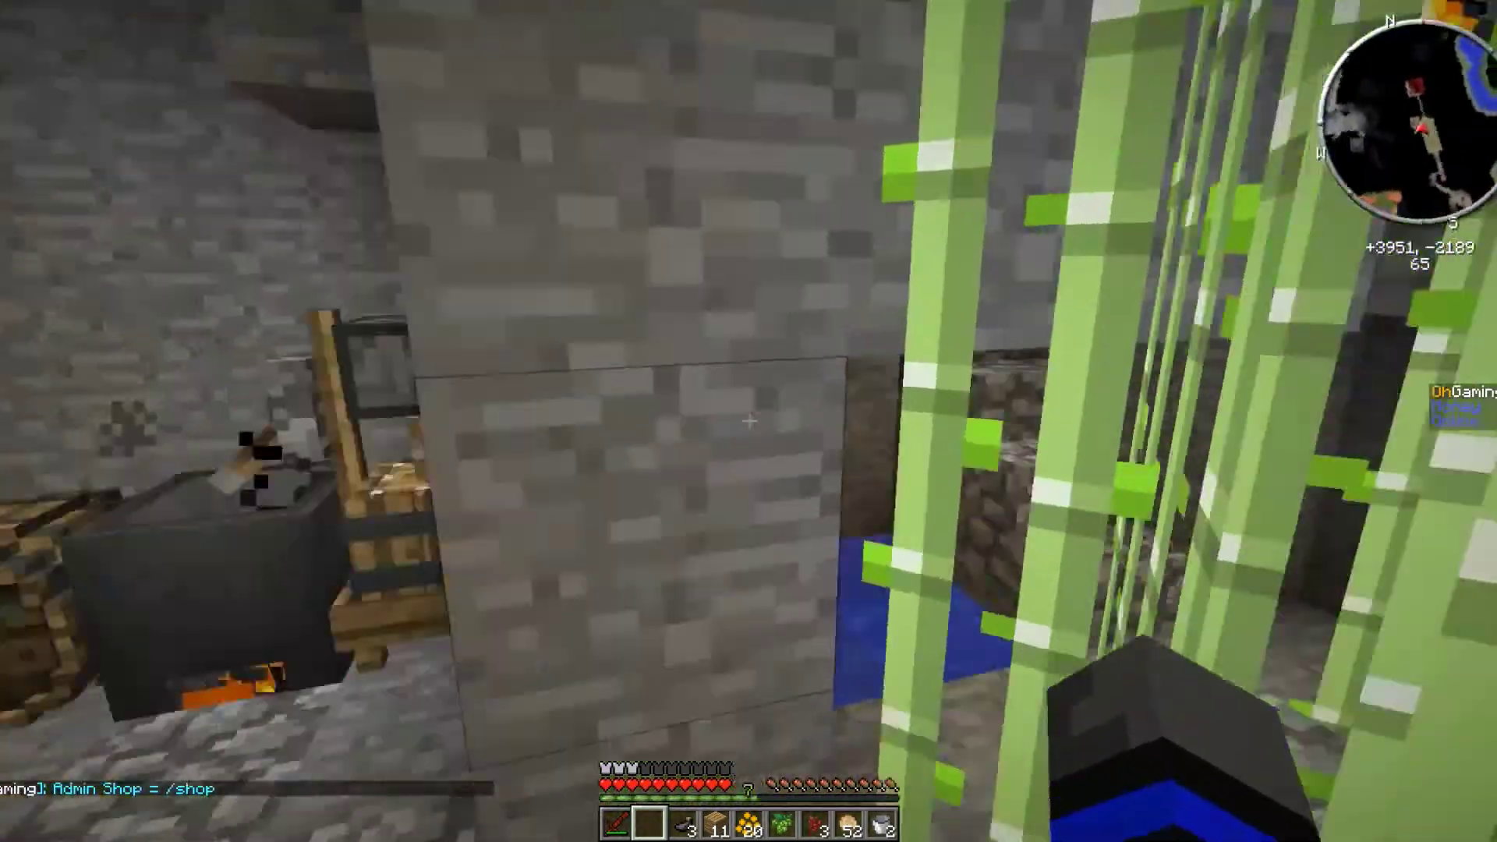
pyautogui.press('w')
pyautogui.press('w')
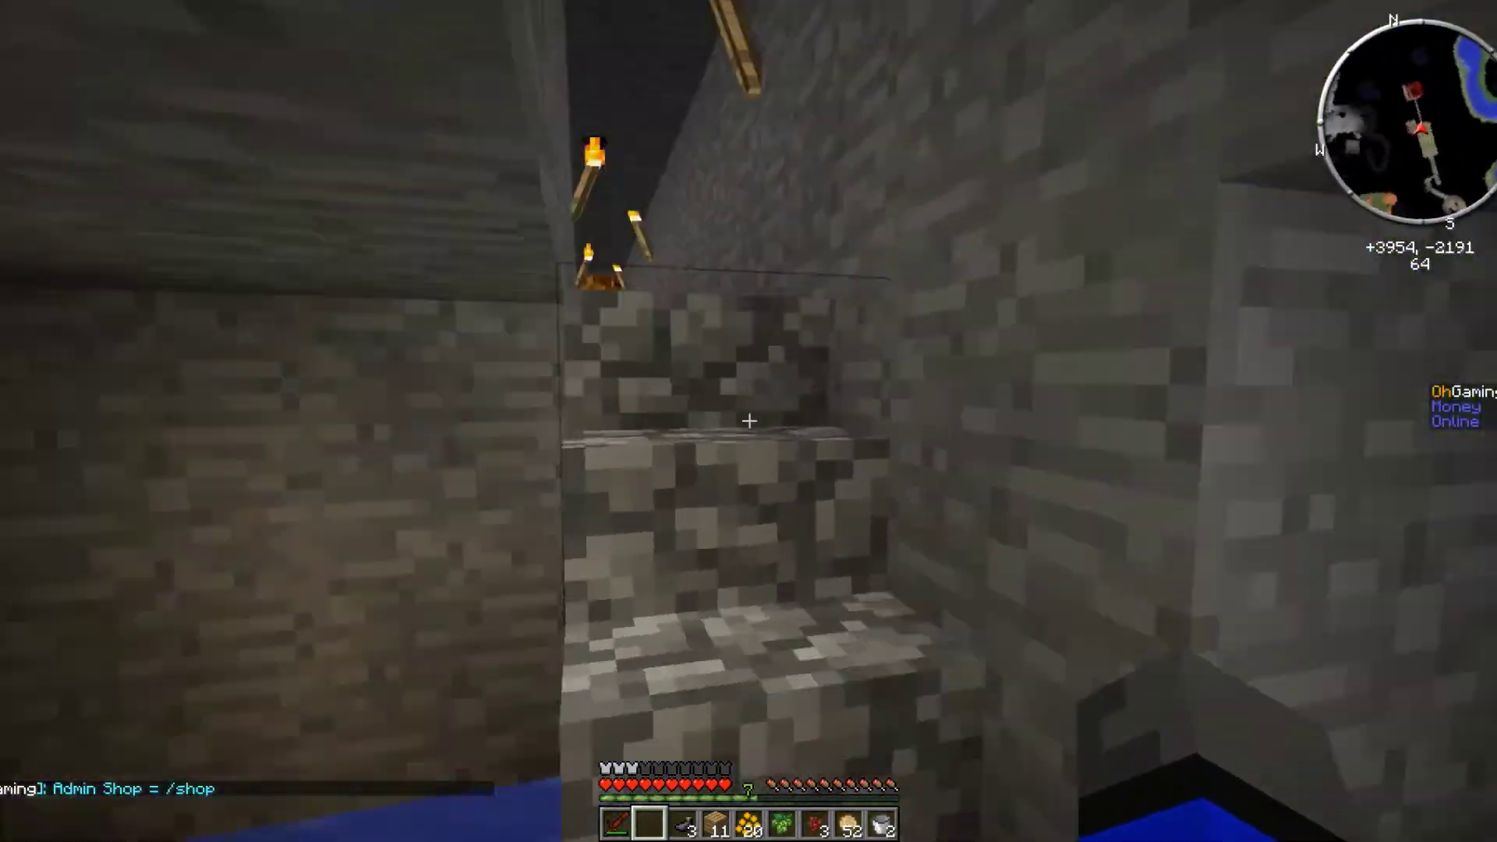
pyautogui.press('w')
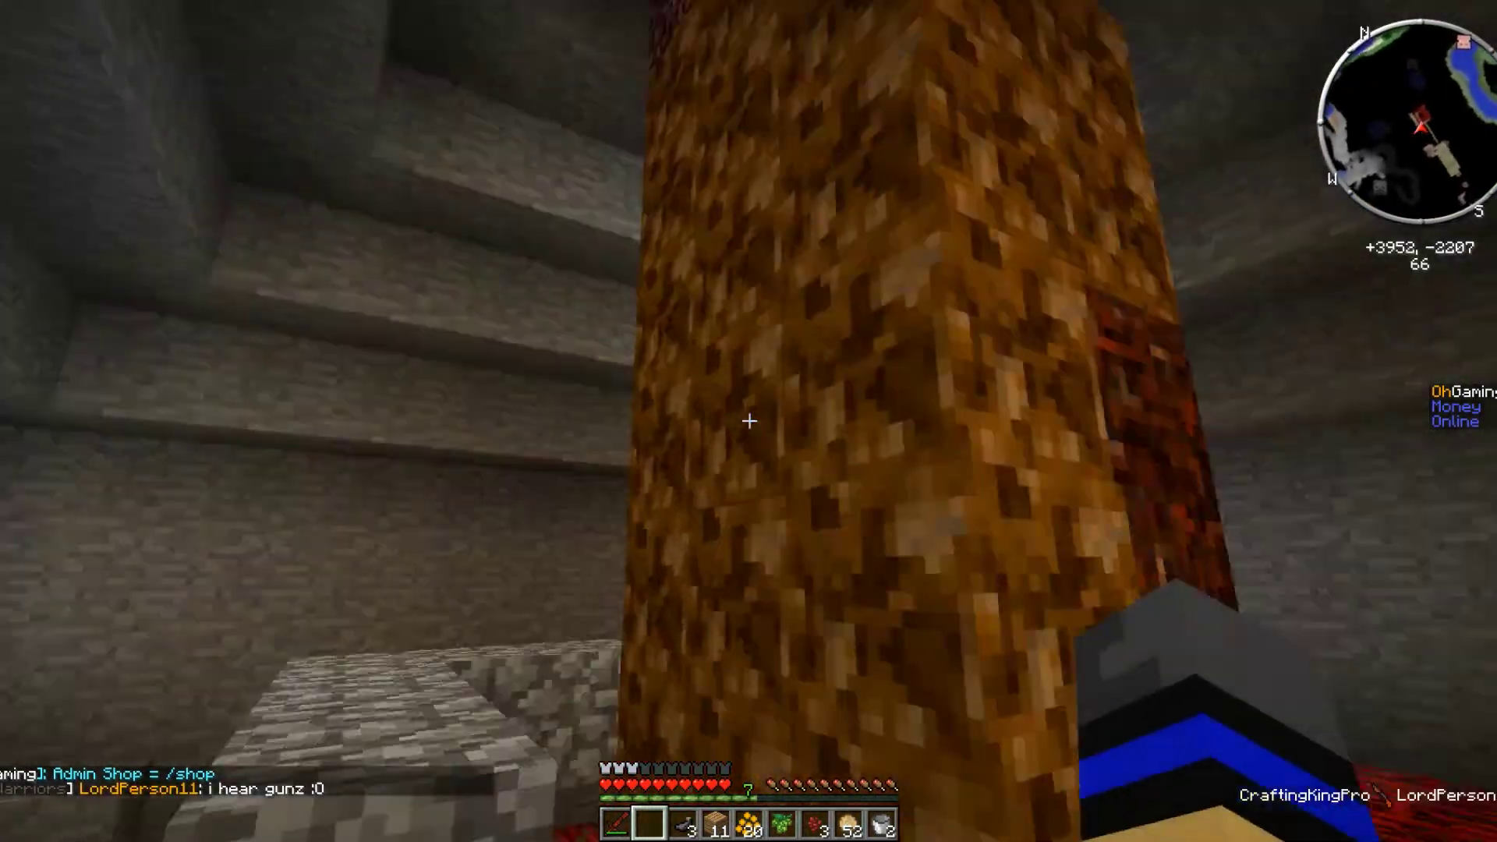
pyautogui.press('w')
pyautogui.press('w')
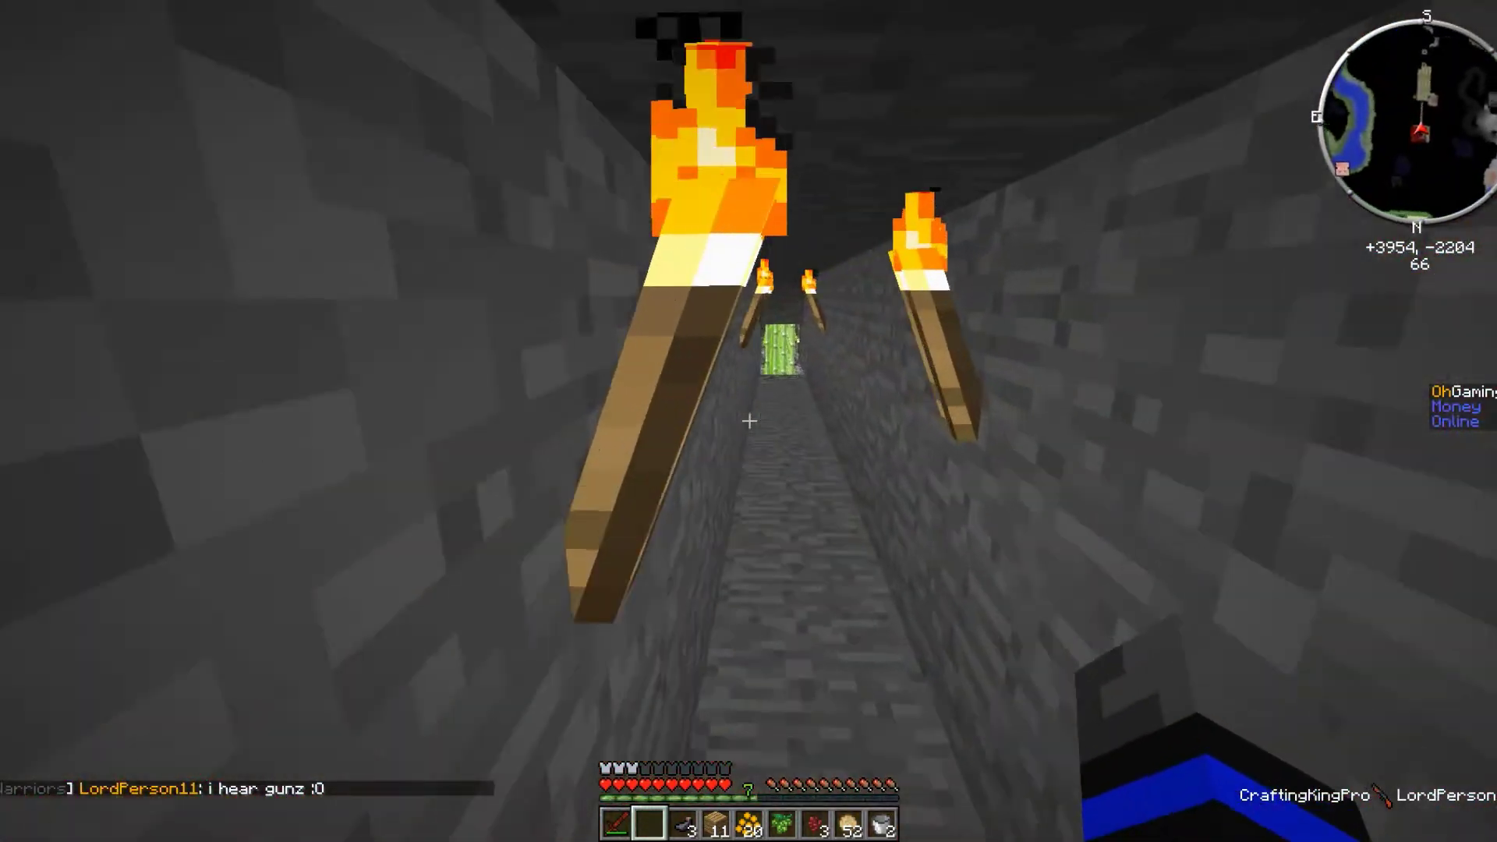
pyautogui.press('Escape')
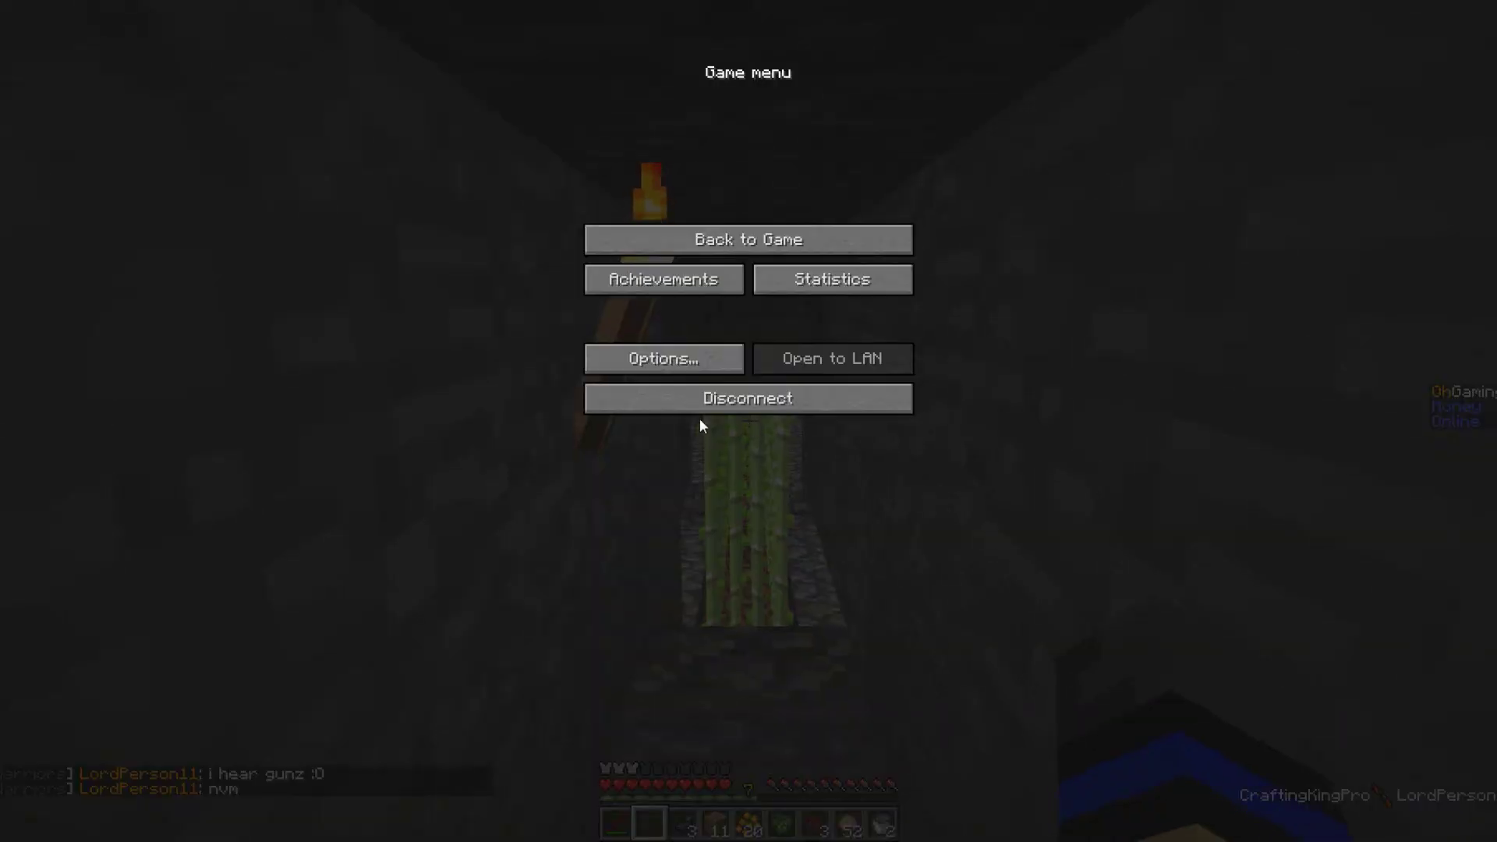
# Disconnect from the server, load the beach world, and search creative items for flint
pyautogui.click(701, 404)
pyautogui.click(726, 347)
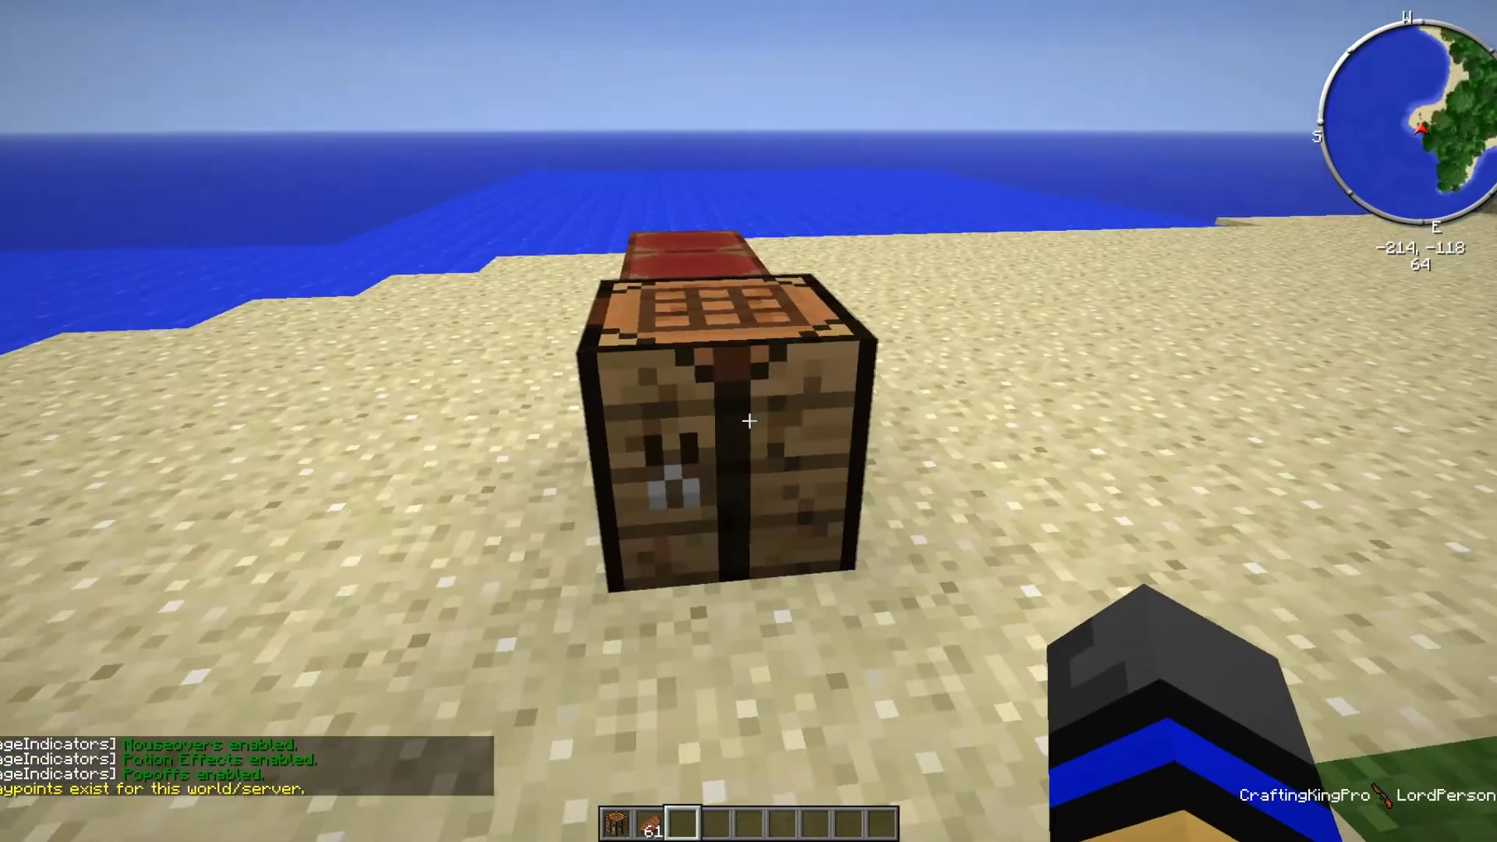
pyautogui.press('e')
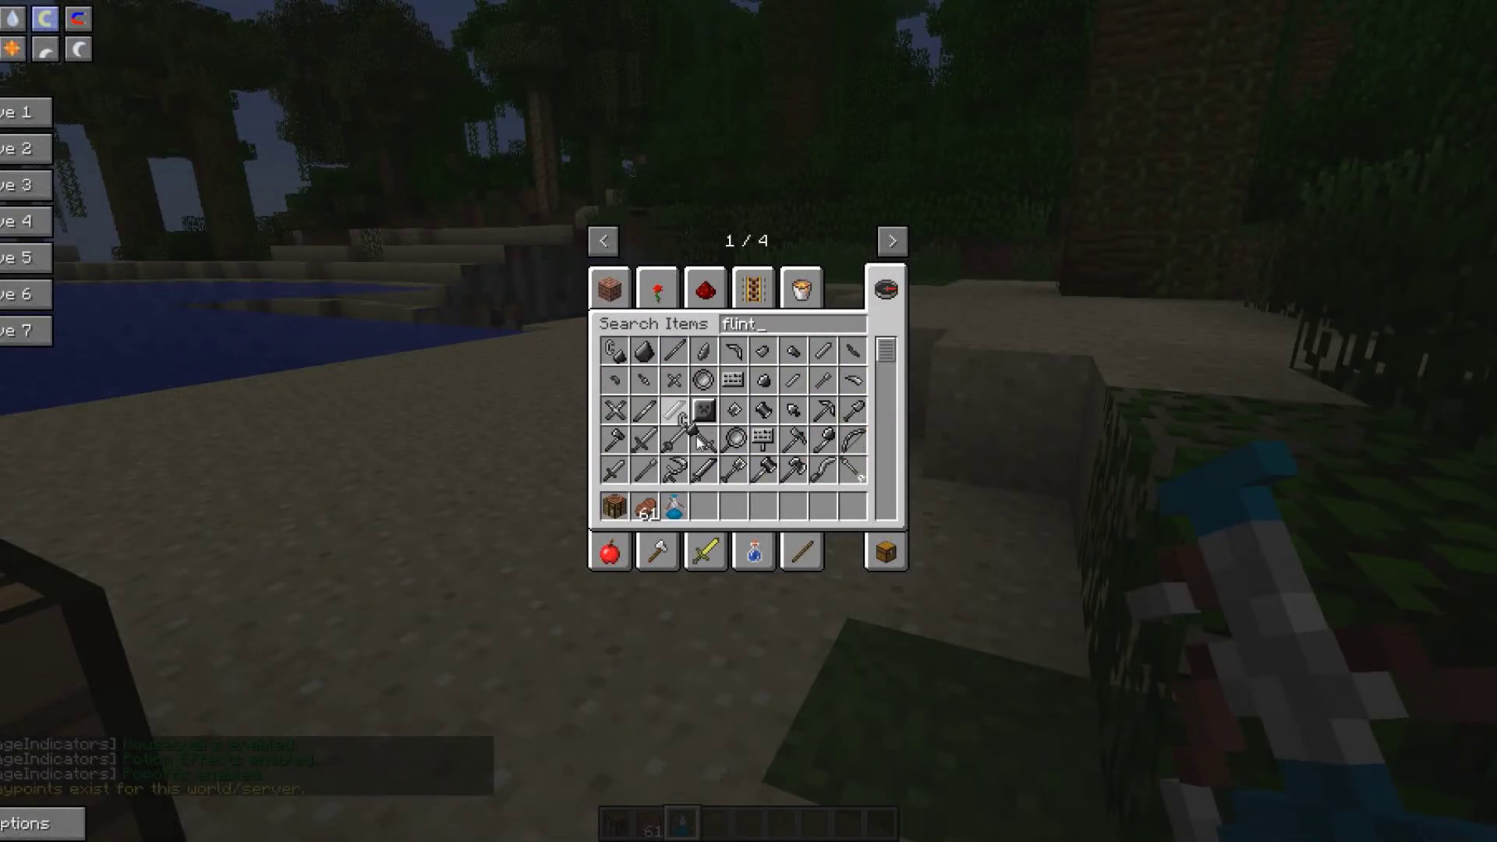
# Place the hookah on the beach sand and light it with Flint and Steel
pyautogui.click(883, 552)
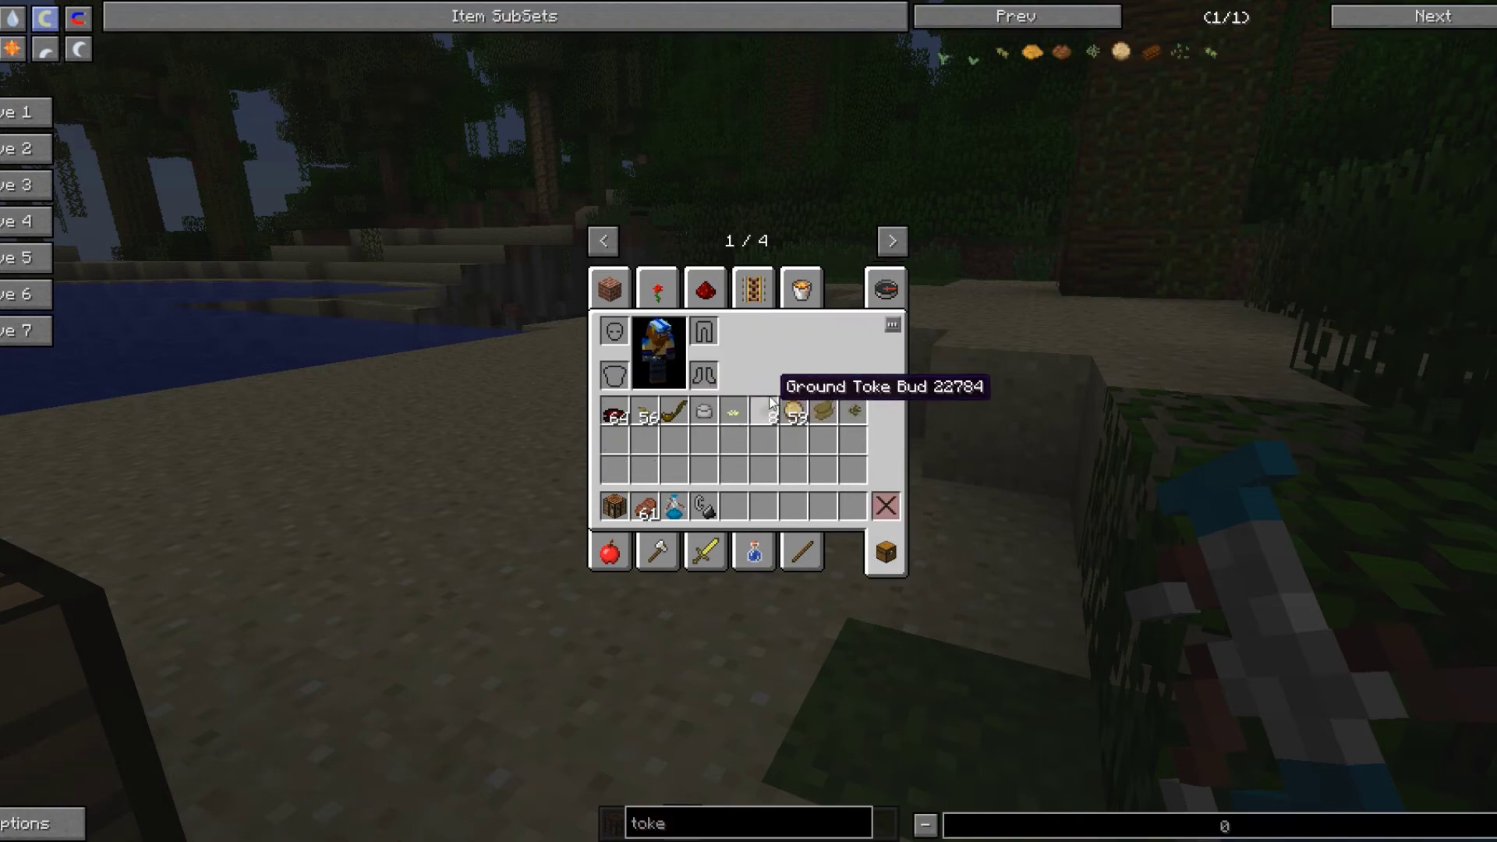
pyautogui.press('e')
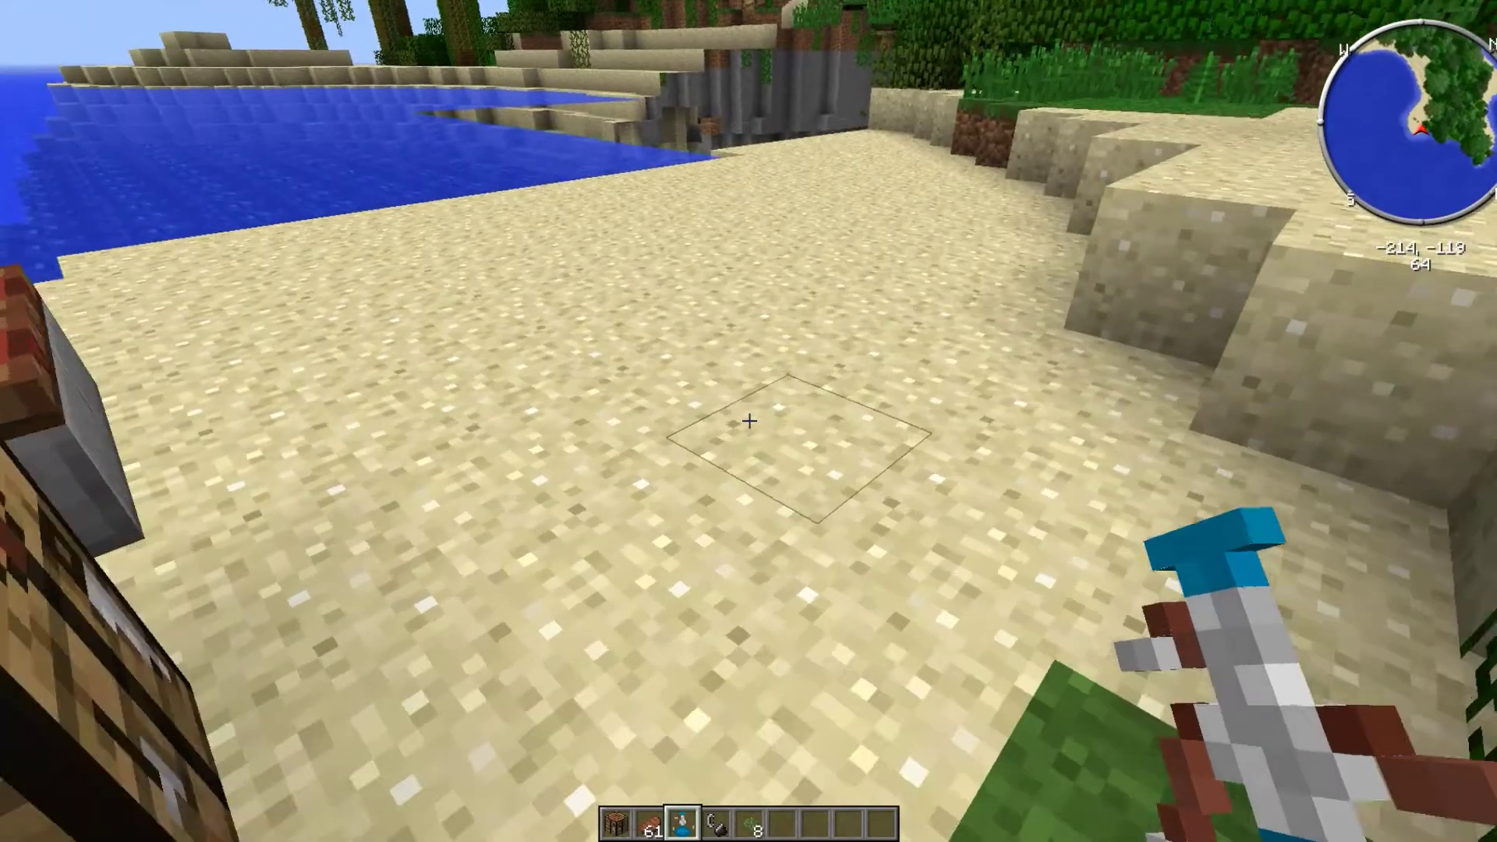
pyautogui.rightClick(749, 421)
pyautogui.scroll(-1, 749, 421)
pyautogui.rightClick(748, 422)
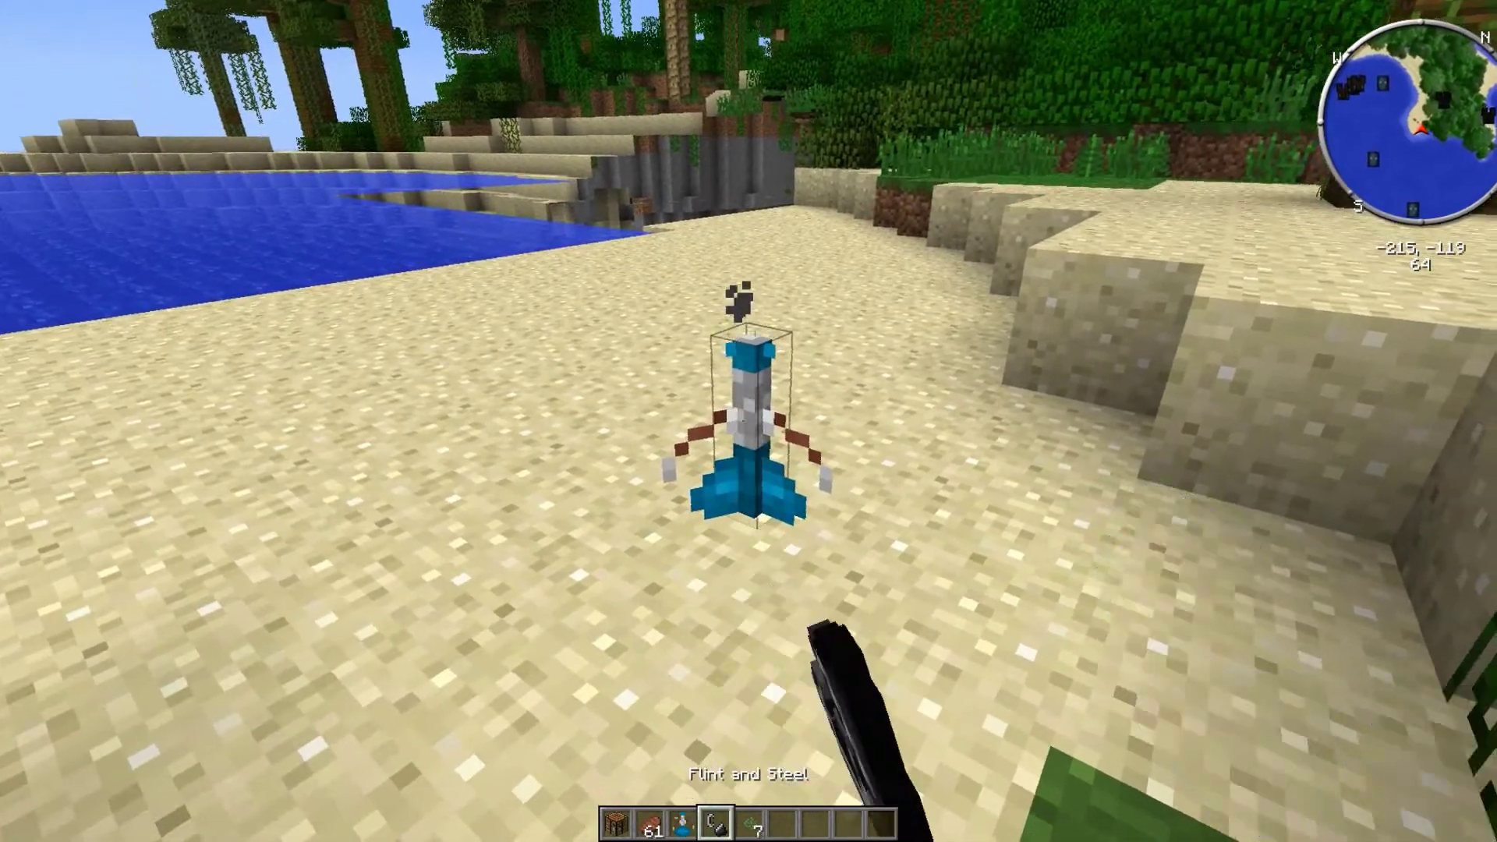
pyautogui.scroll(-1, 749, 422)
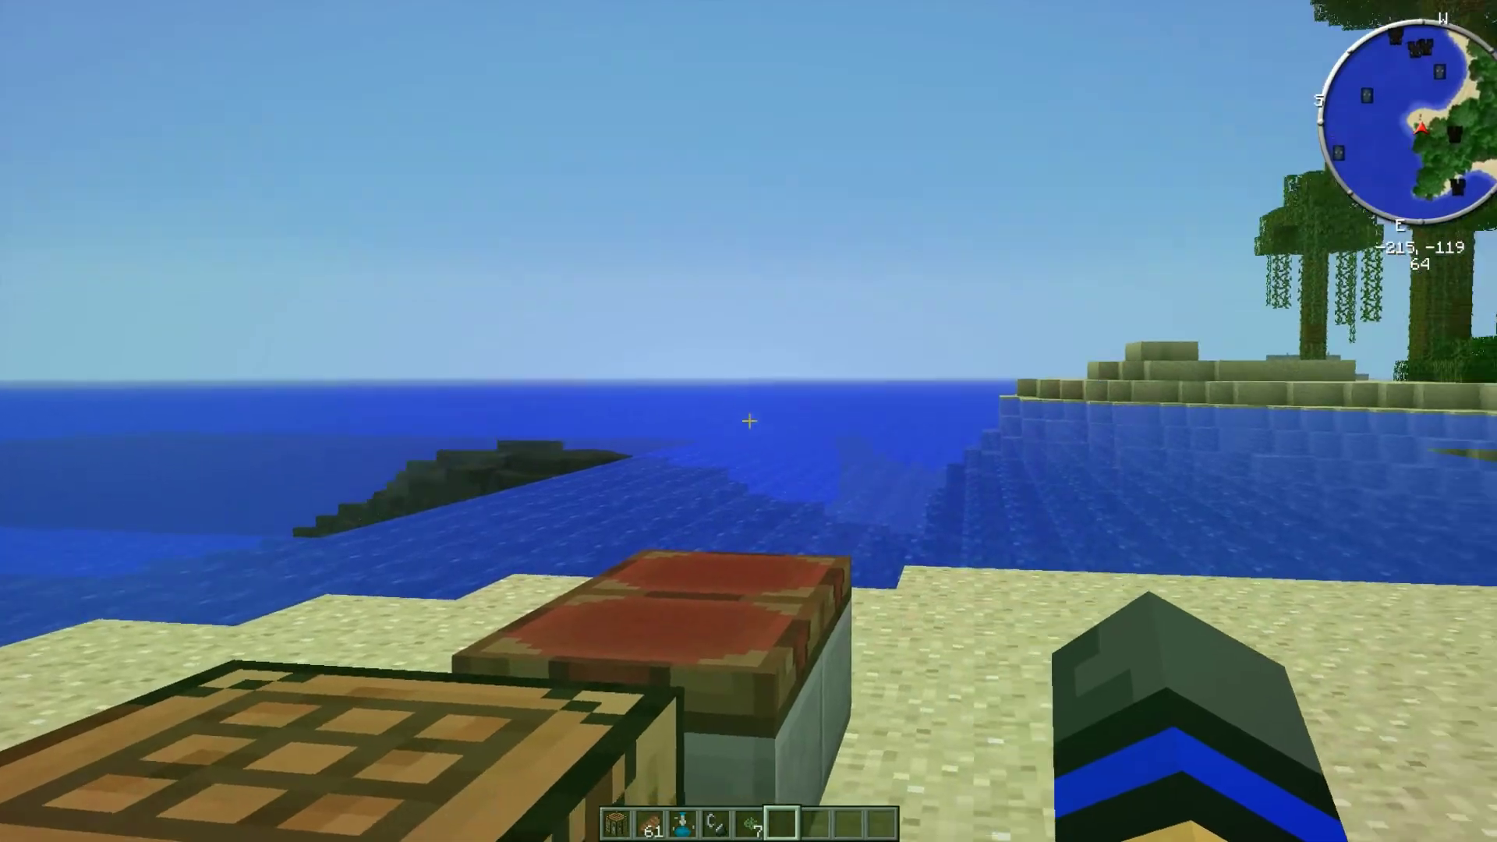
# Search all items for the cigar and put it in the hotbar
pyautogui.press('e')
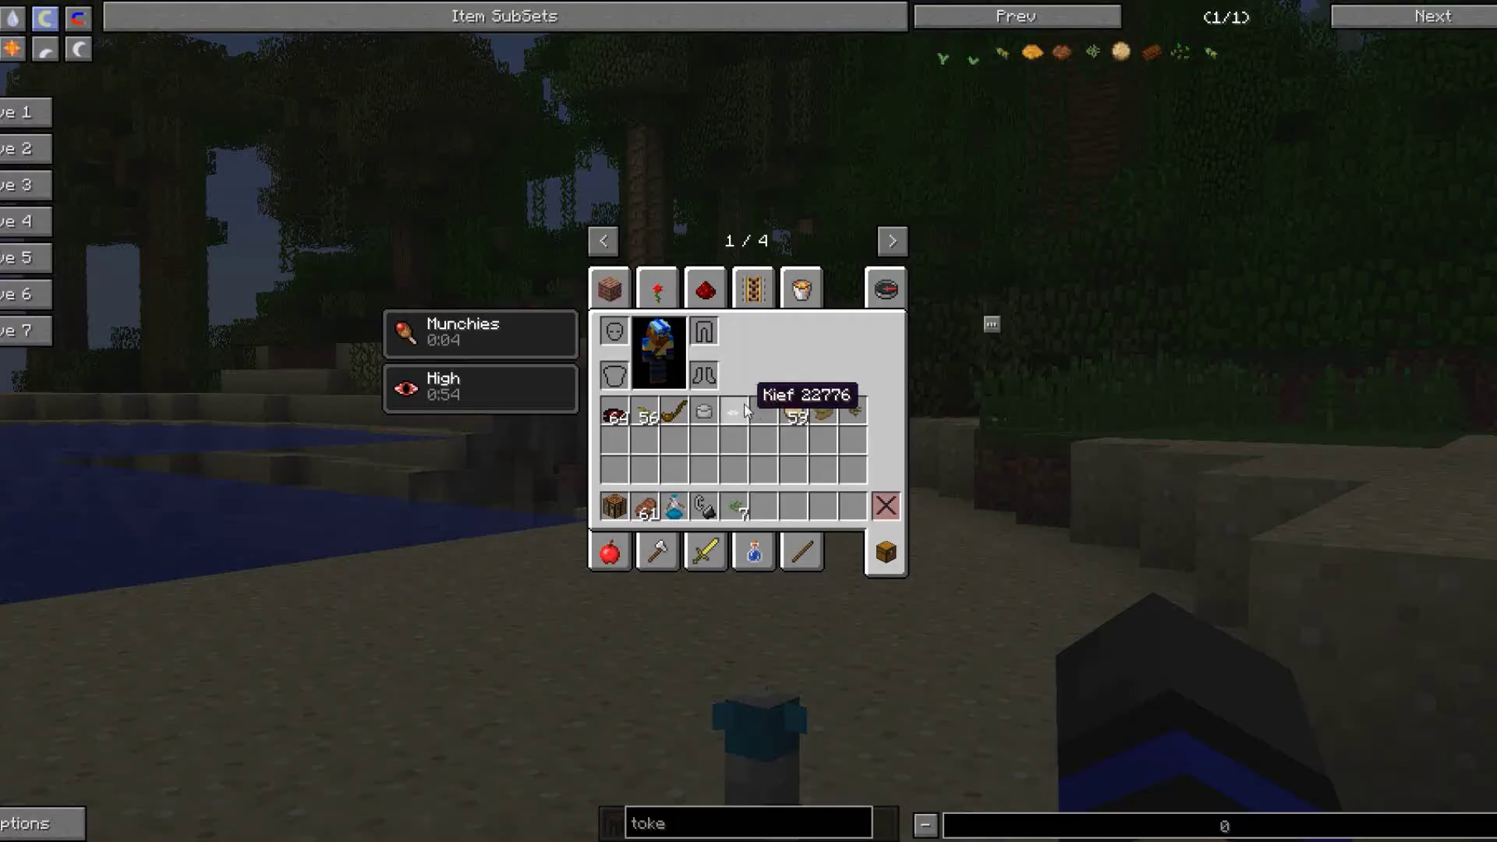
pyautogui.click(882, 290)
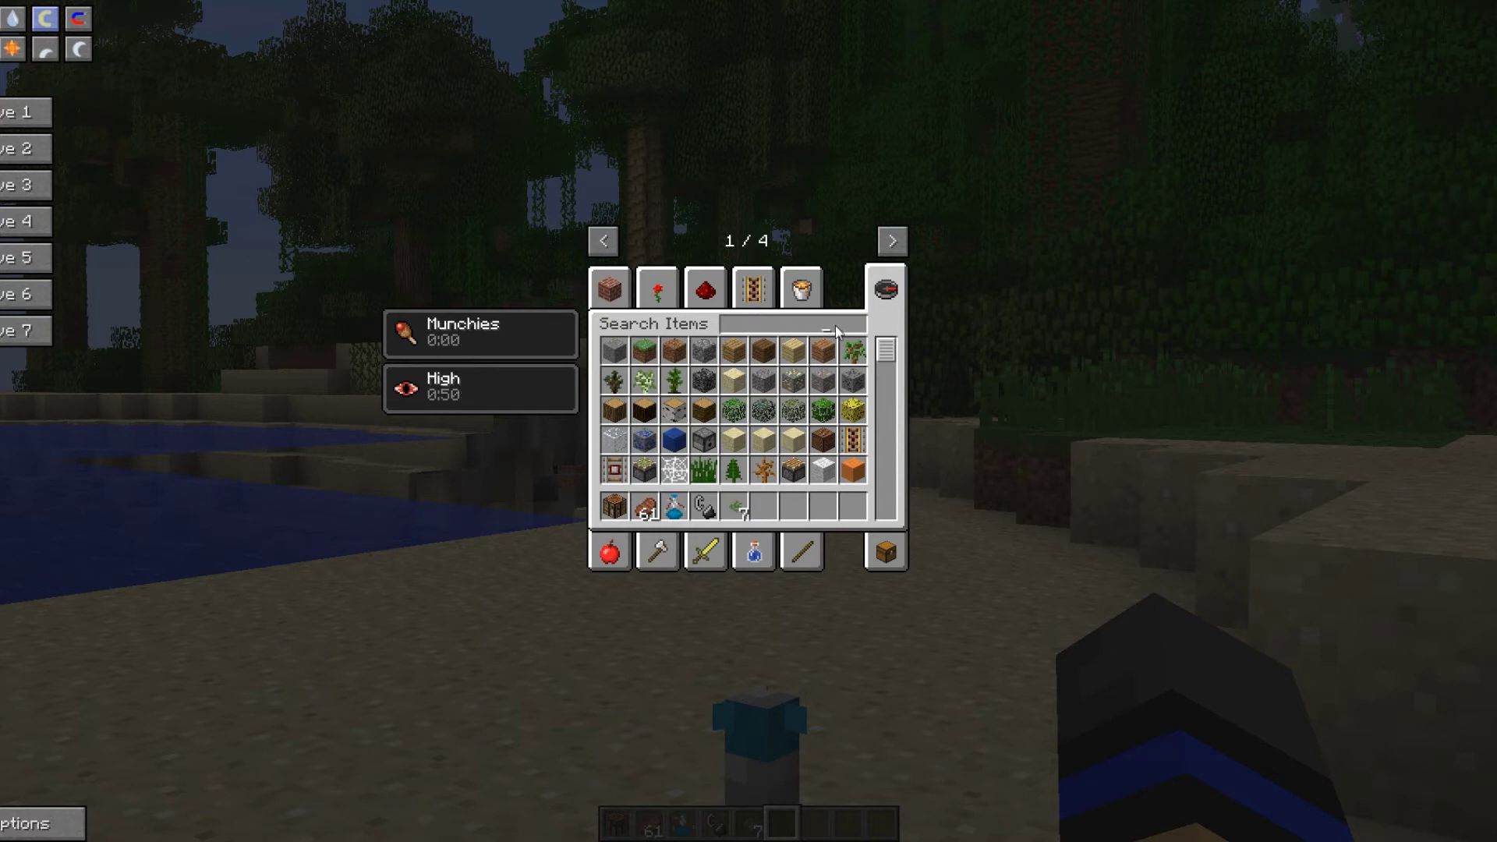
pyautogui.write('cig')
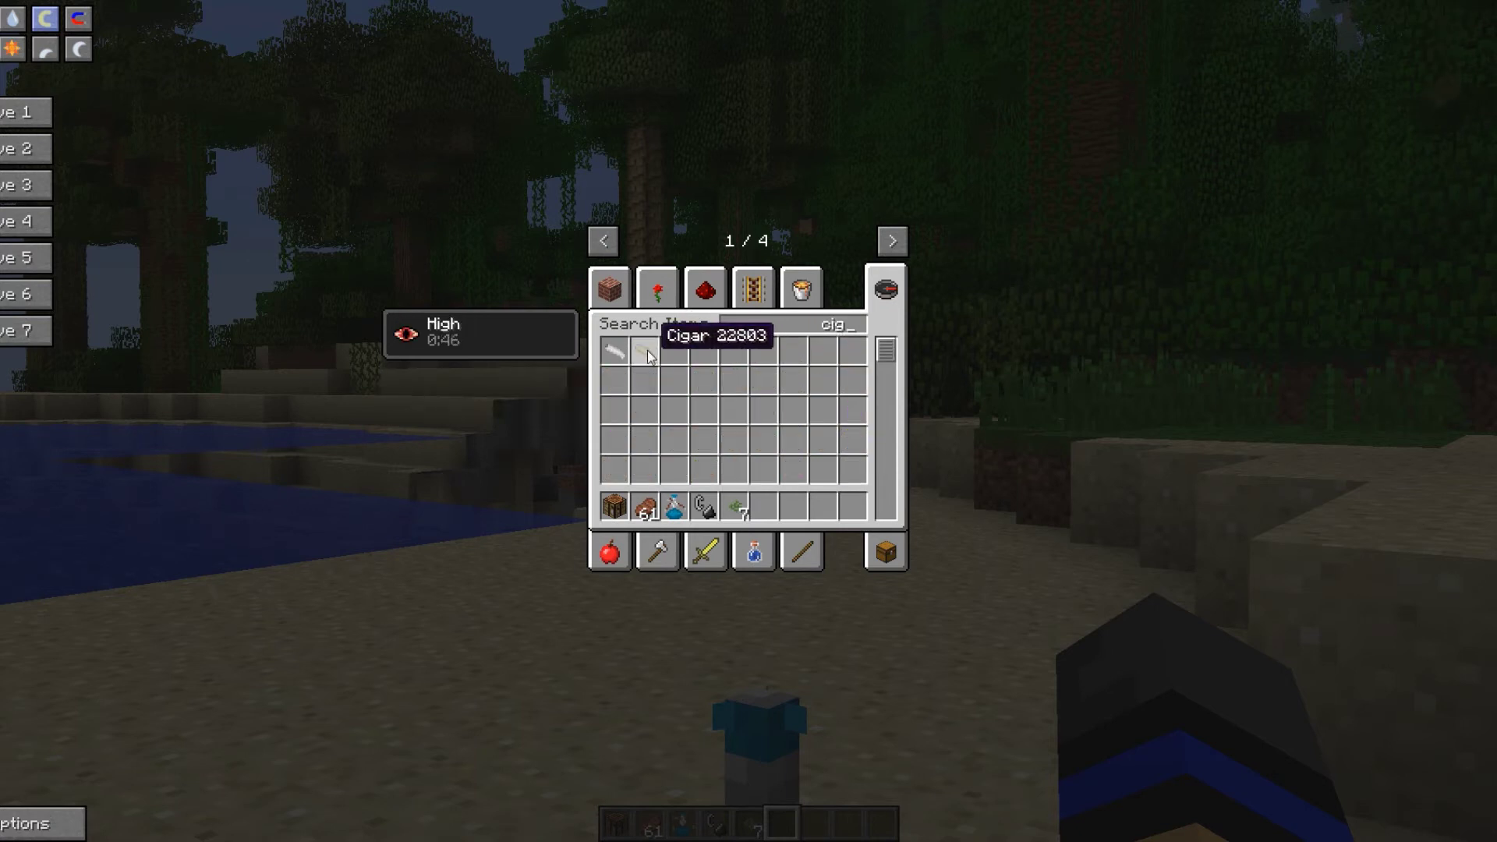
pyautogui.click(754, 510)
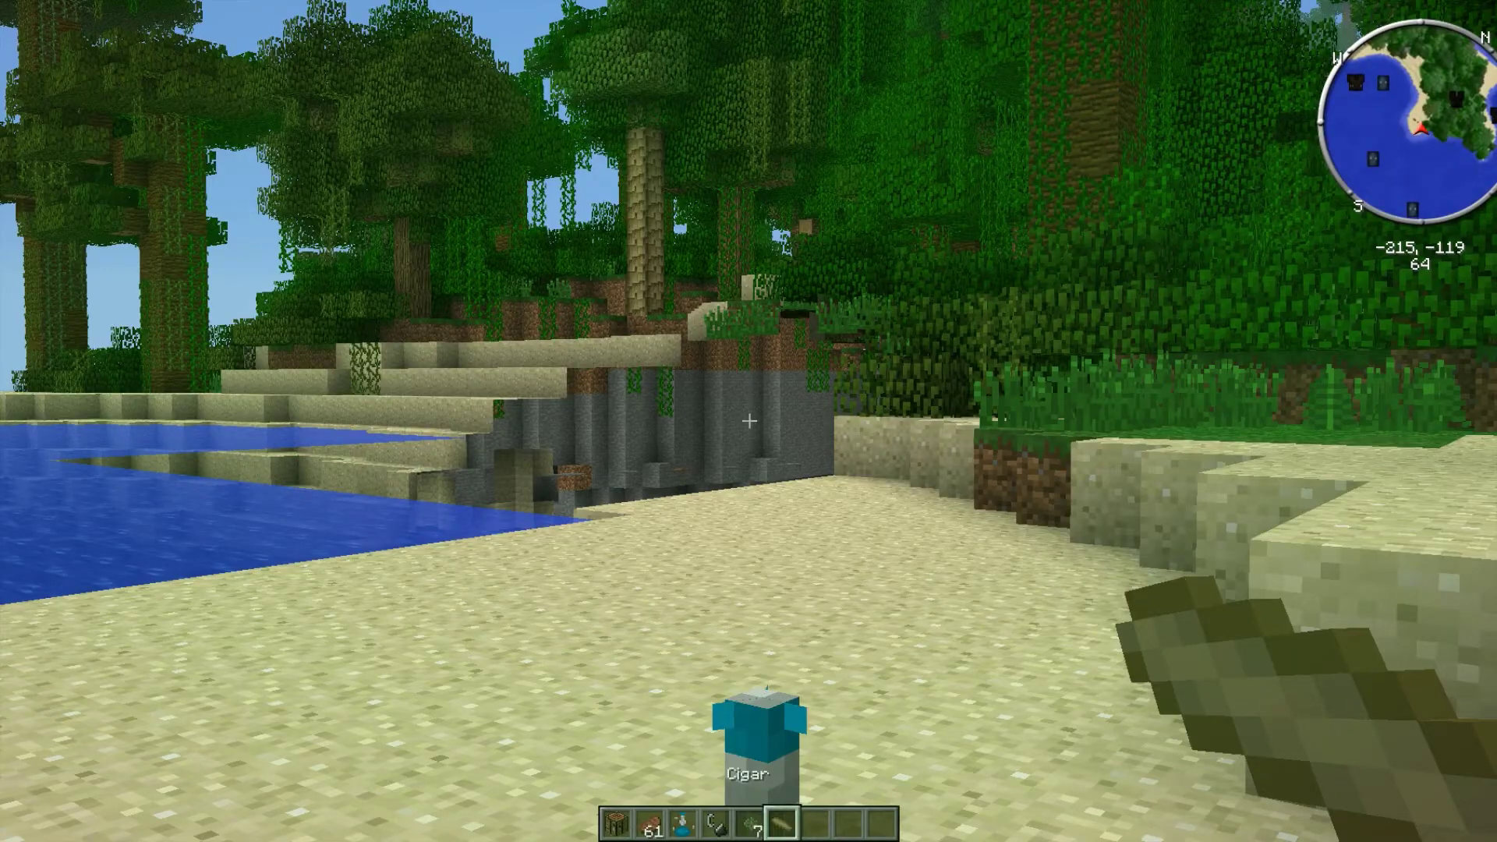
# Show the Cigar's crafting recipe from the Miscellaneous category
pyautogui.press('e')
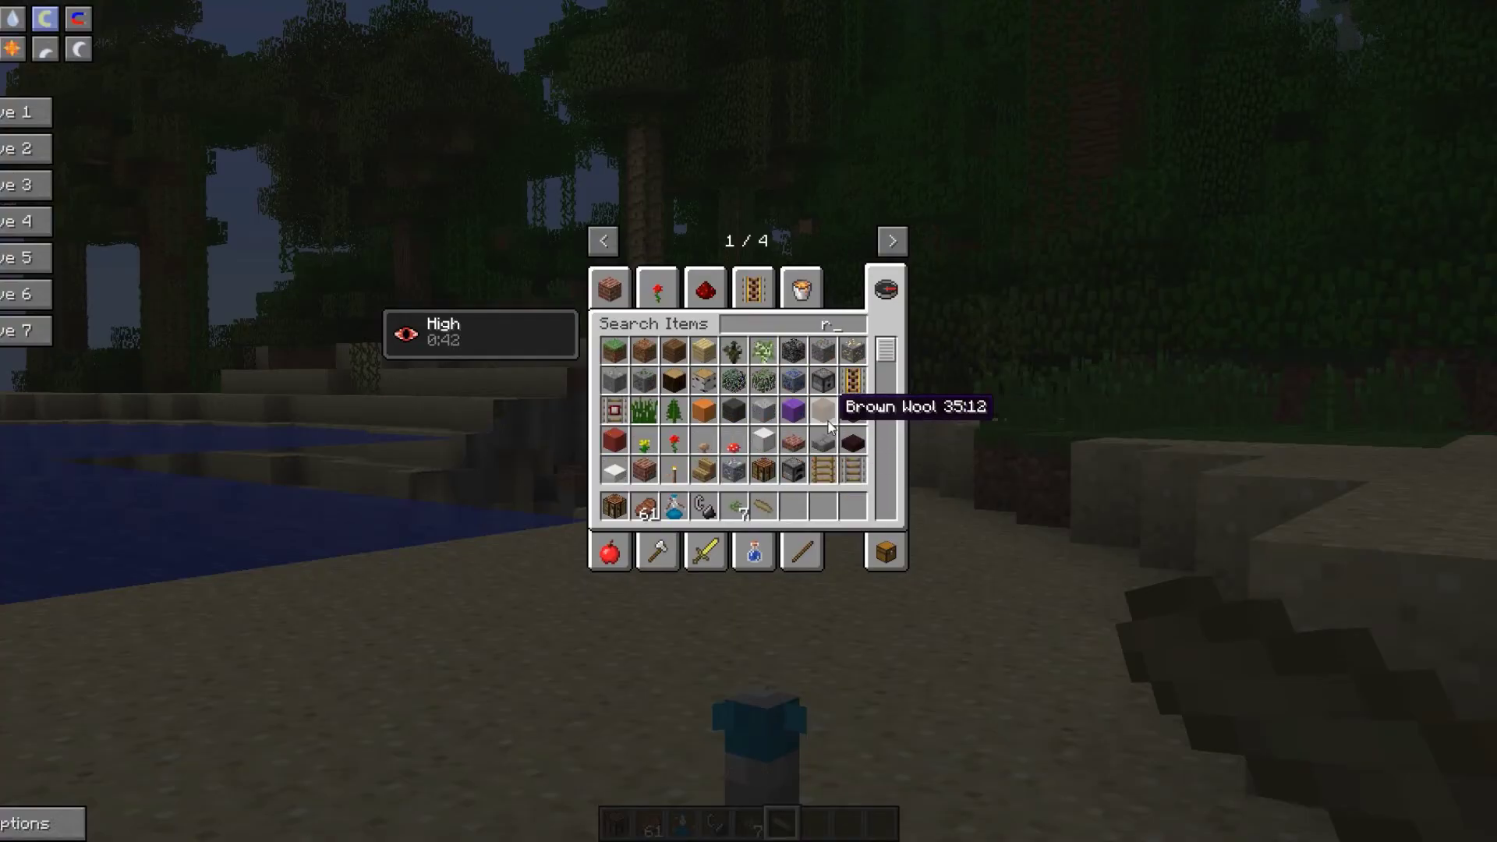
pyautogui.press('e')
pyautogui.press('e')
pyautogui.click(803, 288)
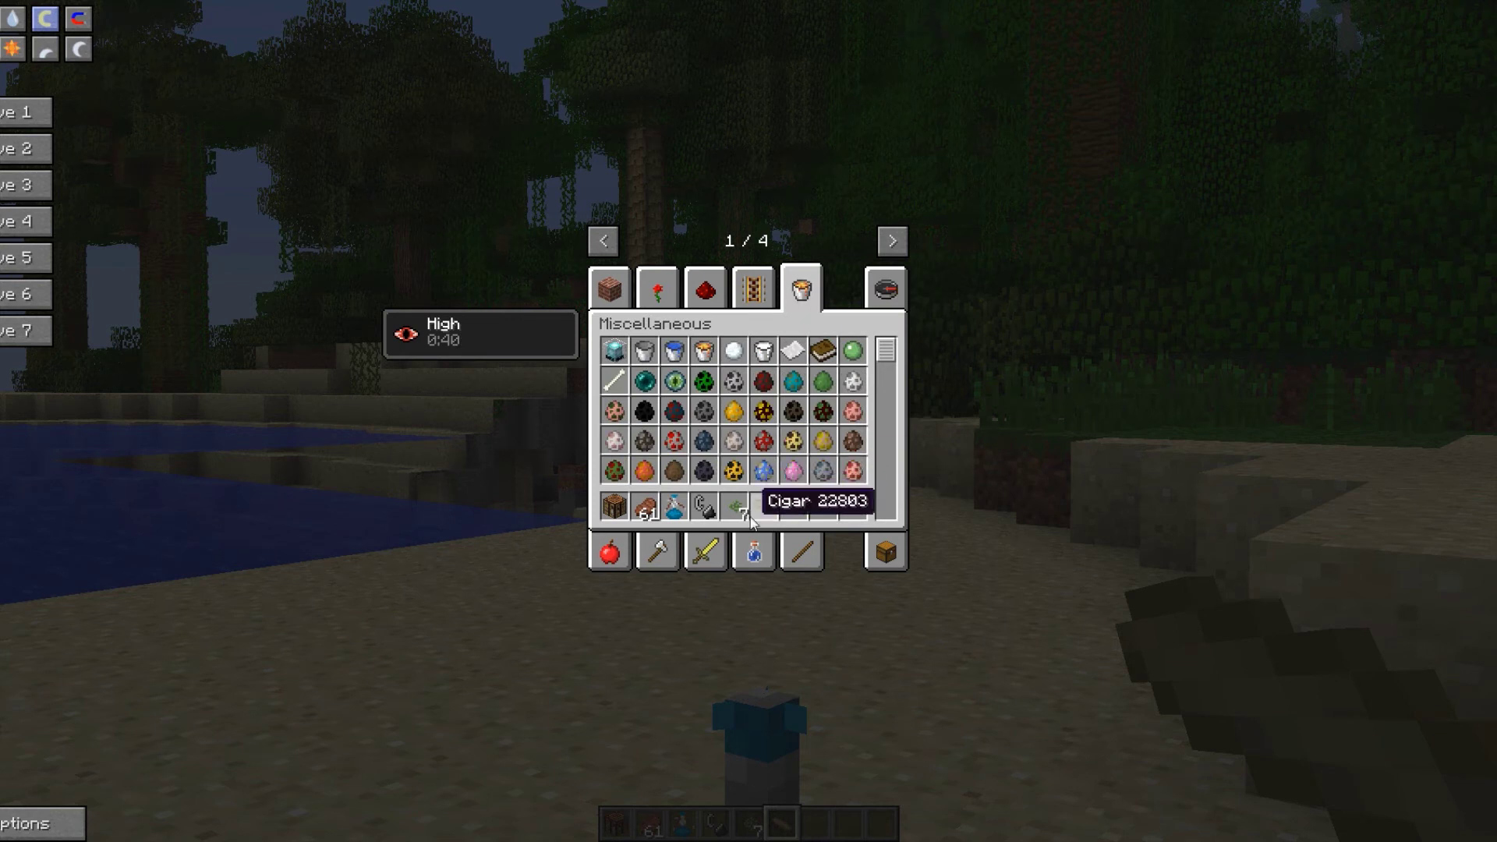
pyautogui.press('r')
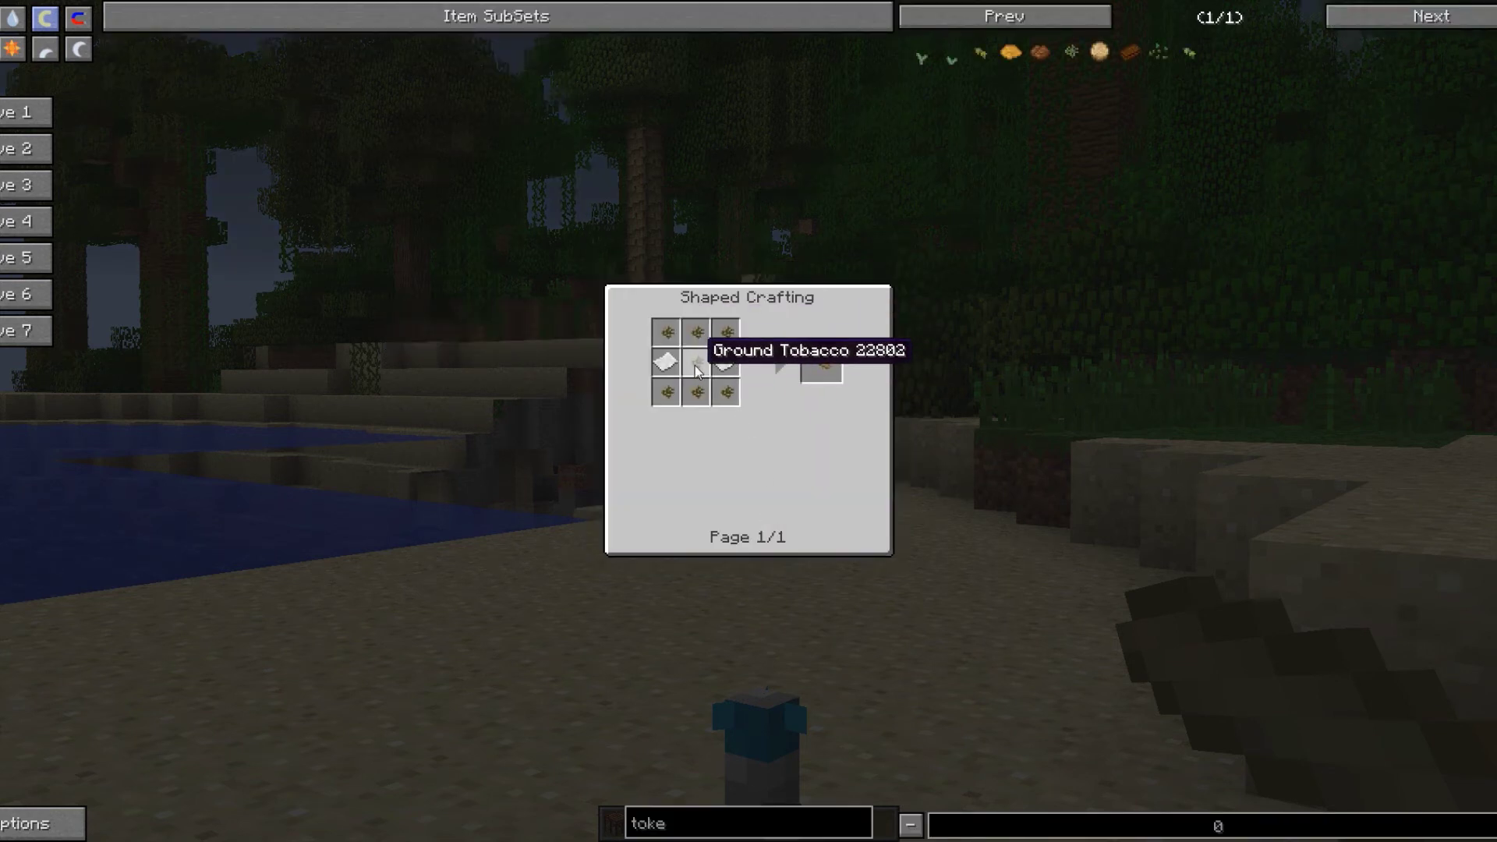
pyautogui.press('Escape')
pyautogui.press('Escape')
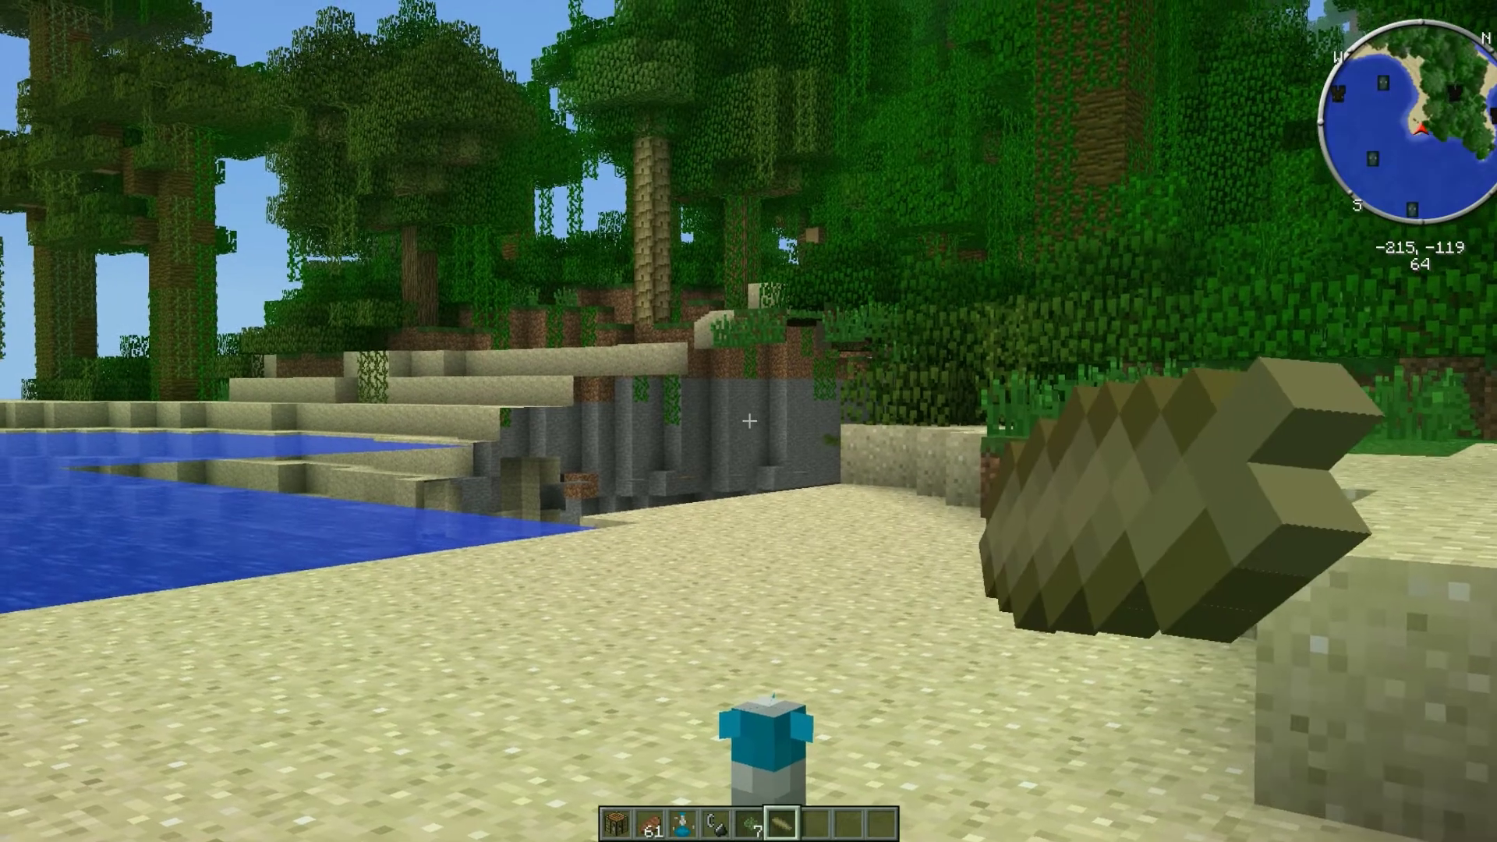
# Smoke the cigar and check the Strength, High and Resistance effects
pyautogui.rightClick(750, 421)
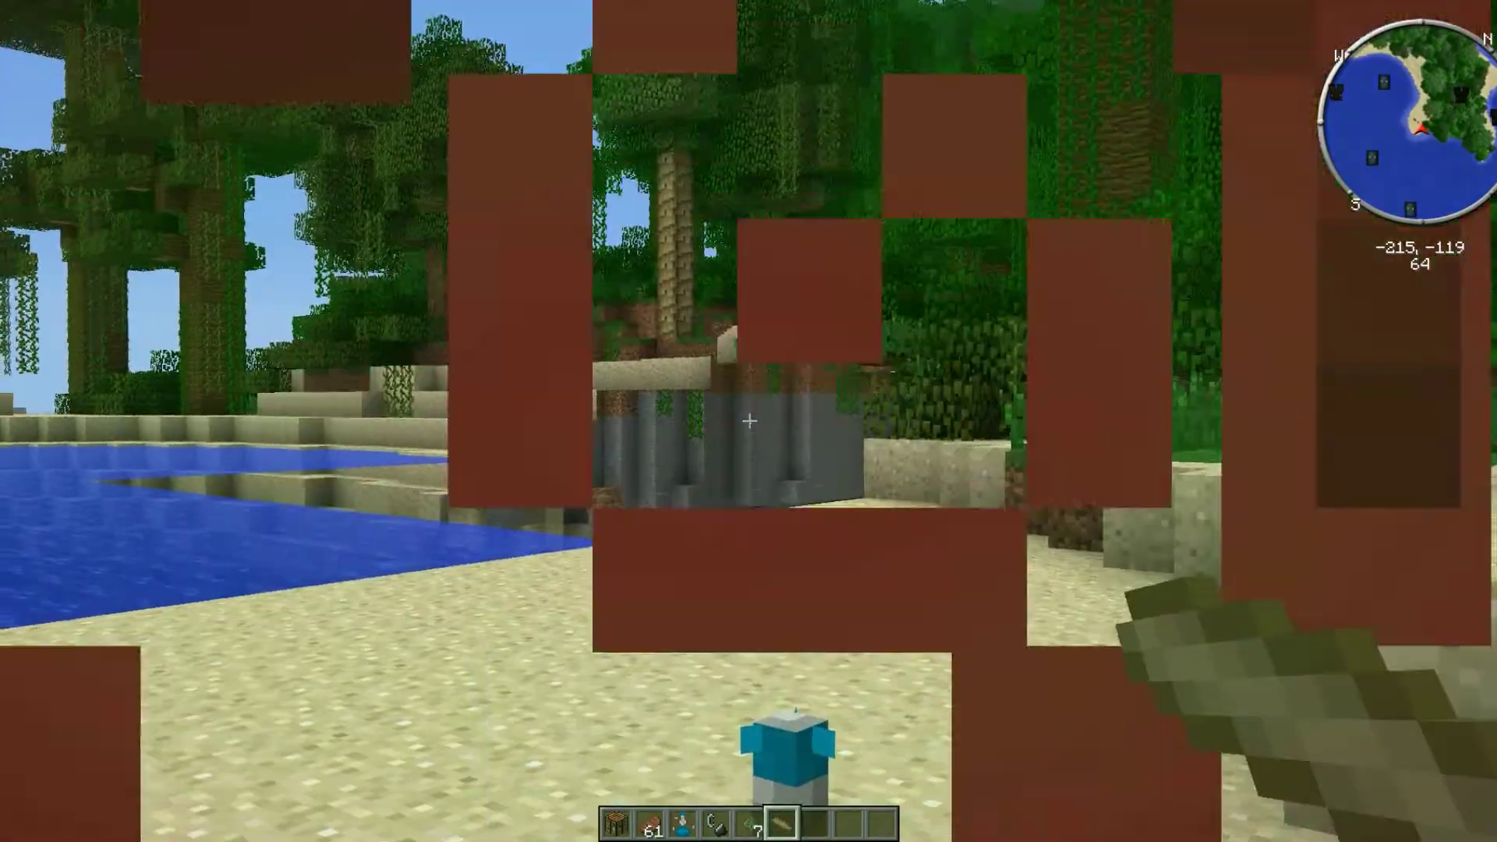
pyautogui.press('e')
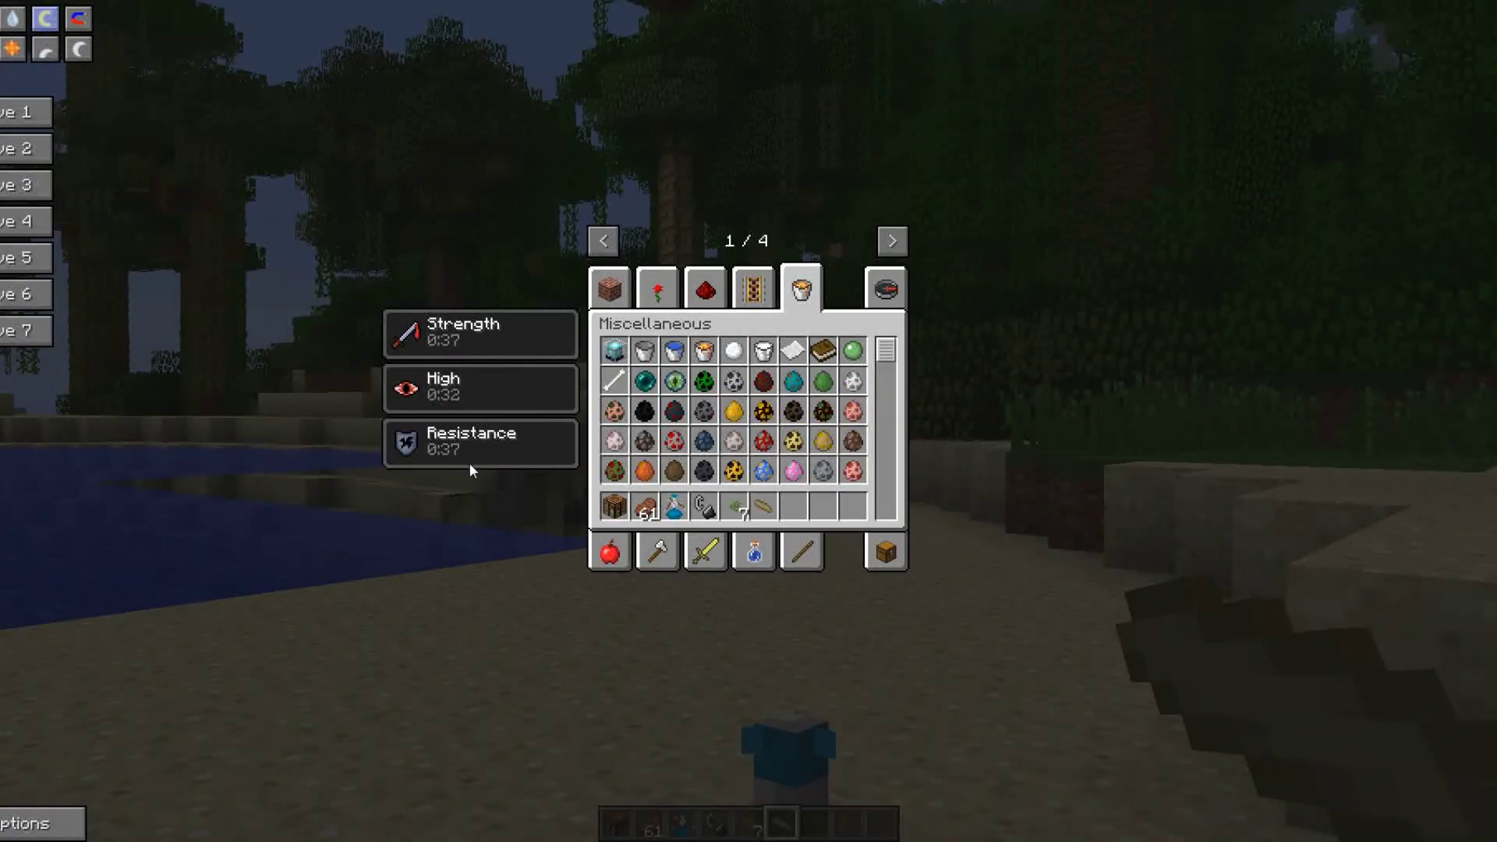
pyautogui.press('Escape')
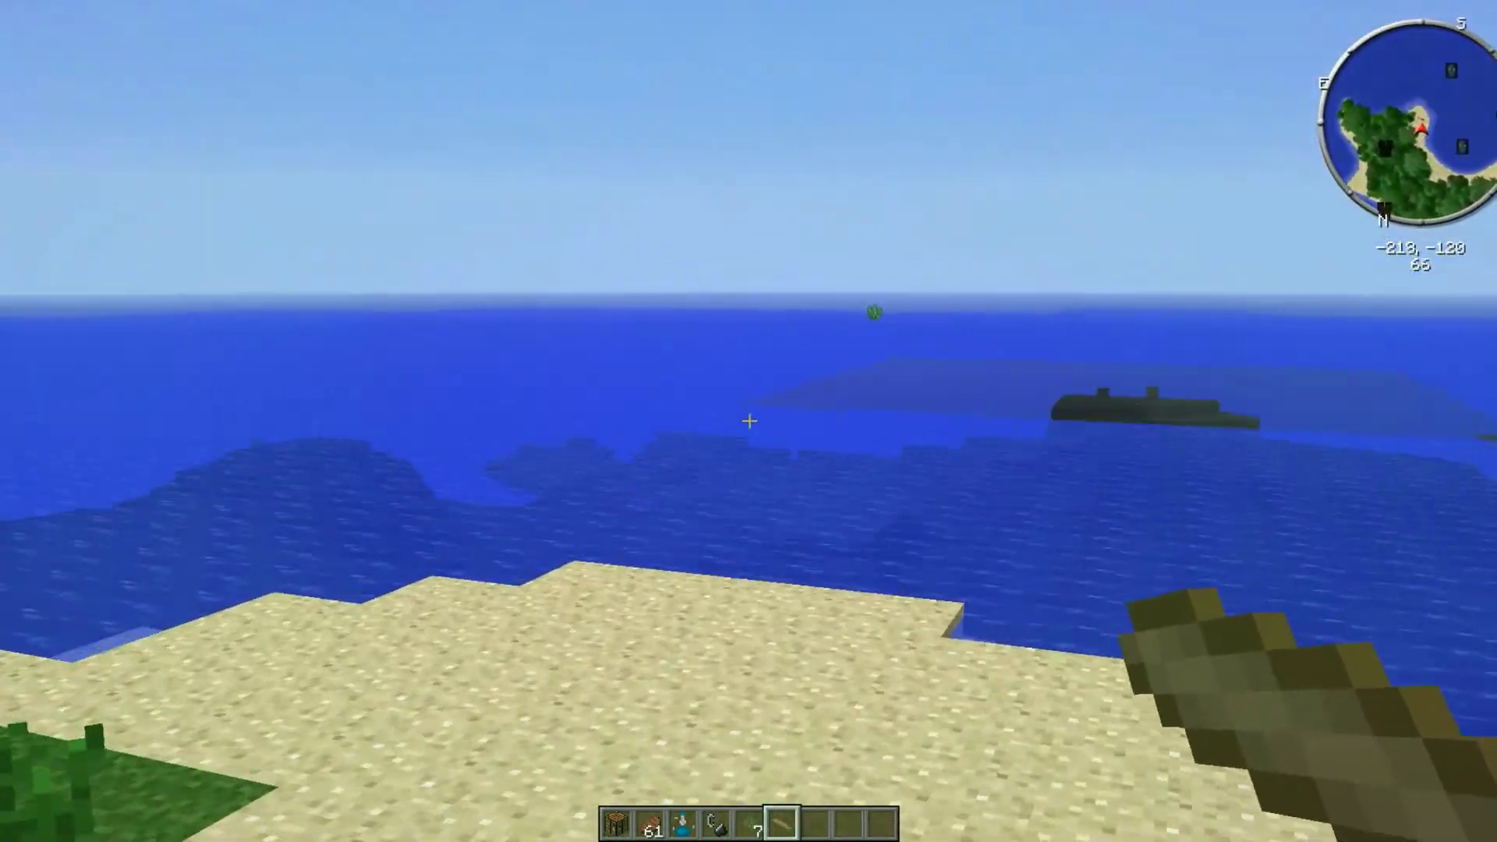
# Smoke the cigar again and check the refreshed effect timers
pyautogui.rightClick(749, 421)
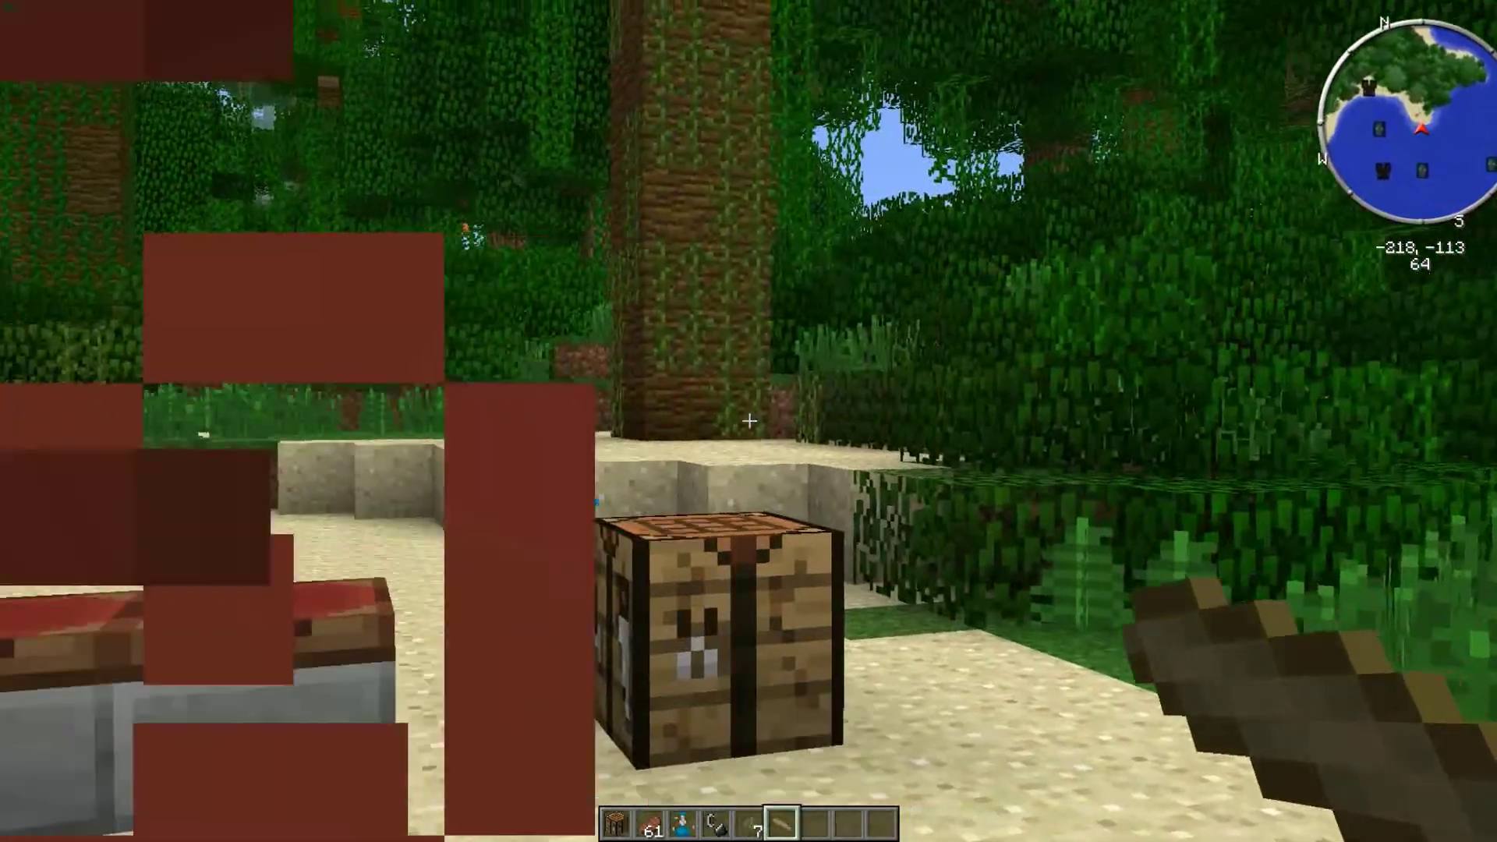
pyautogui.press('e')
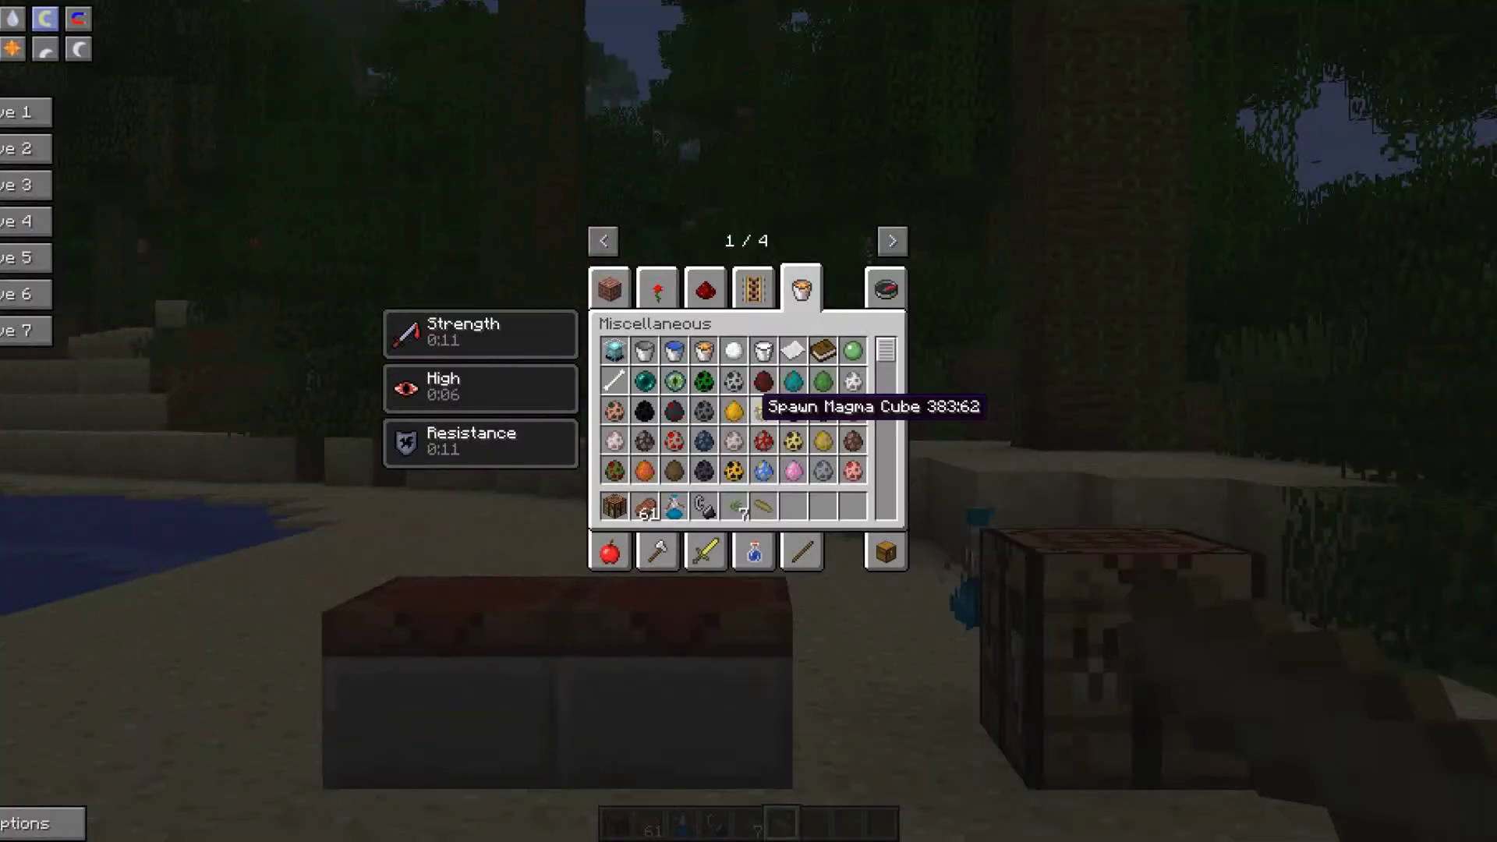
pyautogui.press('e')
pyautogui.press('e')
pyautogui.press('e')
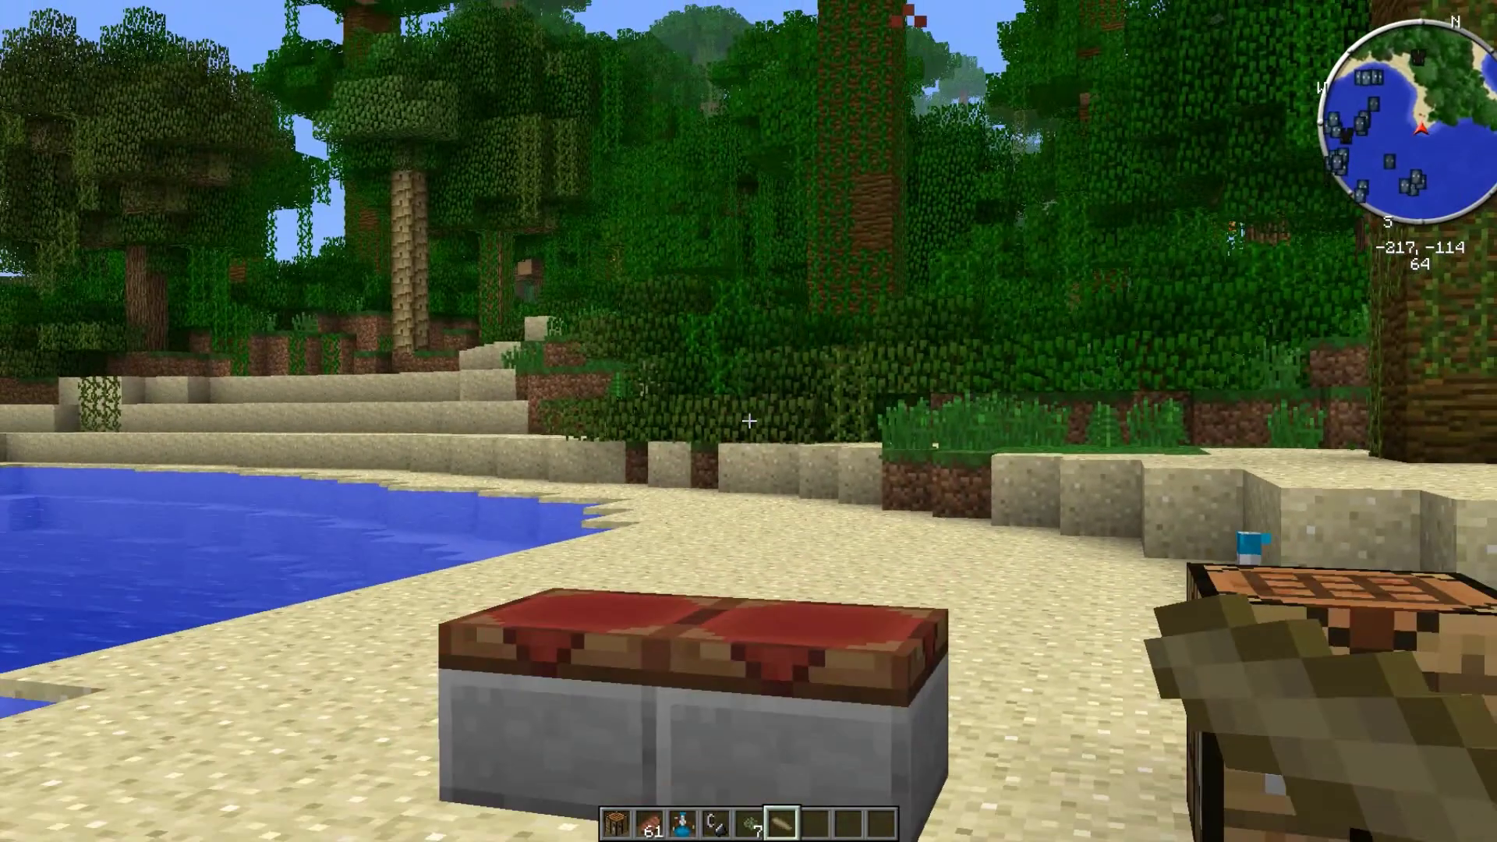
# Walk along the shore past the bench and crafting table
pyautogui.press('w')
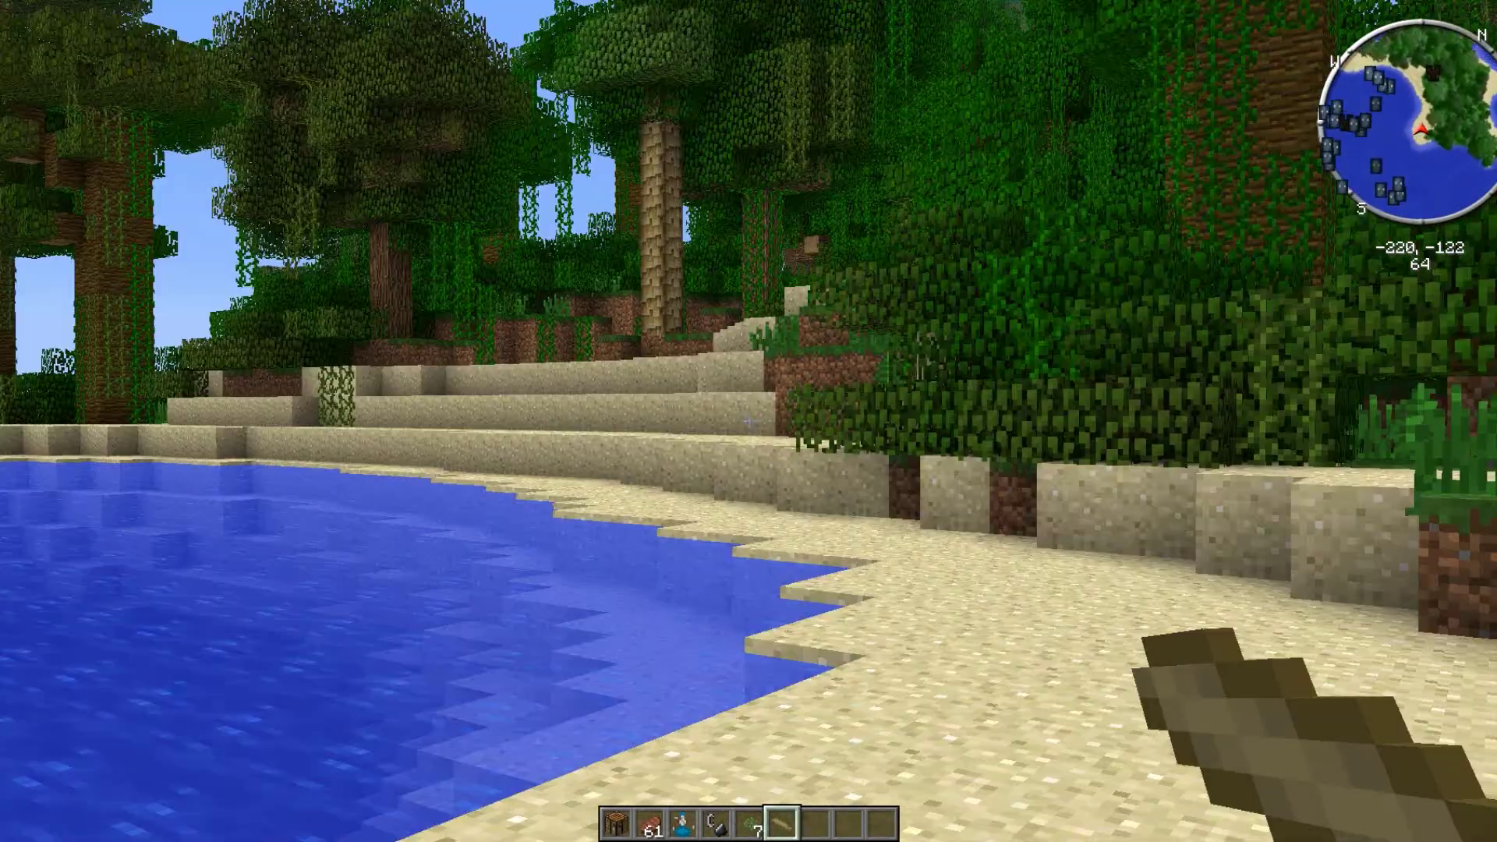
pyautogui.press('w')
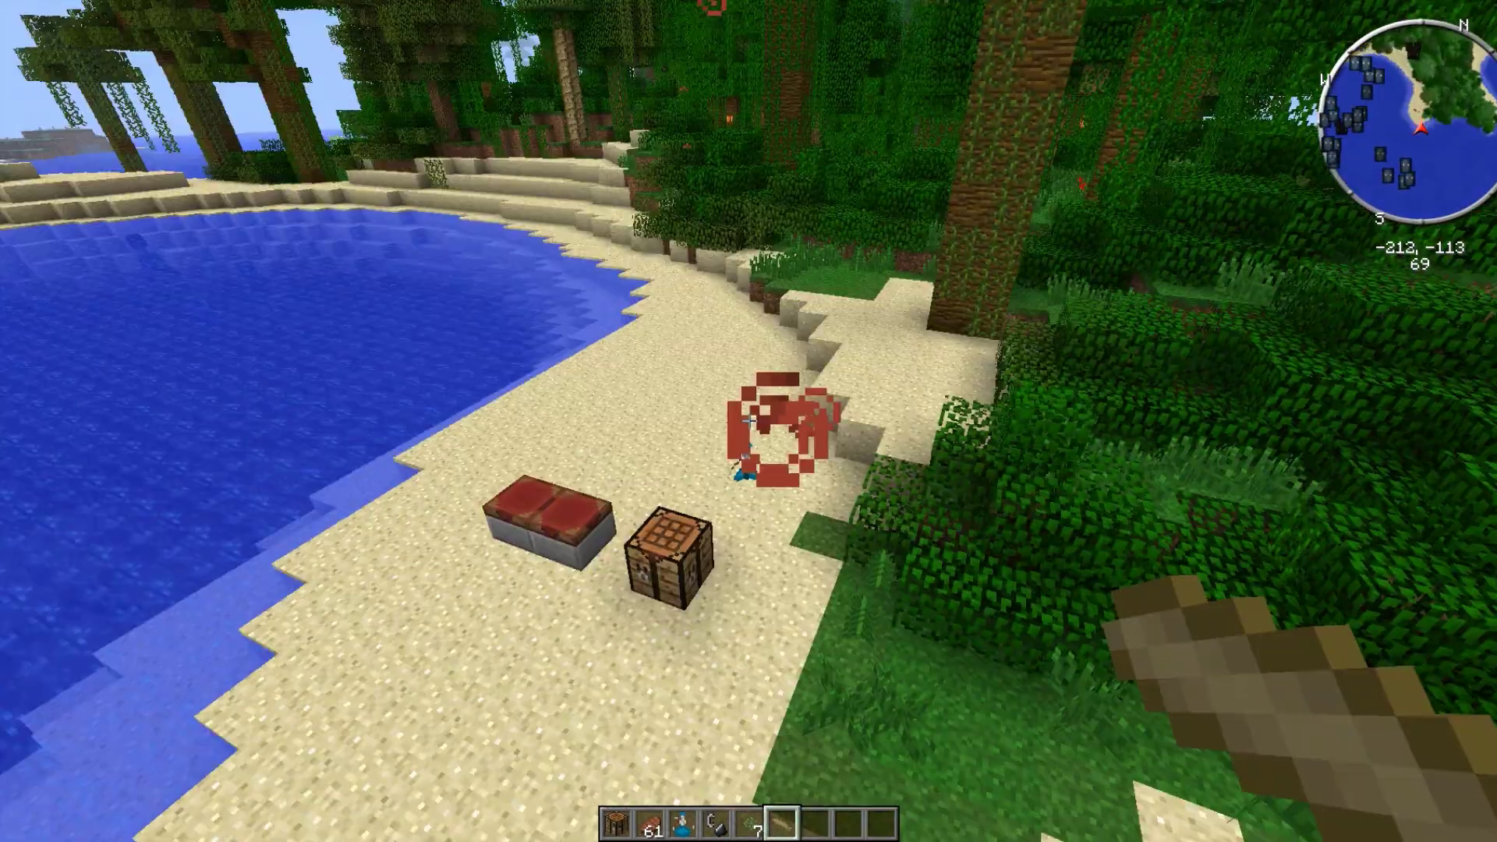
pyautogui.press('s')
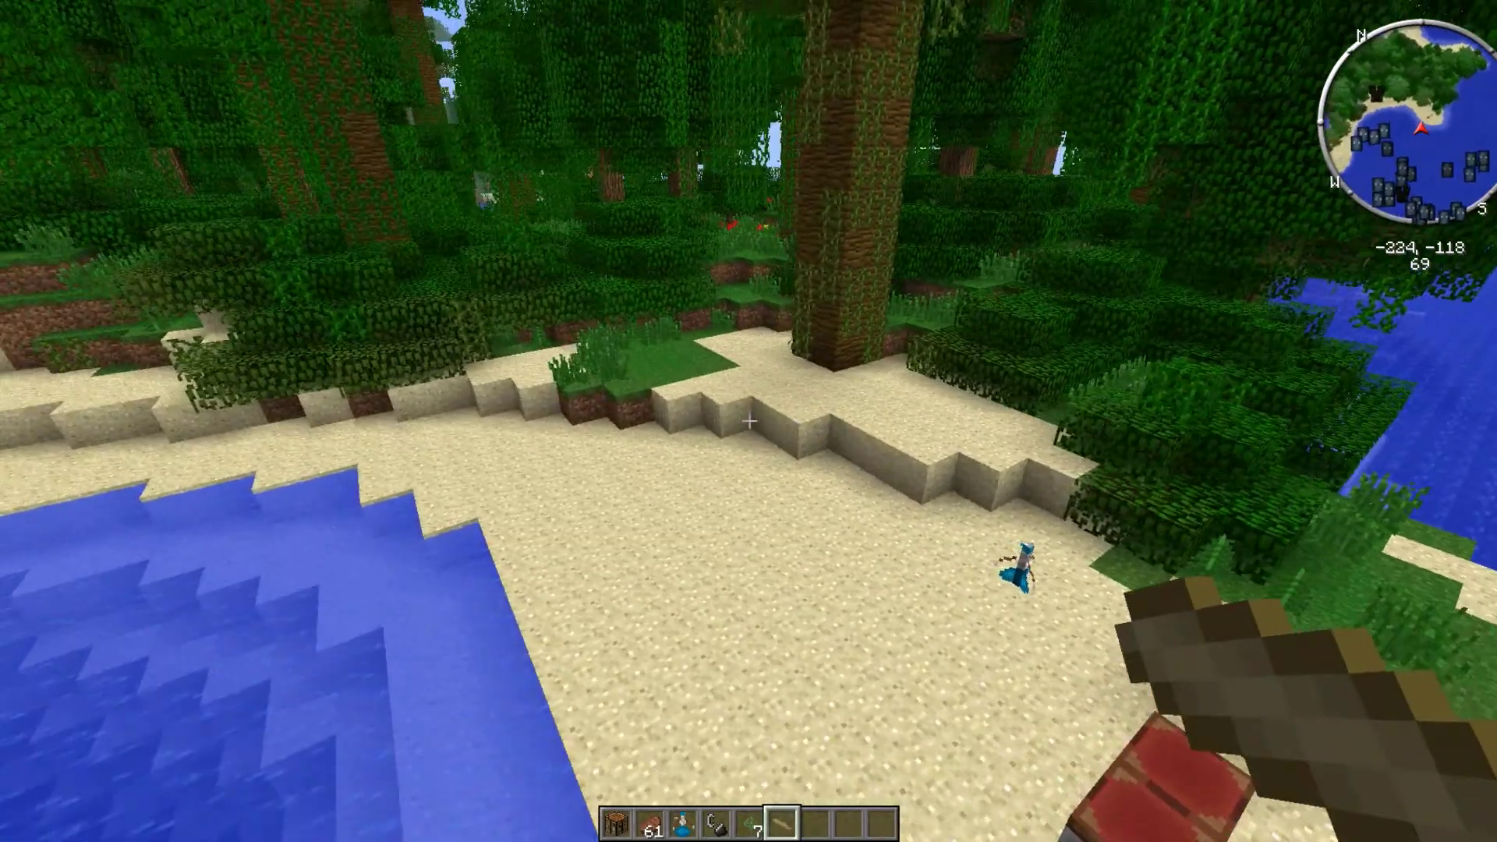
pyautogui.press('w')
pyautogui.press('w')
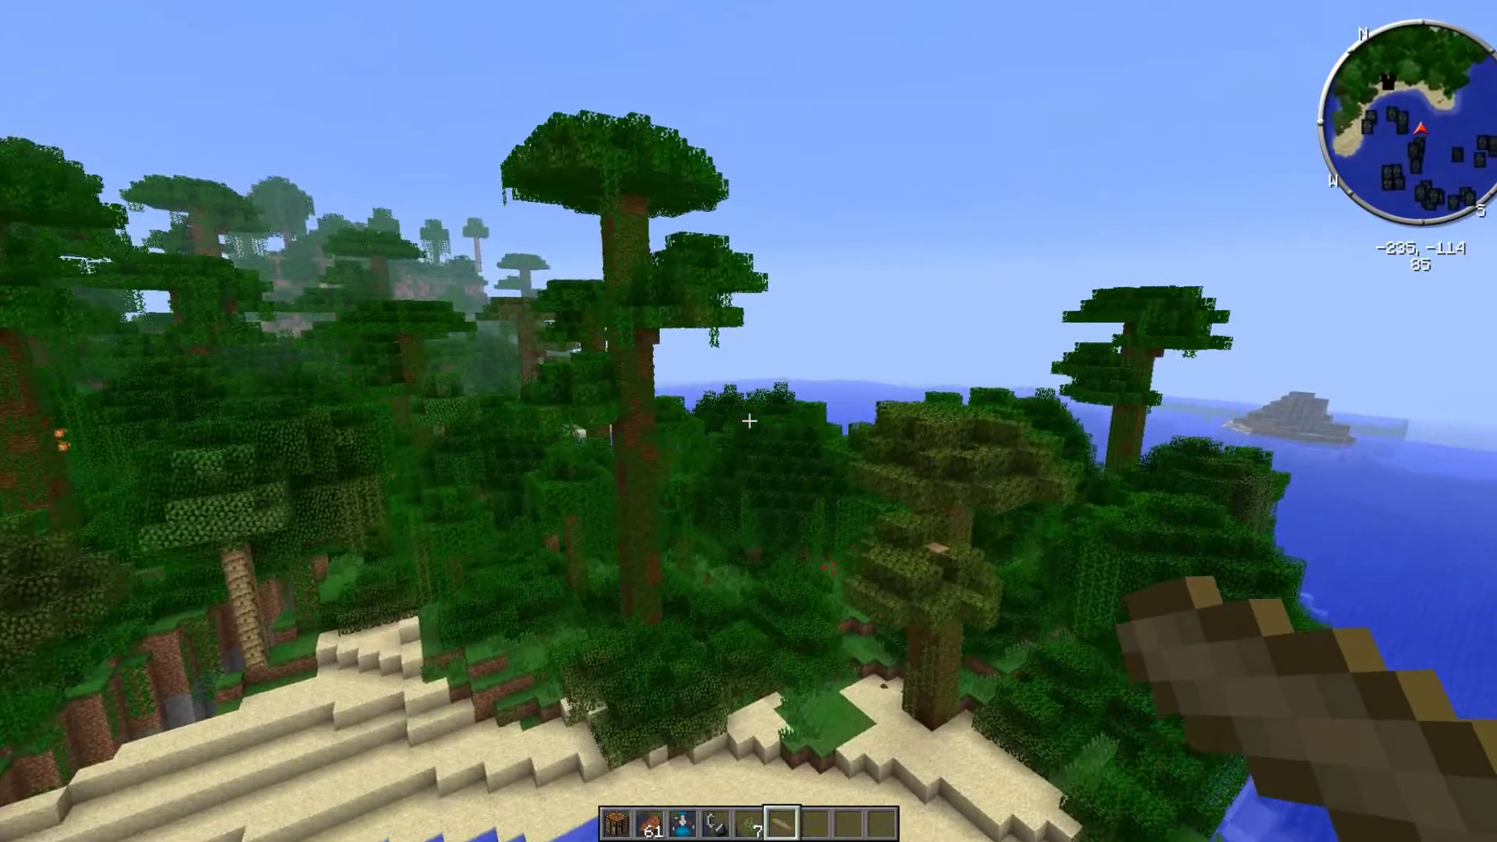
# Fly through the jungle canopy and circle back over the island for an overview
pyautogui.press('w')
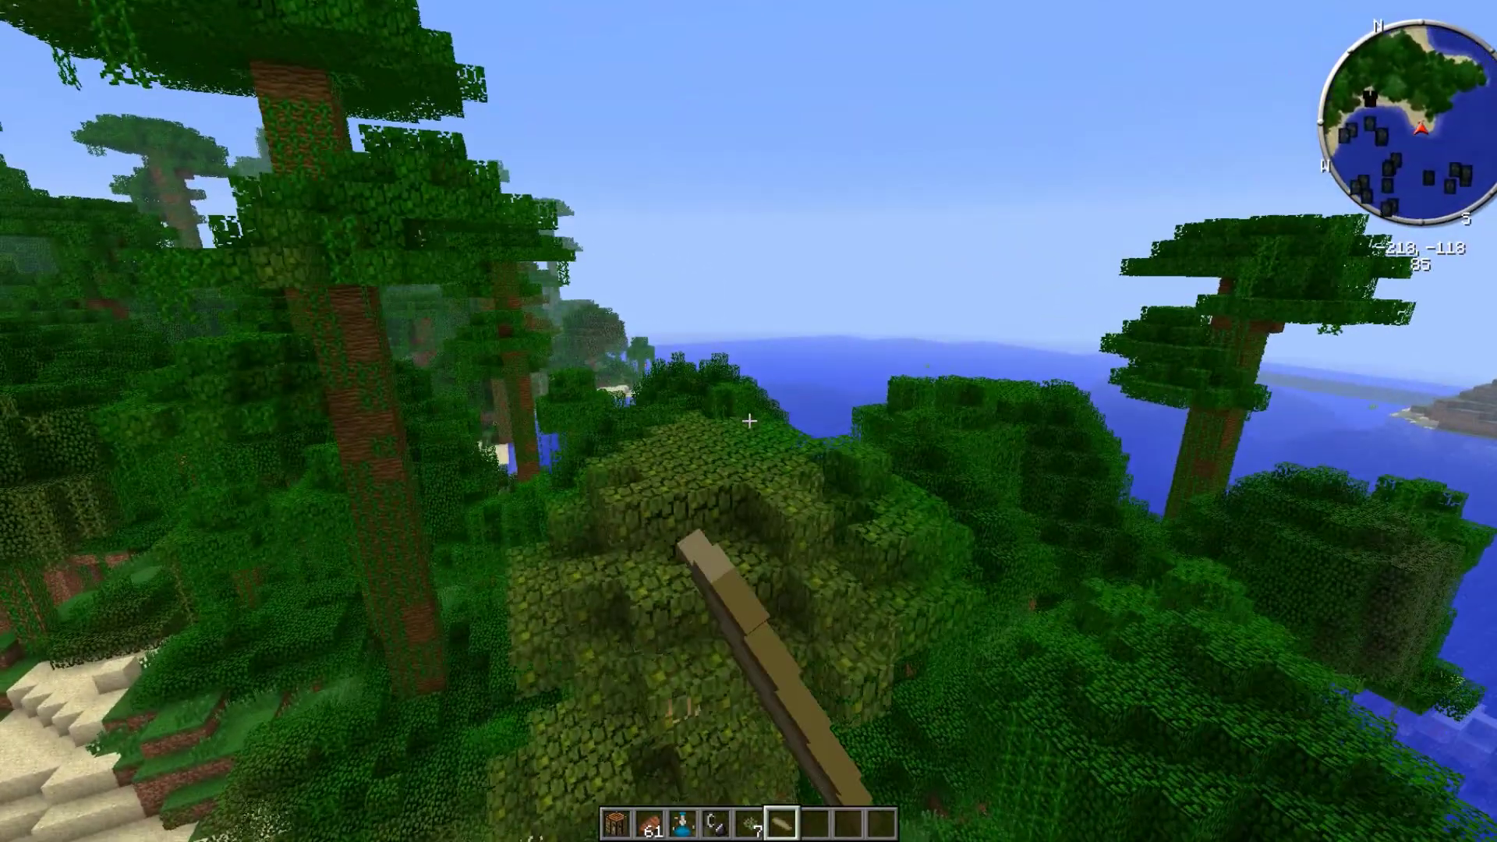
pyautogui.press('w')
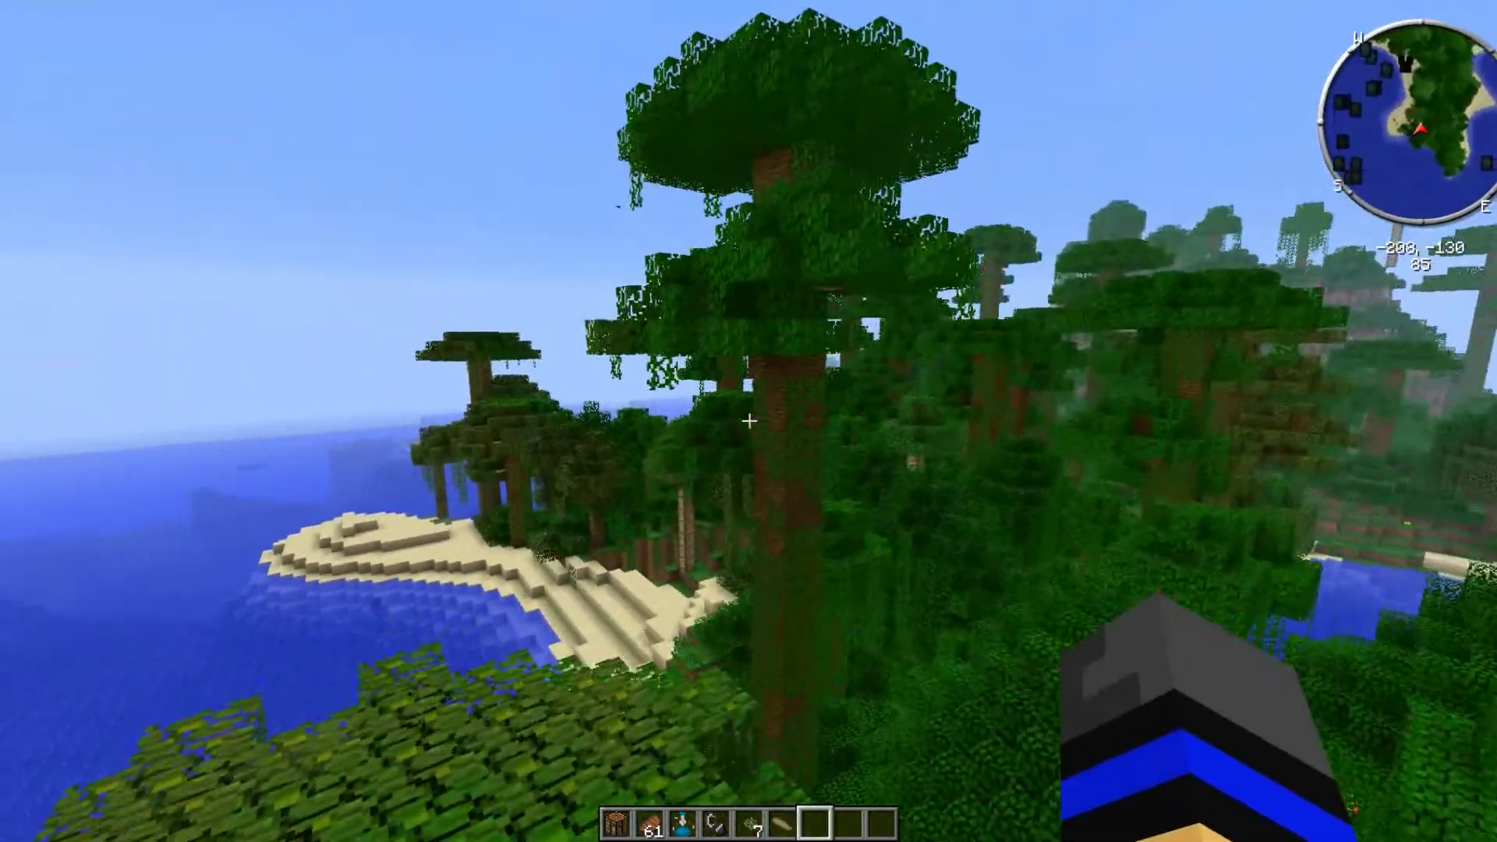
pyautogui.press('w')
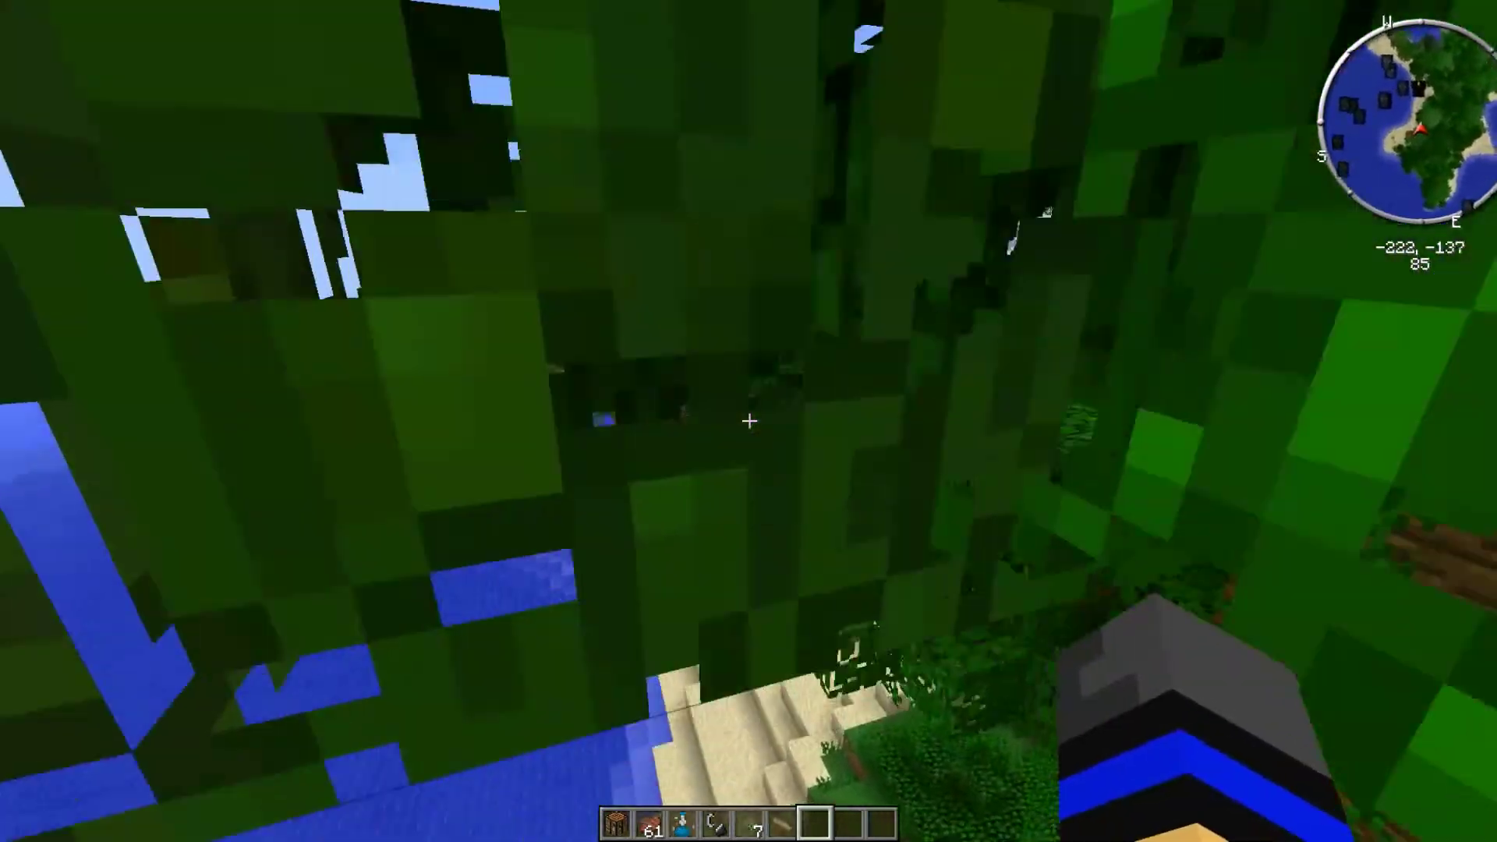
pyautogui.press('w')
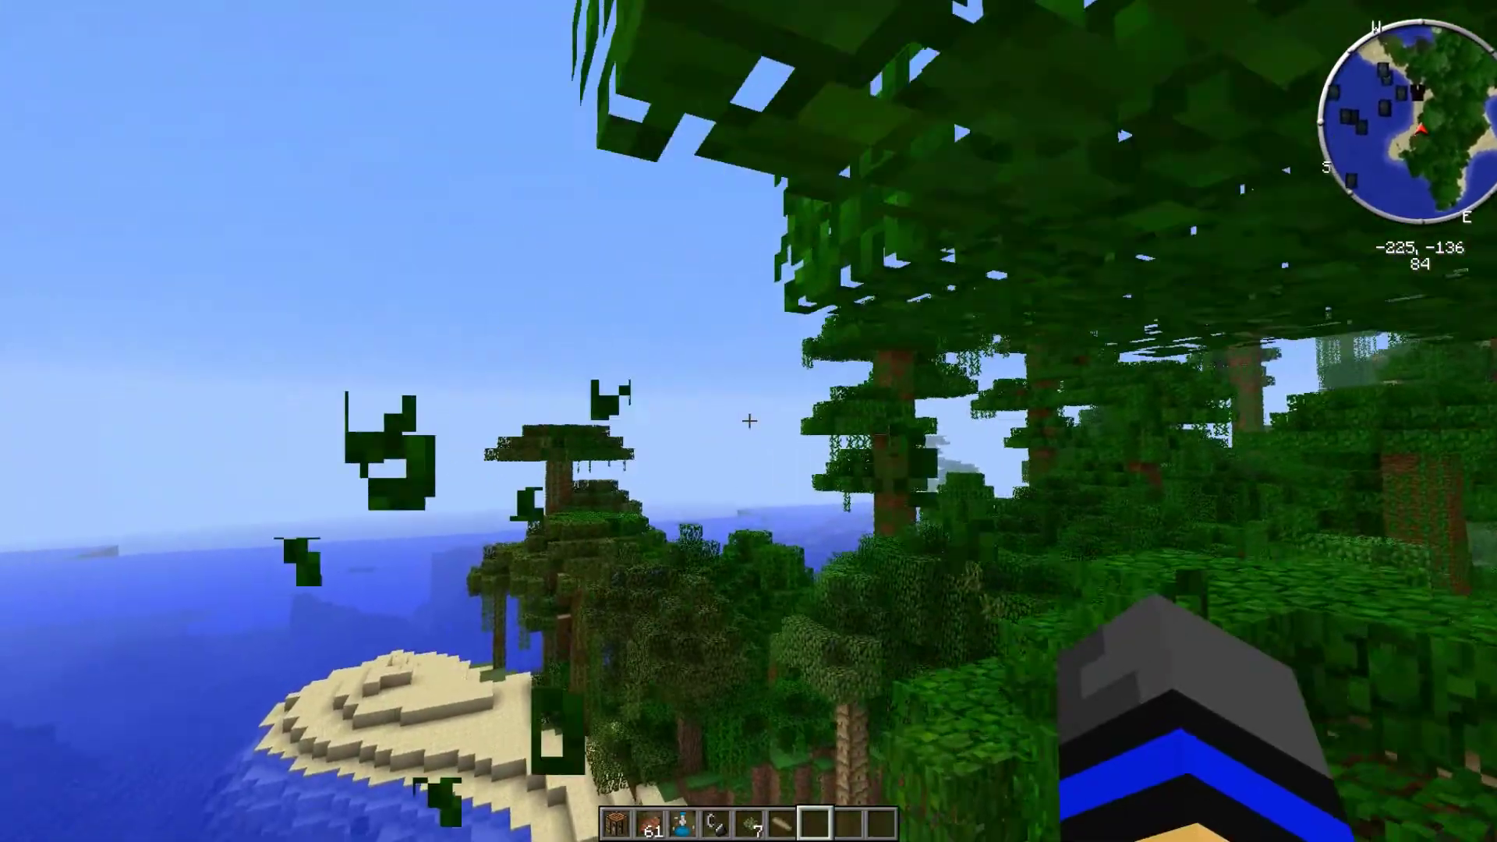
pyautogui.press('w')
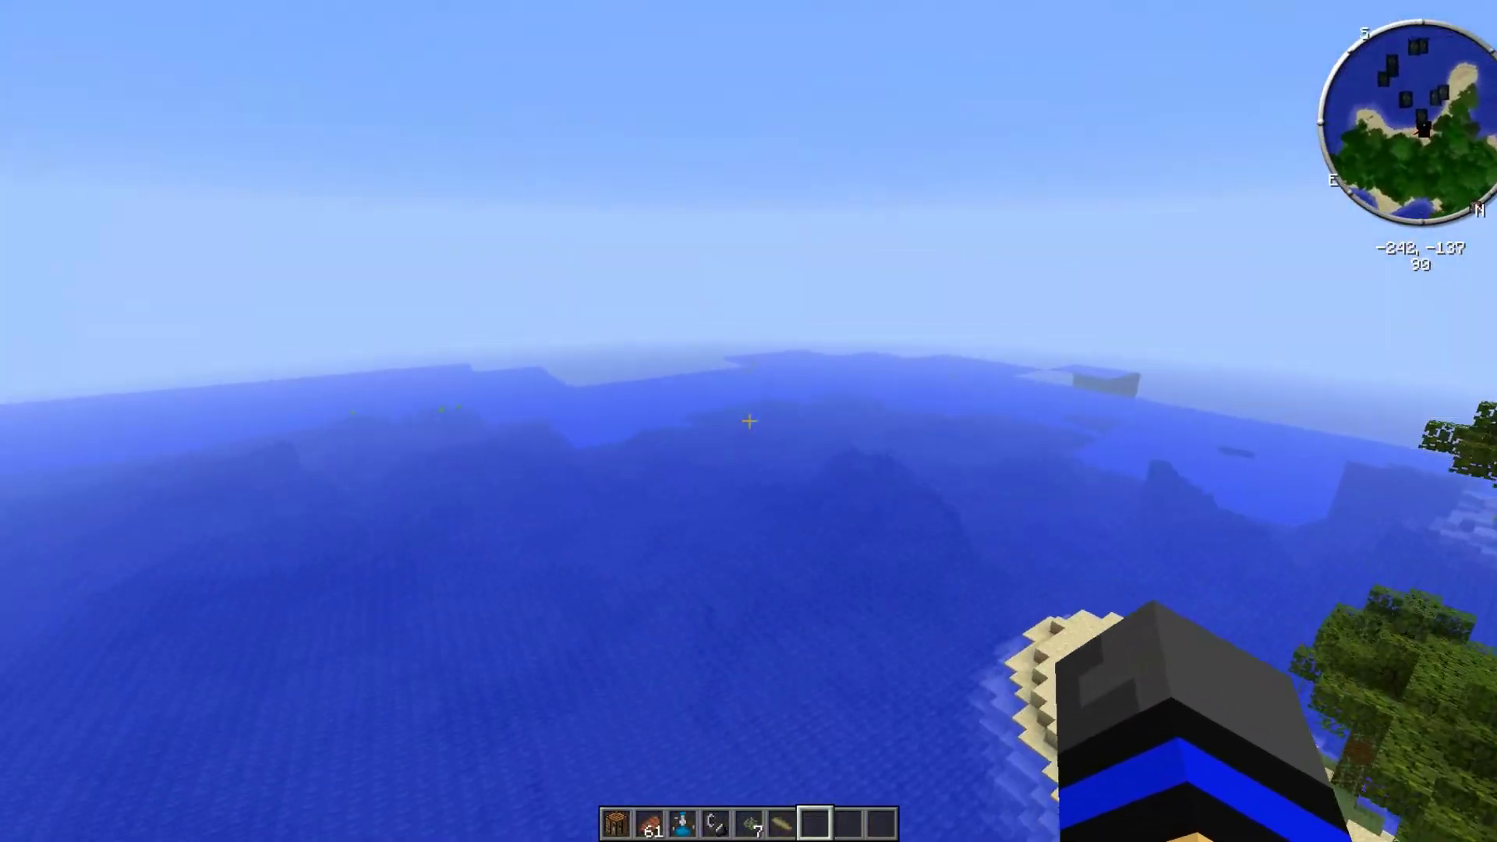
pyautogui.press('w')
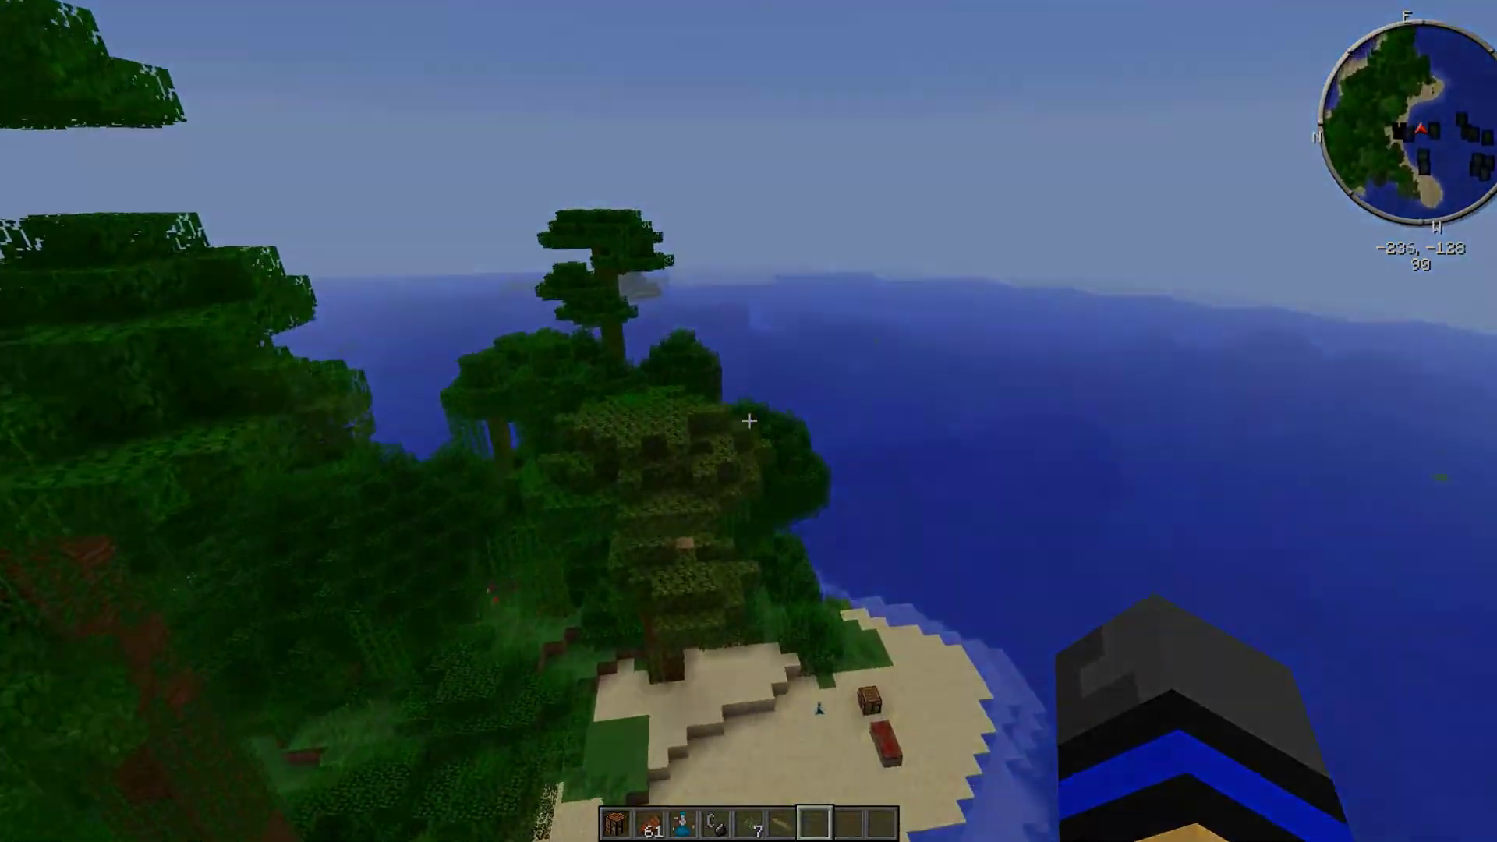